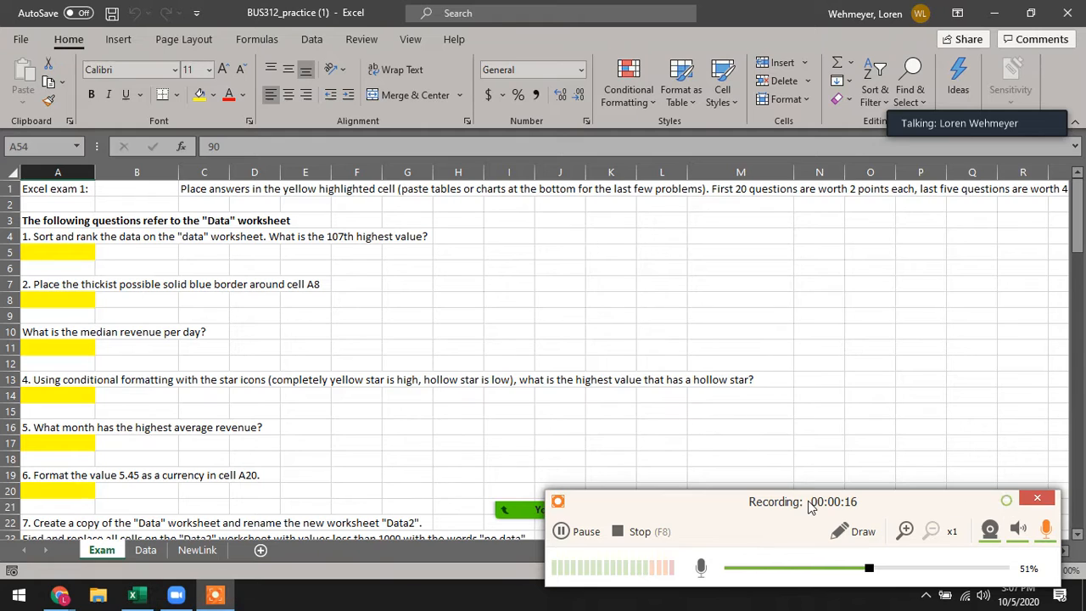
# Create a copy of the Data worksheet in the same workbook, placed before the Exam sheet.
pyautogui.click(1007, 502)
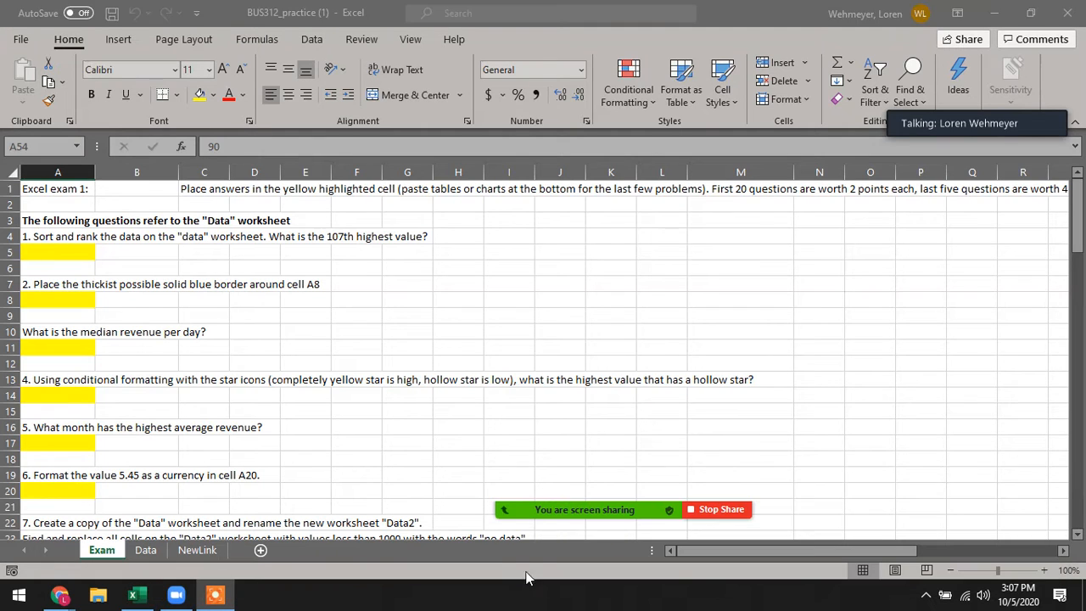
pyautogui.click(65, 252)
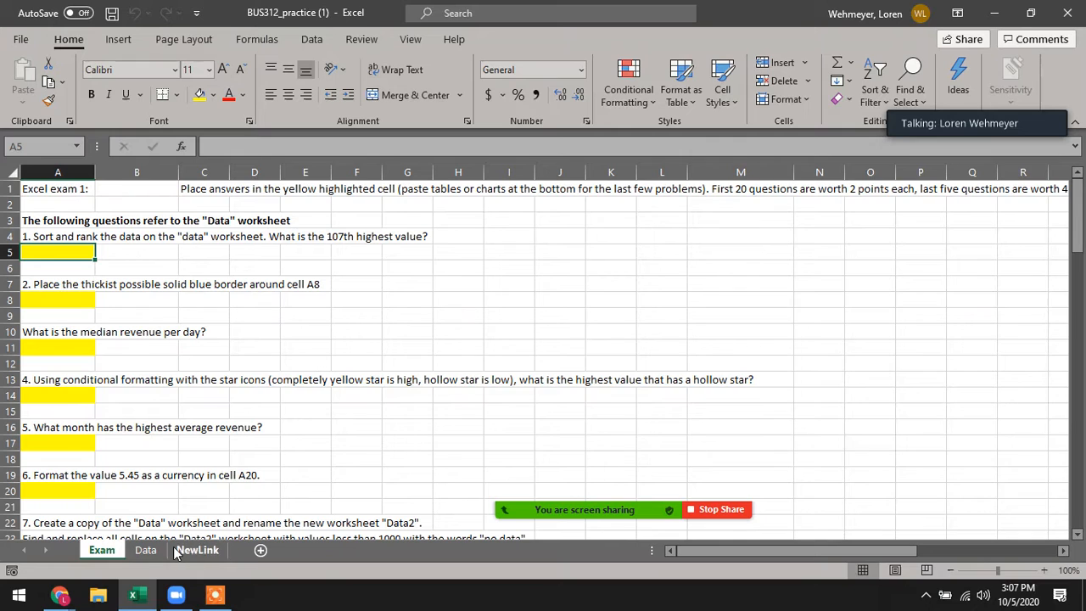
pyautogui.rightClick(146, 551)
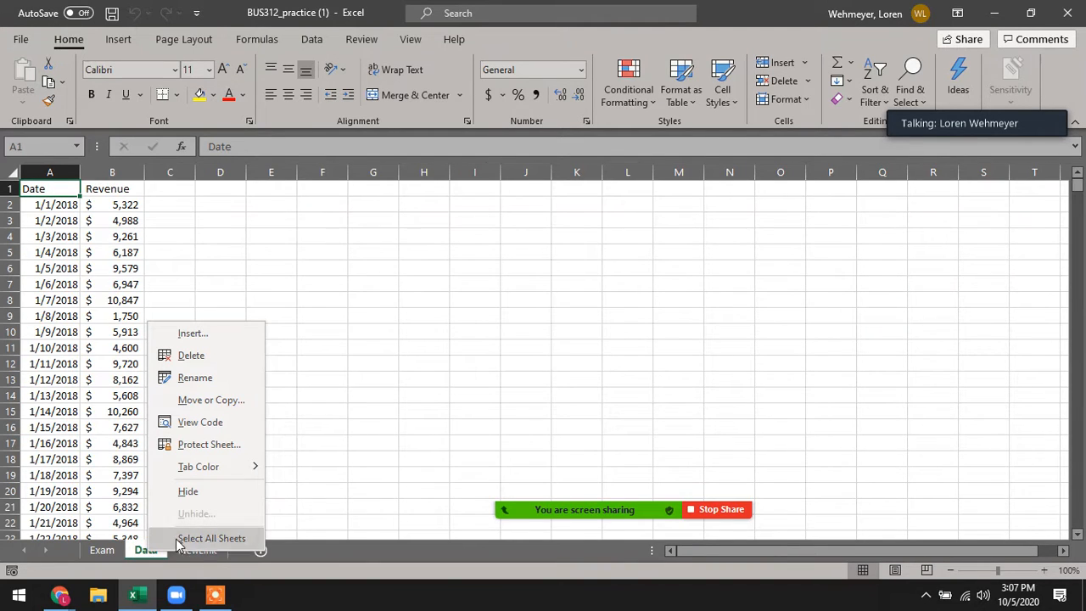
pyautogui.click(218, 406)
pyautogui.click(118, 462)
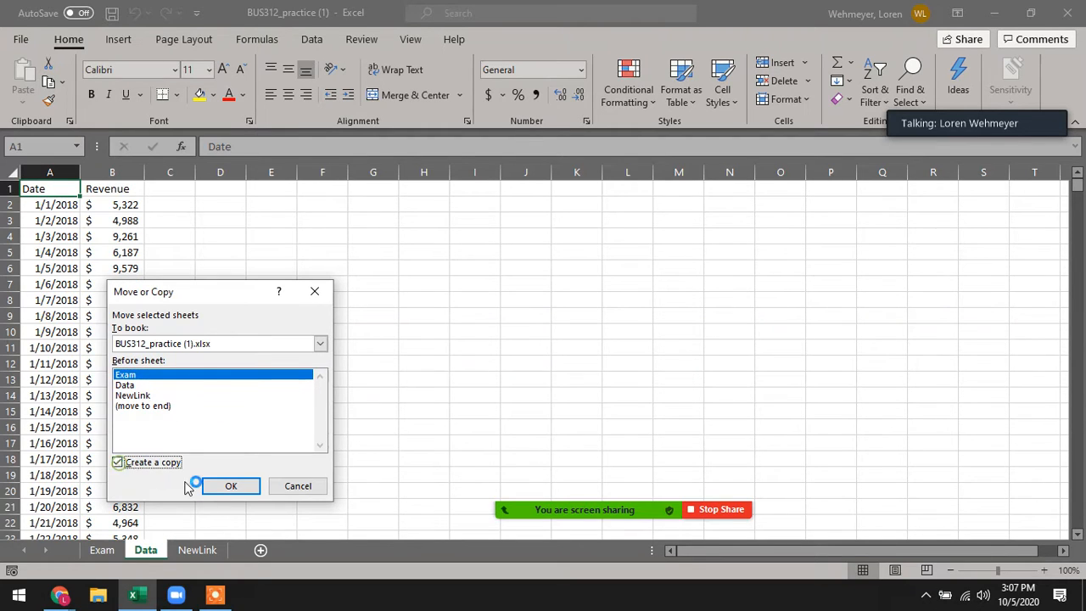
pyautogui.click(229, 485)
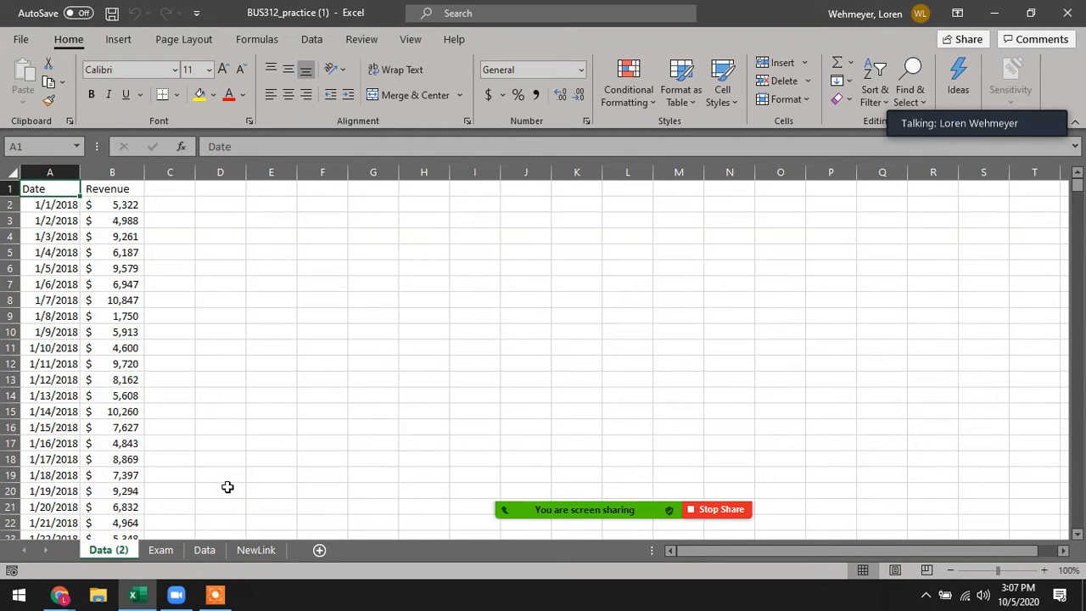
# Insert a blank column before the Date column on the copied Data sheet and enter the header "Rank" in A1.
pyautogui.click(160, 549)
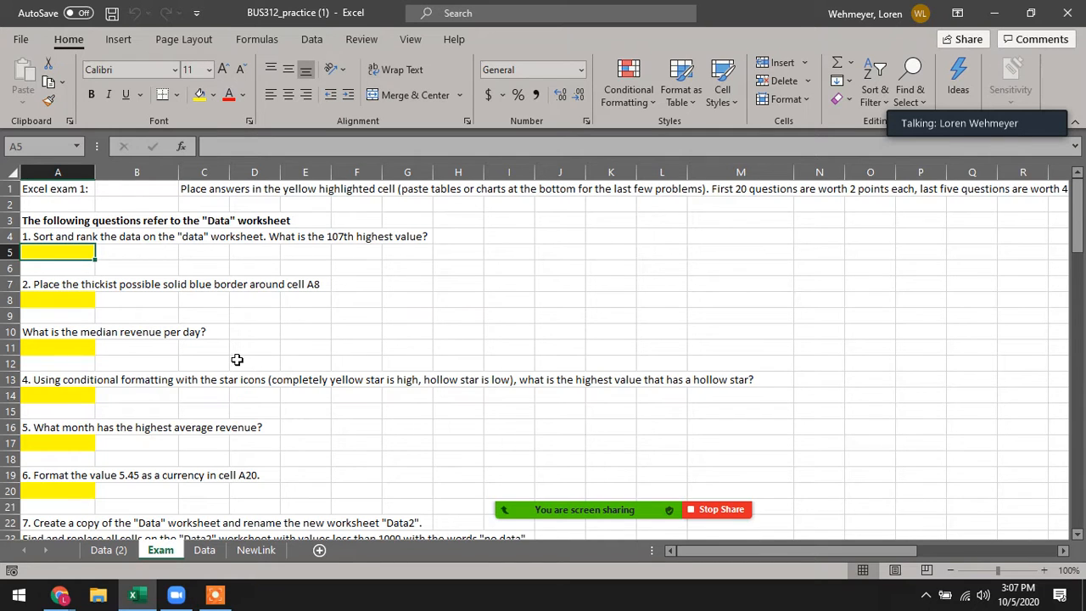
pyautogui.click(108, 549)
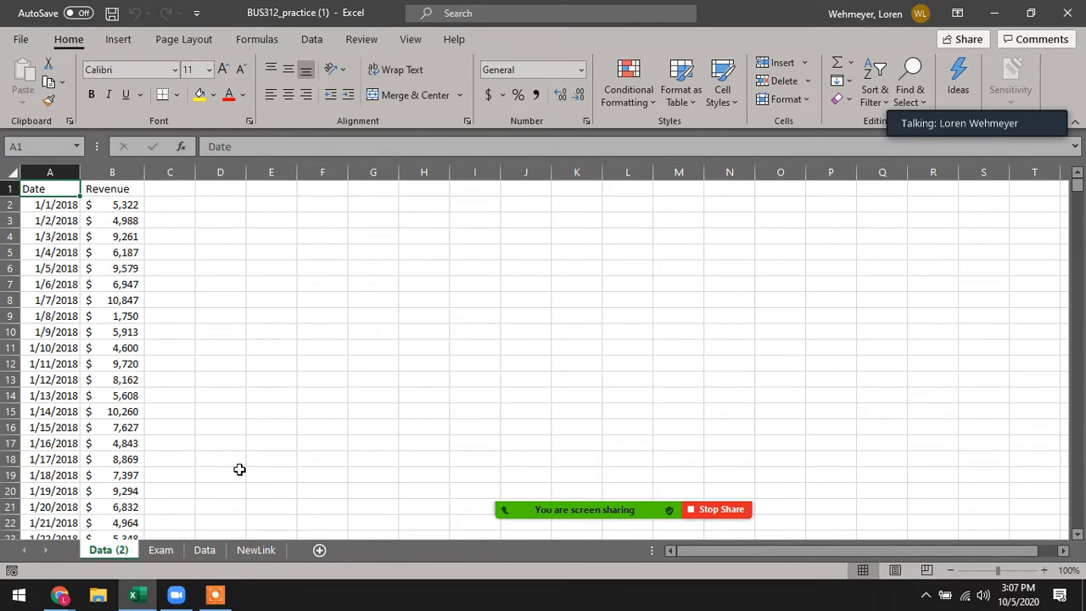
pyautogui.click(50, 172)
pyautogui.rightClick(47, 177)
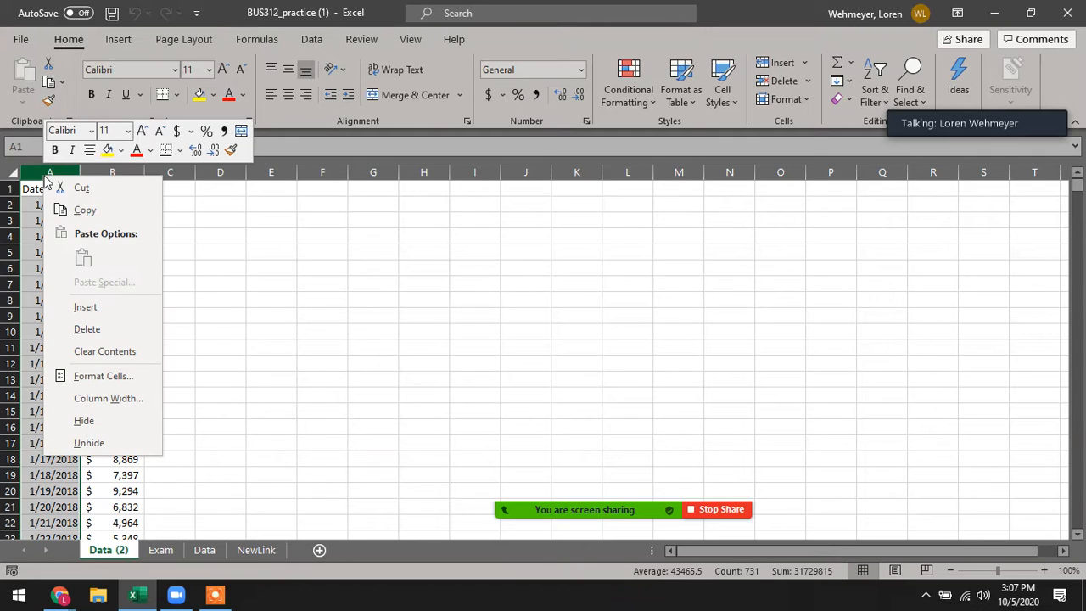
pyautogui.click(85, 306)
pyautogui.click(25, 188)
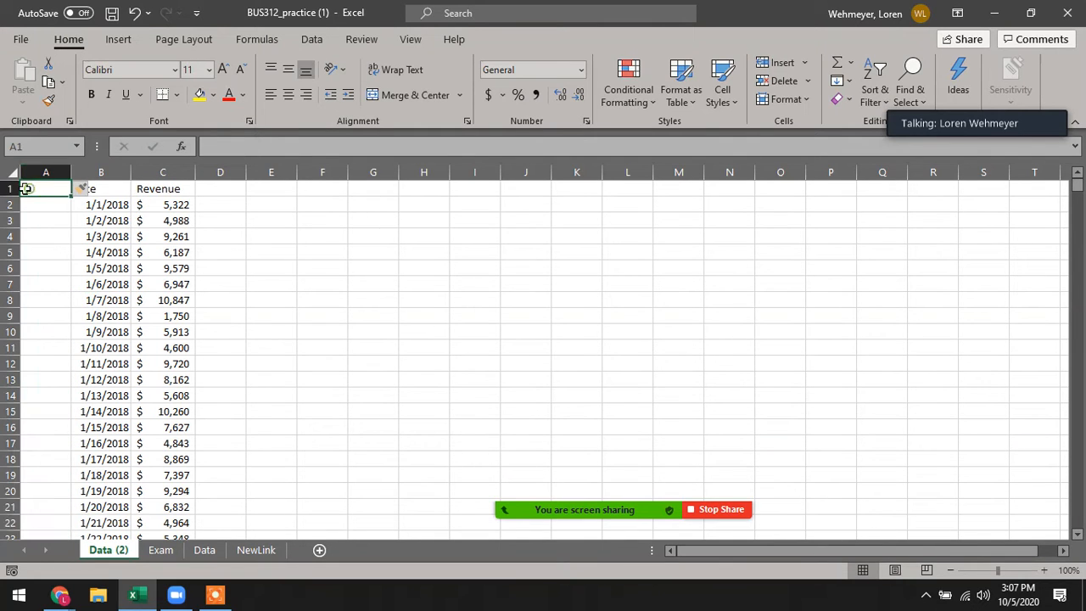
pyautogui.write('Rank')
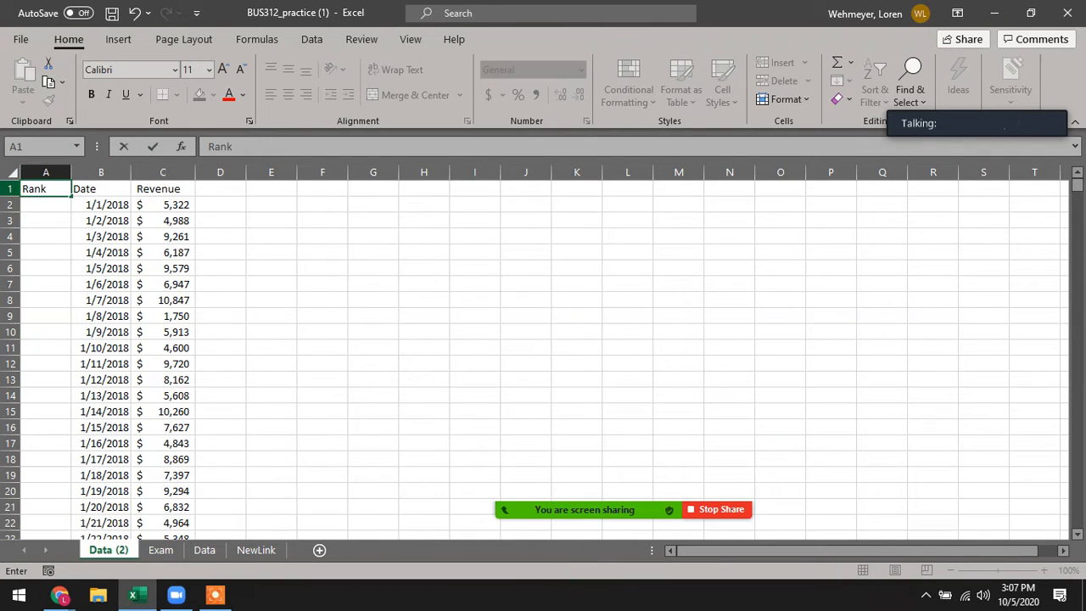
pyautogui.press('Return')
pyautogui.write('1')
pyautogui.press('Return')
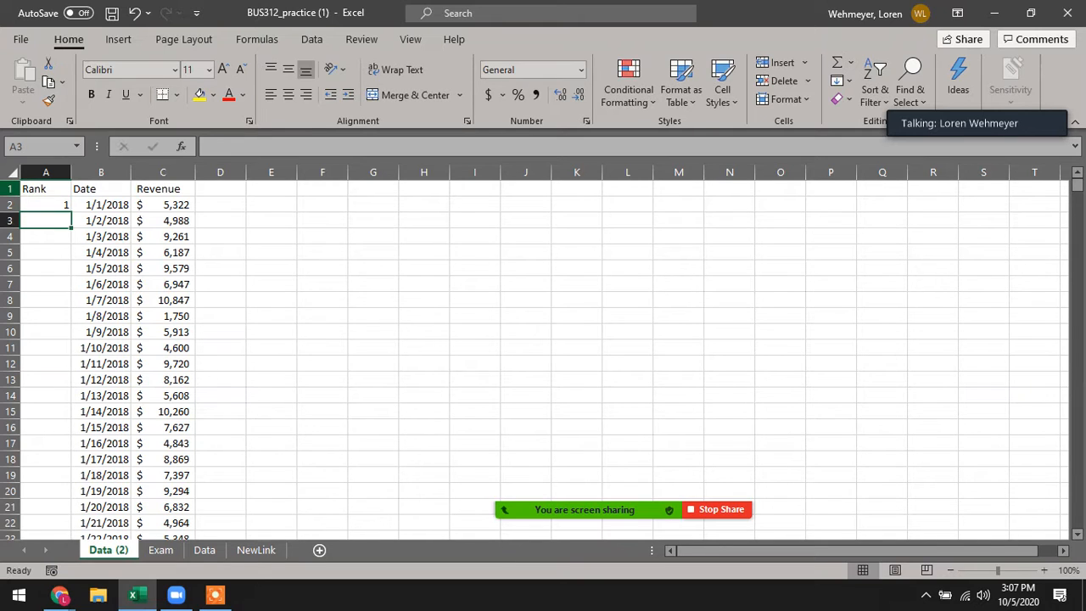
pyautogui.write('2')
pyautogui.press('Return')
pyautogui.moveTo(60, 206); pyautogui.dragTo(62, 218)
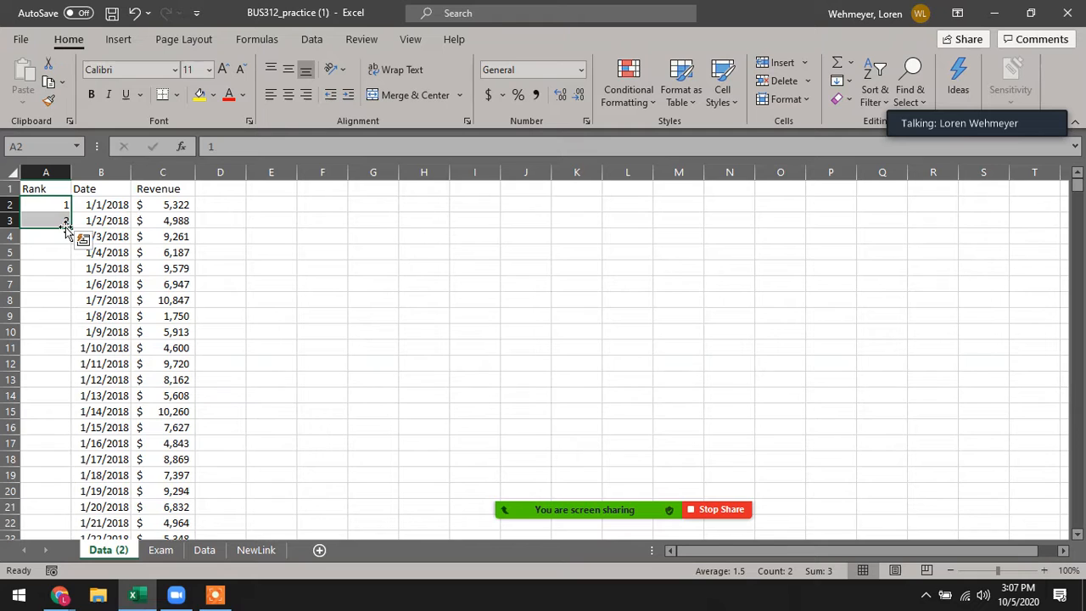
pyautogui.press('Delete')
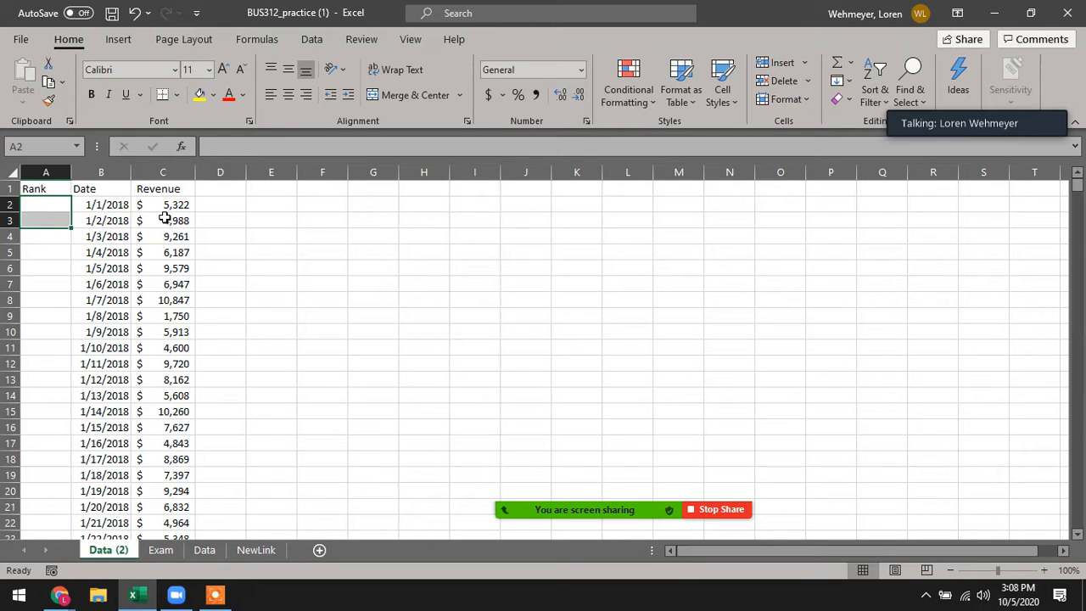
# Sort the copied data by Revenue cell values from largest to smallest, expanding the selection to the neighbouring columns.
pyautogui.click(163, 172)
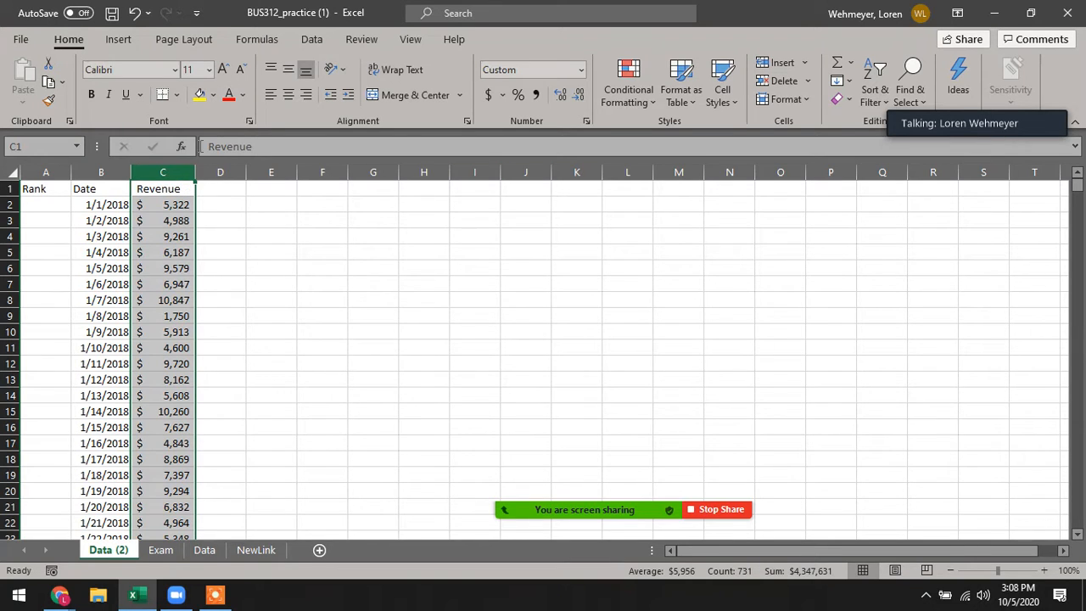
pyautogui.click(312, 39)
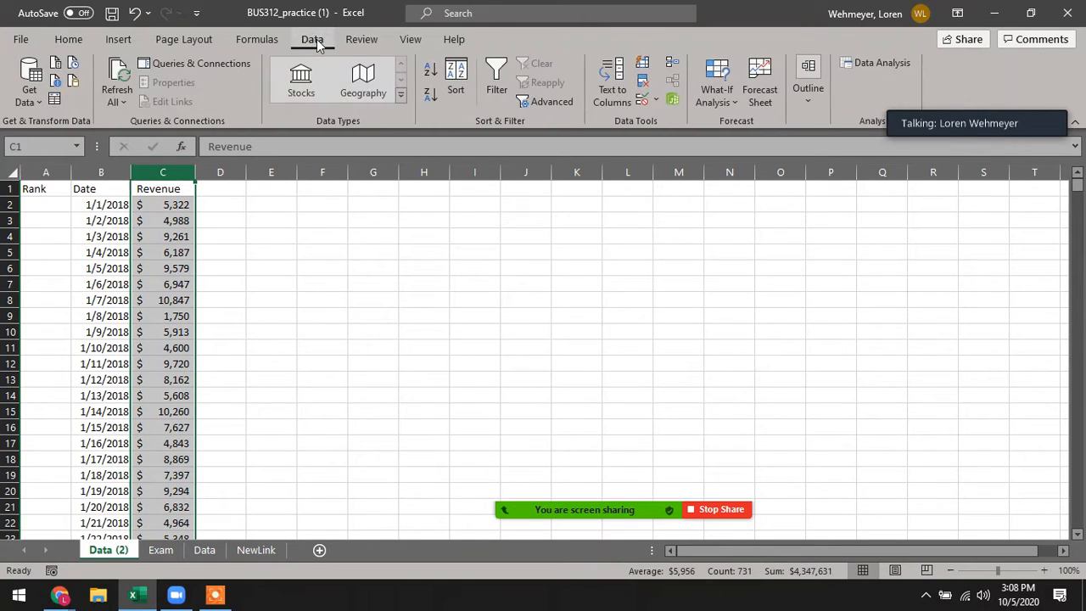
pyautogui.click(458, 76)
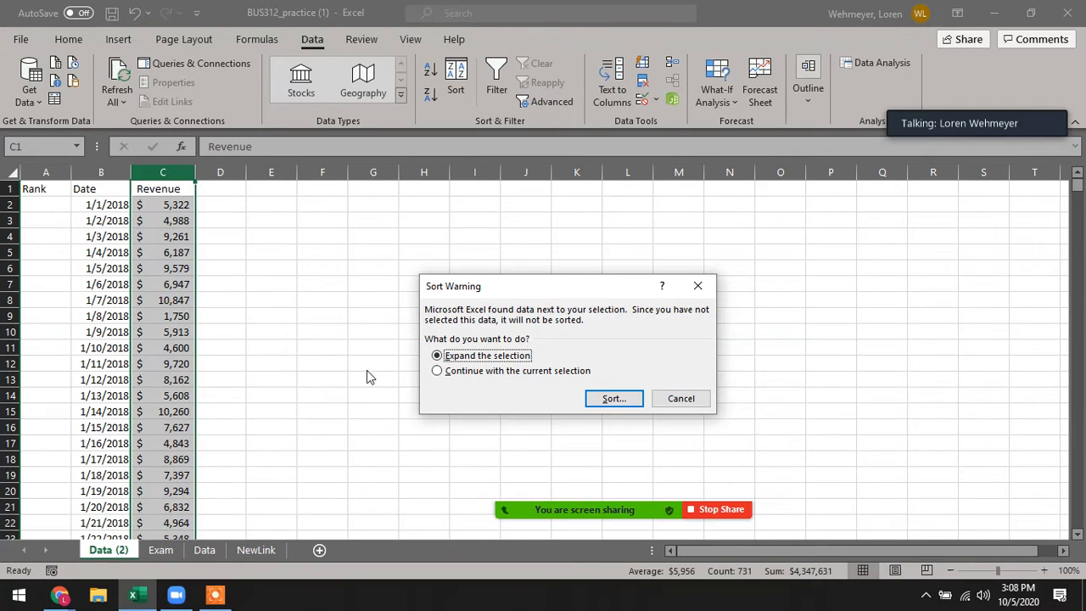
pyautogui.click(606, 398)
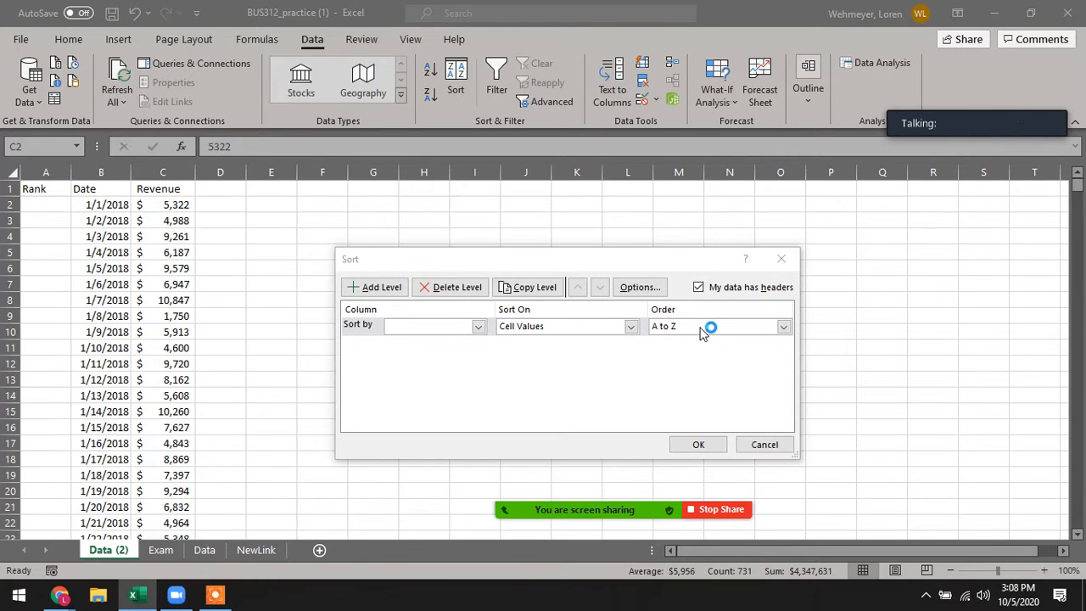
pyautogui.click(783, 327)
pyautogui.click(783, 327)
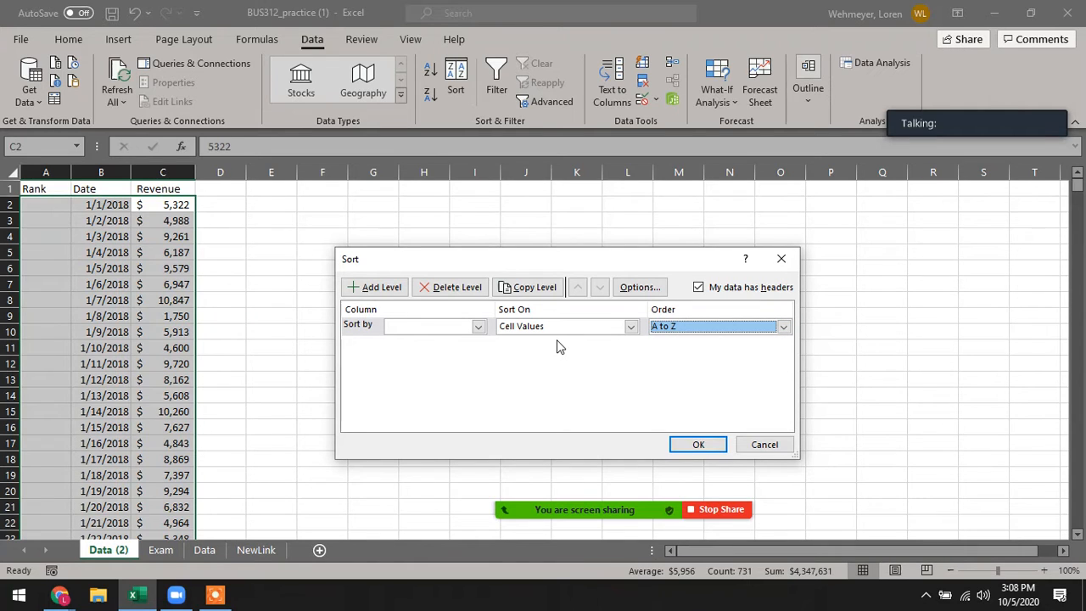
pyautogui.click(478, 327)
pyautogui.click(428, 362)
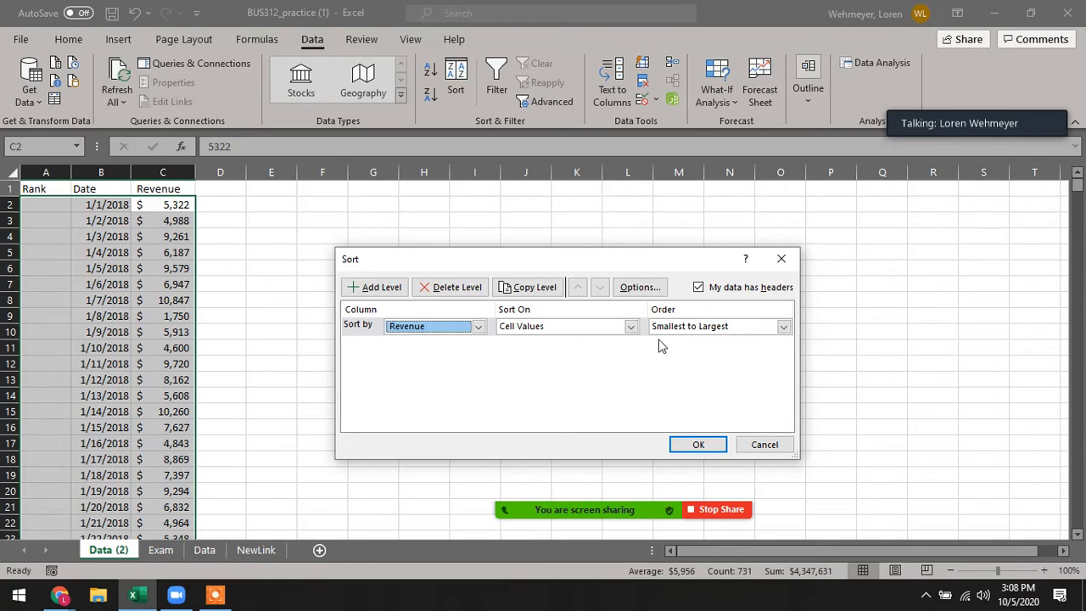
pyautogui.click(690, 326)
pyautogui.click(691, 353)
pyautogui.click(696, 443)
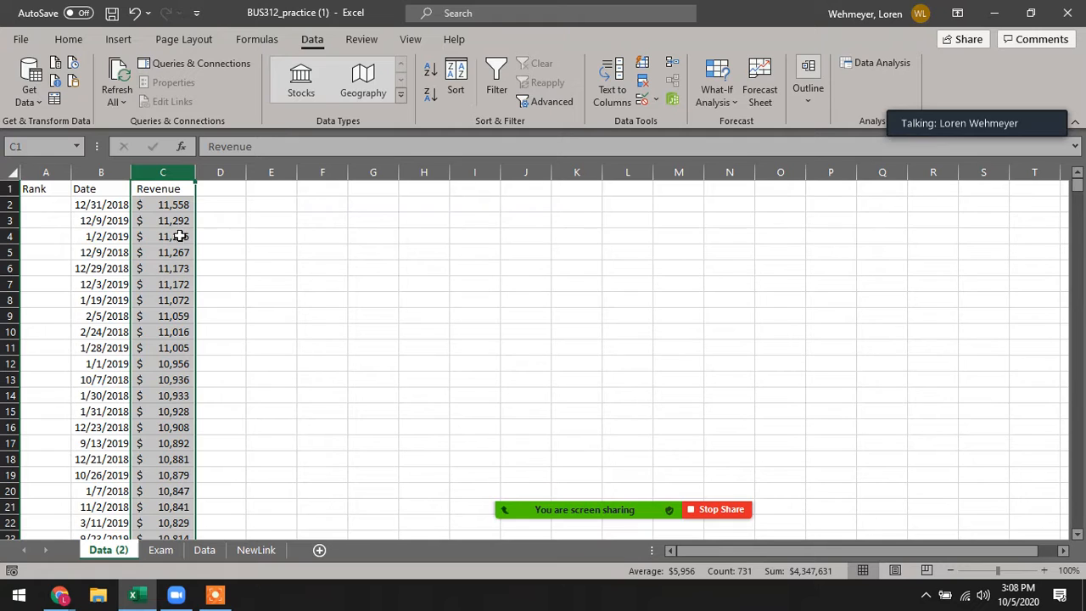
# Number the sorted rows by entering 1 in A2 and 2 in A3 and filling the series down the Rank column.
pyautogui.click(38, 206)
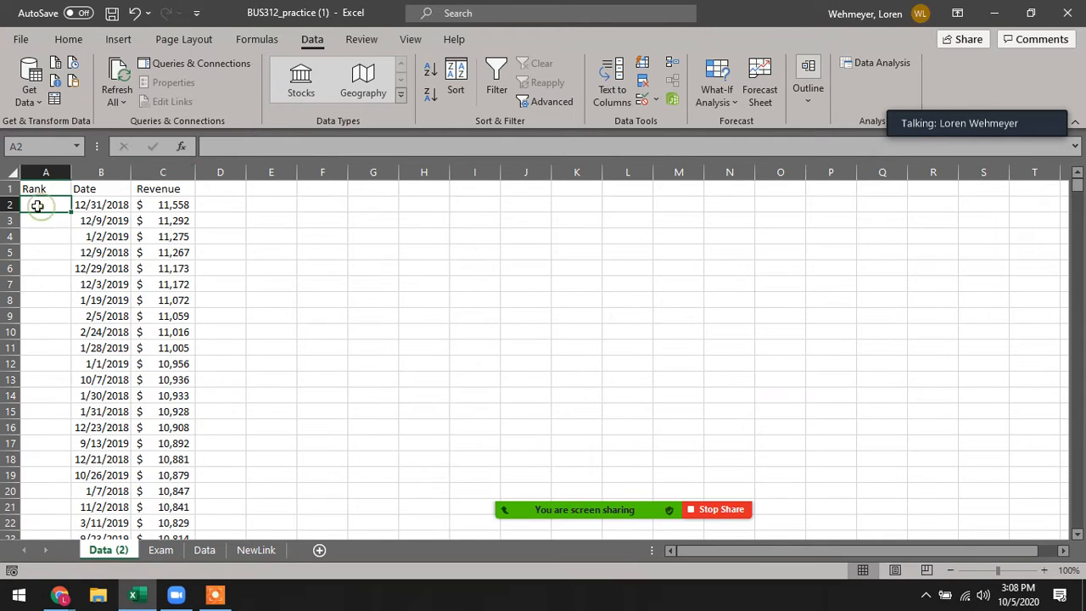
pyautogui.write('1')
pyautogui.press('Return')
pyautogui.write('2')
pyautogui.press('Return')
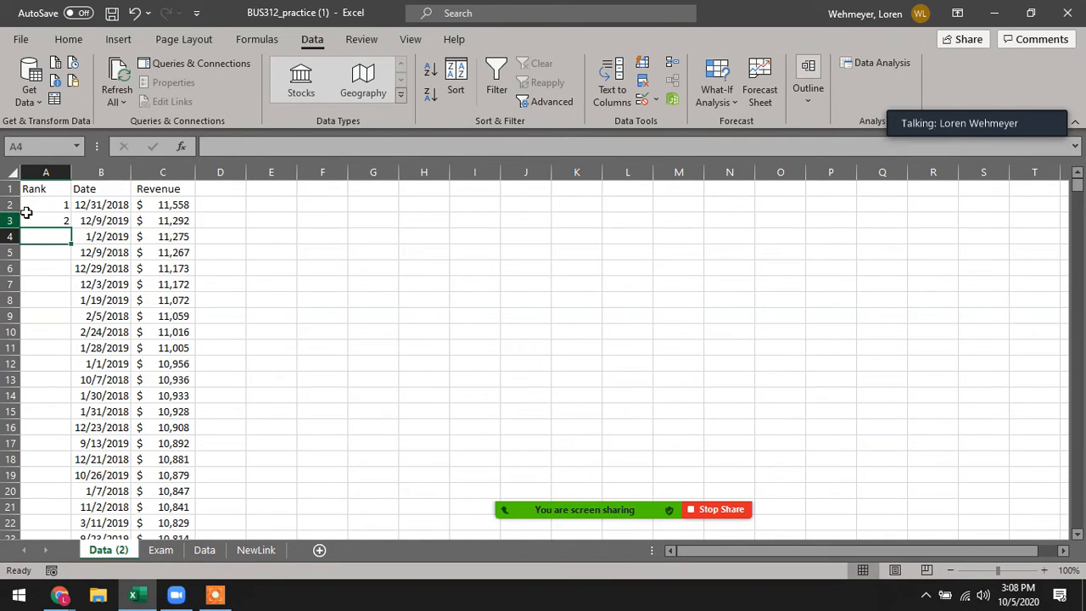
pyautogui.moveTo(56, 206); pyautogui.dragTo(56, 219)
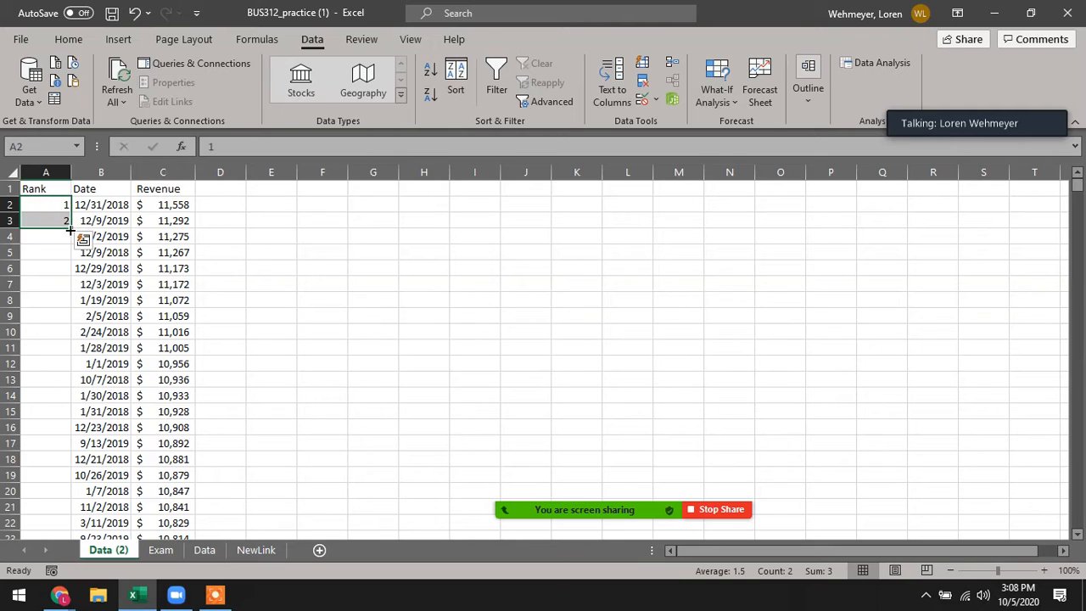
pyautogui.doubleClick(71, 229)
# Find 107 in the Rank column and select the revenue cell in that row.
pyautogui.click(46, 170)
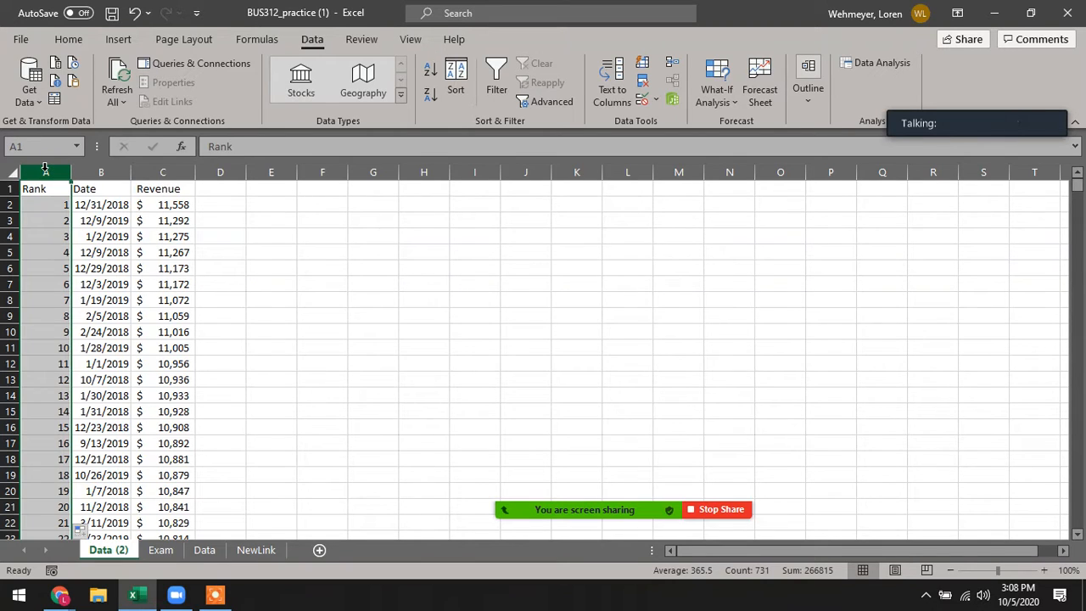
pyautogui.hotkey('ctrl', 'f')
pyautogui.write('107')
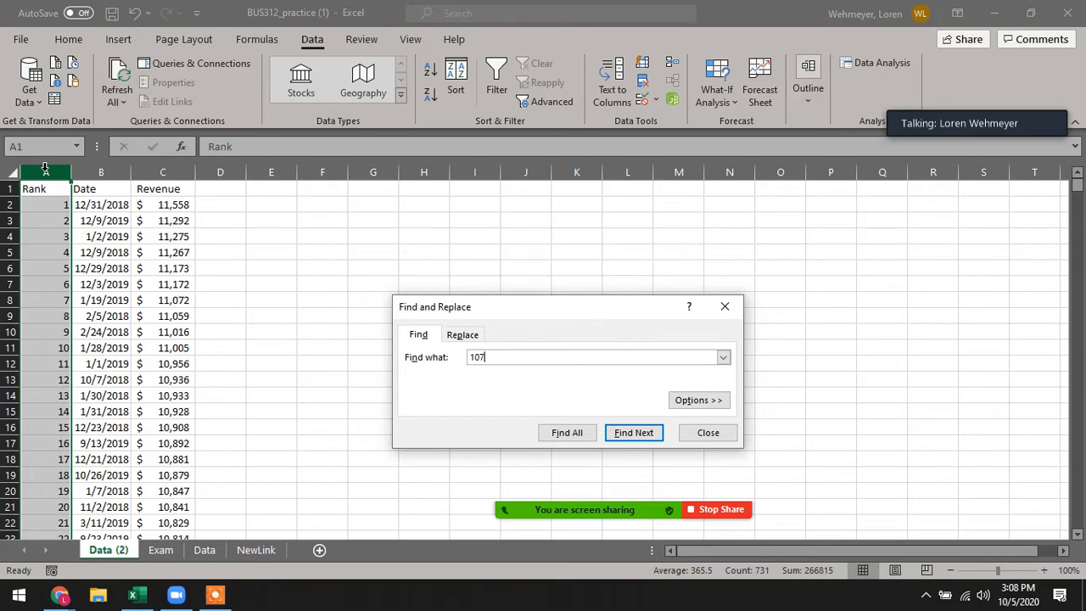
pyautogui.press('Return')
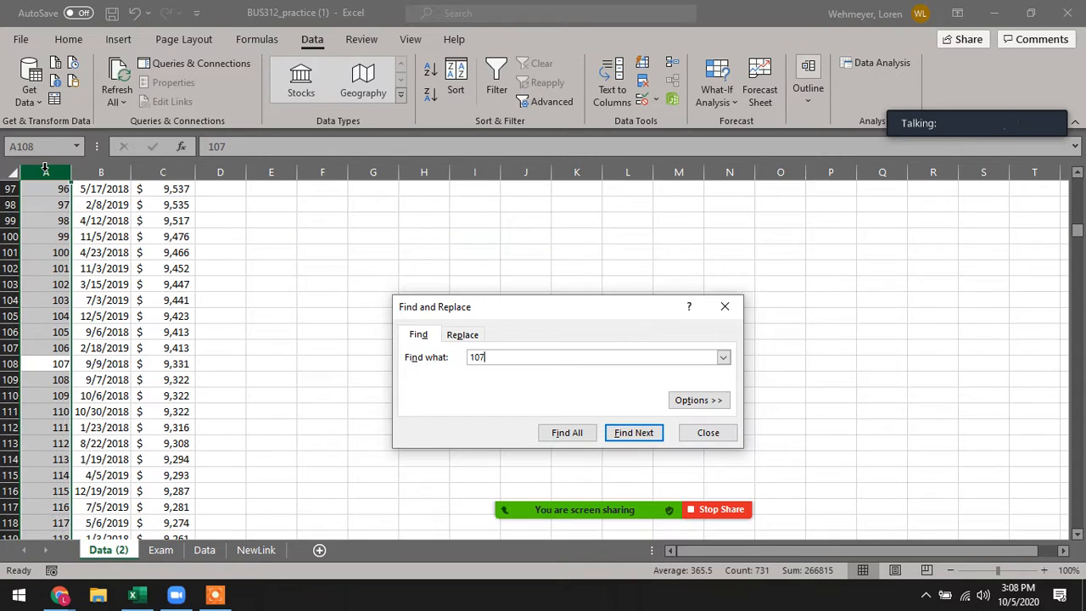
pyautogui.click(188, 367)
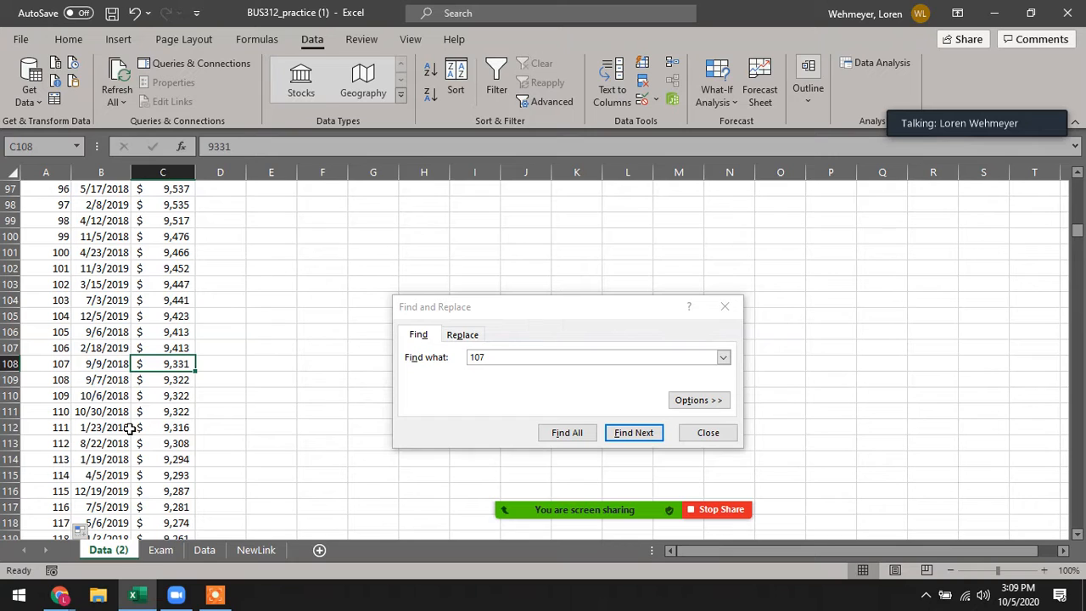
# Enter 9331 as the answer to question 1 in cell A5 of the Exam sheet and close Find and Replace.
pyautogui.click(160, 550)
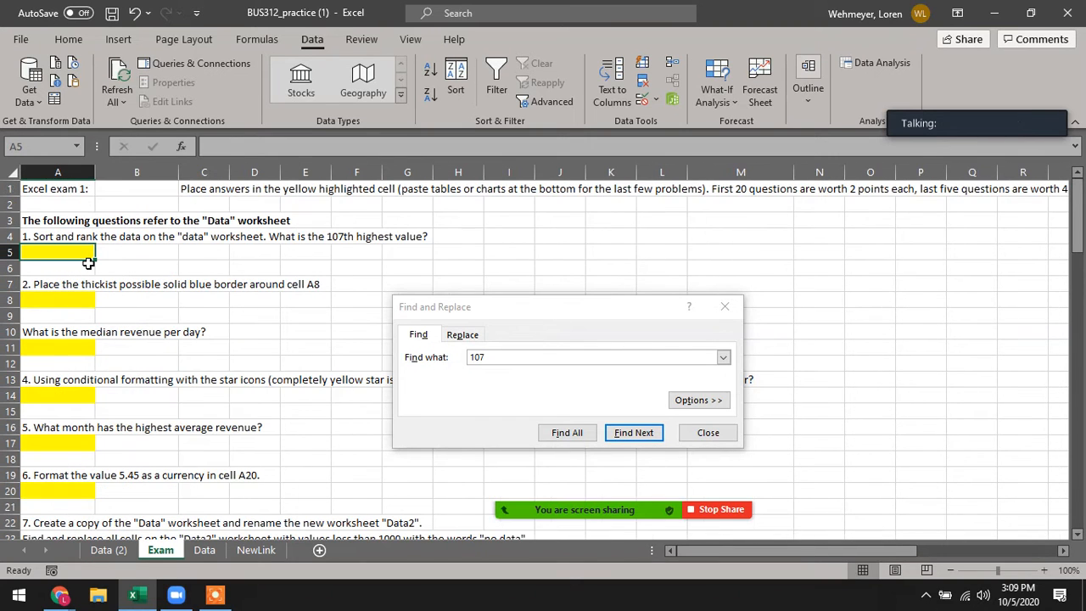
pyautogui.write('9331')
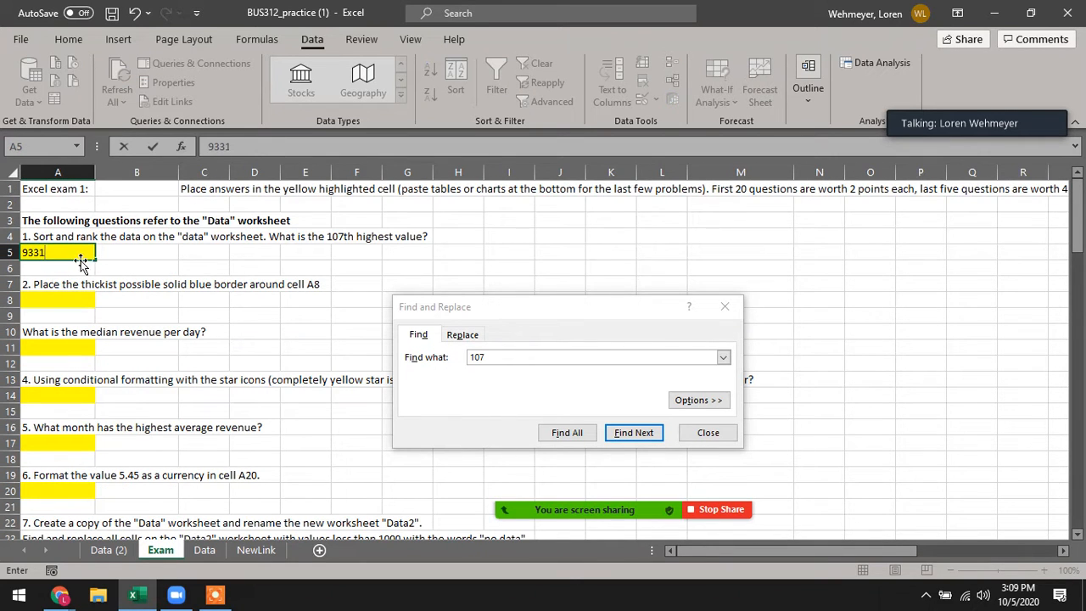
pyautogui.click(61, 297)
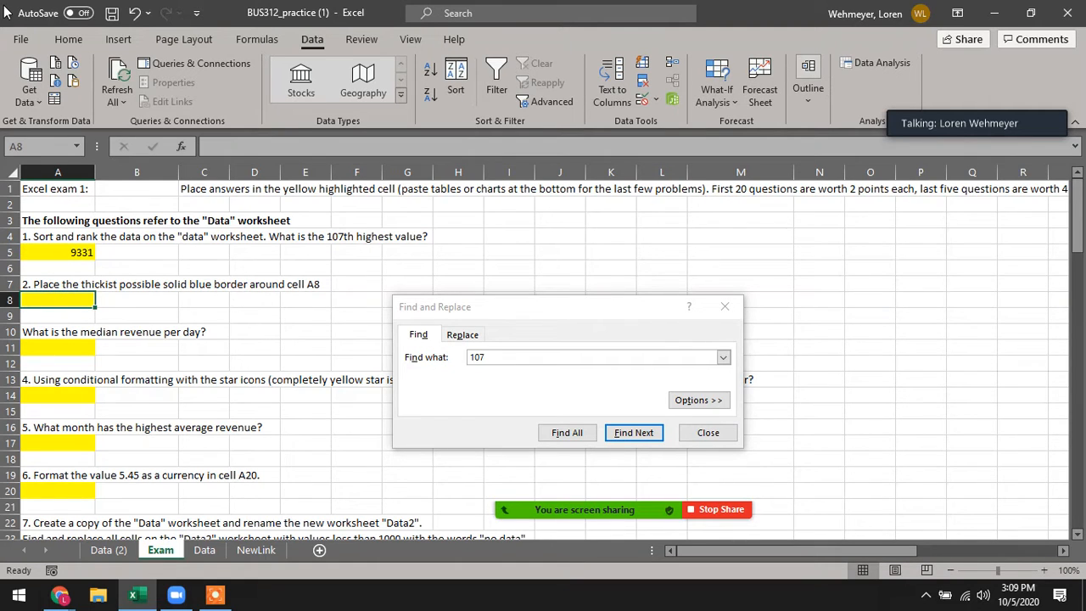
pyautogui.click(725, 306)
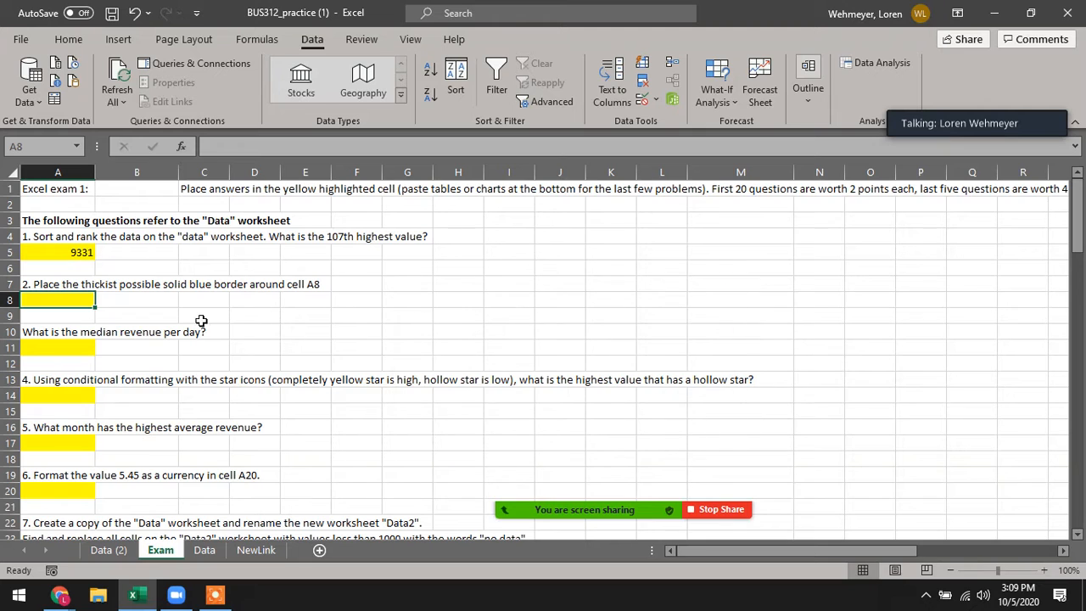
# Apply the thickest solid line in the standard blue as an outline border around cell A8 of the Exam sheet.
pyautogui.rightClick(64, 301)
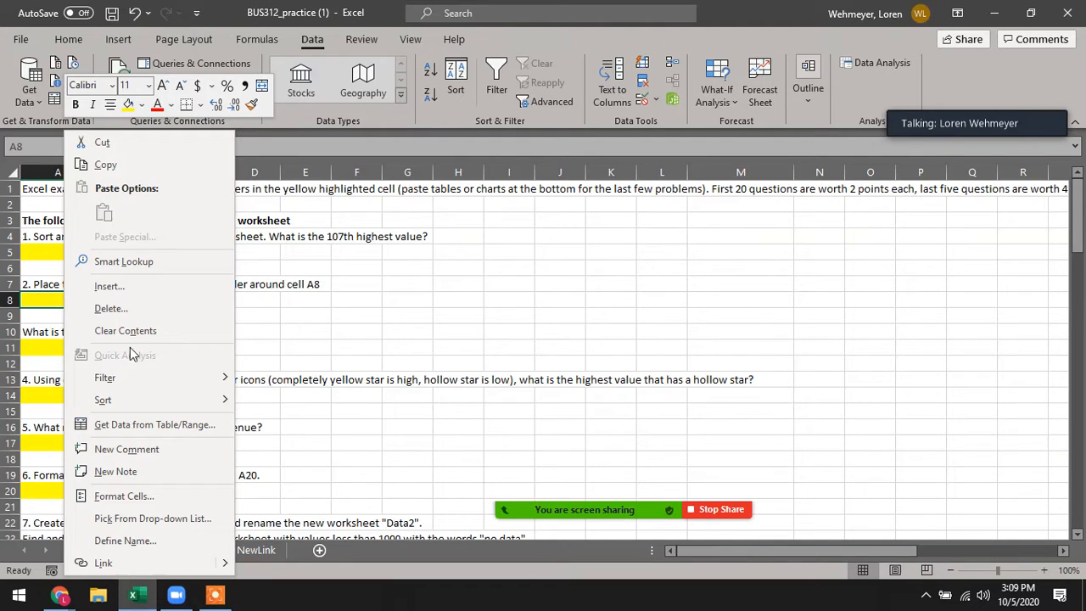
pyautogui.click(123, 495)
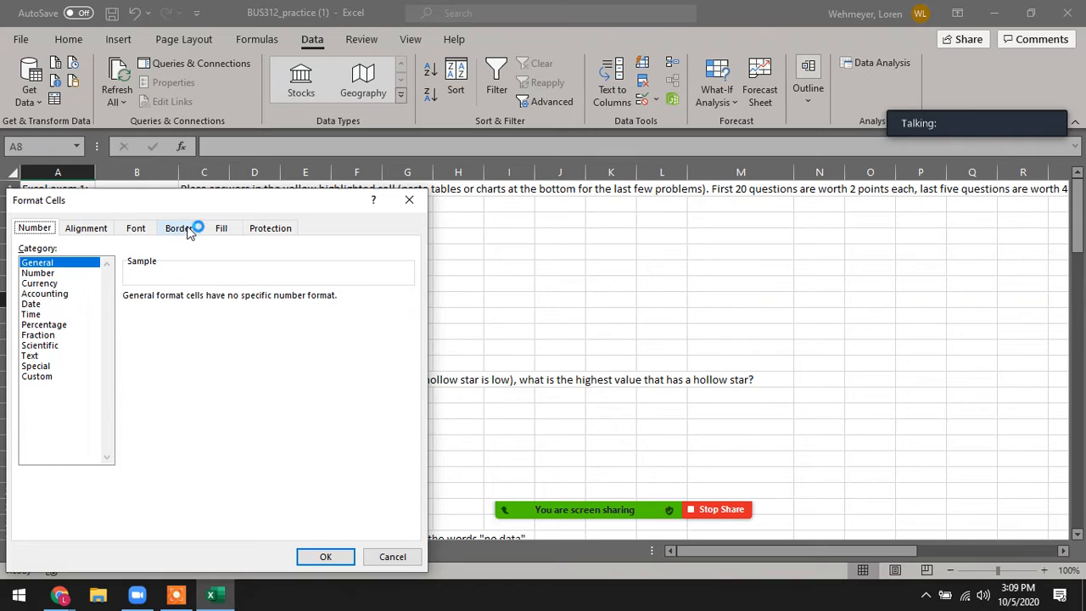
pyautogui.click(181, 229)
pyautogui.click(100, 343)
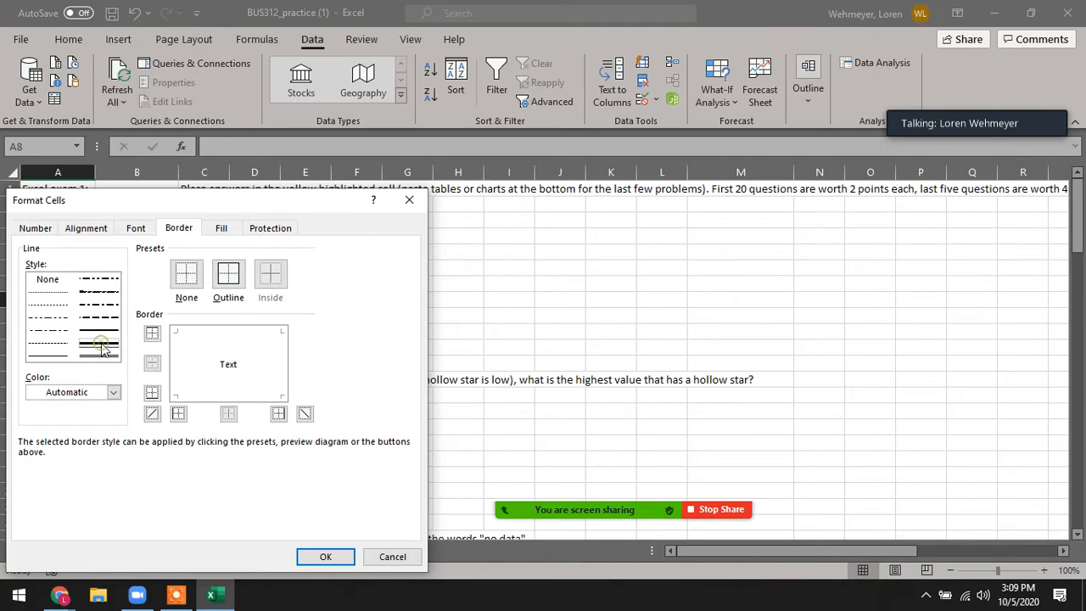
pyautogui.click(114, 391)
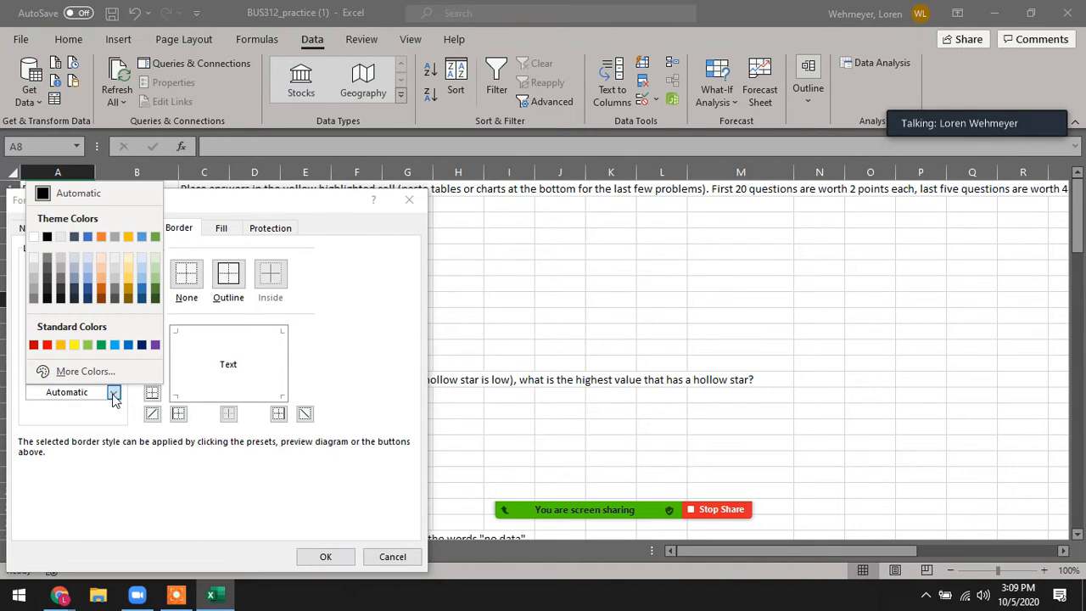
pyautogui.click(128, 344)
pyautogui.click(229, 280)
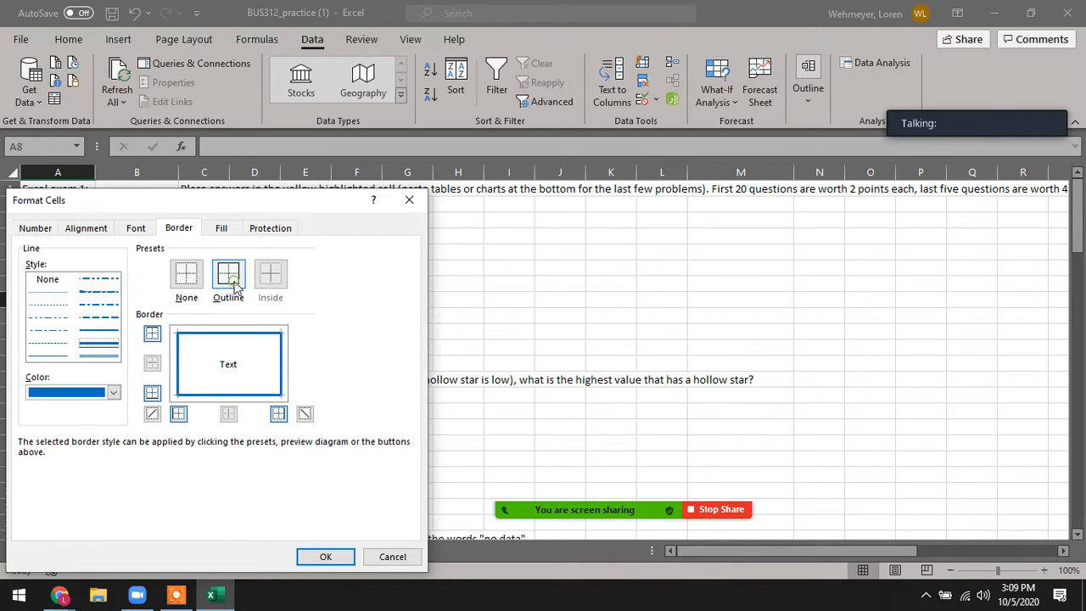
pyautogui.click(326, 556)
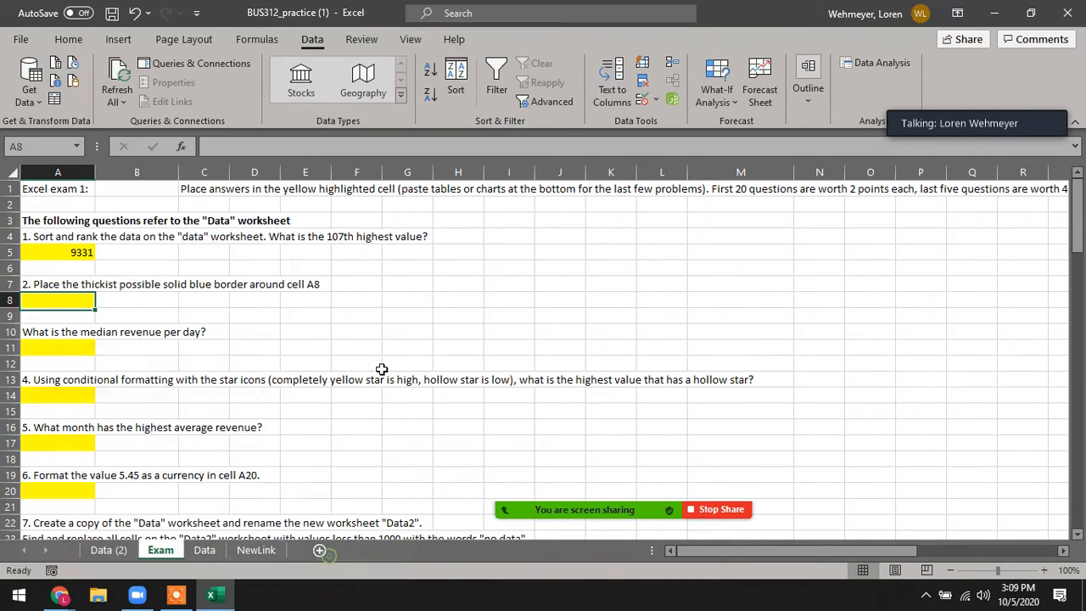
pyautogui.click(283, 315)
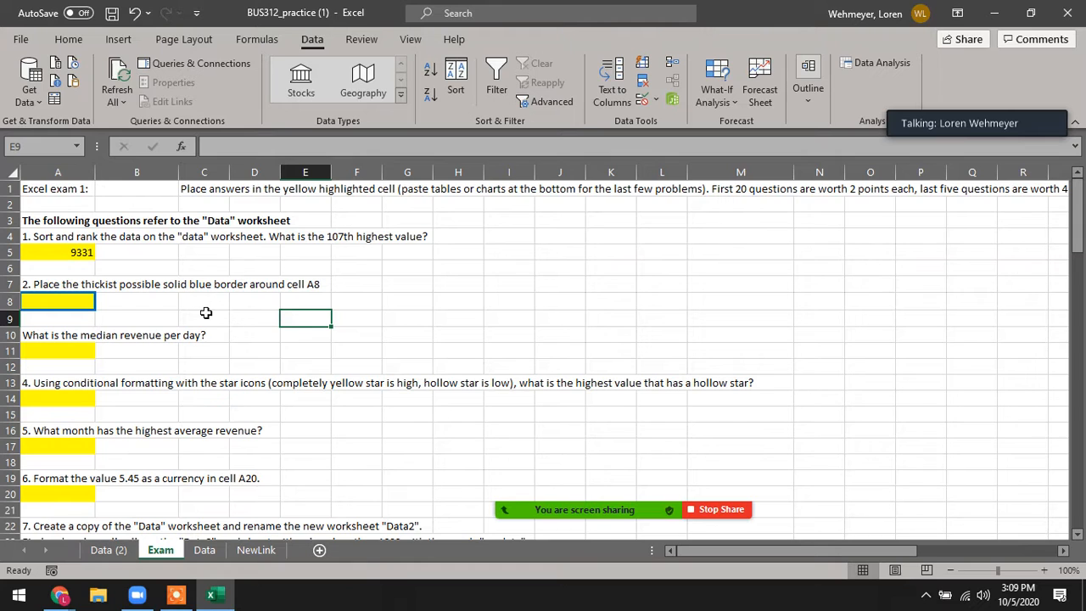
# Calculate the median daily revenue in cell A11 of the Exam sheet with =MEDIAN('Data (2)'!C2:C731).
pyautogui.click(71, 351)
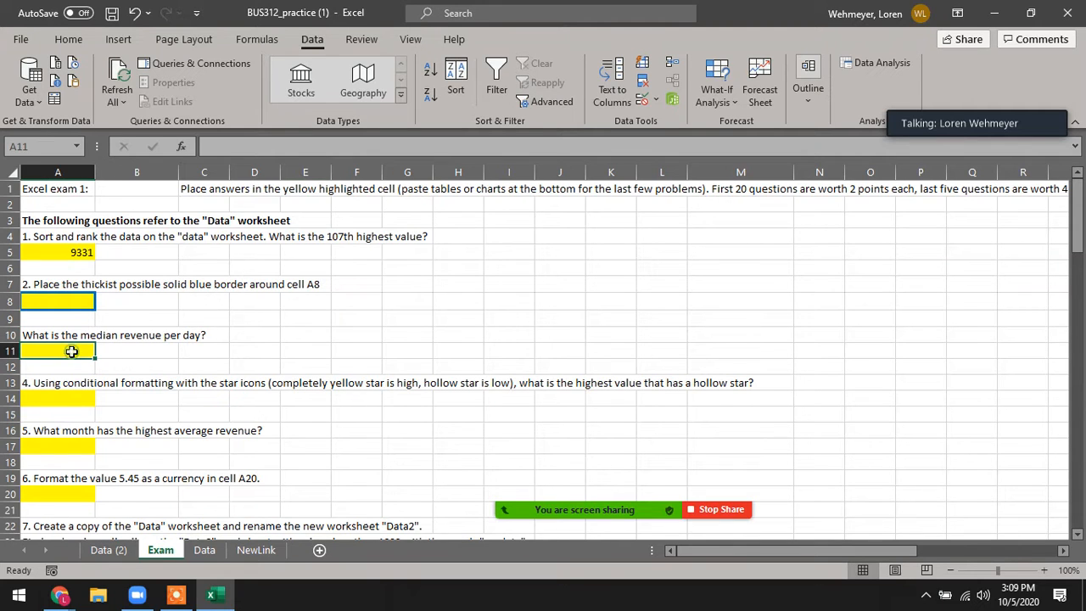
pyautogui.click(111, 551)
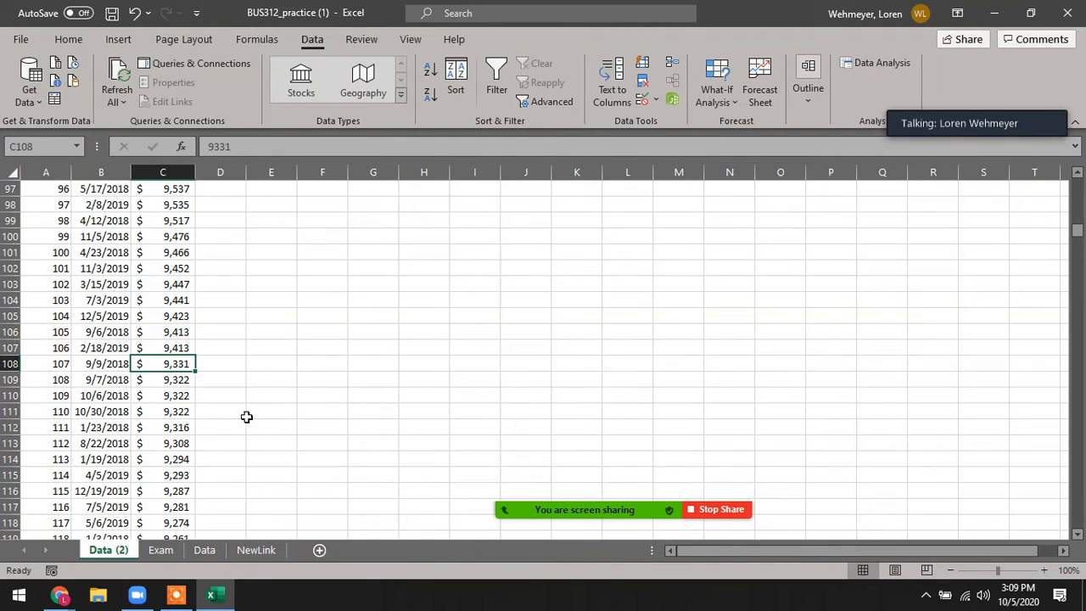
pyautogui.scroll(20, 377, 326)
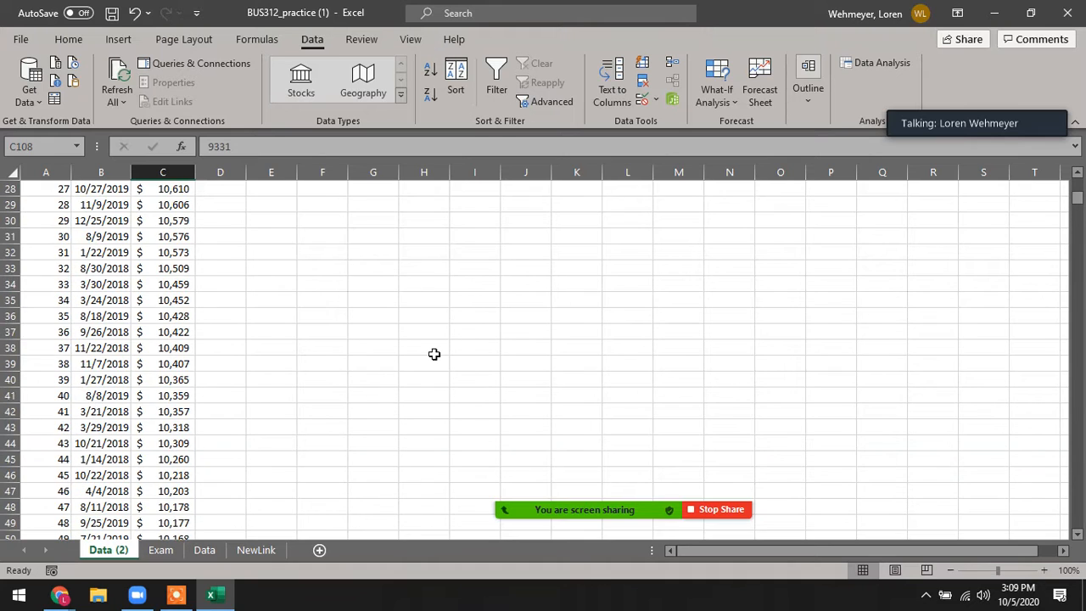
pyautogui.scroll(3, 419, 335)
pyautogui.click(221, 189)
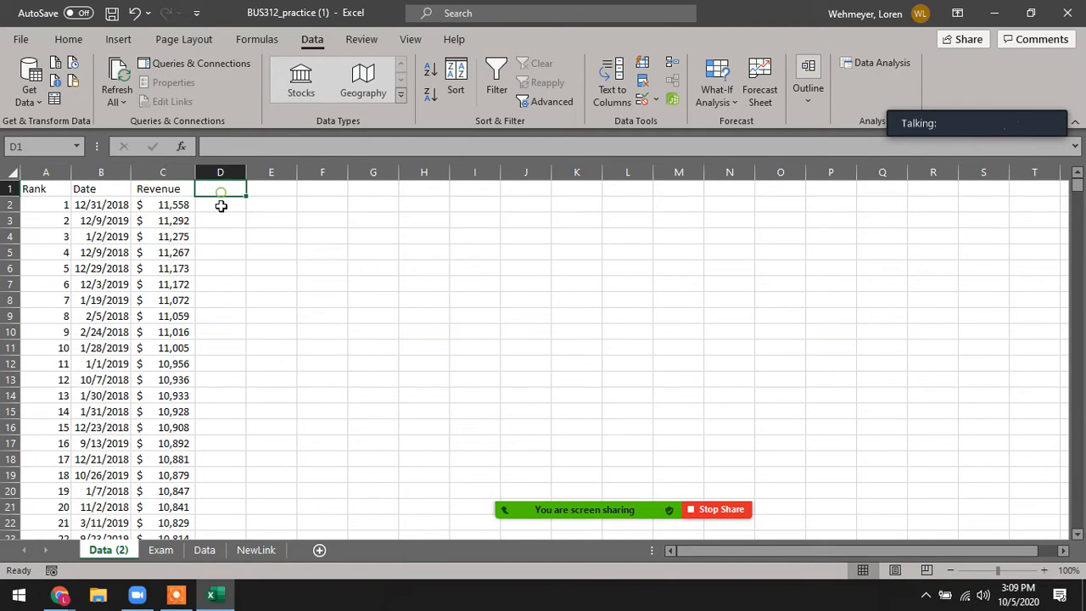
pyautogui.click(160, 550)
pyautogui.write('=median')
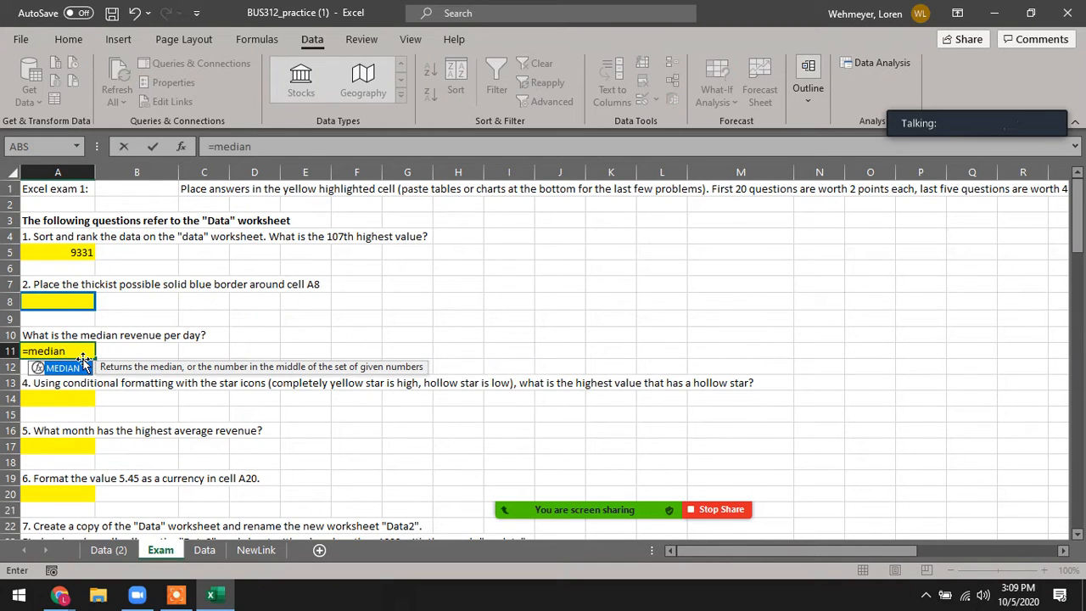
pyautogui.write('(')
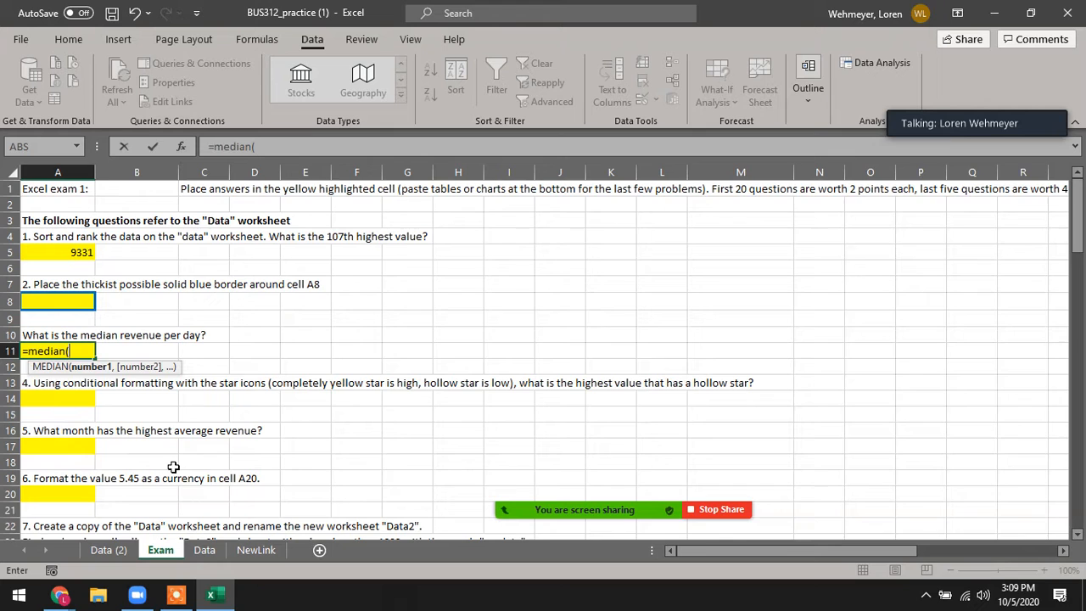
pyautogui.click(109, 550)
pyautogui.click(174, 206)
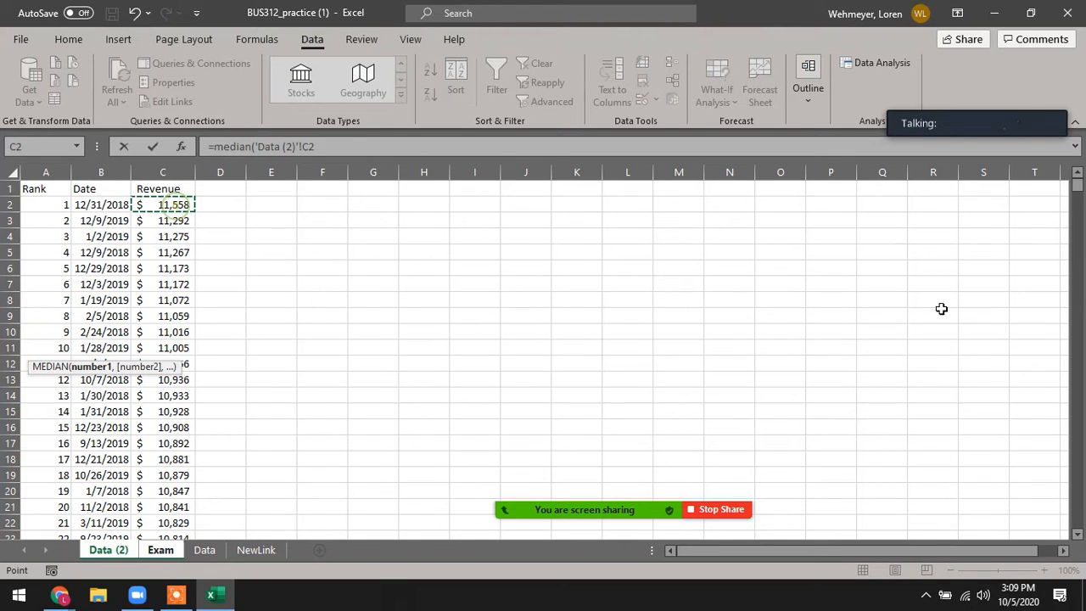
pyautogui.moveTo(1077, 185); pyautogui.dragTo(1083, 551)
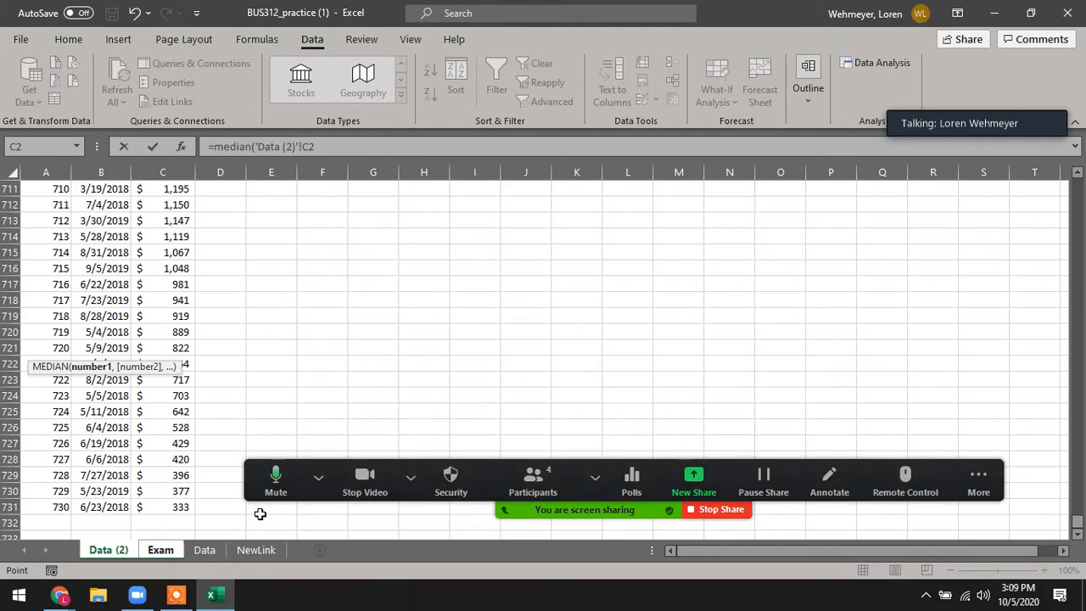
pyautogui.keyDown('shift'); pyautogui.click(180, 506); pyautogui.keyUp('shift')
pyautogui.press('Return')
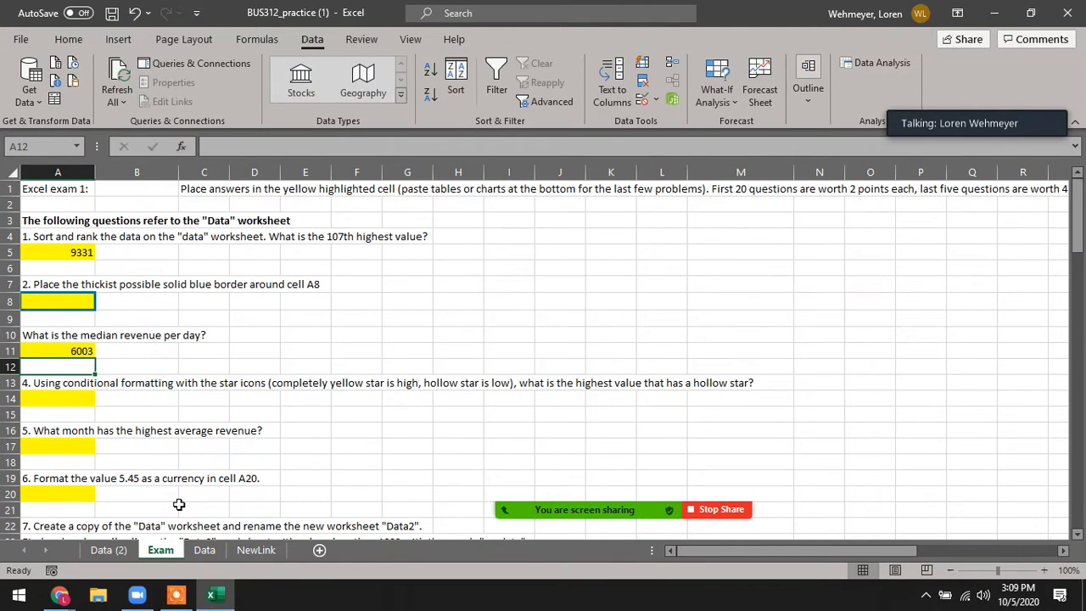
pyautogui.click(75, 350)
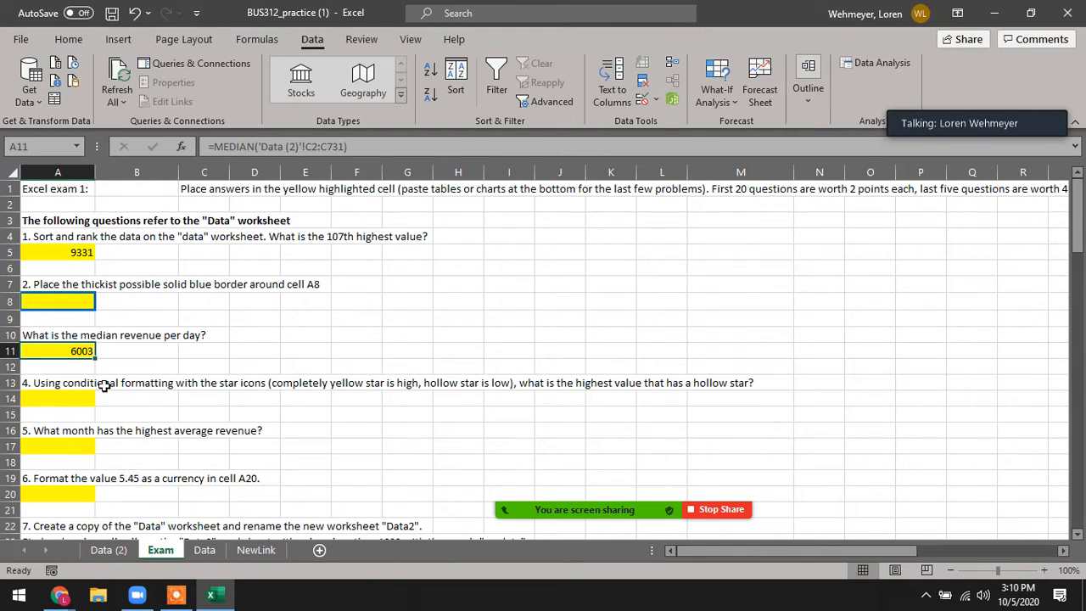
# Apply the three-star rating icon set as conditional formatting to the Revenue values C2:C731 on the Data (2) sheet.
pyautogui.click(72, 398)
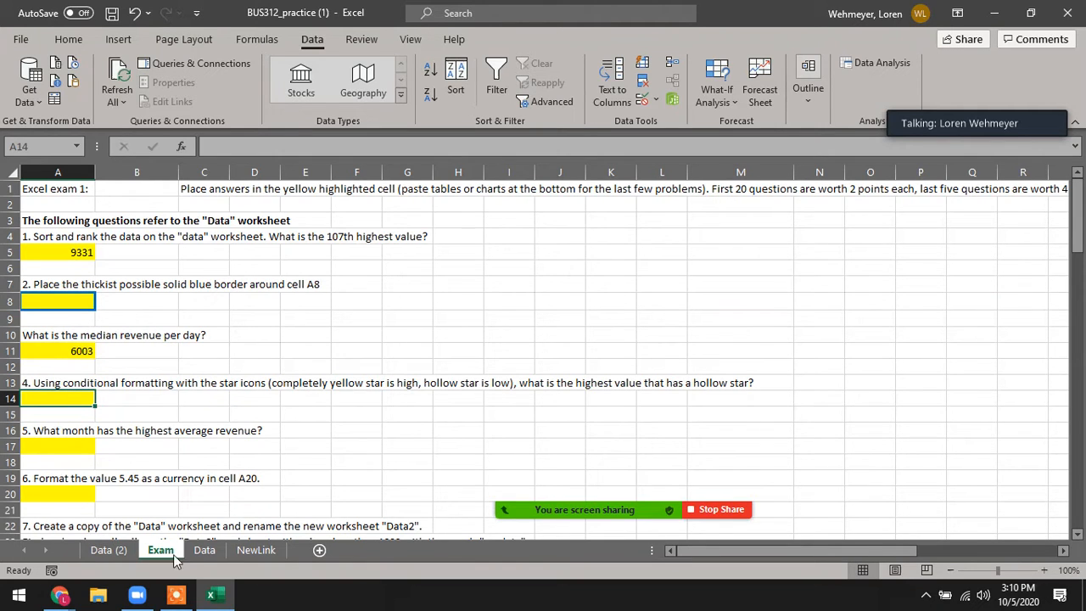
pyautogui.click(108, 550)
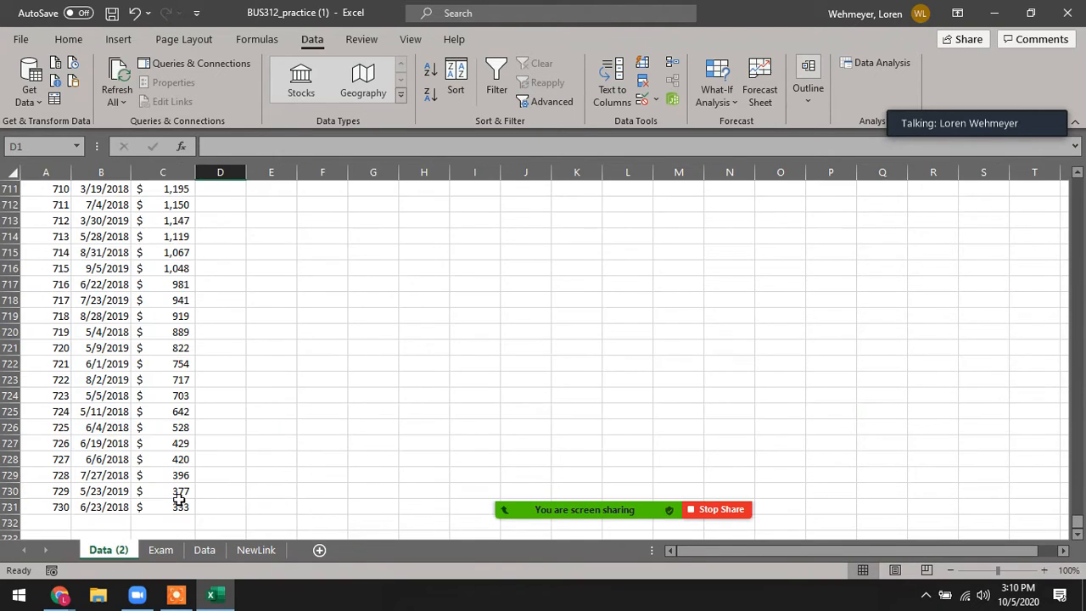
pyautogui.click(179, 504)
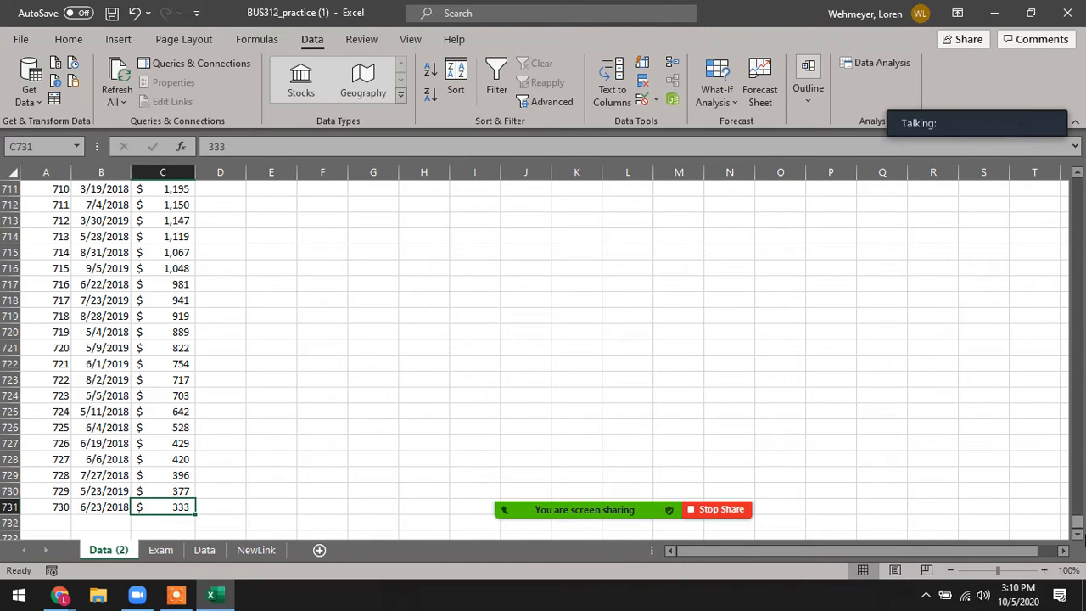
pyautogui.moveTo(1076, 520); pyautogui.dragTo(1076, 183)
pyautogui.keyDown('shift'); pyautogui.click(184, 211); pyautogui.keyUp('shift')
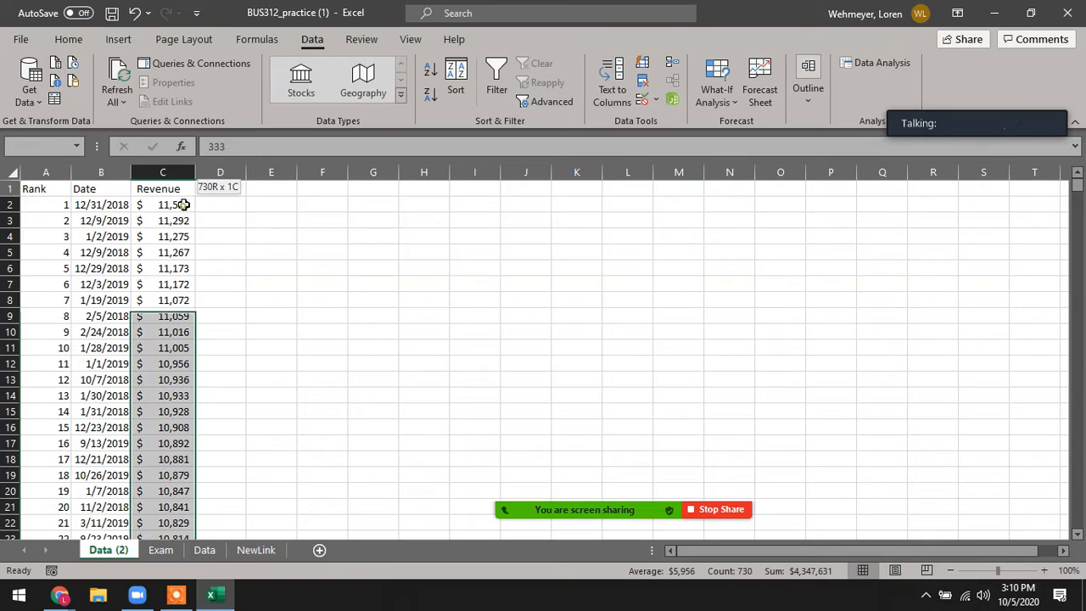
pyautogui.click(71, 39)
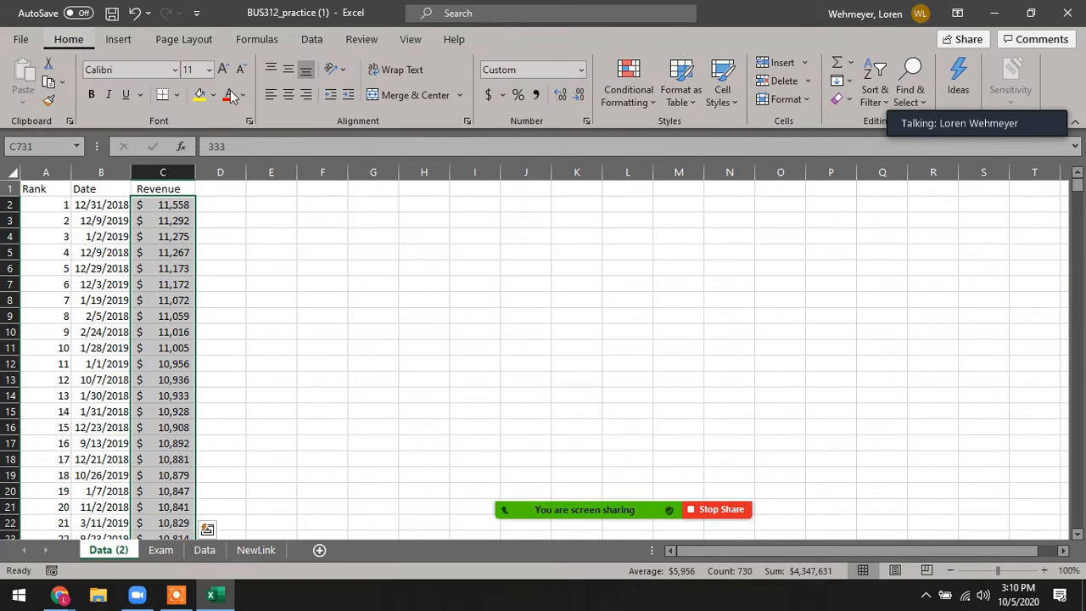
pyautogui.click(643, 101)
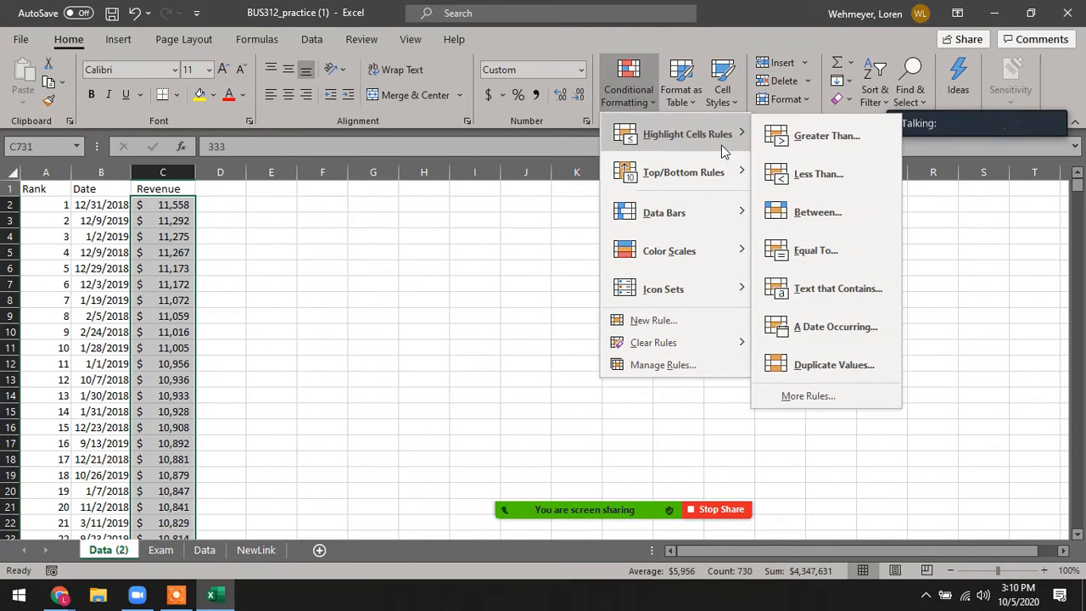
pyautogui.moveTo(725, 294)
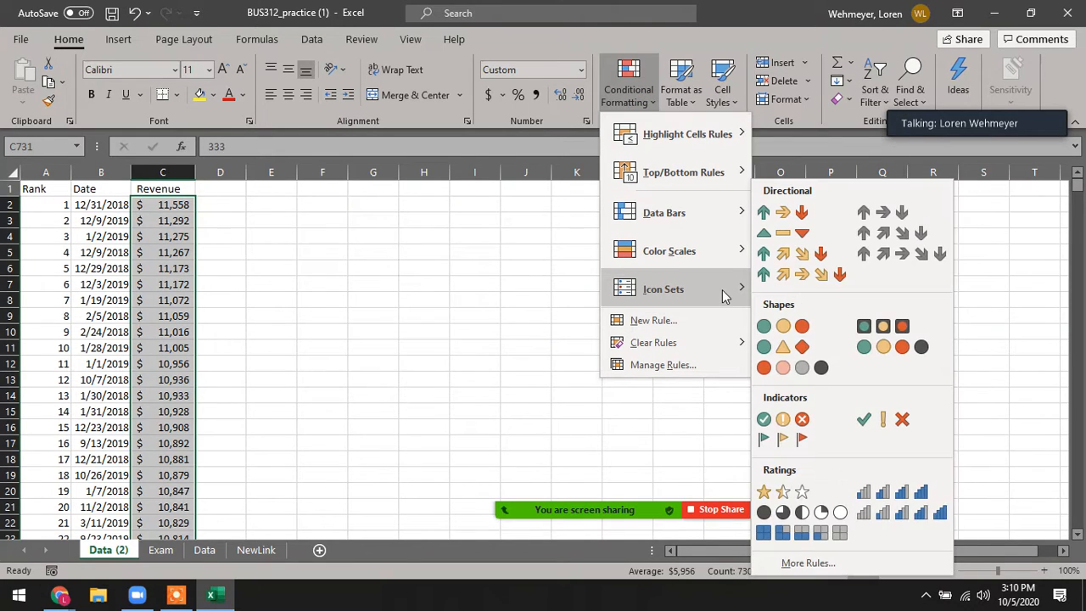
pyautogui.click(800, 492)
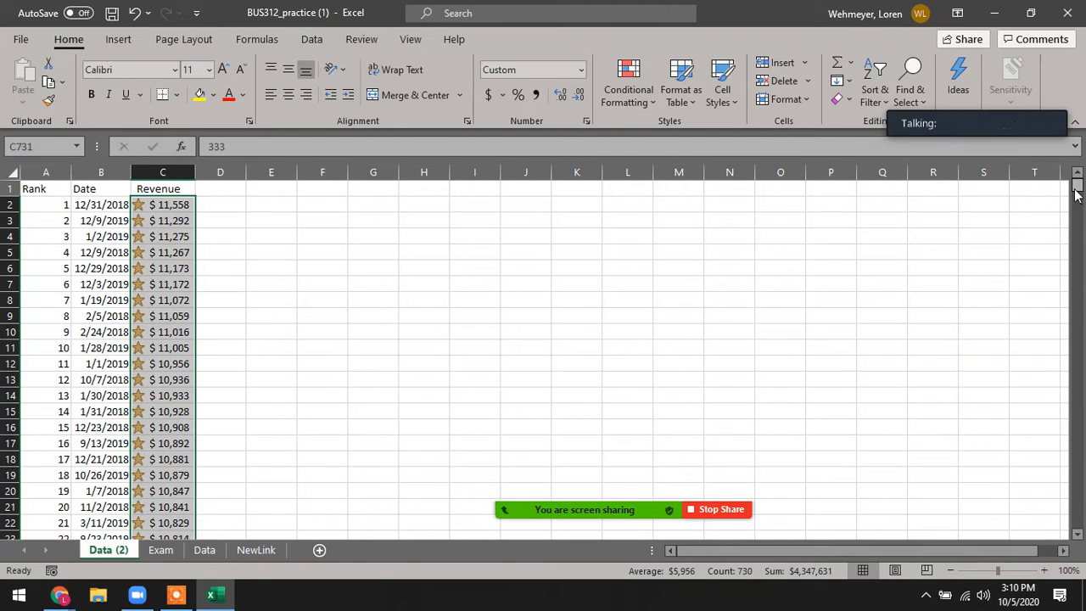
# Locate the highest revenue with a hollow star and enter 4035 as the answer in cell A14 of the Exam sheet.
pyautogui.moveTo(1077, 194); pyautogui.dragTo(1048, 433)
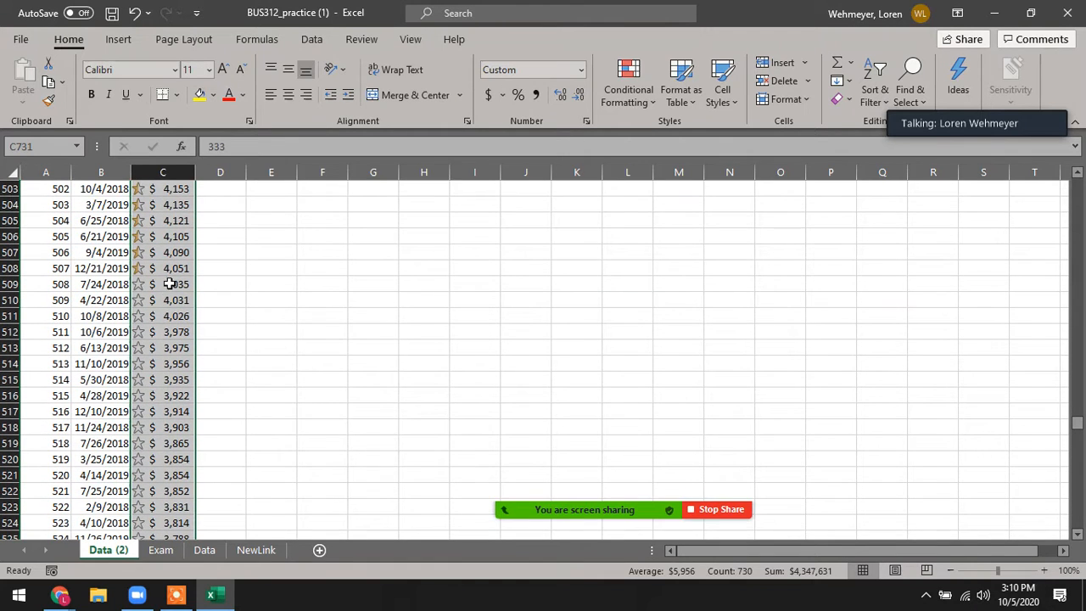
pyautogui.click(168, 284)
pyautogui.click(157, 549)
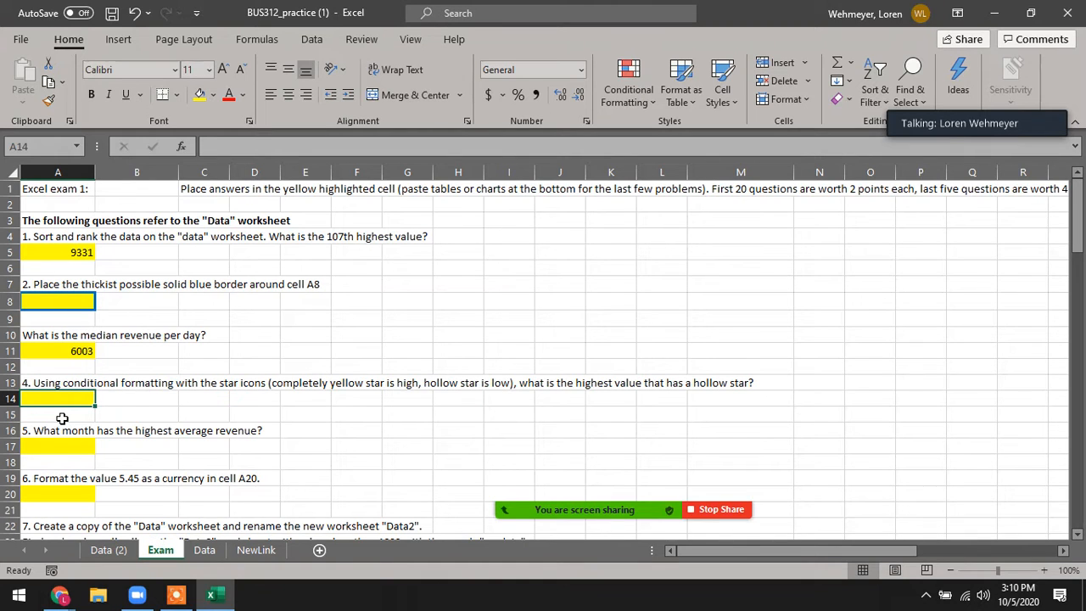
pyautogui.write('4035')
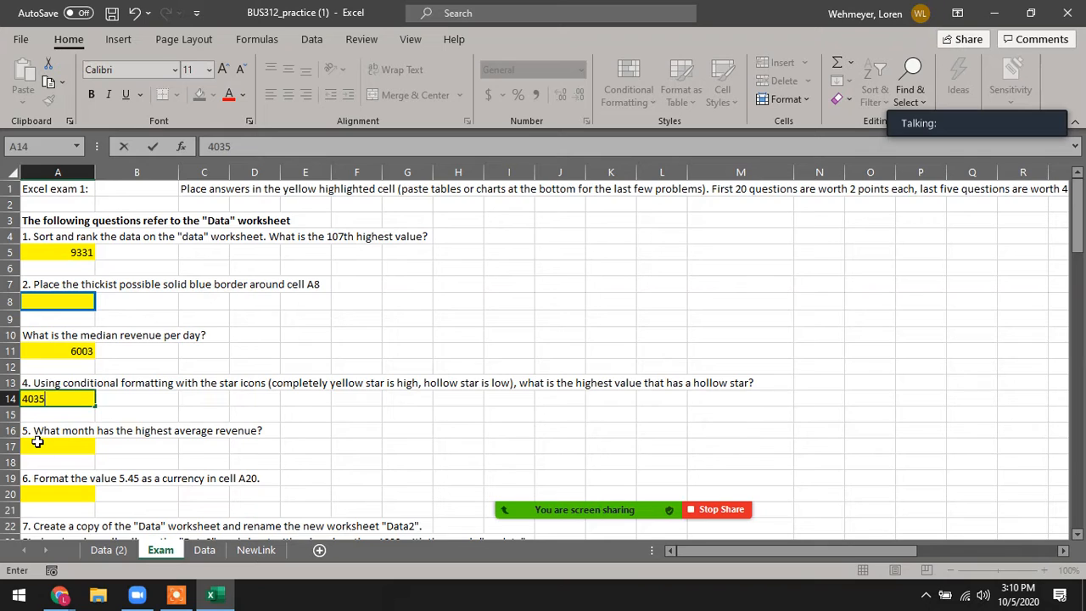
pyautogui.click(39, 444)
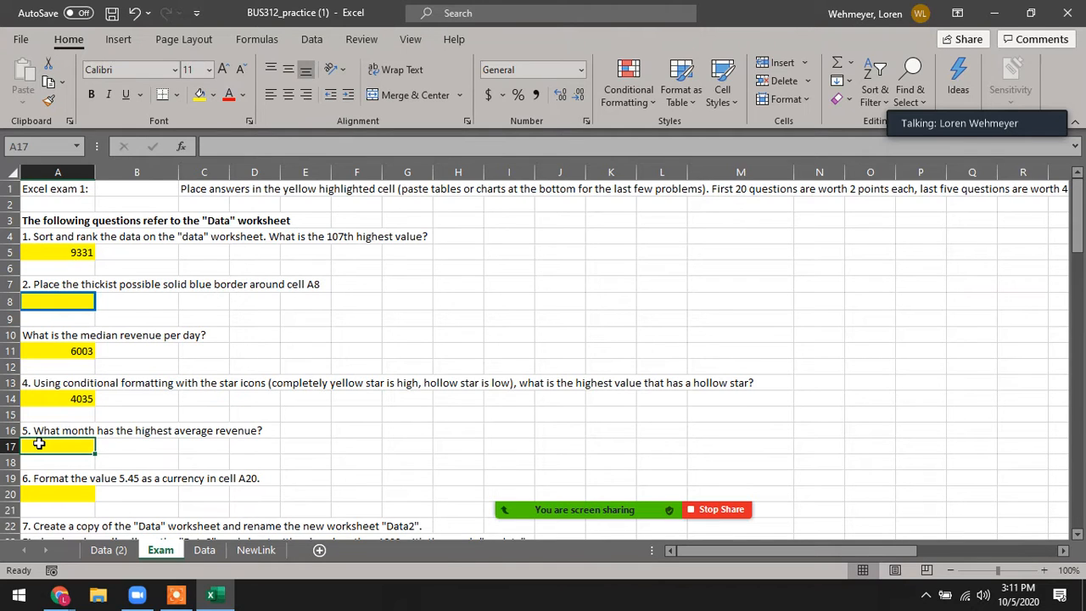
# Delete the Rank column from the Data (2) sheet.
pyautogui.click(108, 550)
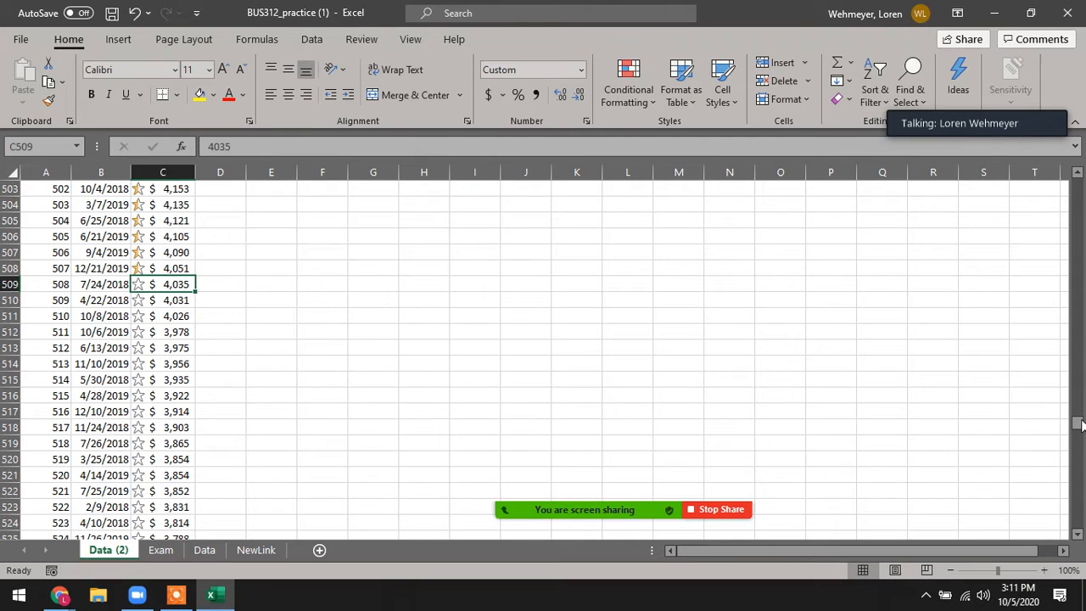
pyautogui.moveTo(1078, 424); pyautogui.dragTo(1075, 127)
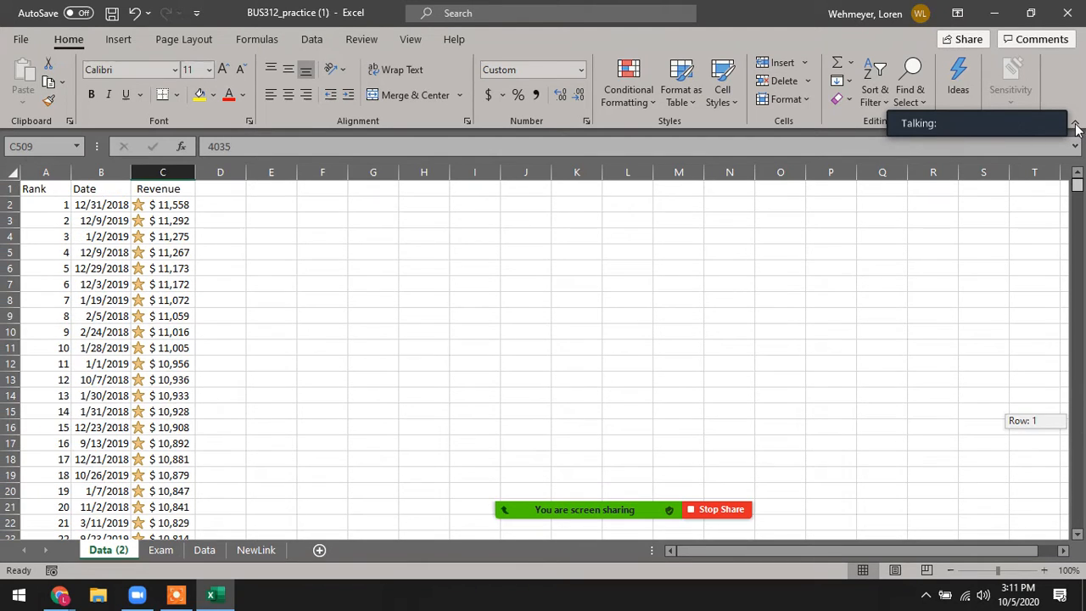
pyautogui.click(46, 172)
pyautogui.rightClick(46, 174)
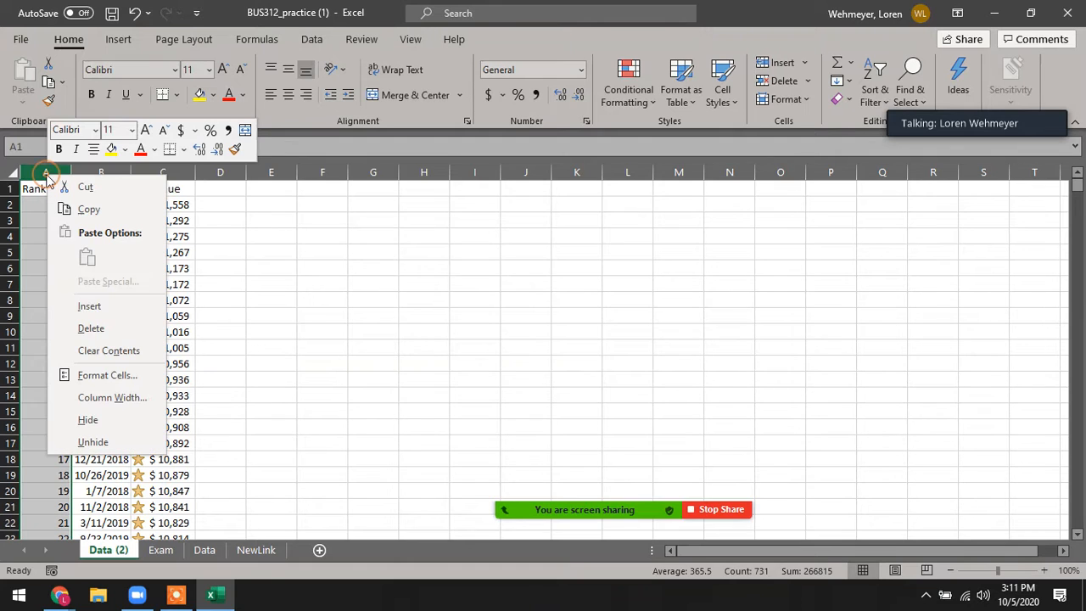
pyautogui.click(90, 328)
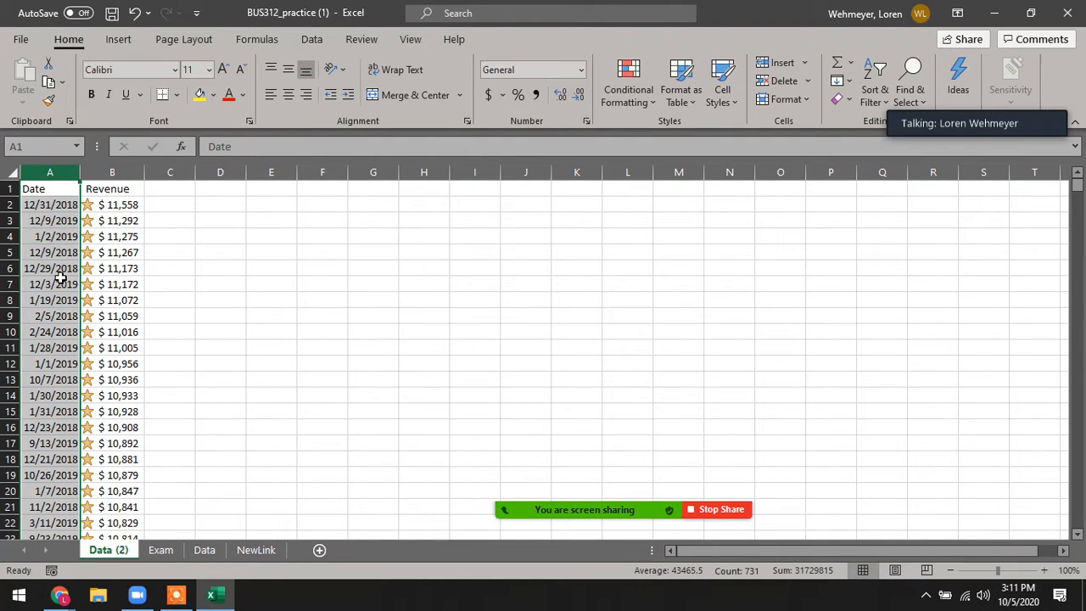
# Convert the Date and Revenue data in A1:B731 of the Data (2) sheet into a table with headers.
pyautogui.click(49, 236)
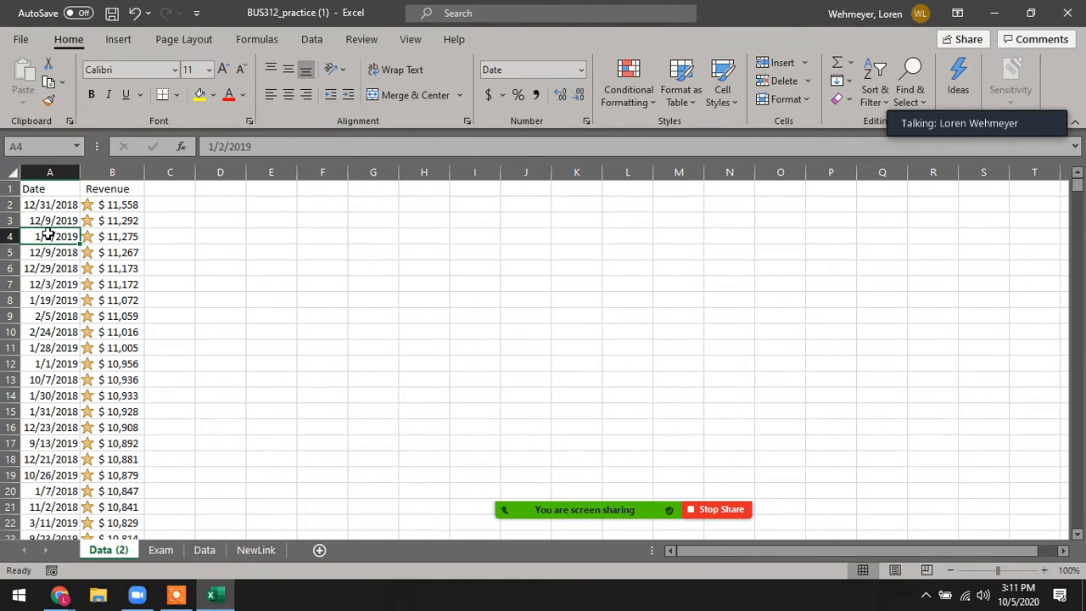
pyautogui.hotkey('ctrl', 'a')
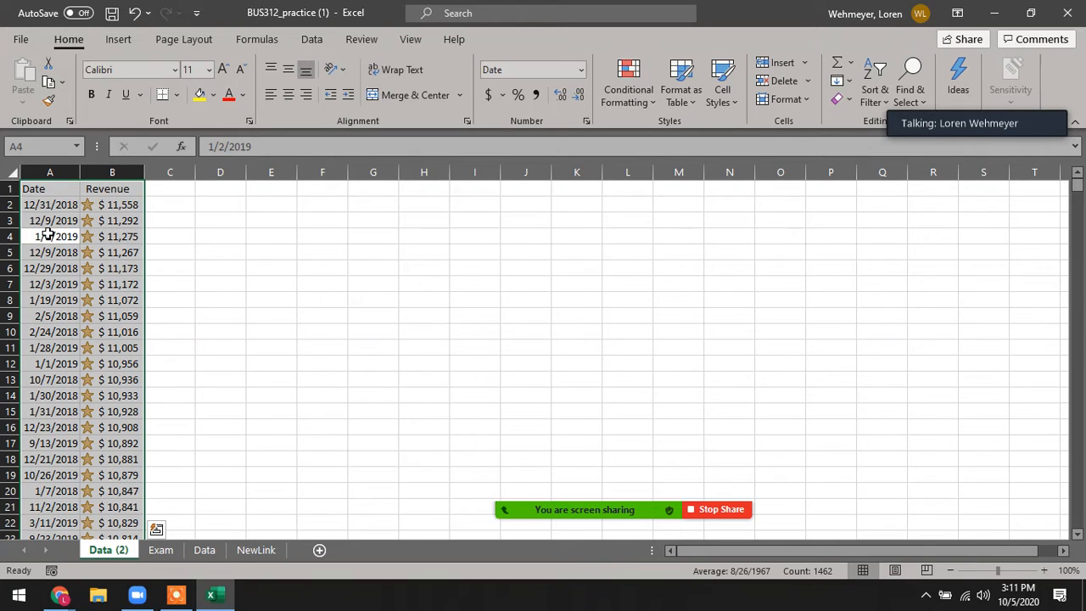
pyautogui.click(120, 42)
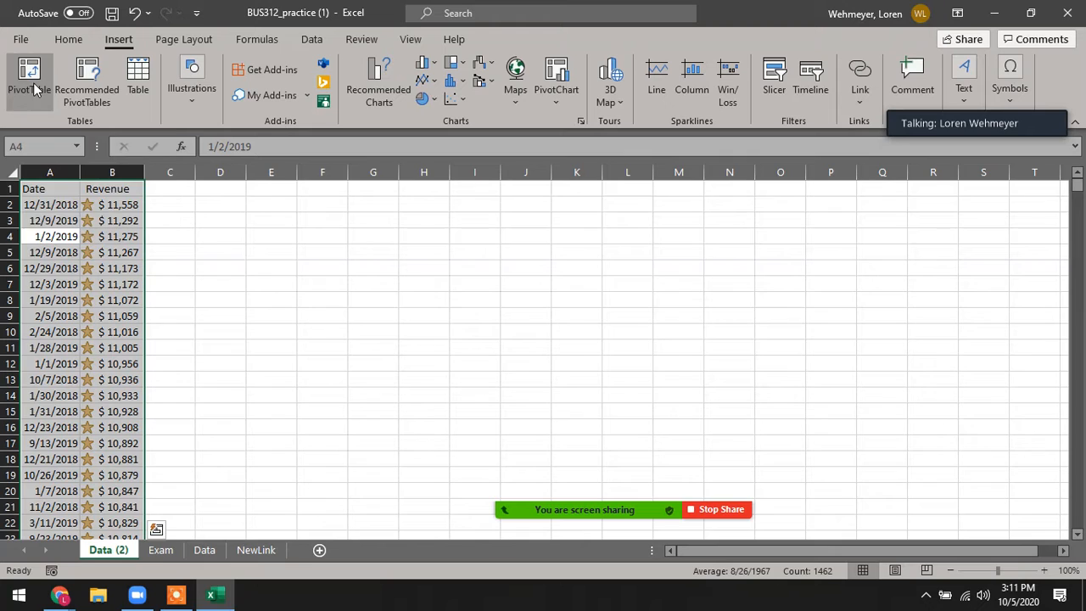
pyautogui.click(138, 77)
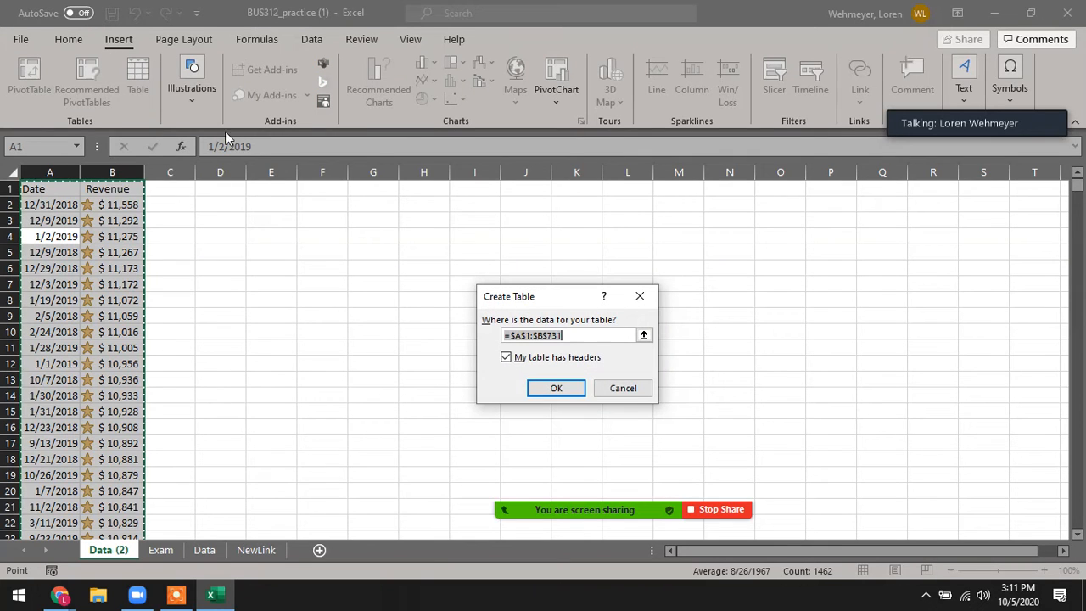
pyautogui.click(553, 387)
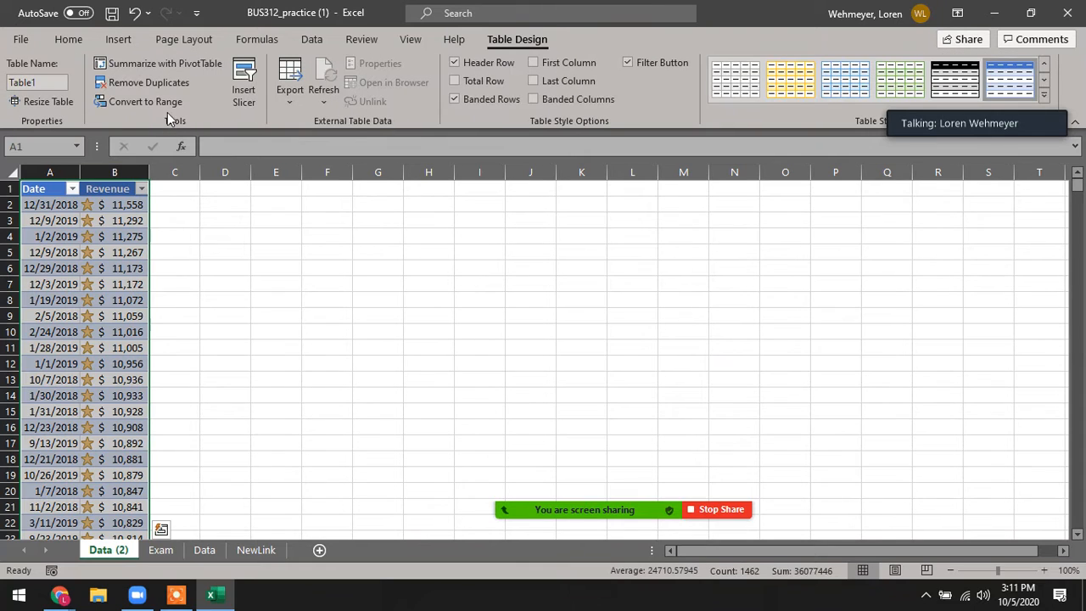
# Create a PivotTable from Table1 and place it at cell D3 of the existing Data (2) worksheet.
pyautogui.click(119, 44)
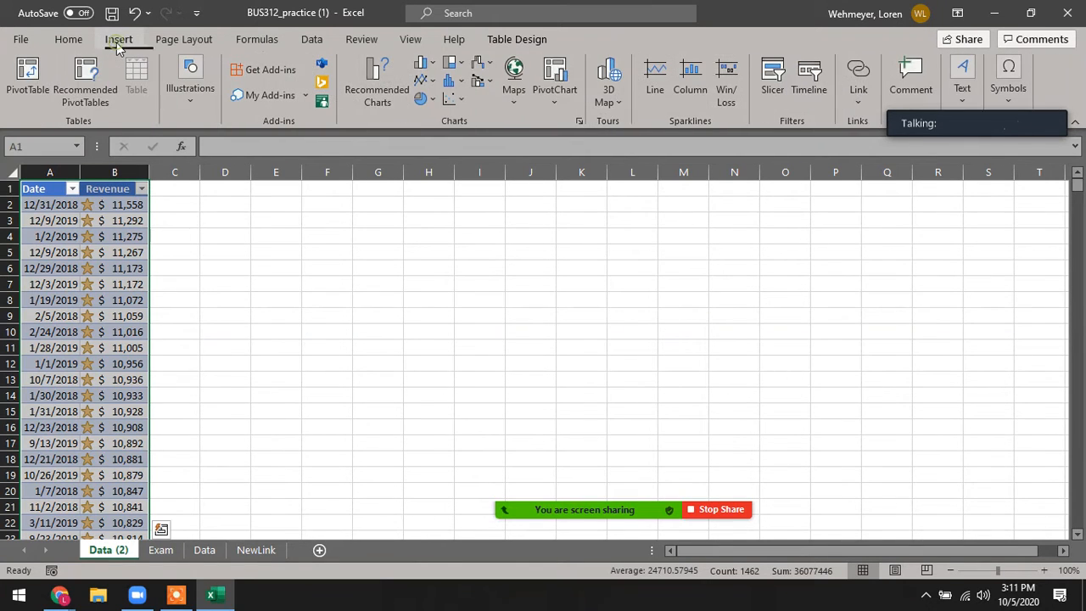
pyautogui.click(29, 78)
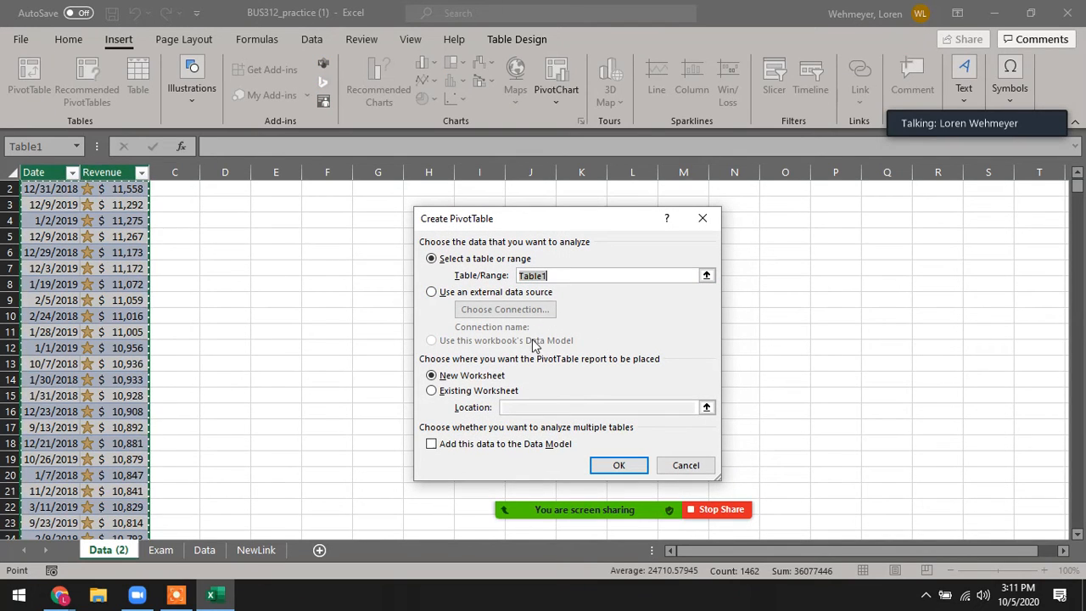
pyautogui.click(445, 393)
pyautogui.click(223, 207)
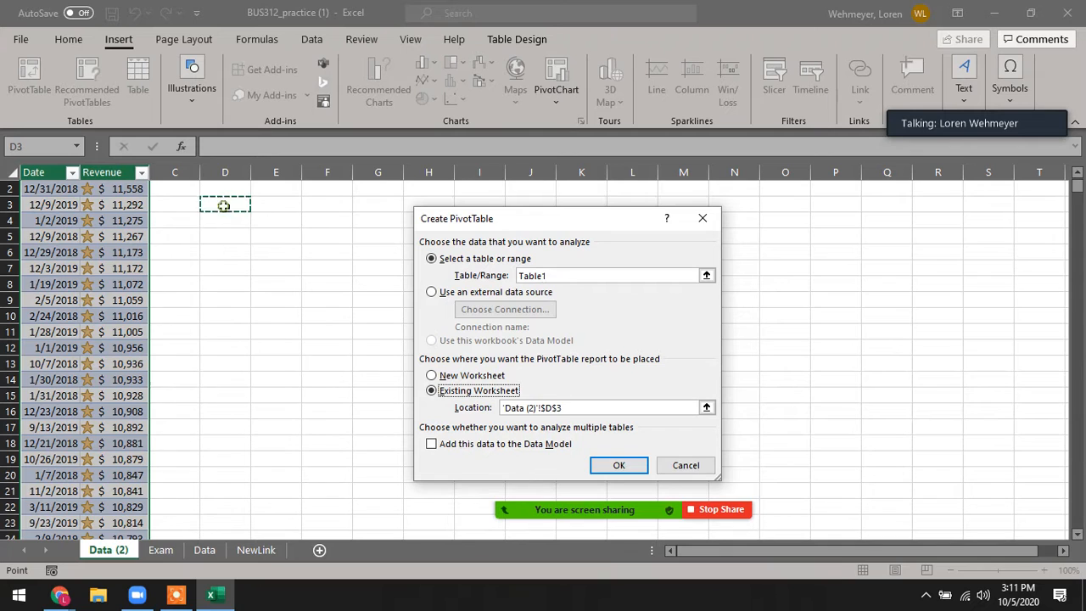
pyautogui.click(618, 469)
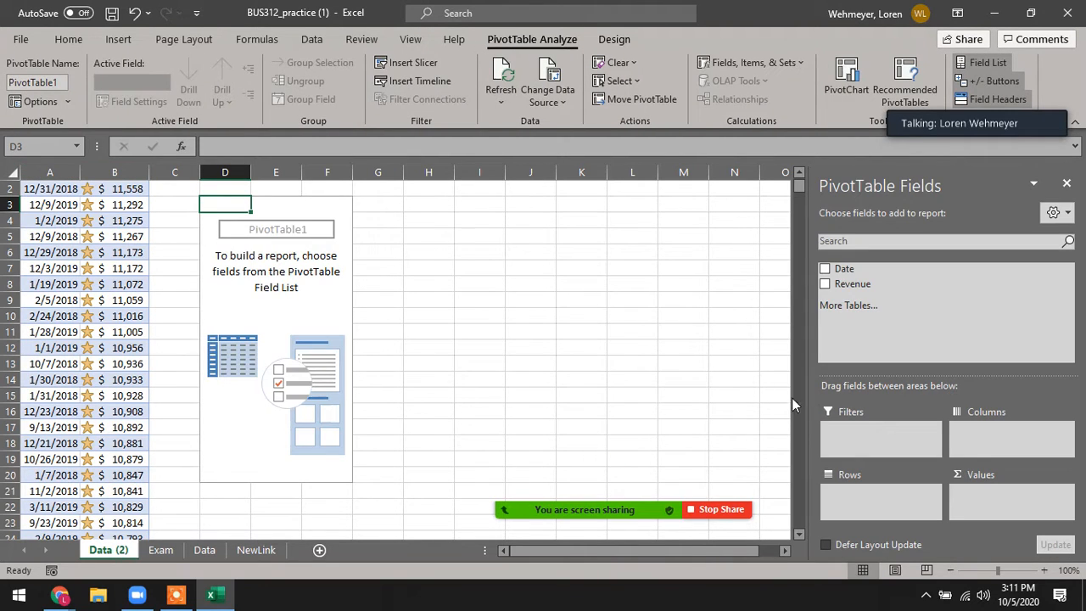
# Add the Revenue and Date fields to the PivotTable and summarize Revenue by Average.
pyautogui.click(825, 284)
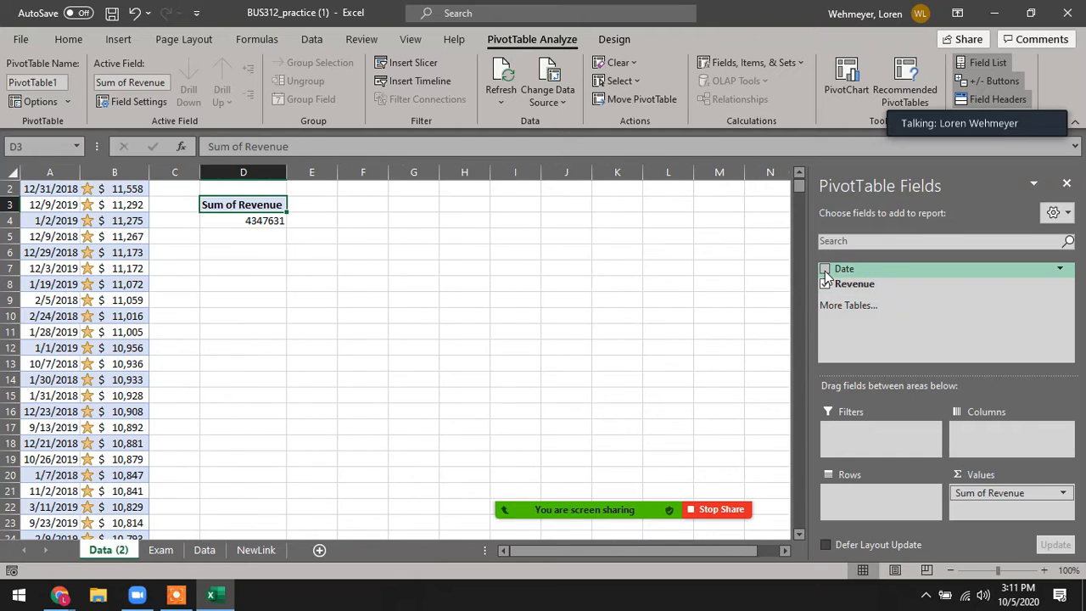
pyautogui.click(825, 269)
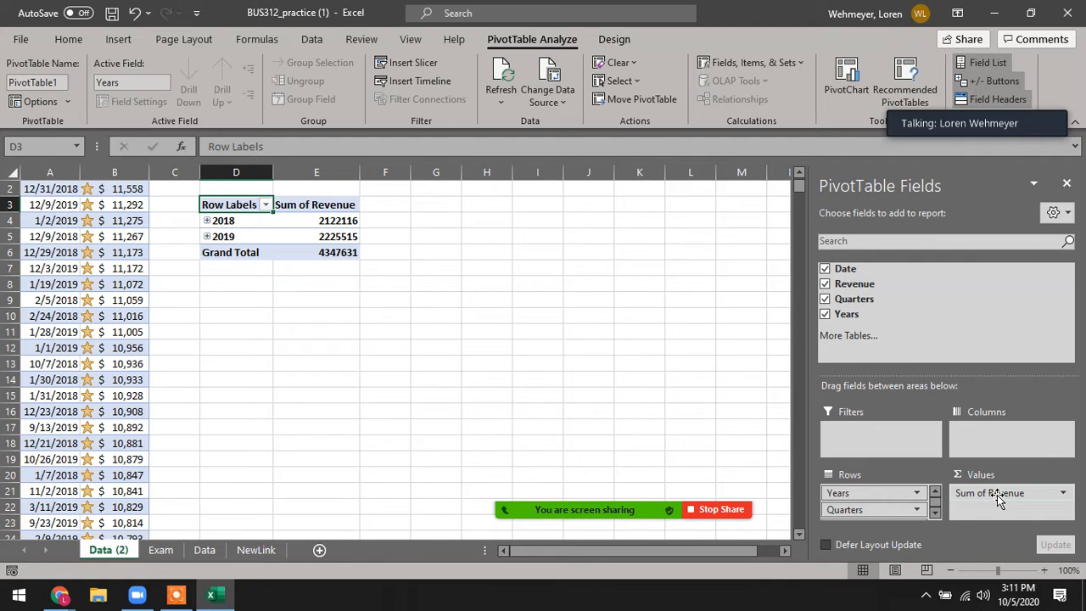
pyautogui.click(1063, 493)
pyautogui.click(1039, 474)
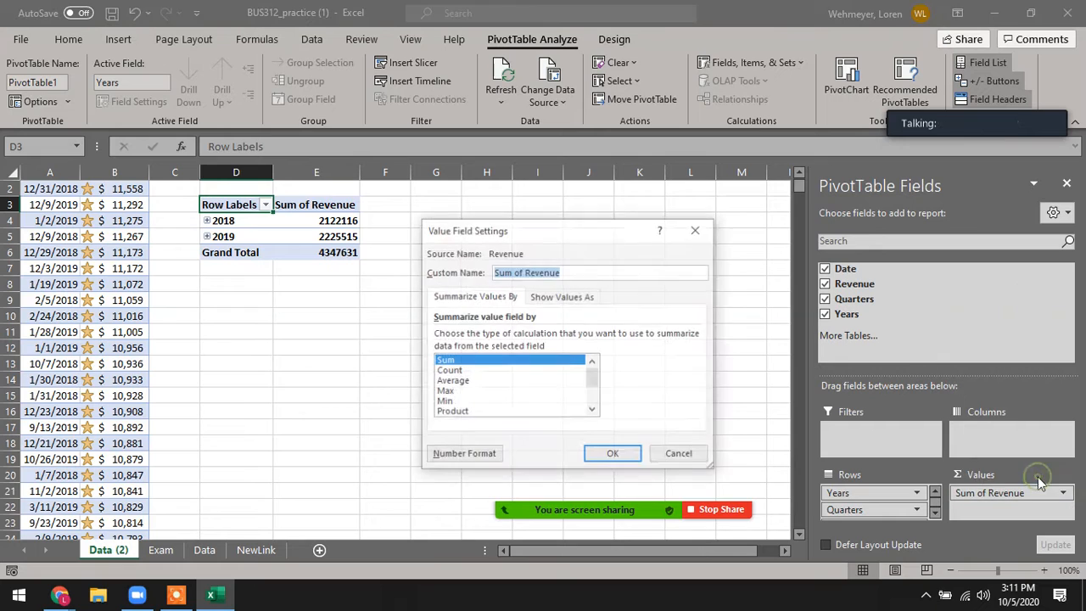
pyautogui.click(451, 381)
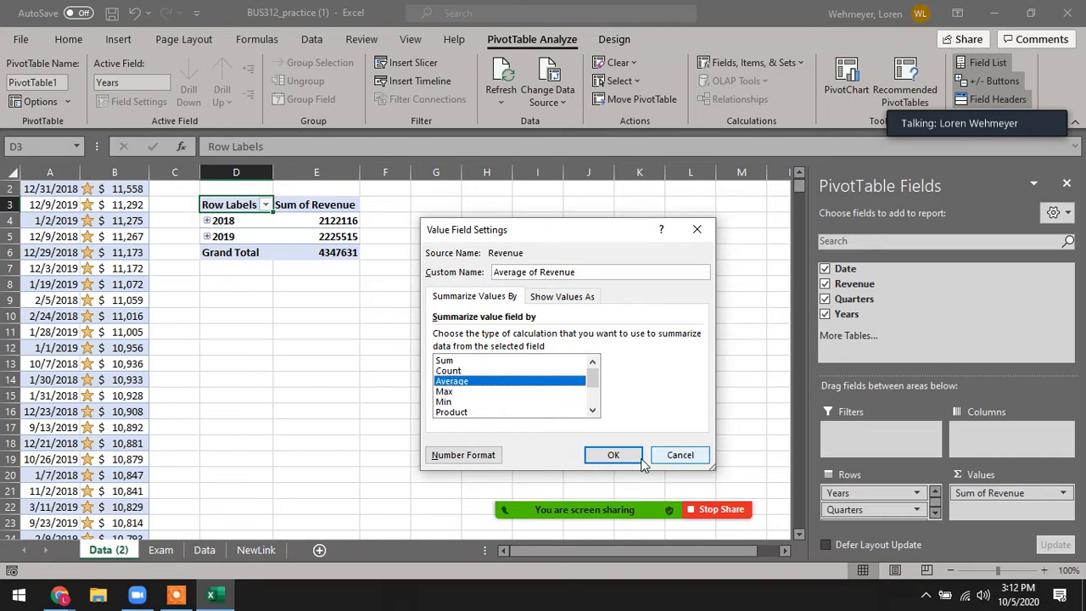
pyautogui.click(614, 455)
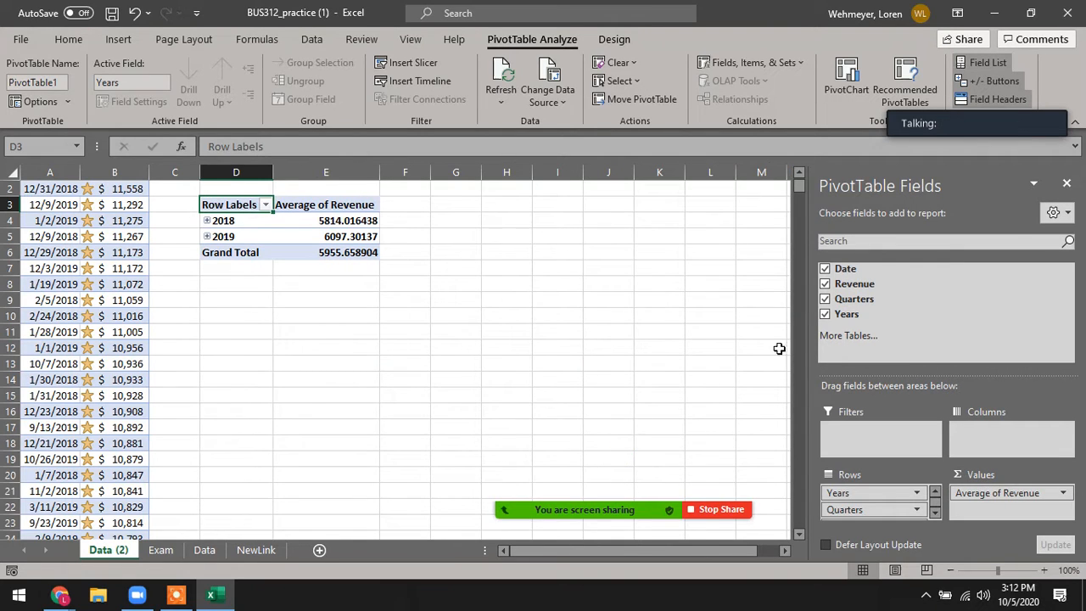
# Remove the Years and Quarters fields from the PivotTable to group the average revenue by month only.
pyautogui.click(825, 315)
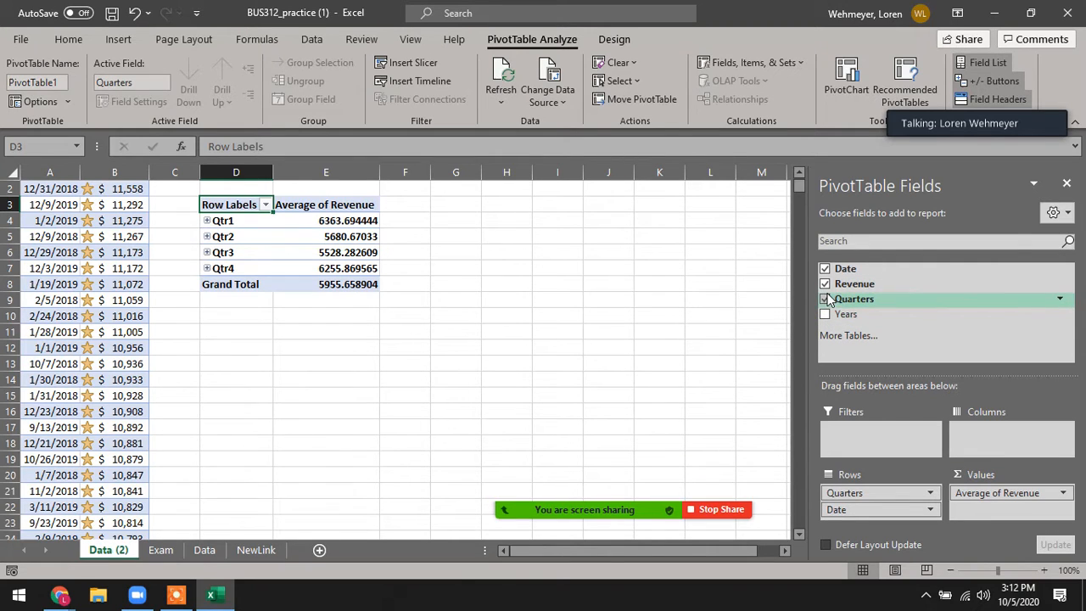
pyautogui.click(825, 302)
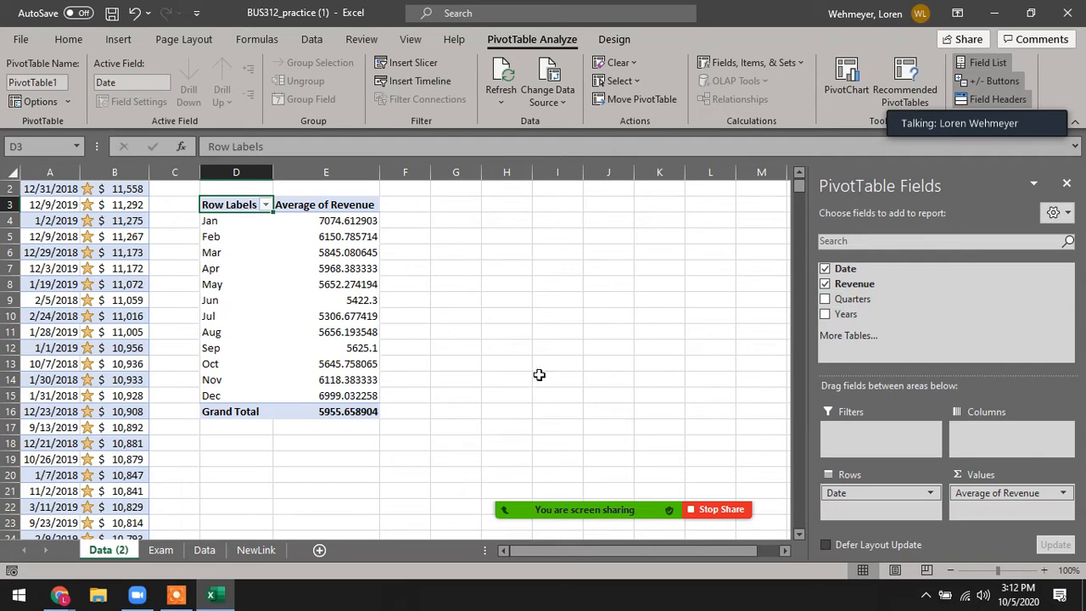
pyautogui.moveTo(214, 221); pyautogui.dragTo(326, 392)
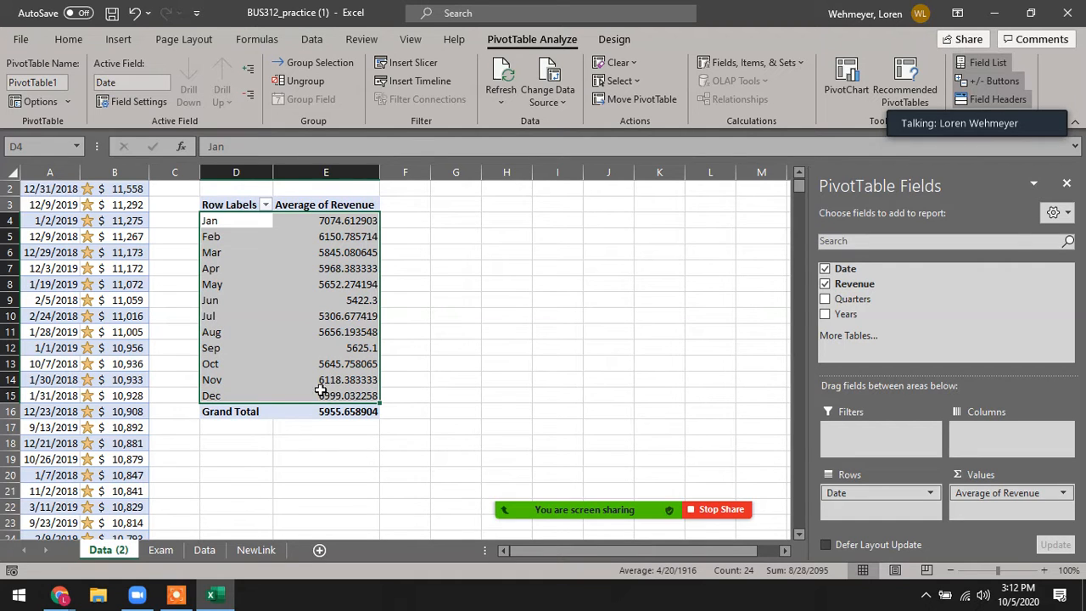
pyautogui.click(322, 222)
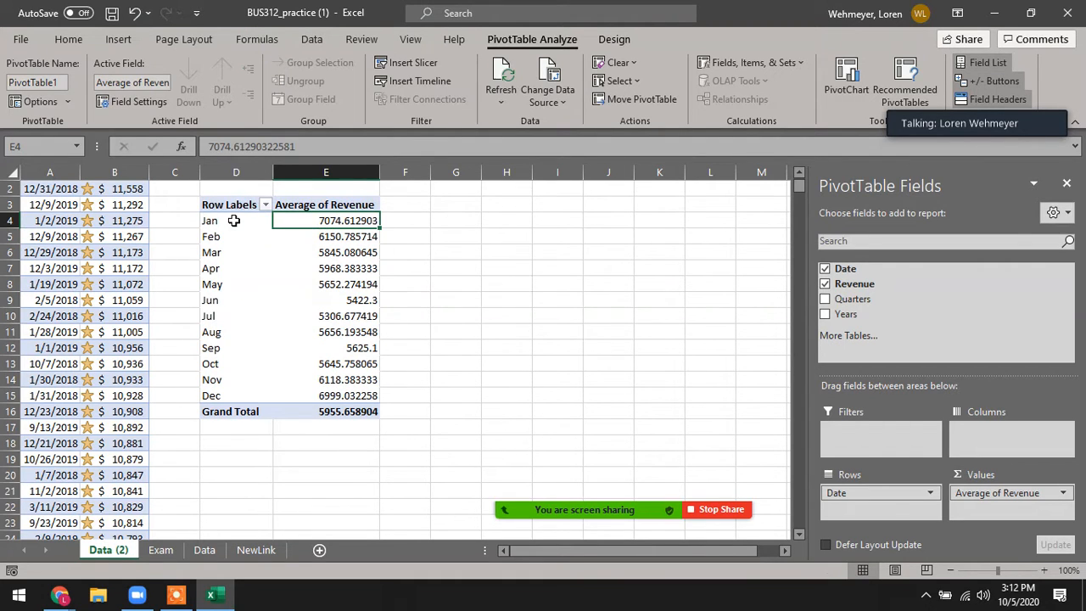
pyautogui.rightClick(325, 226)
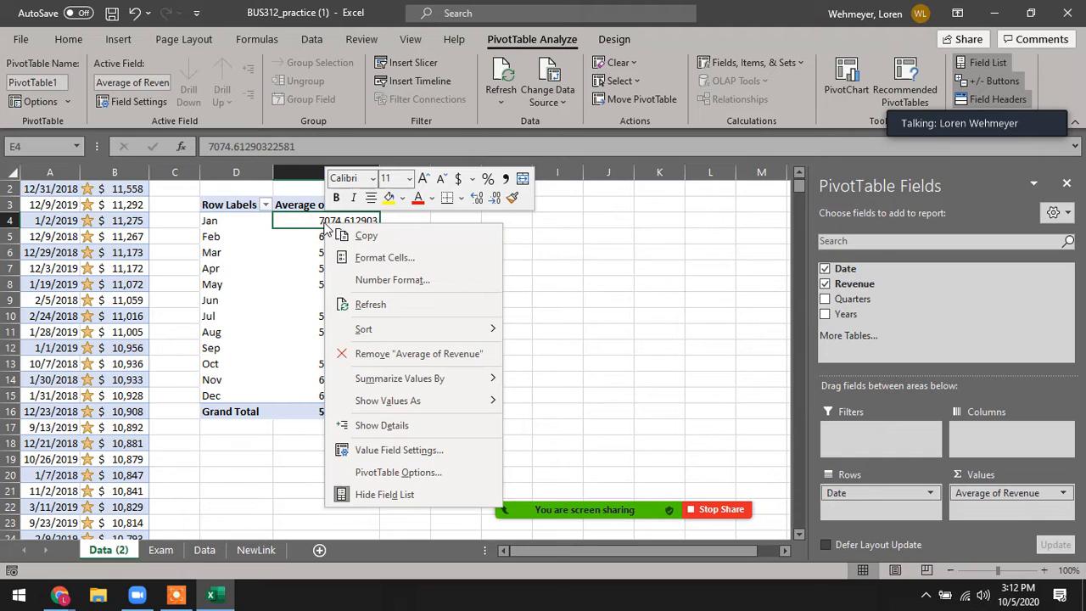
pyautogui.click(597, 239)
pyautogui.click(347, 251)
pyautogui.click(334, 222)
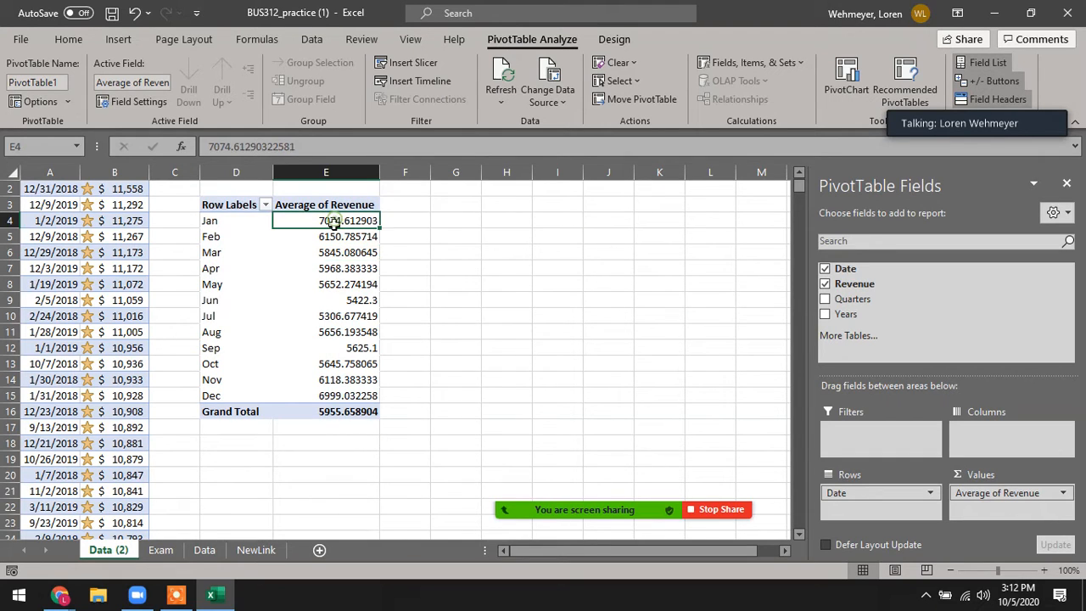
pyautogui.rightClick(333, 221)
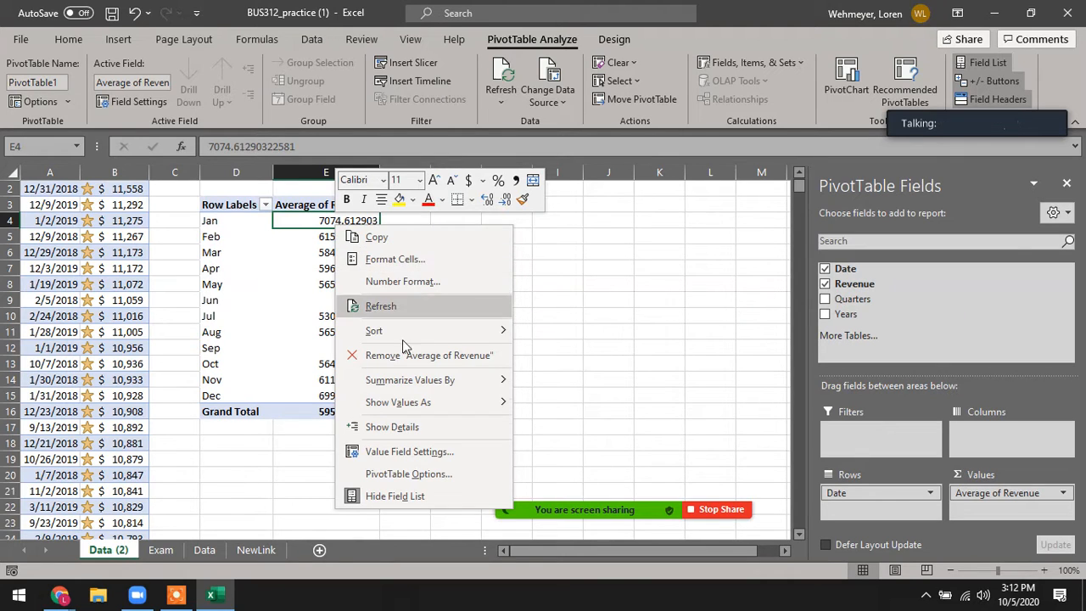
pyautogui.click(559, 295)
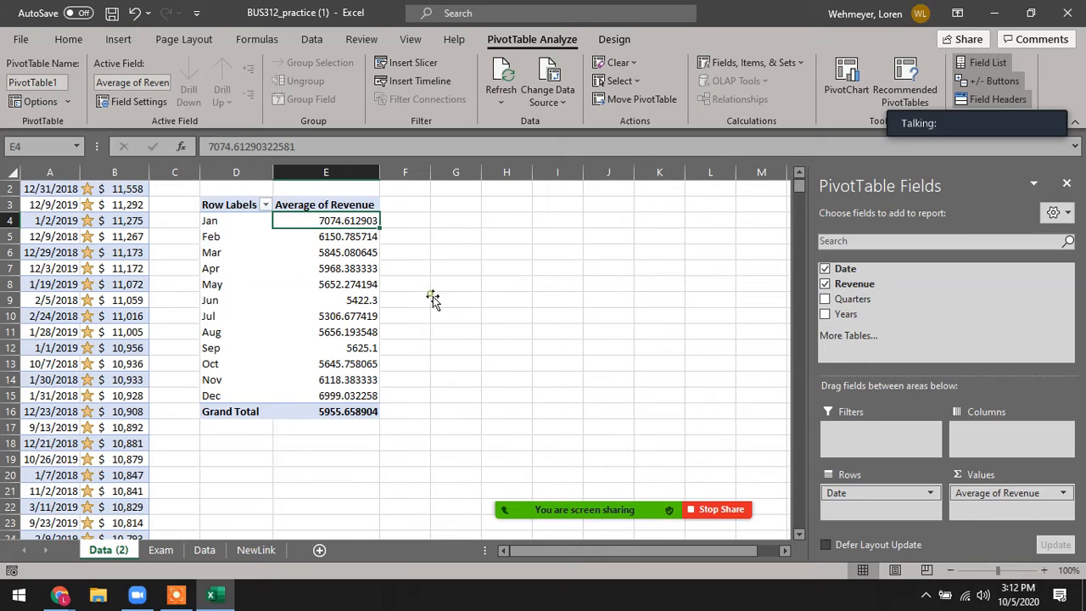
pyautogui.click(427, 299)
# Sort the PivotTable's monthly Average of Revenue values from largest to smallest.
pyautogui.click(343, 221)
pyautogui.rightClick(327, 222)
pyautogui.moveTo(436, 332)
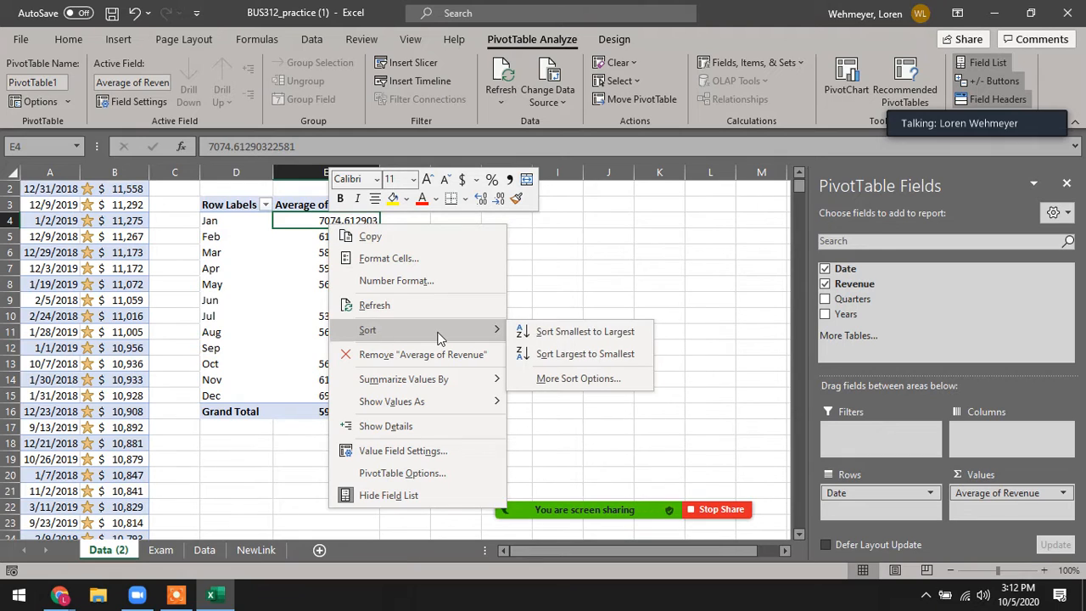
pyautogui.click(577, 356)
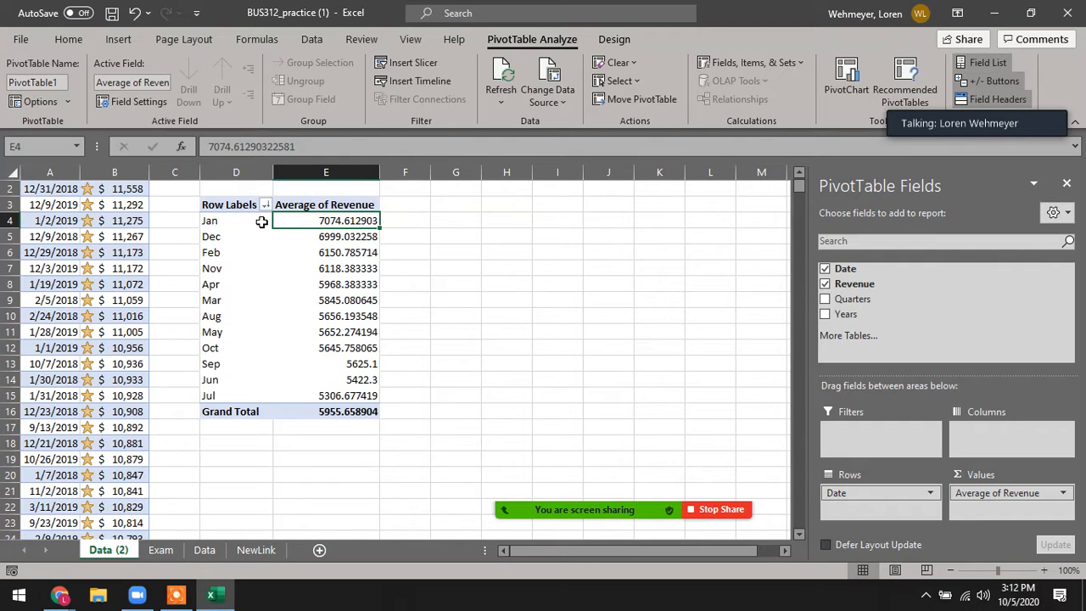
# Enter January in cell A17 of the Exam sheet as the month with the highest average revenue.
pyautogui.click(228, 221)
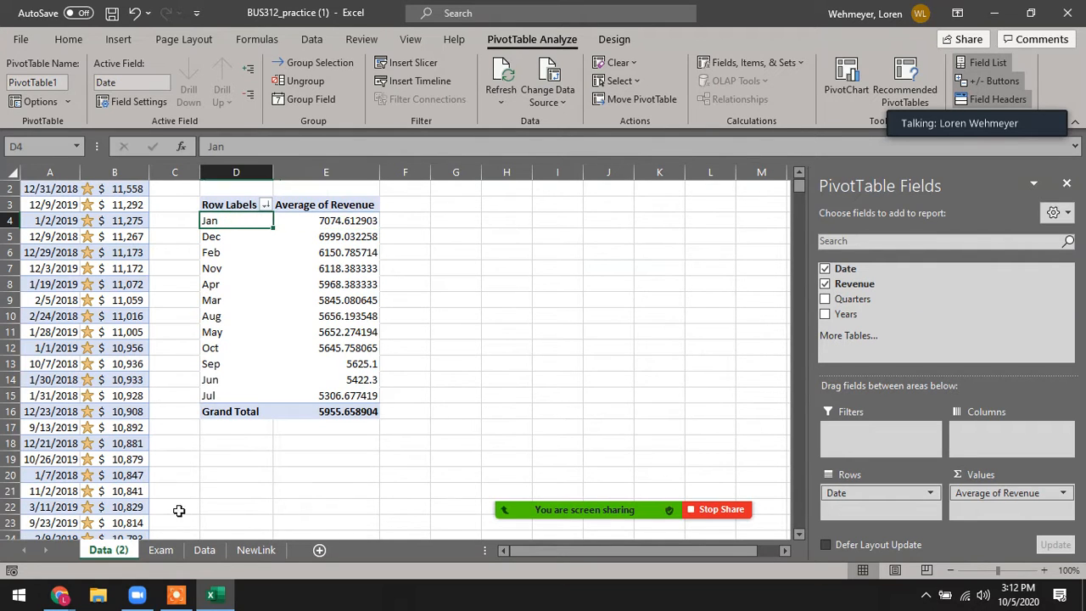
pyautogui.click(160, 550)
pyautogui.click(56, 448)
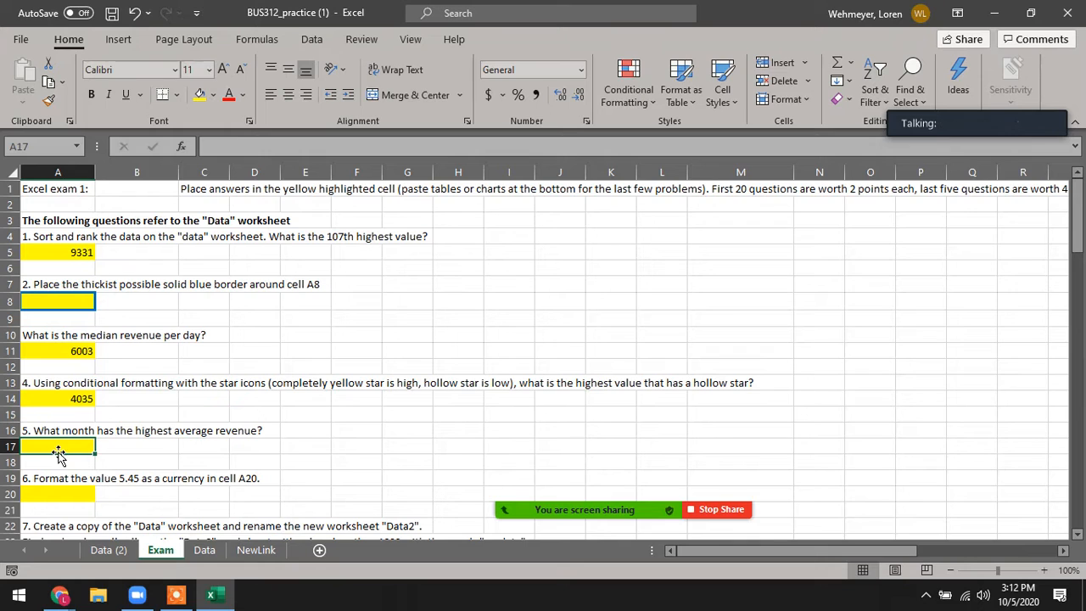
pyautogui.write('Janua')
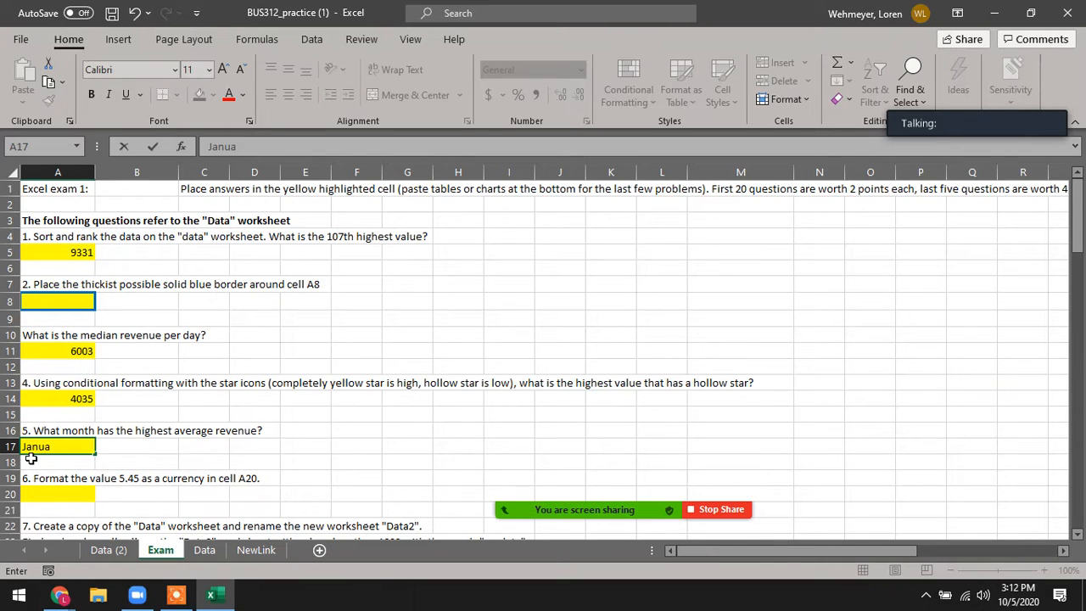
pyautogui.write('ryt')
pyautogui.press('BackSpace')
pyautogui.click(143, 459)
# Enter 5.45 in cell A20 of the Exam sheet and apply the dollar accounting number format.
pyautogui.scroll(-4, 159, 411)
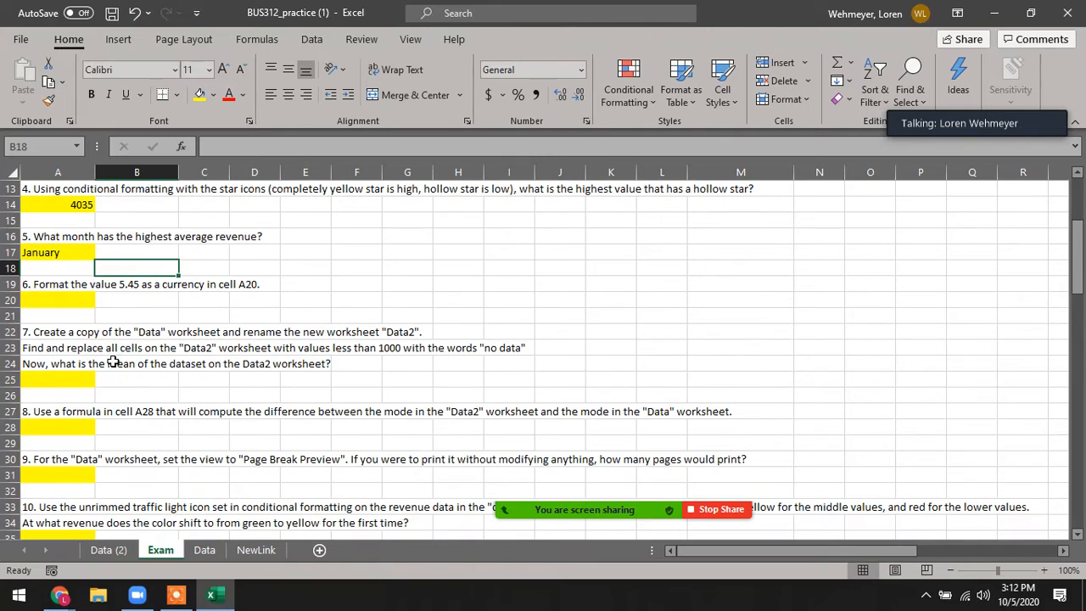
pyautogui.click(68, 297)
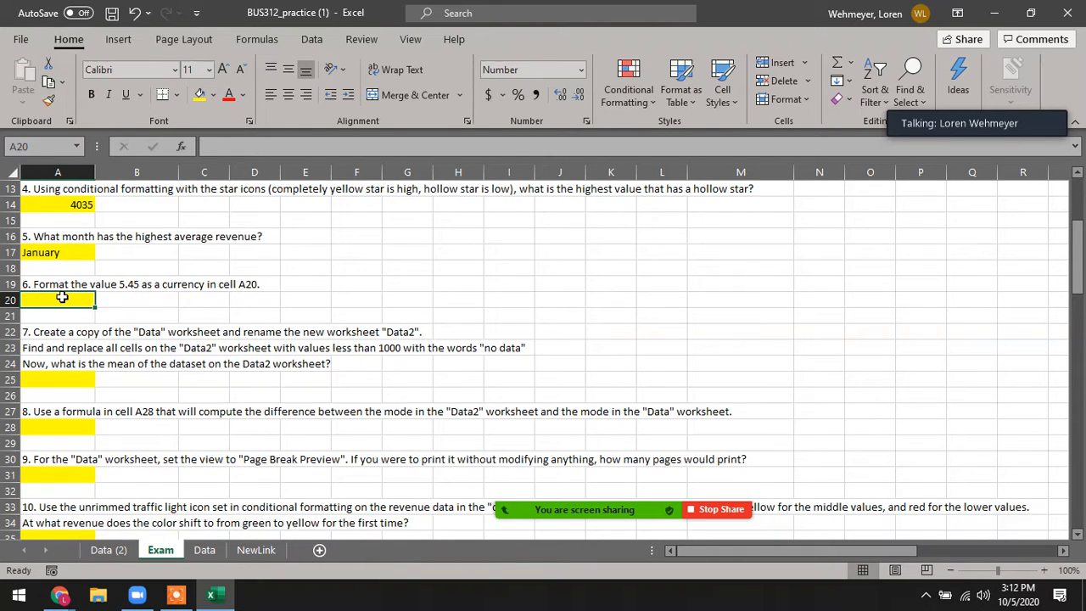
pyautogui.write('5.45')
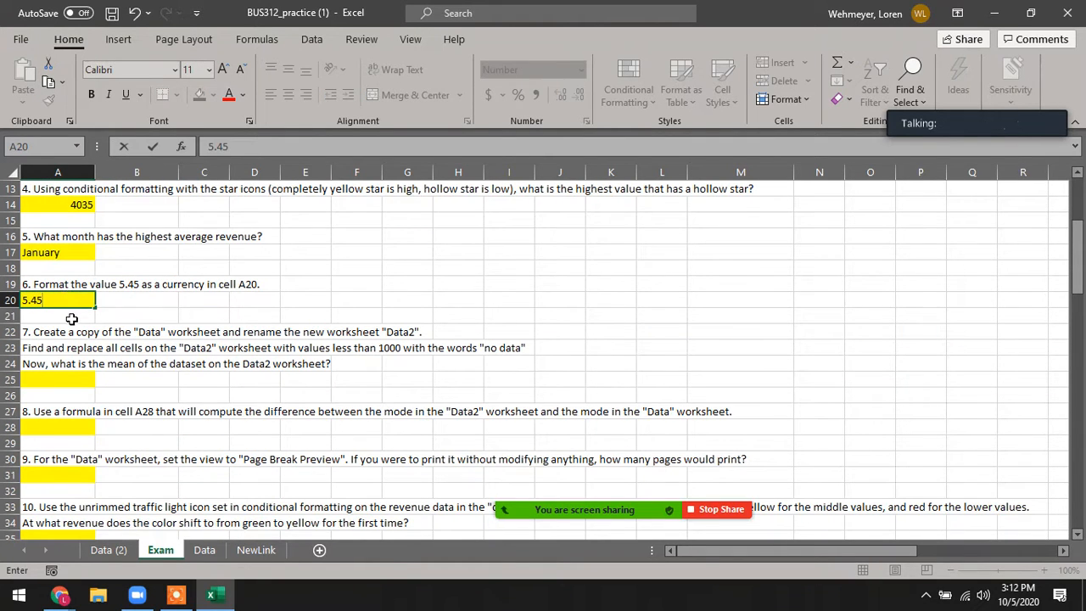
pyautogui.press('Return')
pyautogui.click(71, 299)
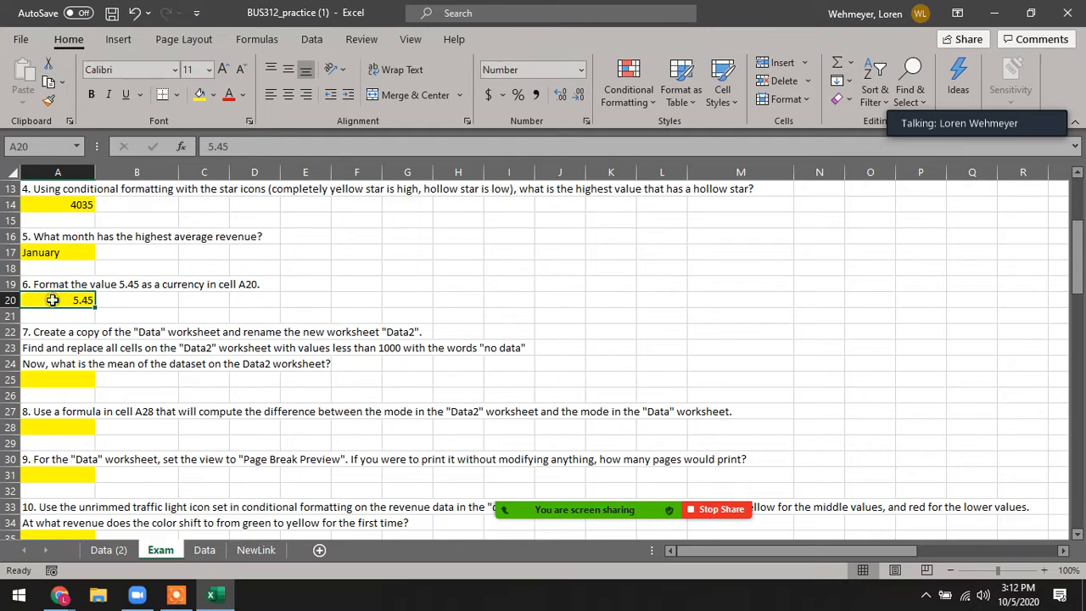
pyautogui.click(488, 94)
pyautogui.click(129, 311)
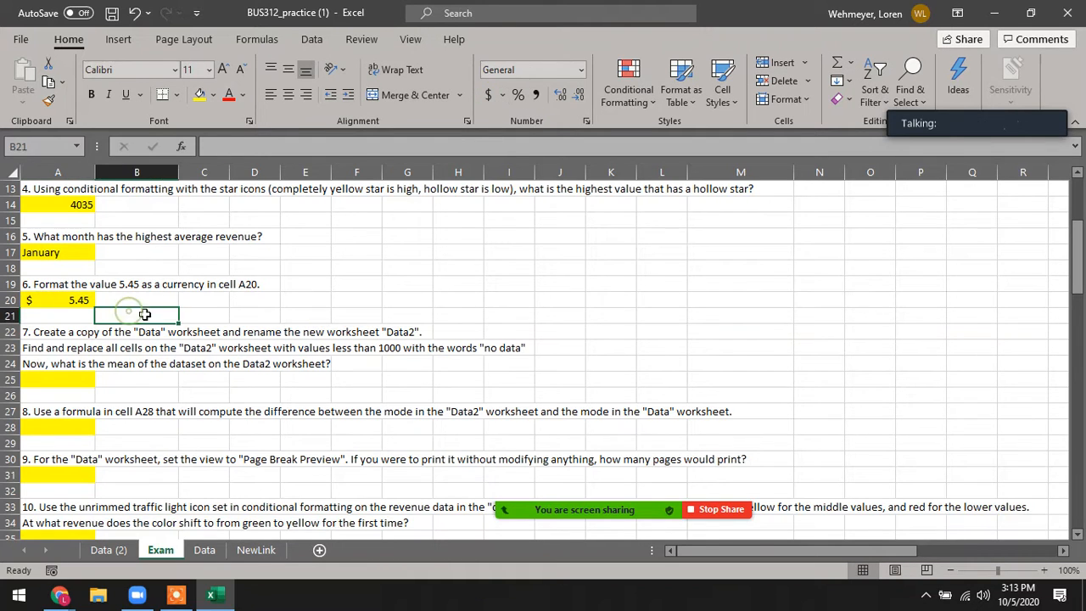
# Create a copy of the Data worksheet and place it at the end of the workbook.
pyautogui.scroll(-1, 223, 344)
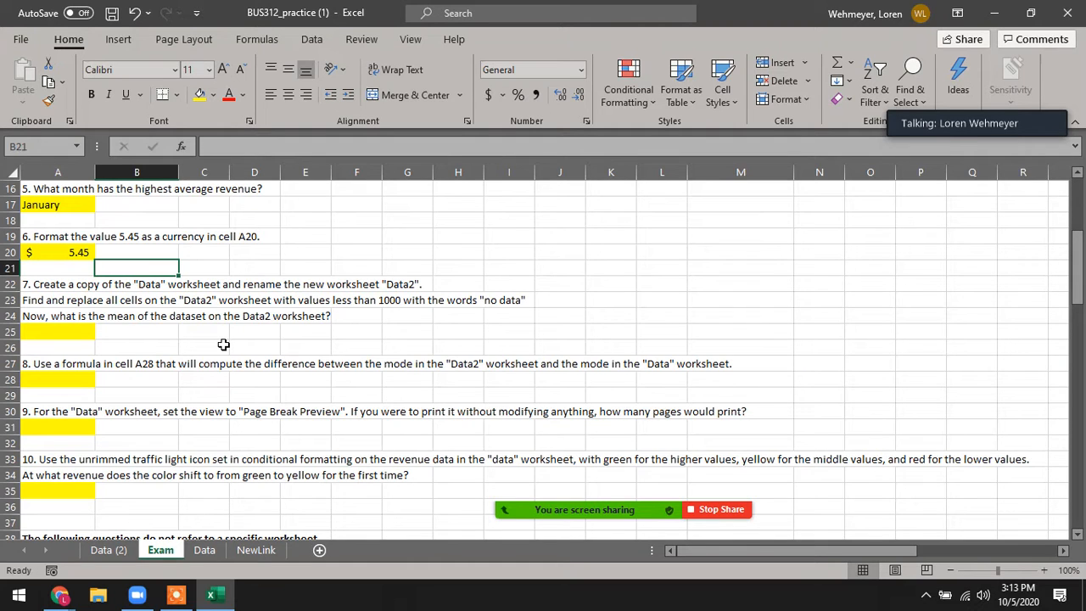
pyautogui.click(204, 549)
pyautogui.rightClick(206, 549)
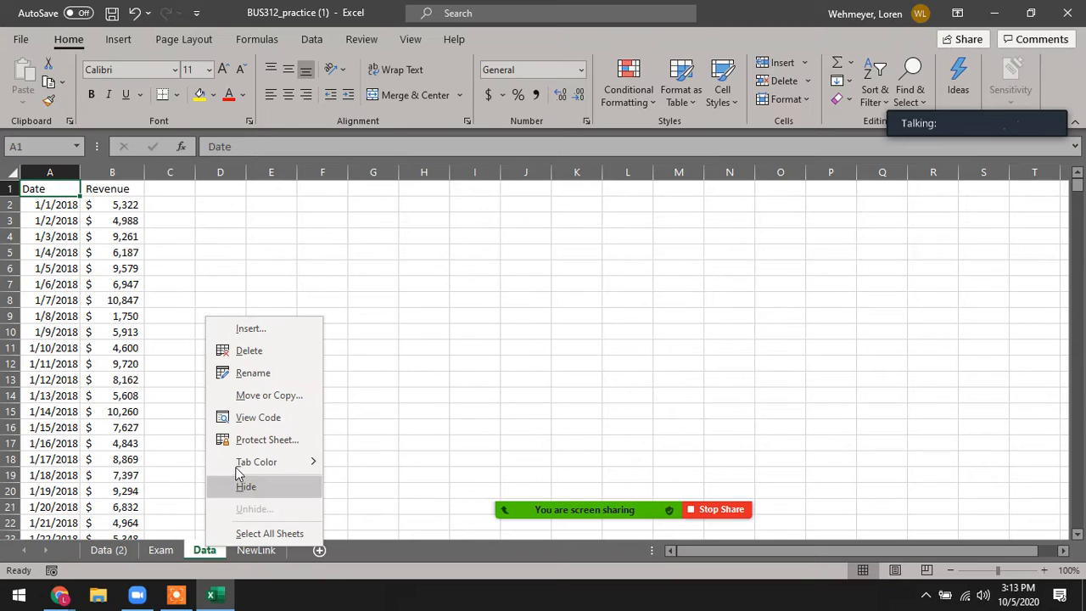
pyautogui.click(258, 405)
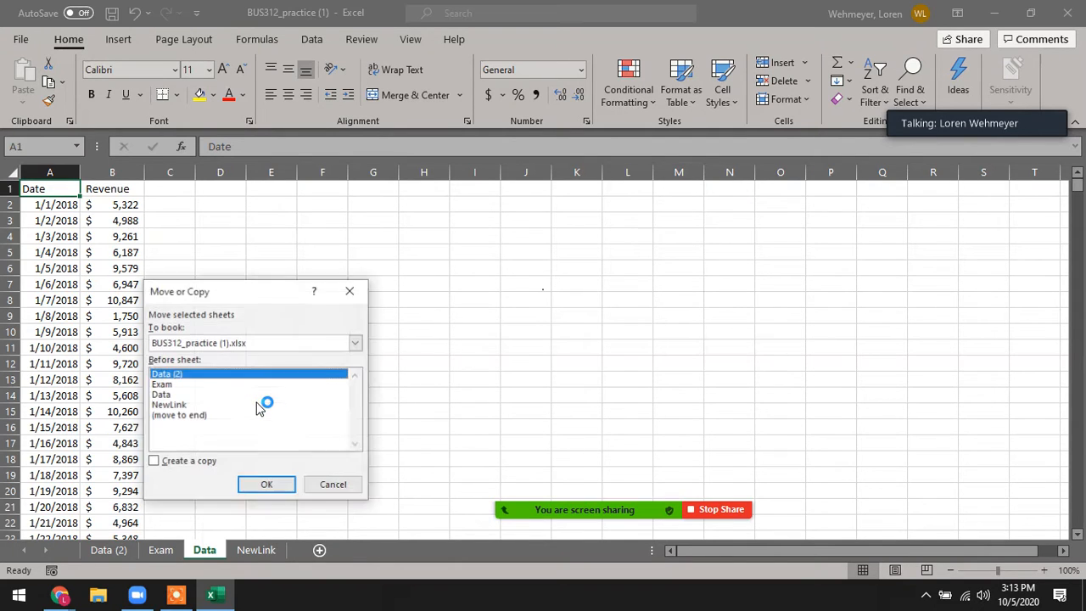
pyautogui.click(154, 461)
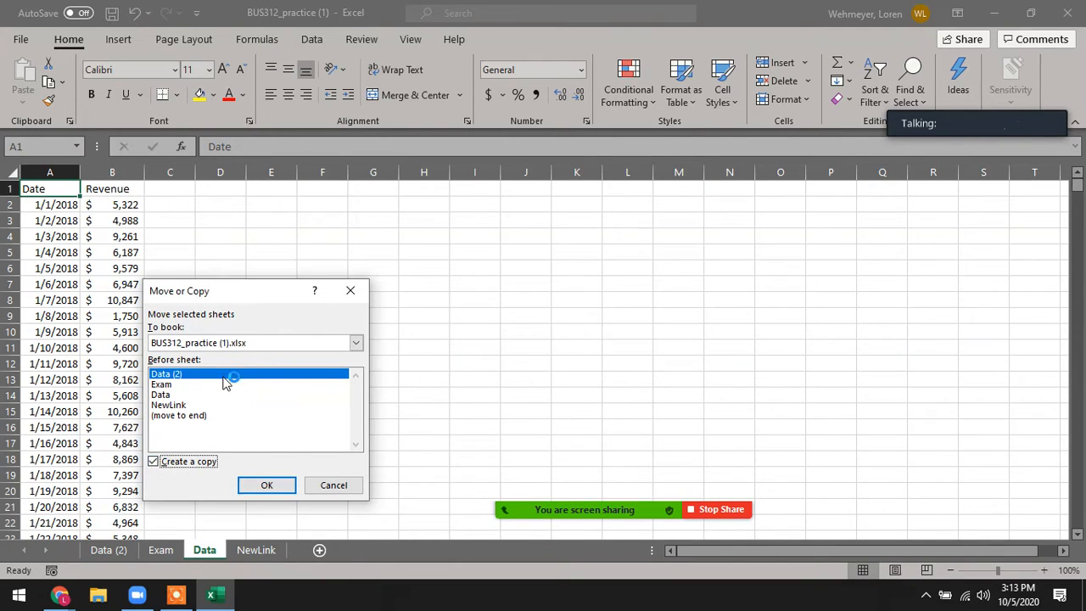
pyautogui.click(186, 415)
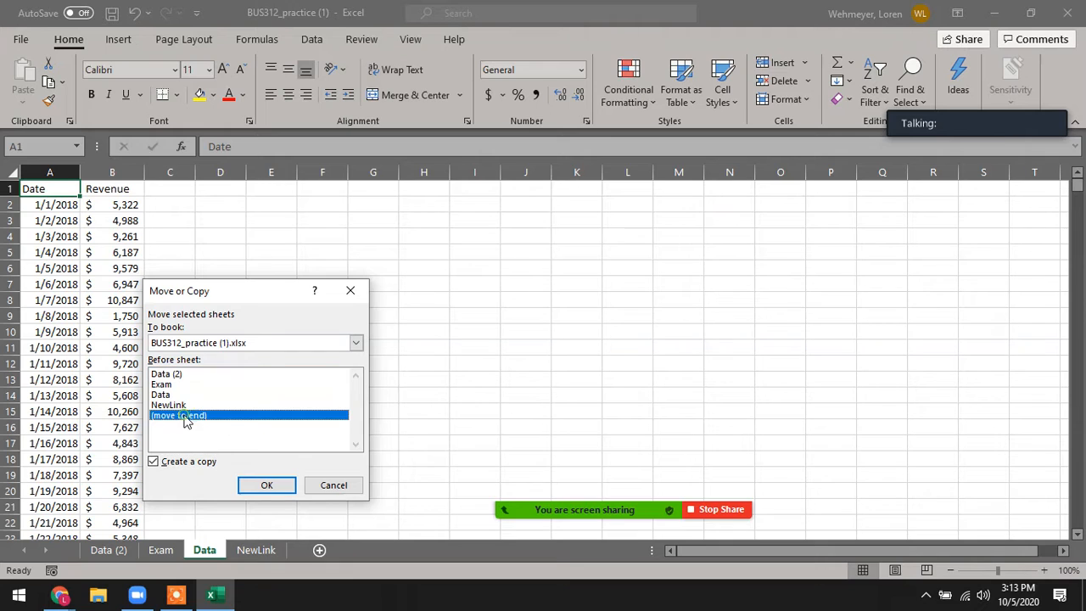
pyautogui.click(268, 484)
# Rename the copied worksheet as Data2.
pyautogui.rightClick(312, 555)
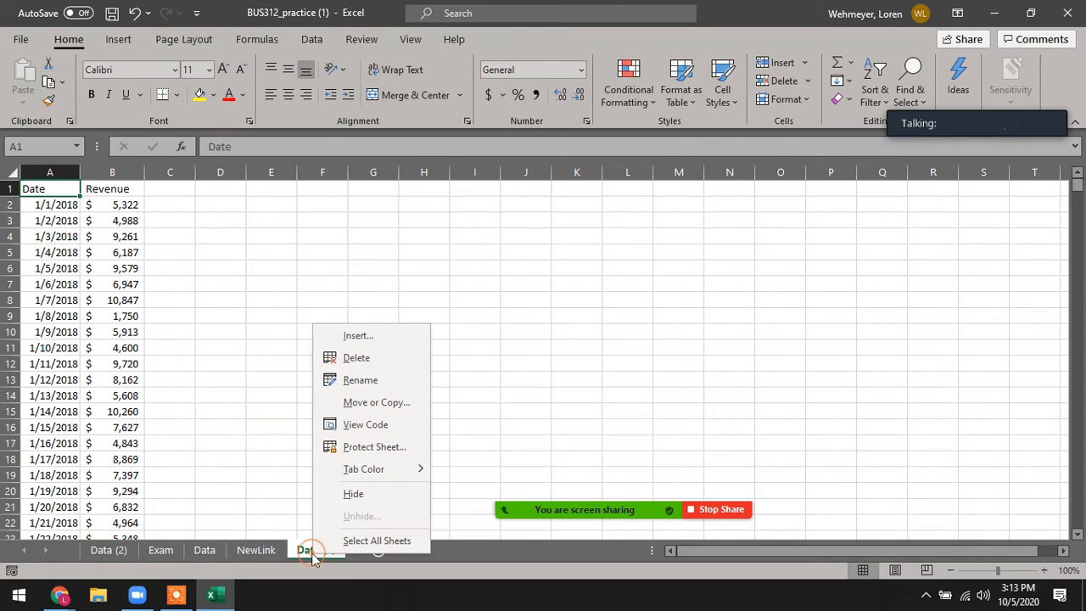
pyautogui.click(361, 383)
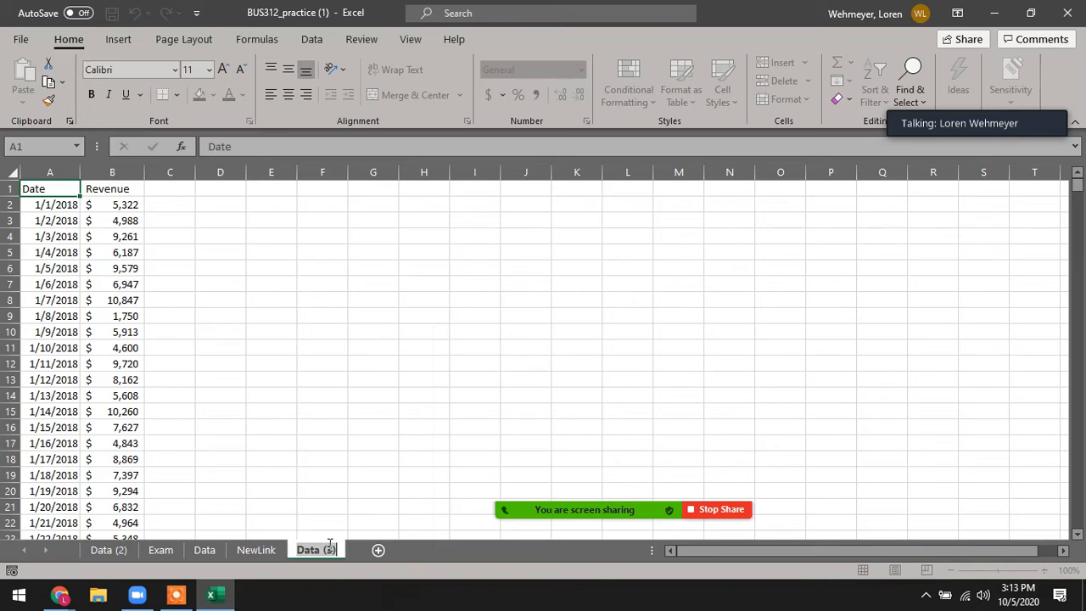
pyautogui.write('Data2')
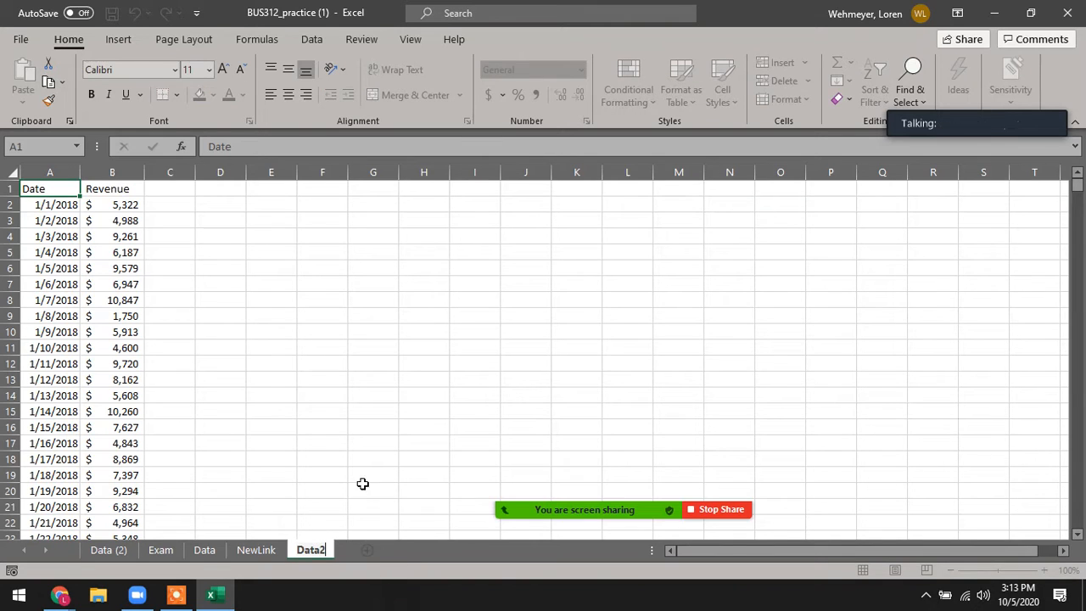
pyautogui.press('Return')
pyautogui.click(325, 413)
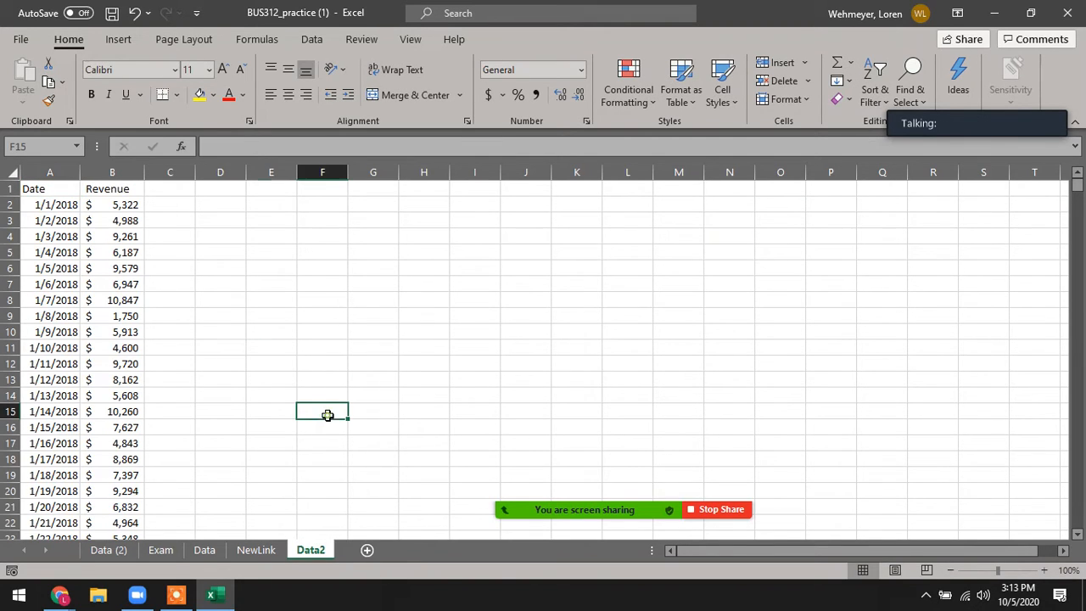
# Review question 7 on the Exam sheet and enter the heading "values" in cell C1 of the Data2 sheet.
pyautogui.click(160, 550)
pyautogui.click(56, 331)
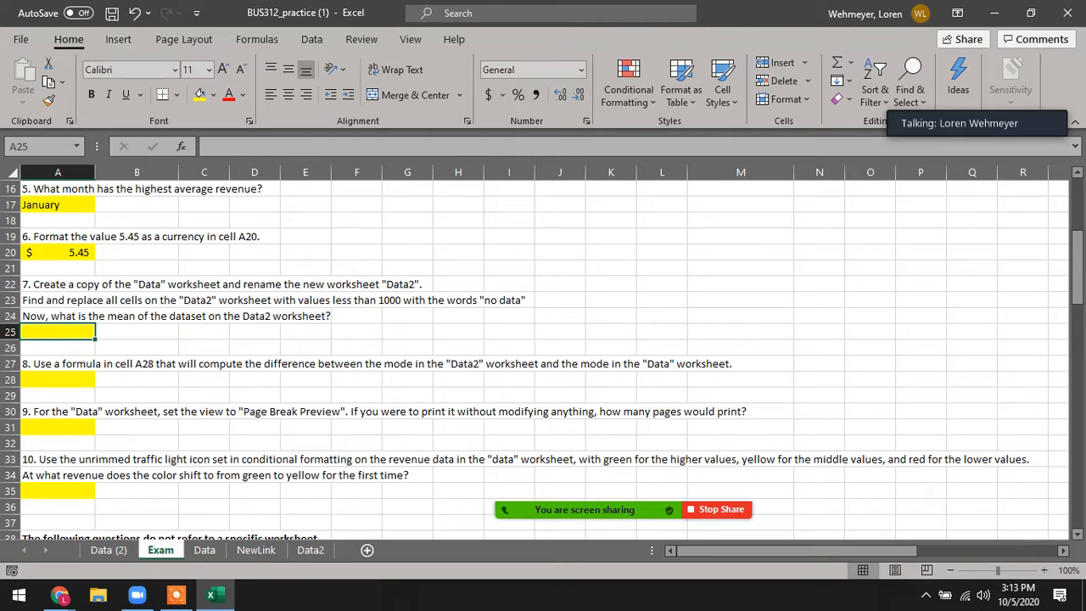
pyautogui.click(310, 550)
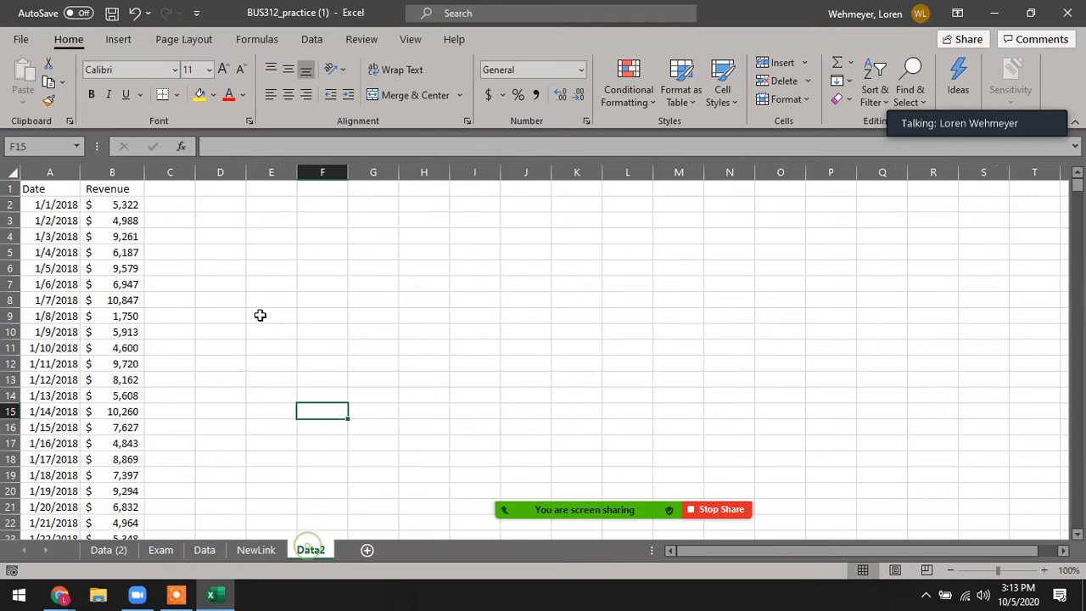
pyautogui.click(174, 205)
pyautogui.click(174, 189)
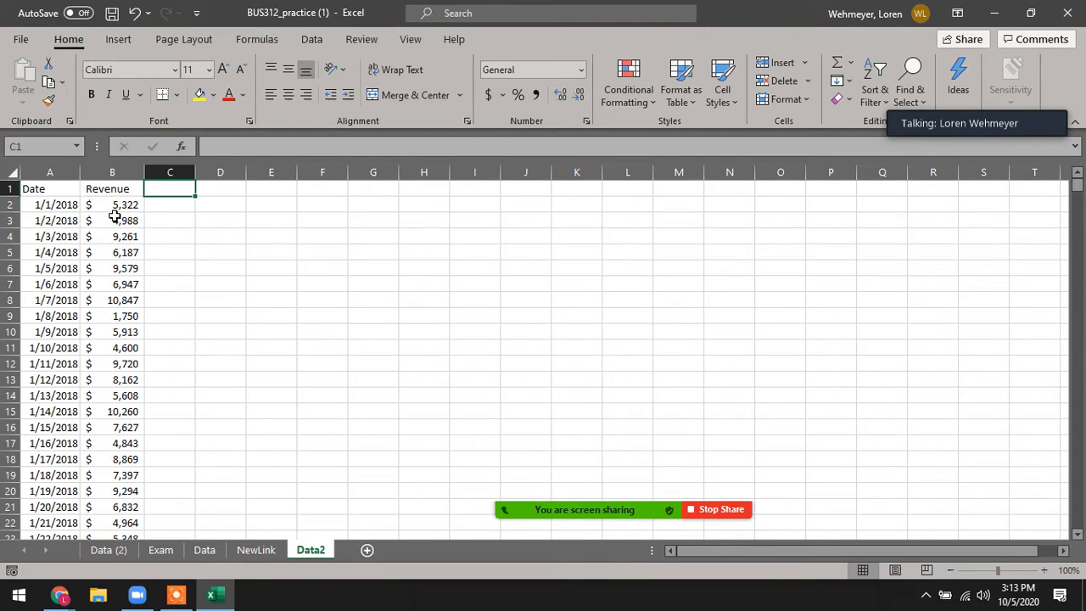
pyautogui.write('values')
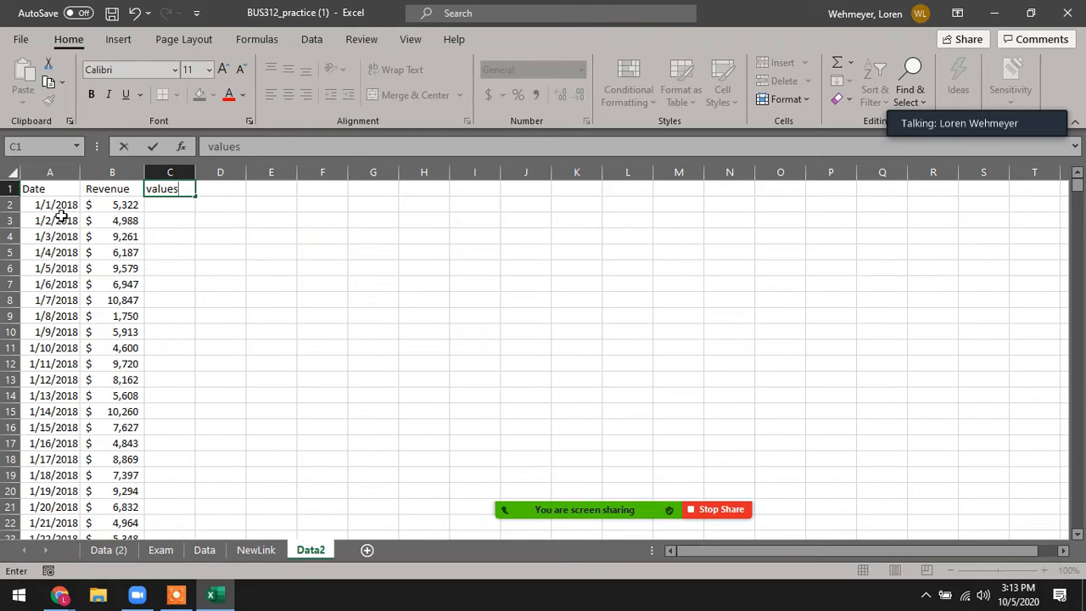
pyautogui.click(108, 550)
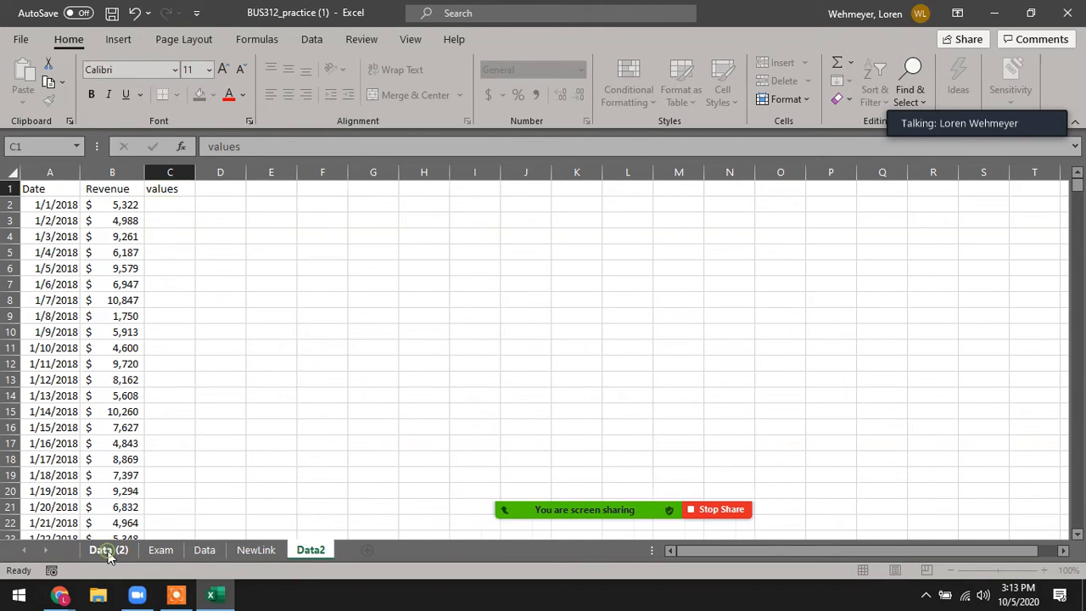
# Check the threshold in question 7 and extend the C1 heading on the Data2 sheet to "values >=1000".
pyautogui.click(161, 550)
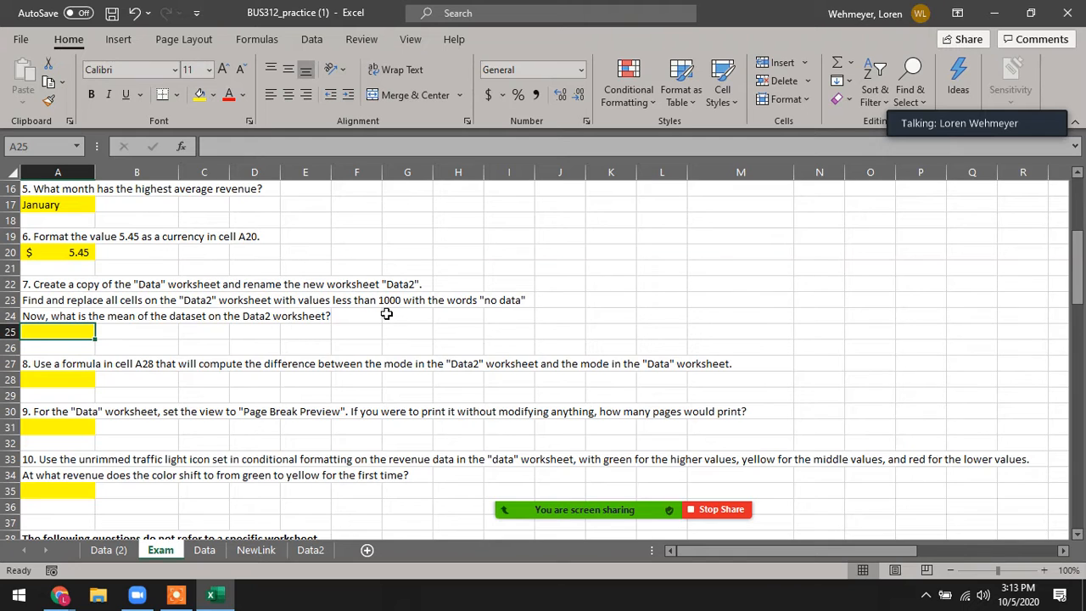
pyautogui.click(311, 550)
pyautogui.click(168, 205)
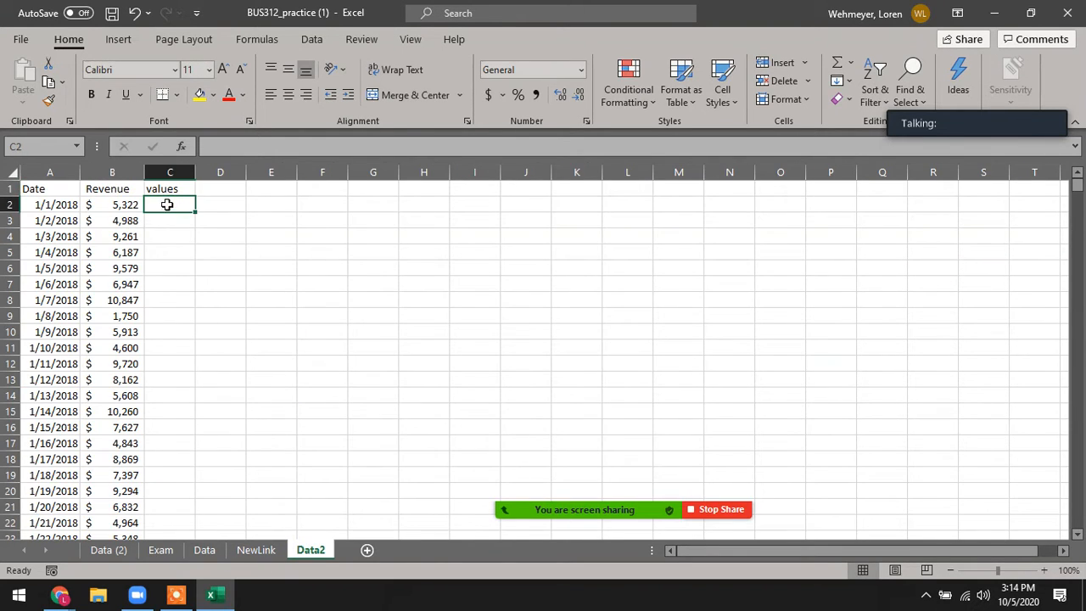
pyautogui.click(170, 188)
pyautogui.click(264, 146)
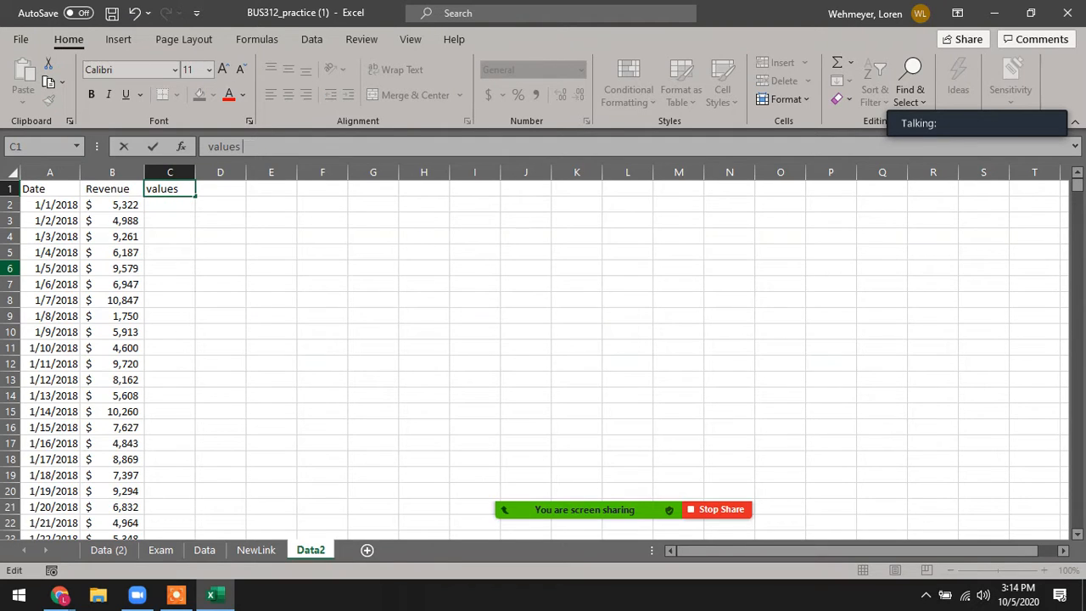
pyautogui.write('>=1')
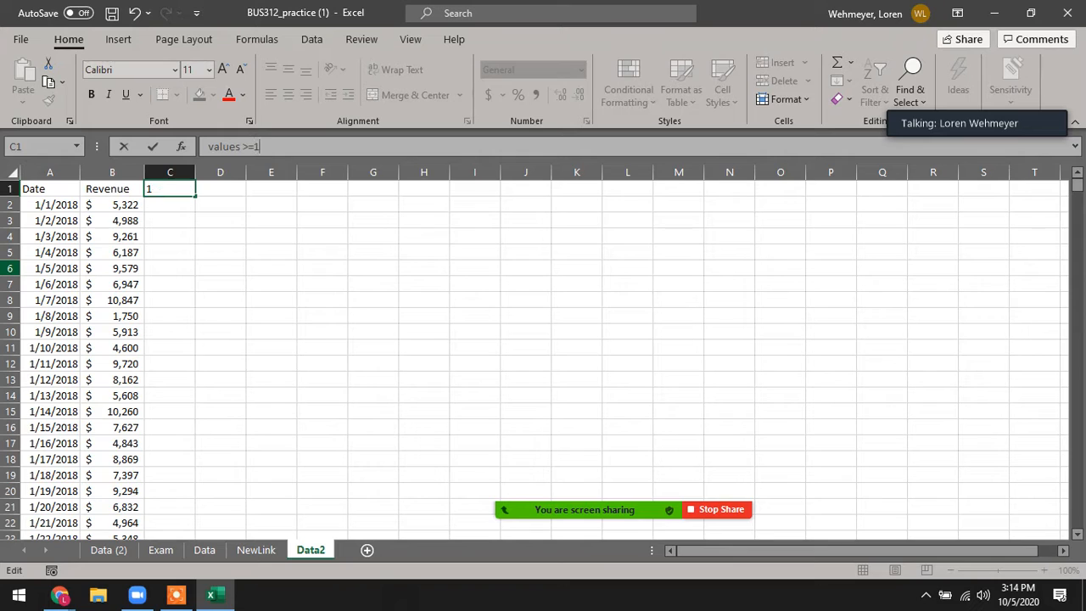
pyautogui.write('000')
pyautogui.press('Return')
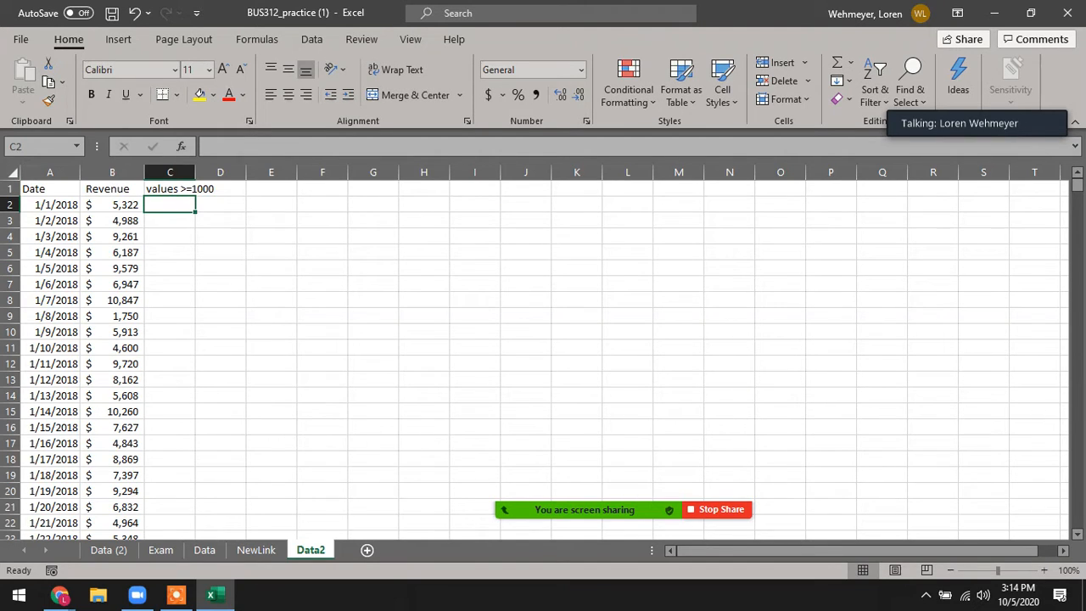
# Enter the formula =IF(B2<1000,"no data",B2) in cell C2 of the Data2 sheet.
pyautogui.write('if(')
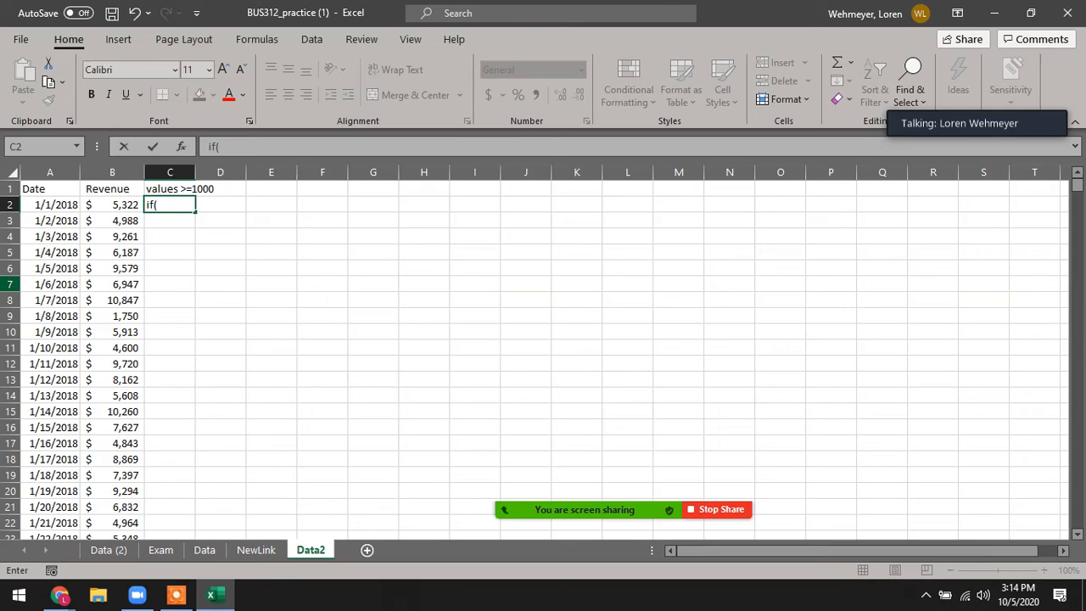
pyautogui.click(120, 205)
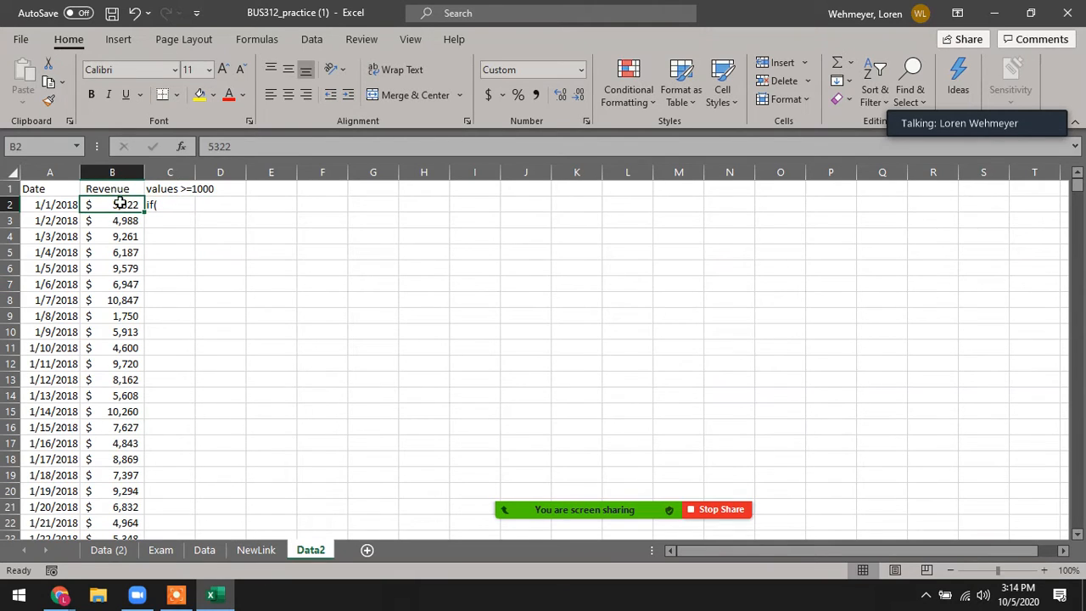
pyautogui.click(161, 204)
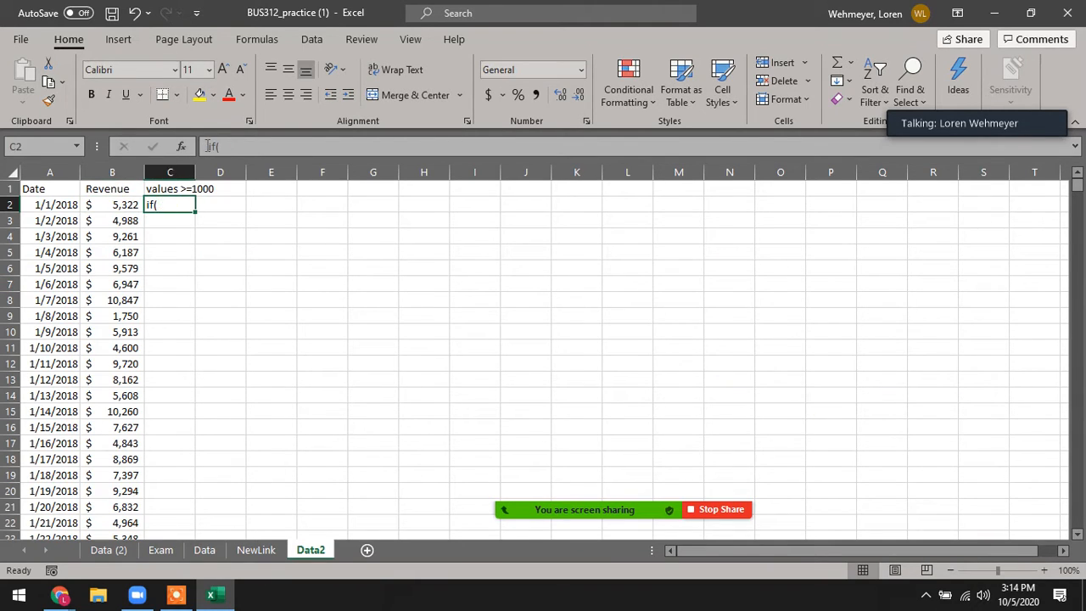
pyautogui.click(208, 146)
pyautogui.write('=')
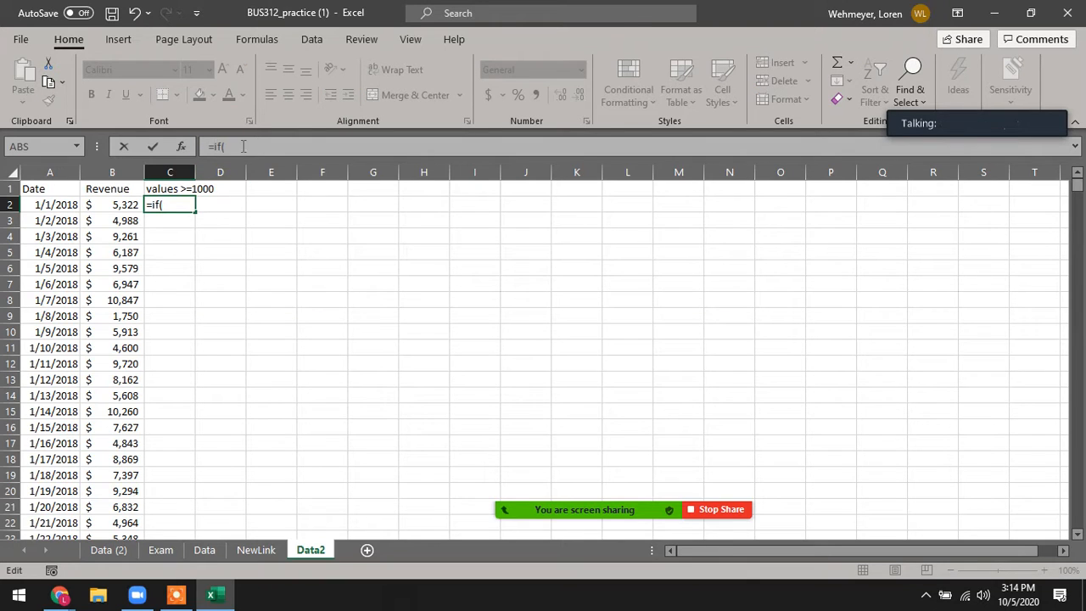
pyautogui.click(119, 205)
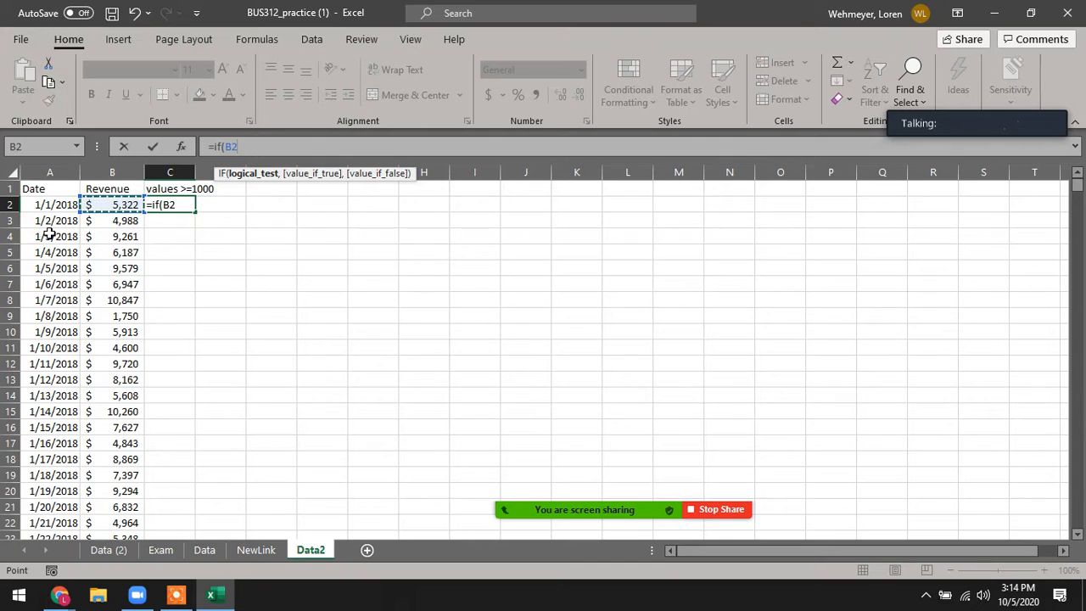
pyautogui.write('<1')
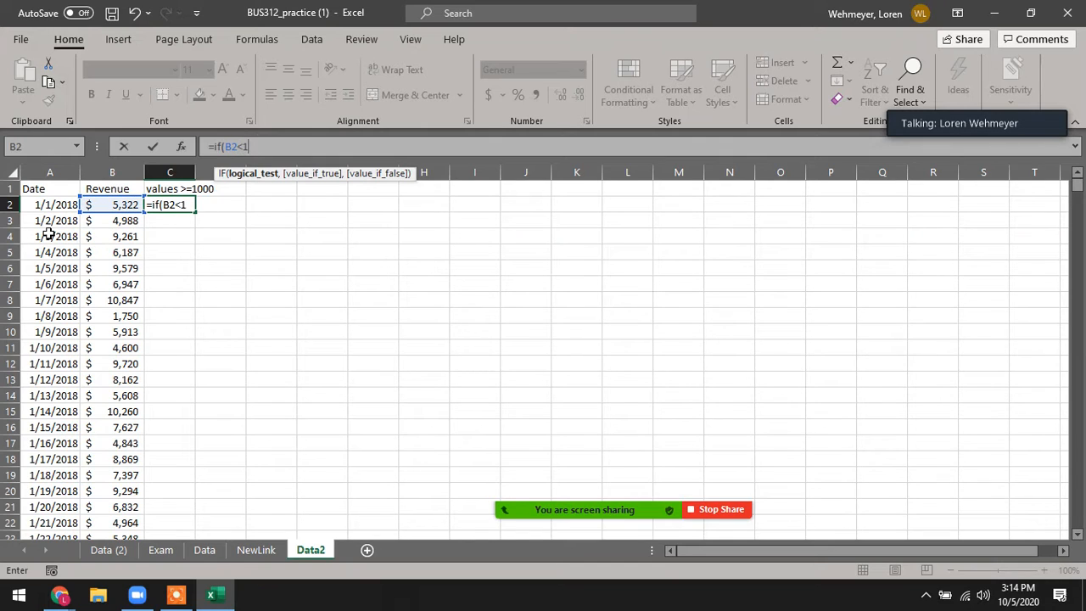
pyautogui.write('000,"')
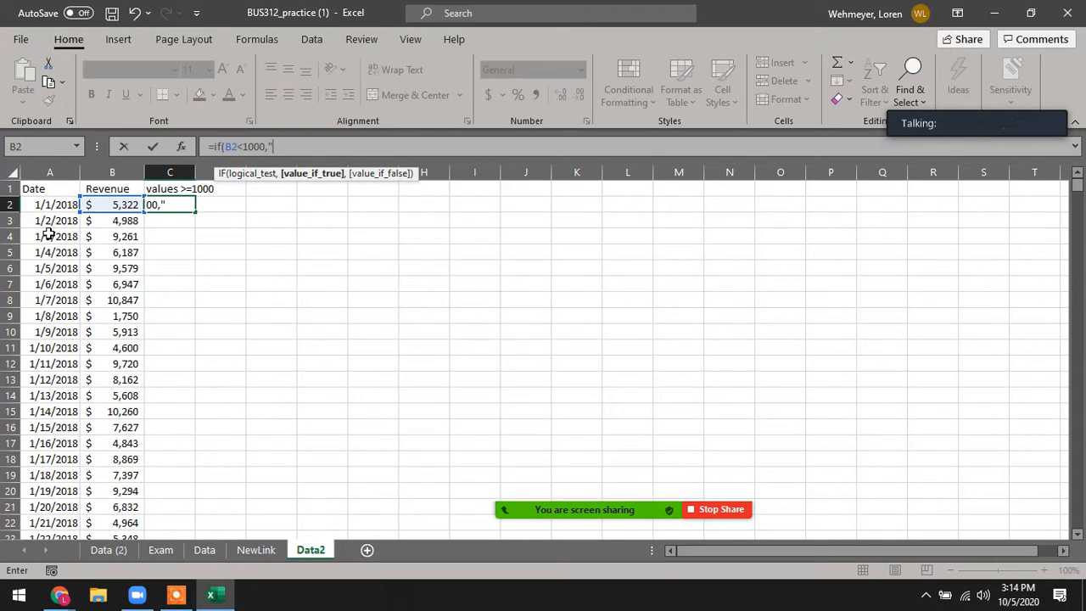
pyautogui.write('no')
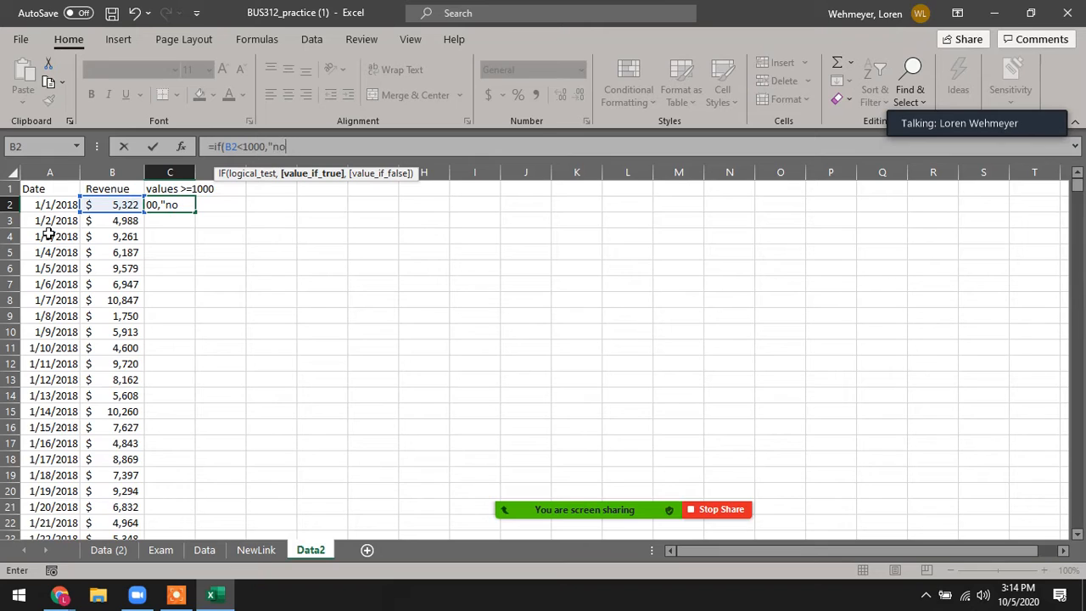
pyautogui.write('t data"')
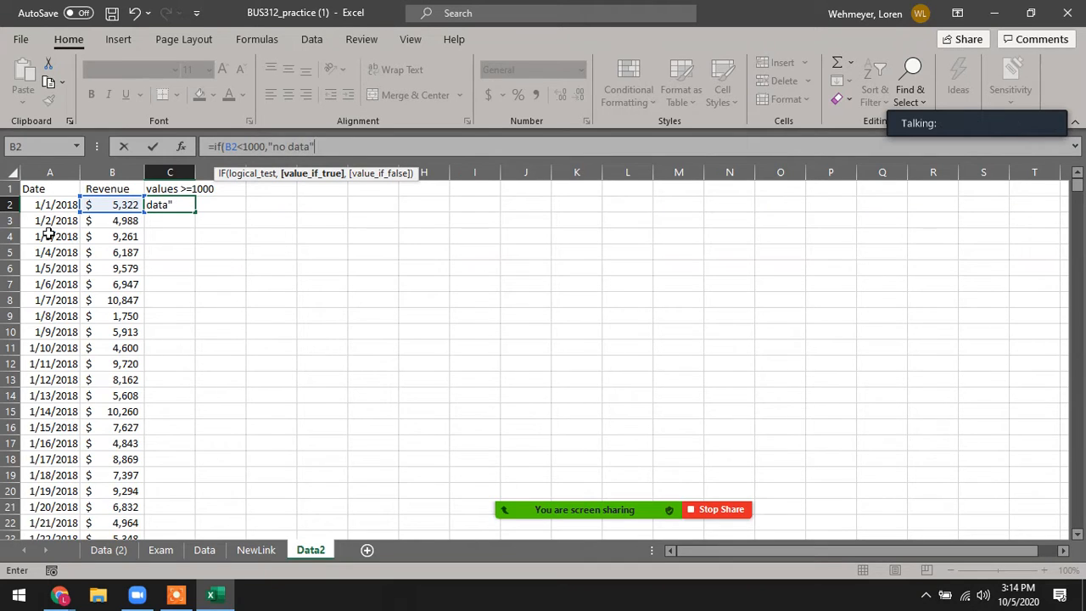
pyautogui.write(',')
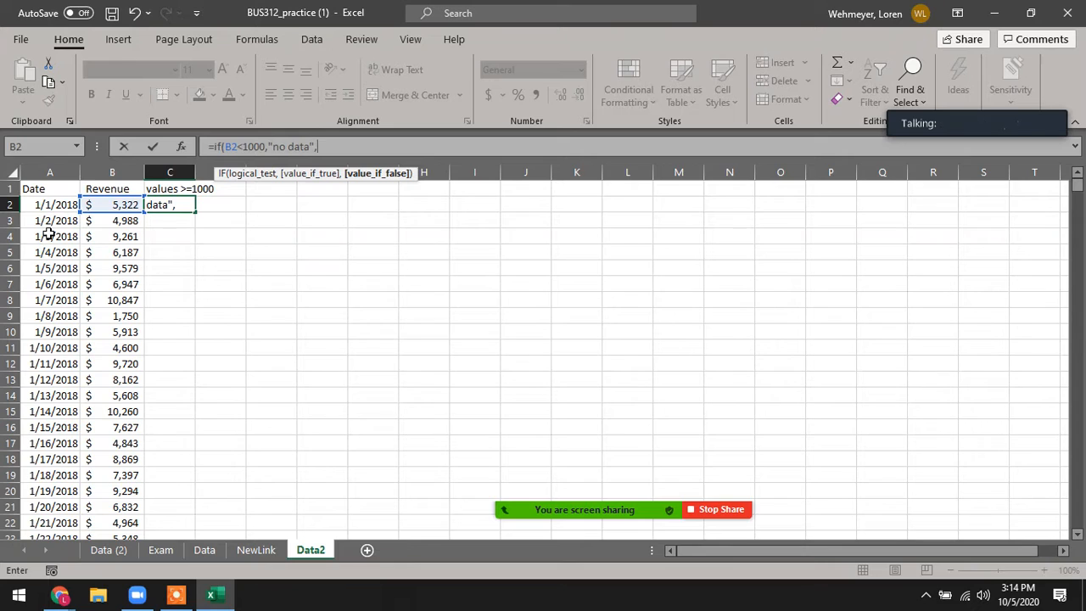
pyautogui.click(117, 203)
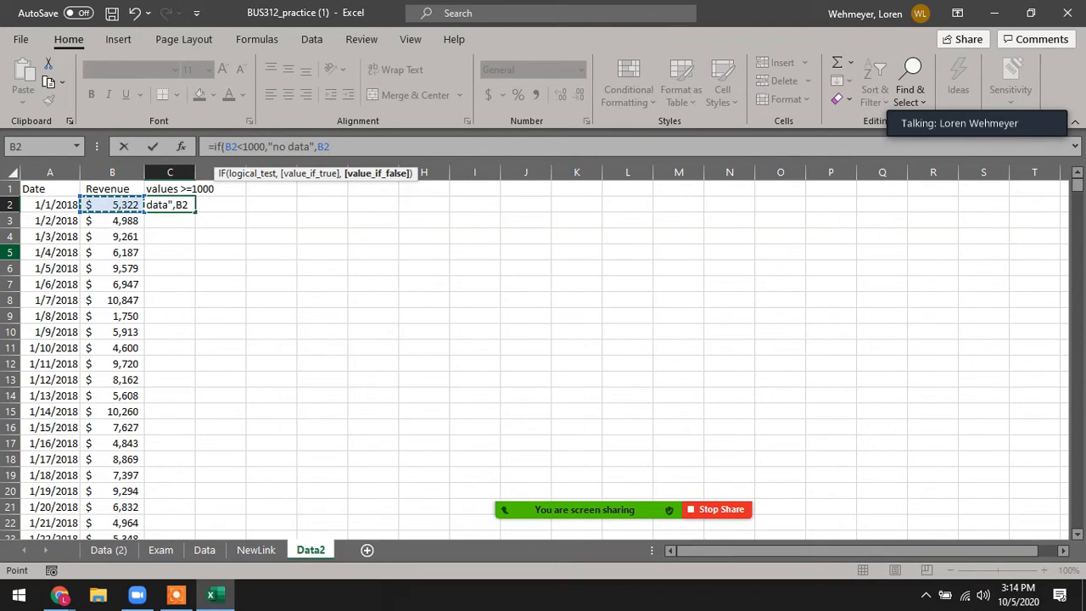
pyautogui.press('Return')
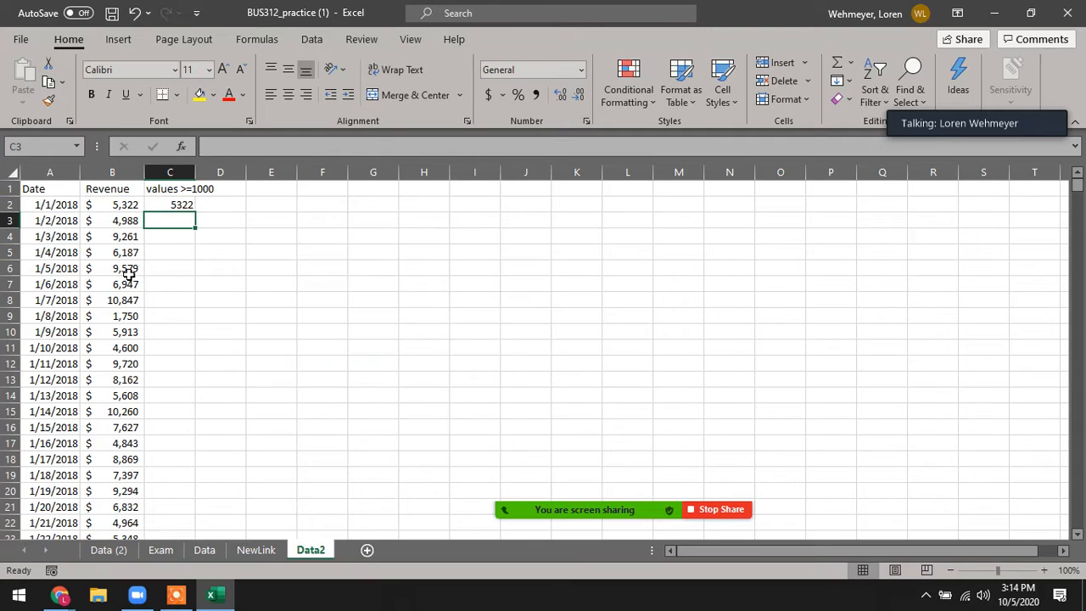
# Fill the C2 formula down column C through row 731 of the Data2 sheet and check the filled rows.
pyautogui.click(177, 206)
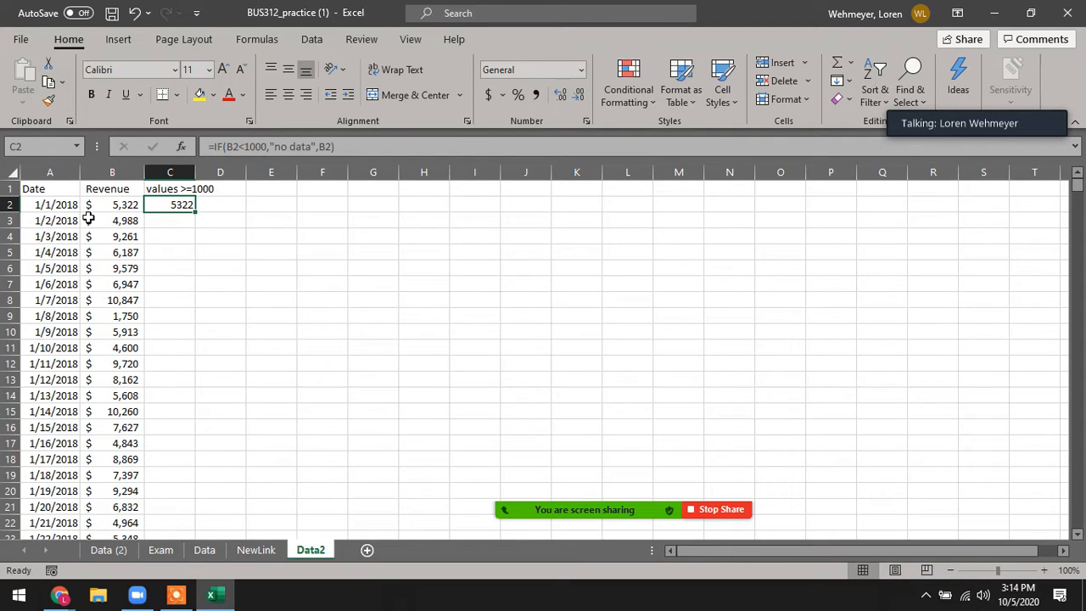
pyautogui.doubleClick(196, 212)
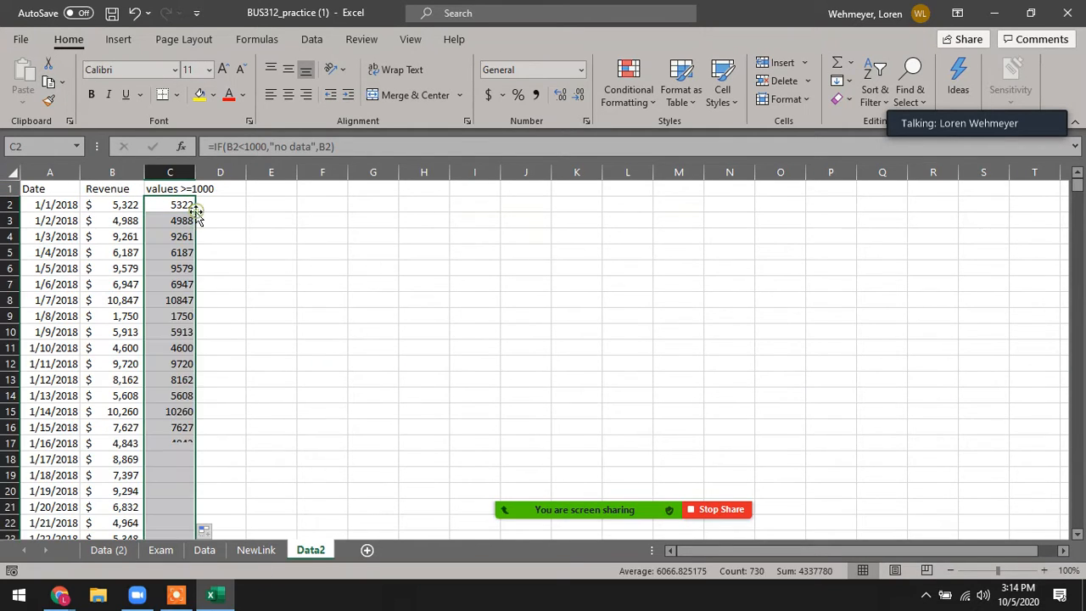
pyautogui.moveTo(1076, 186); pyautogui.dragTo(1074, 527)
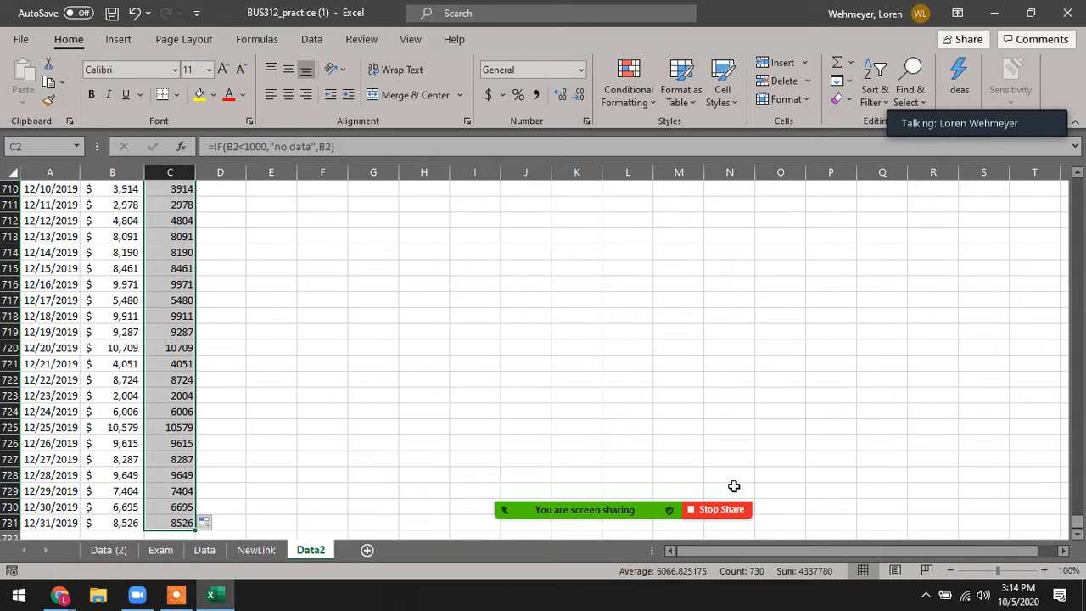
pyautogui.scroll(18, 531, 414)
pyautogui.scroll(20, 526, 415)
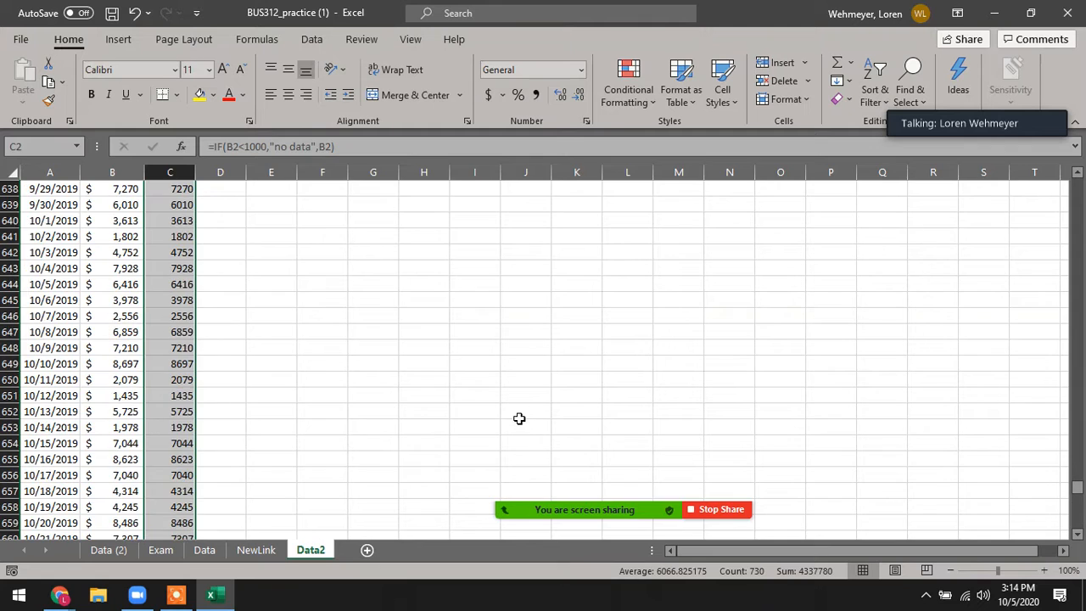
# Check the "no data" result in row 606 of the Data2 sheet and fit column C's width to its heading.
pyautogui.scroll(-1, 432, 424)
pyautogui.scroll(-2, 220, 390)
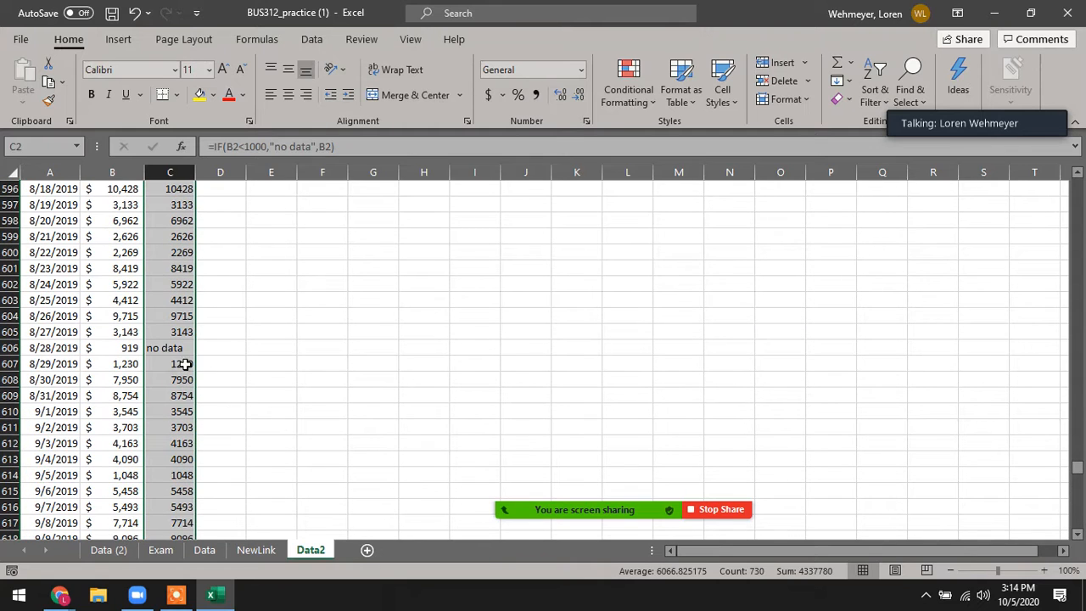
pyautogui.click(121, 351)
pyautogui.click(165, 349)
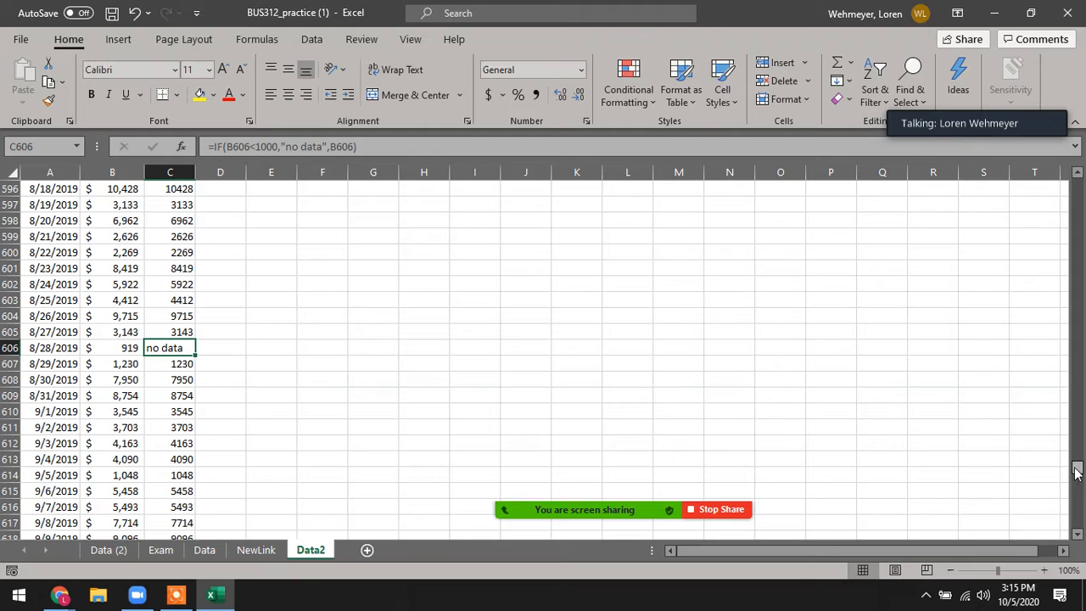
pyautogui.moveTo(1075, 473); pyautogui.dragTo(1077, 184)
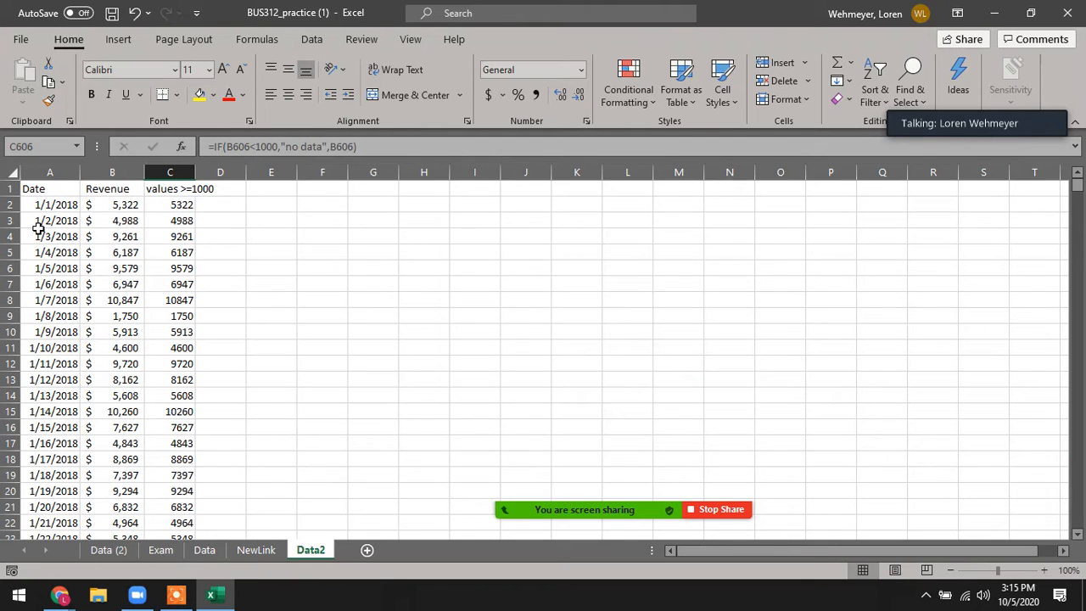
pyautogui.doubleClick(196, 171)
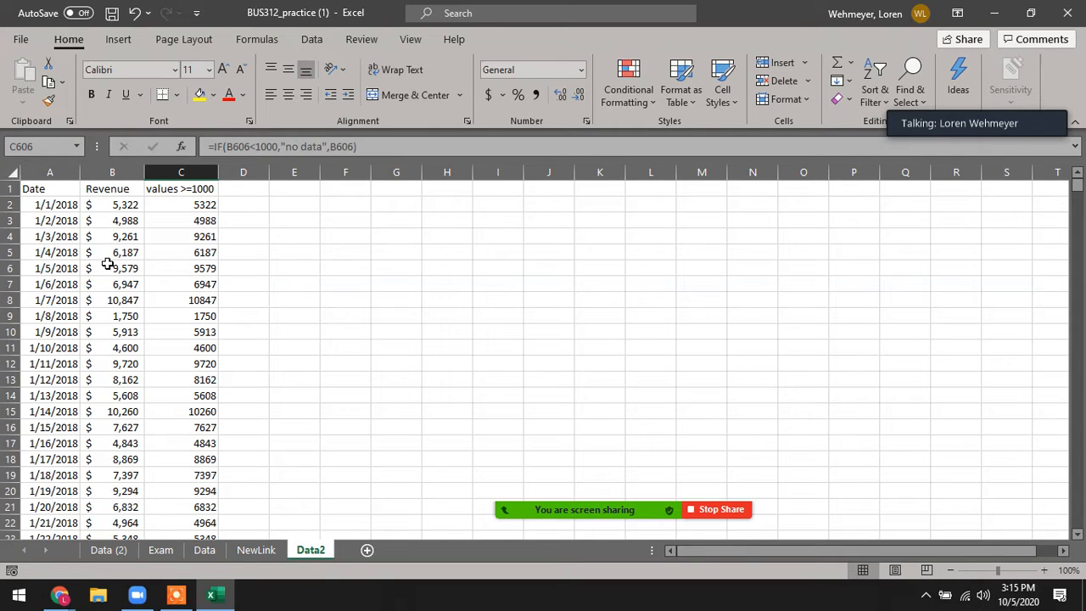
# Copy column C of the Data2 sheet and paste it as values only into column D.
pyautogui.click(186, 172)
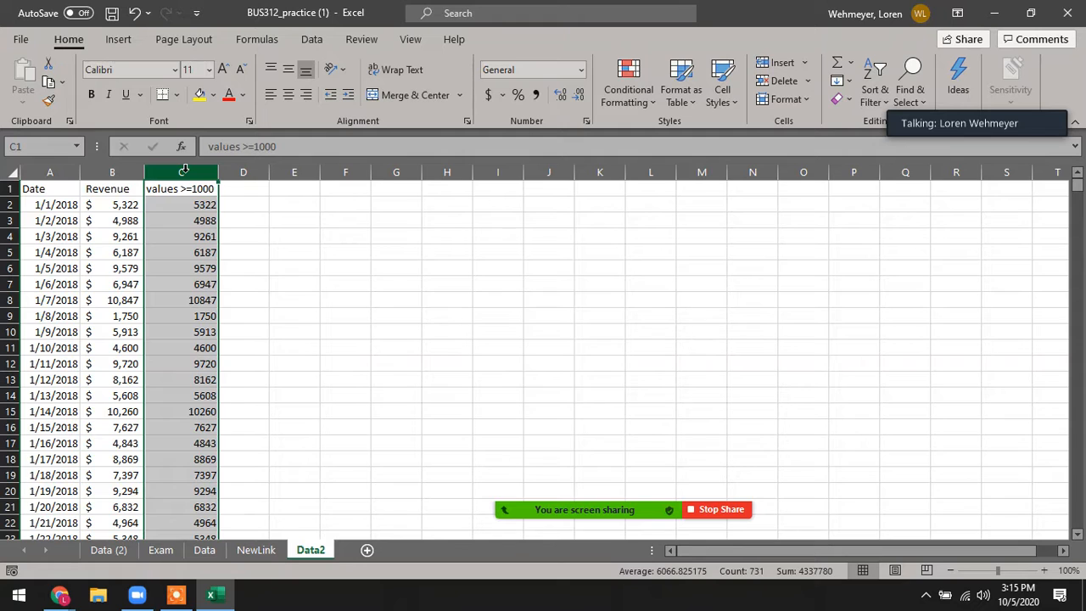
pyautogui.hotkey('ctrl', 'c')
pyautogui.click(241, 187)
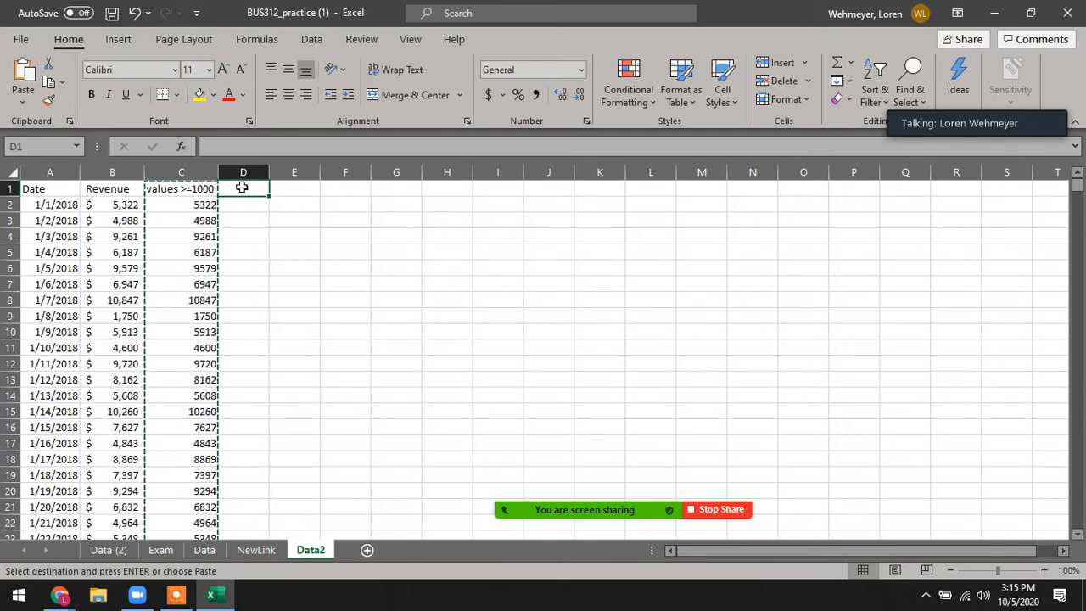
pyautogui.rightClick(242, 190)
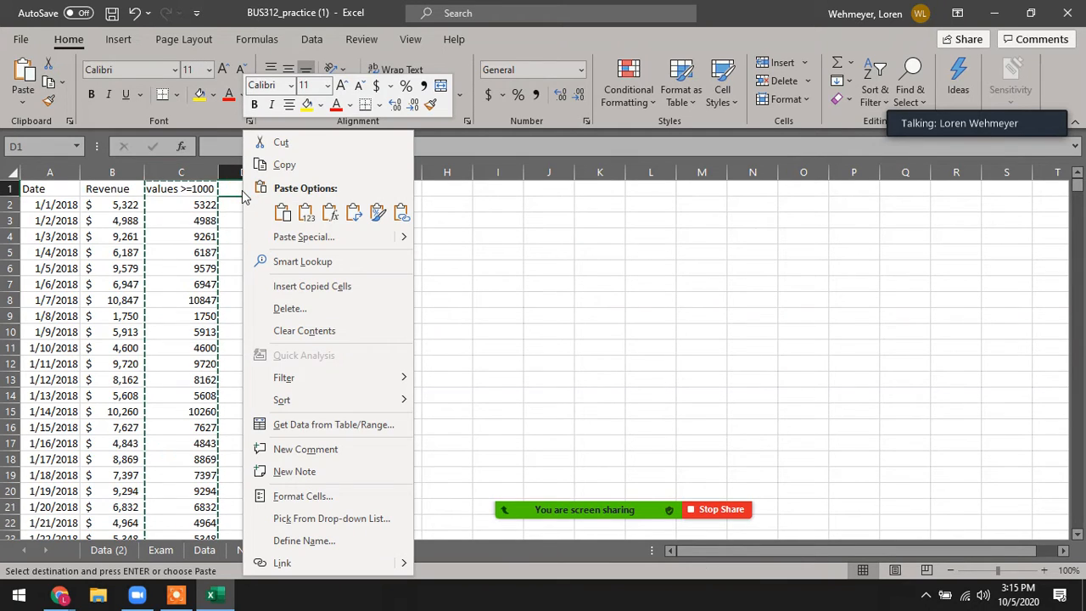
pyautogui.click(307, 214)
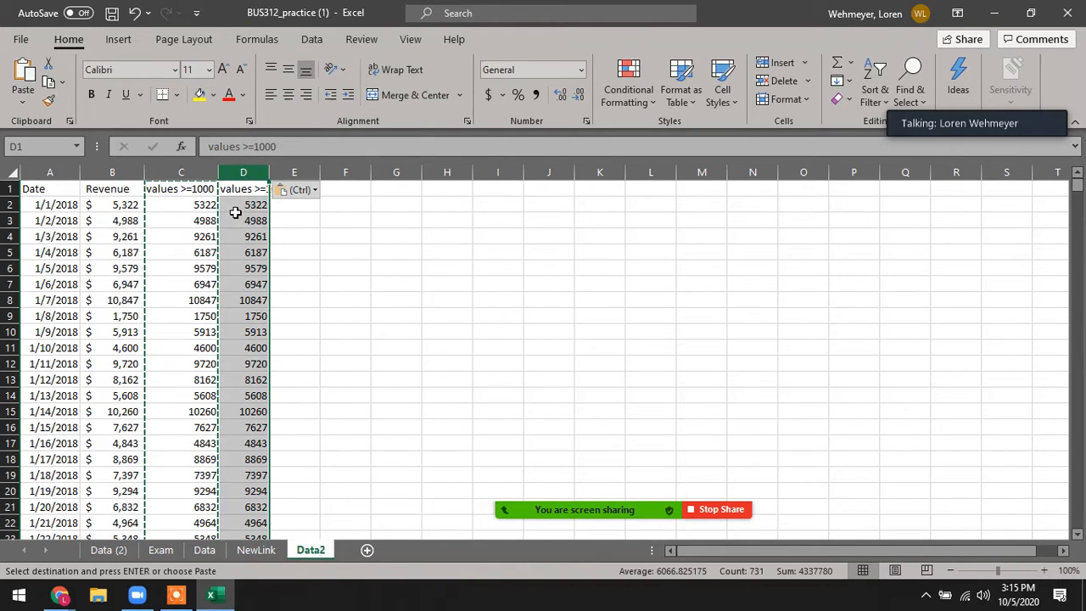
# Examine the pasted values in column D and compare the contents of B209, C209 and D209.
pyautogui.click(240, 251)
pyautogui.click(242, 300)
pyautogui.click(251, 348)
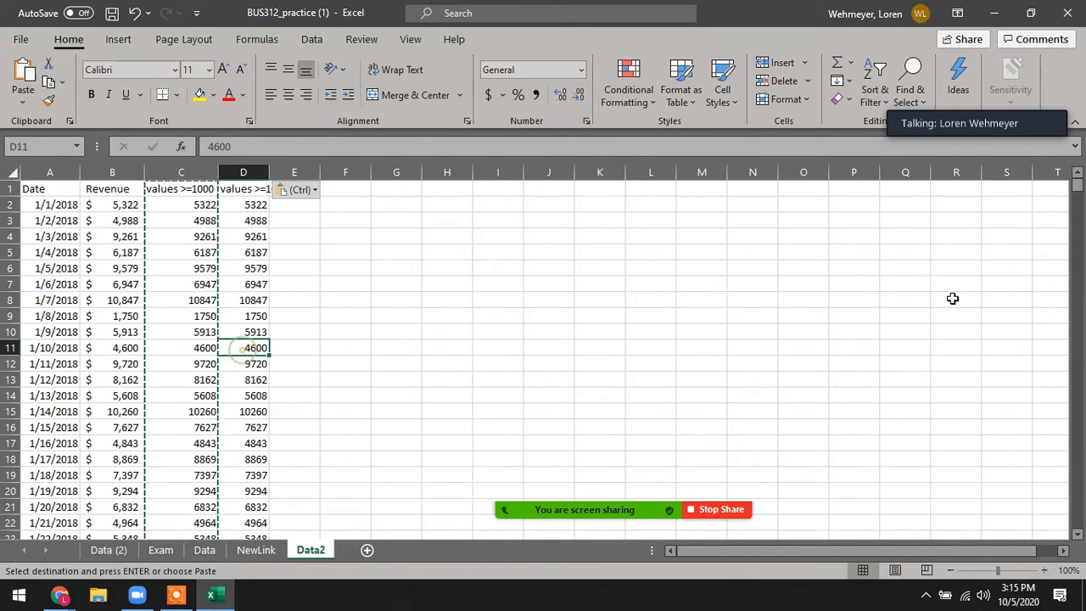
pyautogui.moveTo(1072, 185); pyautogui.dragTo(1075, 396)
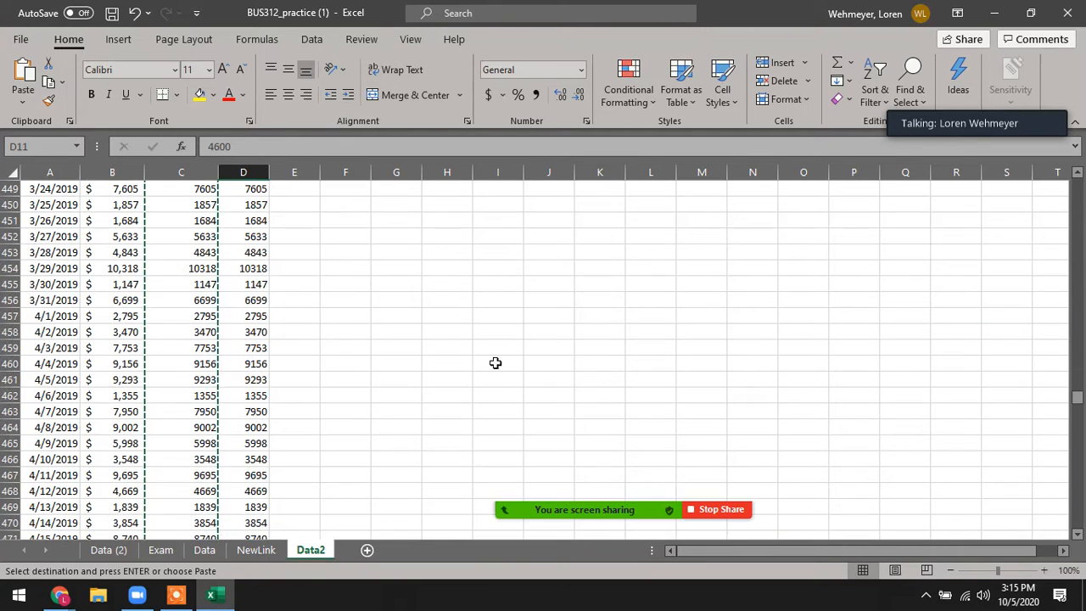
pyautogui.scroll(17, 259, 344)
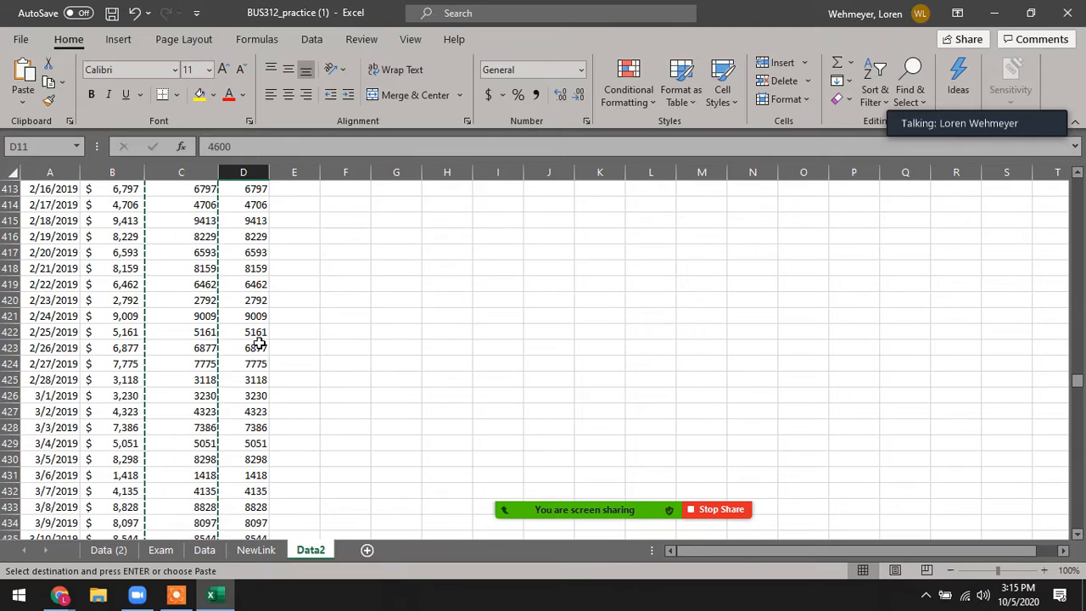
pyautogui.scroll(5, 258, 344)
pyautogui.scroll(20, 257, 342)
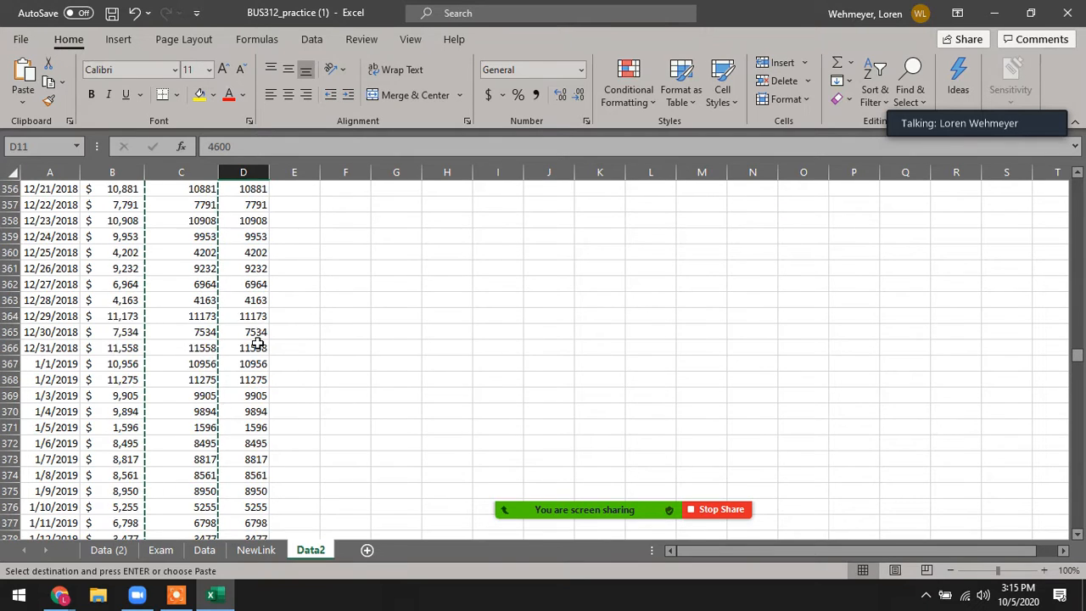
pyautogui.scroll(20, 257, 342)
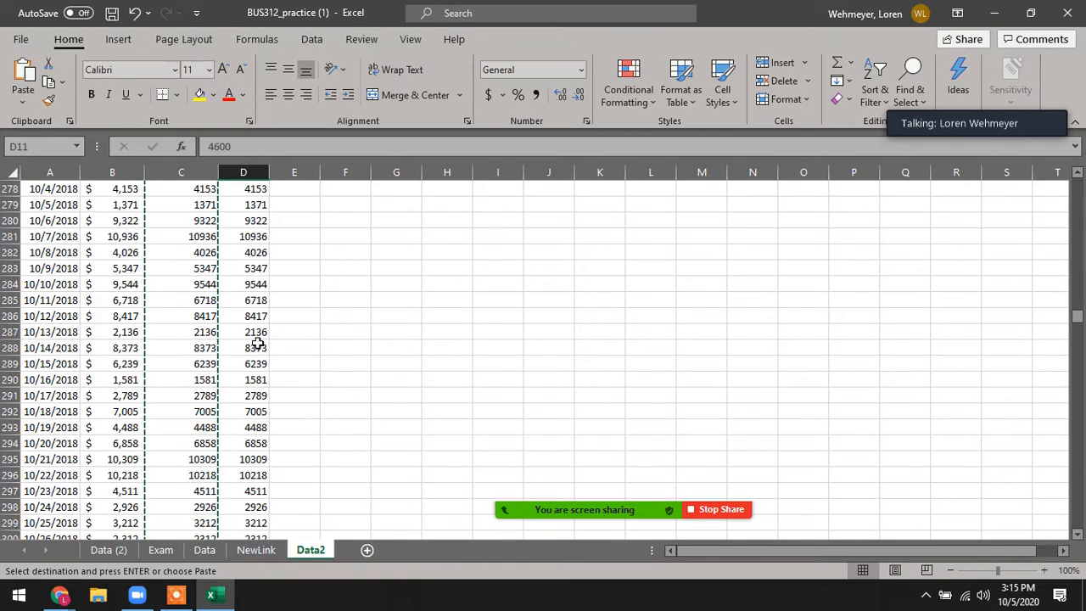
pyautogui.scroll(6, 257, 342)
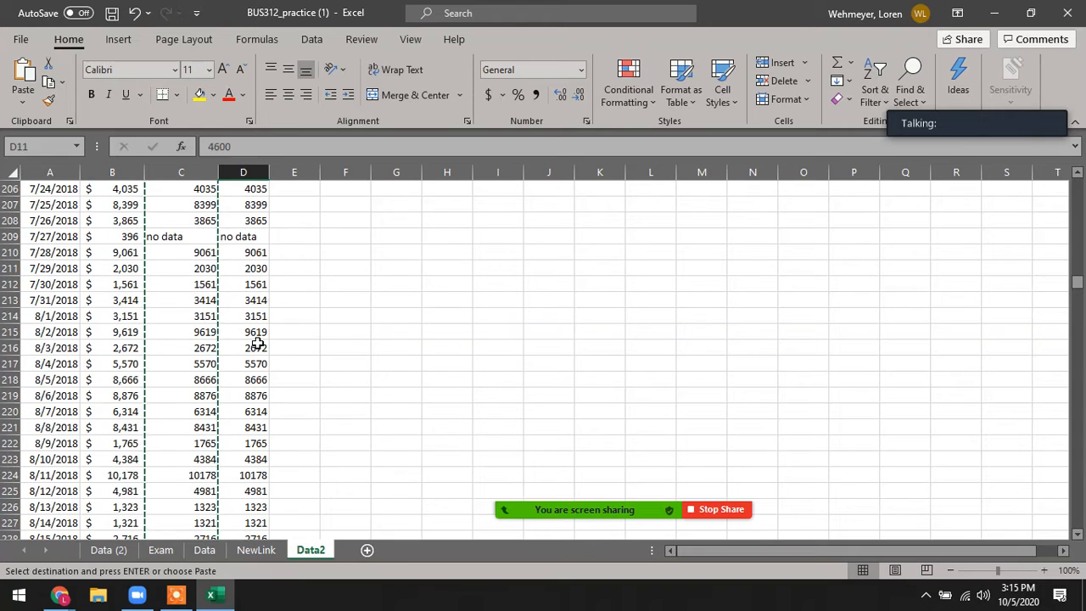
pyautogui.click(256, 237)
pyautogui.click(140, 236)
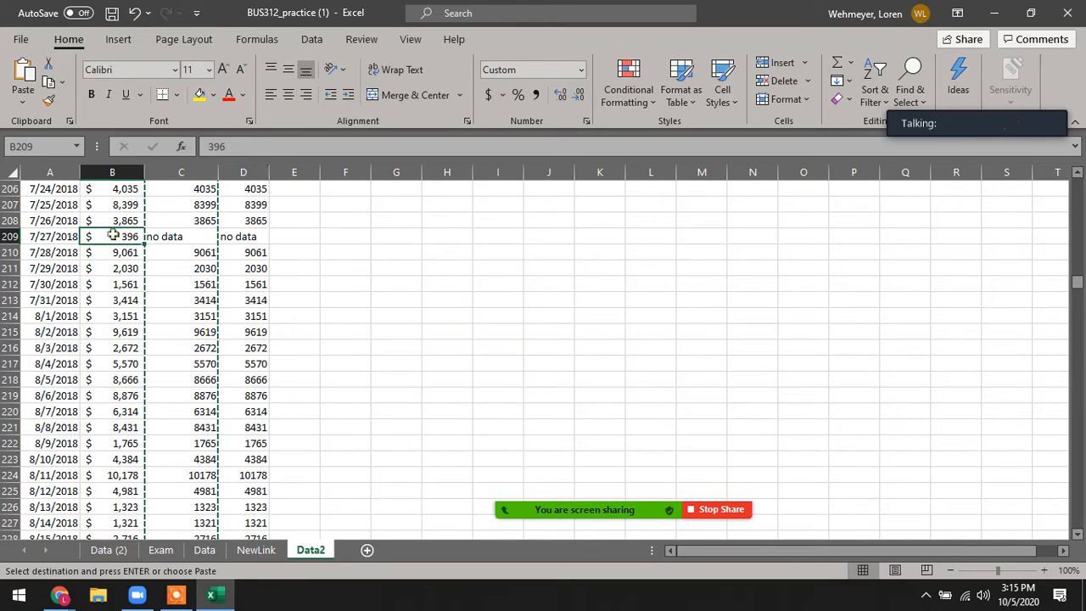
pyautogui.click(181, 238)
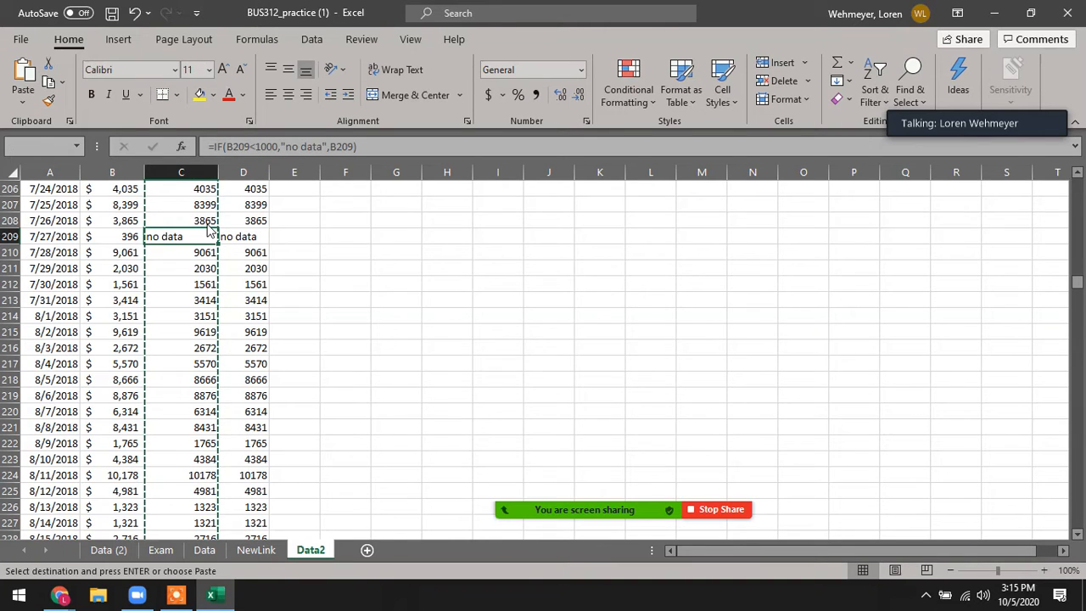
pyautogui.hotkey('ctrl', 'v')
pyautogui.press('Return')
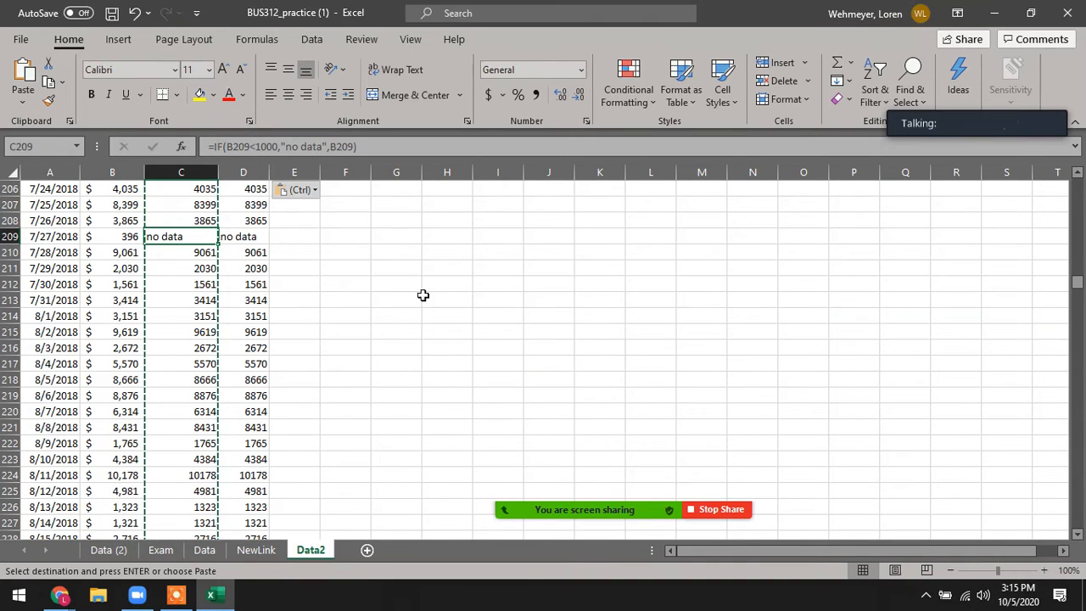
pyautogui.click(241, 236)
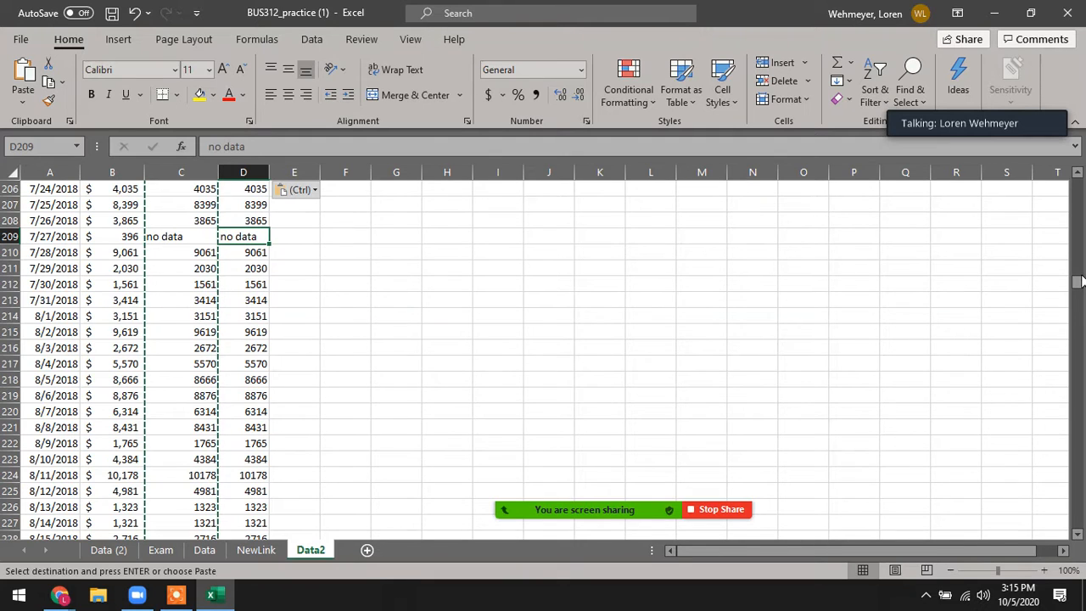
# Fit column D's width on the Data2 sheet to its heading in D1.
pyautogui.moveTo(1077, 281); pyautogui.dragTo(1077, 181)
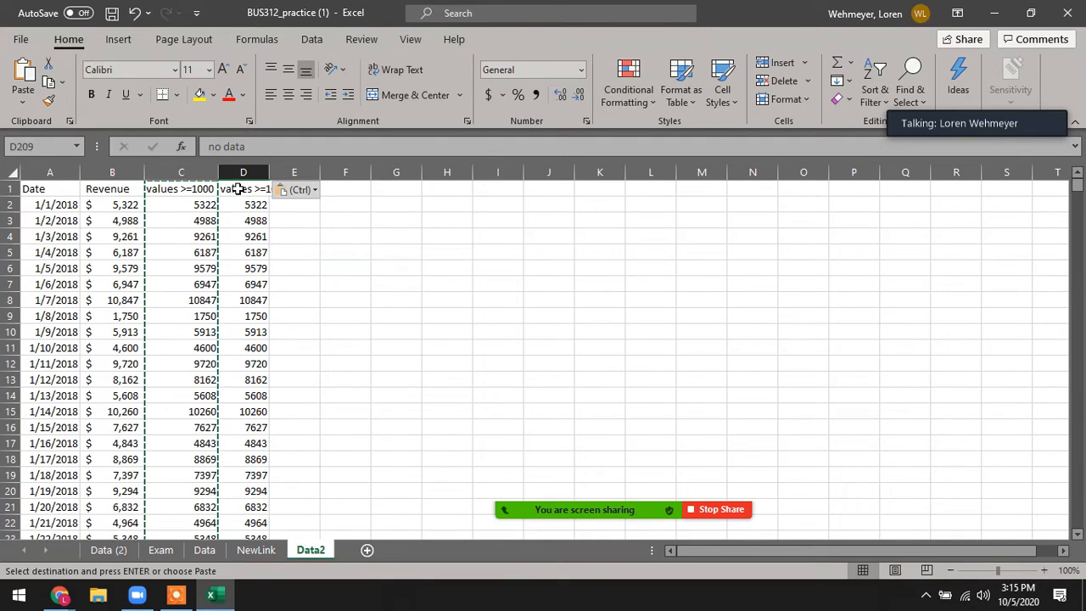
pyautogui.click(240, 188)
pyautogui.doubleClick(266, 174)
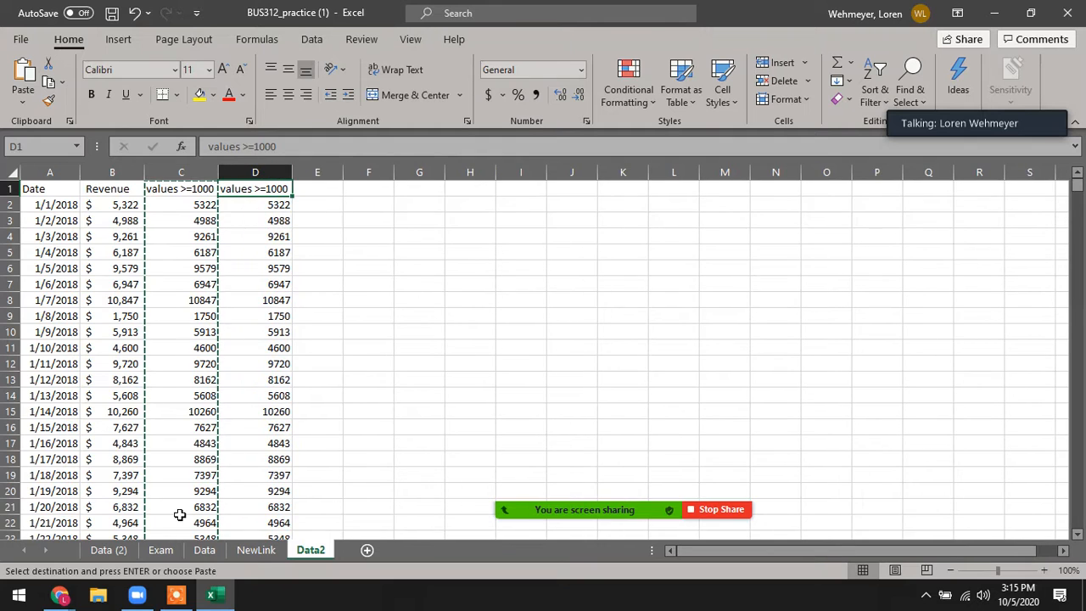
# Recheck question 7 on the Exam sheet and enter =AVERAGE(D2:D731) in cell E1 of the Data2 sheet.
pyautogui.click(162, 550)
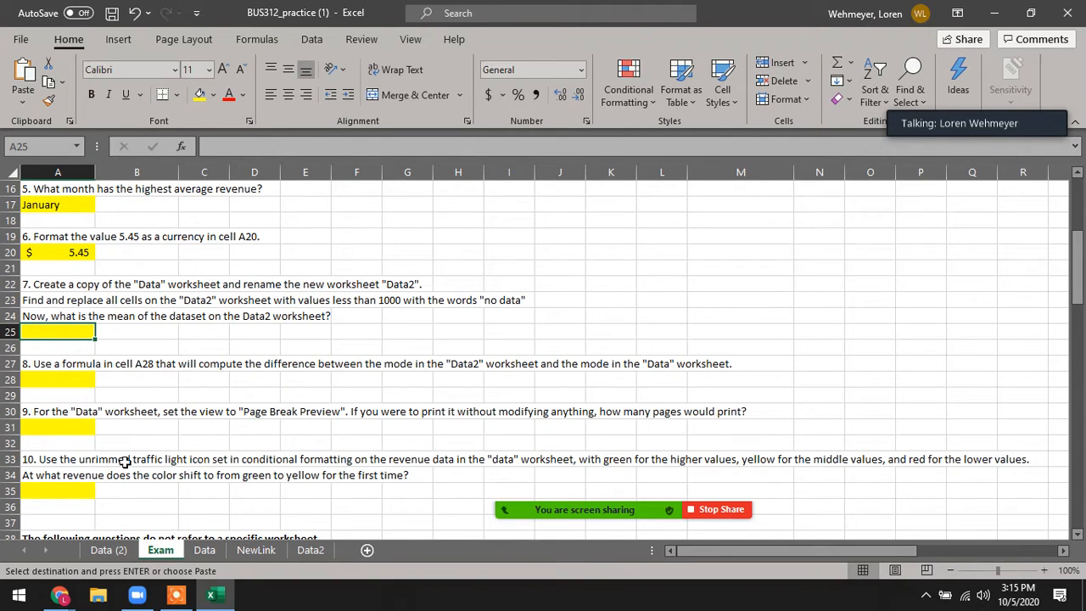
pyautogui.click(310, 550)
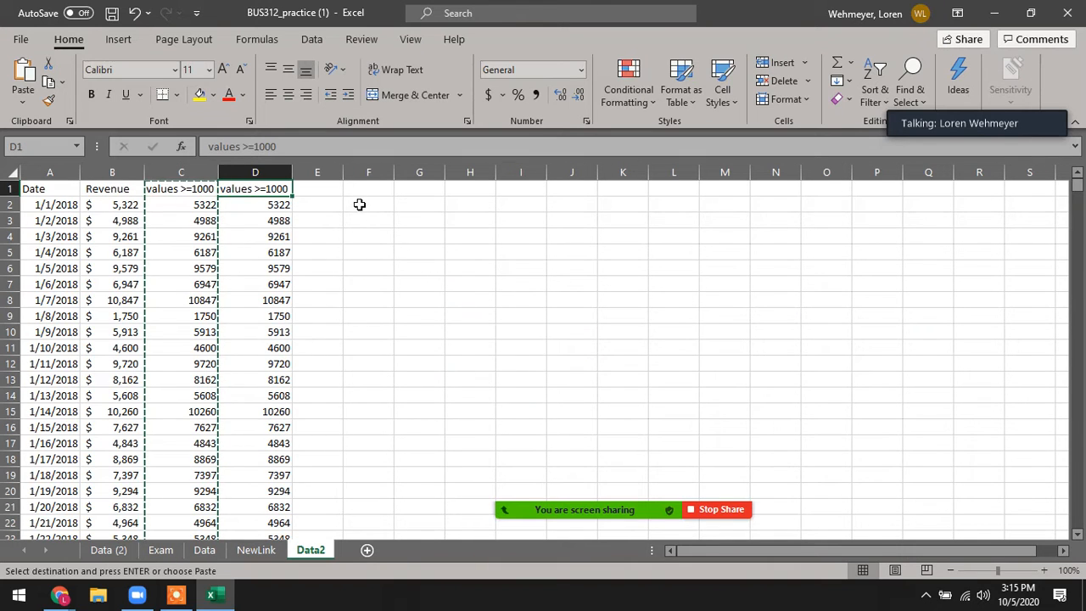
pyautogui.click(329, 193)
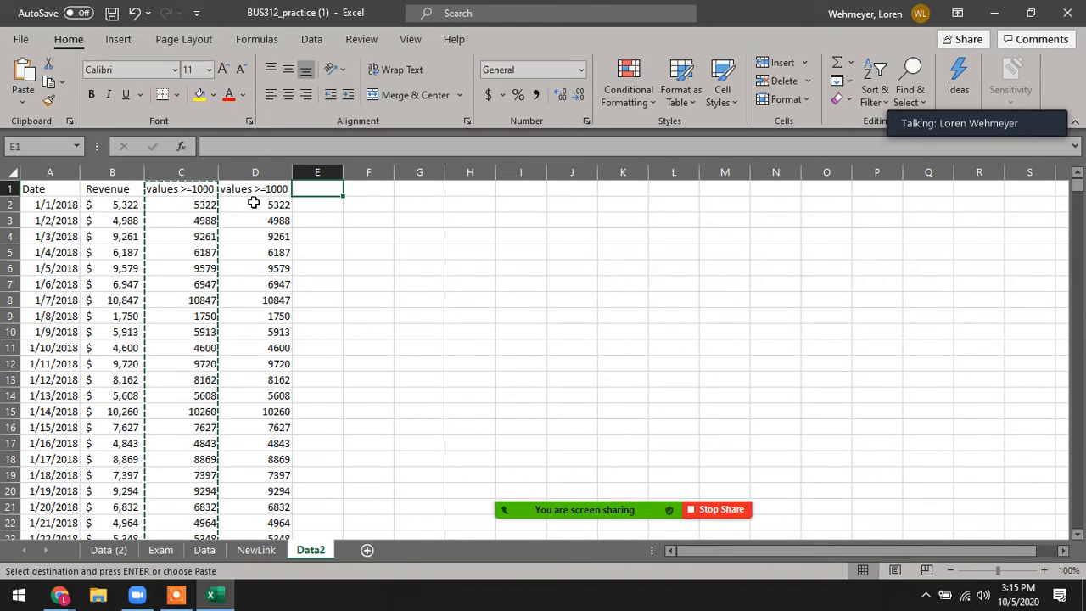
pyautogui.write('=m')
pyautogui.press('BackSpace')
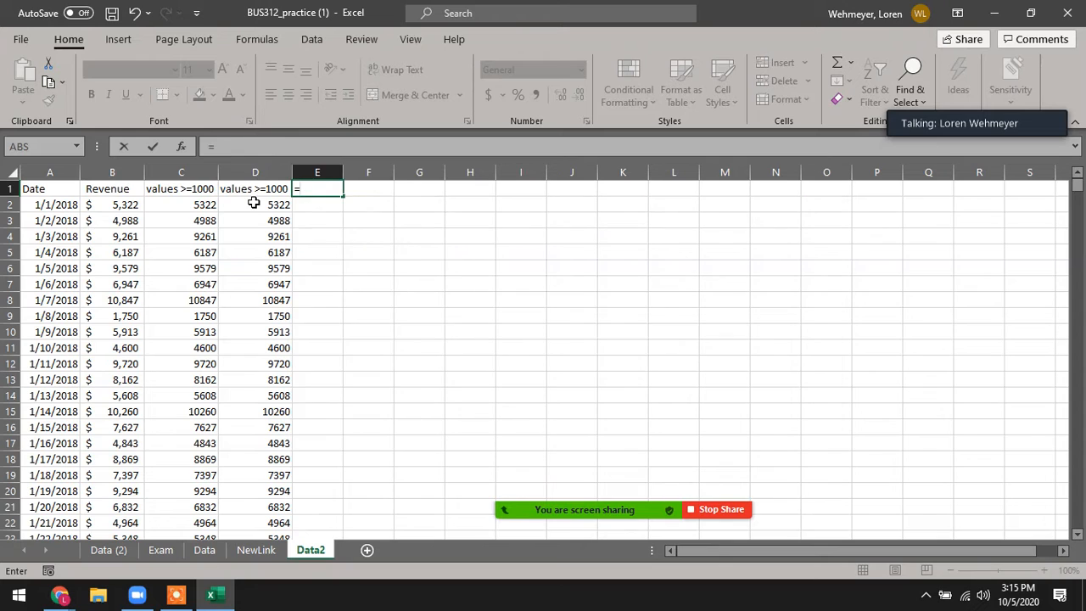
pyautogui.write('average(')
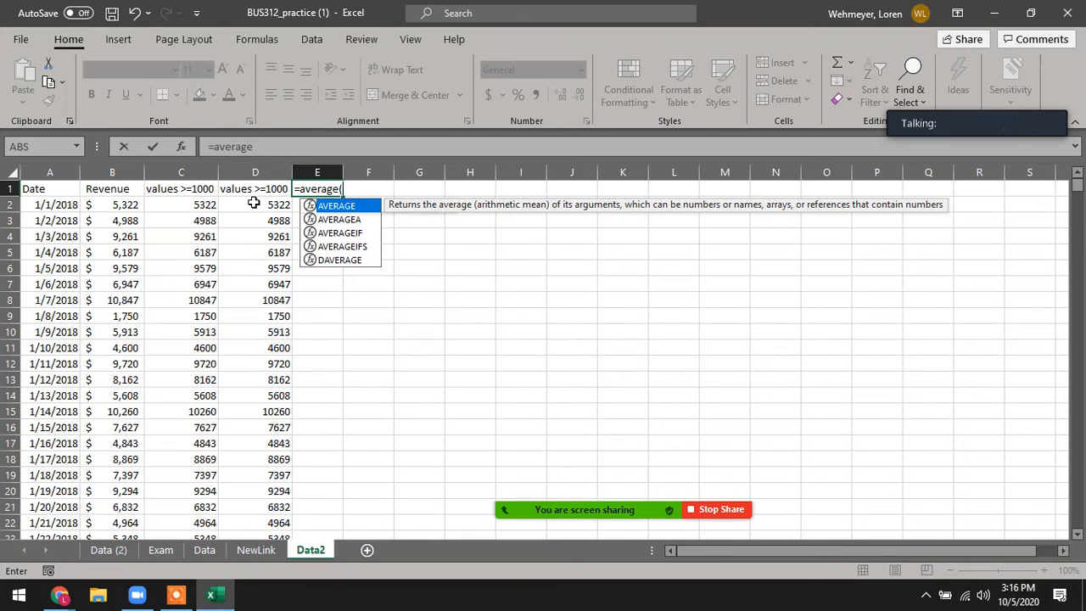
pyautogui.click(252, 203)
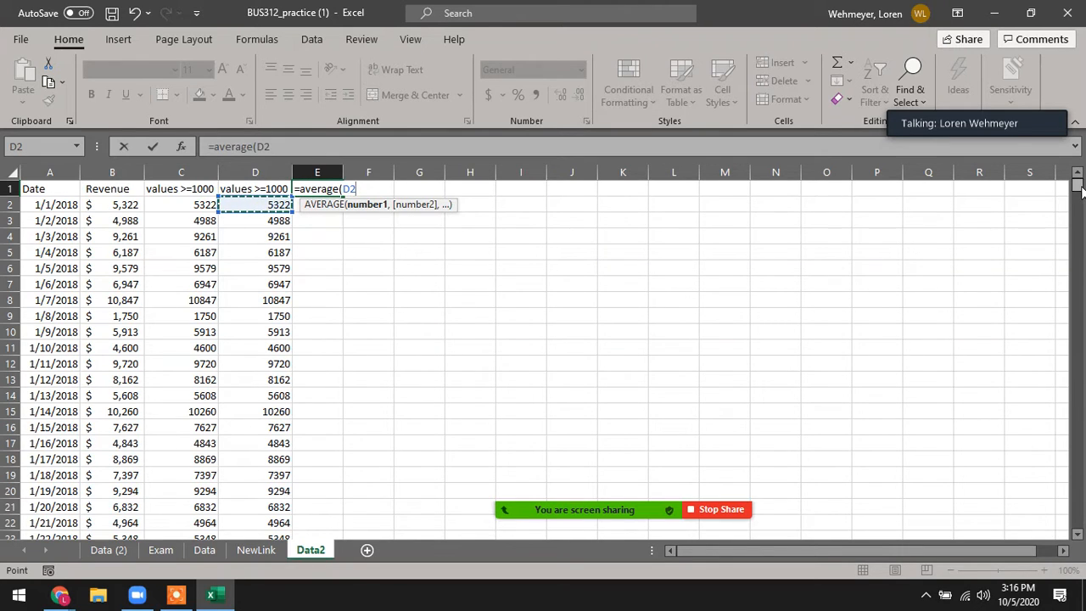
pyautogui.moveTo(1078, 185); pyautogui.dragTo(1077, 519)
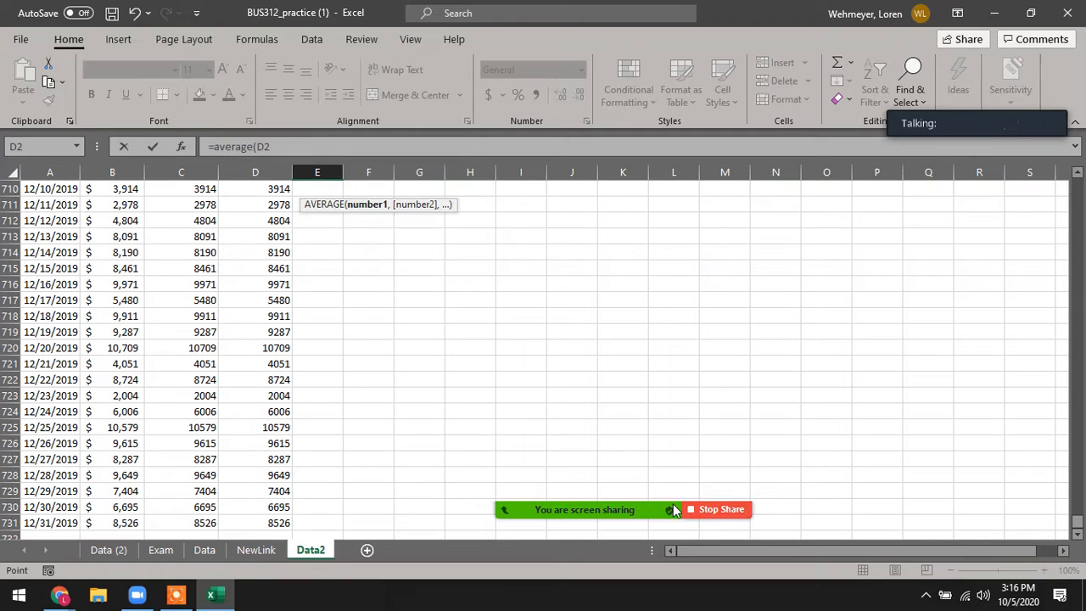
pyautogui.keyDown('shift'); pyautogui.click(281, 522); pyautogui.keyUp('shift')
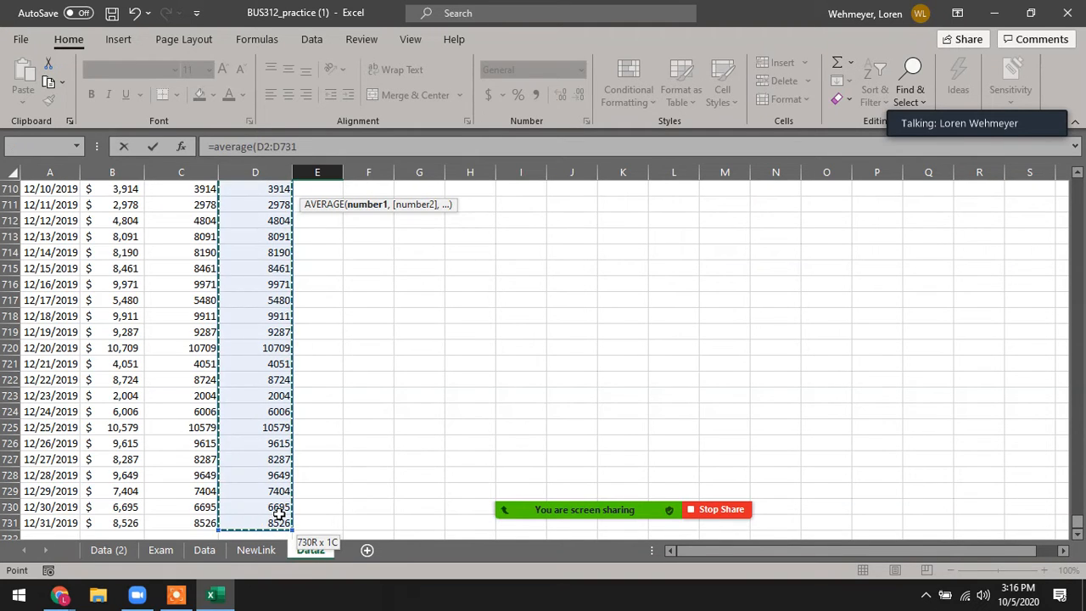
pyautogui.write(')')
pyautogui.press('Return')
pyautogui.press('Up')
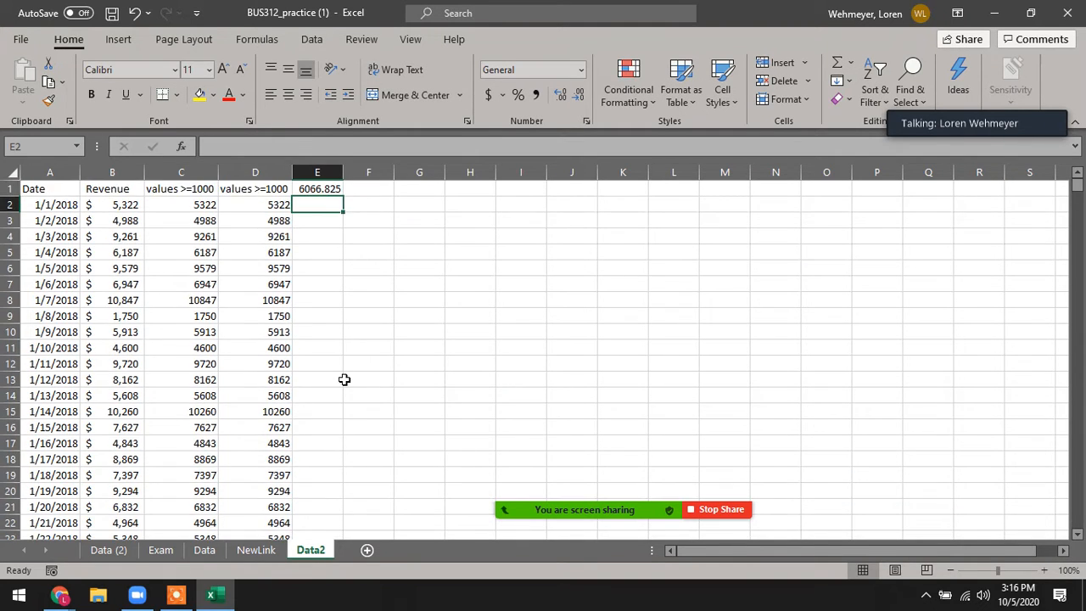
# Answer question 7 in cell A25 of the Exam sheet with the AVERAGE of Data2!D2:D731.
pyautogui.click(161, 549)
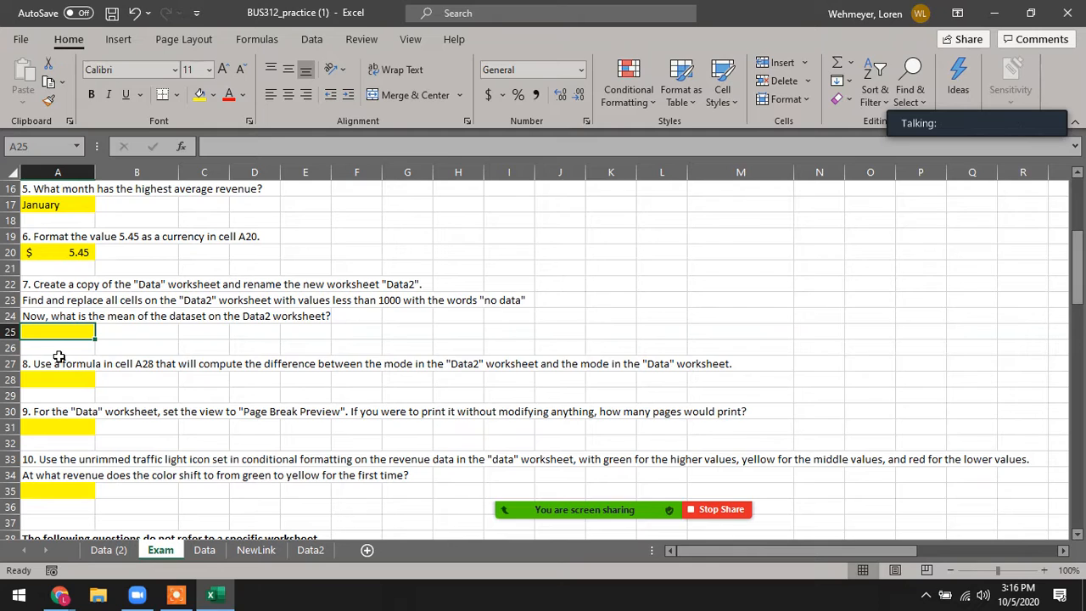
pyautogui.write('=')
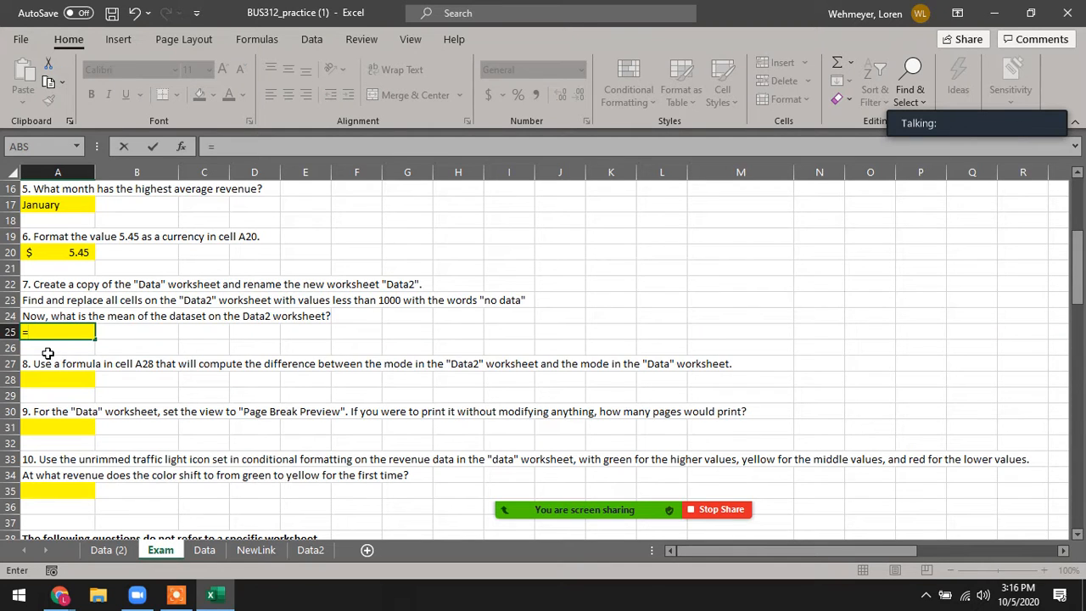
pyautogui.write('average(')
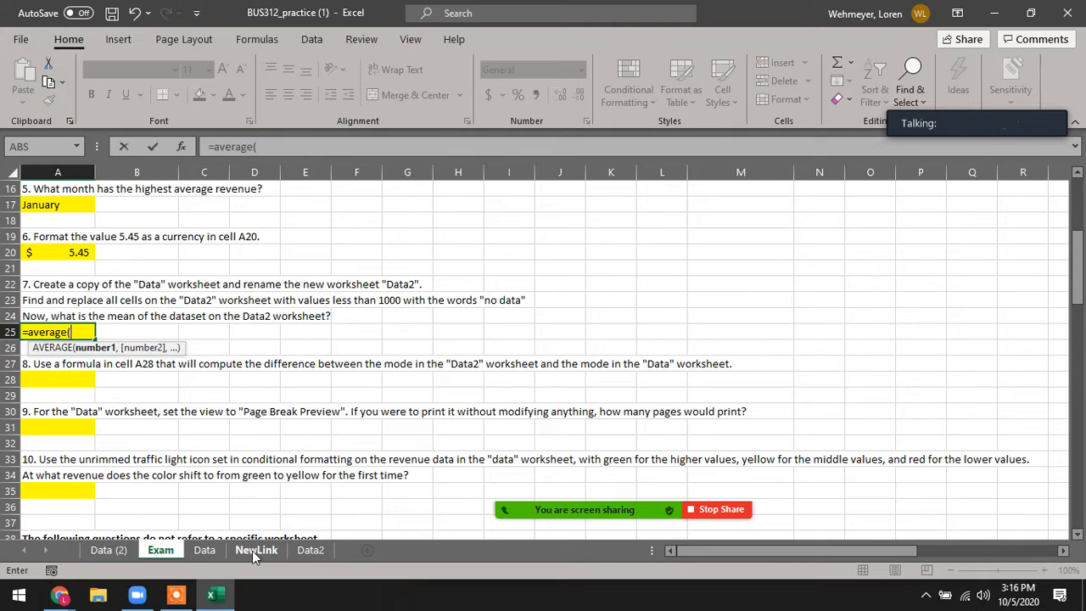
pyautogui.click(310, 550)
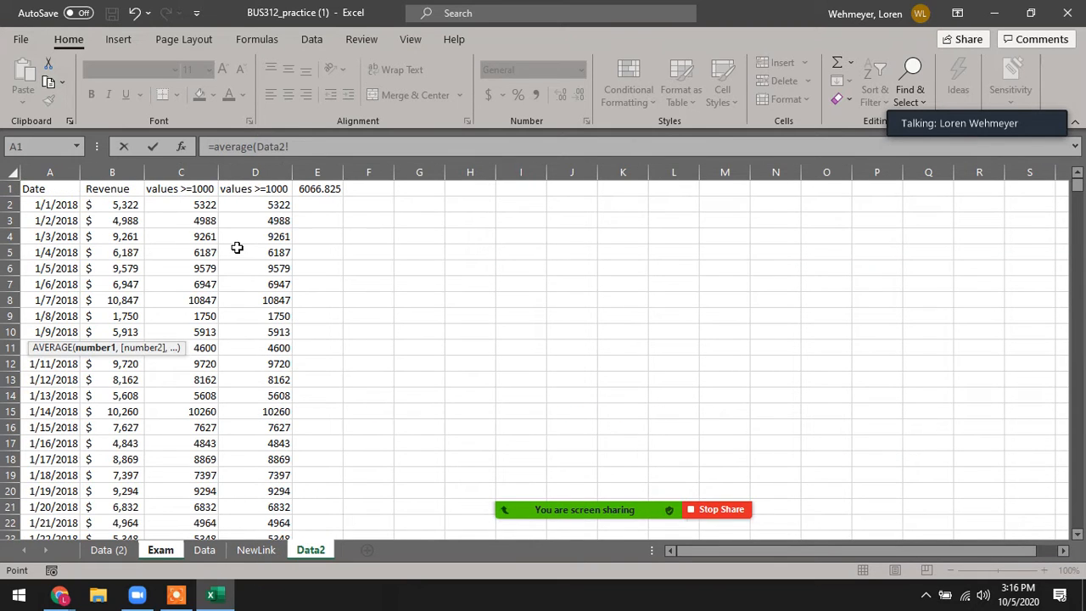
pyautogui.click(254, 205)
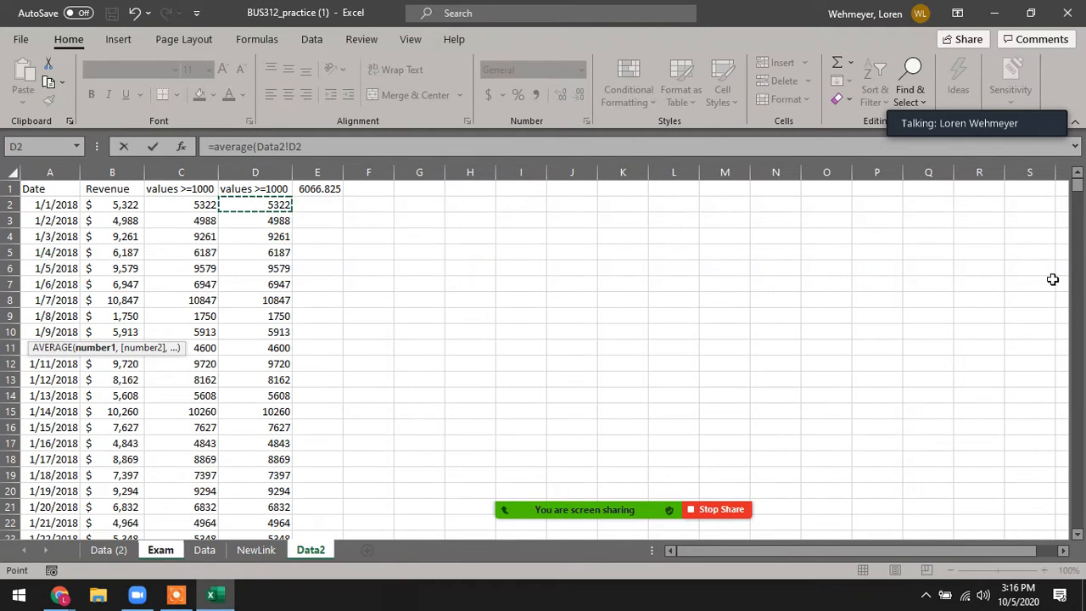
pyautogui.moveTo(1079, 190); pyautogui.dragTo(1077, 521)
pyautogui.keyDown('shift'); pyautogui.click(274, 523); pyautogui.keyUp('shift')
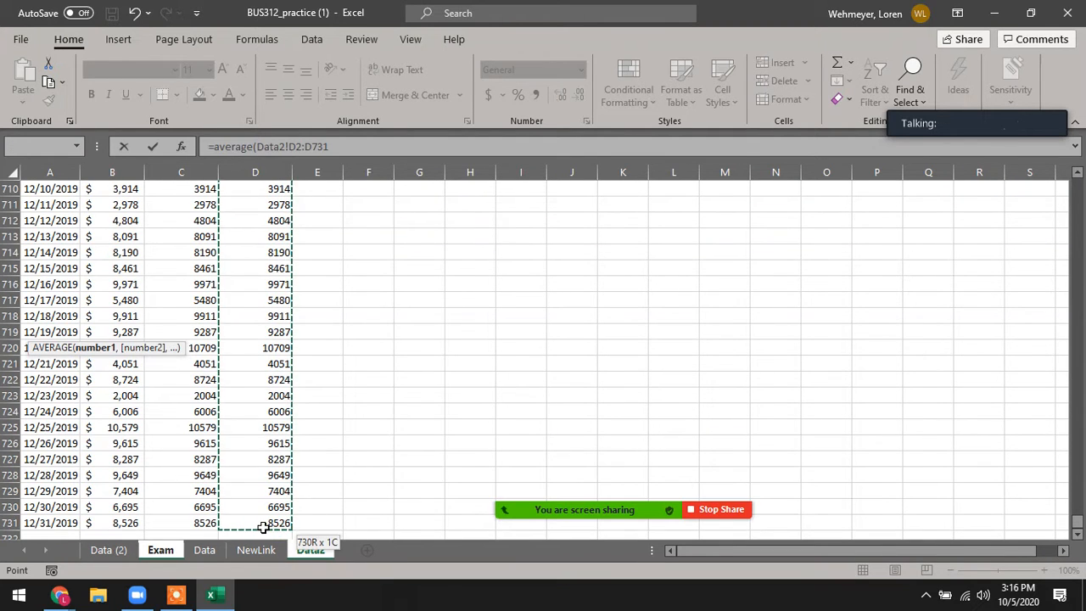
pyautogui.press('Return')
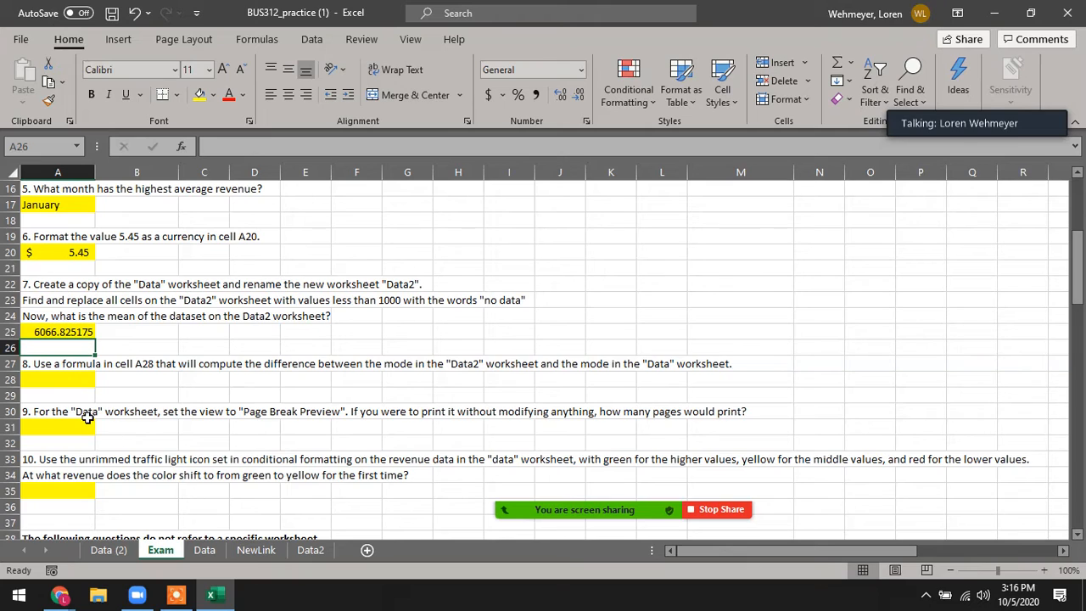
# Read question 8 and compute the mode of the Data sheet's revenues in Exam cell B28 with =MODE(Data!B2:B731).
pyautogui.click(80, 365)
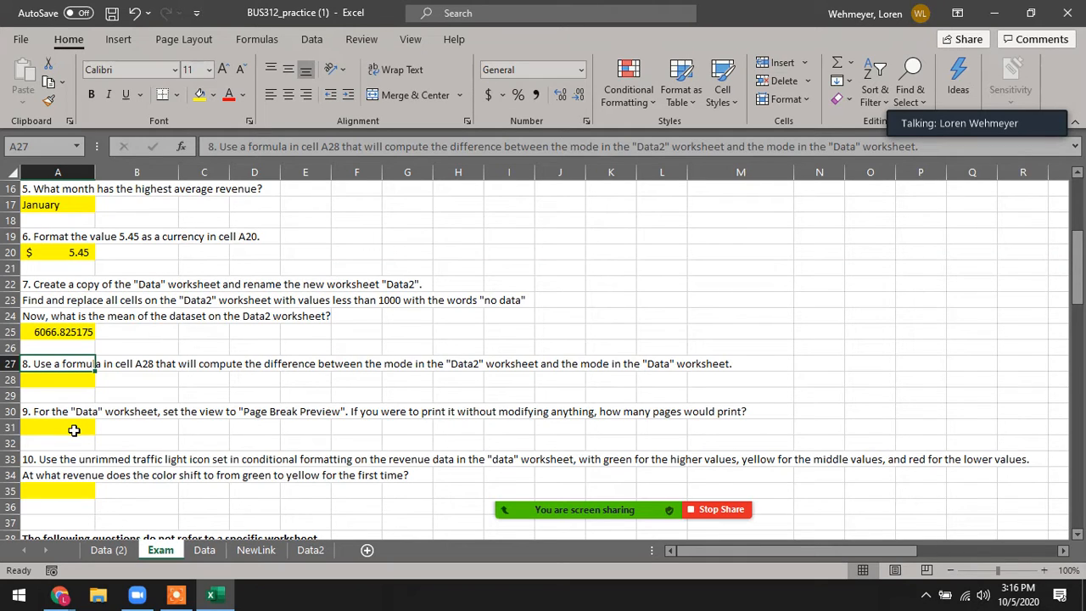
pyautogui.press('Down')
pyautogui.press('Right')
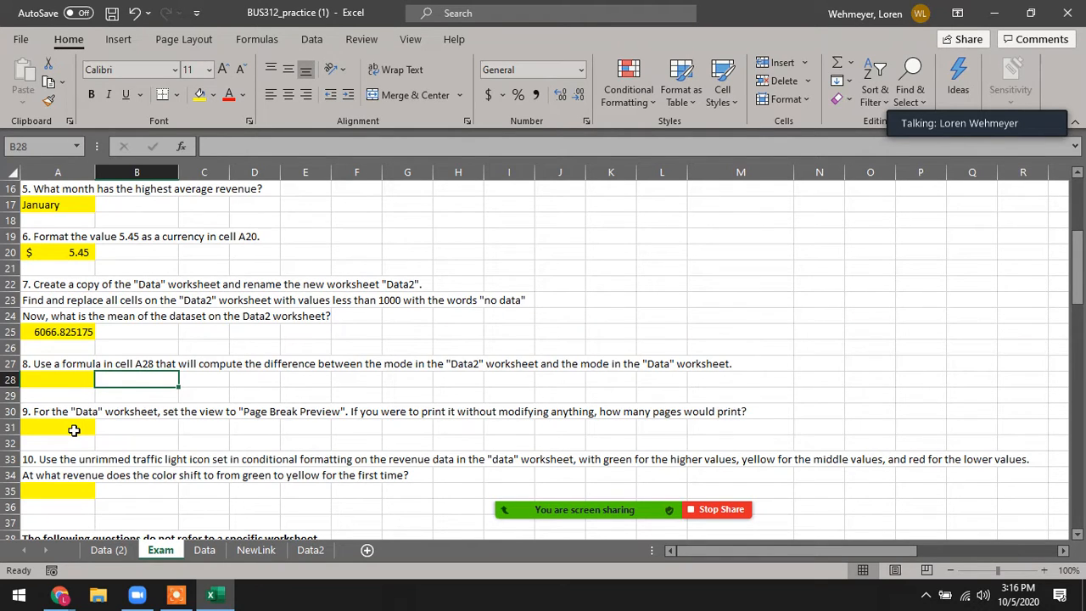
pyautogui.write('=mode')
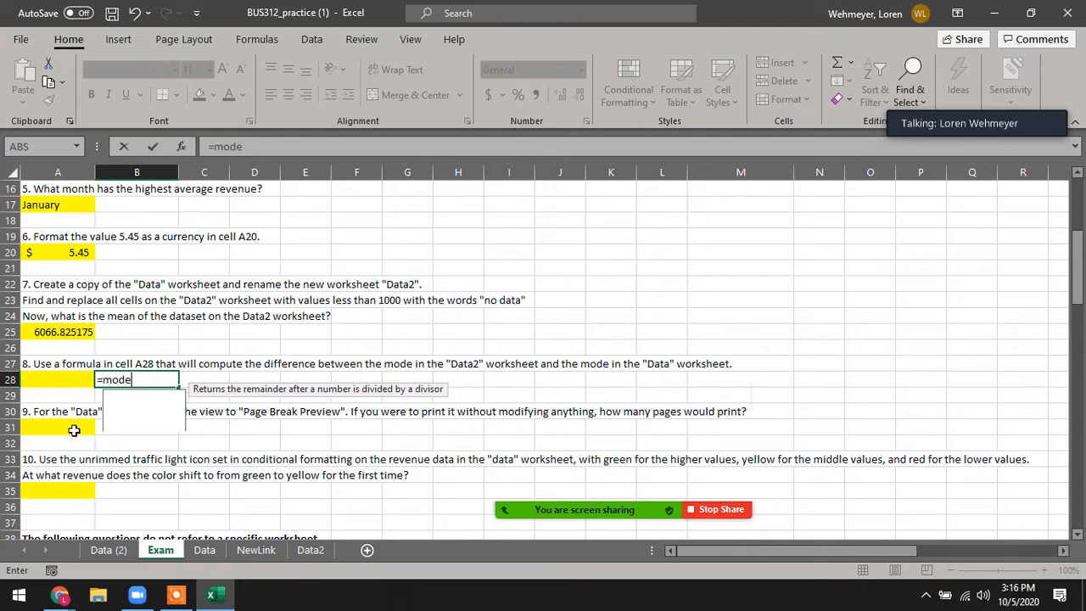
pyautogui.write('(')
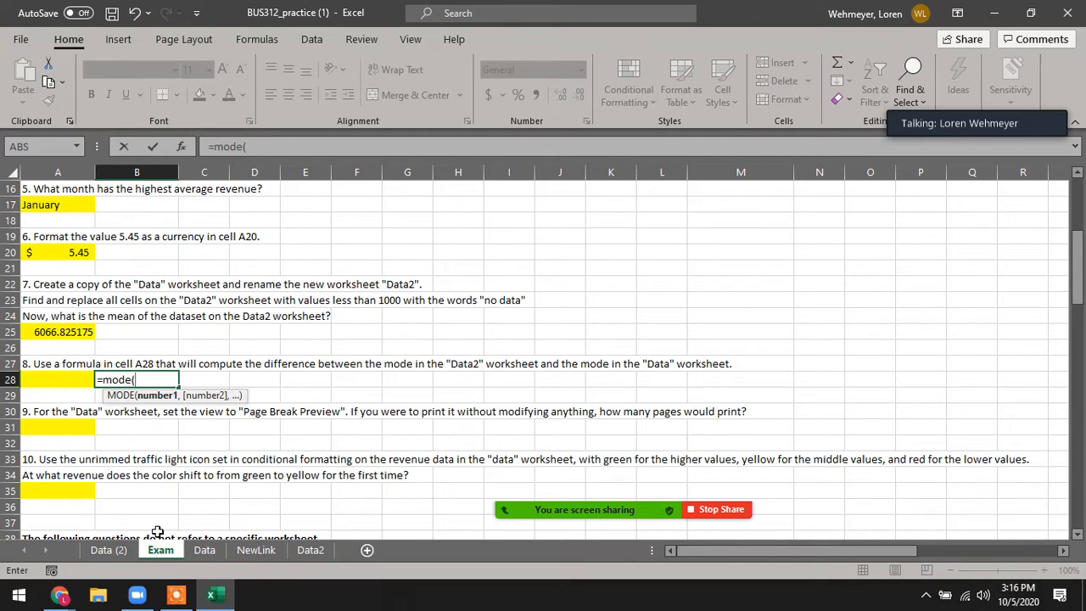
pyautogui.click(204, 549)
pyautogui.click(122, 204)
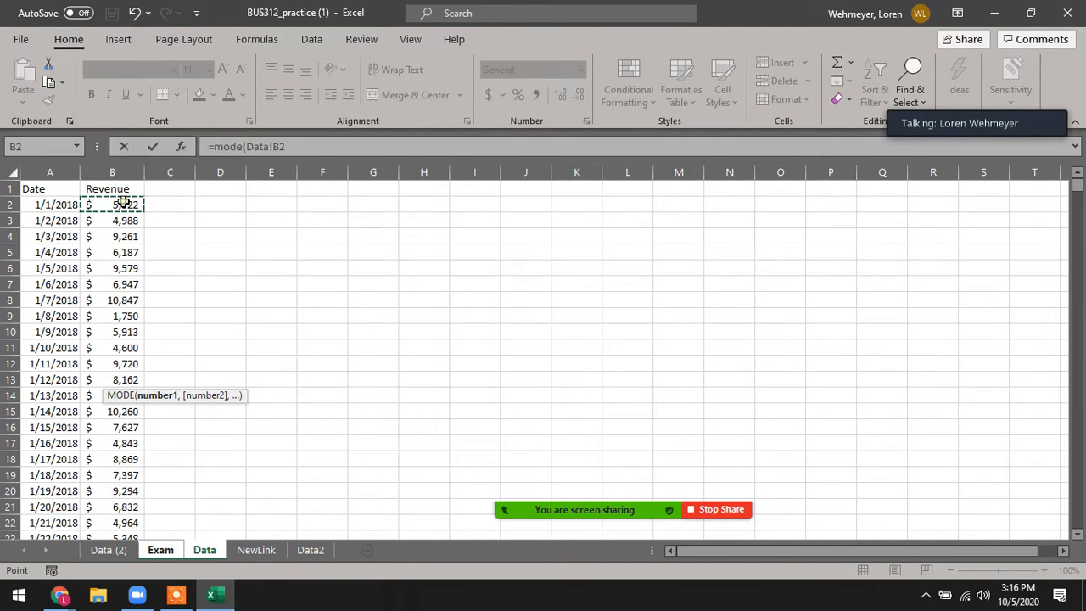
pyautogui.moveTo(1077, 182); pyautogui.dragTo(1075, 558)
pyautogui.keyDown('shift'); pyautogui.click(124, 523); pyautogui.keyUp('shift')
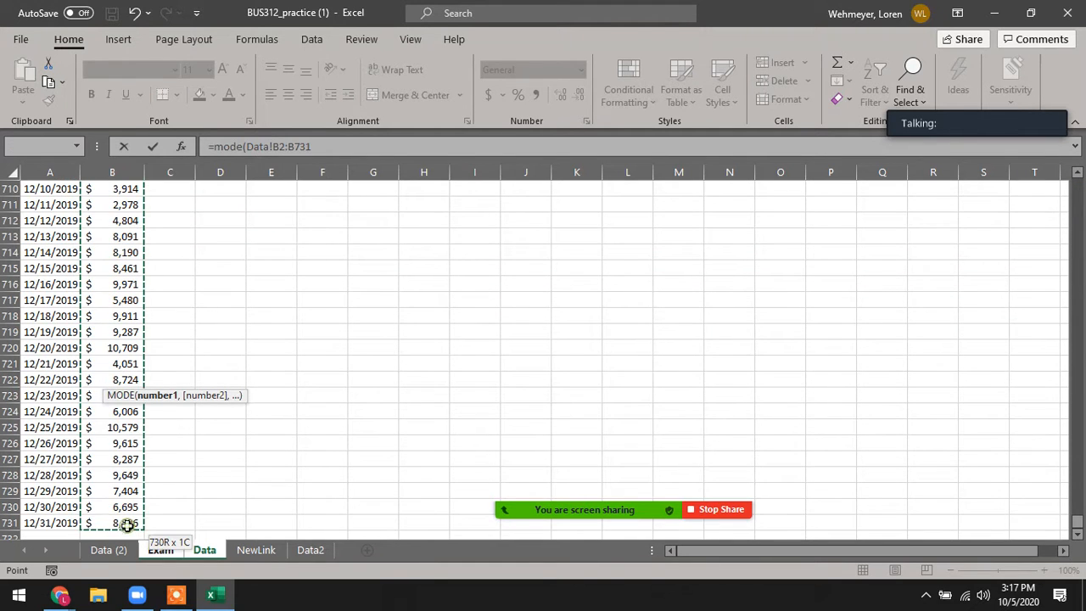
pyautogui.press('Return')
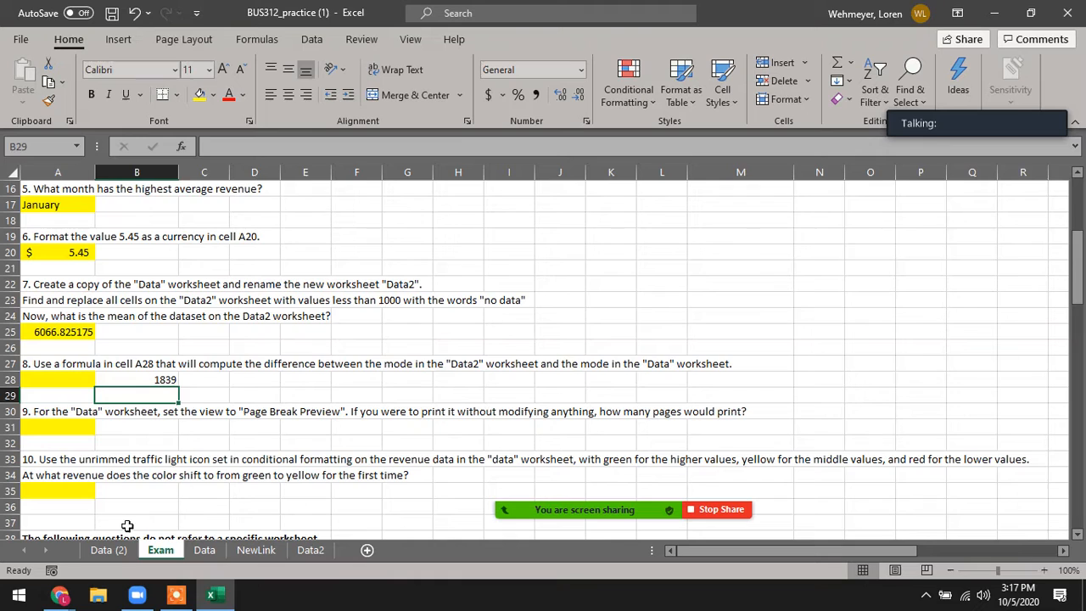
# Compute the mode of Data2!D2:D731 in Exam cell C28 with the MODE function.
pyautogui.click(209, 380)
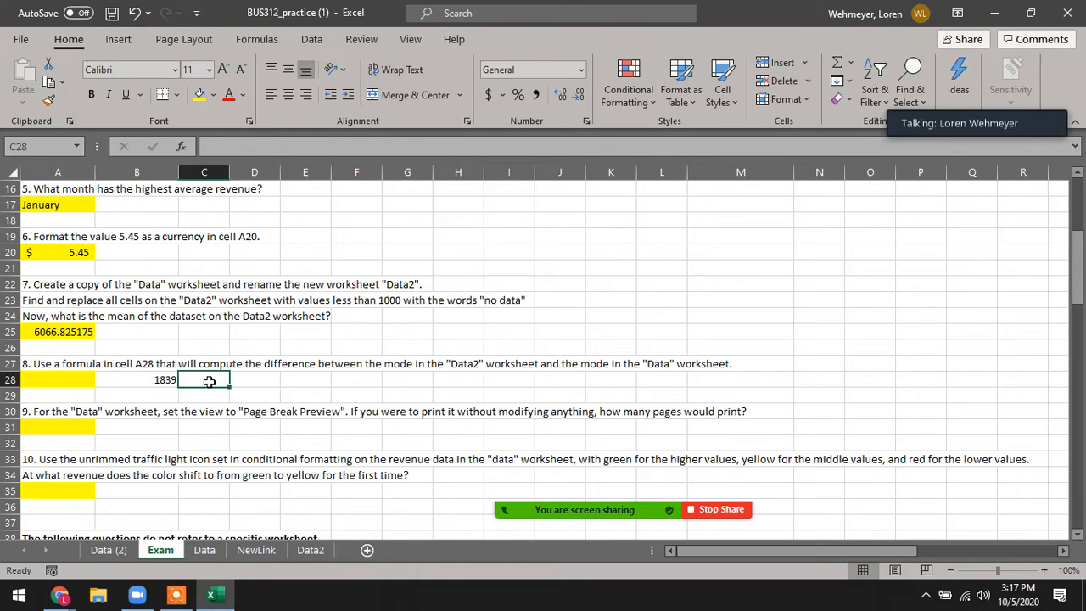
pyautogui.write('=mode(')
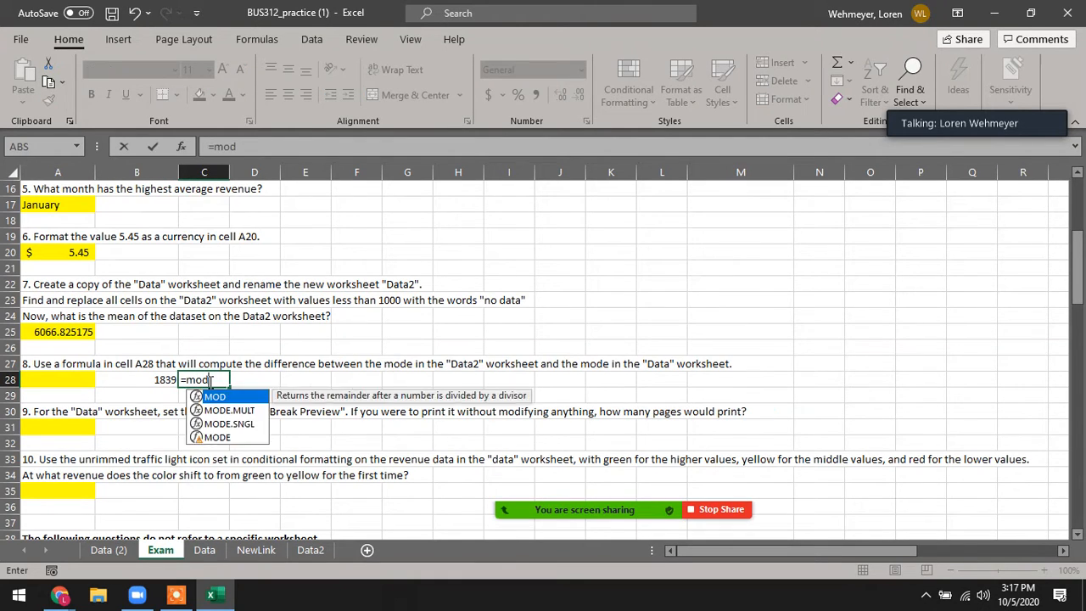
pyautogui.click(311, 550)
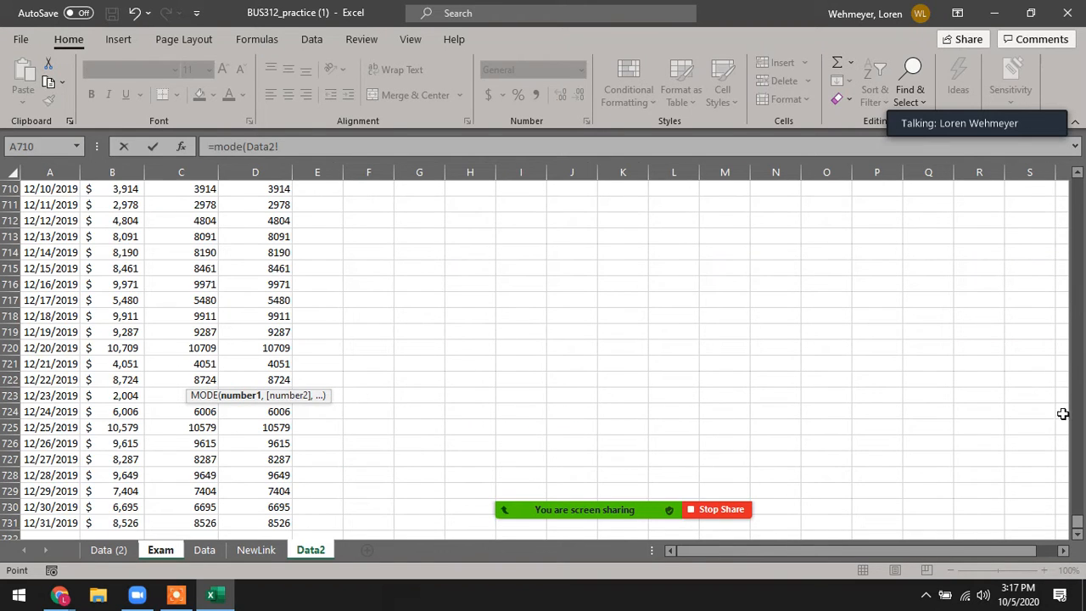
pyautogui.click(268, 523)
pyautogui.moveTo(1077, 526); pyautogui.dragTo(1077, 183)
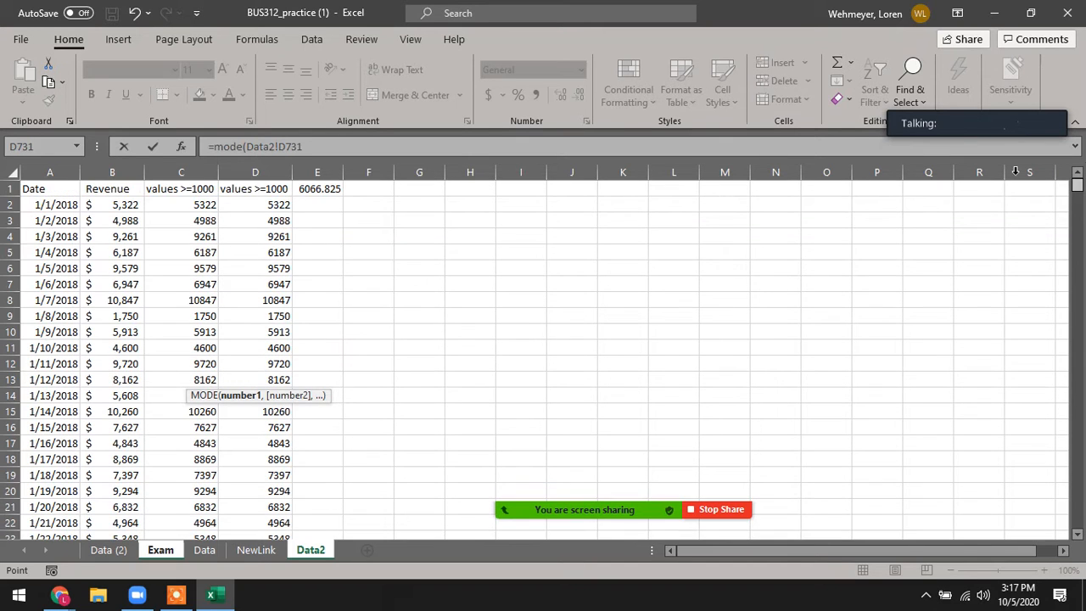
pyautogui.keyDown('shift'); pyautogui.click(270, 205); pyautogui.keyUp('shift')
pyautogui.press('Return')
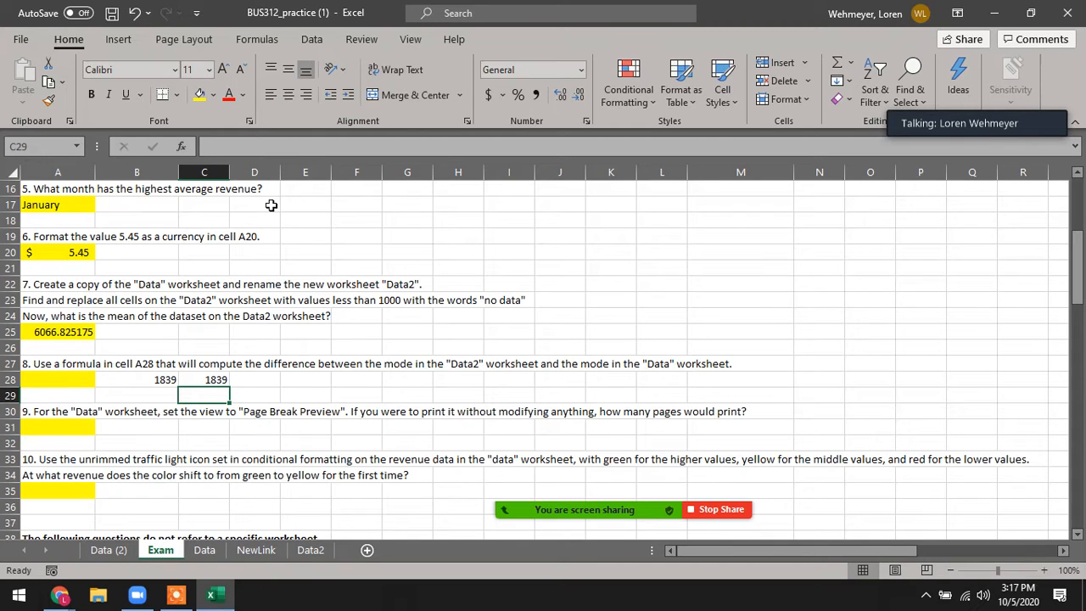
# Enter =B28-C28 in cell A28 for question 8 and check the formulas in A28, B28 and C28.
pyautogui.press('Left')
pyautogui.press('Left')
pyautogui.press('Up')
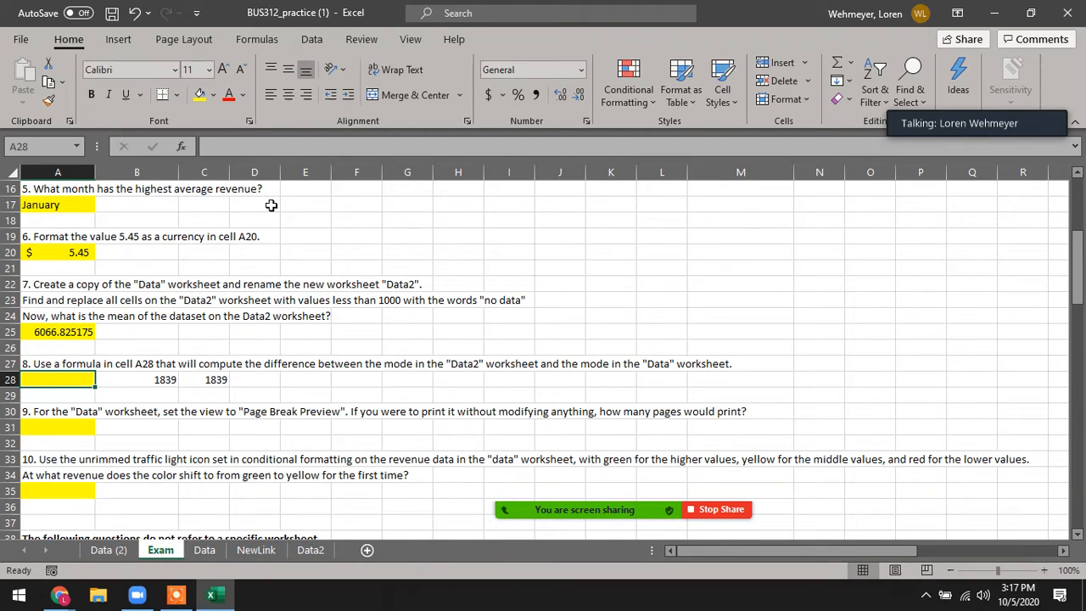
pyautogui.write('=')
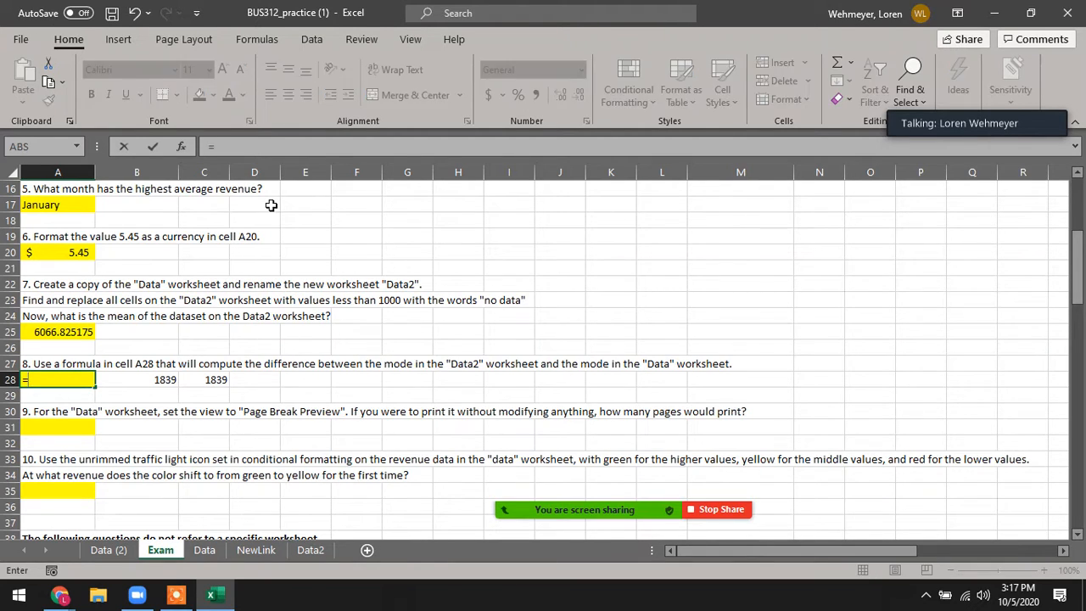
pyautogui.click(161, 380)
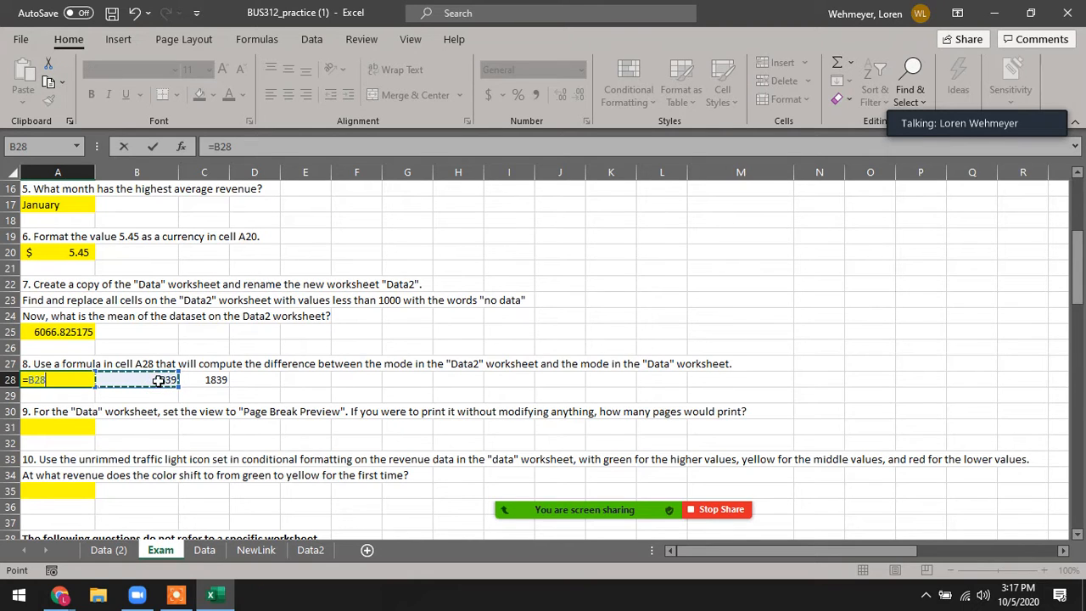
pyautogui.write('-')
pyautogui.click(213, 379)
pyautogui.press('Return')
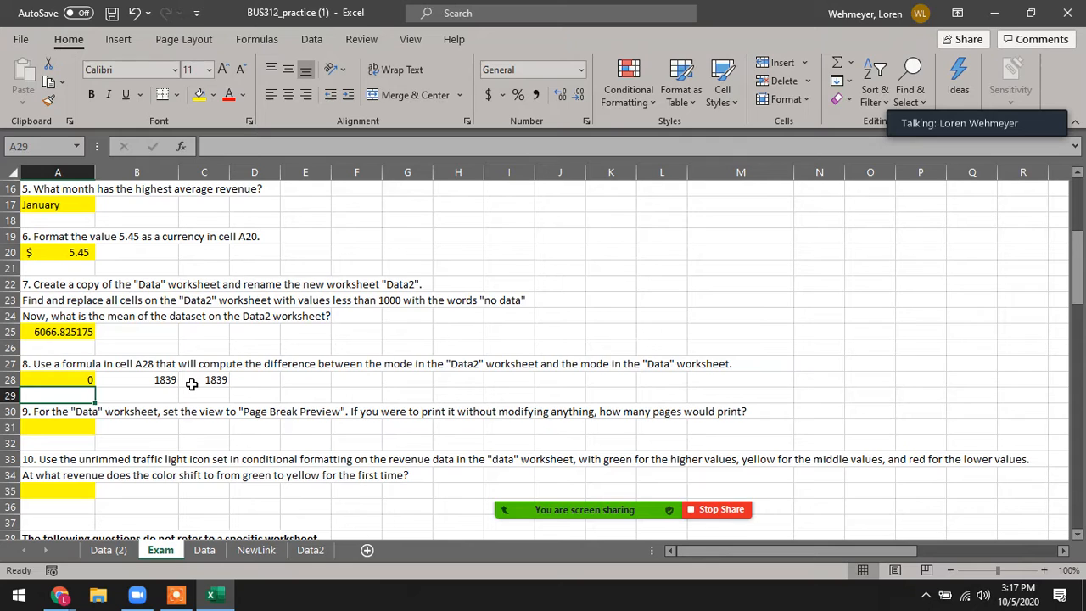
pyautogui.press('Up')
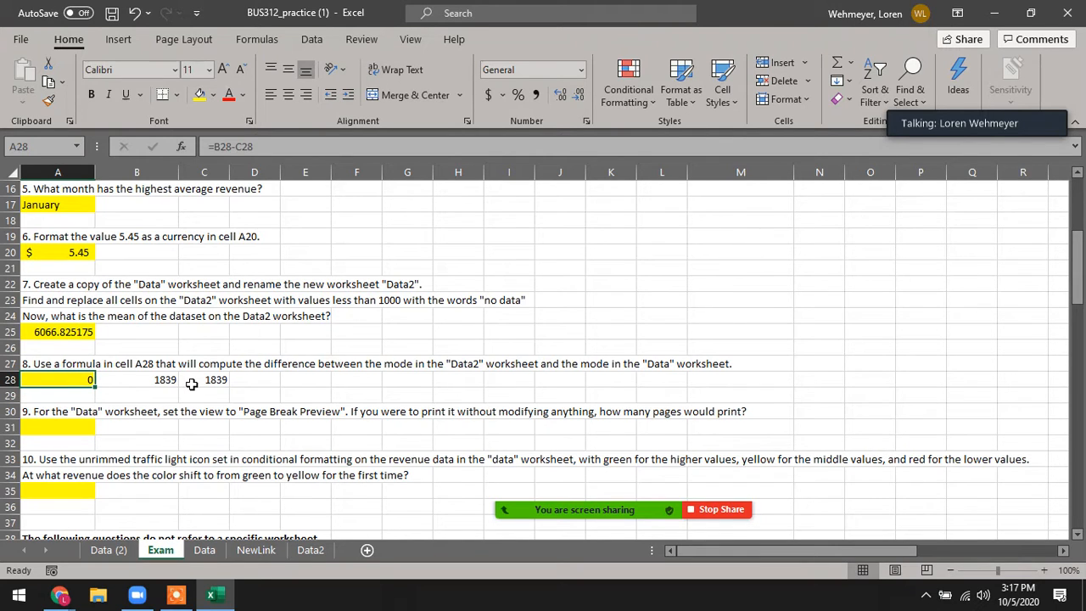
pyautogui.click(168, 382)
pyautogui.click(213, 382)
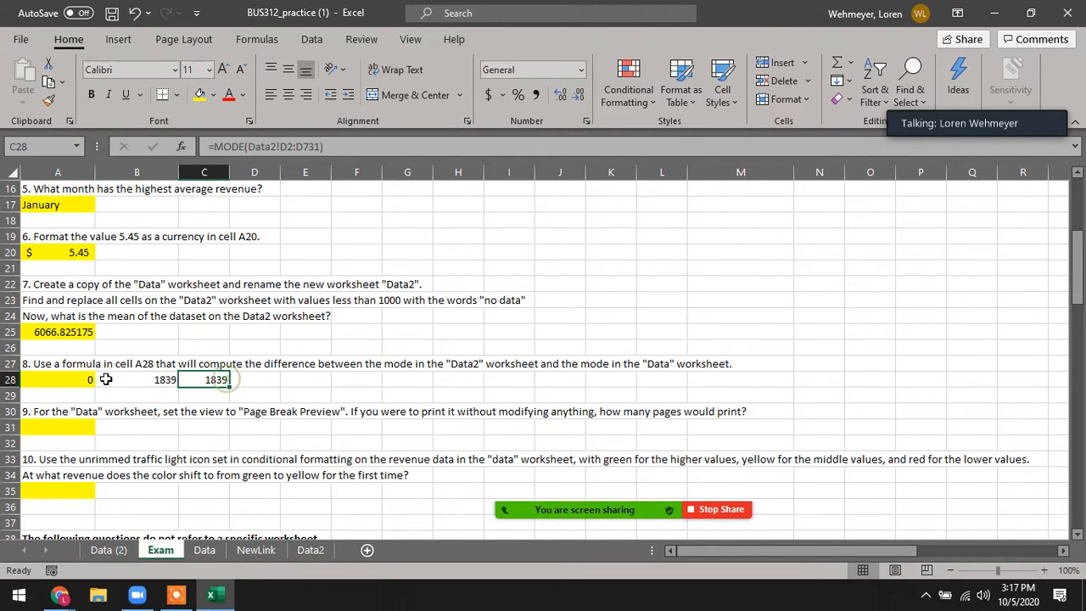
pyautogui.click(71, 380)
# Copy the MODE formula text from B28 and replace A28's formula with an equals sign, the copied text and -0.
pyautogui.click(157, 383)
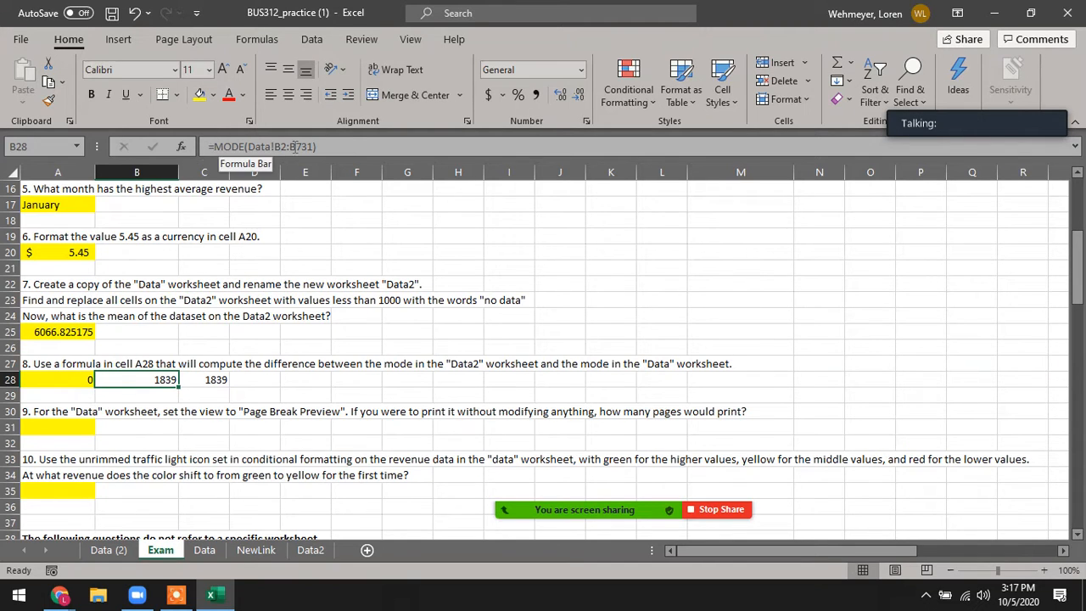
pyautogui.moveTo(315, 147); pyautogui.dragTo(173, 140)
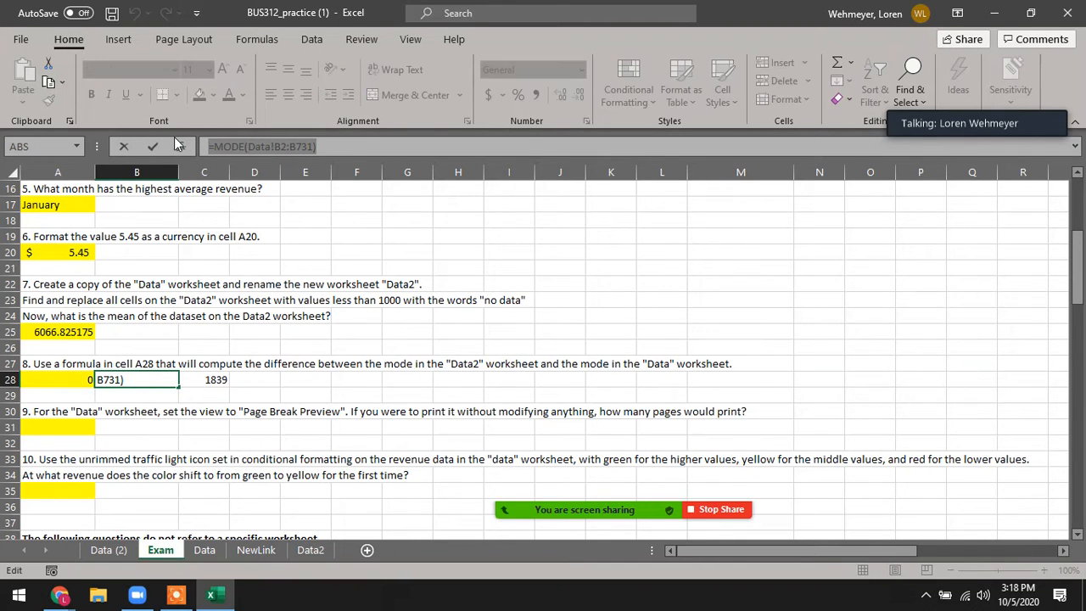
pyautogui.press('Return')
pyautogui.click(68, 371)
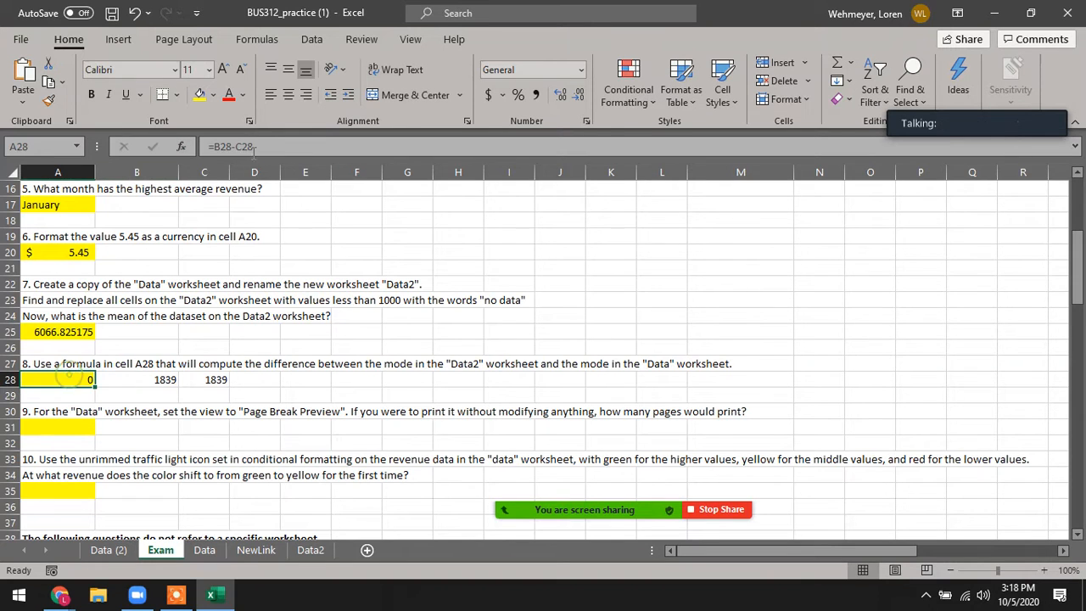
pyautogui.moveTo(255, 147); pyautogui.dragTo(175, 156)
pyautogui.write('=')
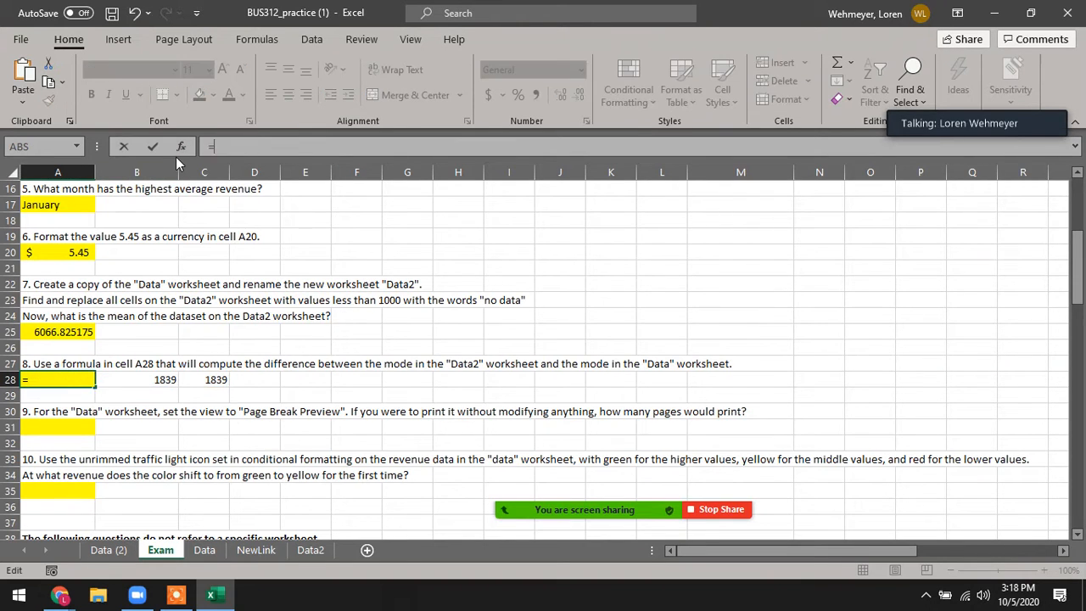
pyautogui.write('=MODE(Data!B2:B731)-')
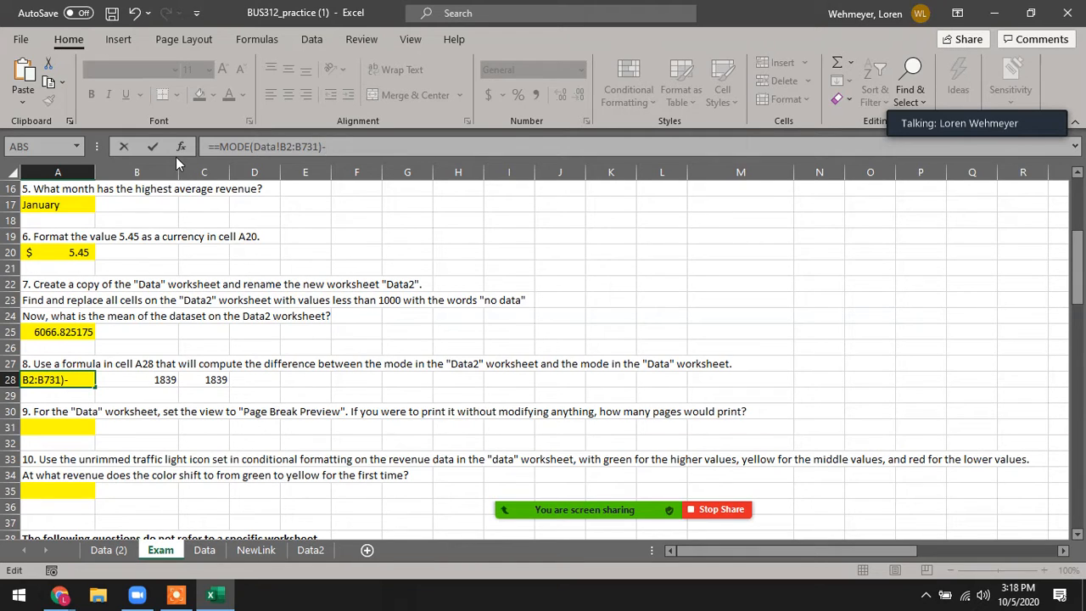
pyautogui.write('0')
pyautogui.press('Return')
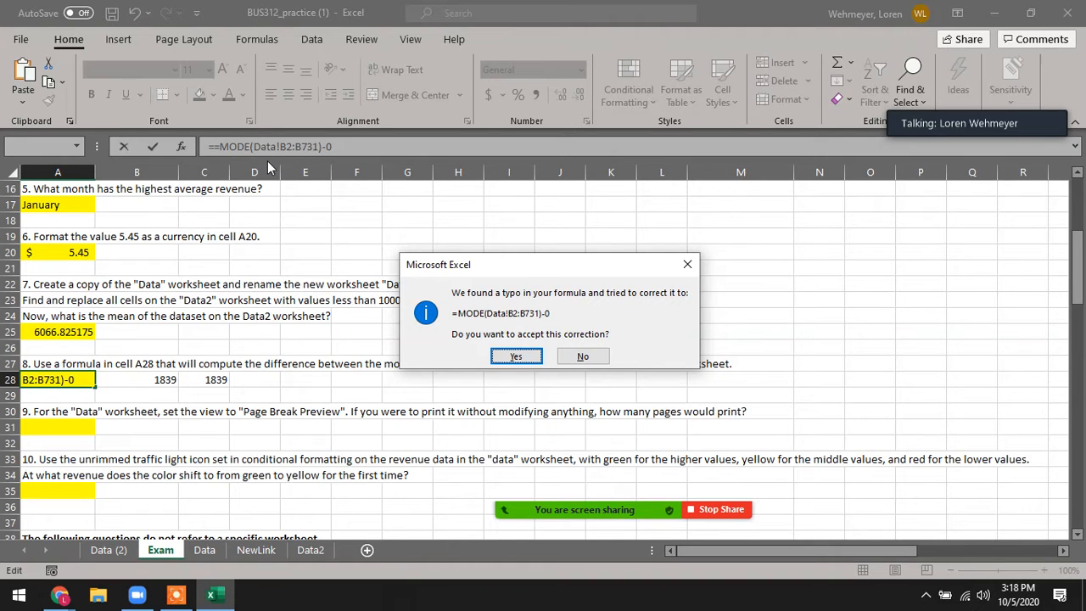
# Decline the suggested correction and remove the extra equals sign so A28 holds =MODE(Data!B2:B731)-0.
pyautogui.press('Escape')
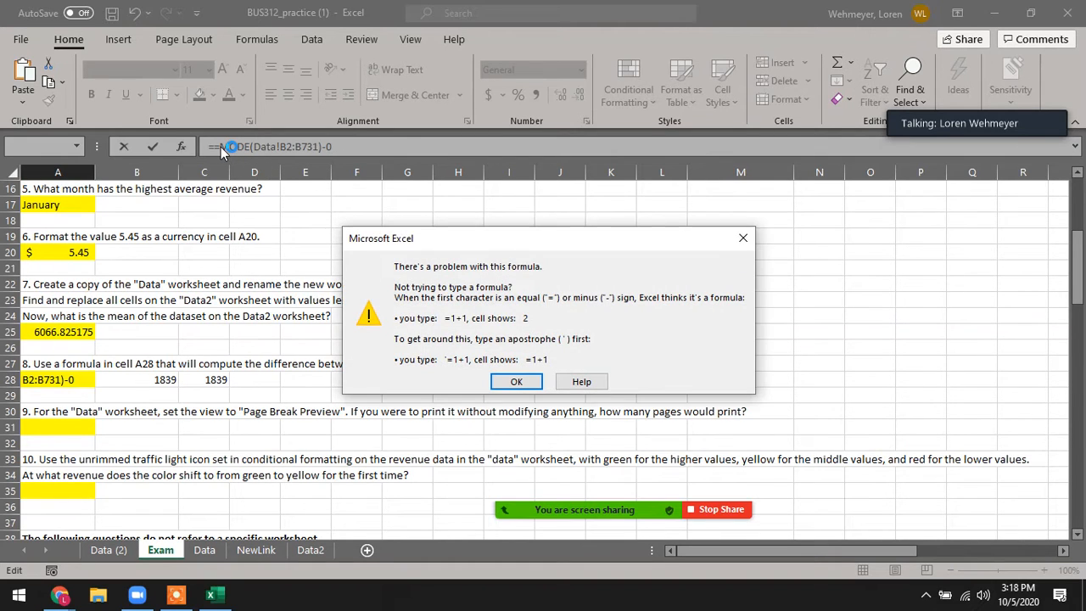
pyautogui.click(743, 241)
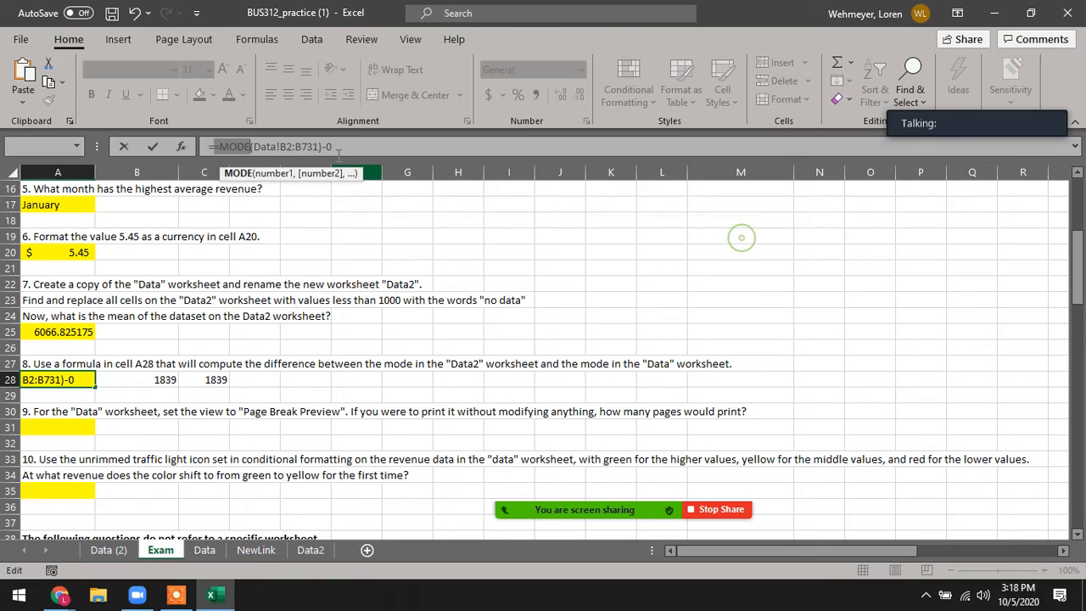
pyautogui.click(213, 149)
pyautogui.press('BackSpace')
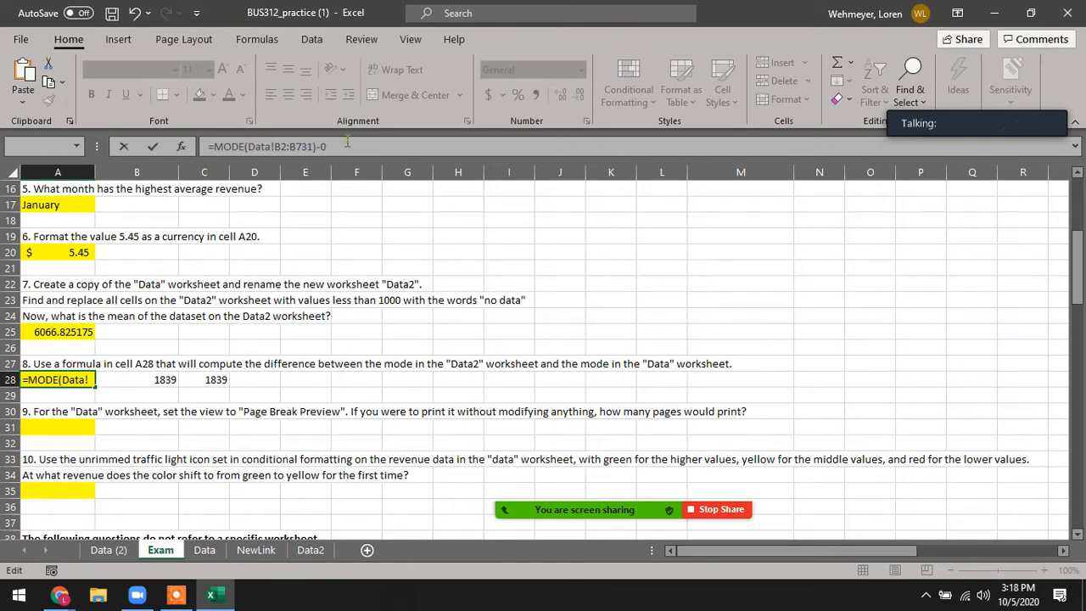
pyautogui.click(336, 146)
pyautogui.press('Return')
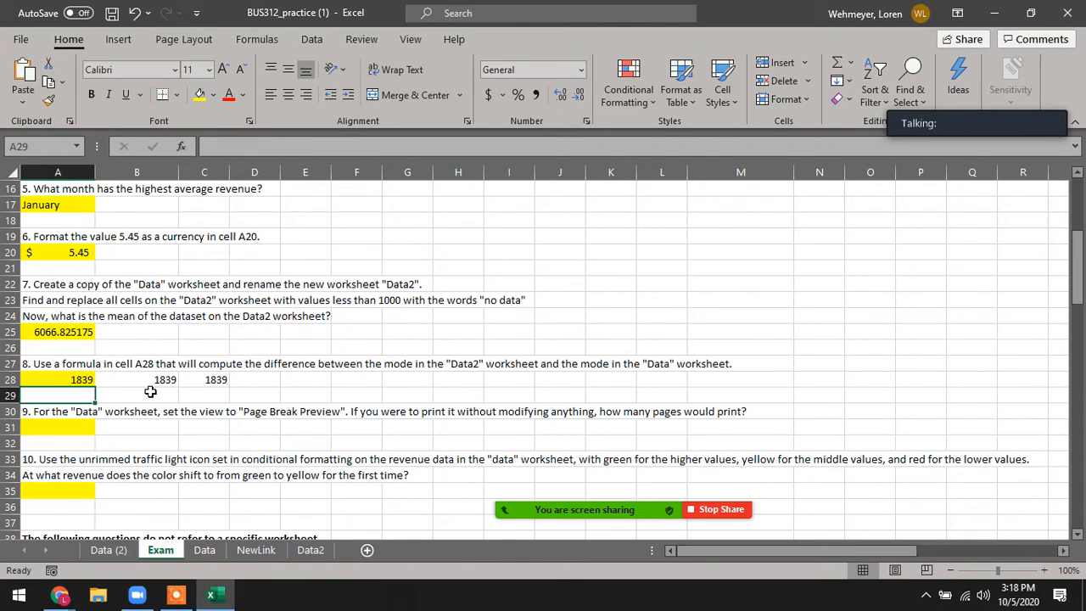
# Copy the MODE formula text from C28 and complete A28 as =MODE(Data!B2:B731)-MODE(Data2!D2:D731).
pyautogui.click(211, 379)
pyautogui.click(252, 146)
pyautogui.moveTo(345, 146); pyautogui.dragTo(214, 142)
pyautogui.hotkey('ctrl', 'c')
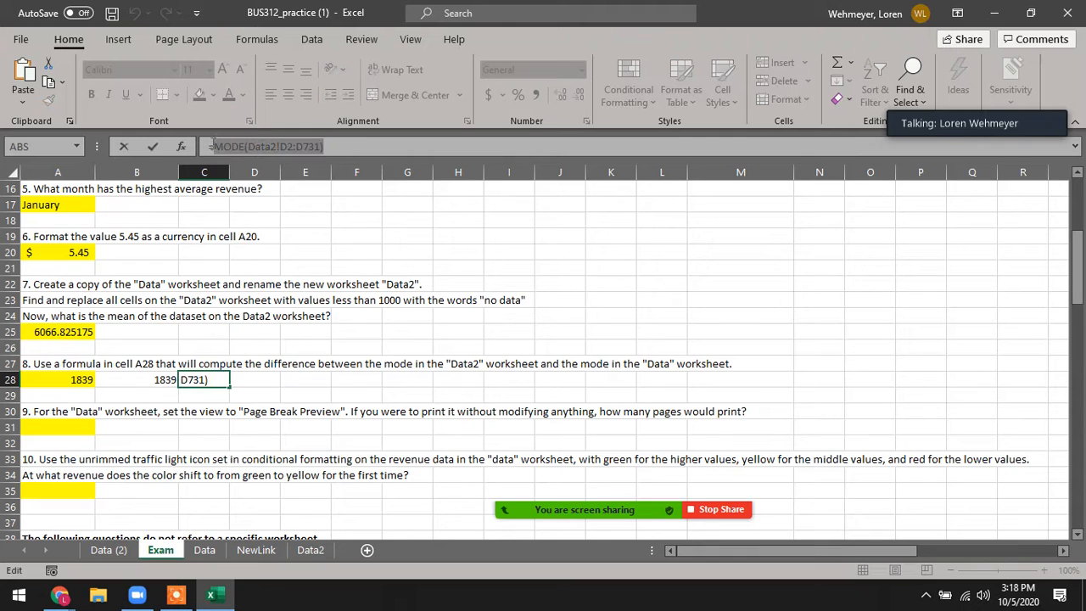
pyautogui.press('Escape')
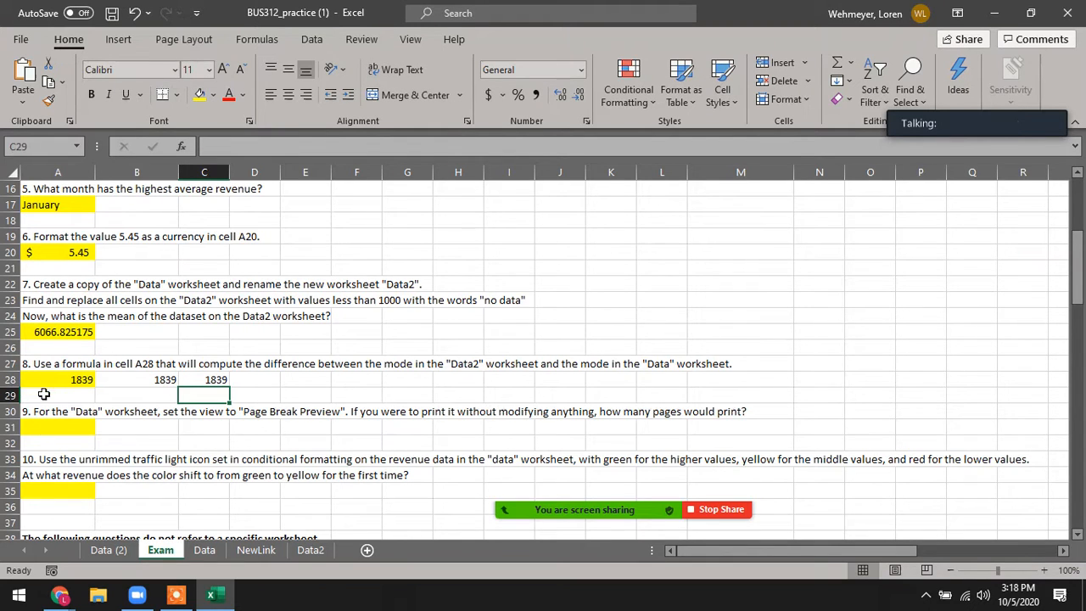
pyautogui.click(46, 380)
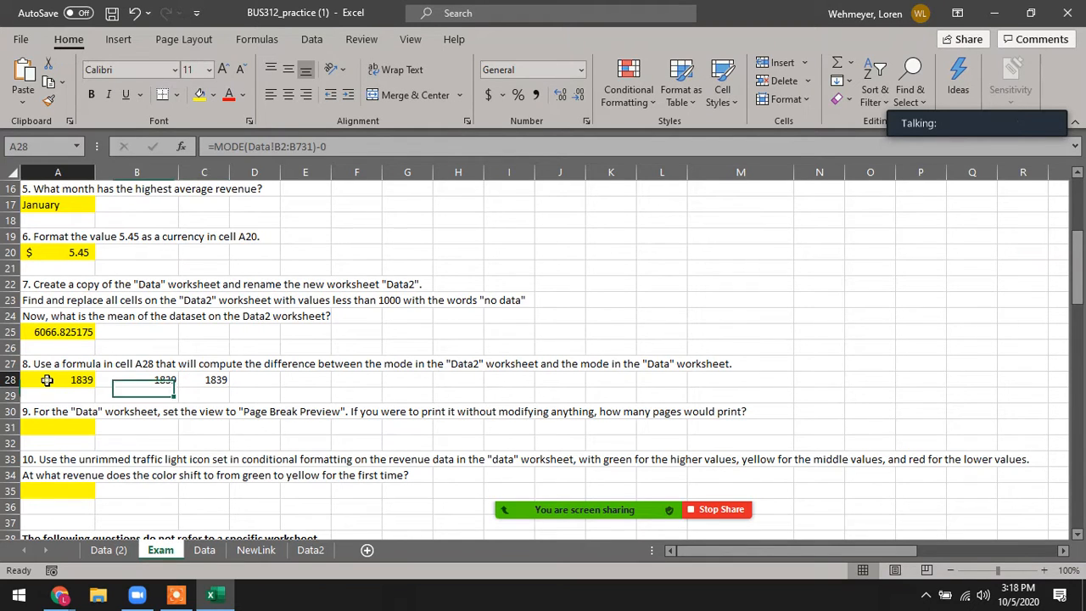
pyautogui.click(328, 146)
pyautogui.press('BackSpace')
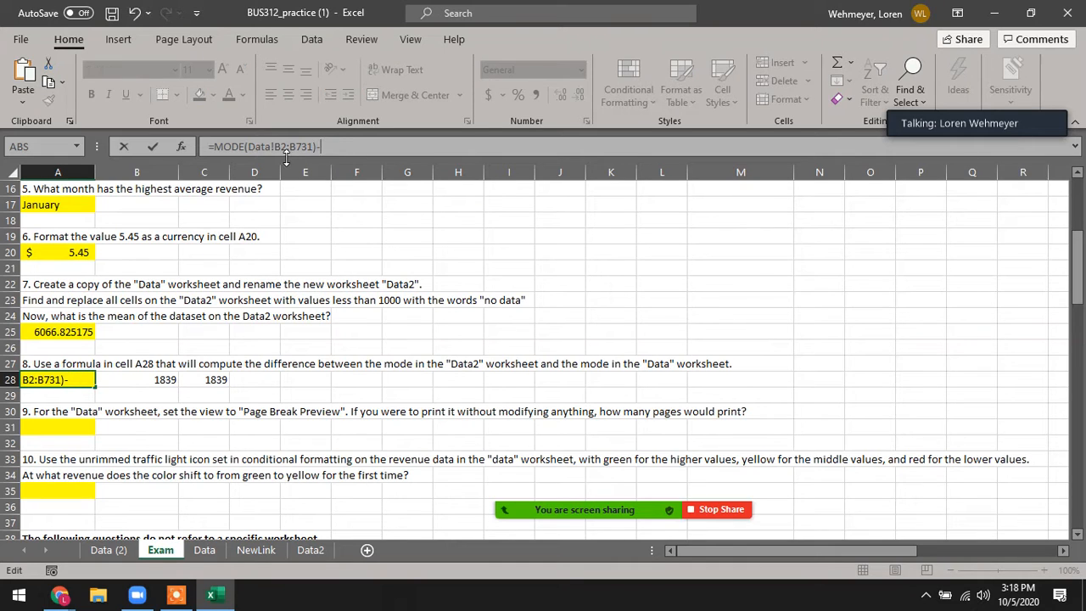
pyautogui.hotkey('ctrl', 'v')
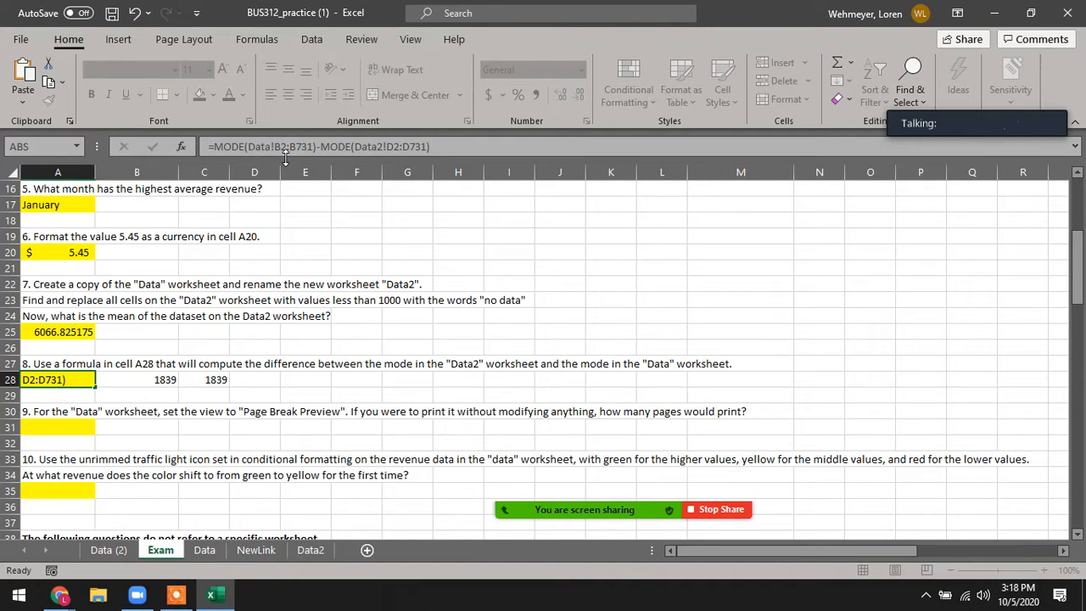
pyautogui.press('Return')
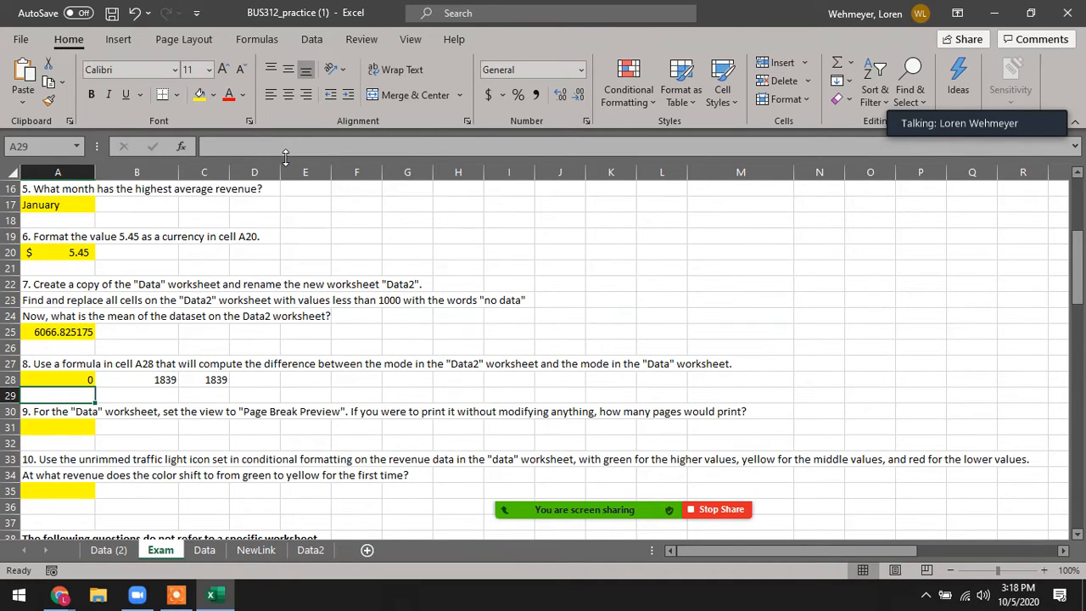
# Clear the helper mode formulas from cells B28 and C28, leaving only the combined formula in A28.
pyautogui.moveTo(158, 379); pyautogui.dragTo(216, 379)
pyautogui.click(55, 376)
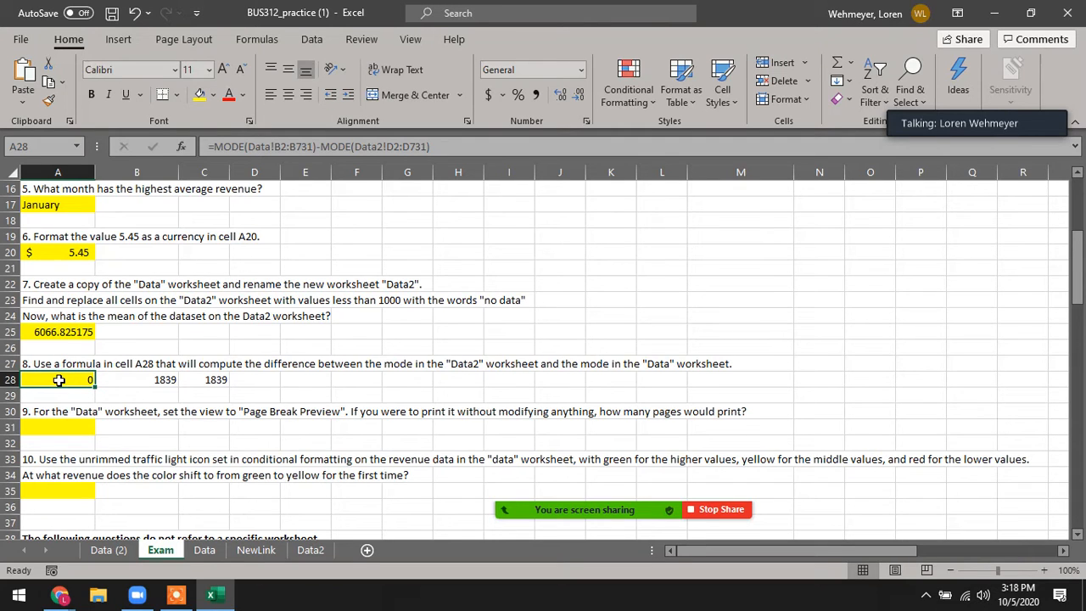
pyautogui.moveTo(152, 379); pyautogui.dragTo(195, 381)
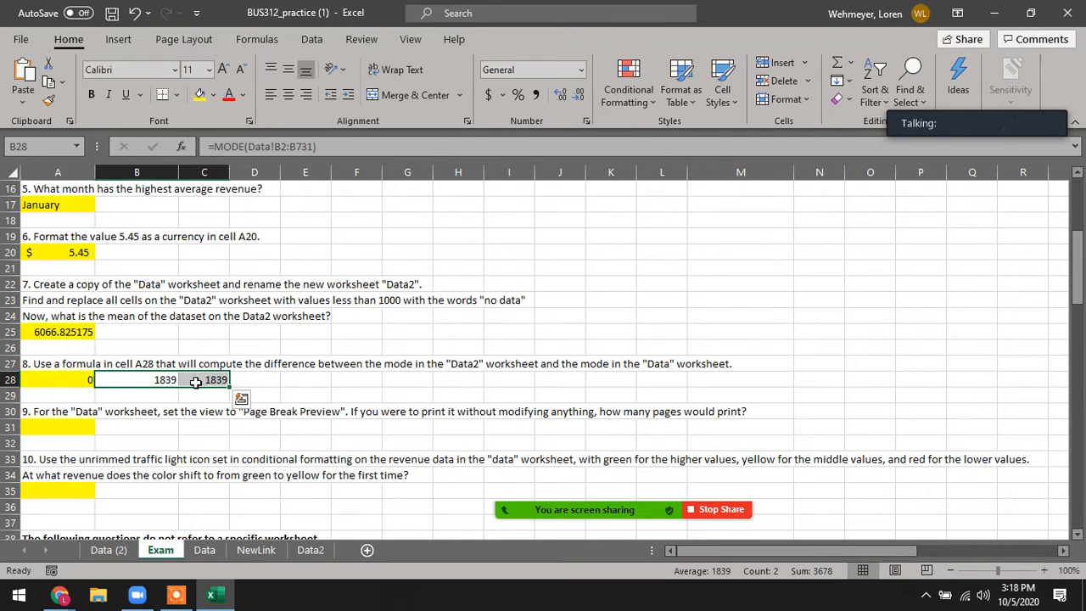
pyautogui.press('Delete')
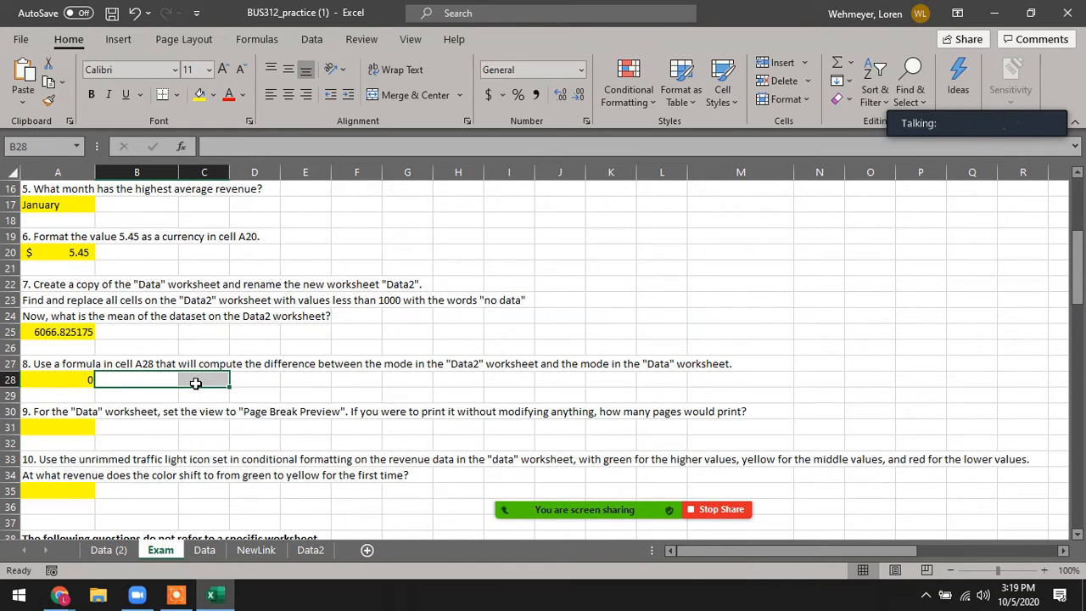
# Set the Data worksheet to Page Break Preview for question 9.
pyautogui.click(69, 425)
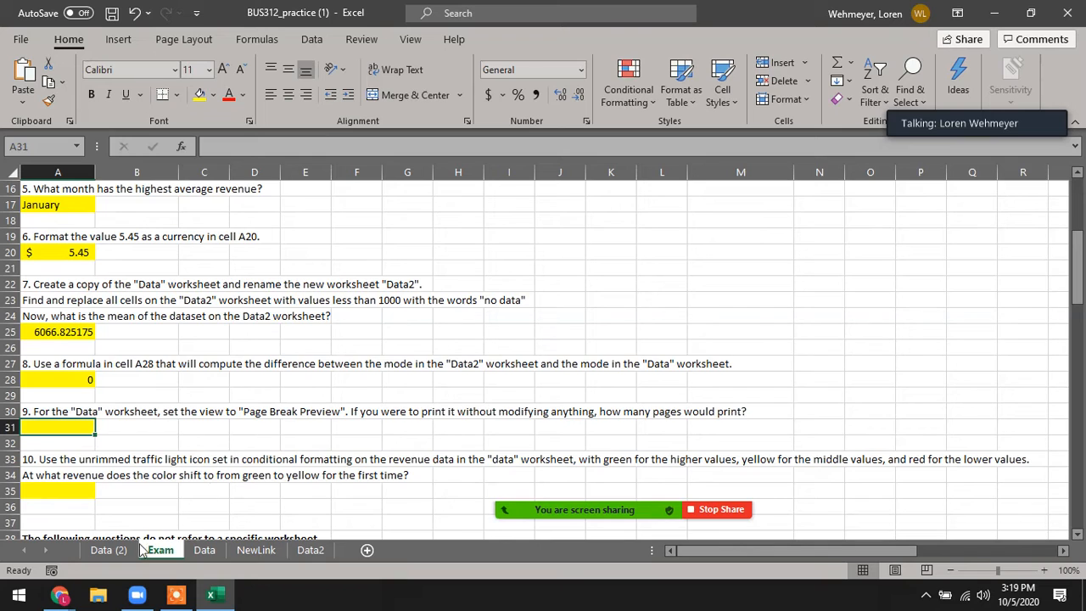
pyautogui.click(203, 549)
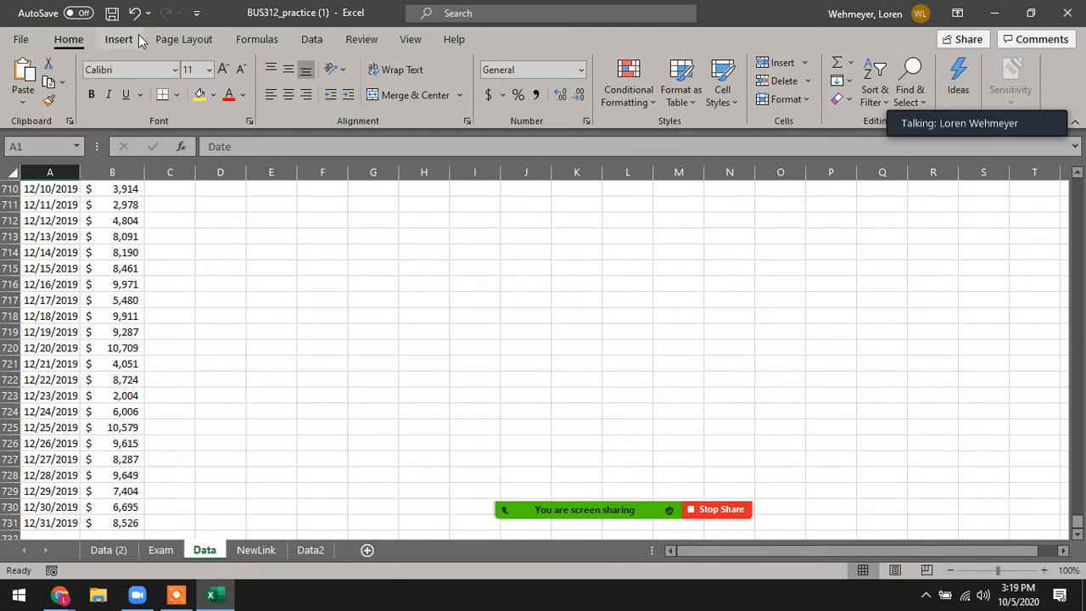
pyautogui.click(410, 41)
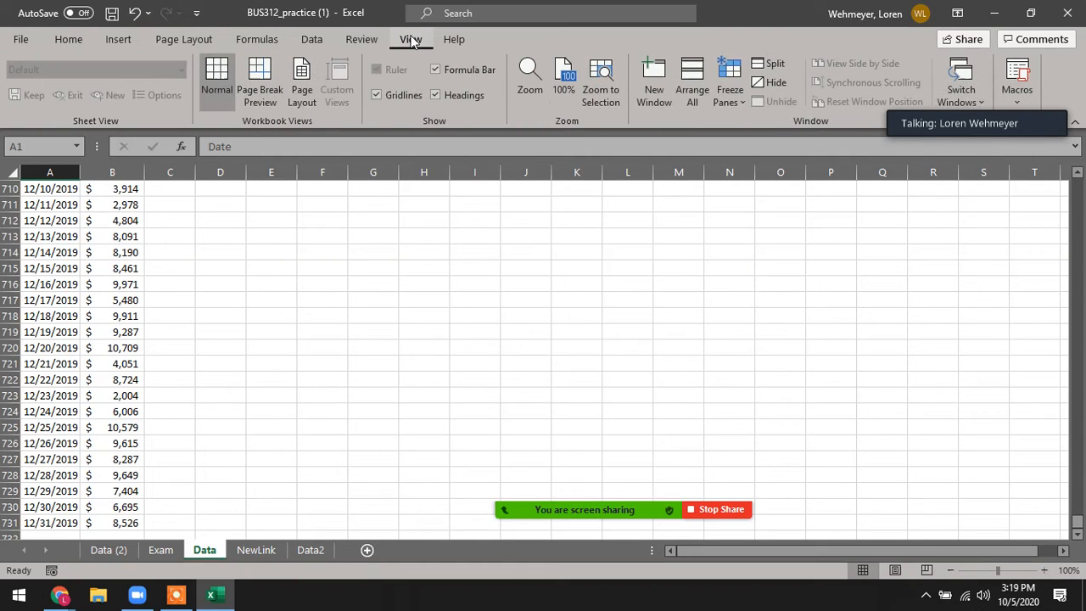
pyautogui.click(264, 95)
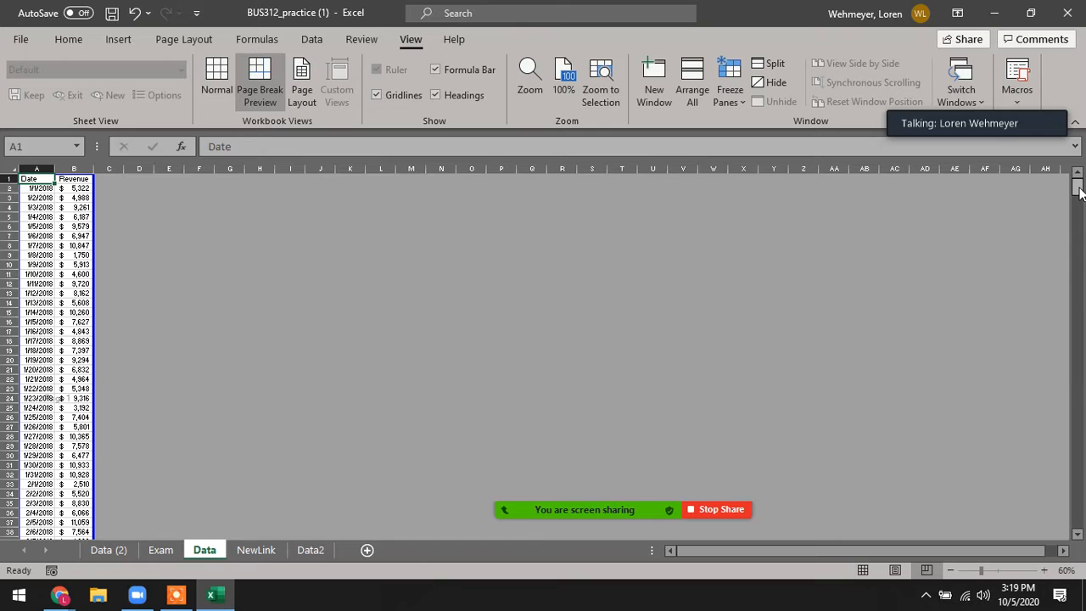
# Check the number of the last page on the Data worksheet and enter 16 in Exam cell A31.
pyautogui.moveTo(1079, 191); pyautogui.dragTo(1014, 540)
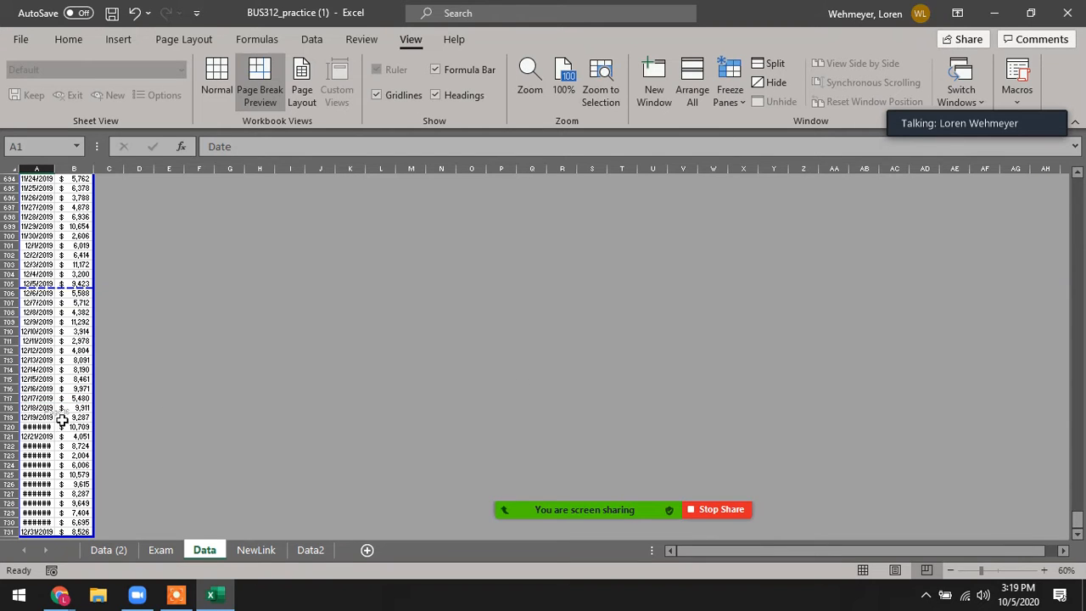
pyautogui.scroll(7, 60, 417)
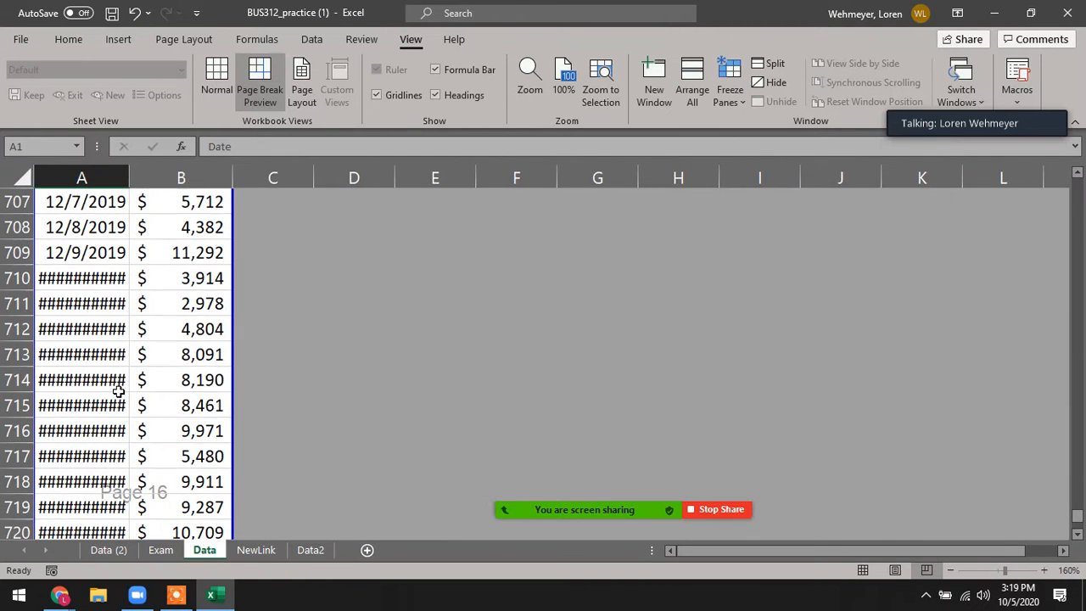
pyautogui.scroll(-6, 294, 368)
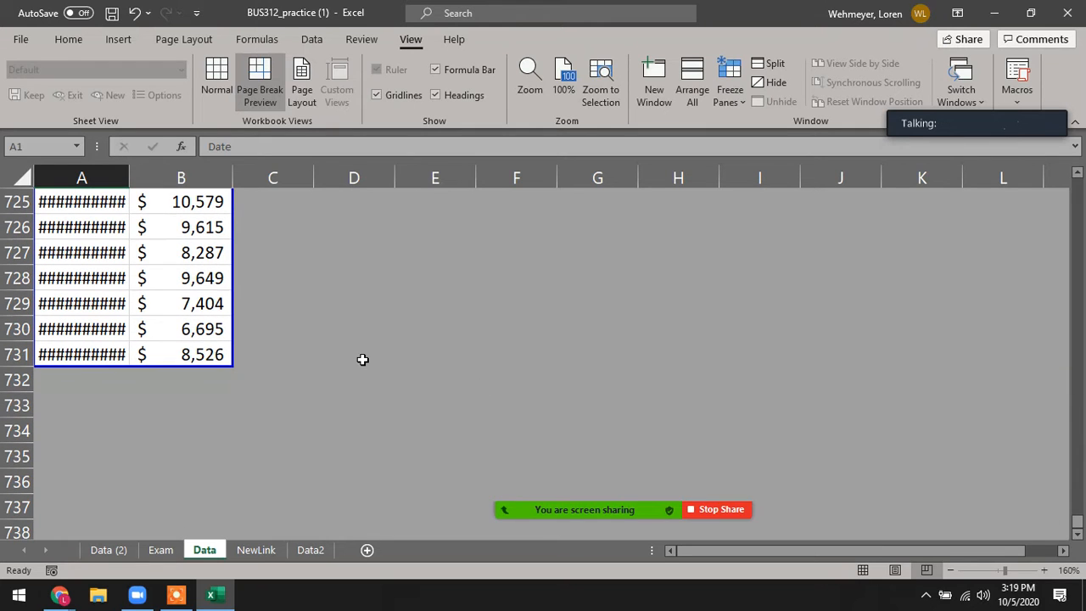
pyautogui.scroll(4, 356, 360)
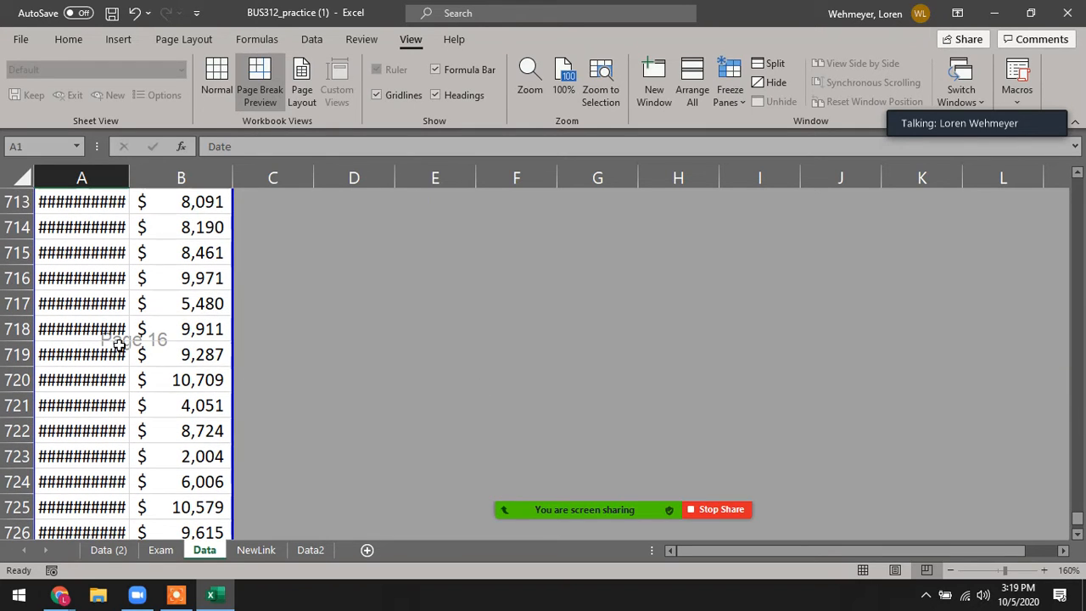
pyautogui.scroll(4, 157, 351)
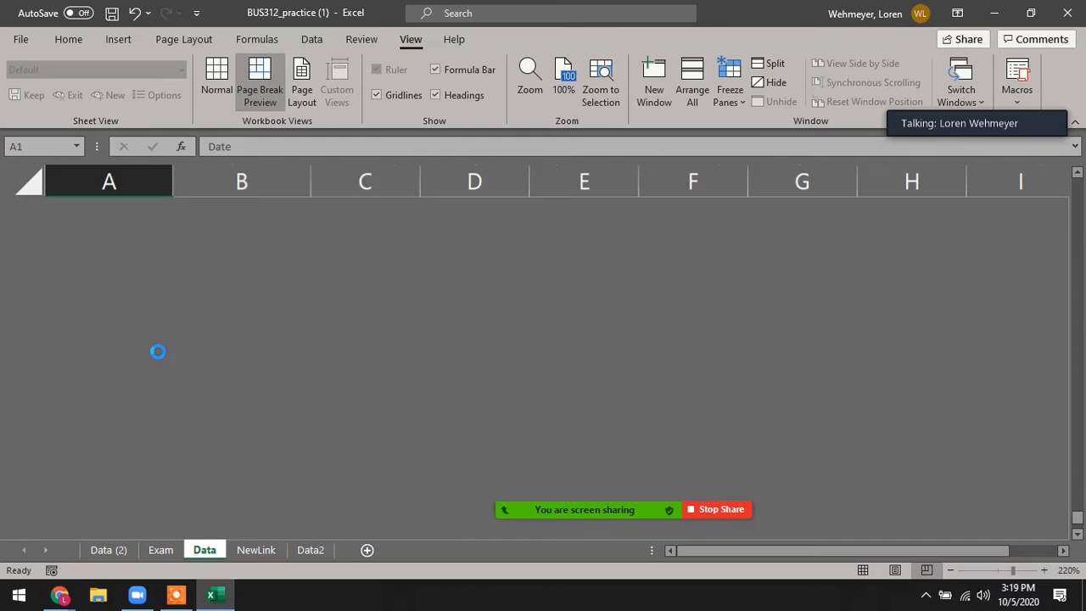
pyautogui.scroll(2, 158, 351)
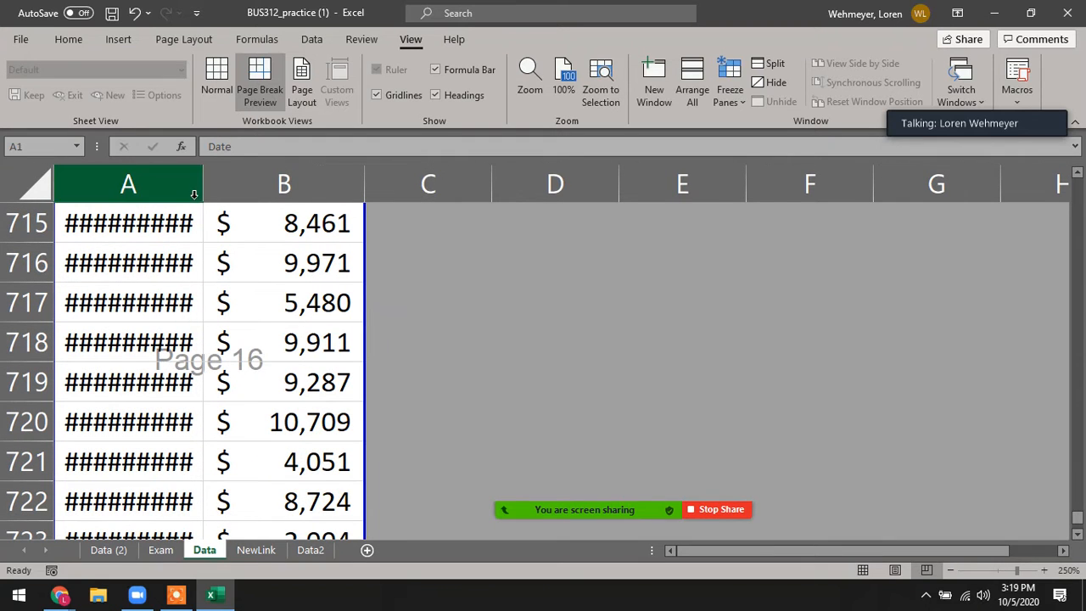
pyautogui.click(119, 552)
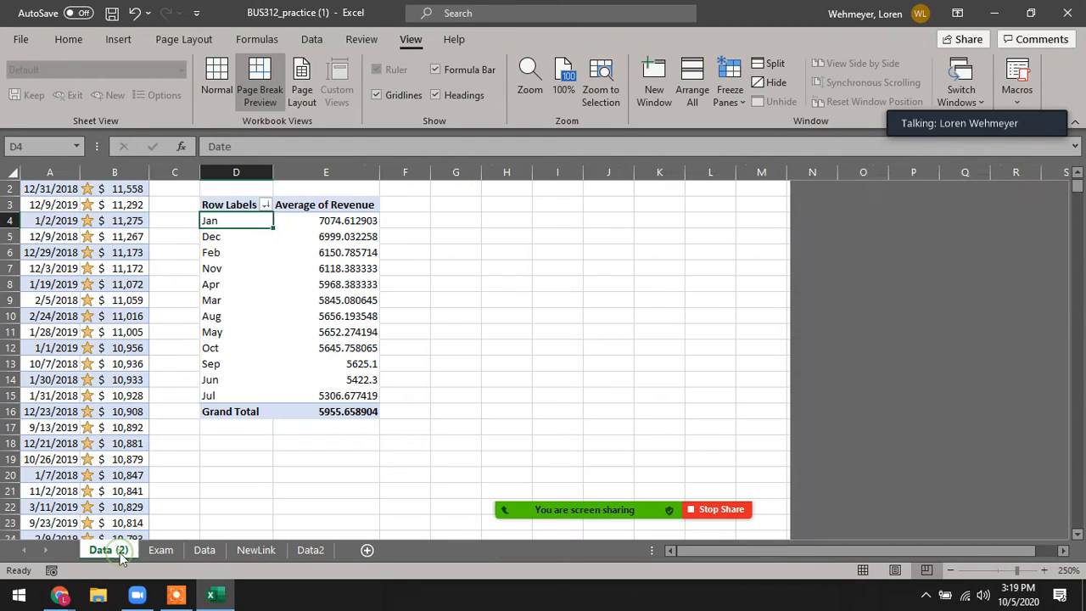
pyautogui.click(168, 549)
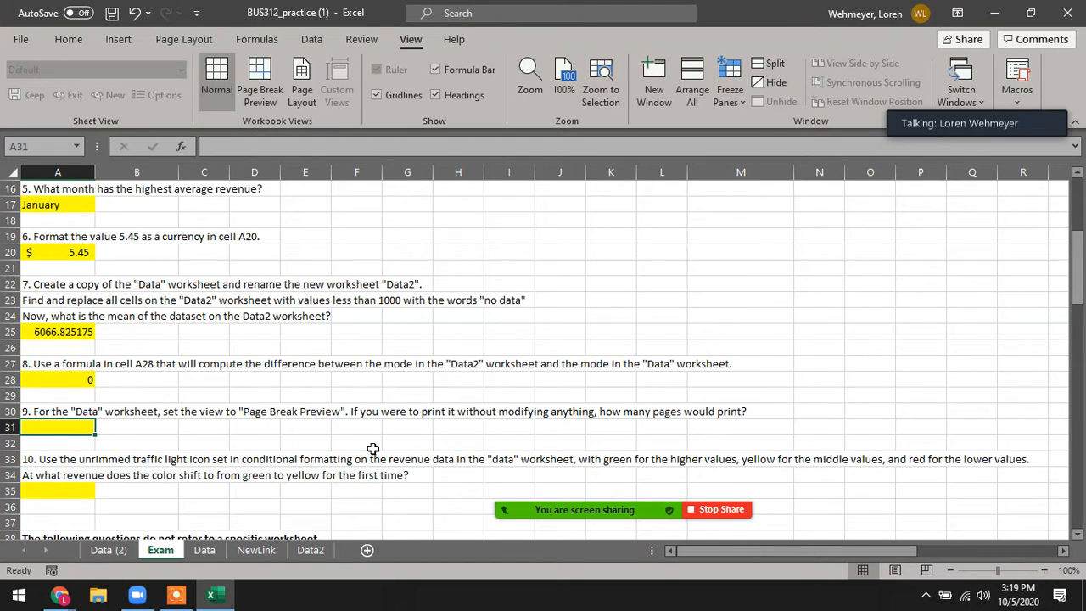
pyautogui.write('16')
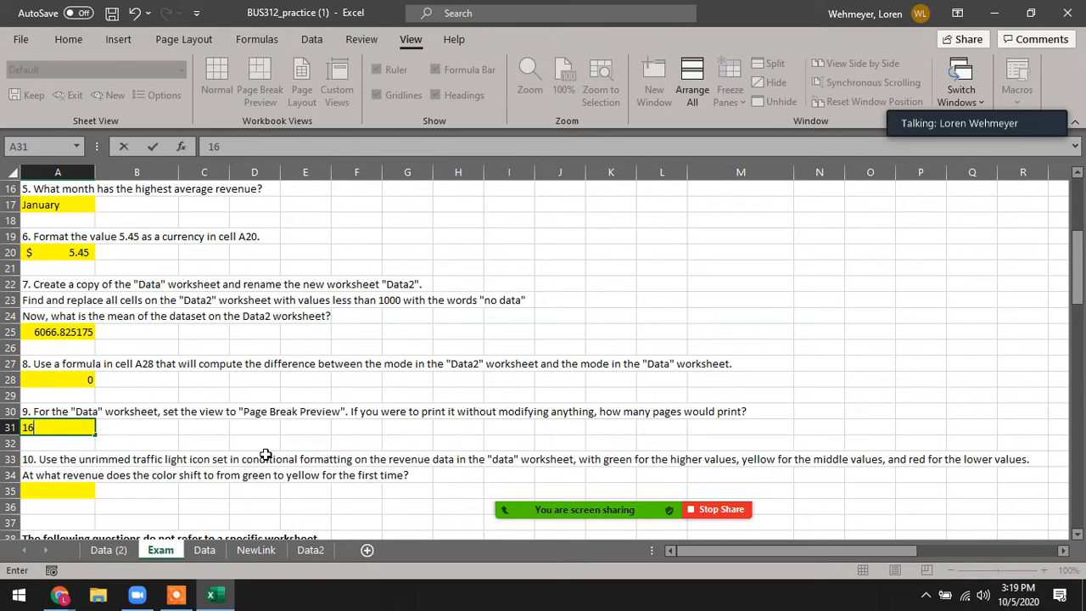
pyautogui.click(134, 424)
# Review question 10 on the Exam sheet and return the Data worksheet to Normal view.
pyautogui.scroll(-1, 280, 325)
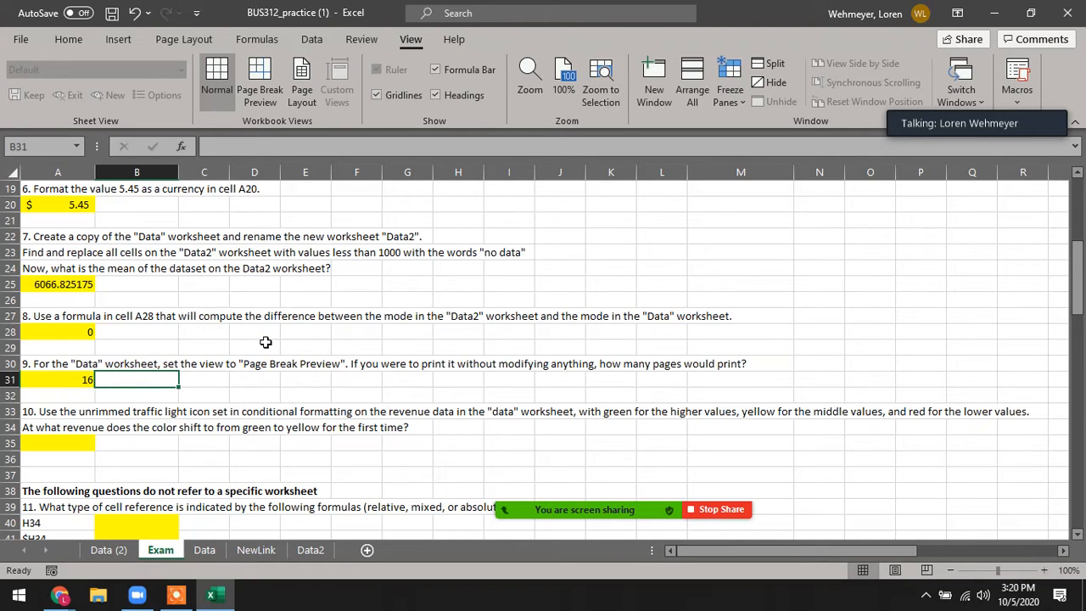
pyautogui.scroll(-4, 263, 348)
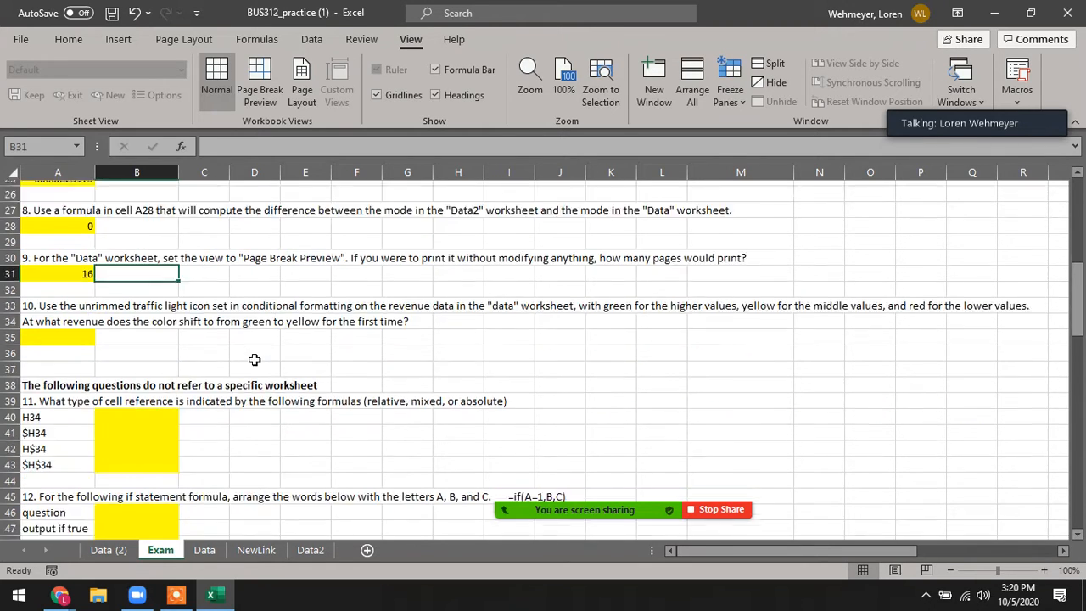
pyautogui.click(68, 247)
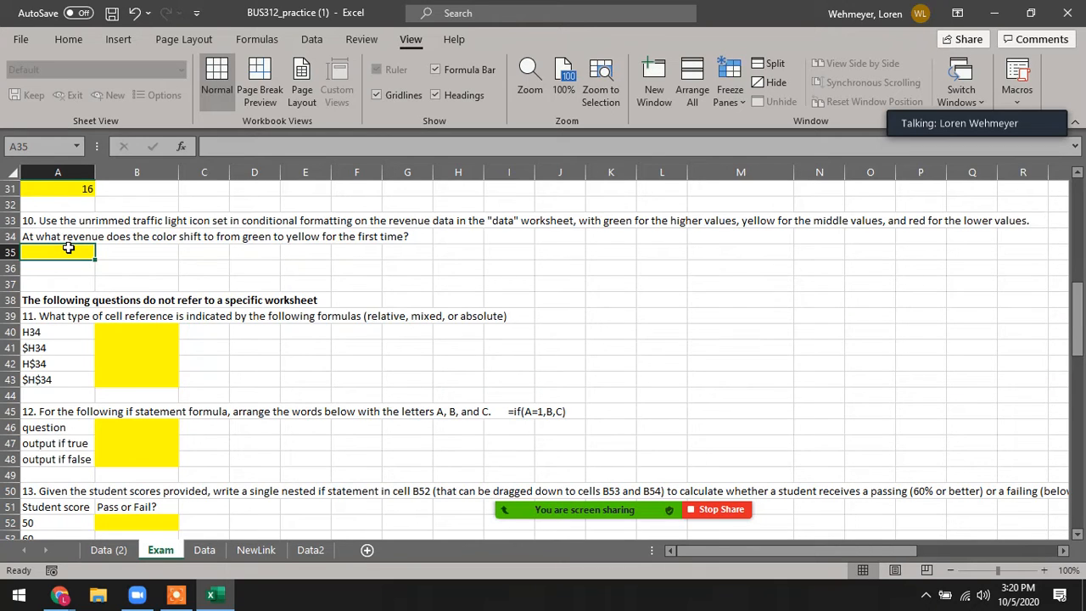
pyautogui.click(210, 551)
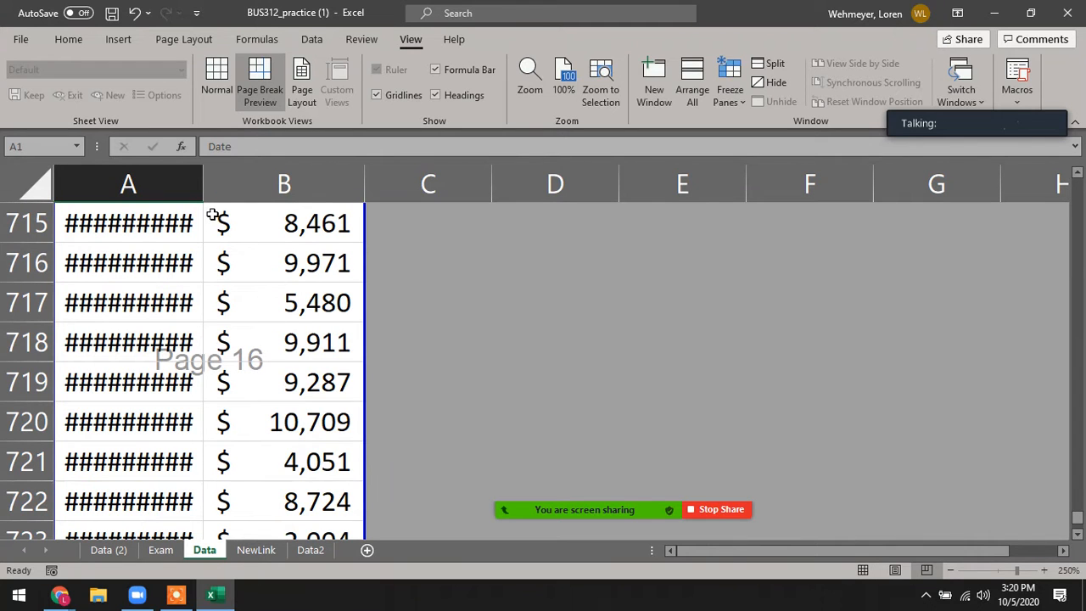
pyautogui.keyDown('ctrl'); pyautogui.scroll(-4, 290, 292); pyautogui.keyUp('ctrl')
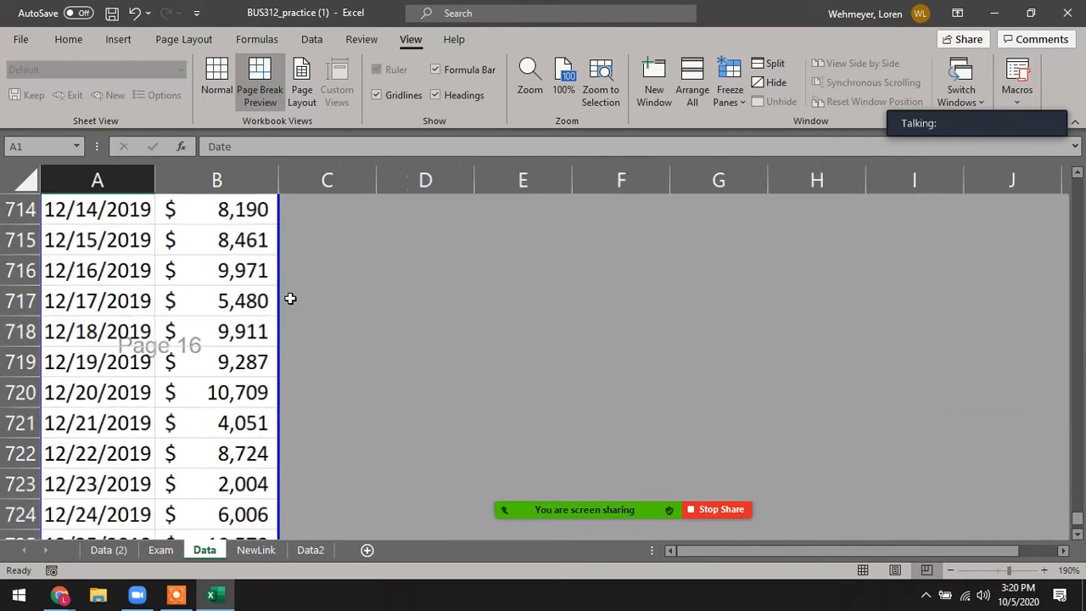
pyautogui.scroll(-1, 290, 298)
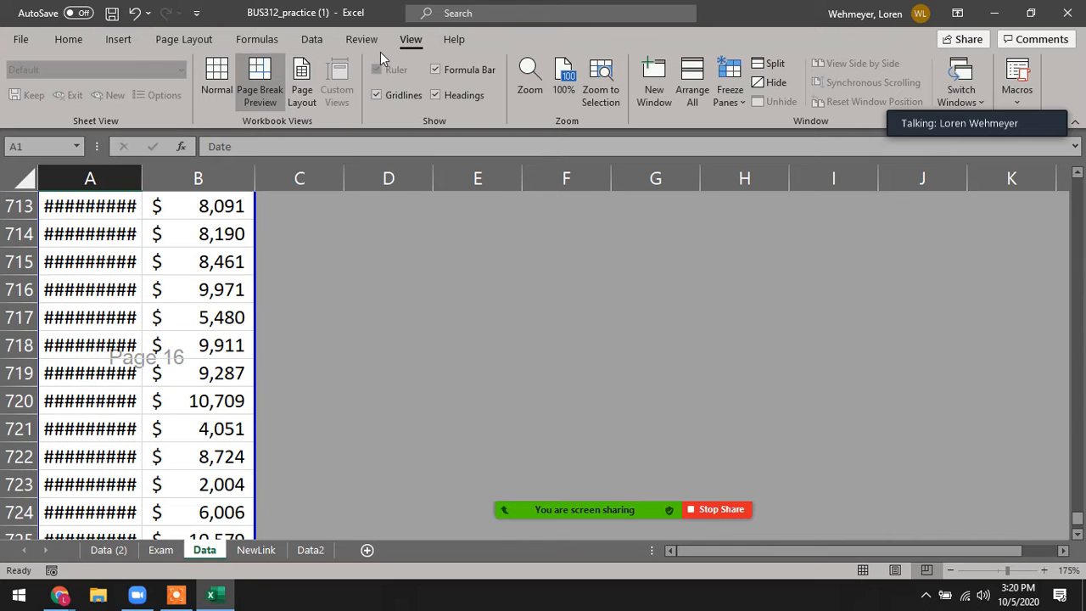
pyautogui.click(223, 80)
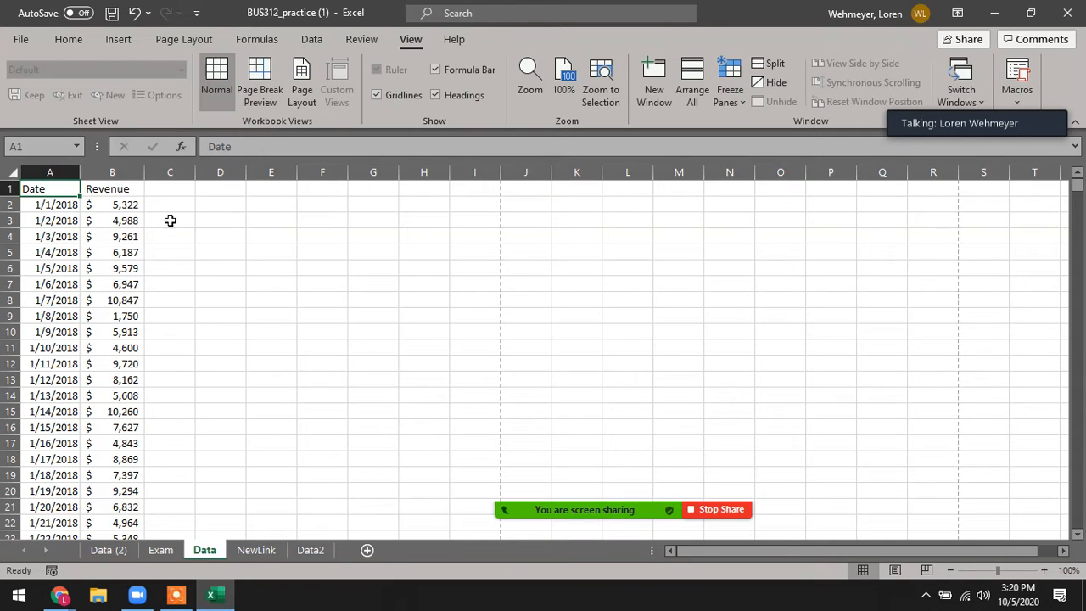
# Apply the unrimmed three traffic lights icon set to the revenue values in B2:B731 of the Data sheet.
pyautogui.click(111, 204)
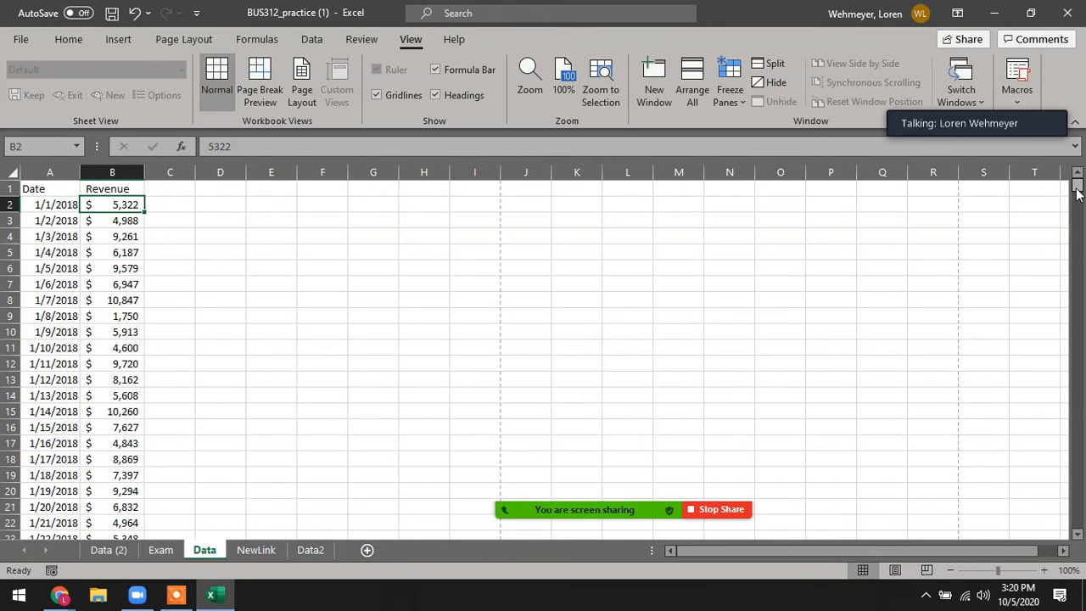
pyautogui.moveTo(1043, 604); pyautogui.dragTo(1051, 586)
pyautogui.scroll(-3, 286, 510)
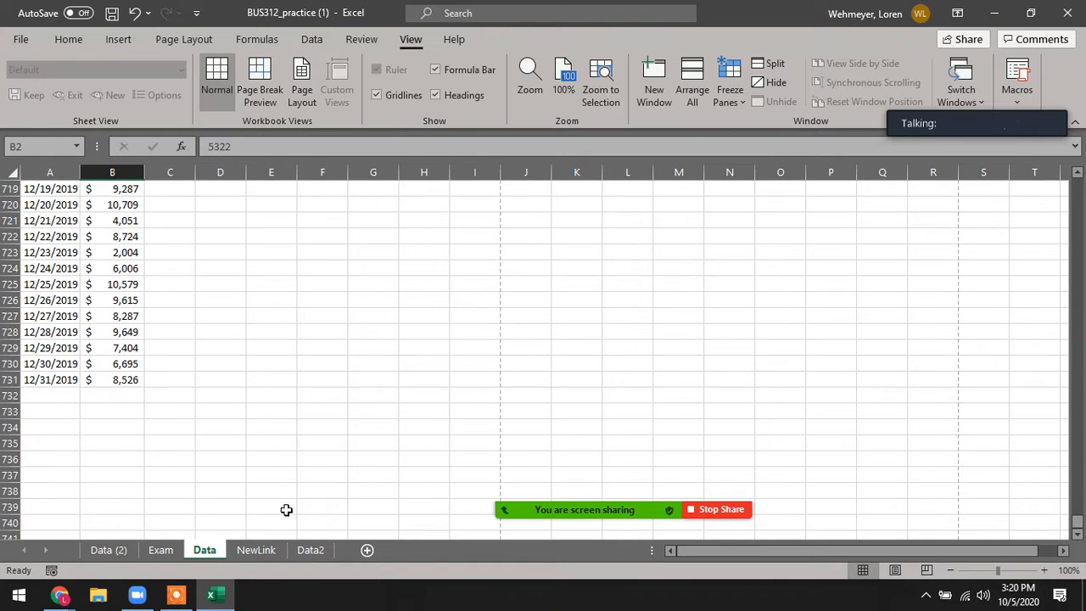
pyautogui.keyDown('shift'); pyautogui.click(125, 380); pyautogui.keyUp('shift')
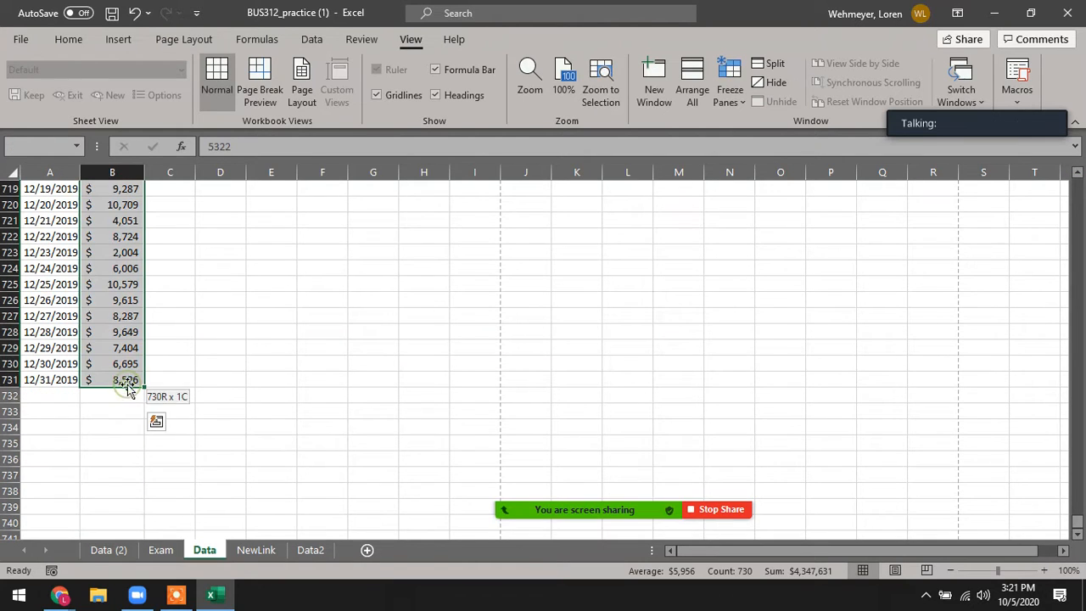
pyautogui.click(71, 39)
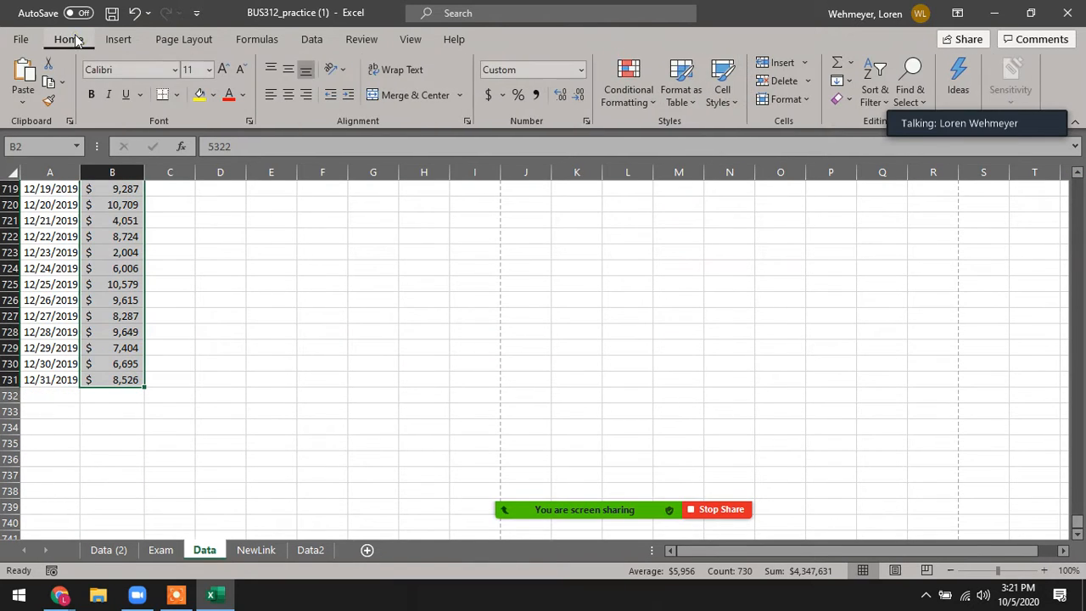
pyautogui.click(640, 99)
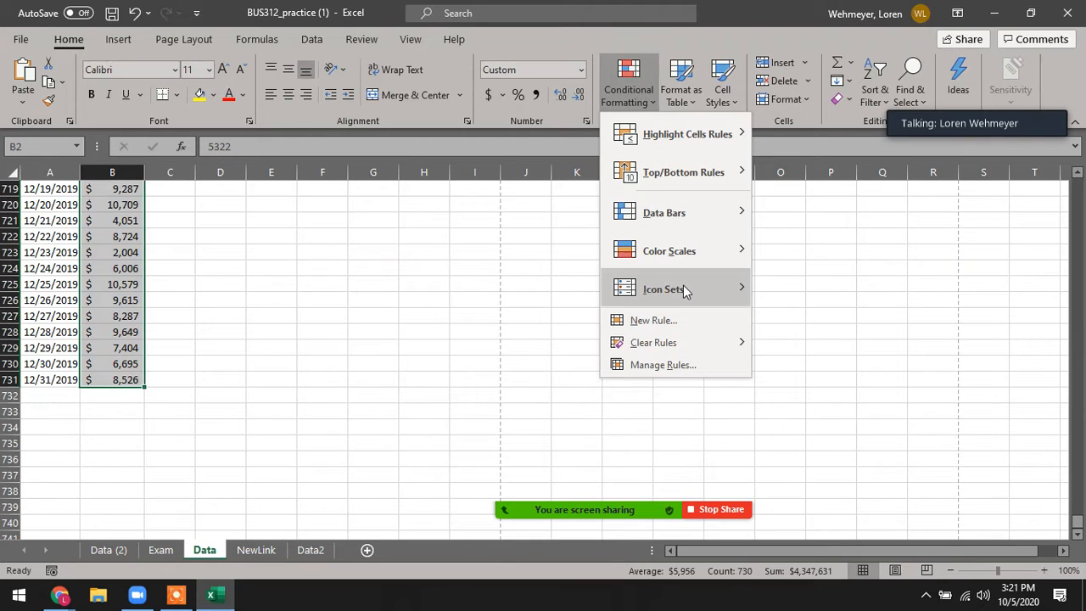
pyautogui.moveTo(684, 288)
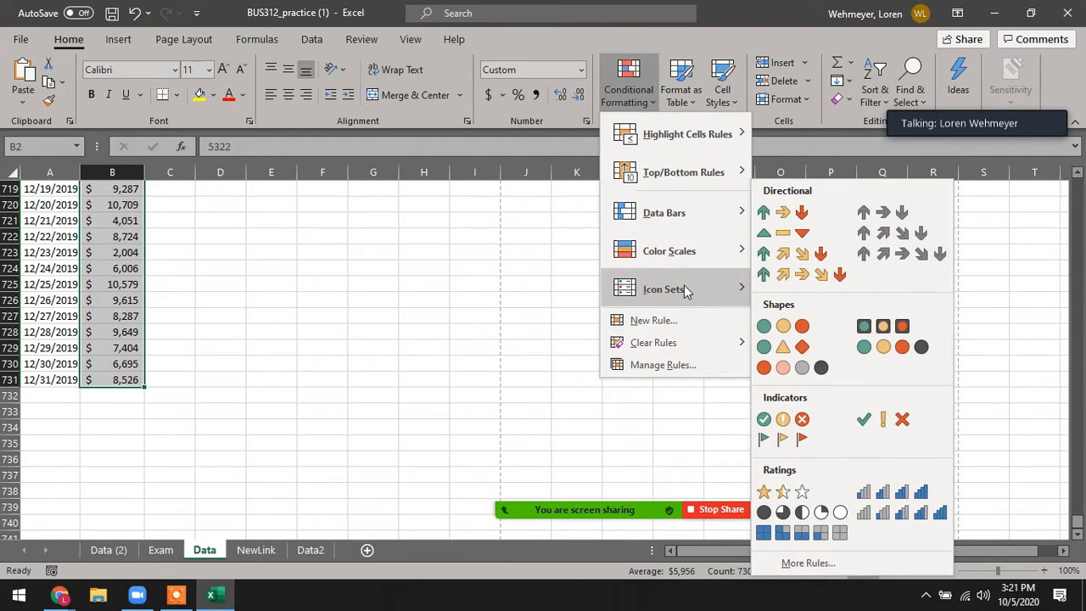
pyautogui.click(800, 326)
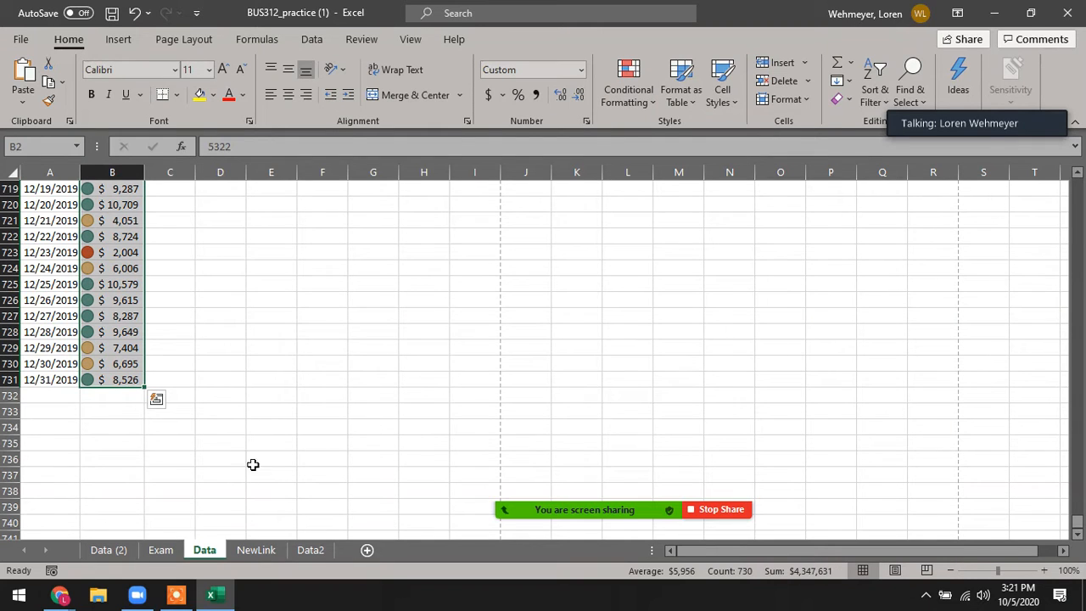
# Reread question 10 and sort the Data sheet by Revenue from smallest to largest, expanding the selection to include the dates.
pyautogui.click(162, 550)
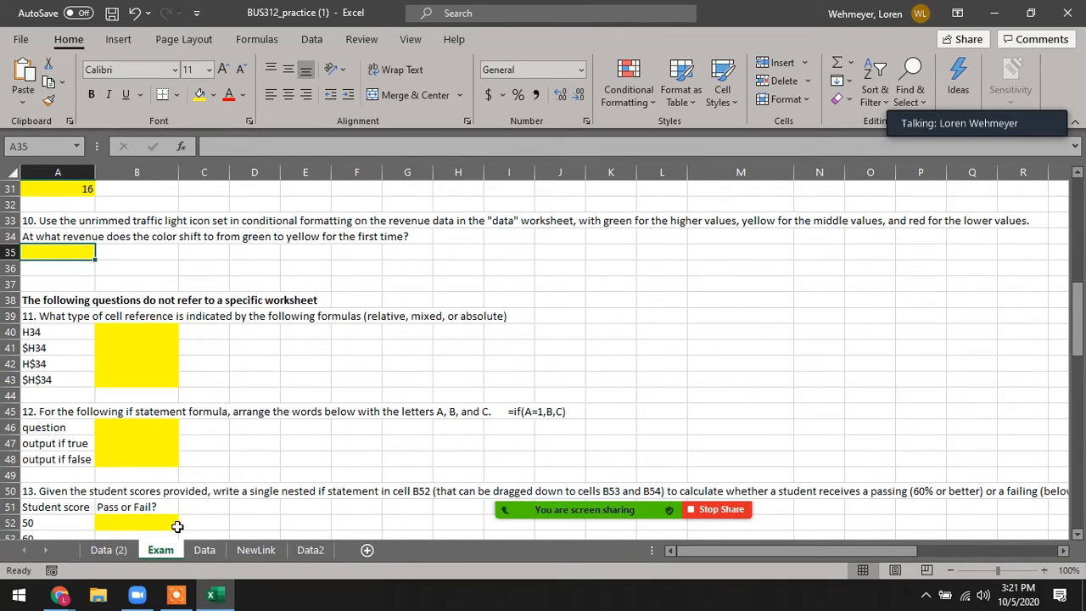
pyautogui.click(205, 550)
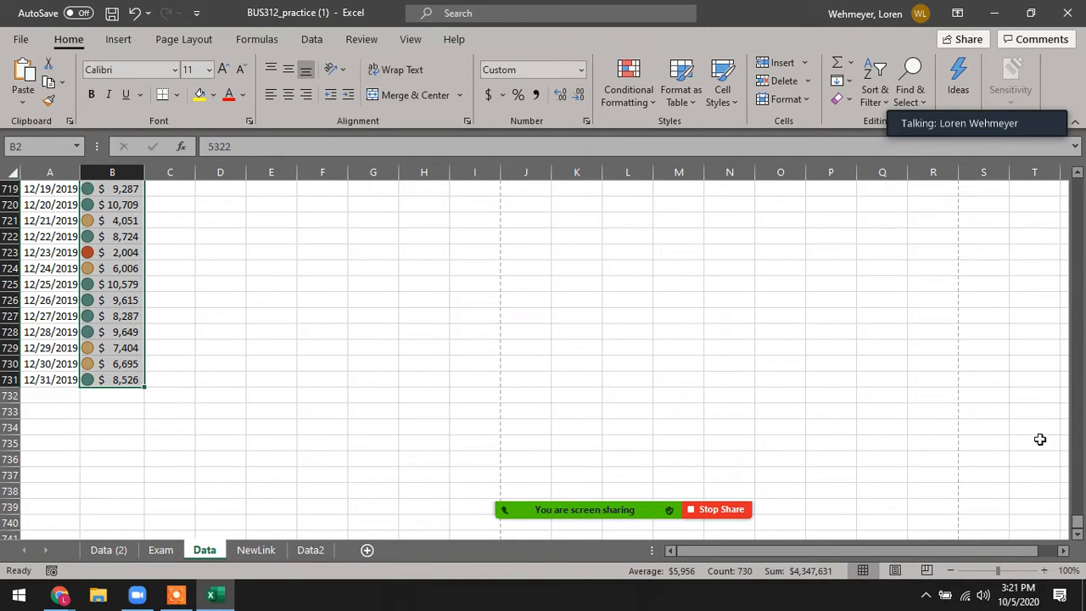
pyautogui.click(160, 550)
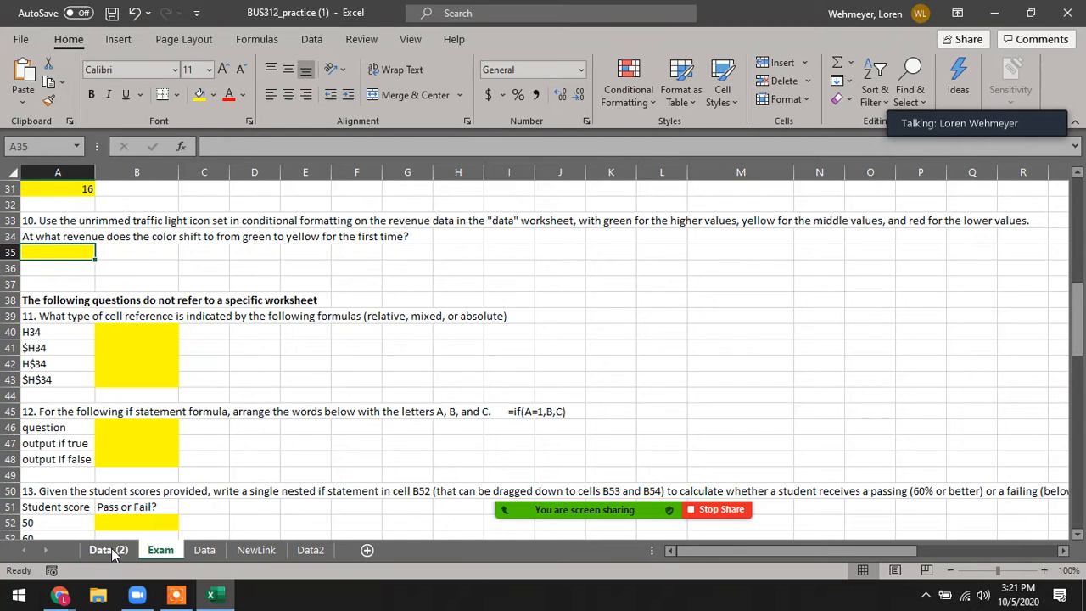
pyautogui.click(203, 550)
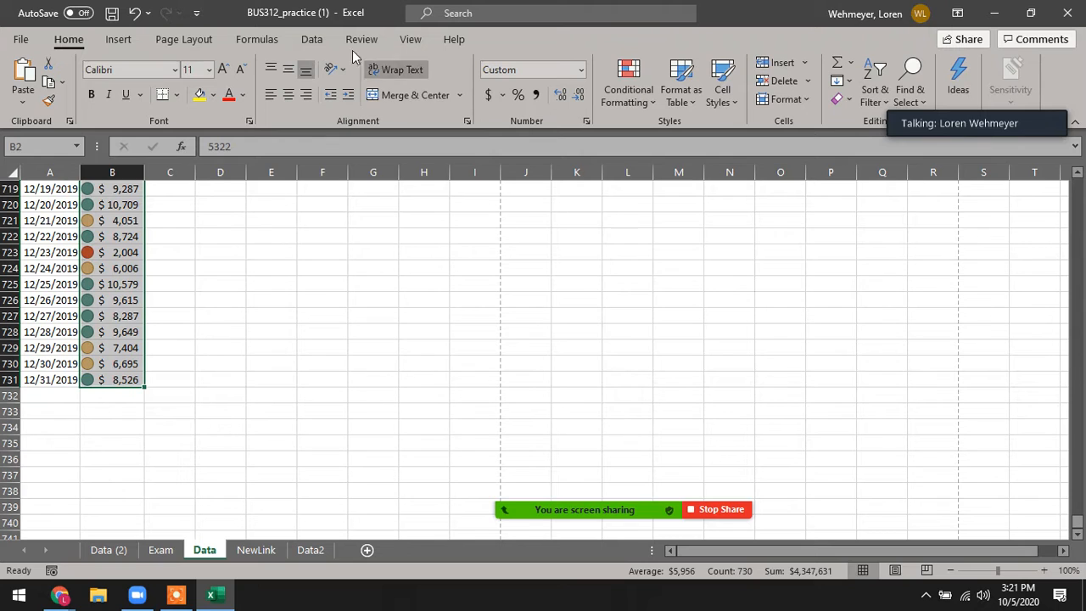
pyautogui.click(310, 40)
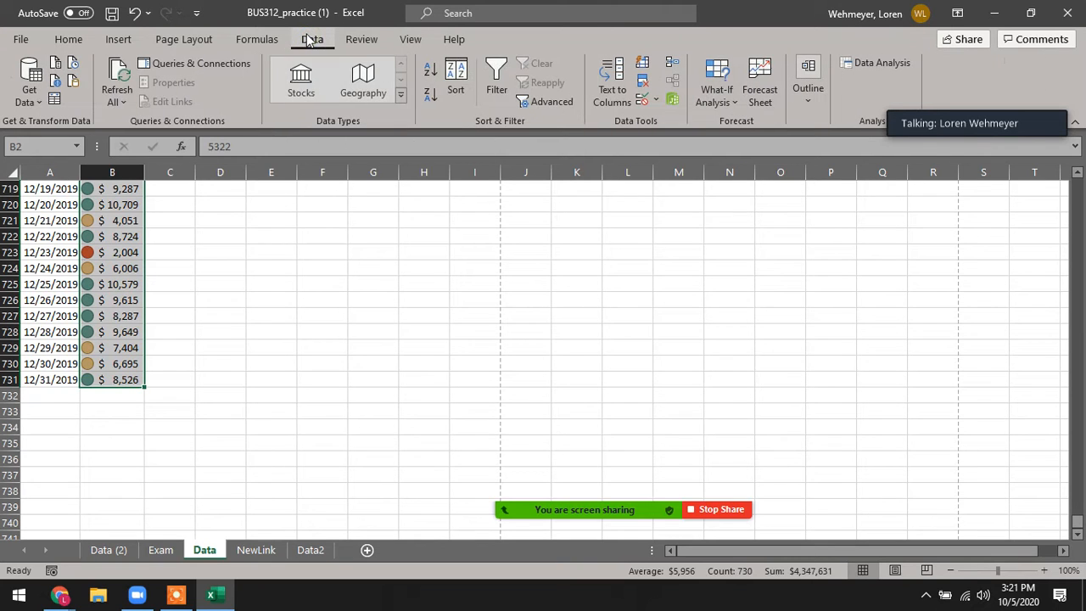
pyautogui.click(450, 77)
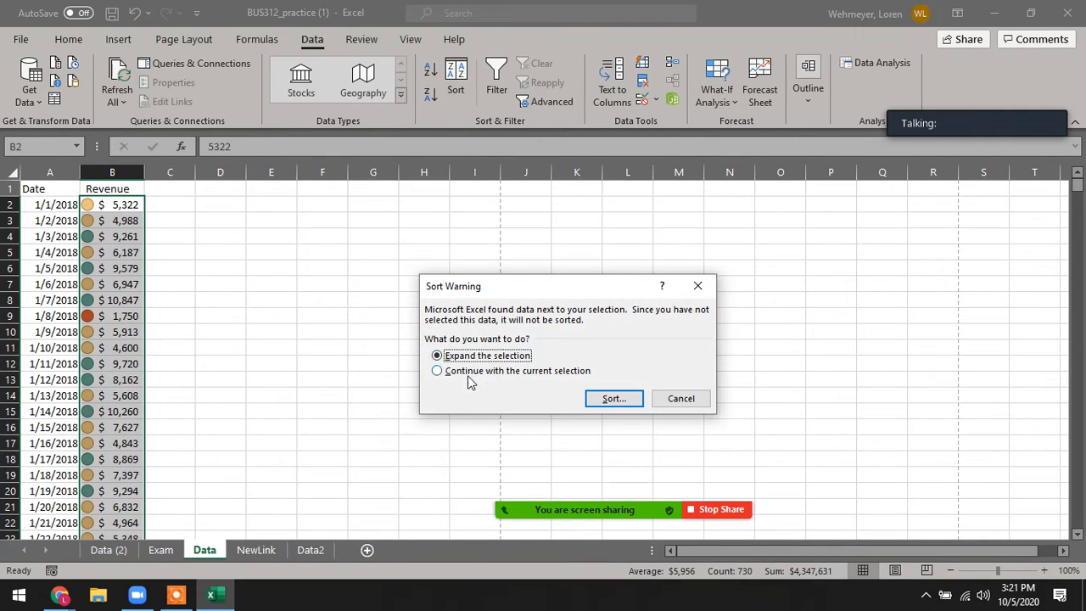
pyautogui.click(612, 399)
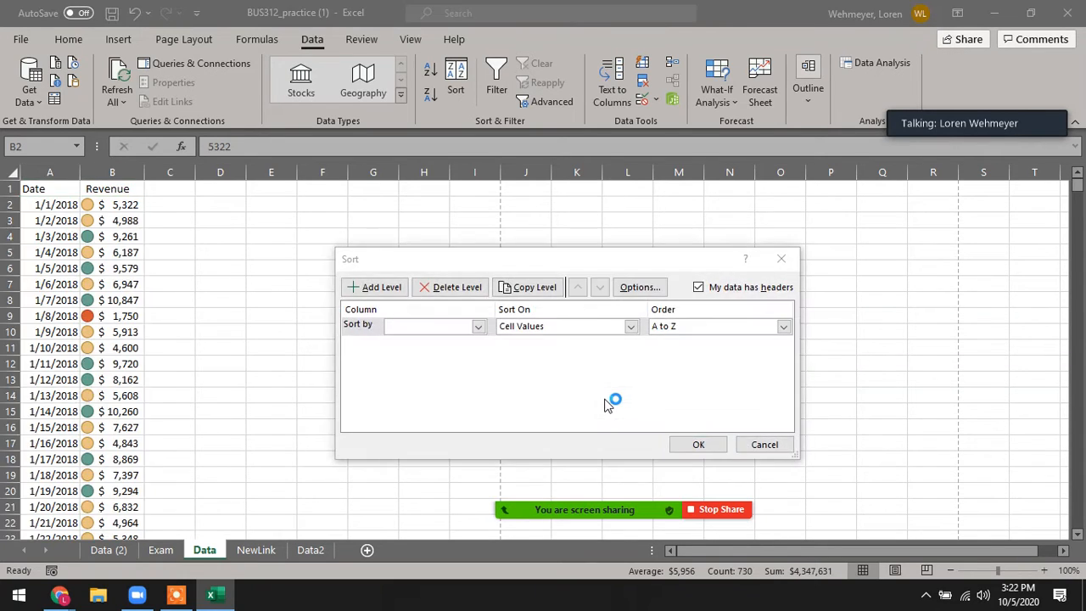
pyautogui.click(479, 328)
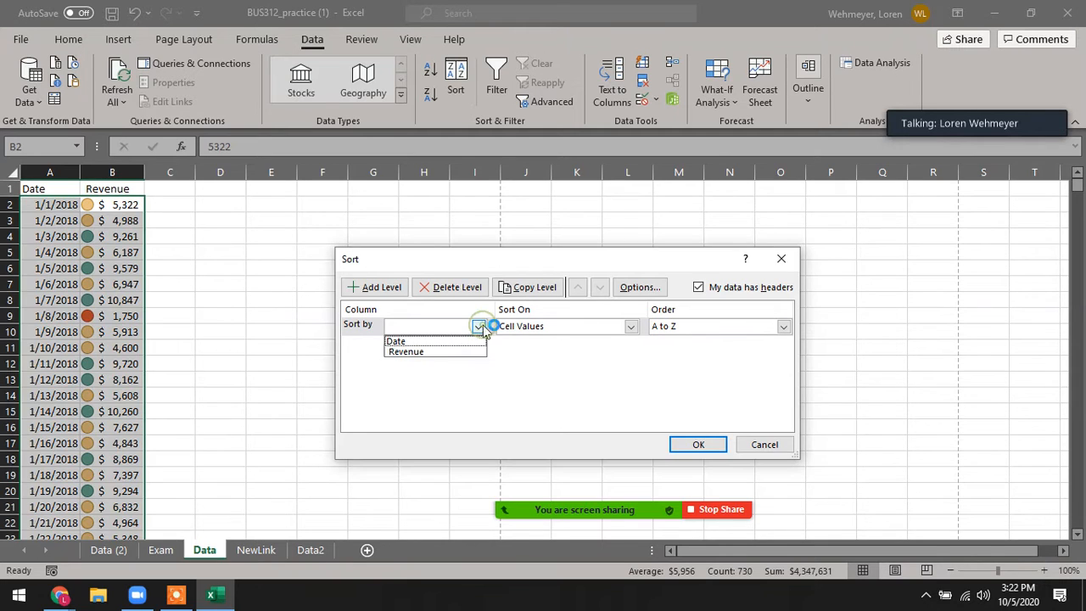
pyautogui.click(437, 354)
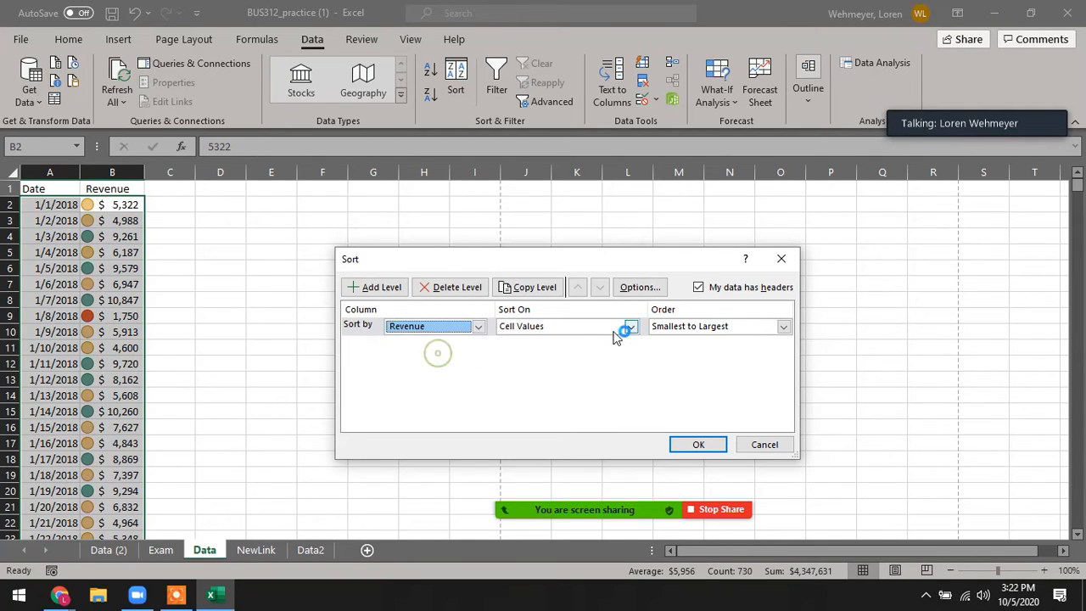
pyautogui.click(670, 331)
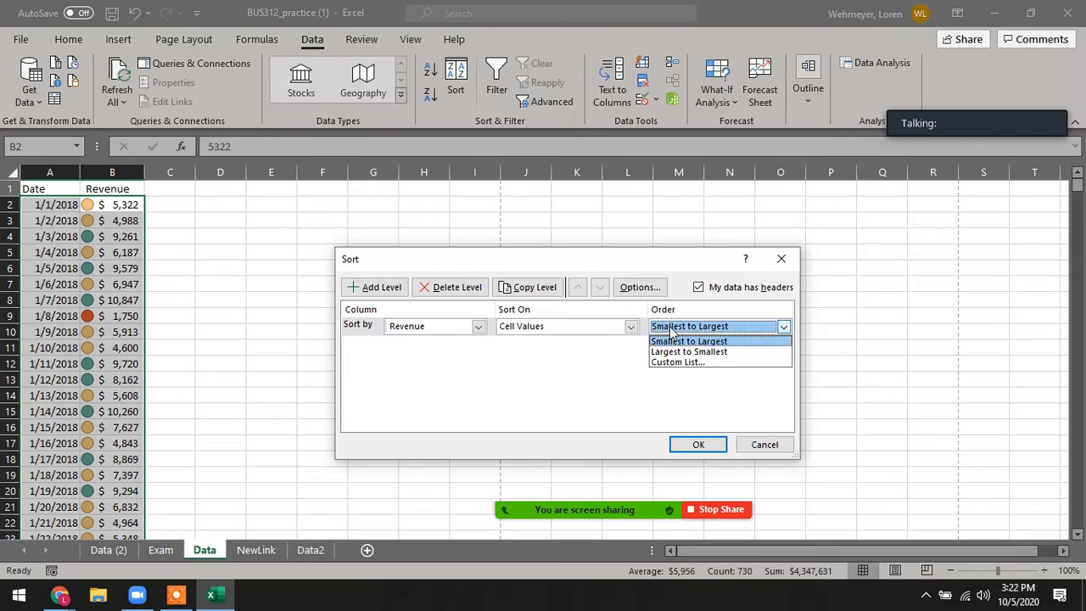
pyautogui.click(672, 340)
pyautogui.click(697, 446)
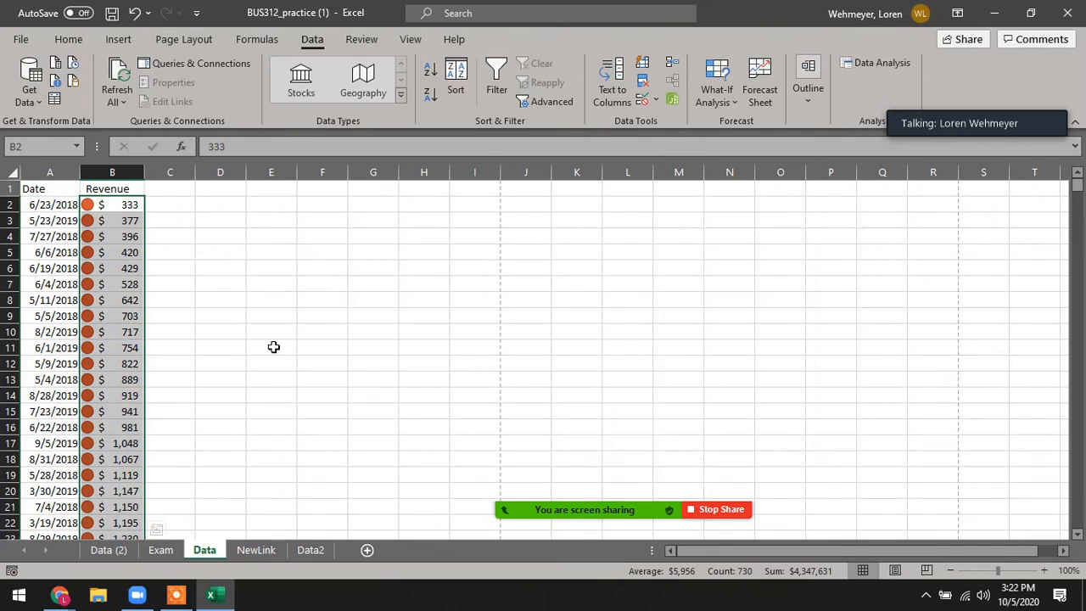
# Find the revenue on the Data sheet where green shifts to yellow and enter 7844 in Exam cell A35.
pyautogui.moveTo(1077, 190); pyautogui.dragTo(1042, 420)
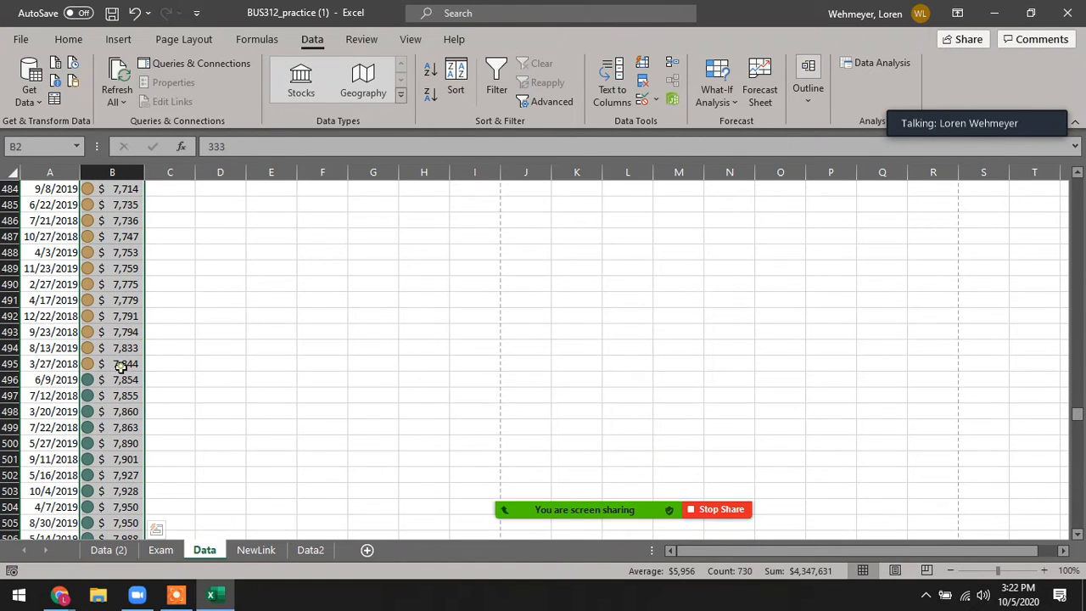
pyautogui.click(119, 363)
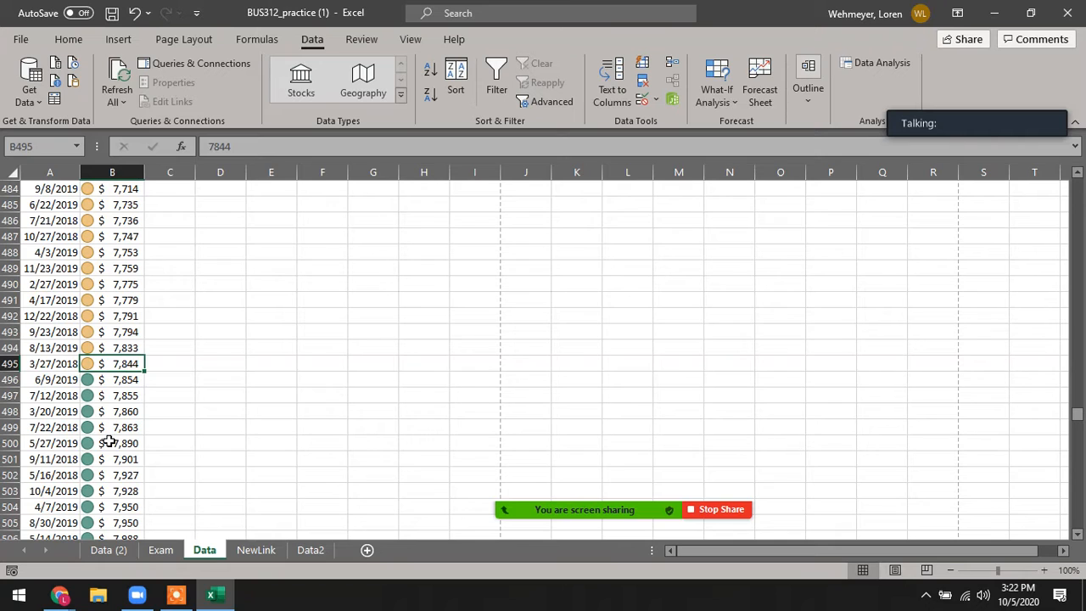
pyautogui.click(160, 549)
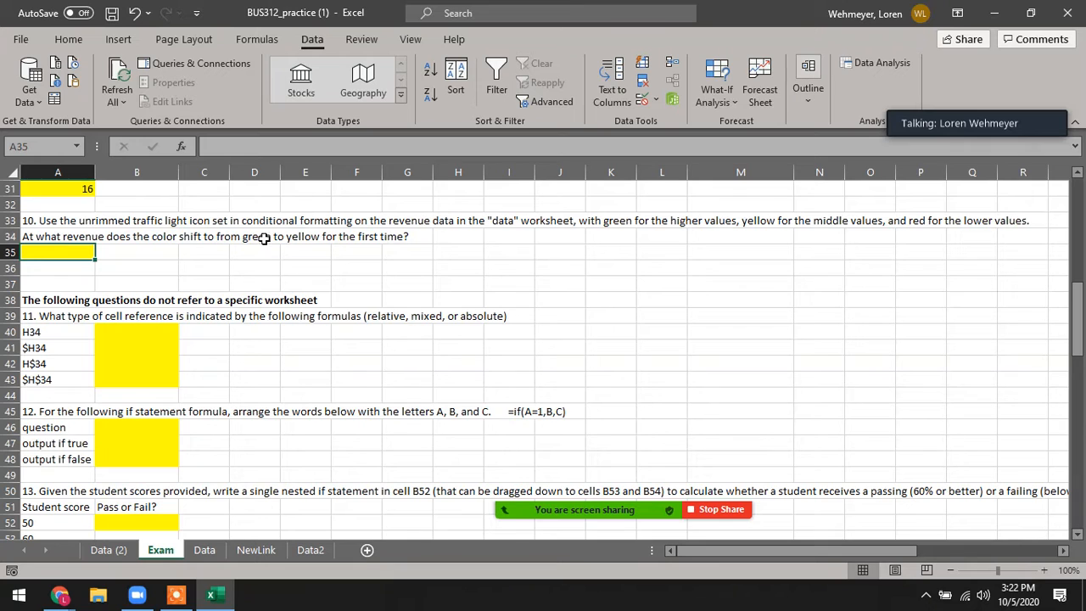
pyautogui.click(206, 549)
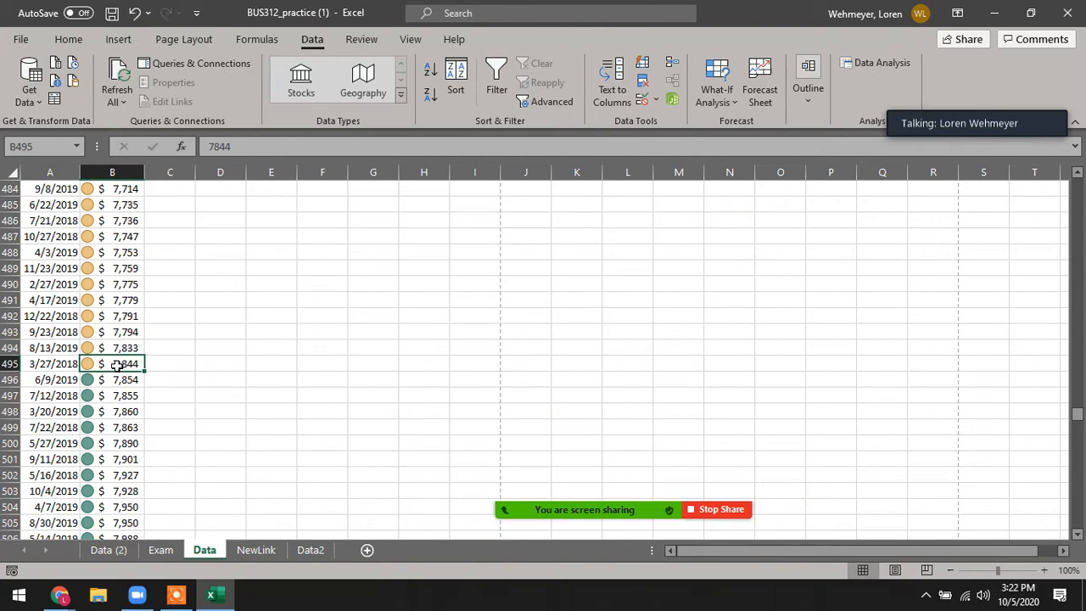
pyautogui.click(108, 551)
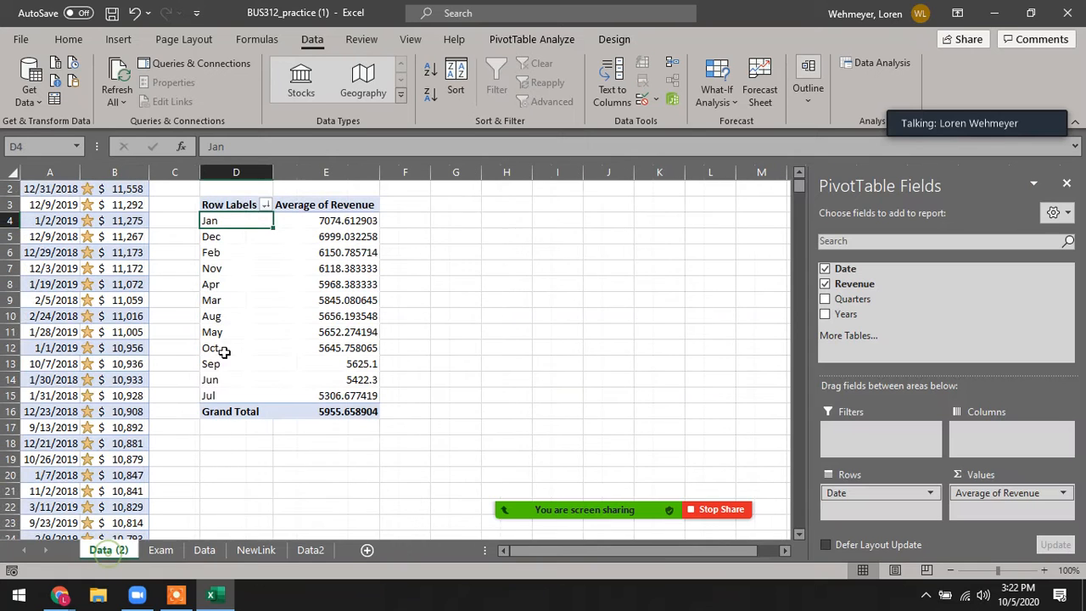
pyautogui.click(162, 551)
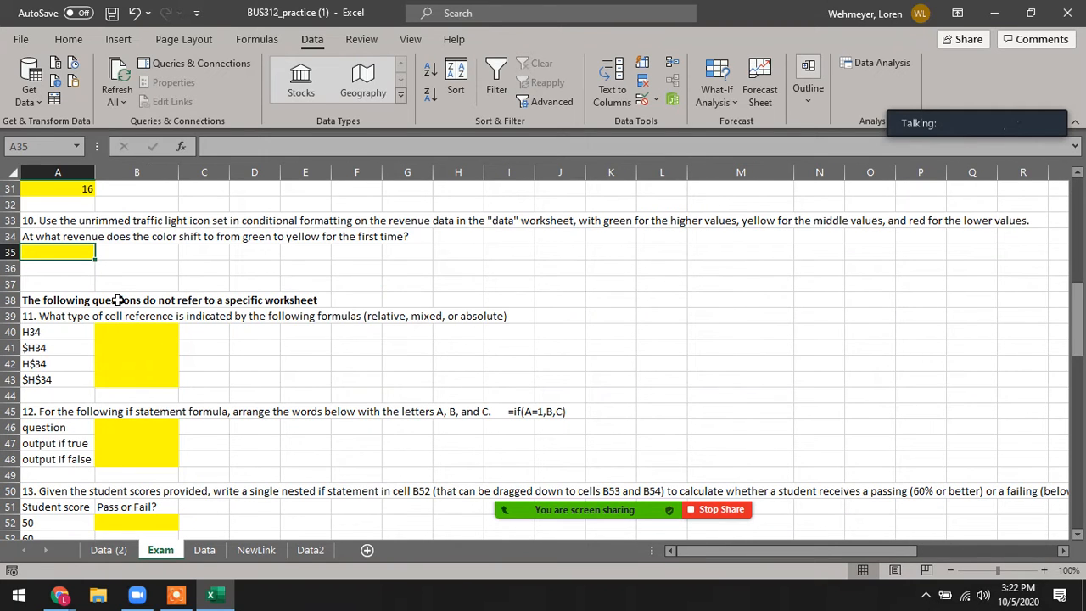
pyautogui.write('8')
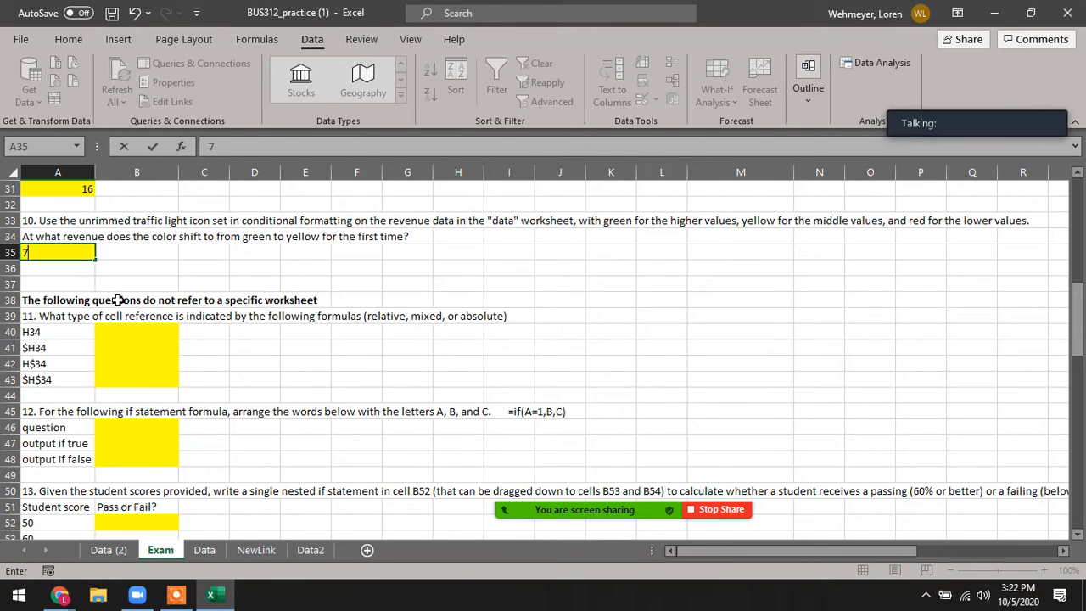
pyautogui.write('844')
pyautogui.press('Return')
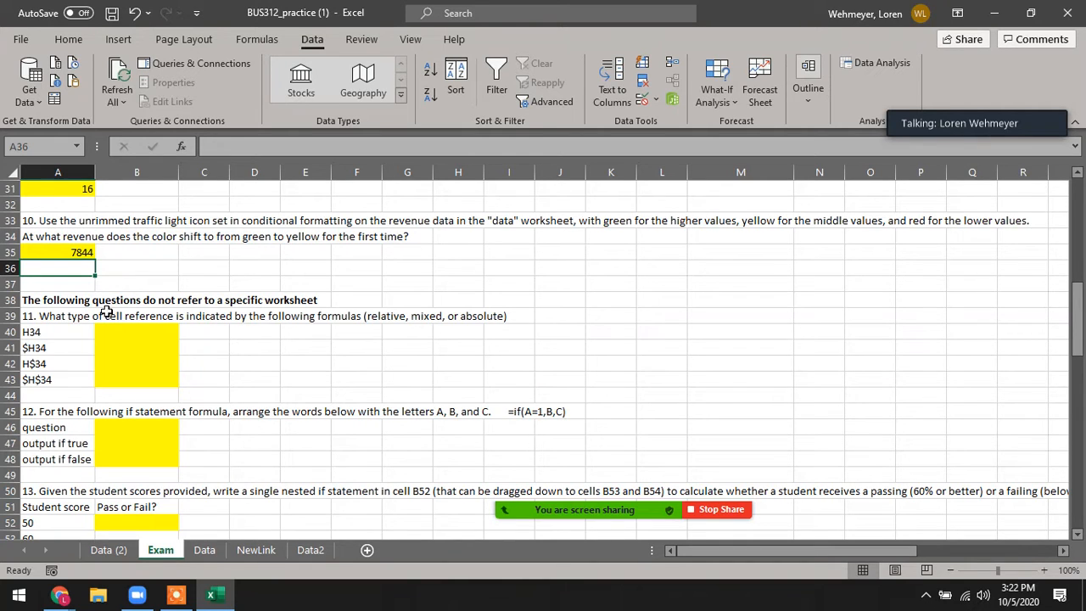
# Answer question 11 by setting H34 to relative in B40 and $H34 to mixed in B41.
pyautogui.click(127, 335)
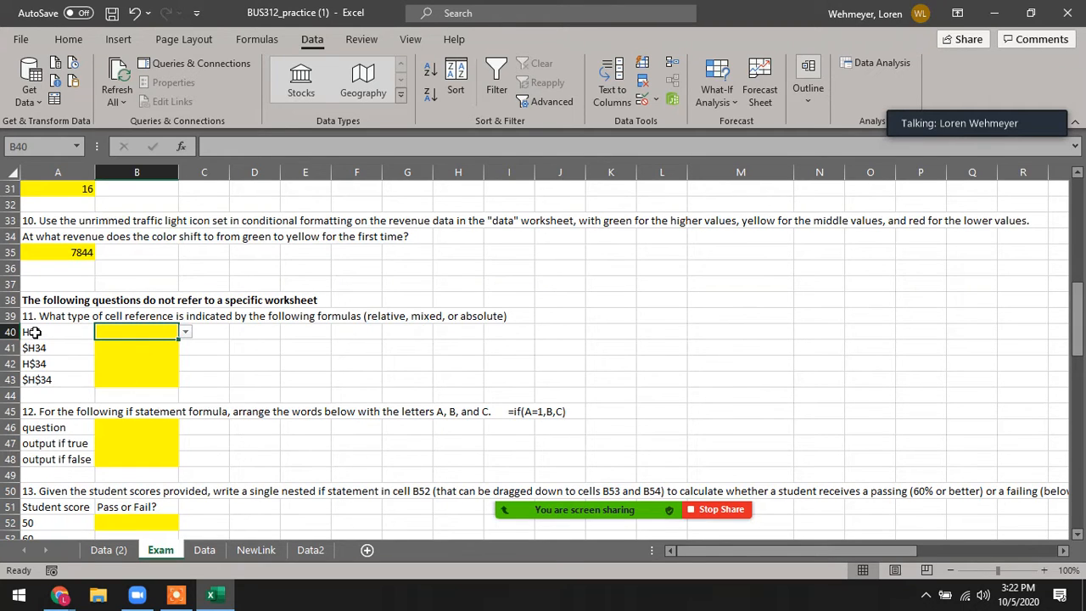
pyautogui.click(185, 335)
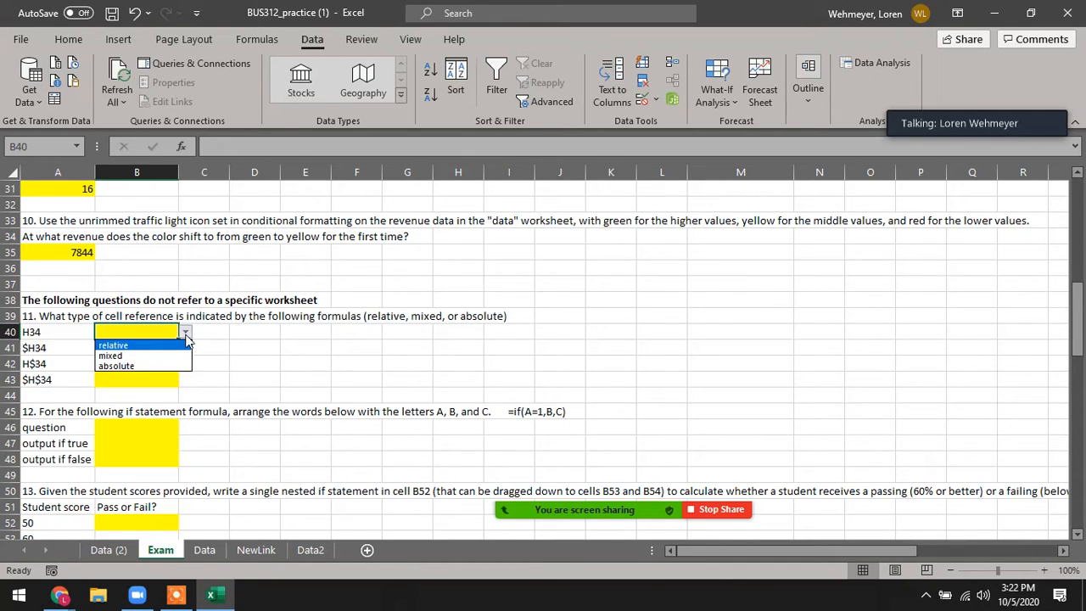
pyautogui.click(126, 346)
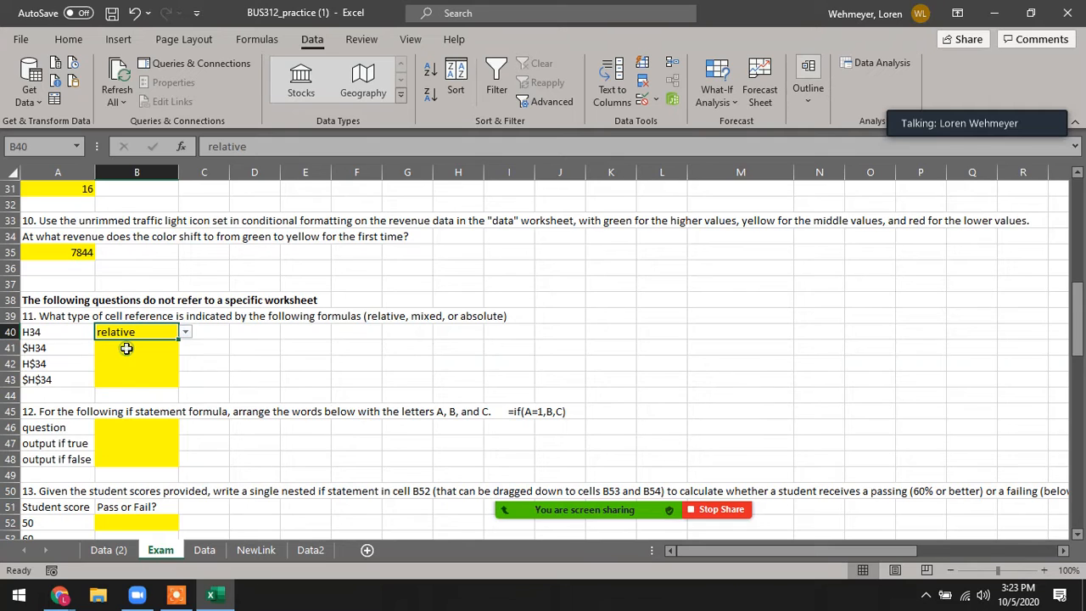
pyautogui.click(64, 348)
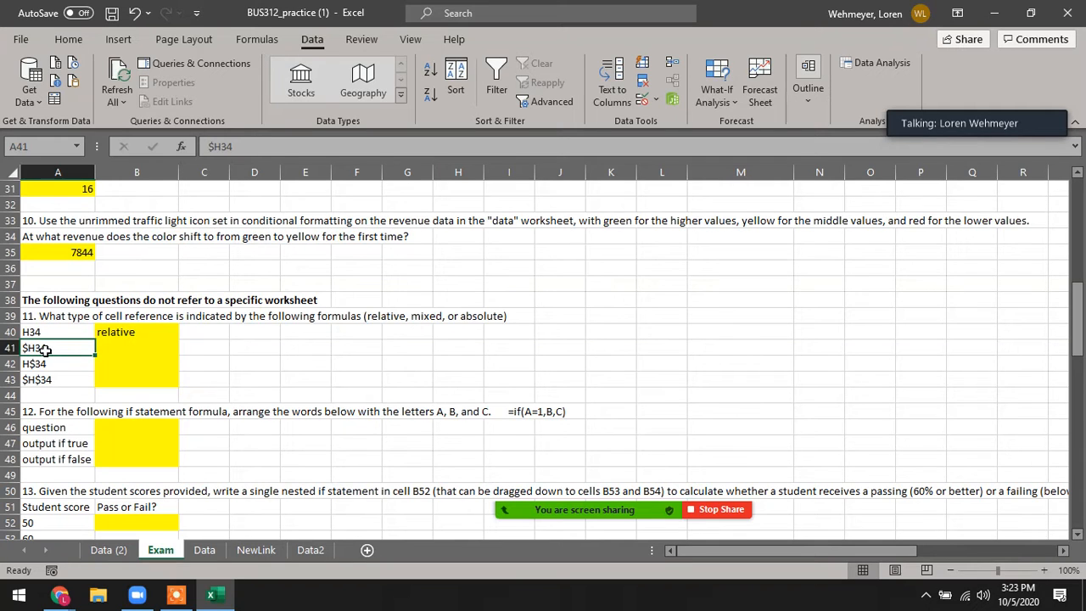
pyautogui.click(140, 348)
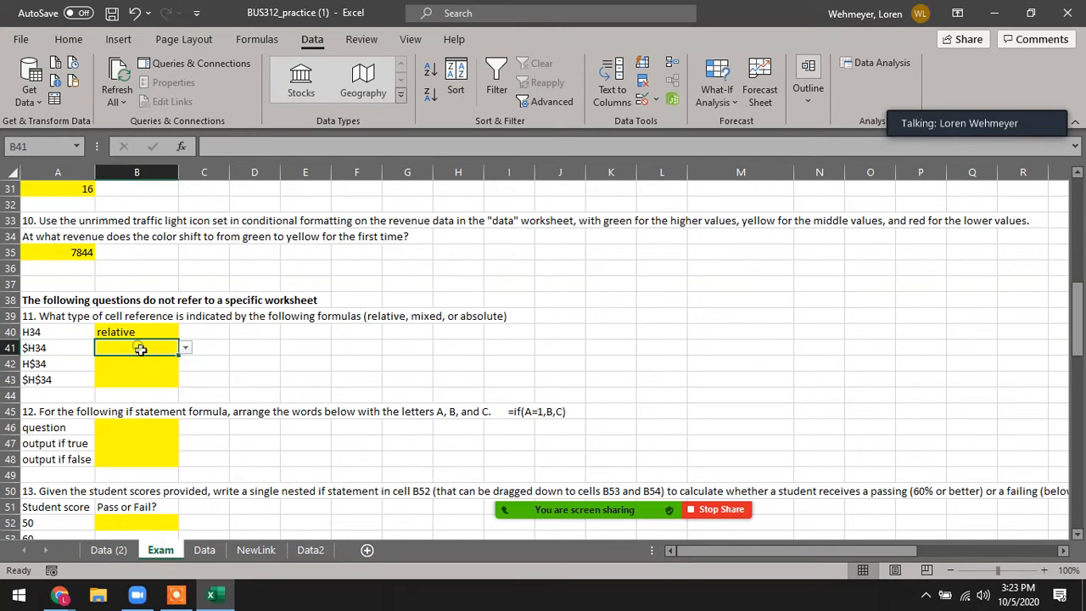
pyautogui.click(185, 348)
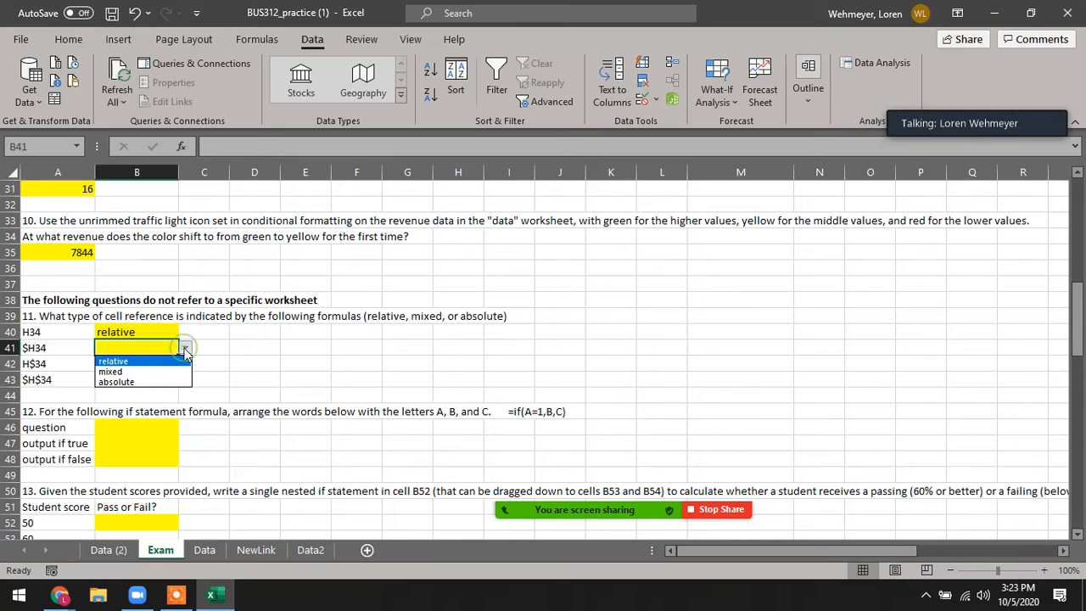
pyautogui.click(127, 372)
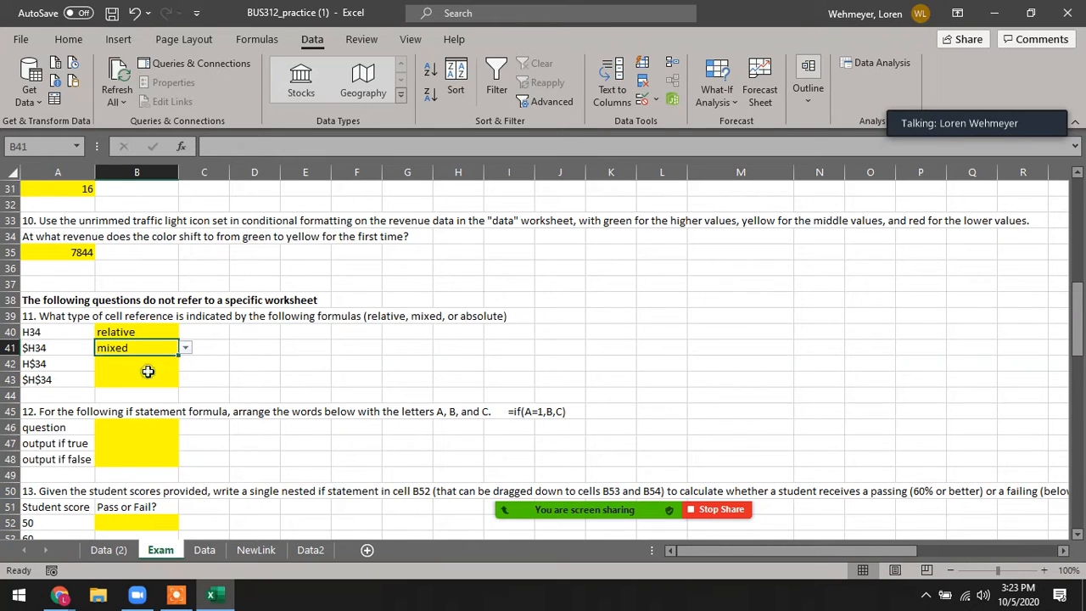
# Finish question 11 by classifying H$34 as mixed in B42 and $H$34 as absolute in B43.
pyautogui.click(56, 363)
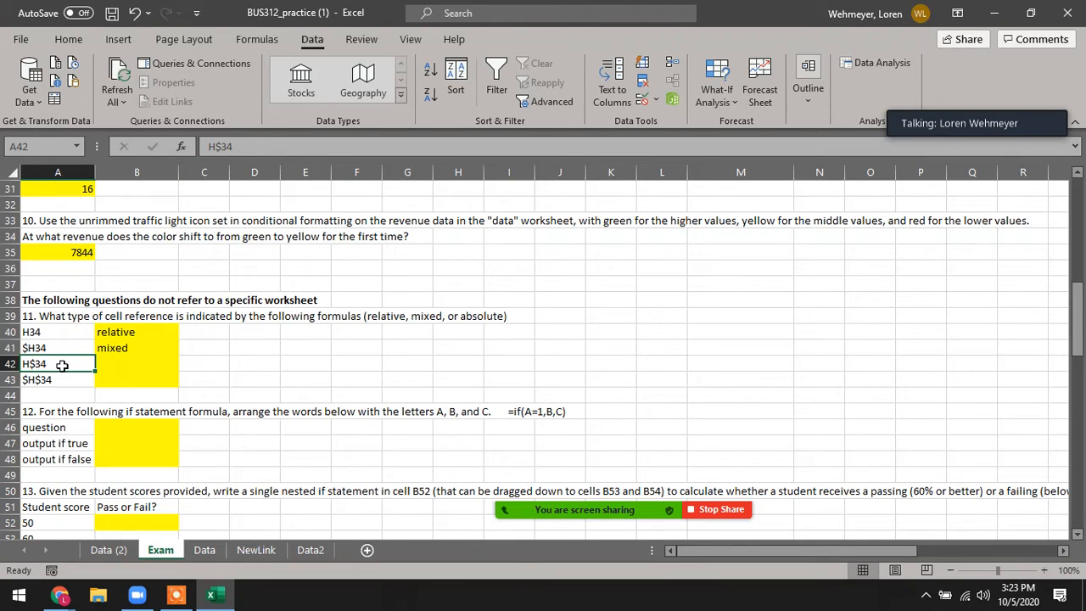
pyautogui.click(136, 364)
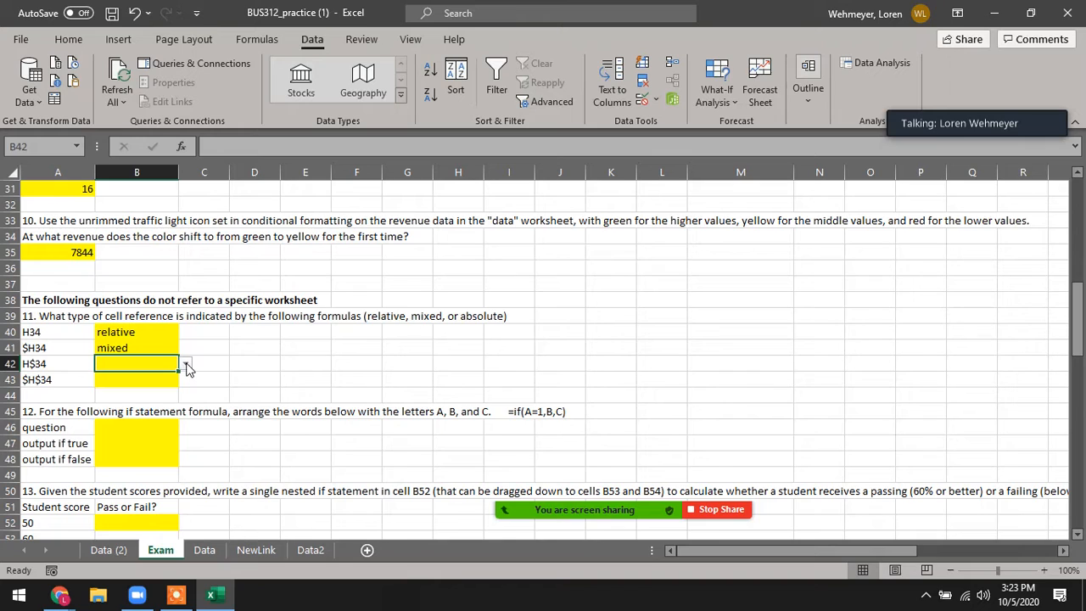
pyautogui.click(186, 364)
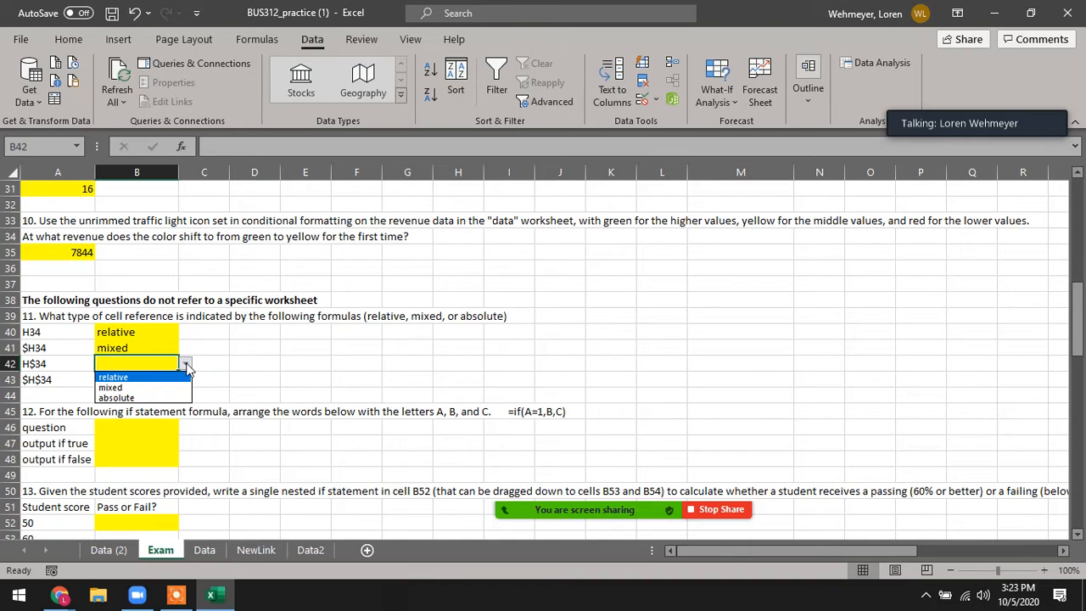
pyautogui.click(127, 388)
pyautogui.click(72, 379)
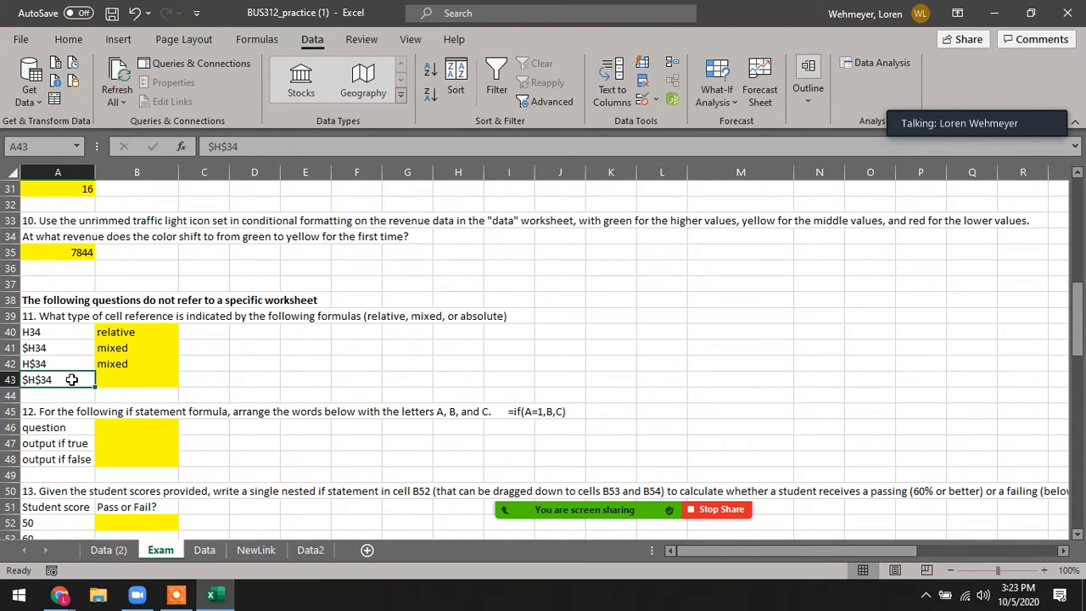
pyautogui.click(134, 382)
pyautogui.click(185, 381)
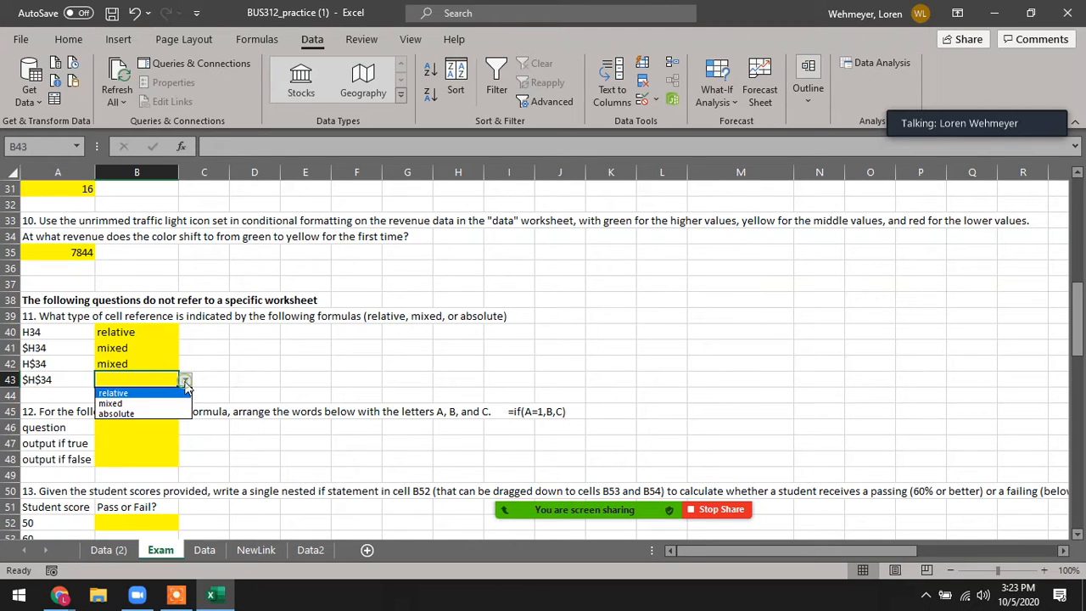
pyautogui.click(130, 414)
pyautogui.click(267, 374)
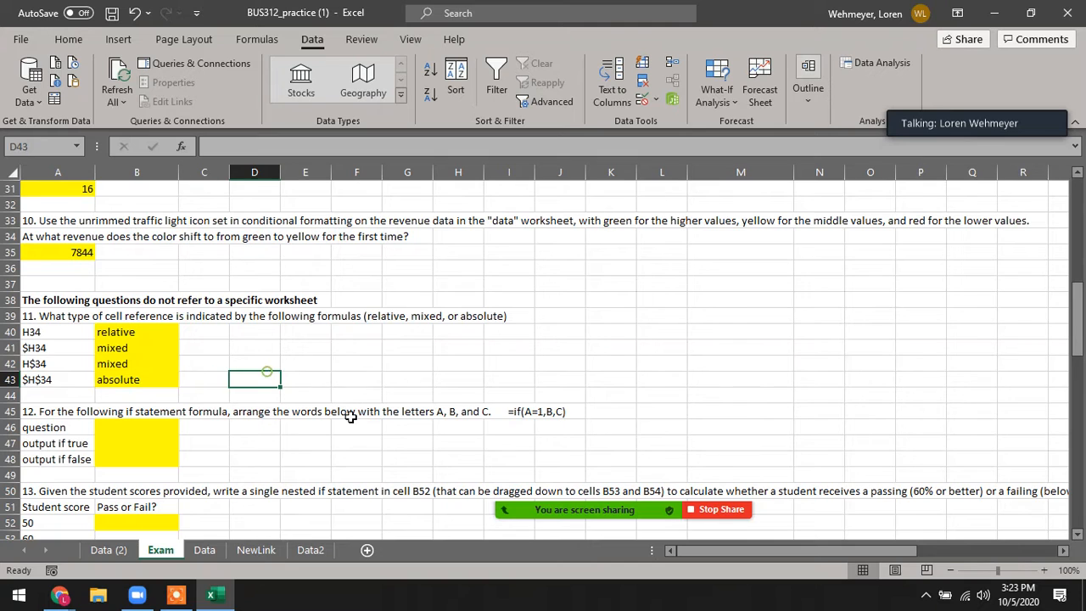
# Answer question 12 by assigning A to question in B46, B to output if true in B47, and C to output if false in B48.
pyautogui.scroll(-3, 391, 439)
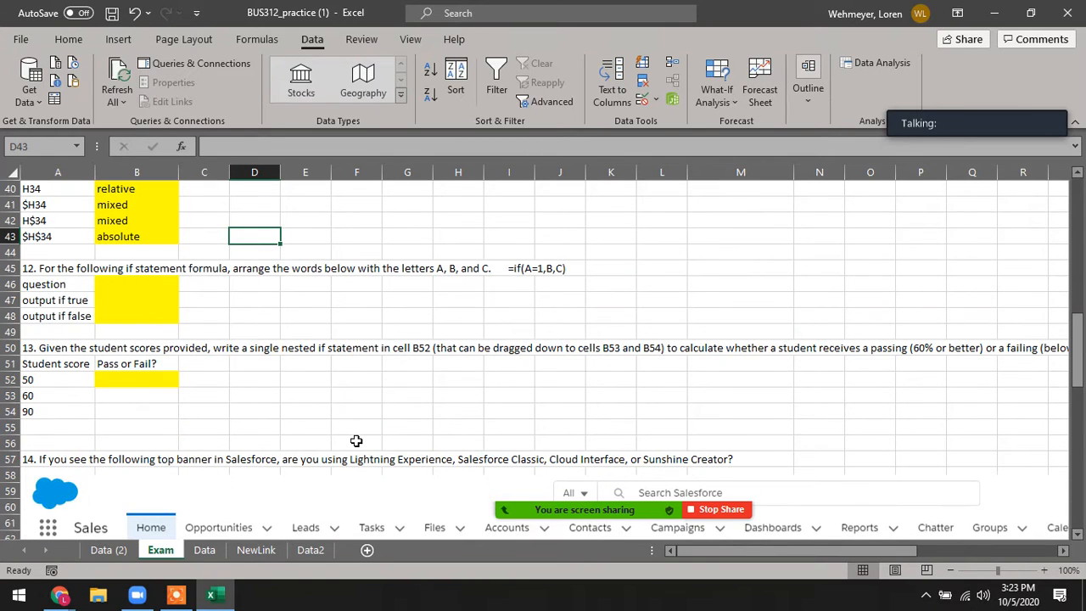
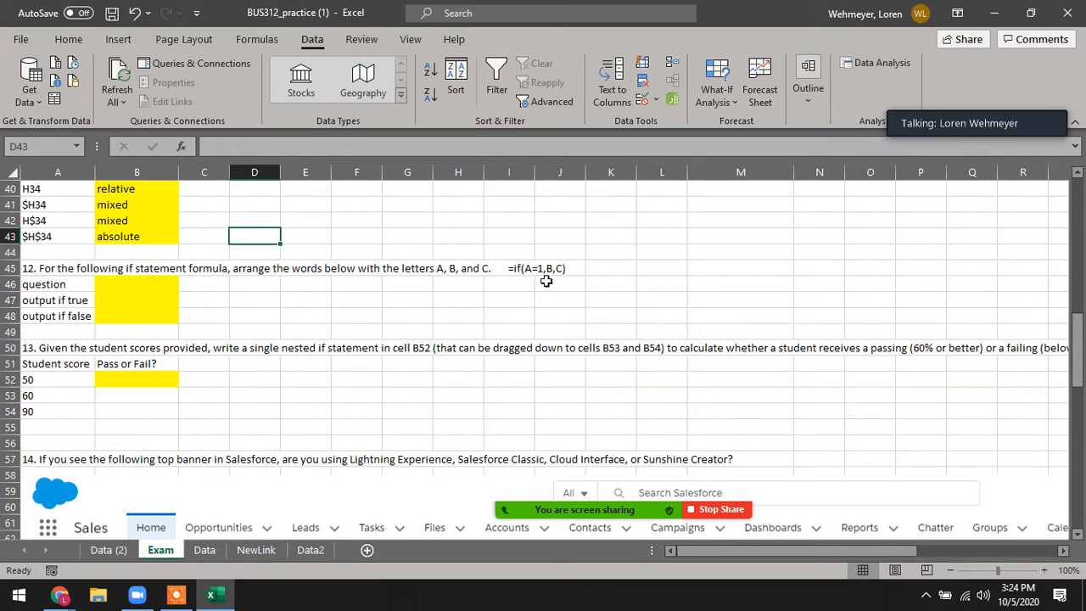
pyautogui.click(159, 283)
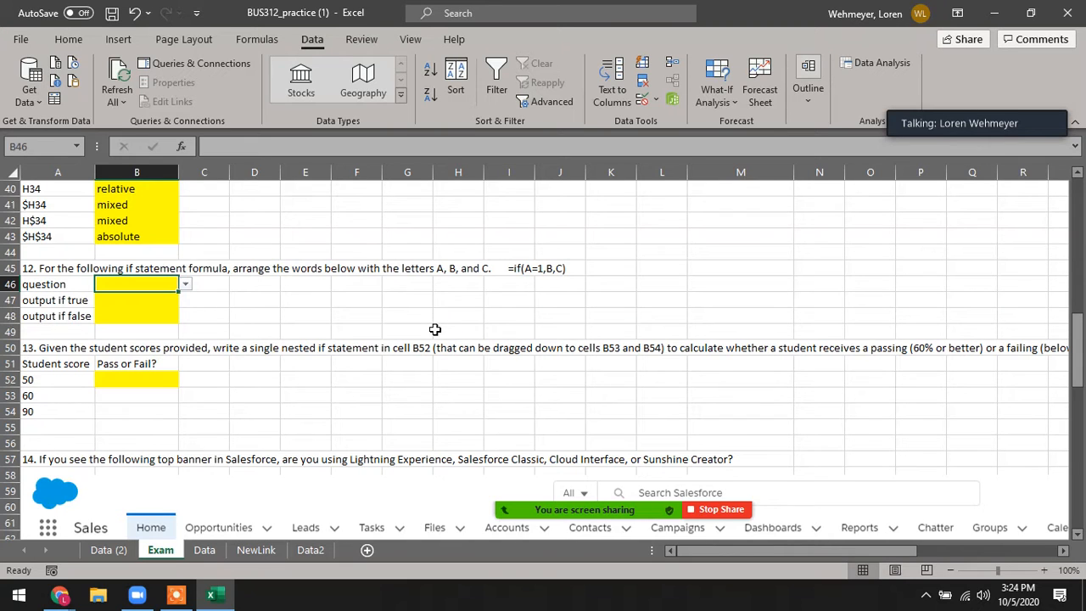
pyautogui.click(185, 284)
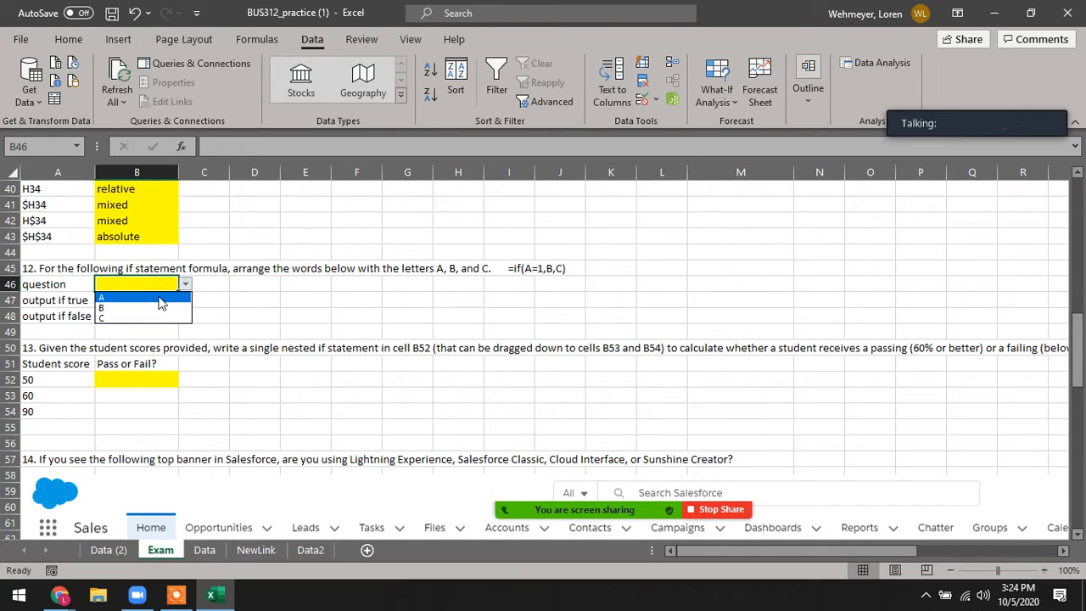
pyautogui.click(159, 297)
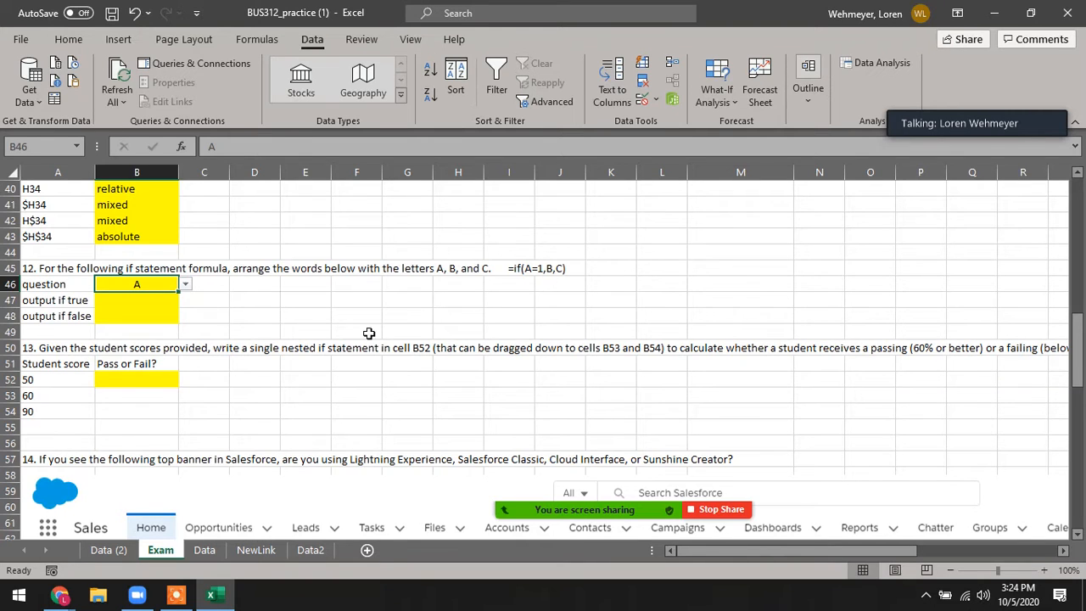
pyautogui.click(140, 300)
pyautogui.click(186, 301)
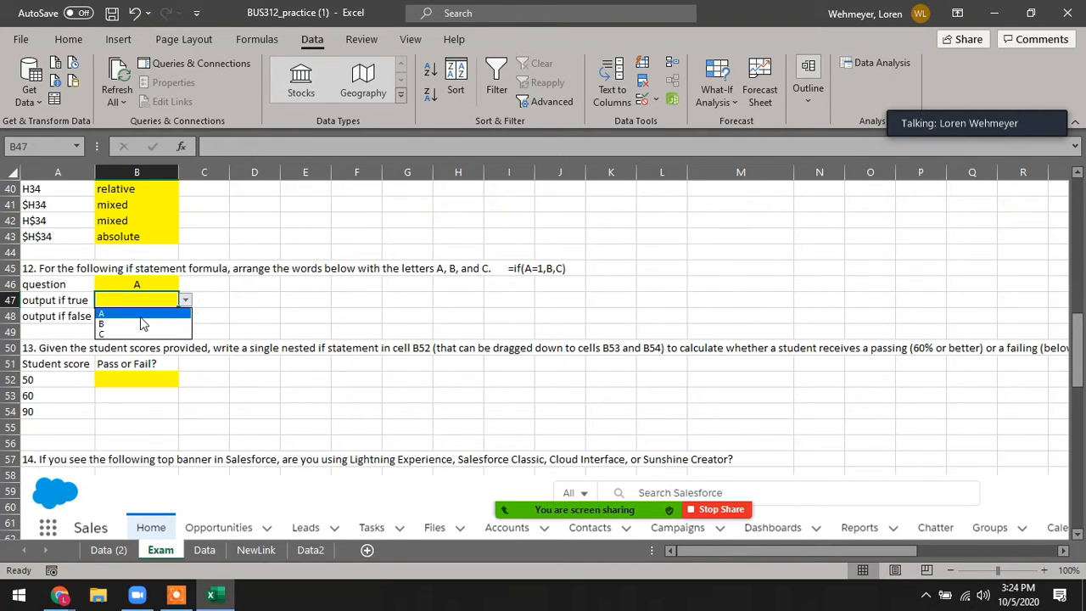
pyautogui.click(142, 327)
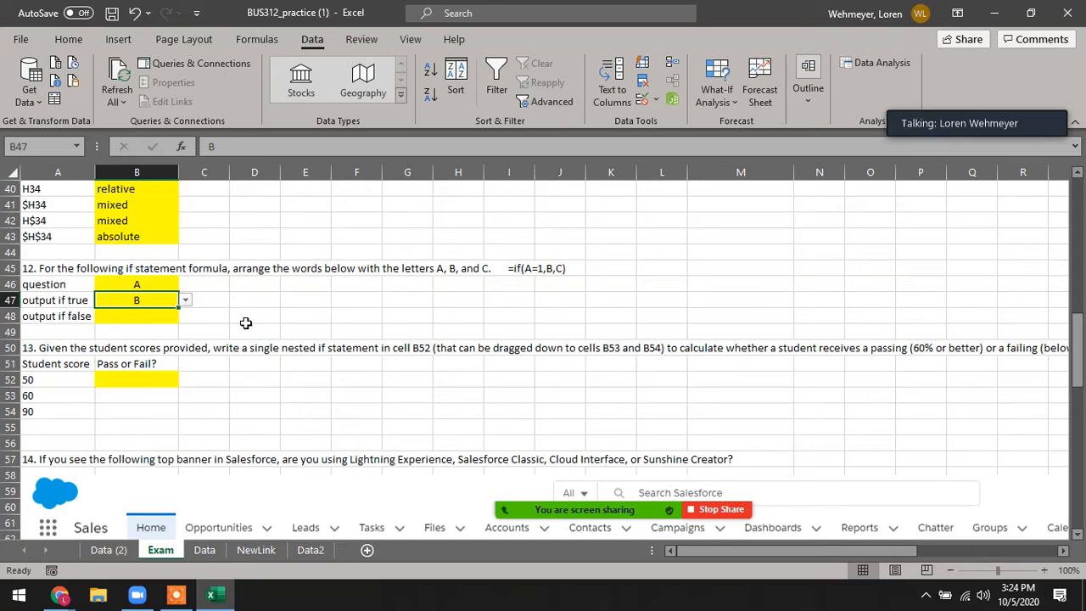
pyautogui.click(170, 315)
pyautogui.click(186, 316)
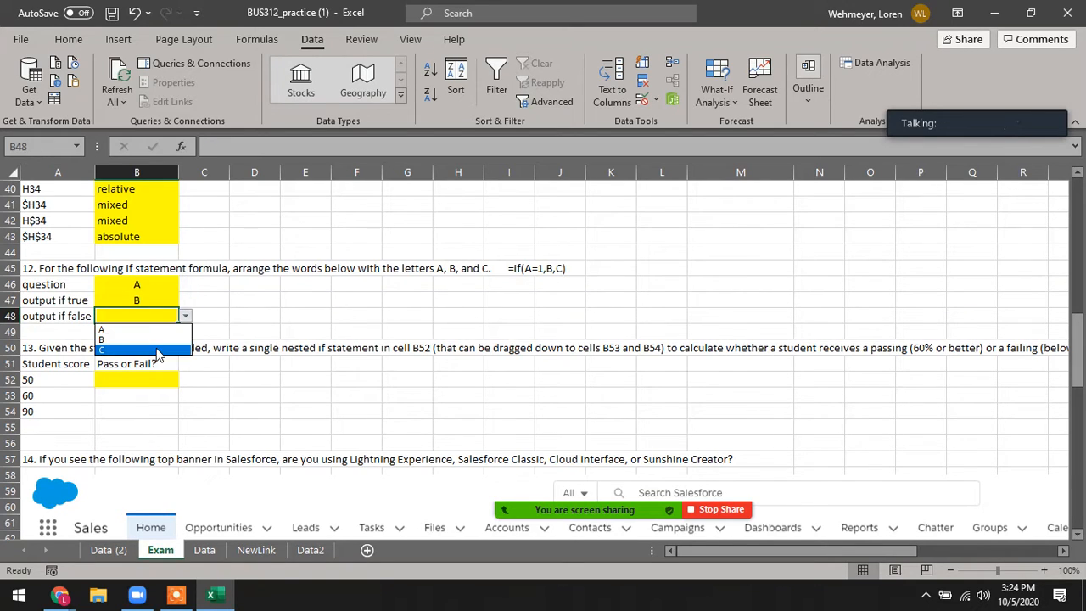
pyautogui.click(156, 349)
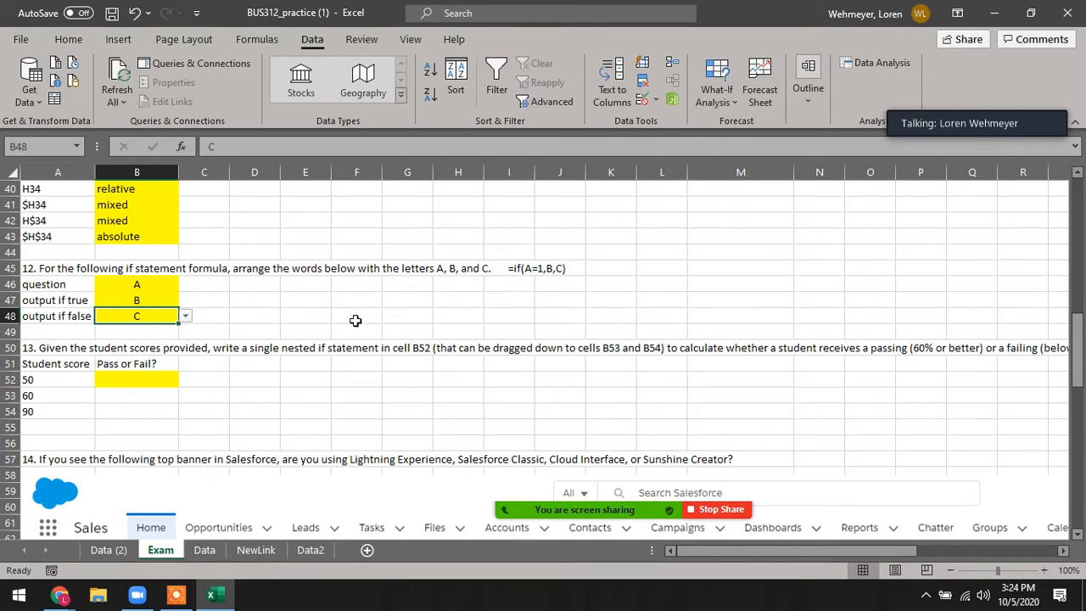
pyautogui.click(295, 312)
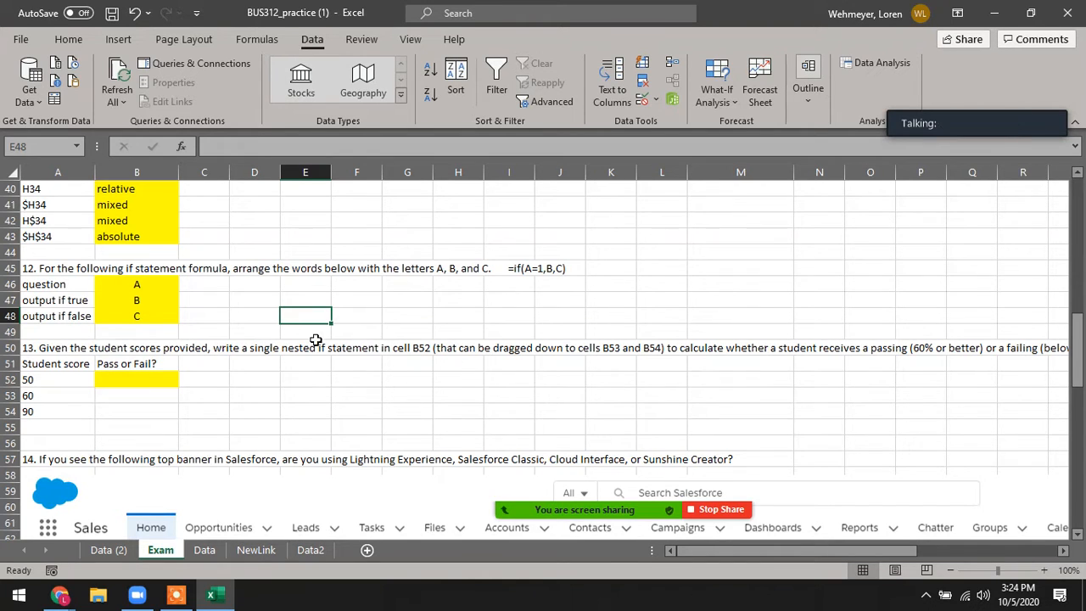
# Read question 13 in full and enter the formula =IF(A52<60,"failing","passing") in B52 for the first student score.
pyautogui.moveTo(701, 549); pyautogui.dragTo(720, 550)
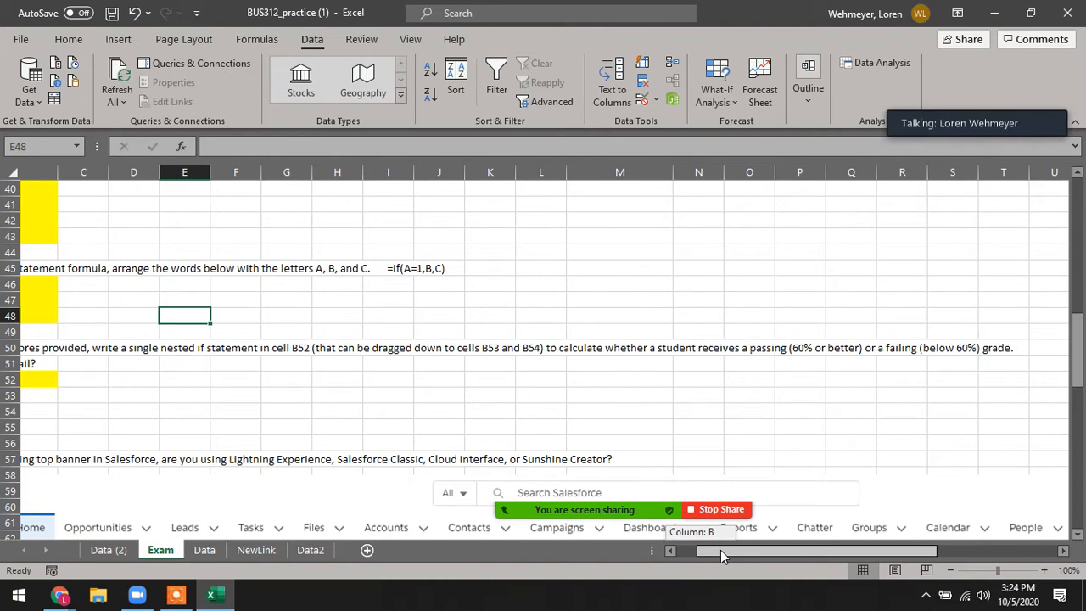
pyautogui.moveTo(720, 550); pyautogui.dragTo(709, 553)
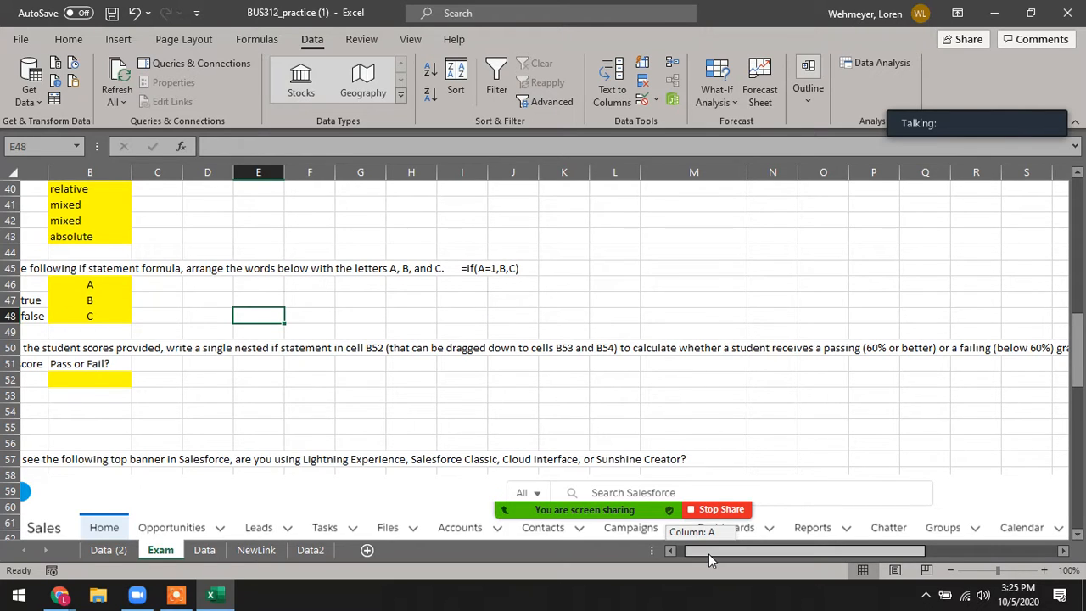
pyautogui.moveTo(708, 553); pyautogui.dragTo(666, 550)
pyautogui.click(595, 476)
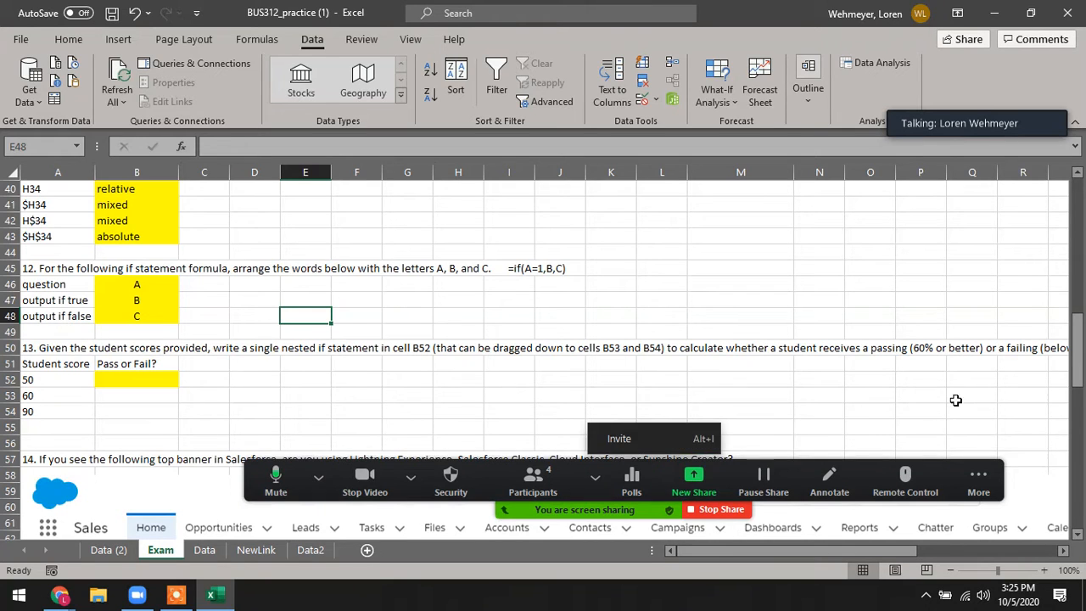
pyautogui.click(924, 348)
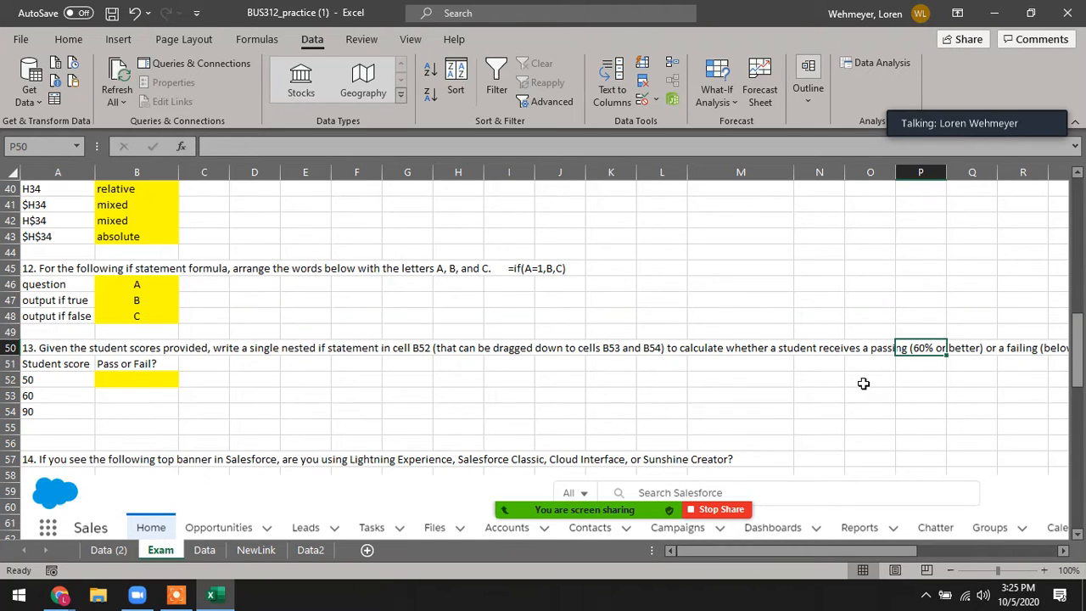
pyautogui.click(129, 381)
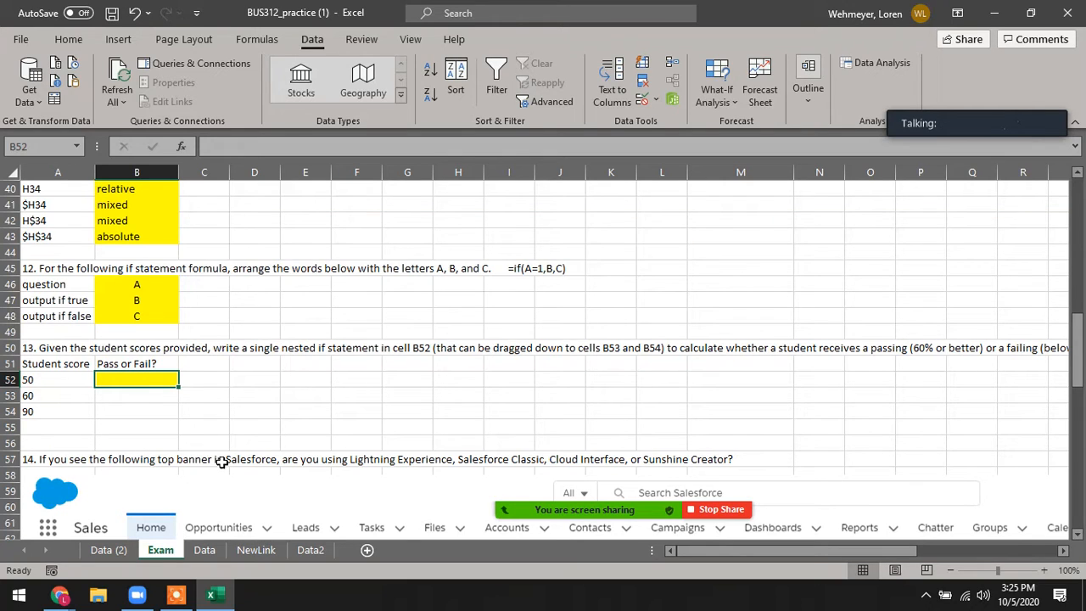
pyautogui.write('if')
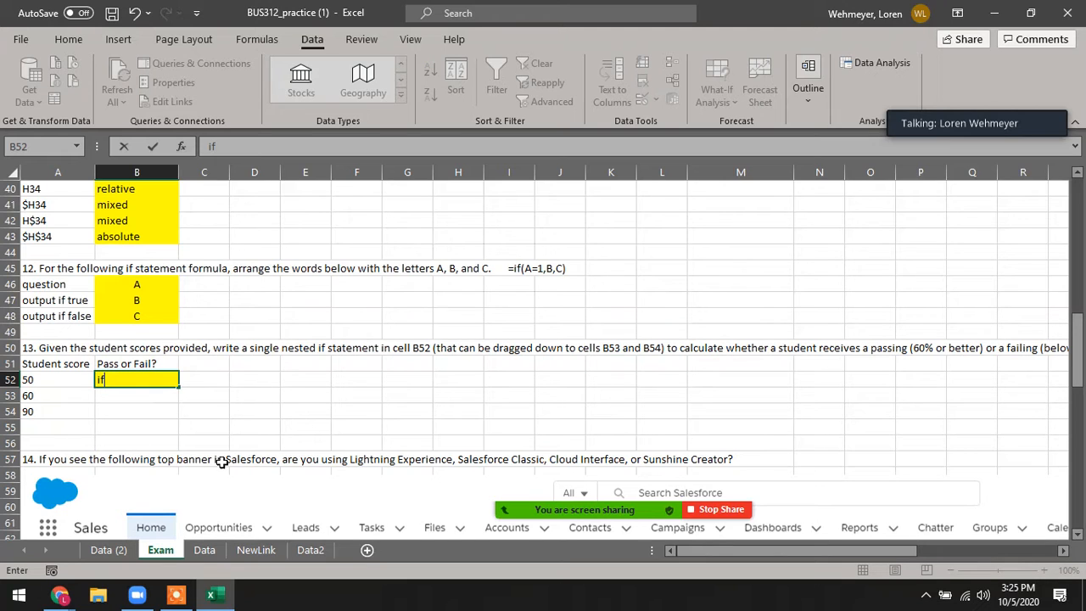
pyautogui.press('BackSpace')
pyautogui.press('BackSpace')
pyautogui.write('=if(')
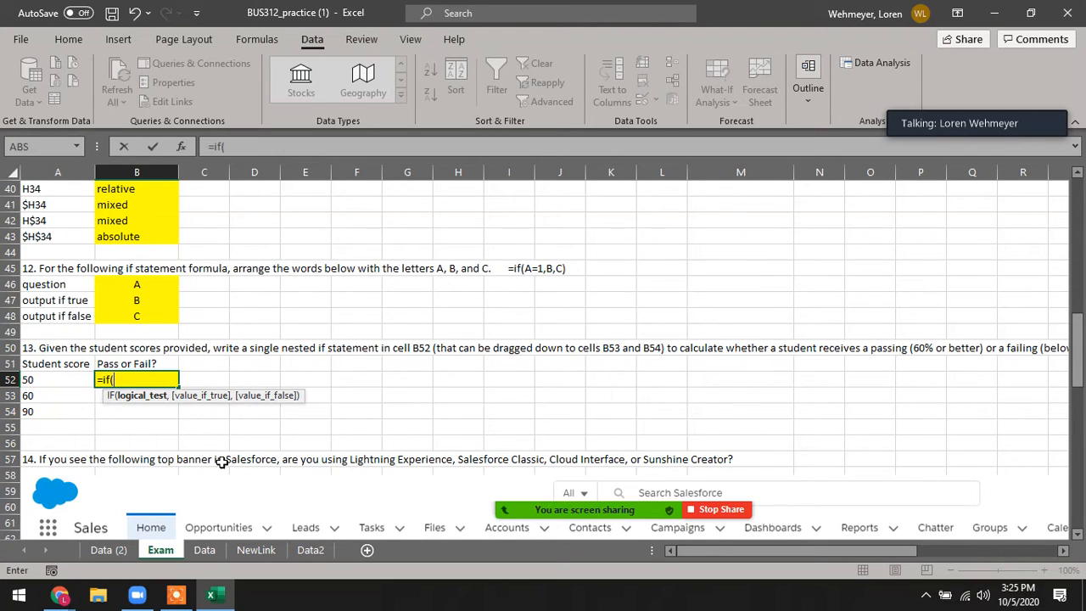
pyautogui.click(47, 381)
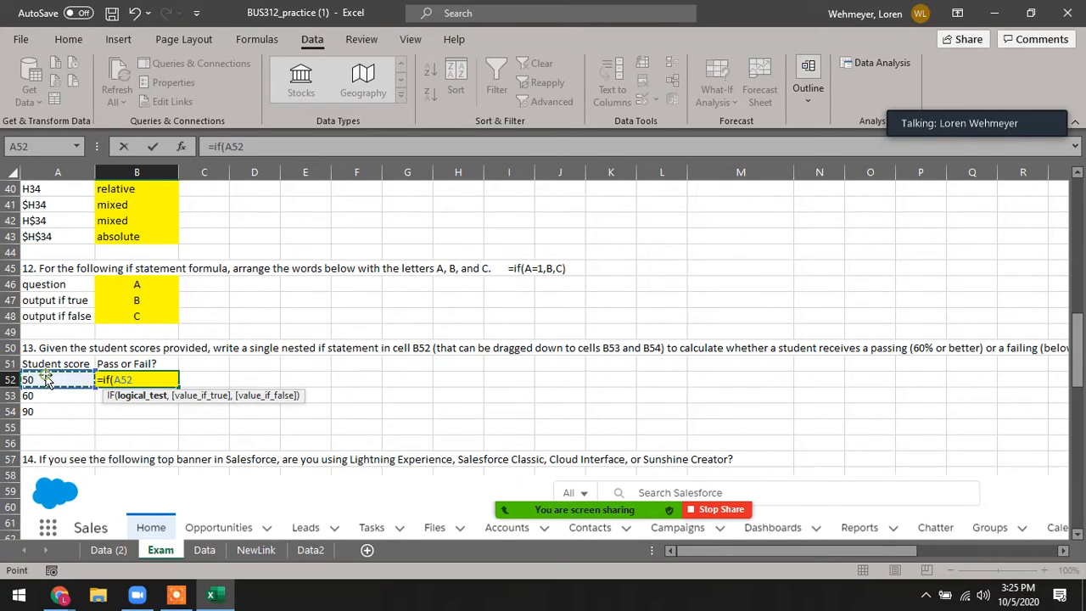
pyautogui.write('<60,')
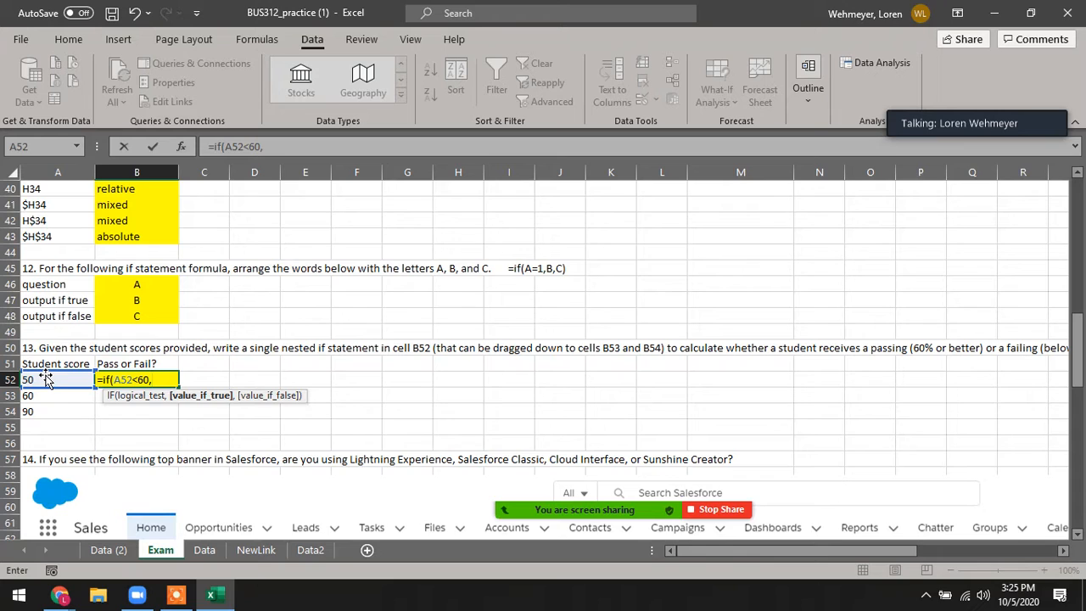
pyautogui.write('"failing')
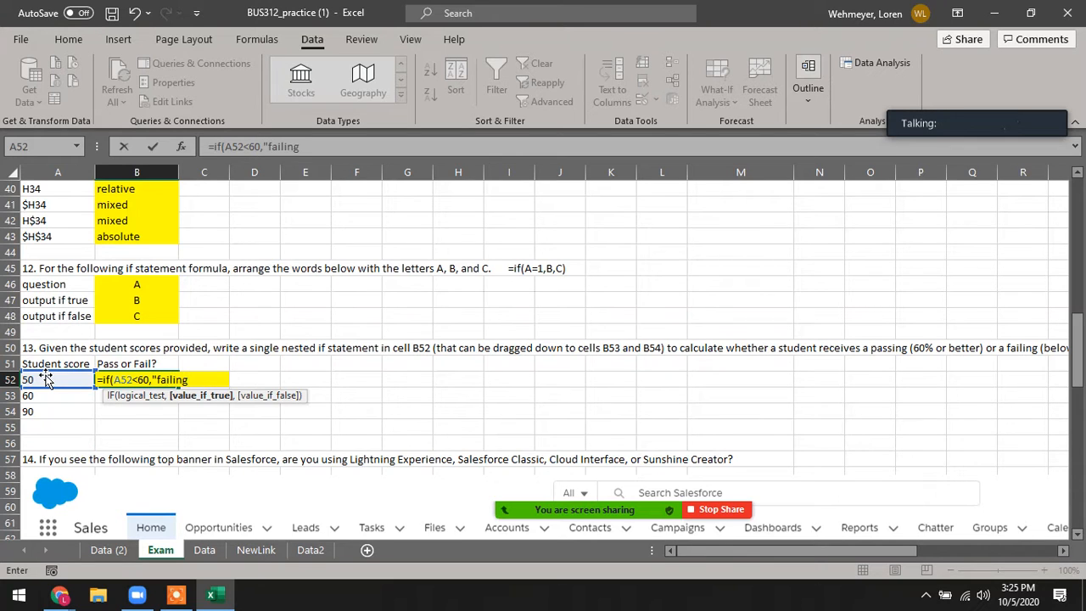
pyautogui.write('",')
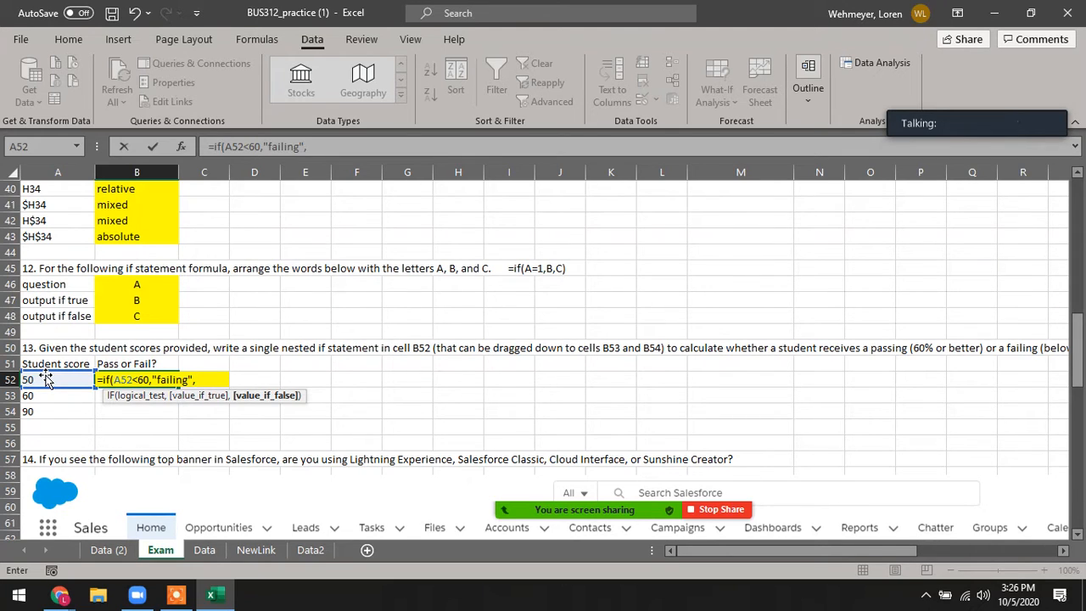
pyautogui.write('"passing')
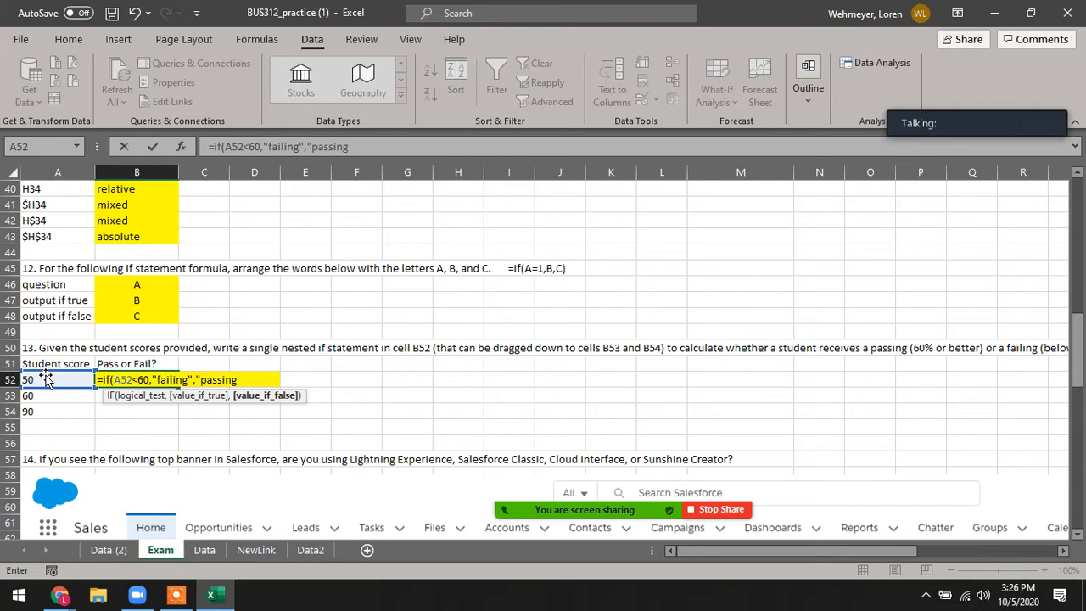
pyautogui.write('"')
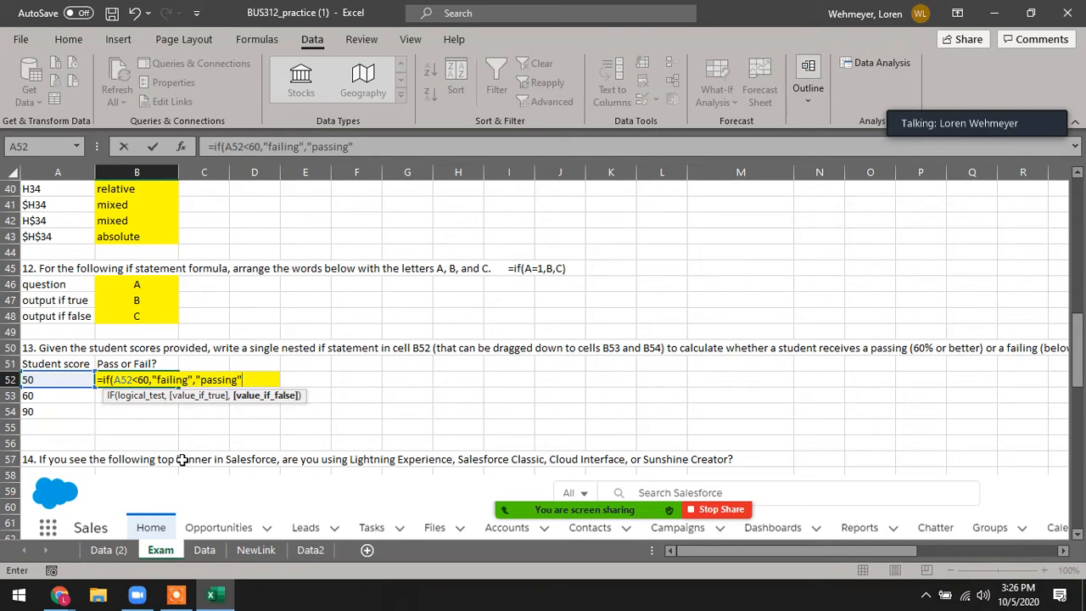
pyautogui.write(')')
pyautogui.press('Return')
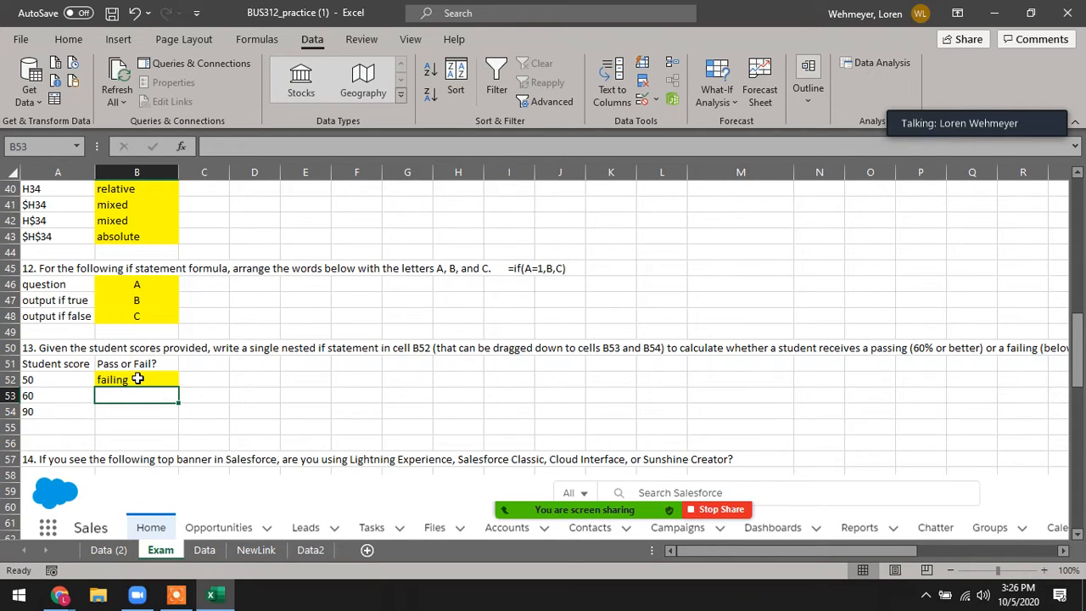
# Fill the pass-or-fail formula from B52 down to B53 and compare the formulas in the two cells.
pyautogui.moveTo(887, 549); pyautogui.dragTo(831, 550)
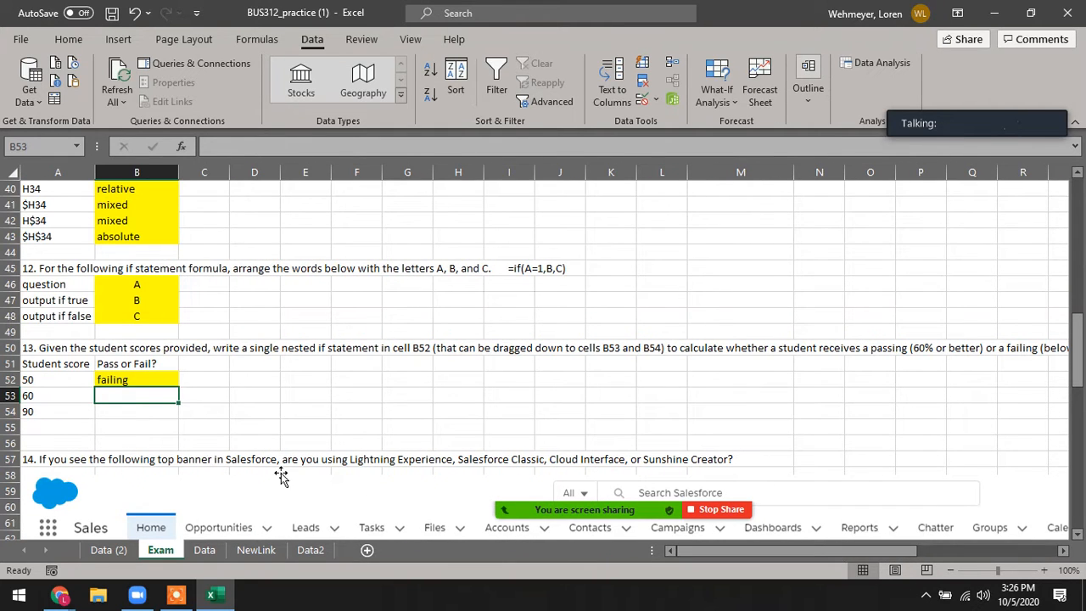
pyautogui.click(128, 363)
pyautogui.click(136, 383)
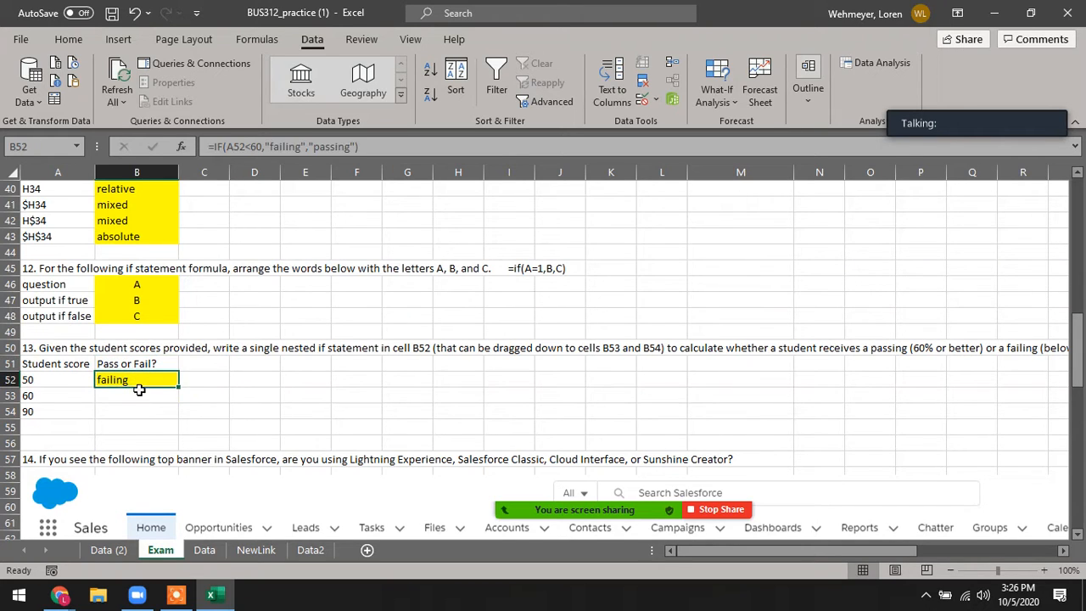
pyautogui.moveTo(180, 389); pyautogui.dragTo(162, 409)
pyautogui.click(137, 394)
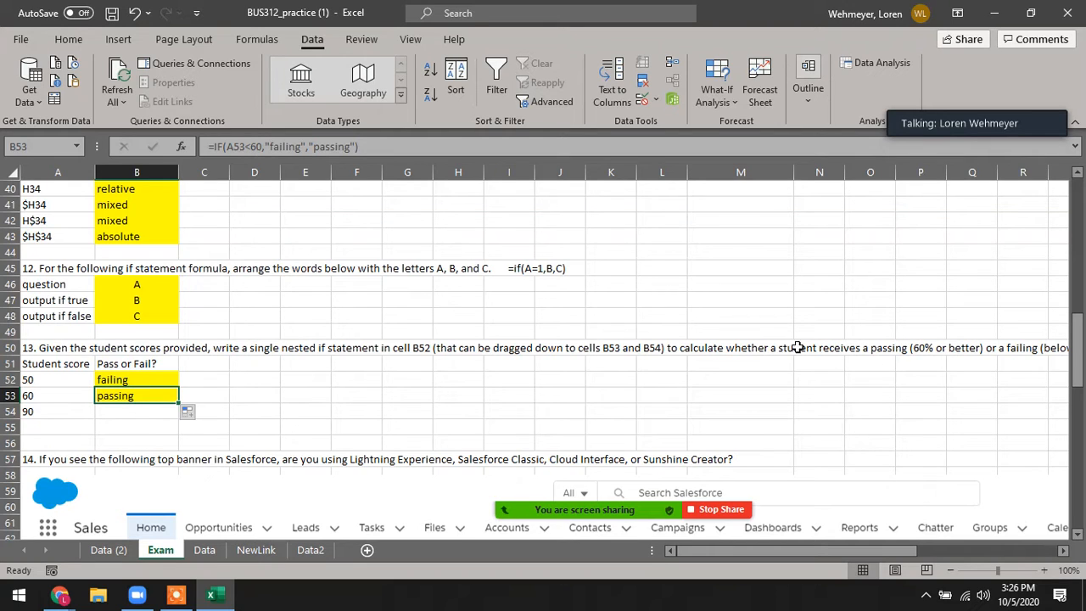
pyautogui.click(109, 381)
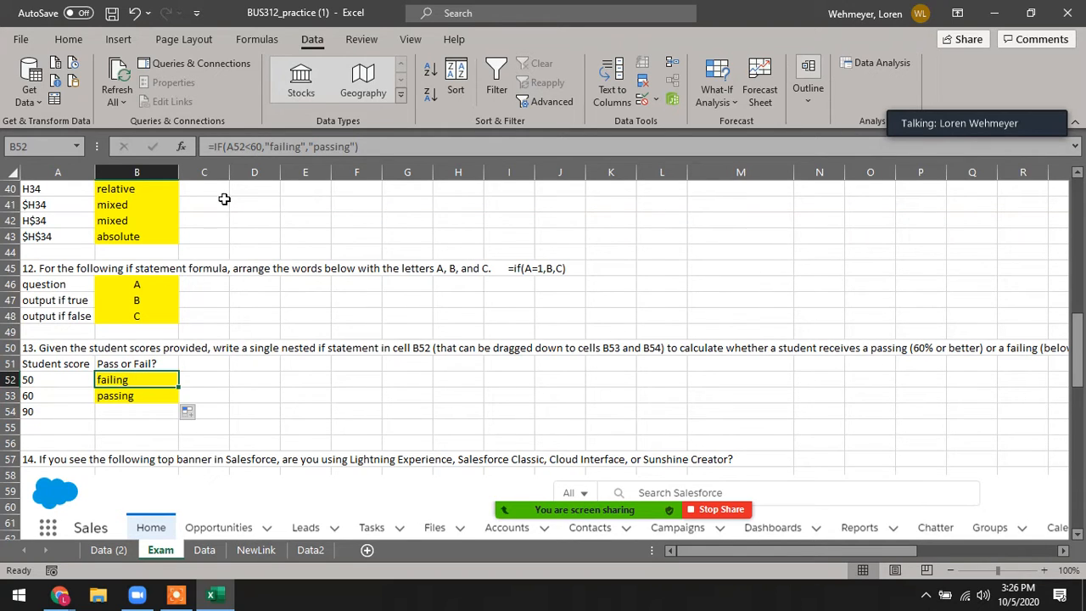
pyautogui.click(118, 399)
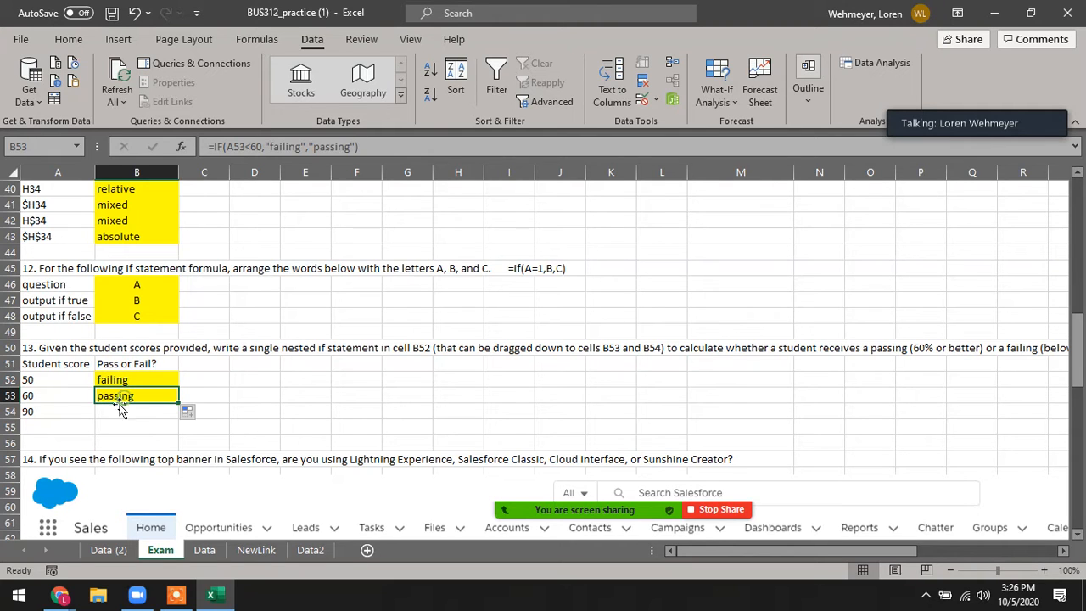
# Remove the fill colour and the formula from B53, and review the pass-or-fail formula in B52.
pyautogui.click(68, 39)
pyautogui.click(213, 94)
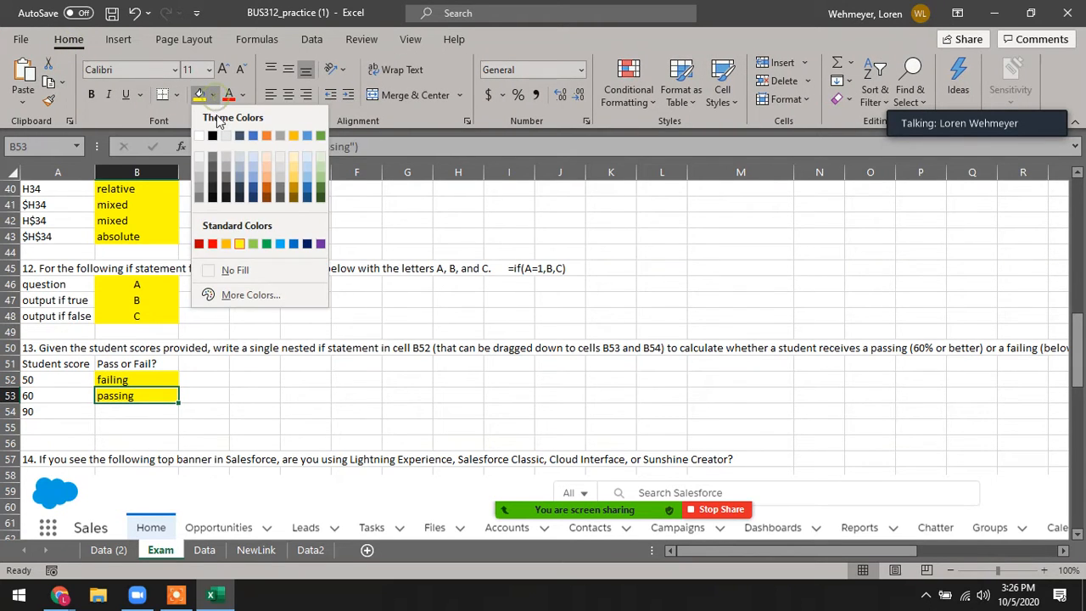
pyautogui.click(237, 270)
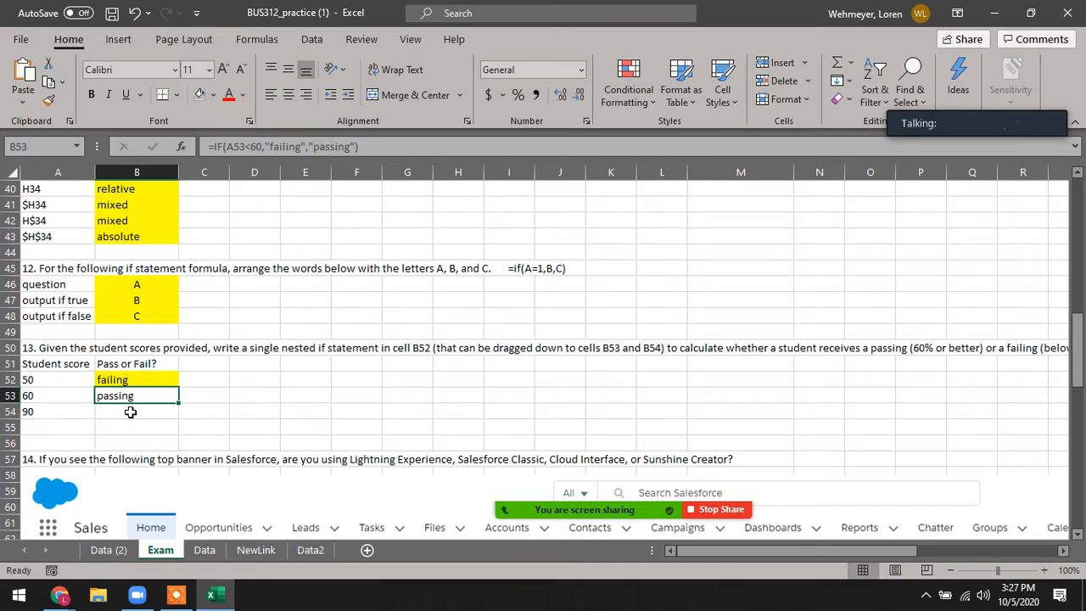
pyautogui.press('Delete')
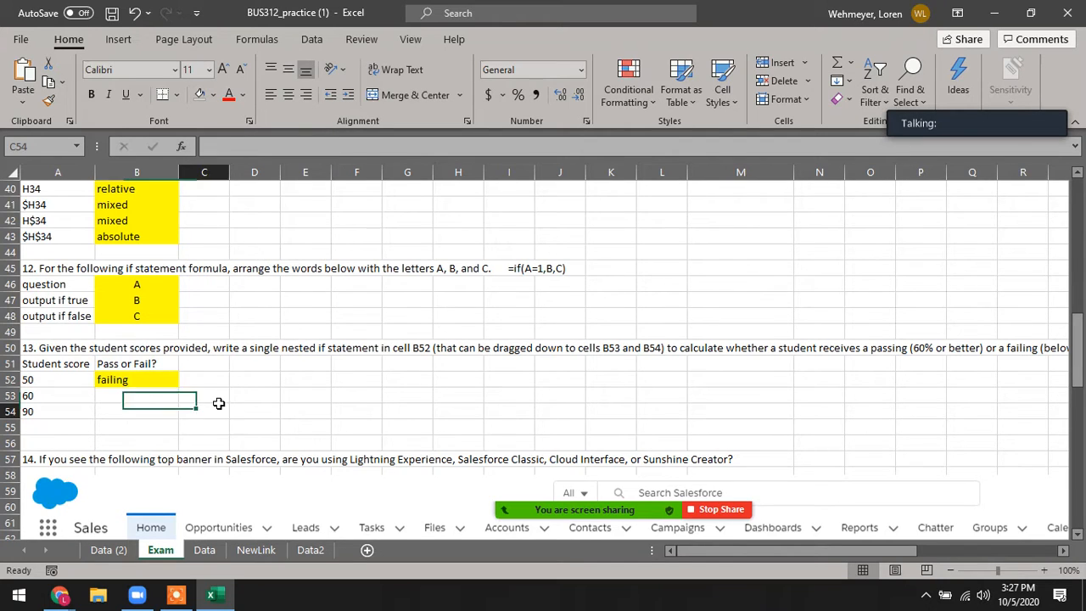
pyautogui.click(126, 384)
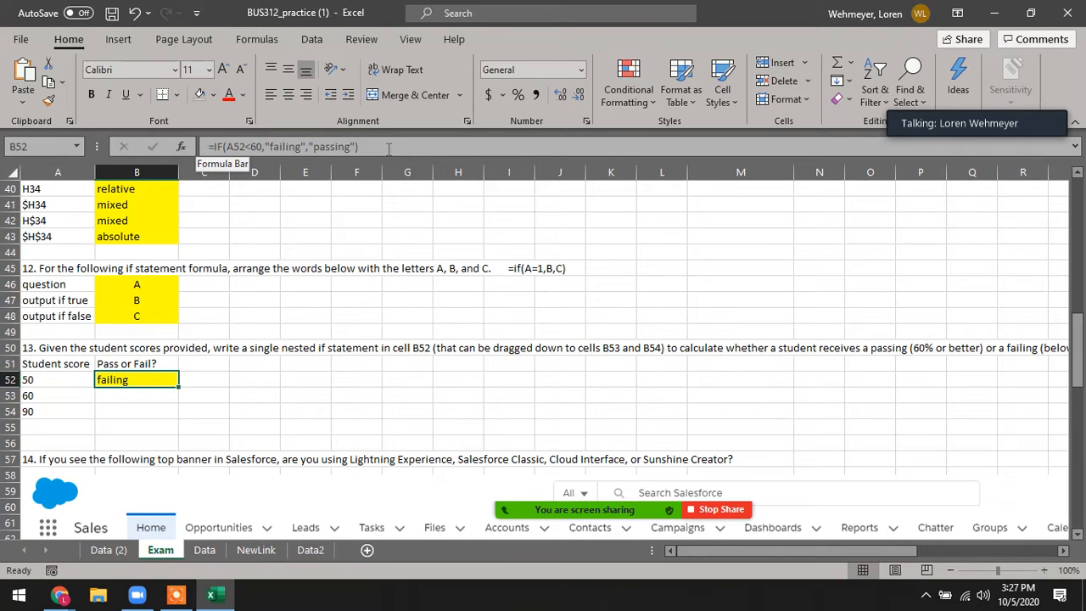
pyautogui.click(233, 413)
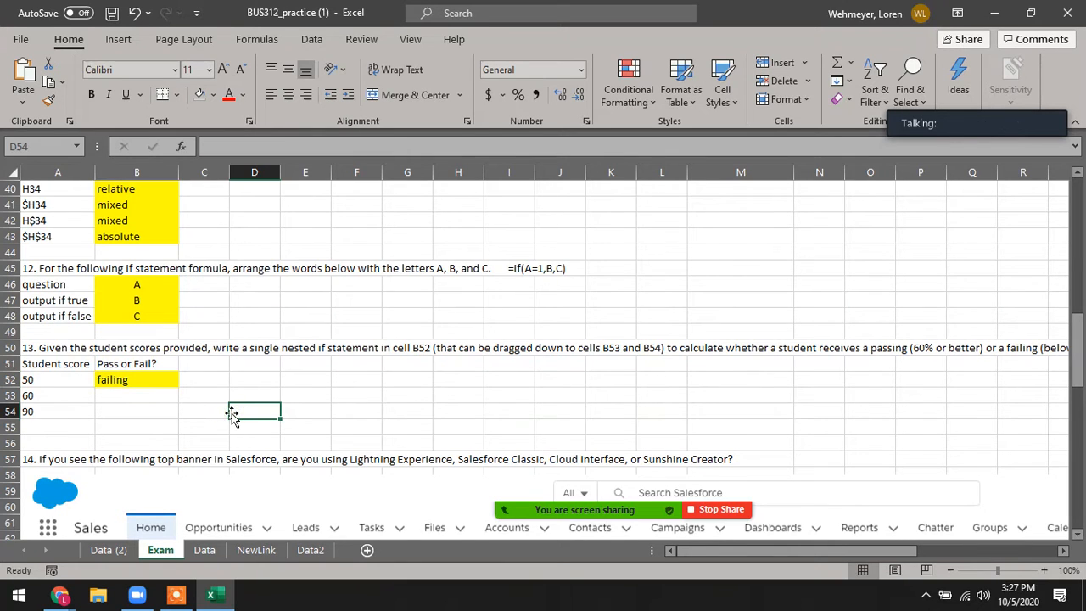
# Duplicate the NewLink worksheet and place the copy after Data2 at the end of the workbook.
pyautogui.scroll(-4, 233, 415)
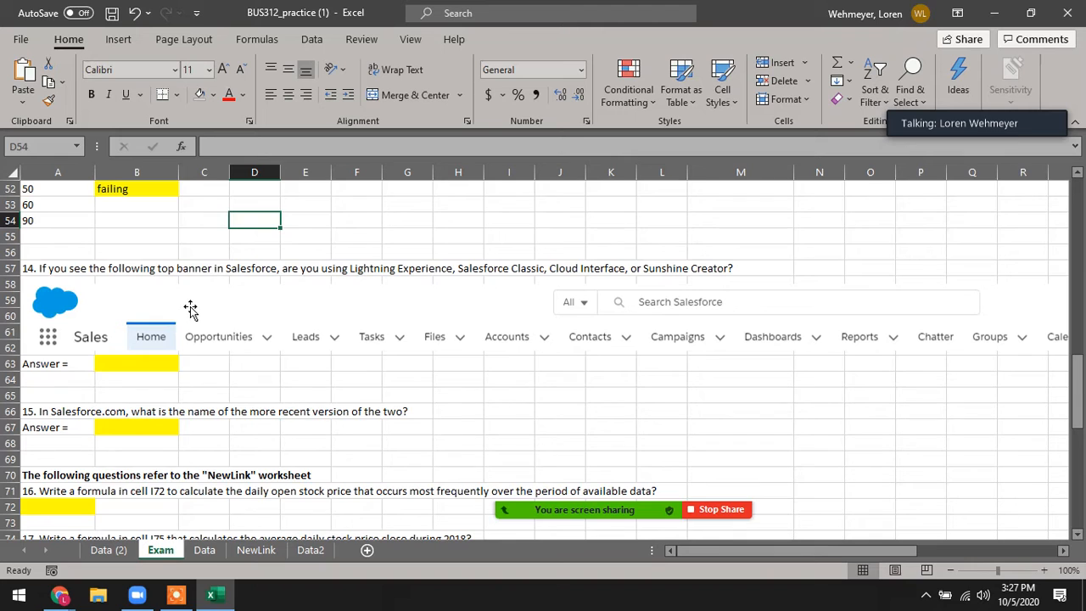
pyautogui.scroll(-4, 190, 310)
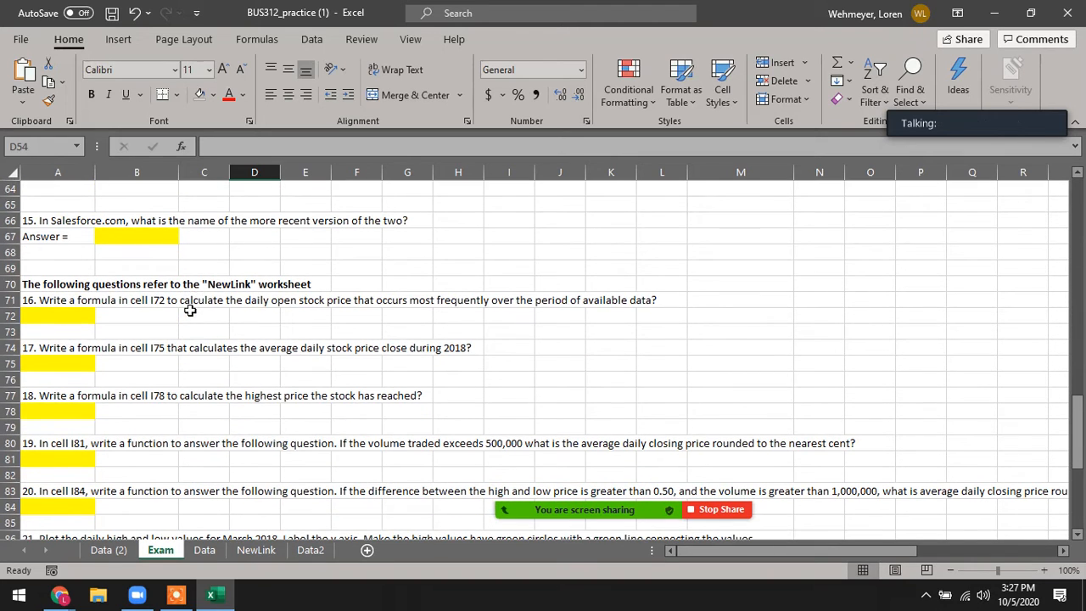
pyautogui.scroll(-2, 190, 310)
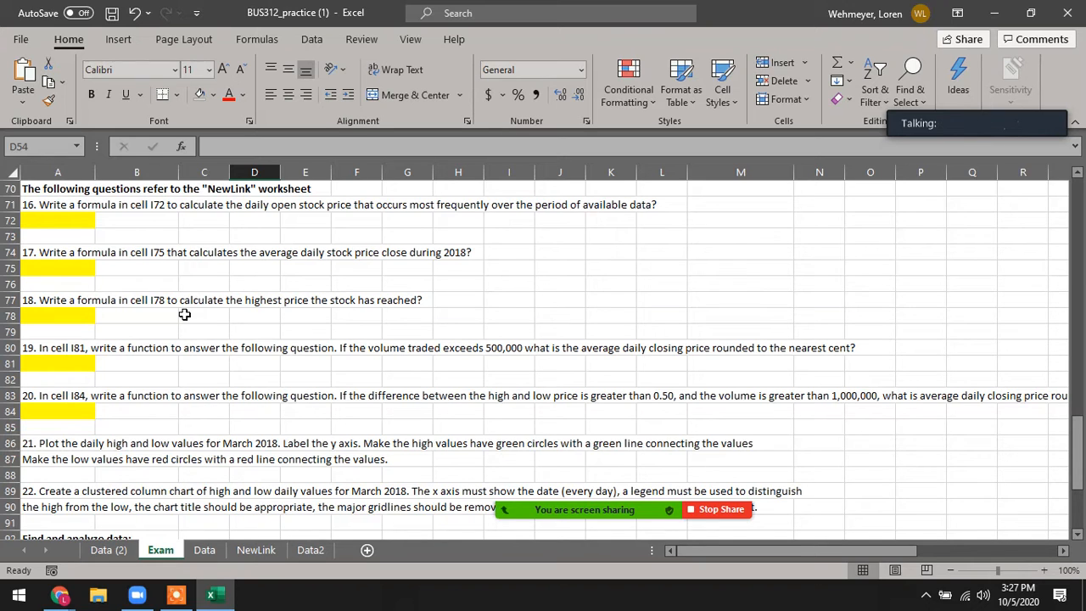
pyautogui.click(254, 550)
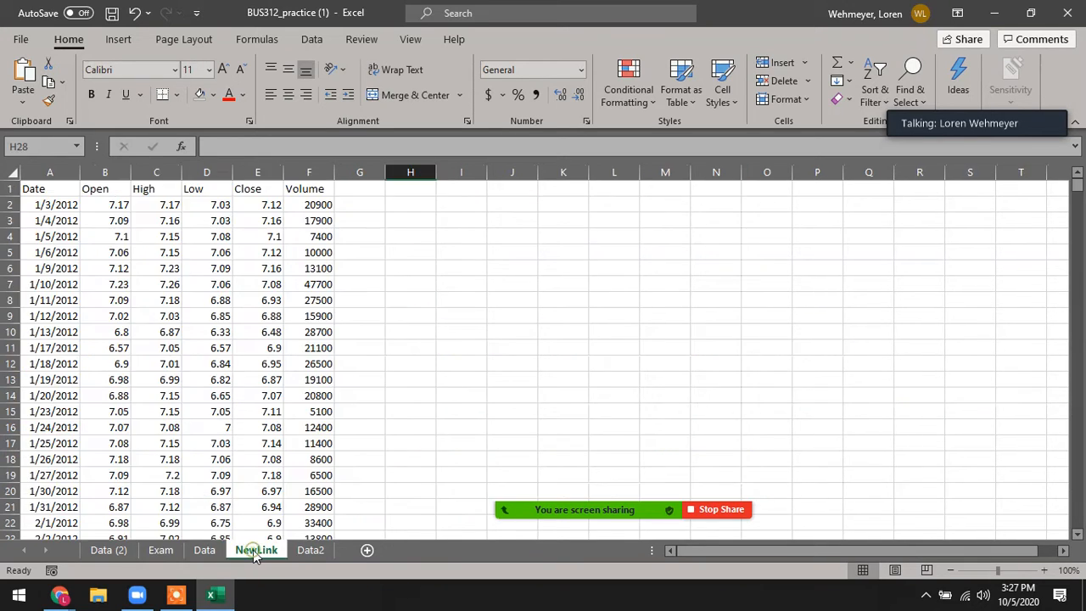
pyautogui.rightClick(254, 551)
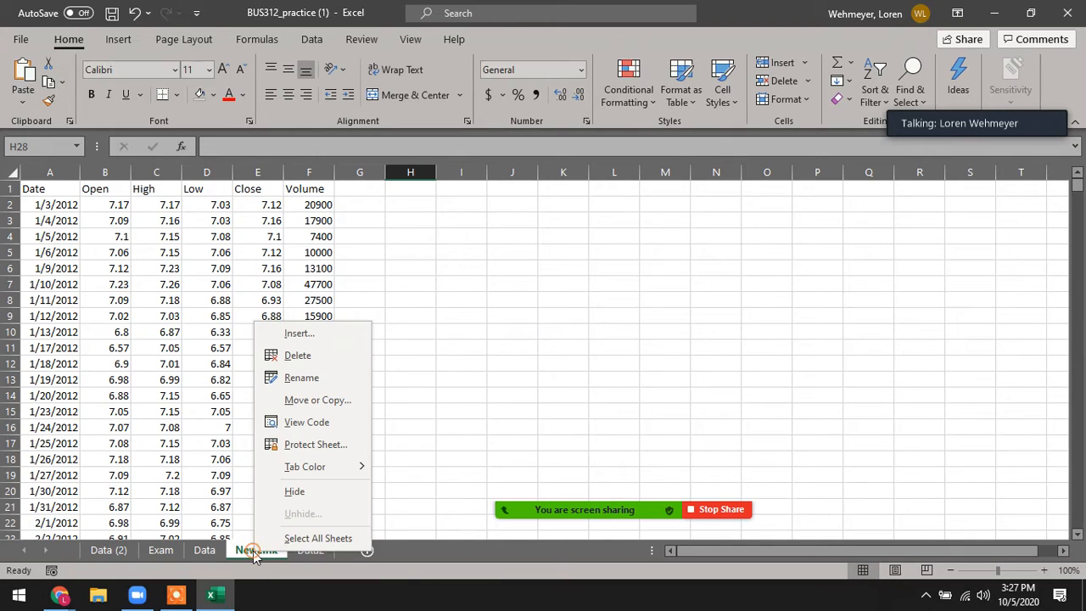
pyautogui.click(317, 403)
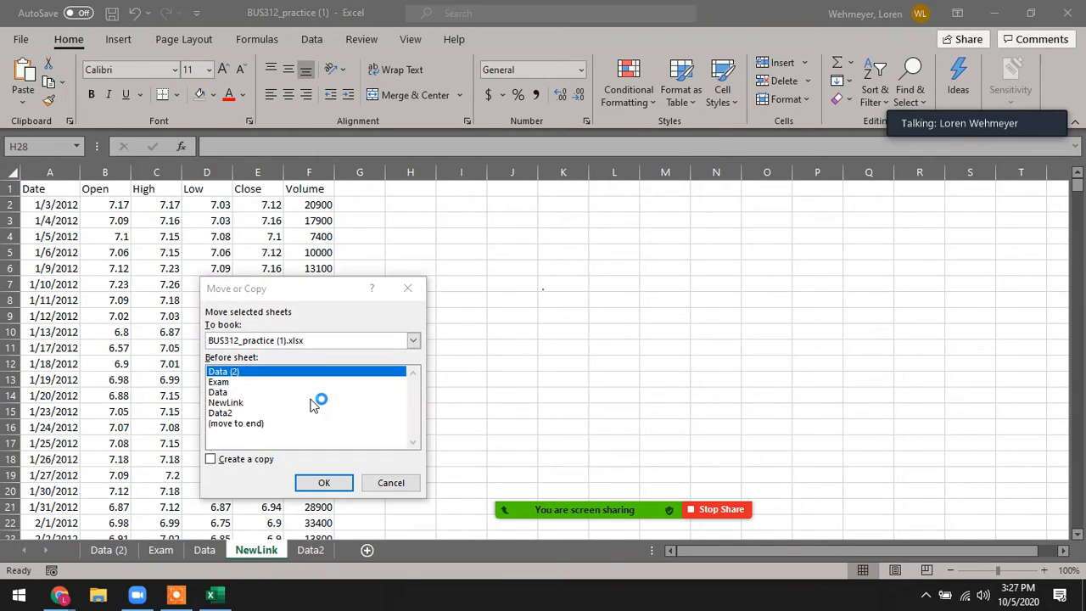
pyautogui.click(214, 459)
pyautogui.click(323, 482)
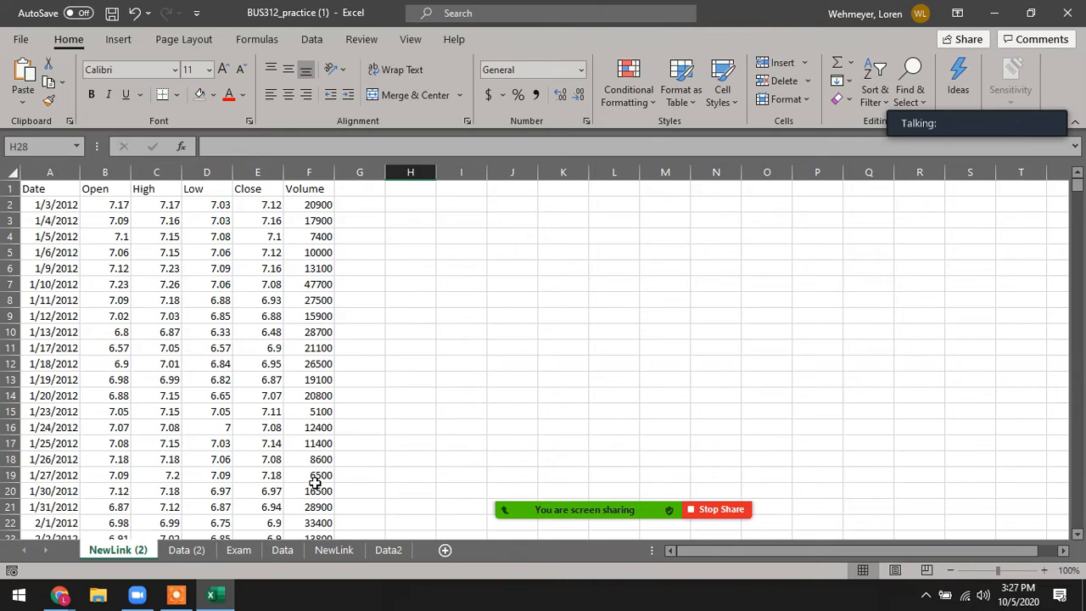
pyautogui.moveTo(127, 550); pyautogui.dragTo(424, 549)
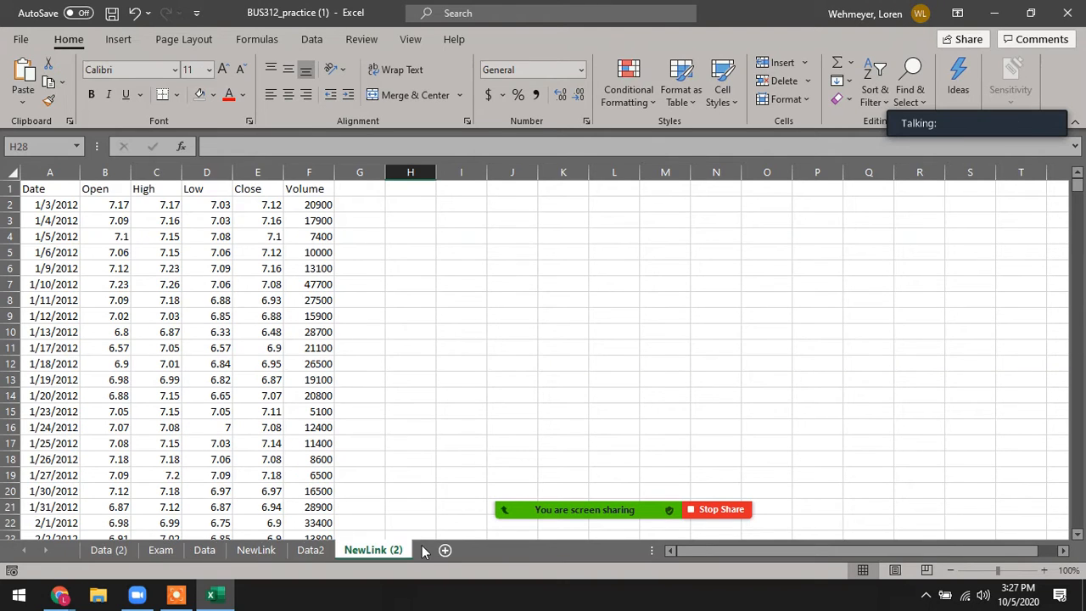
# Answer question 16 on the Exam sheet by entering =MODE('NewLink (2)'!B2:B1761) in A72, and check the formula.
pyautogui.click(159, 549)
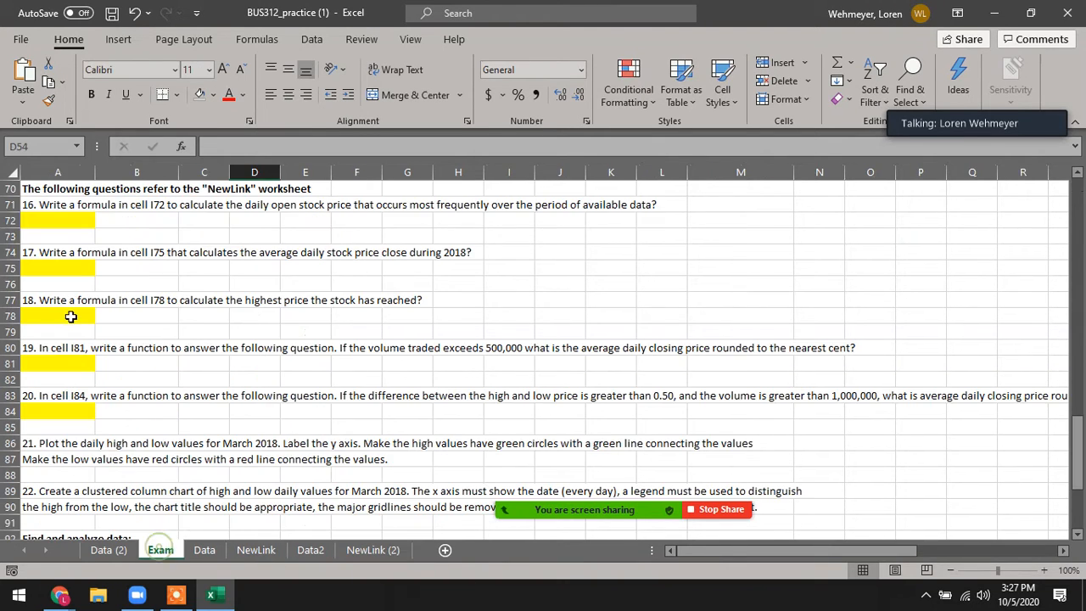
pyautogui.click(64, 218)
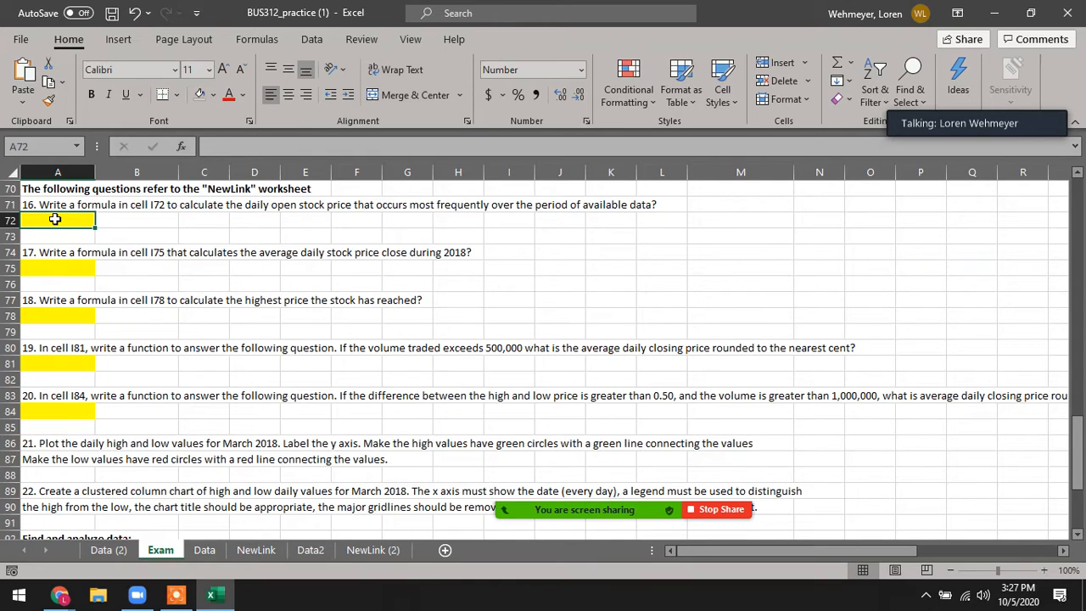
pyautogui.write('=mode')
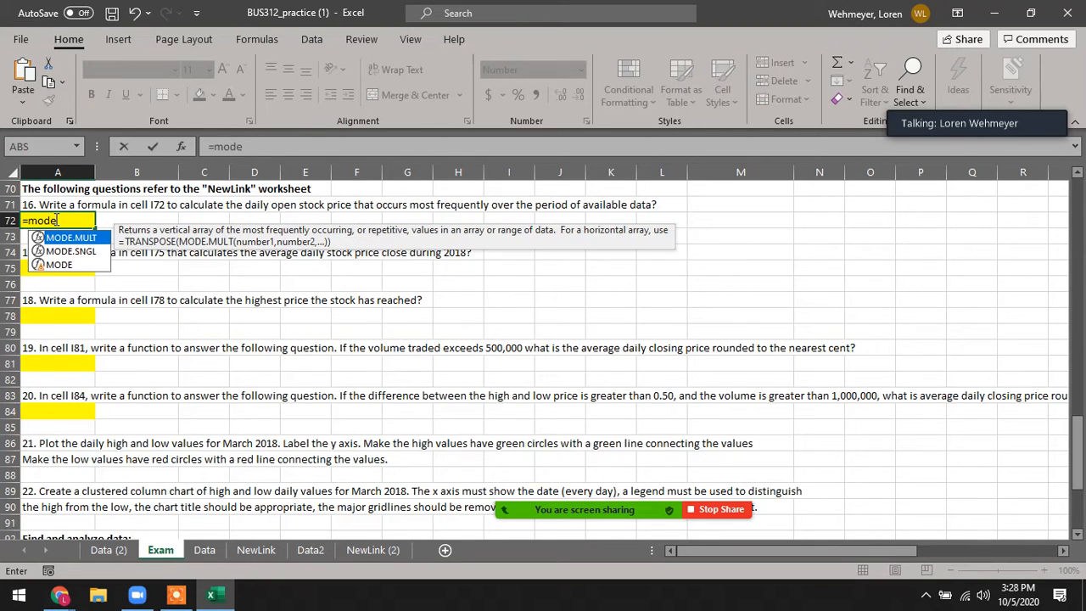
pyautogui.write('(')
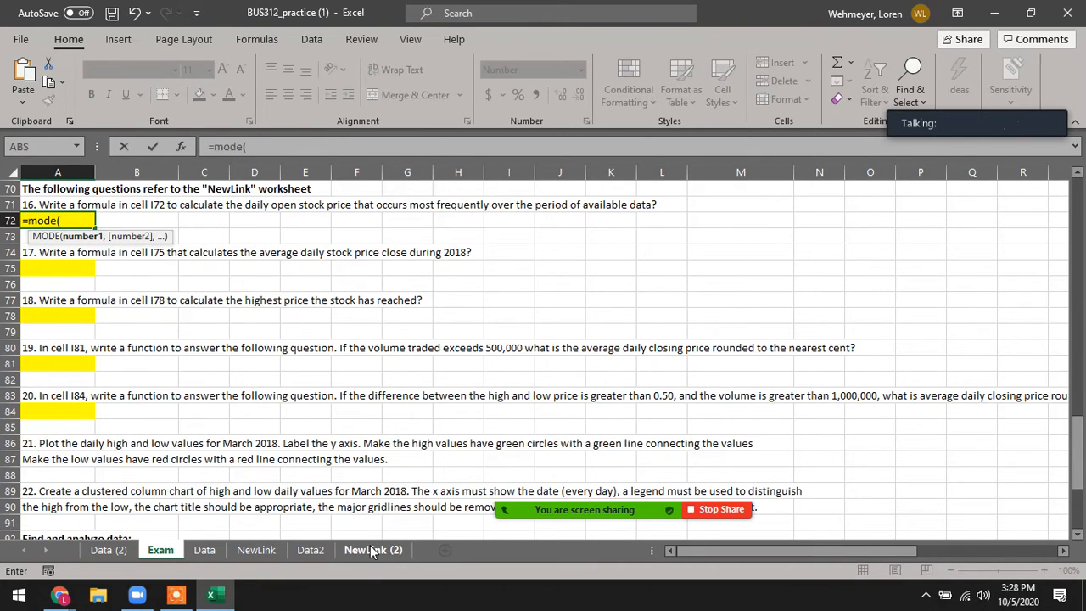
pyautogui.click(371, 549)
pyautogui.click(121, 206)
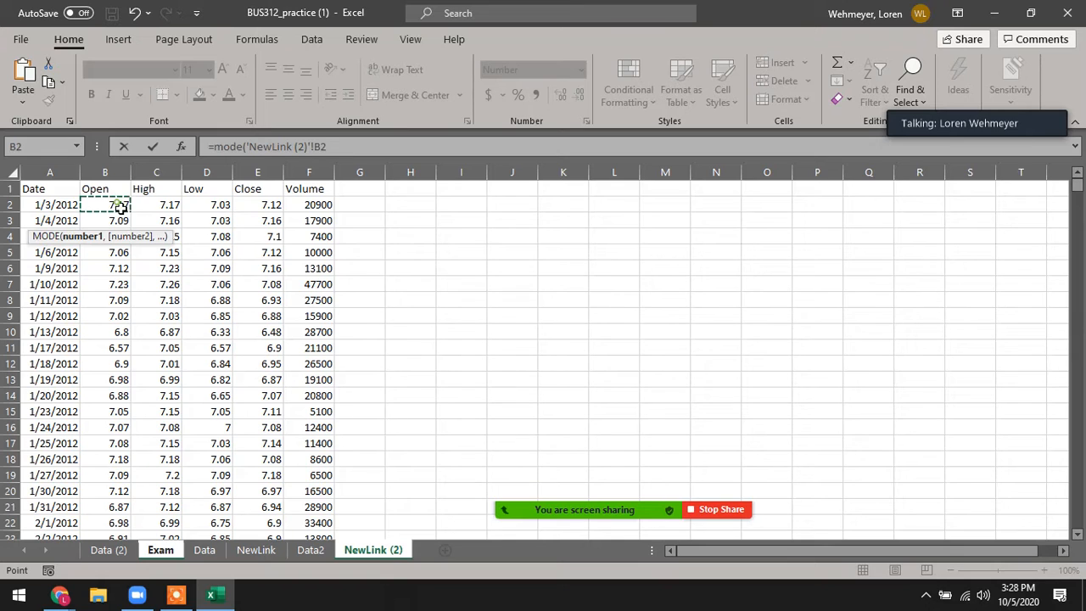
pyautogui.moveTo(1076, 191); pyautogui.dragTo(1057, 559)
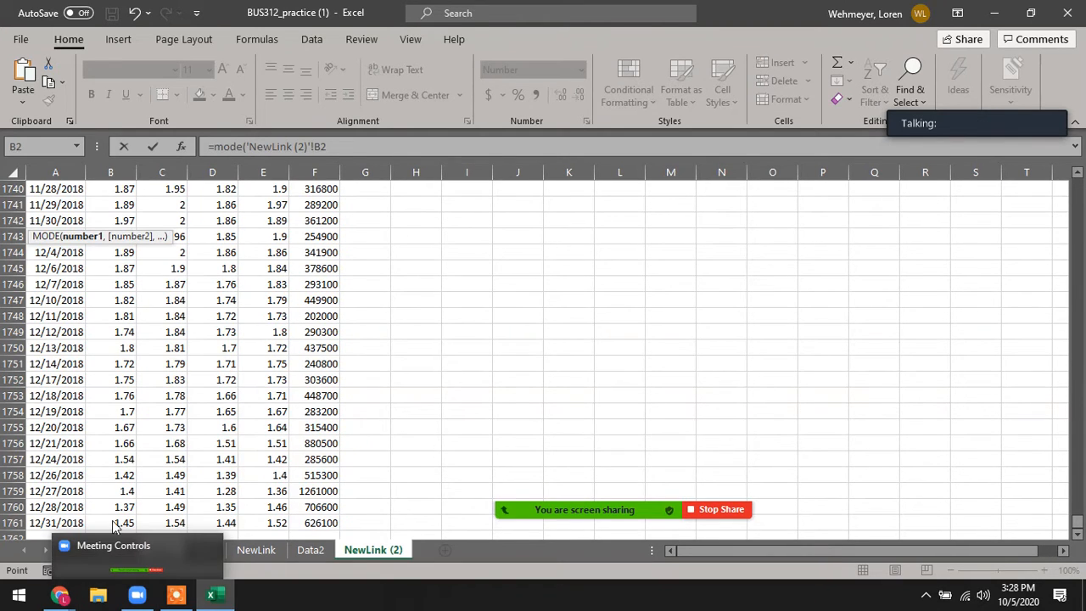
pyautogui.scroll(-2, 494, 438)
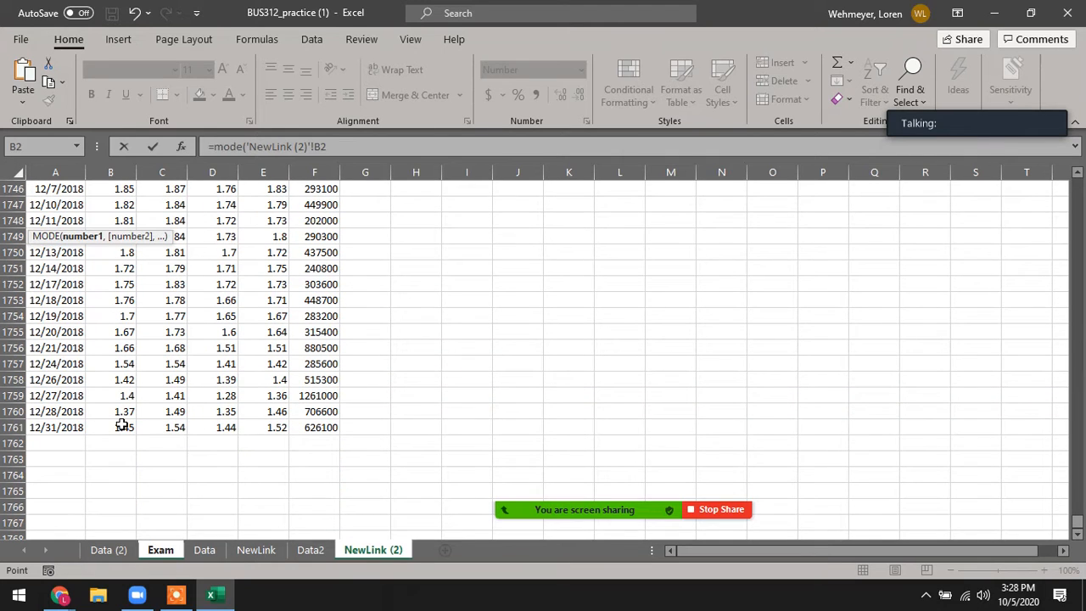
pyautogui.keyDown('shift'); pyautogui.click(122, 426); pyautogui.keyUp('shift')
pyautogui.press('Return')
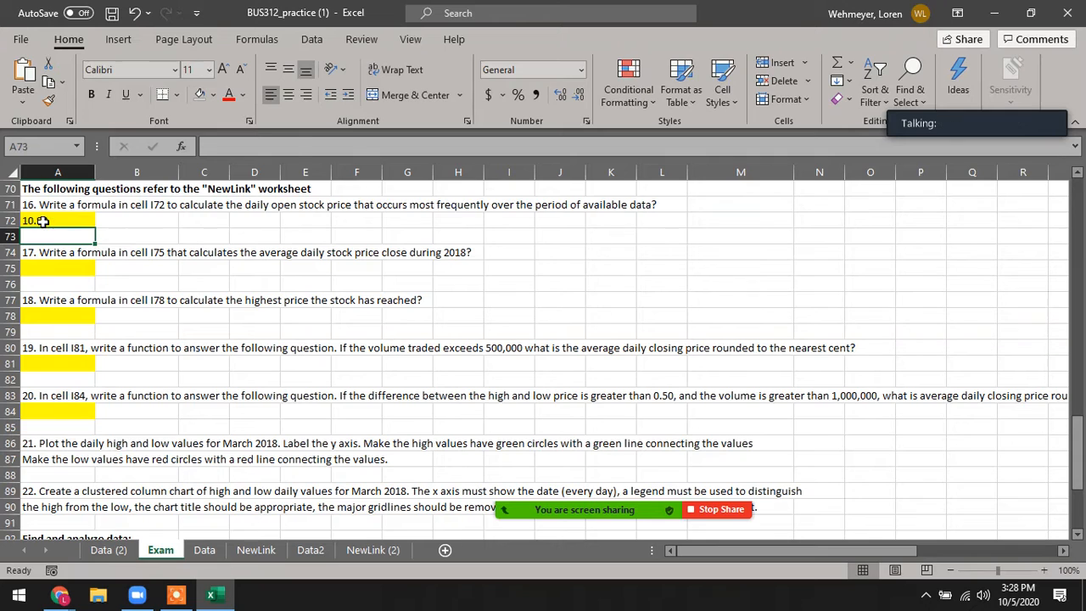
pyautogui.click(43, 221)
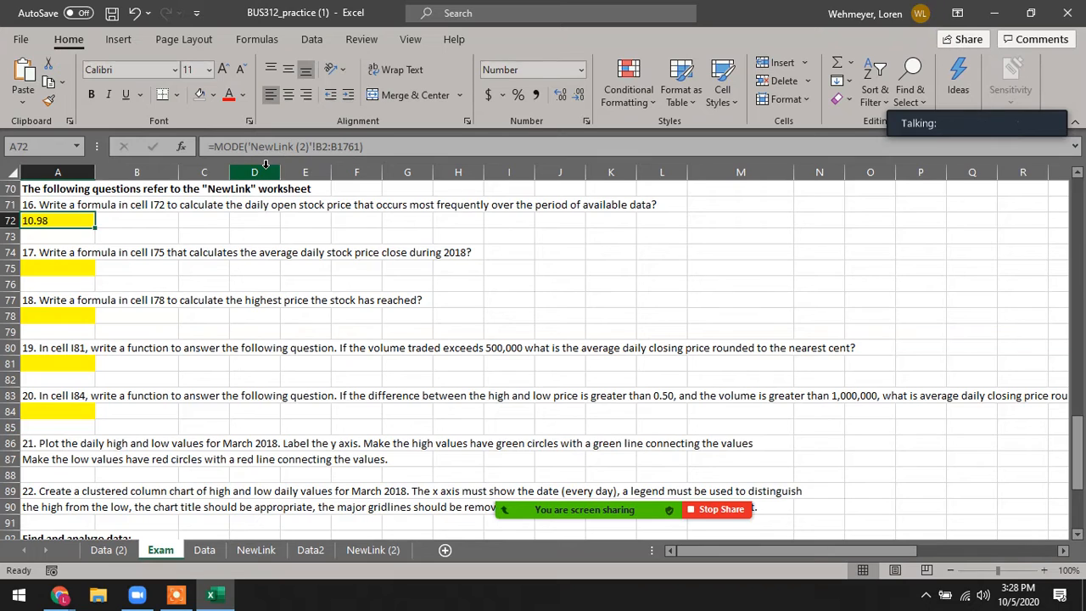
# Begin an AVERAGE formula in A75 for question 17 on the daily closing stock price during 2018.
pyautogui.press('Down')
pyautogui.press('Down')
pyautogui.press('Down')
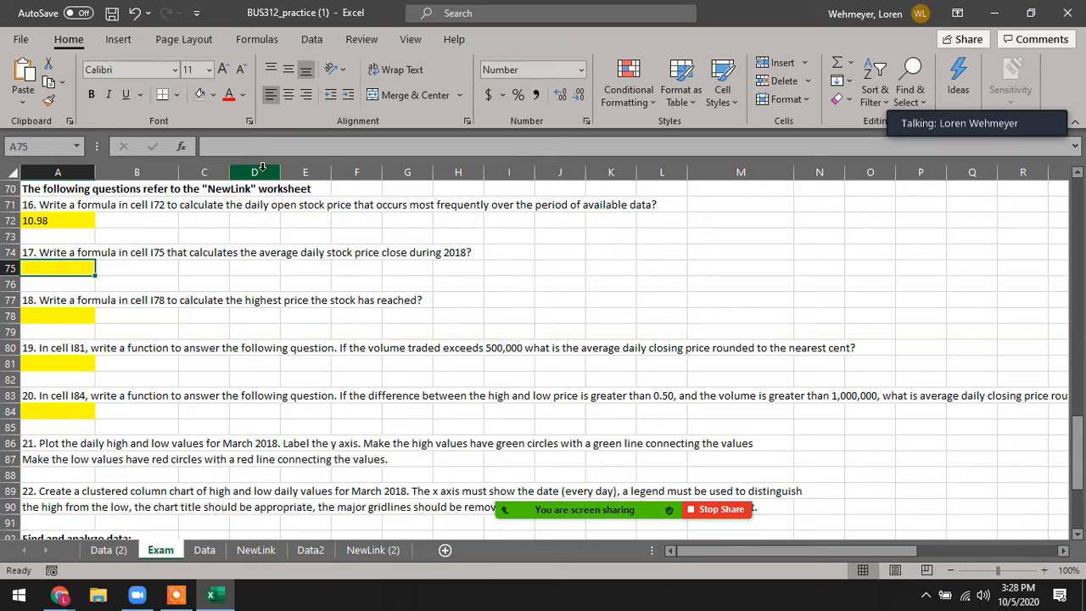
pyautogui.write('=')
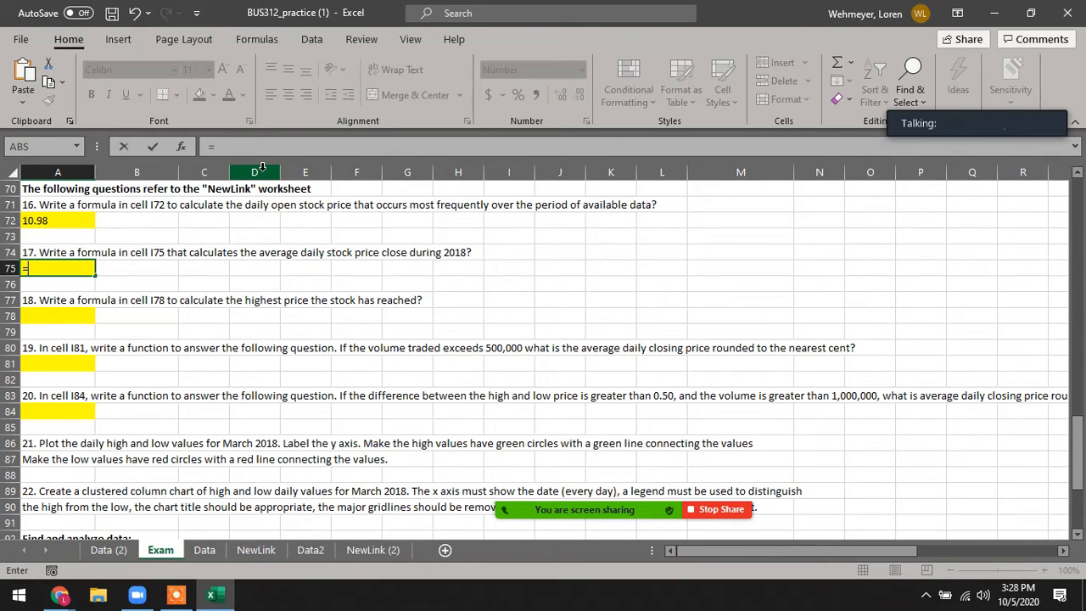
pyautogui.write('avera')
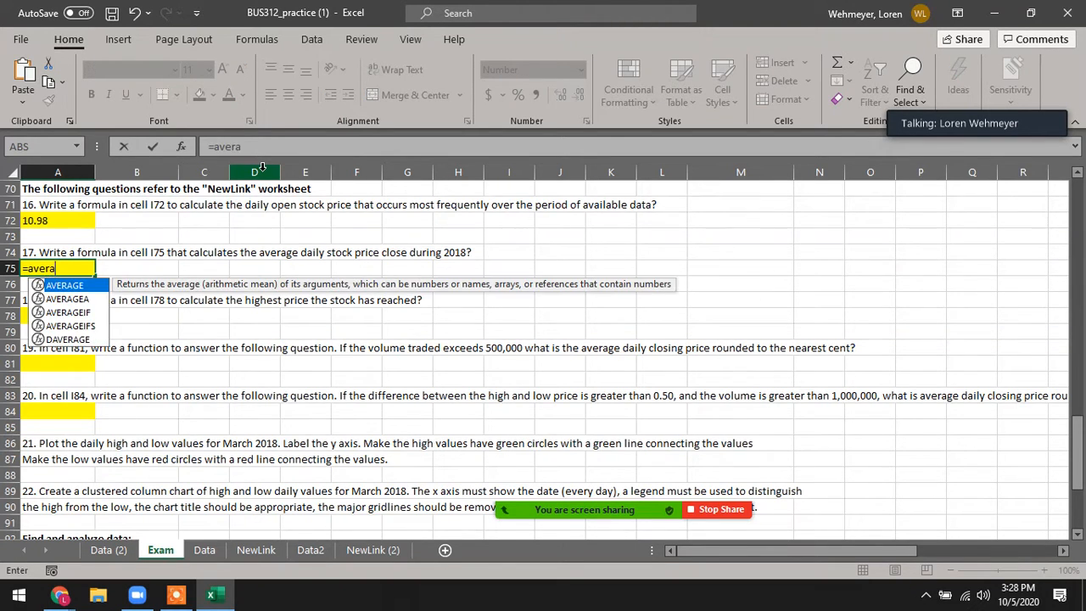
pyautogui.write('ge(')
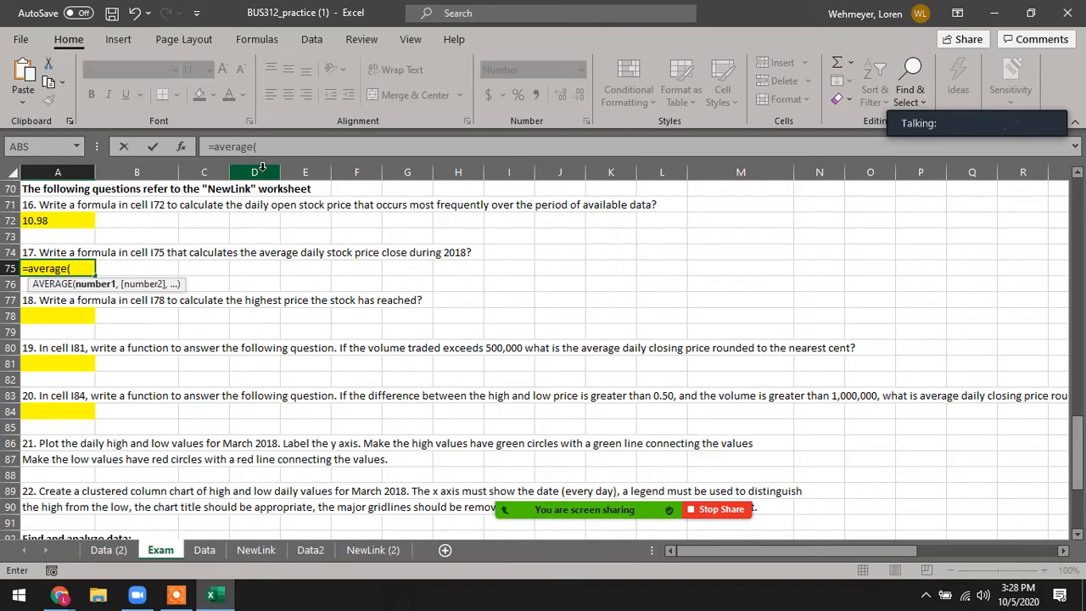
# Look through the Data, NewLink and NewLink (2) worksheets and reread question 17 to identify the data to average.
pyautogui.click(370, 549)
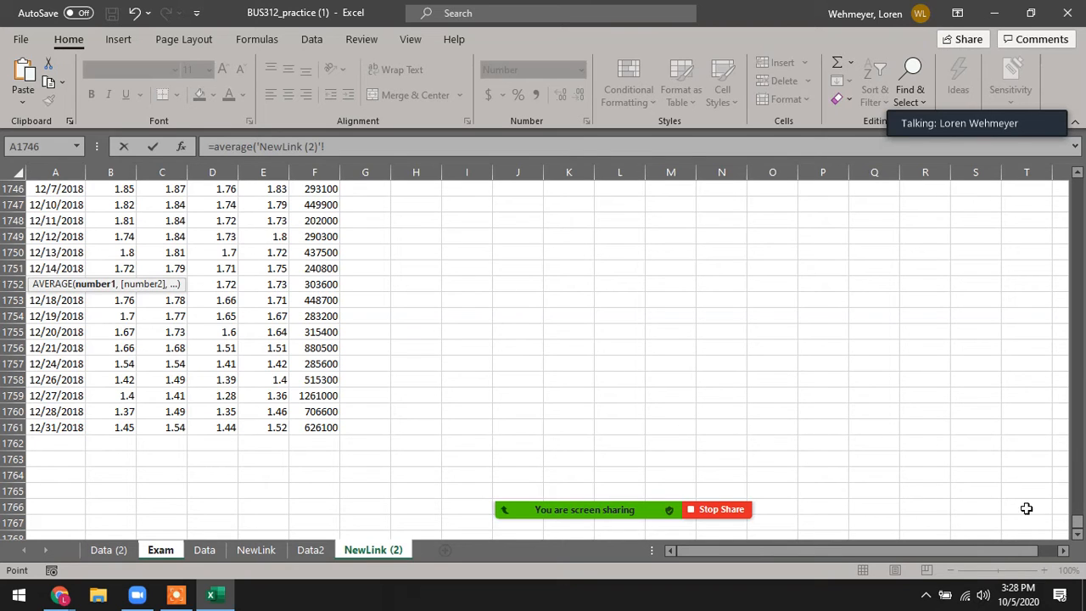
pyautogui.moveTo(1076, 520); pyautogui.dragTo(1071, 155)
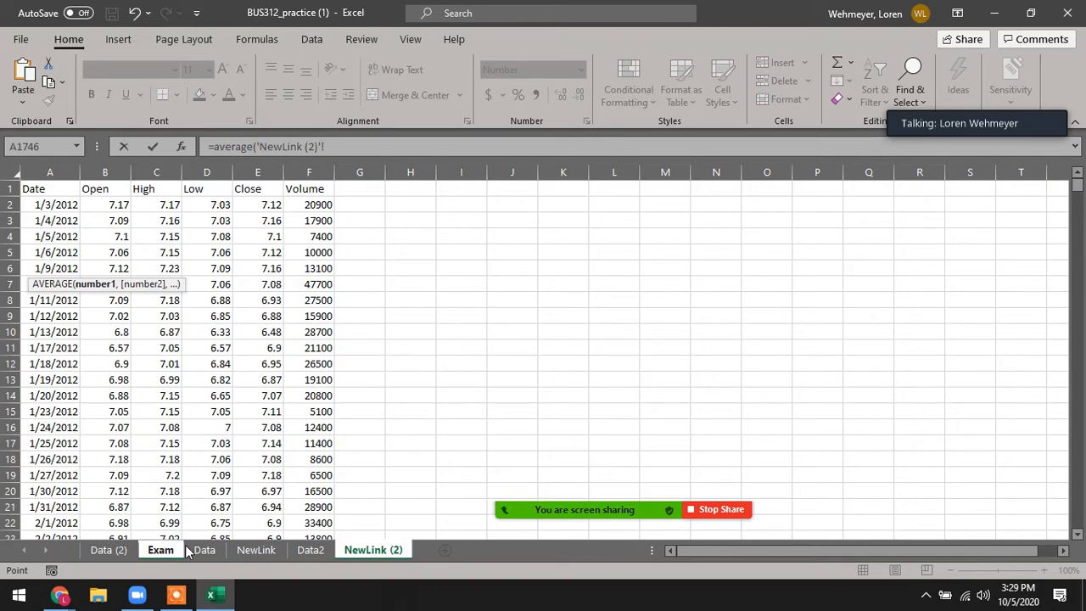
pyautogui.click(210, 550)
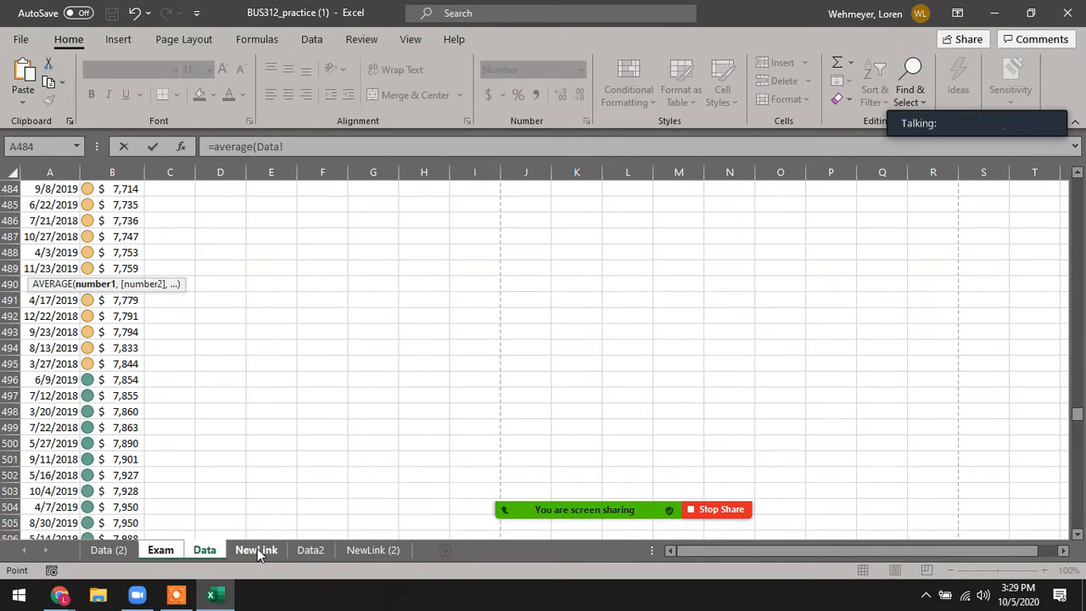
pyautogui.click(167, 549)
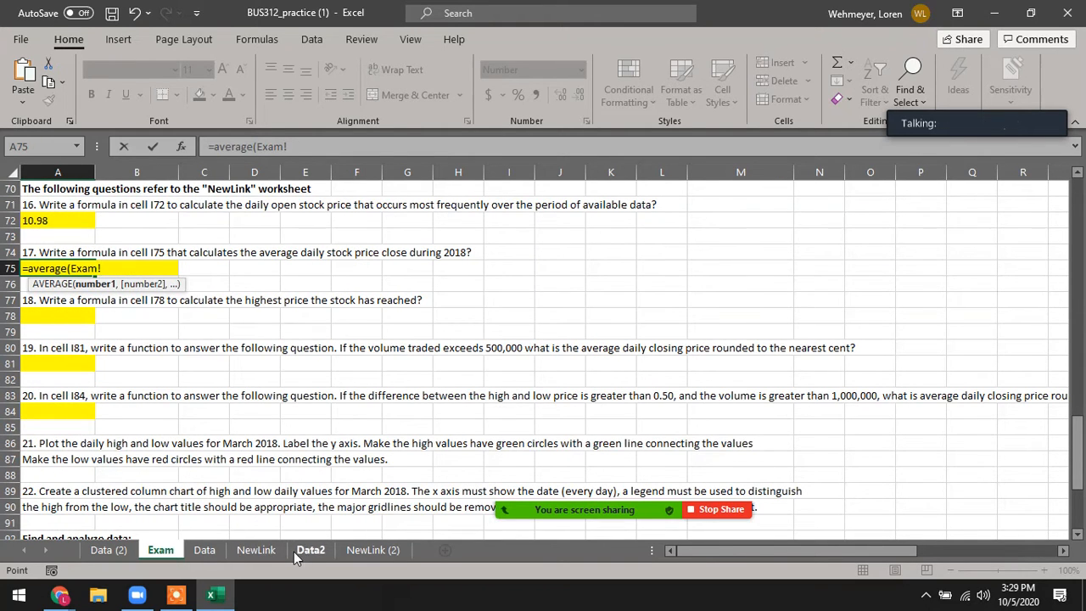
pyautogui.click(359, 549)
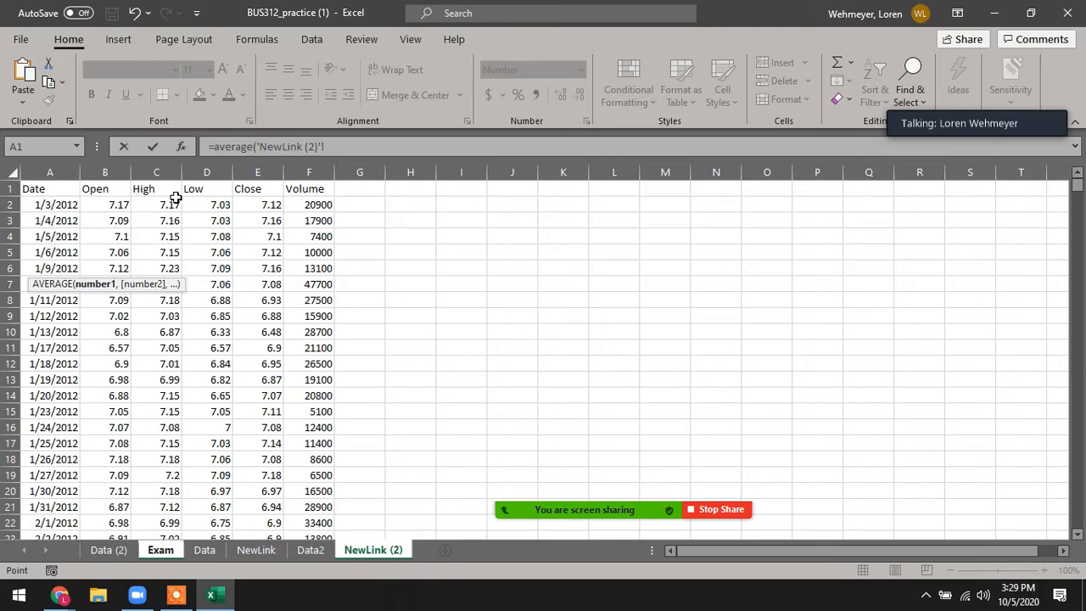
pyautogui.click(206, 549)
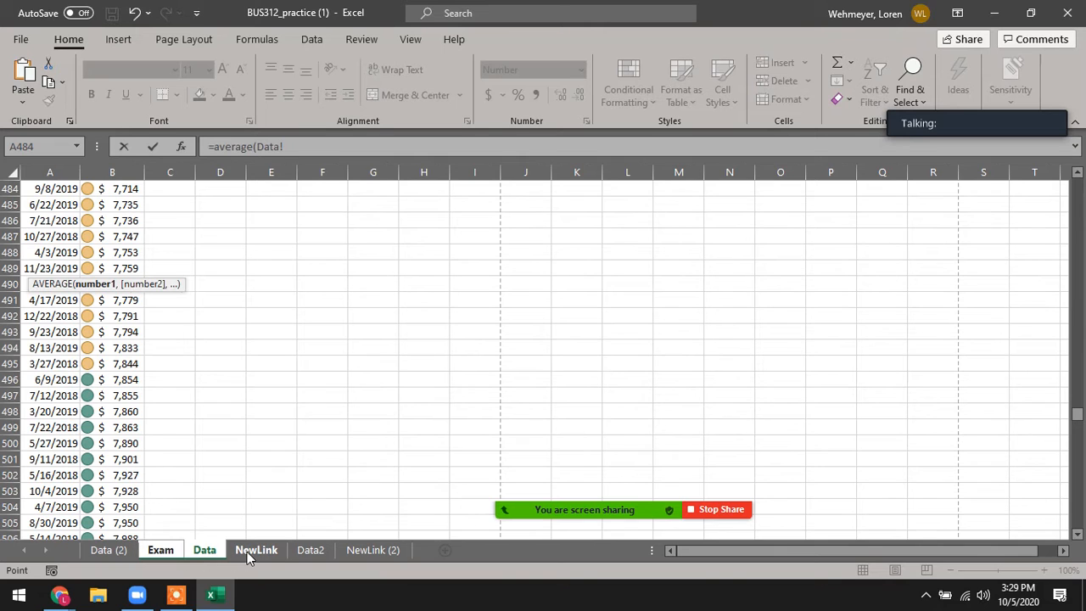
pyautogui.click(246, 551)
pyautogui.click(158, 550)
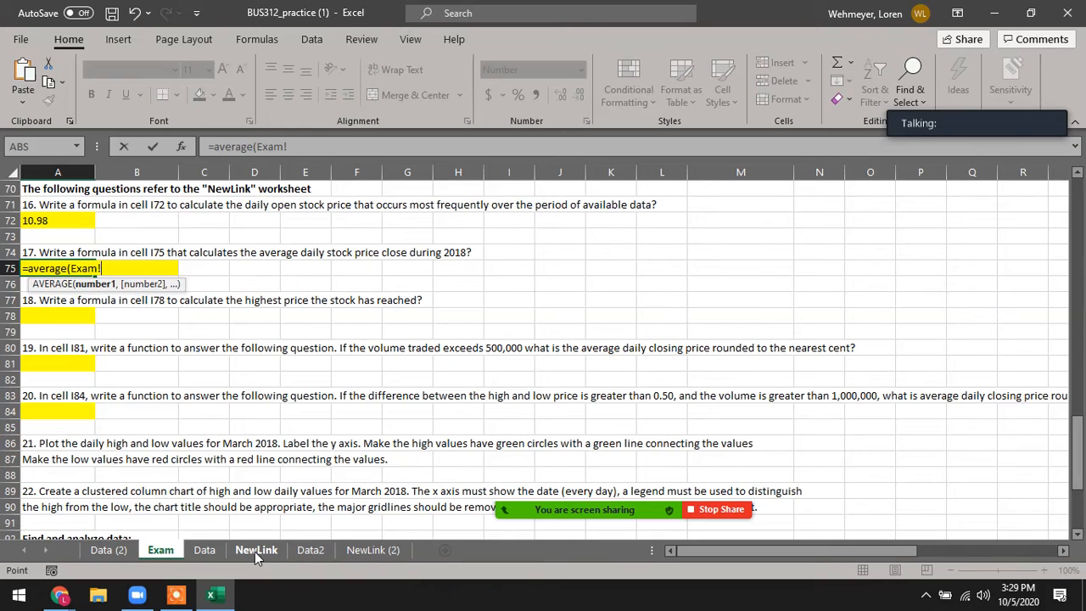
# Complete the AVERAGE formula in A75 for question 17 with the 2018 closing prices, 'NewLink (2)'!E1511:E1761.
pyautogui.click(373, 550)
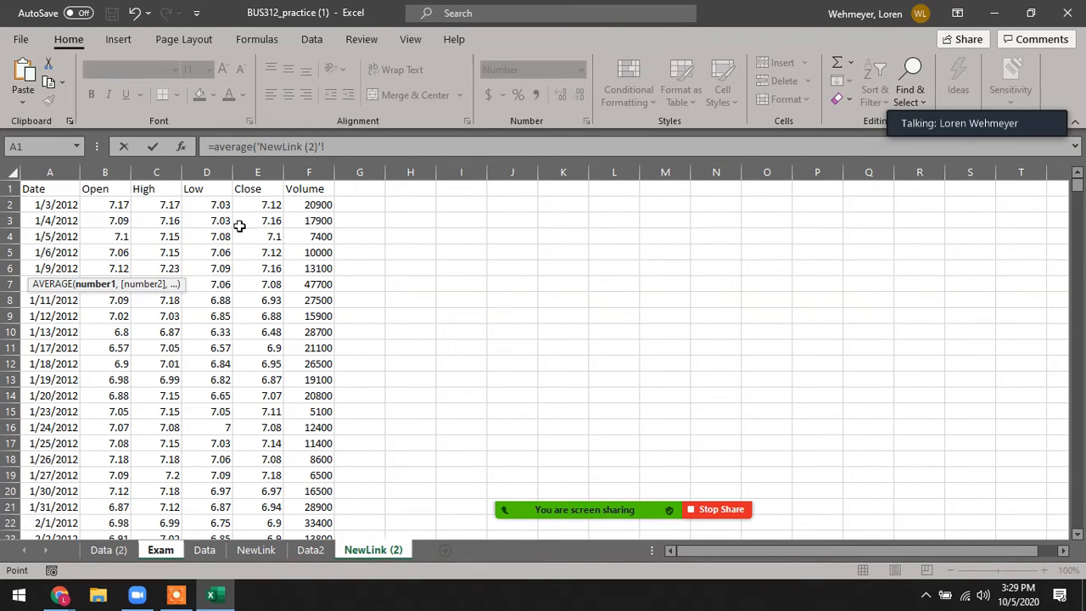
pyautogui.moveTo(1077, 183); pyautogui.dragTo(1040, 482)
pyautogui.click(273, 412)
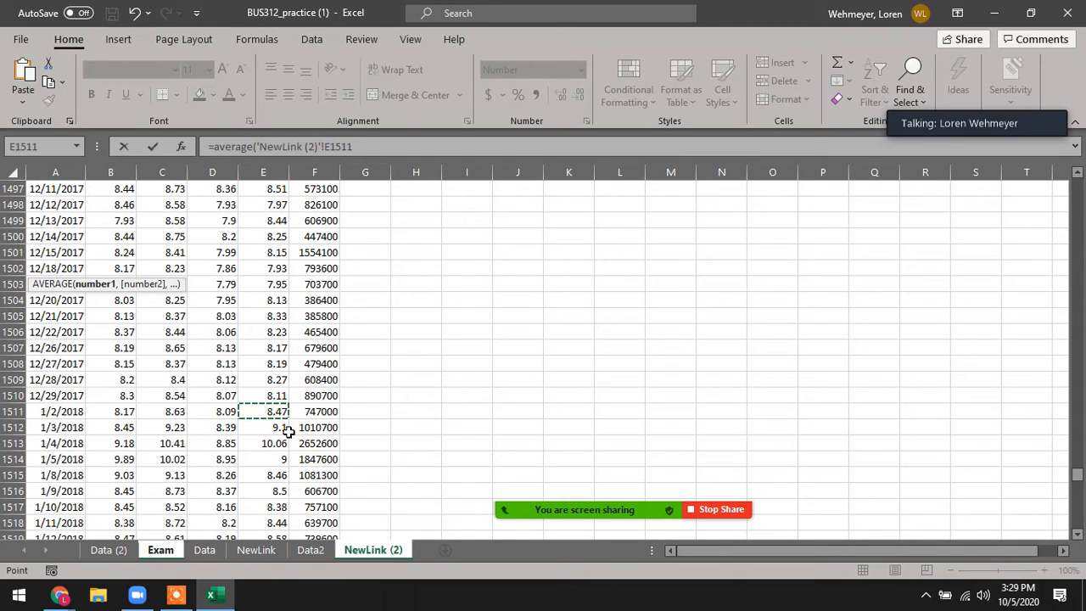
pyautogui.moveTo(1077, 475); pyautogui.dragTo(1061, 535)
pyautogui.scroll(-2, 407, 516)
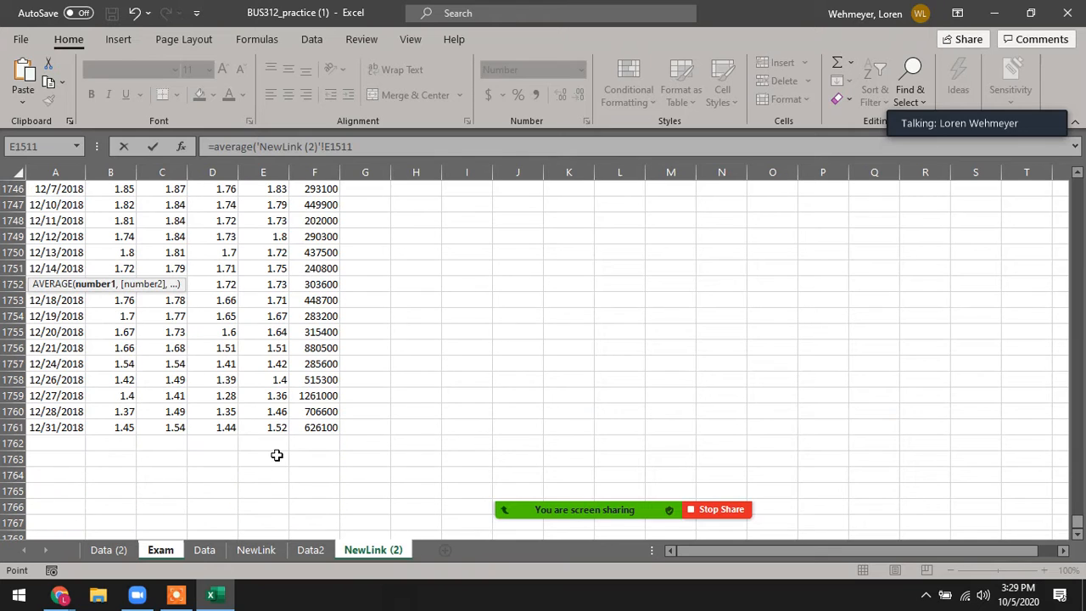
pyautogui.keyDown('shift'); pyautogui.click(275, 428); pyautogui.keyUp('shift')
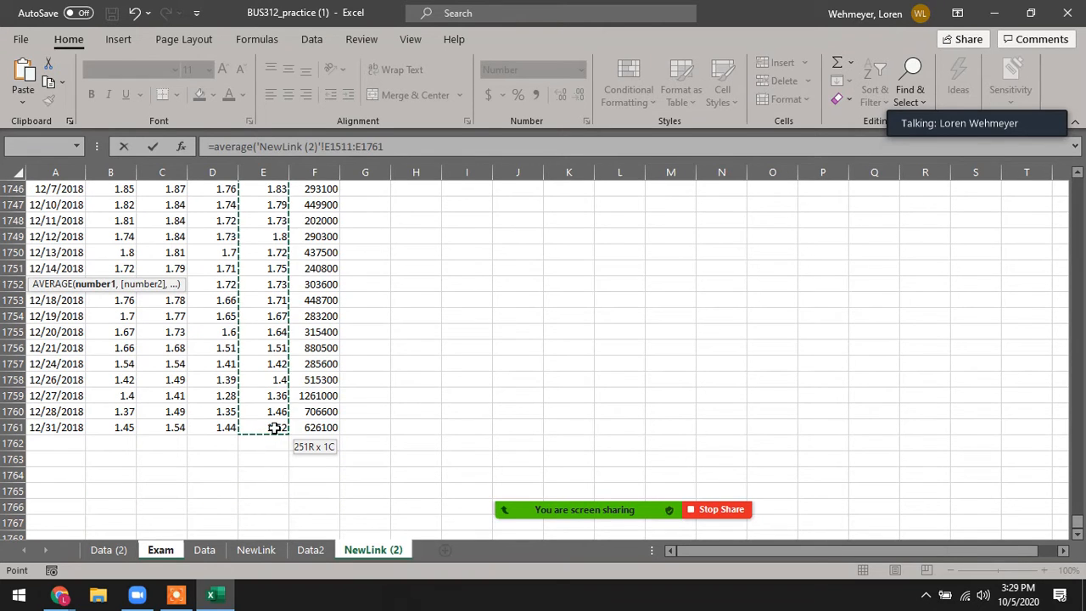
pyautogui.press('Return')
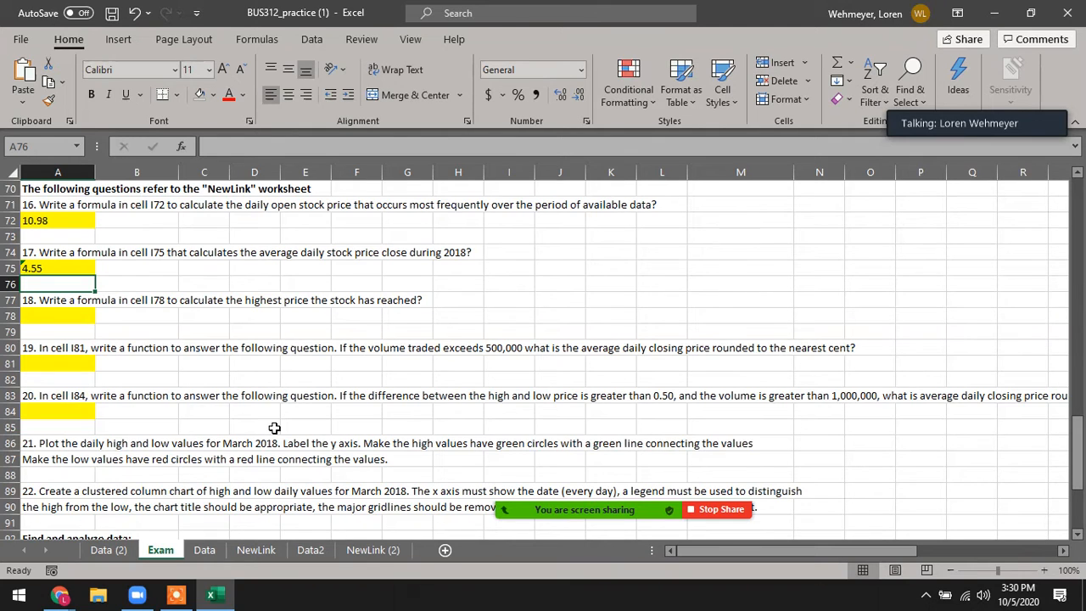
# Answer question 18 by entering =MAX('NewLink (2)'!B2:E1761) in A78, and check the formula.
pyautogui.press('Down')
pyautogui.press('Down')
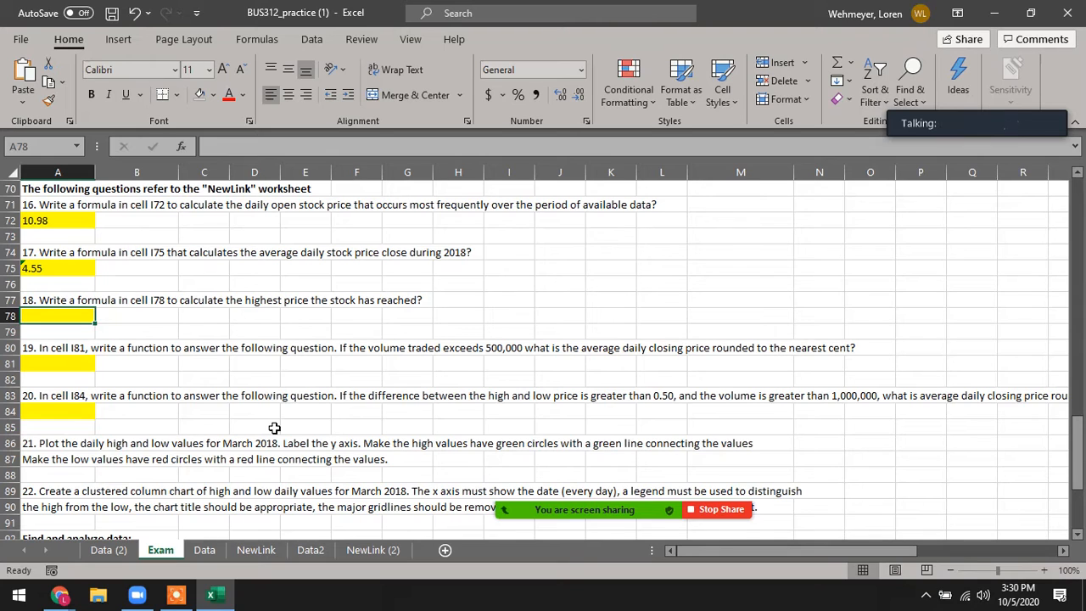
pyautogui.write('=ma')
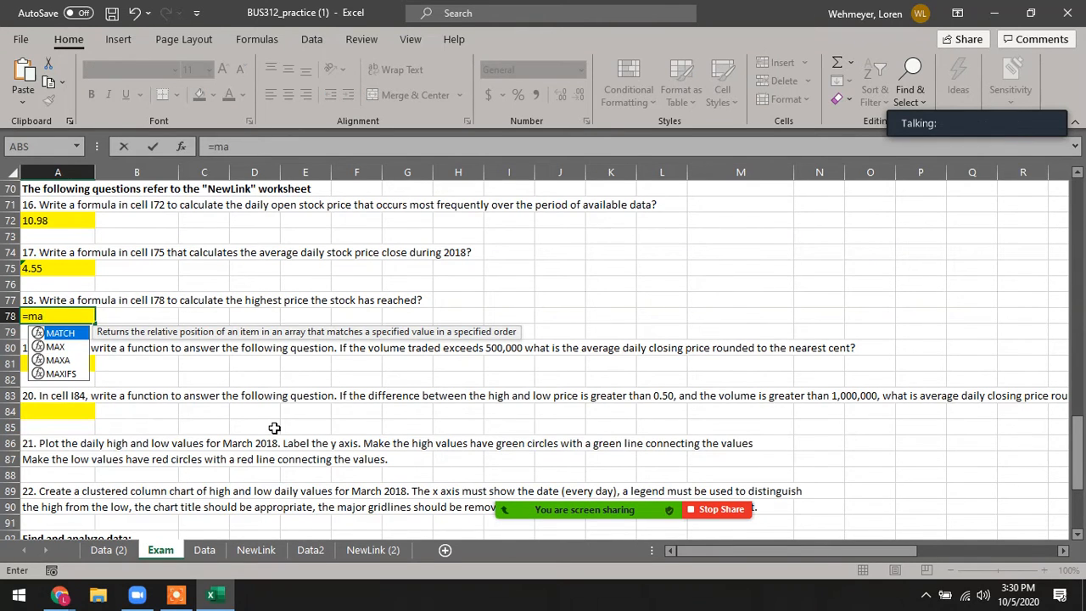
pyautogui.write('x(')
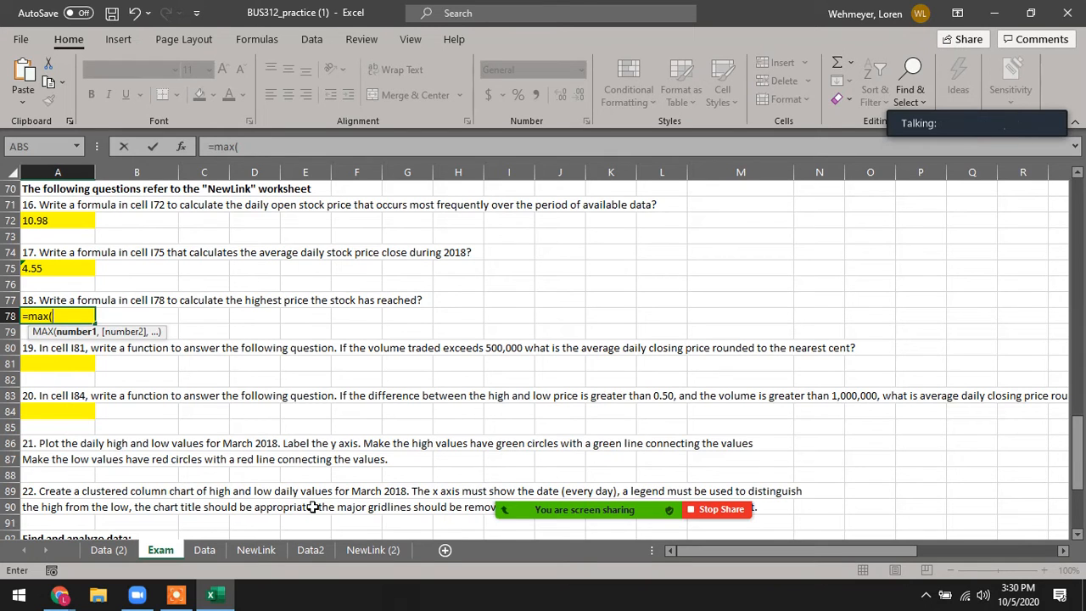
pyautogui.click(374, 550)
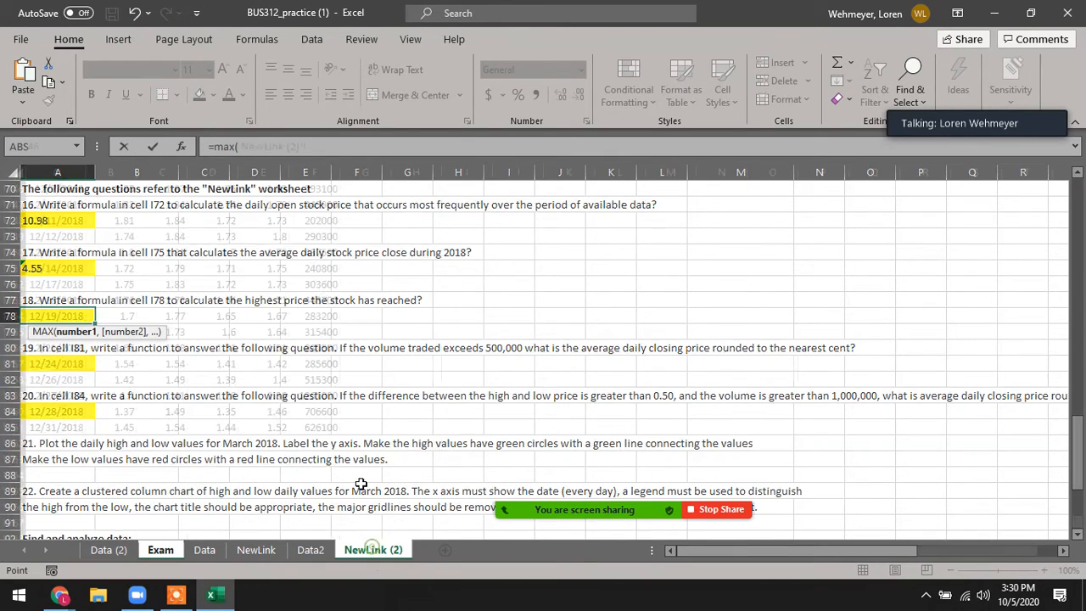
pyautogui.moveTo(1079, 530); pyautogui.dragTo(1080, 132)
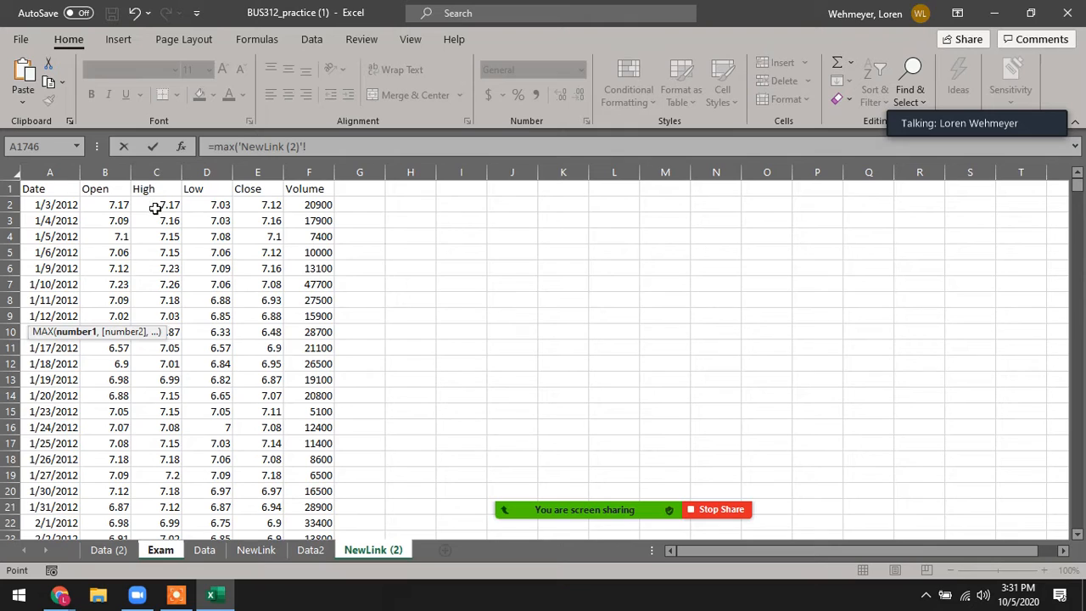
pyautogui.click(107, 204)
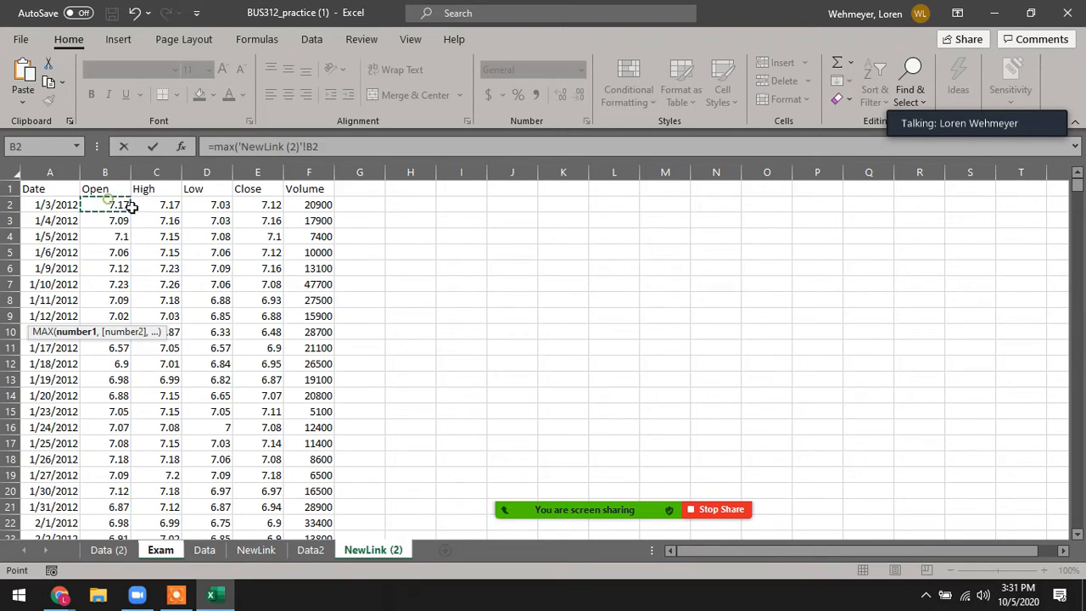
pyautogui.moveTo(1075, 185); pyautogui.dragTo(1077, 520)
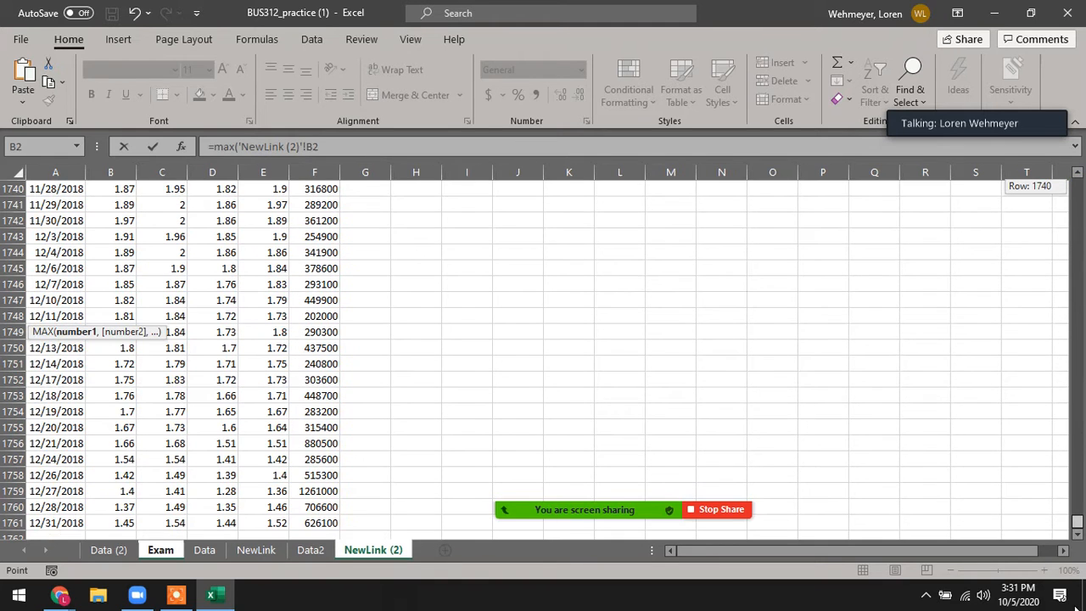
pyautogui.keyDown('shift'); pyautogui.click(277, 523); pyautogui.keyUp('shift')
pyautogui.press('Return')
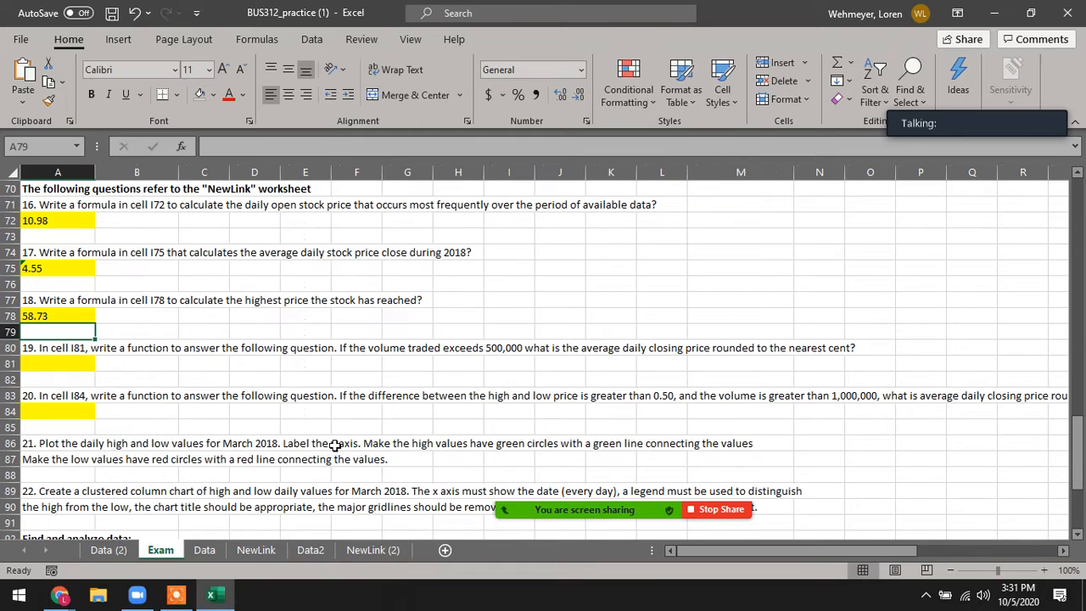
pyautogui.click(59, 317)
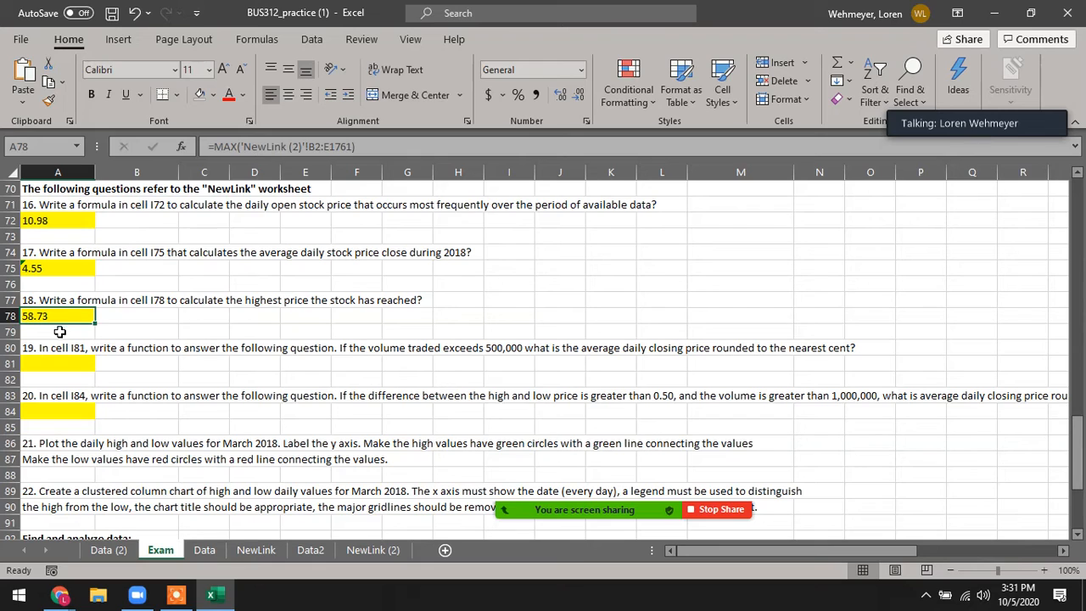
# Cross-check the highest price with a temporary =MAX('NewLink (2)'!C2:C1761) in B78, and clear that cell.
pyautogui.click(125, 318)
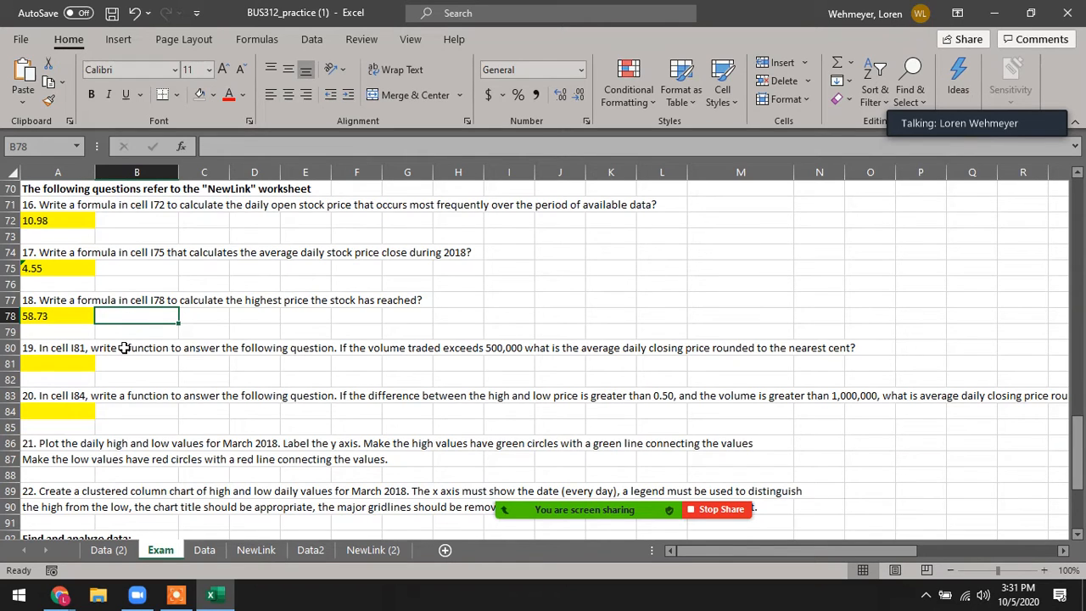
pyautogui.write('=max')
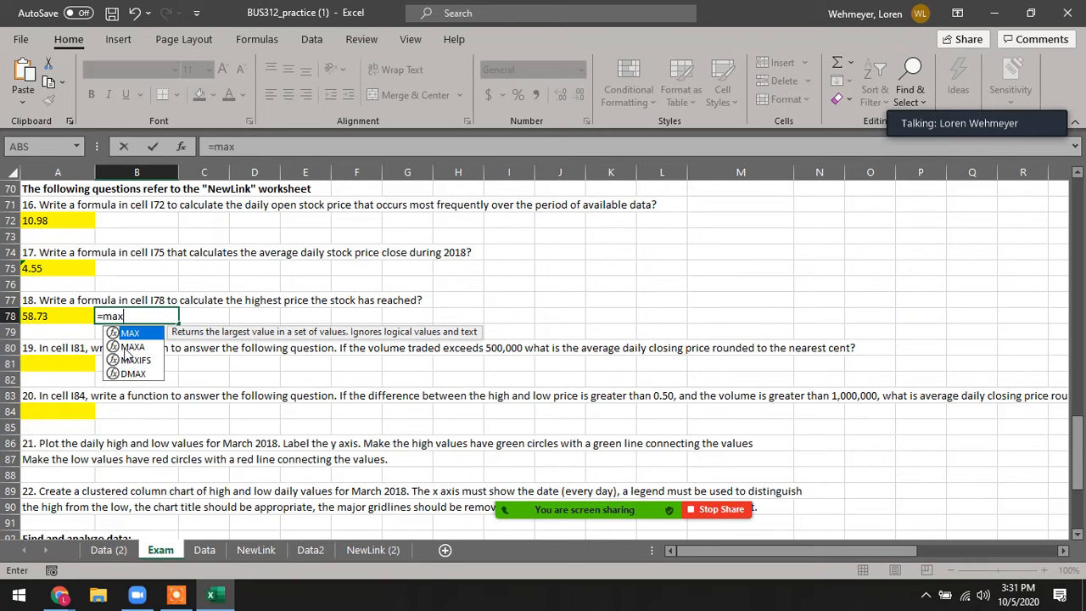
pyautogui.write('(')
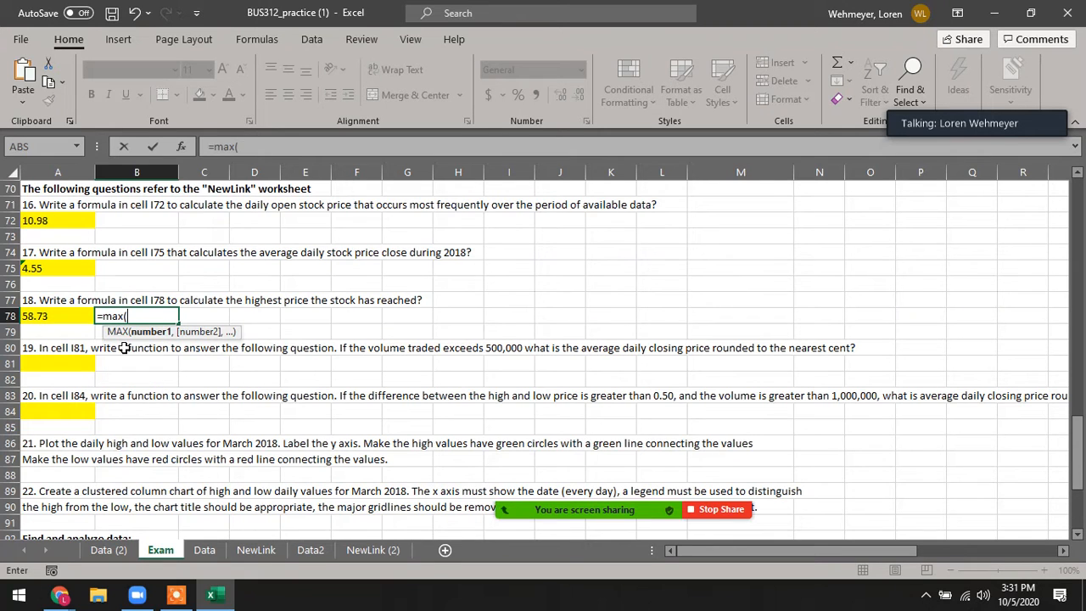
pyautogui.click(357, 551)
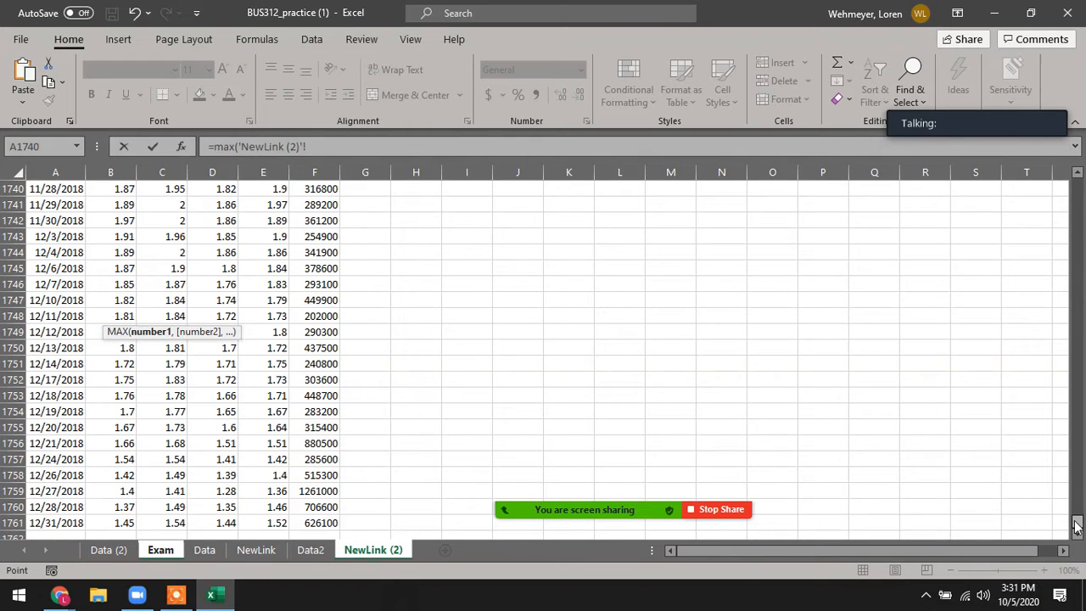
pyautogui.moveTo(1076, 520); pyautogui.dragTo(1077, 178)
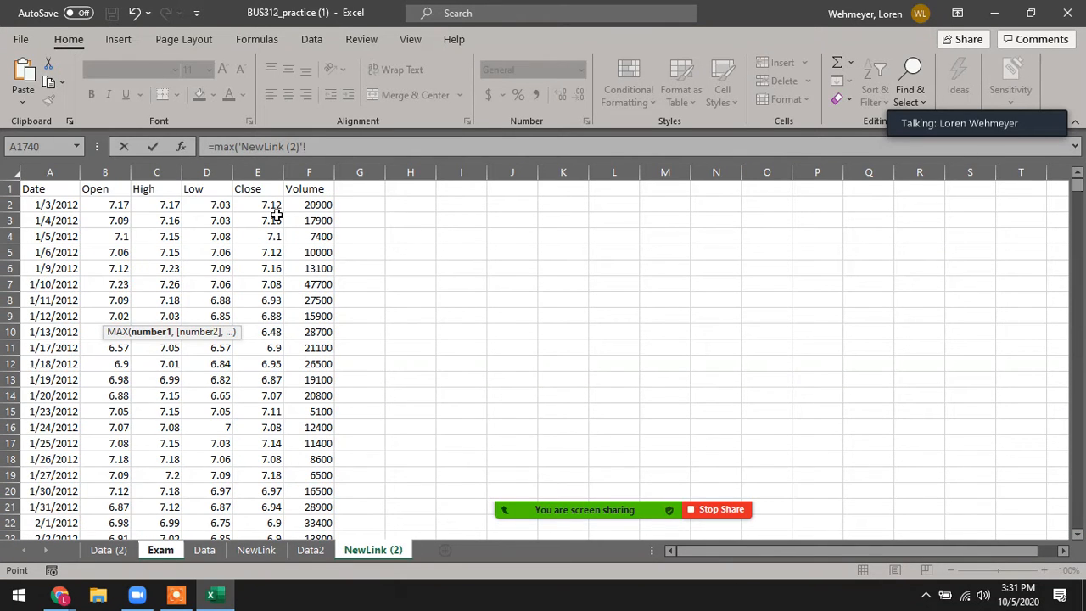
pyautogui.click(159, 203)
pyautogui.moveTo(1077, 195); pyautogui.dragTo(865, 599)
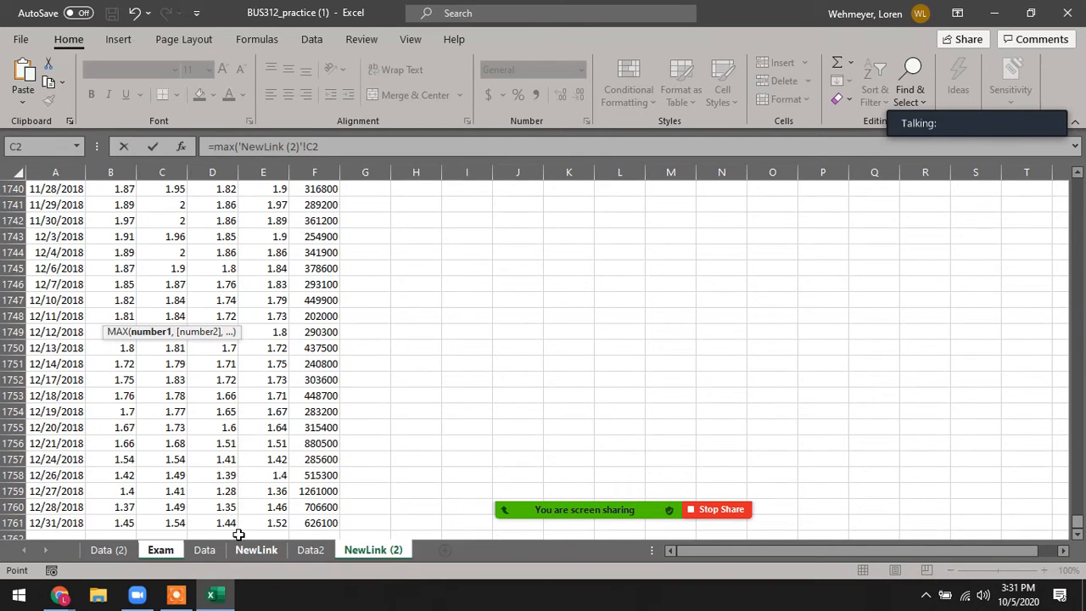
pyautogui.keyDown('shift'); pyautogui.click(169, 522); pyautogui.keyUp('shift')
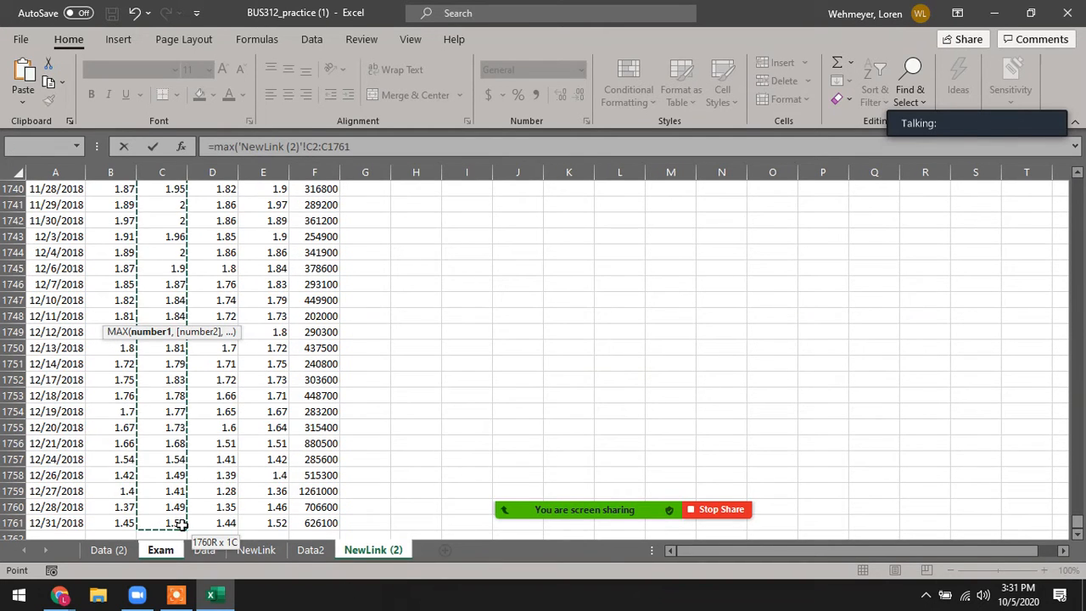
pyautogui.press('Return')
pyautogui.click(155, 314)
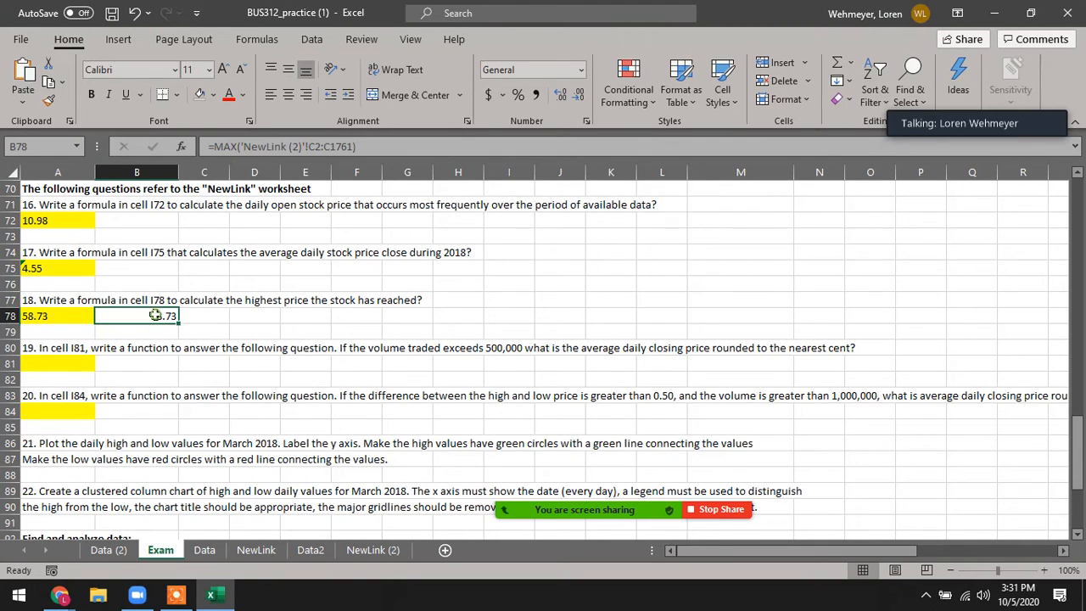
pyautogui.press('Delete')
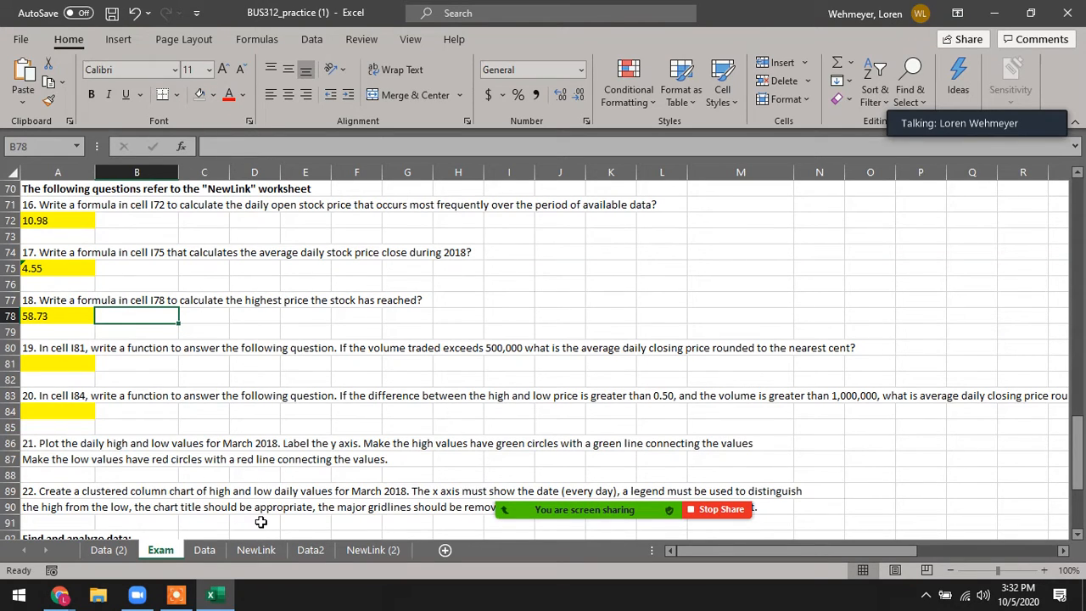
# Begin an IF formula in G2 of the NewLink (2) worksheet, =if(F2<500,000, to test the first day's volume for question 19.
pyautogui.click(367, 549)
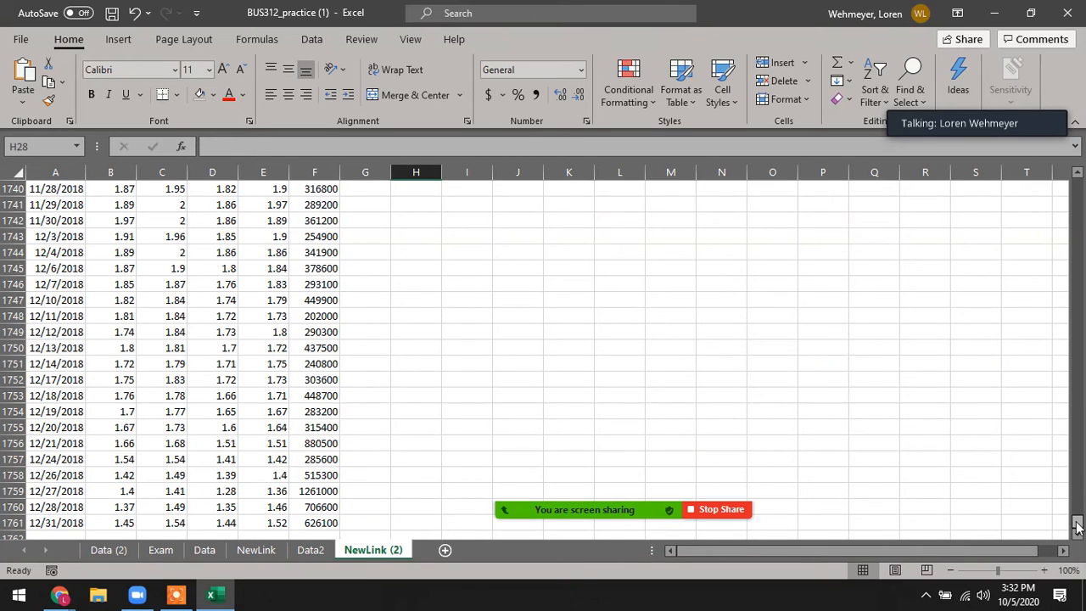
pyautogui.moveTo(1077, 521); pyautogui.dragTo(1075, 170)
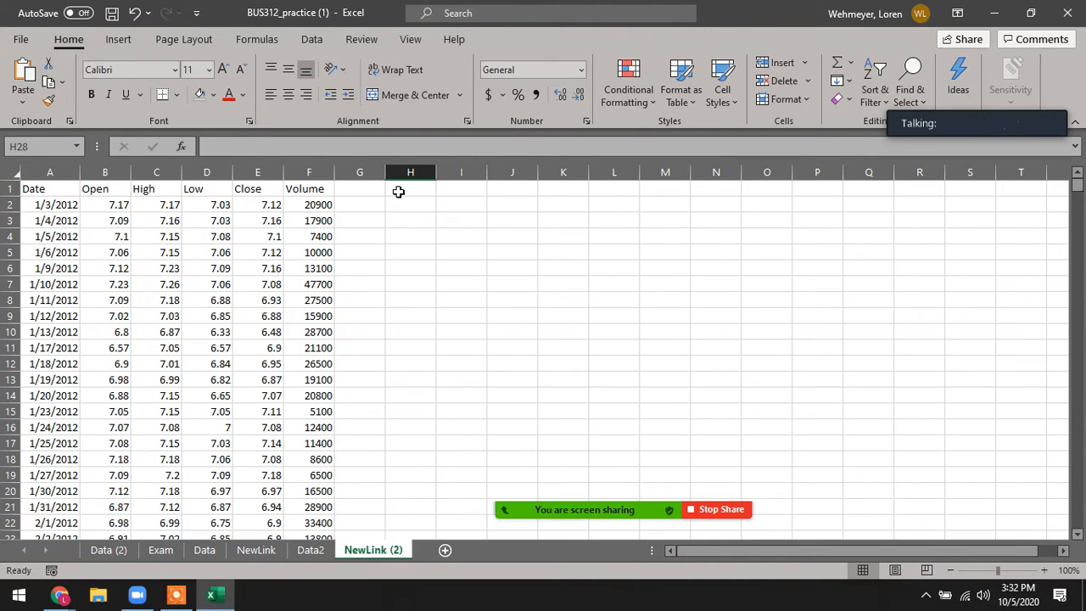
pyautogui.click(367, 204)
pyautogui.write('=')
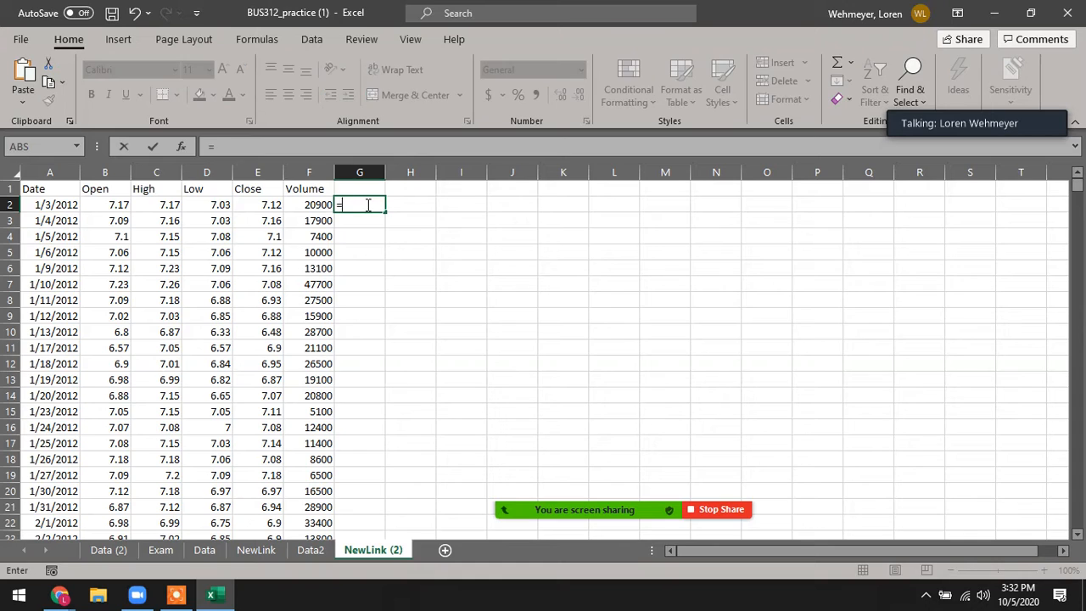
pyautogui.write('if(')
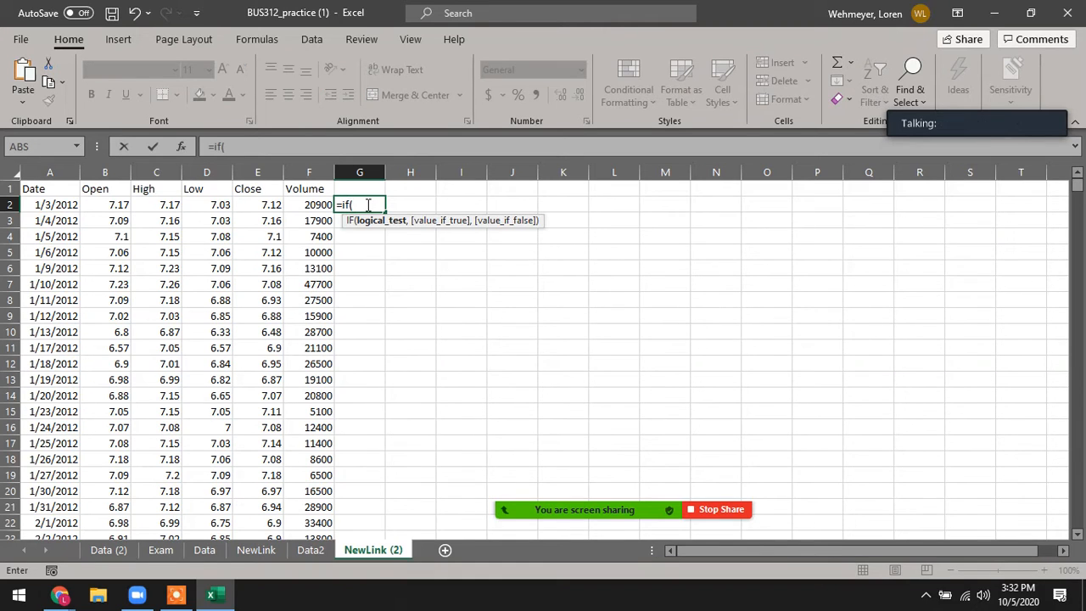
pyautogui.click(305, 203)
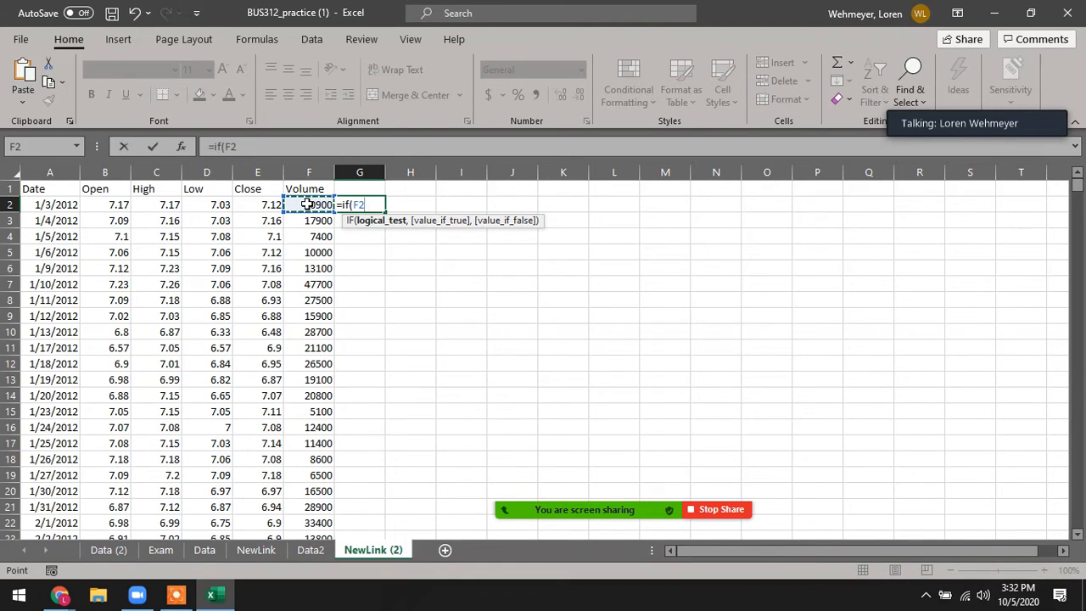
pyautogui.write('<')
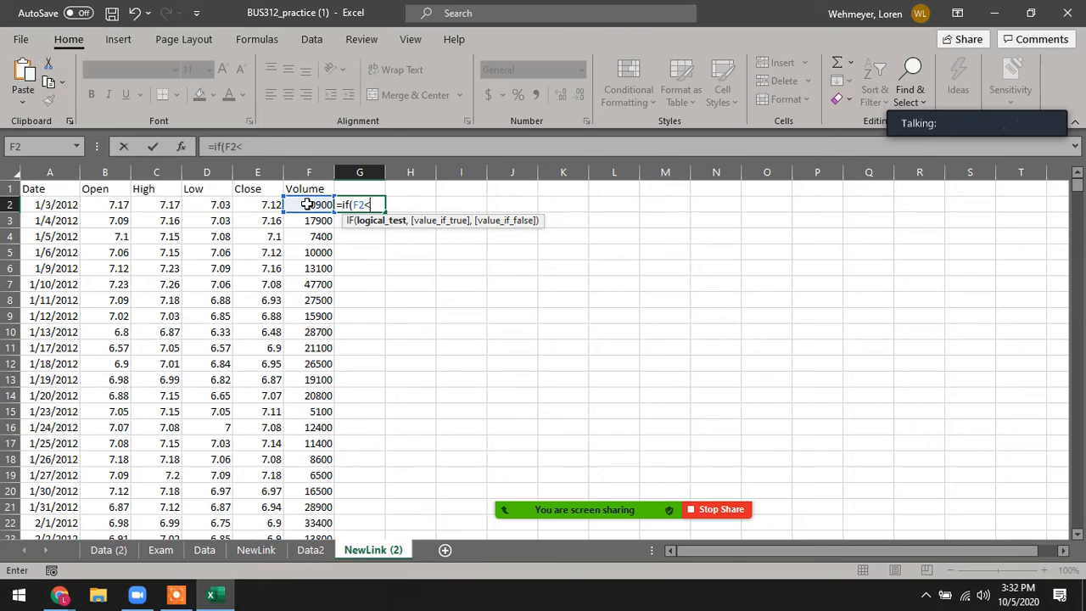
pyautogui.write('500')
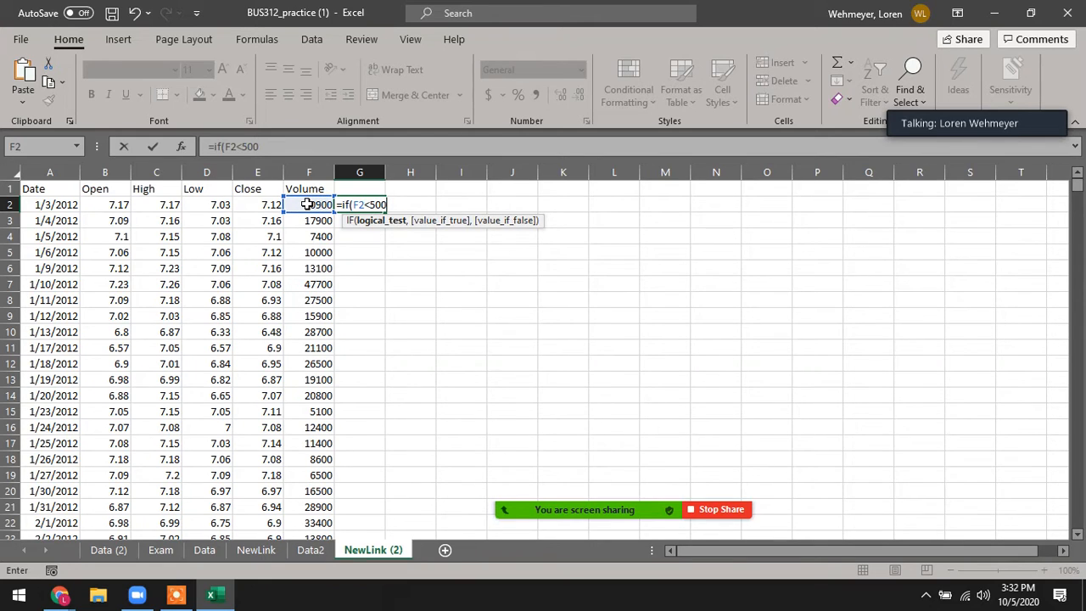
pyautogui.write(',000')
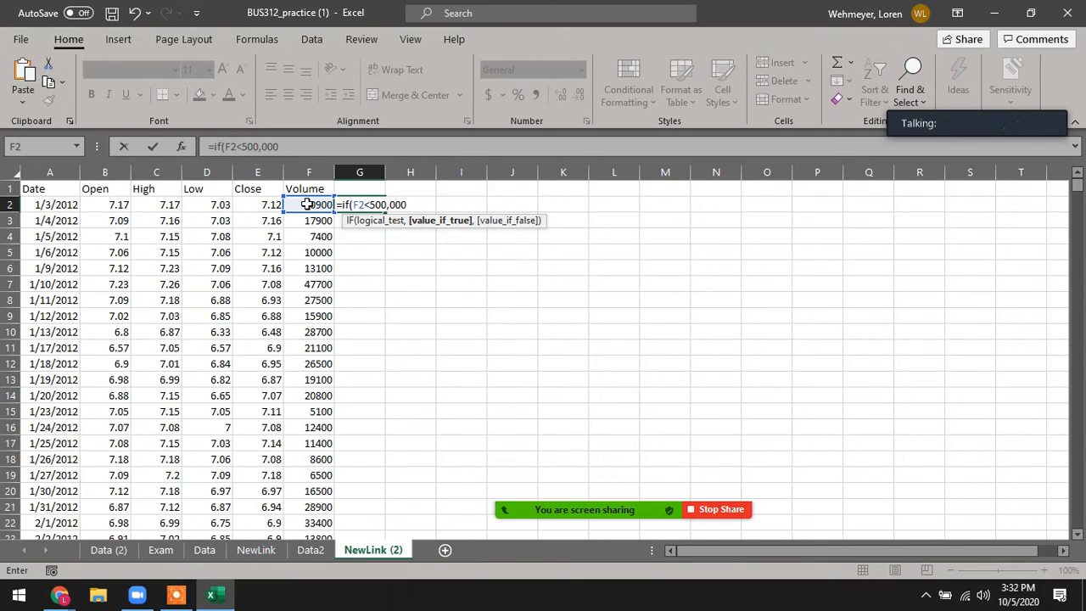
pyautogui.write(',')
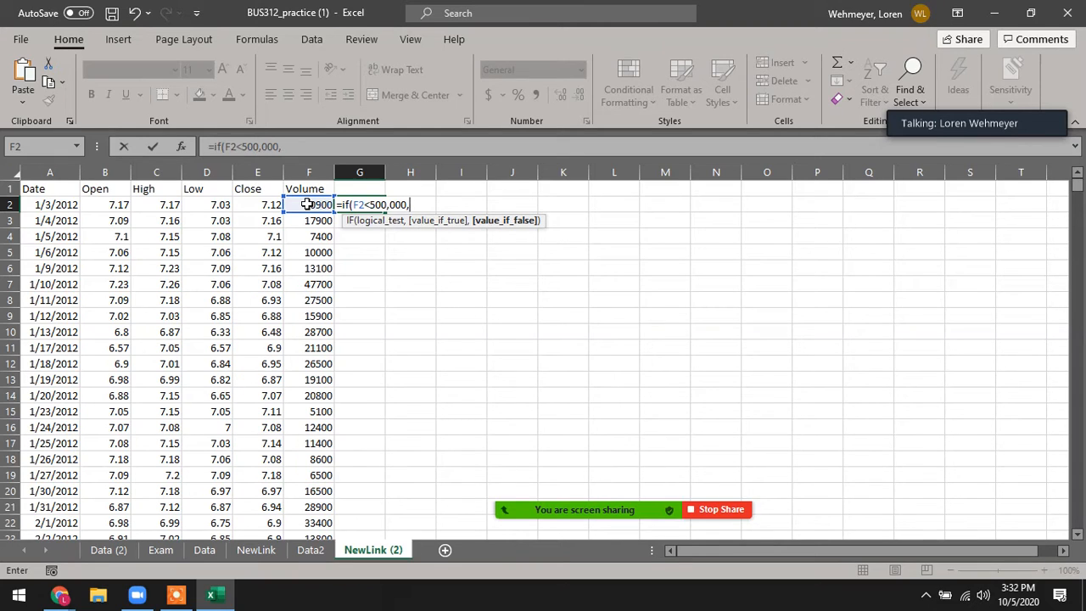
# Try to complete the IF formula in G2 with "no data" when true and the closing price in E2 otherwise.
pyautogui.write('no')
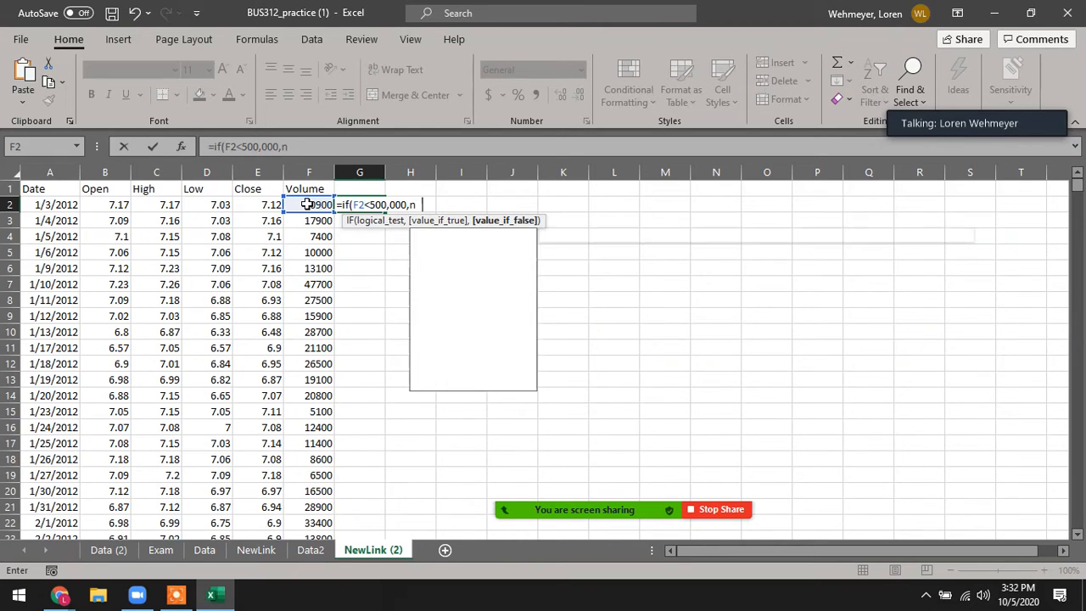
pyautogui.press('BackSpace')
pyautogui.press('BackSpace')
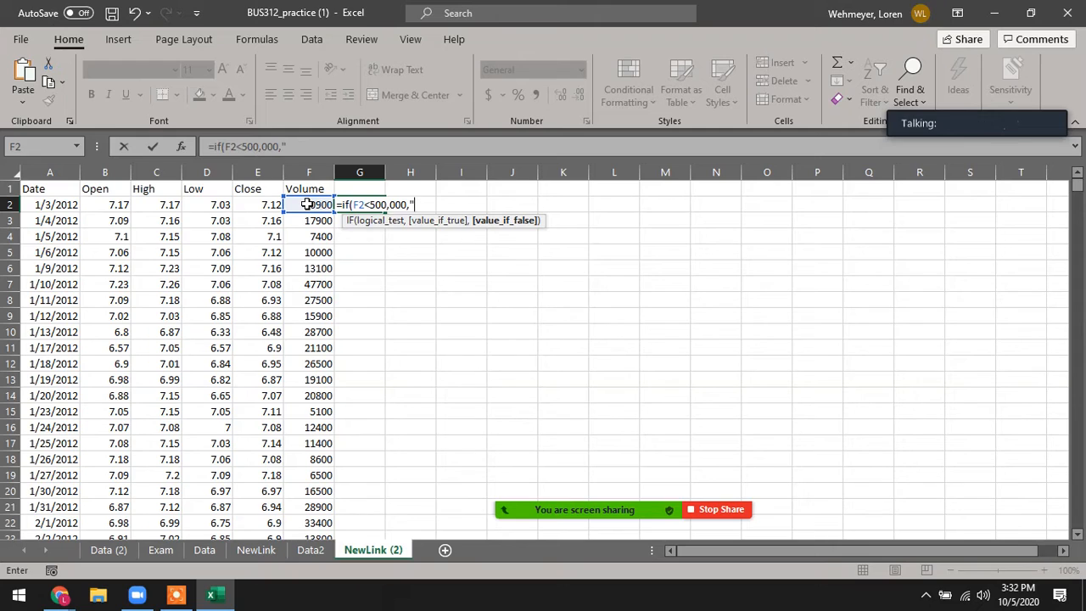
pyautogui.write('"no data",')
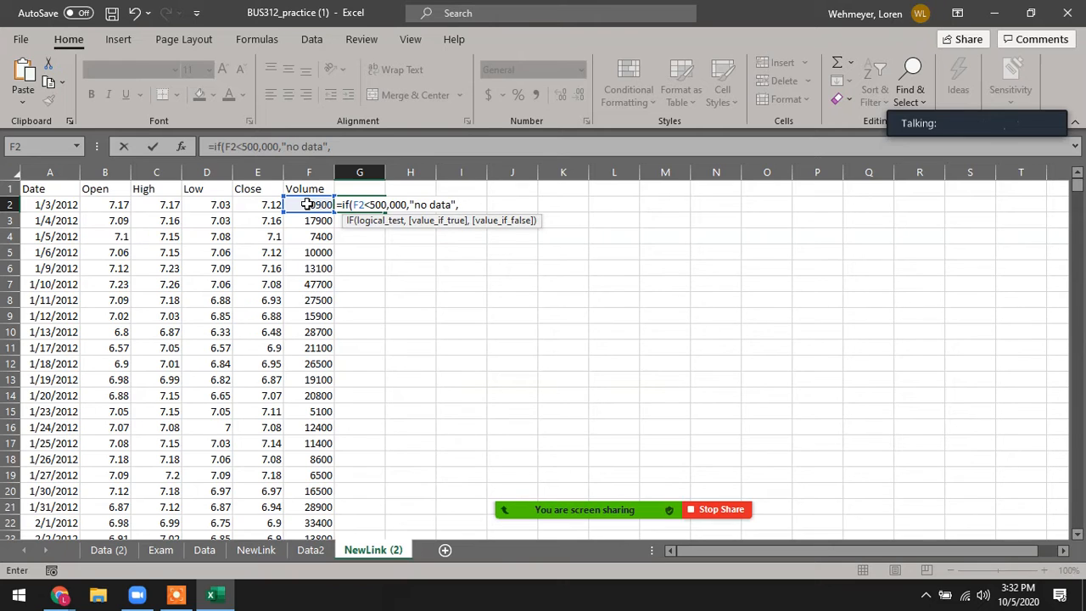
pyautogui.click(162, 551)
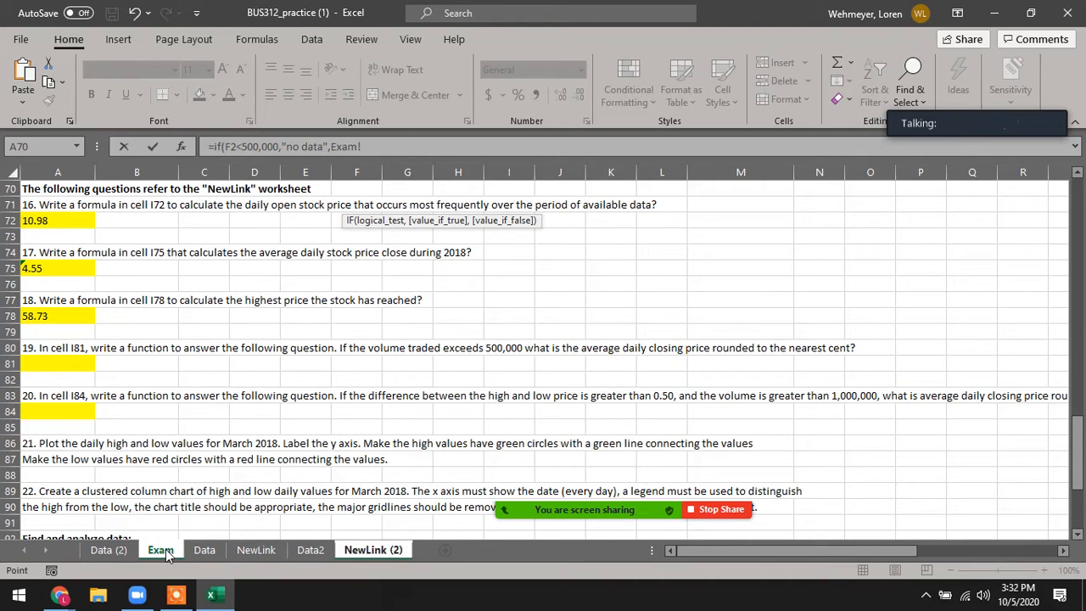
pyautogui.click(313, 550)
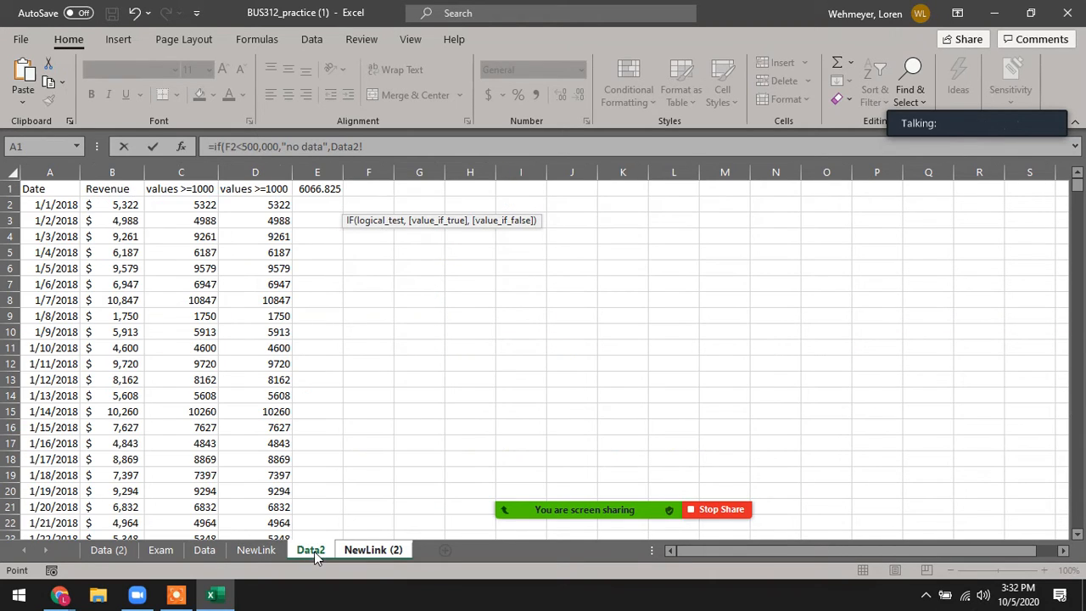
pyautogui.click(397, 552)
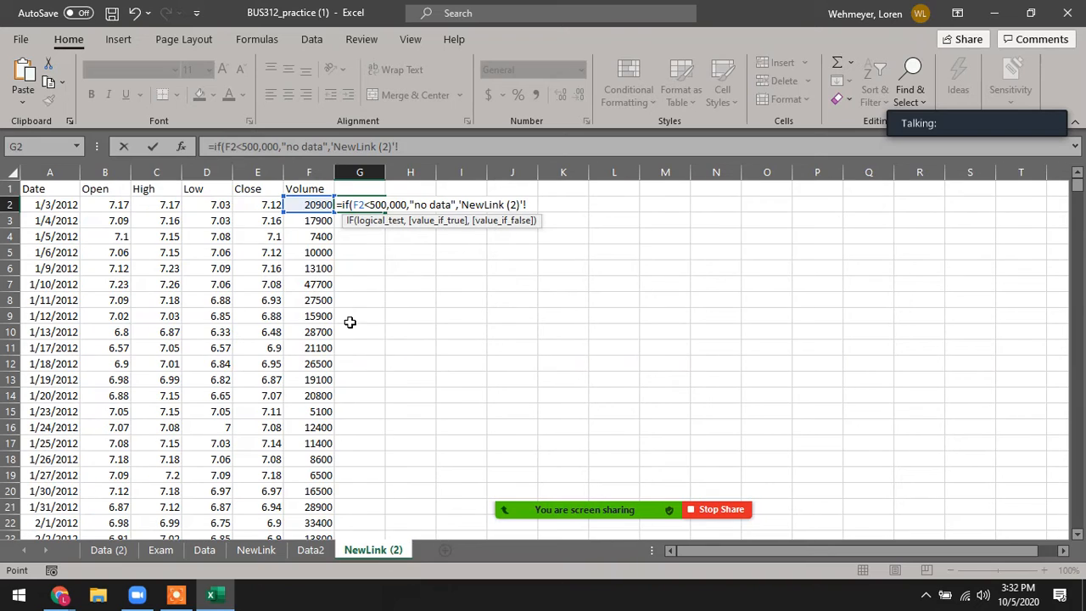
pyautogui.click(261, 206)
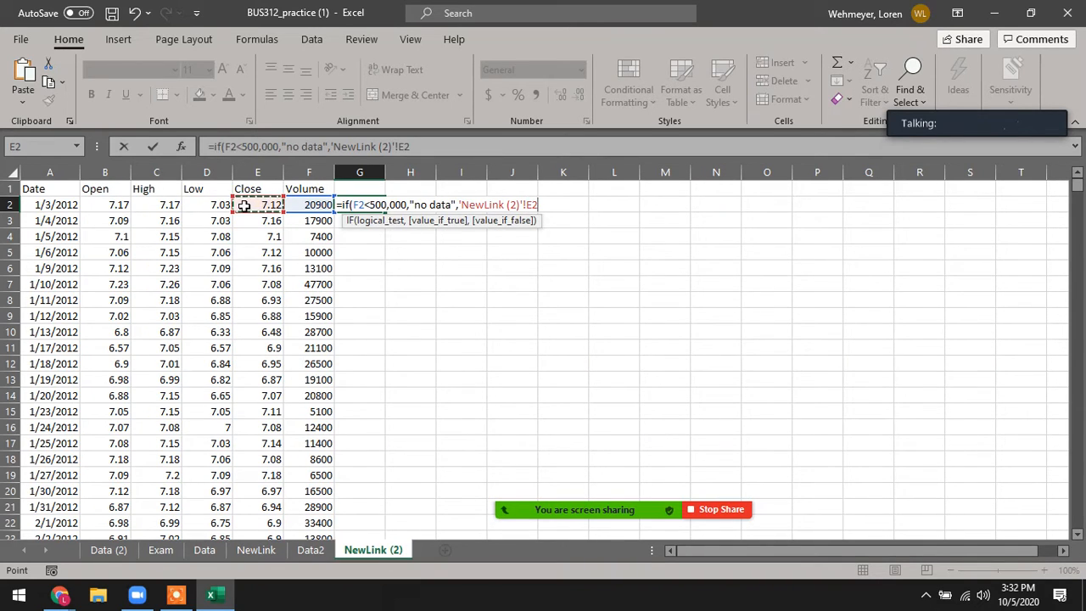
pyautogui.press('Return')
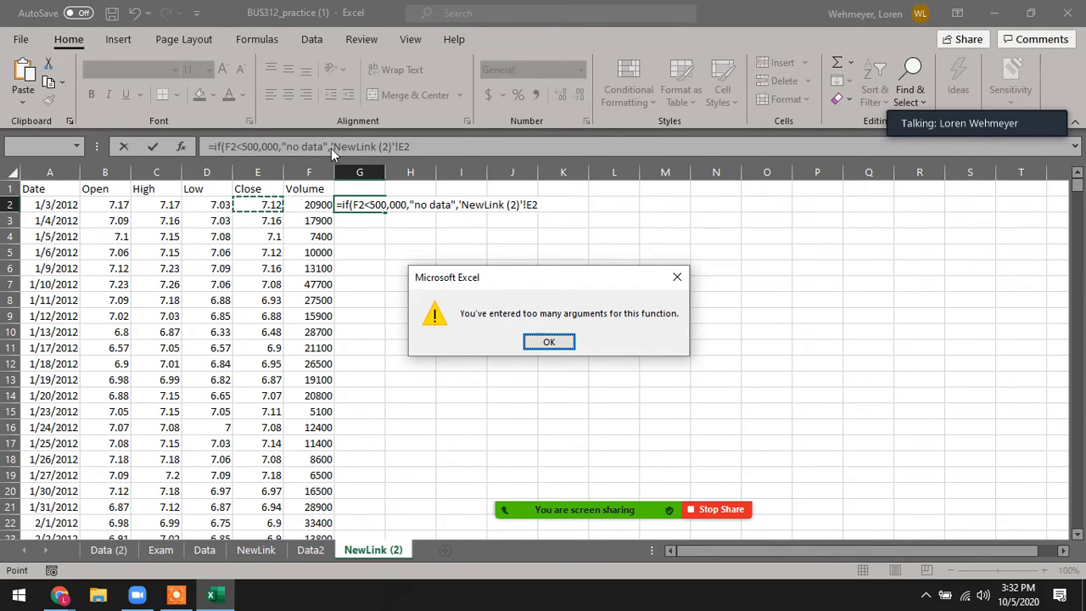
pyautogui.click(549, 342)
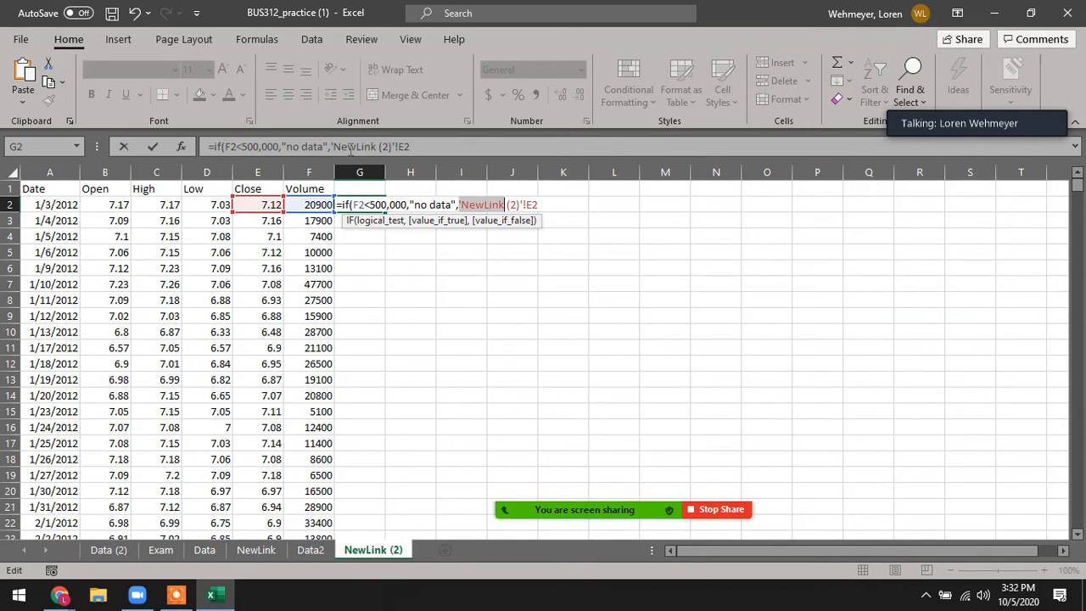
# Remove the sheet-qualified E2 reference from the end of the formula in G2.
pyautogui.click(408, 145)
pyautogui.doubleClick(336, 146)
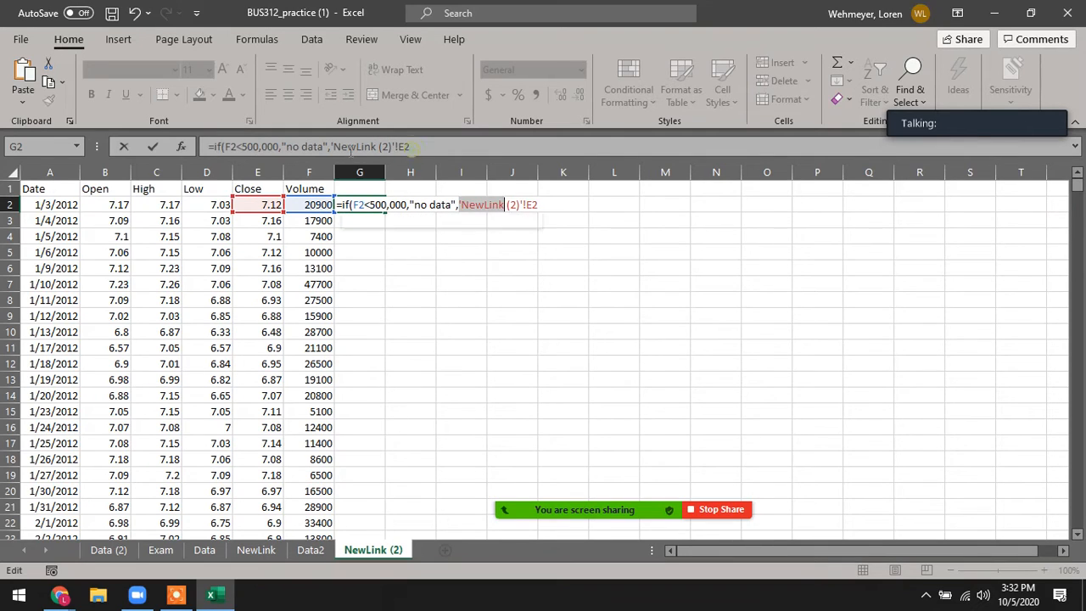
pyautogui.click(428, 149)
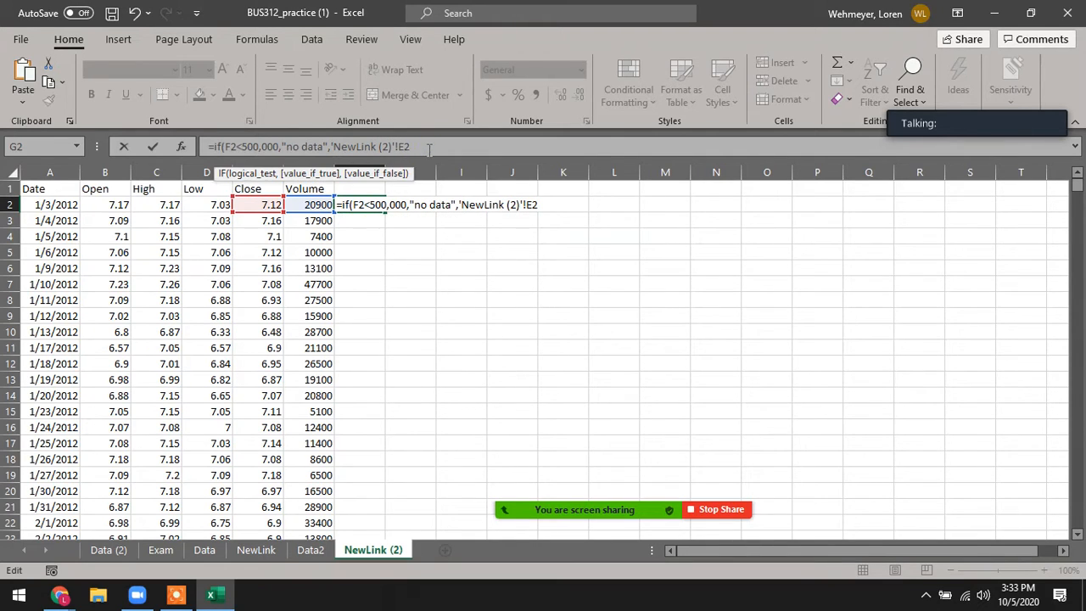
pyautogui.press('BackSpace')
pyautogui.press('BackSpace')
pyautogui.press('BackSpace')
pyautogui.press('BackSpace')
pyautogui.press('BackSpace')
pyautogui.press('BackSpace')
pyautogui.press('BackSpace')
pyautogui.press('BackSpace')
pyautogui.press('BackSpace')
pyautogui.press('BackSpace')
pyautogui.press('BackSpace')
pyautogui.press('BackSpace')
pyautogui.press('BackSpace')
pyautogui.press('BackSpace')
pyautogui.press('BackSpace')
pyautogui.press('BackSpace')
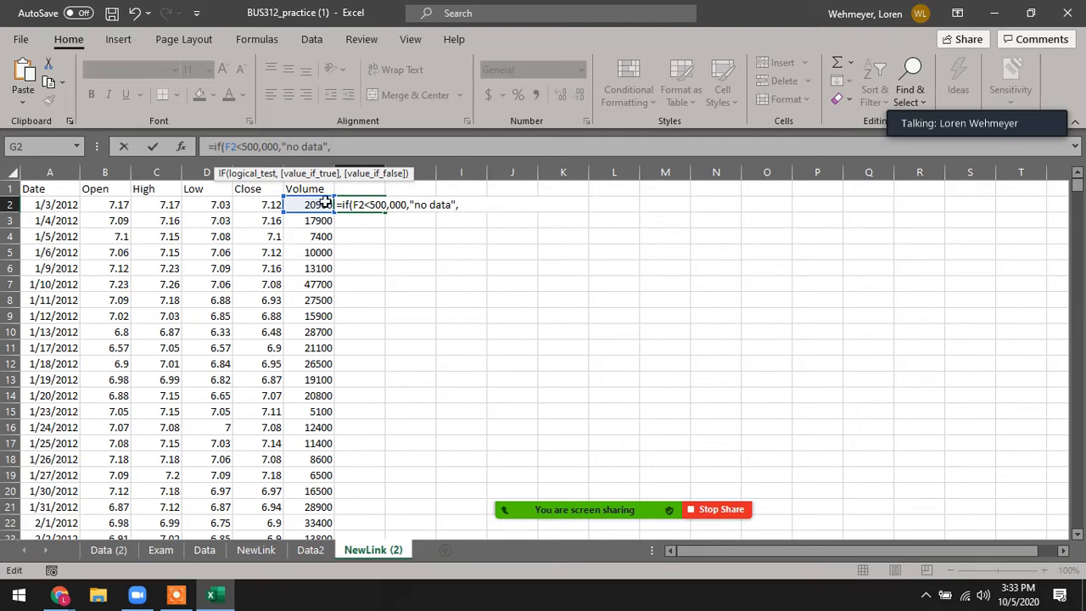
# Try to finish the G2 formula again with closing price E2 as the last argument and a closing parenthesis.
pyautogui.click(263, 204)
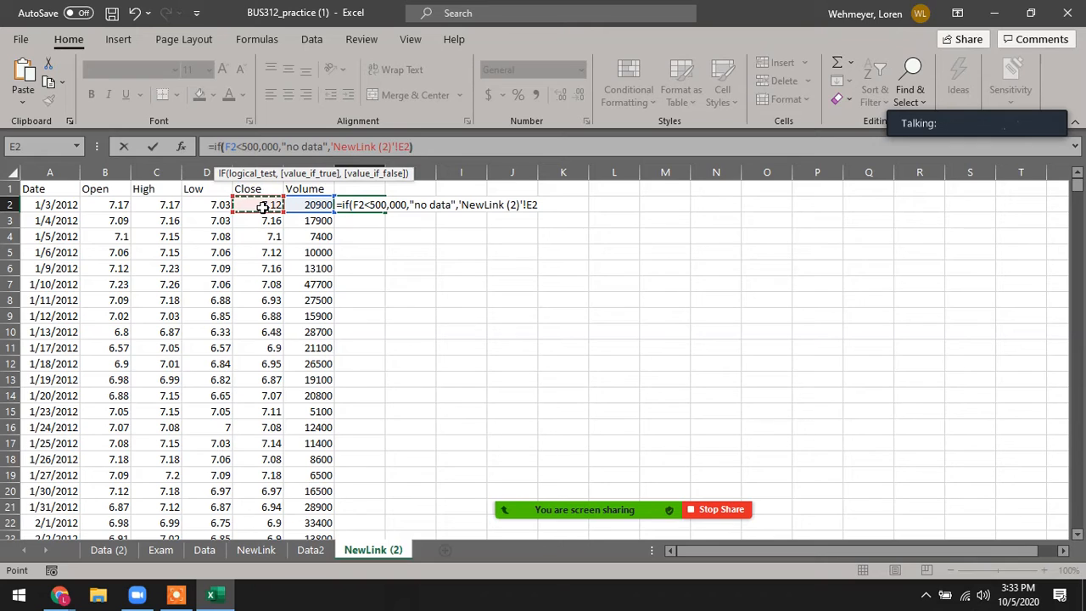
pyautogui.write(')')
pyautogui.press('Return')
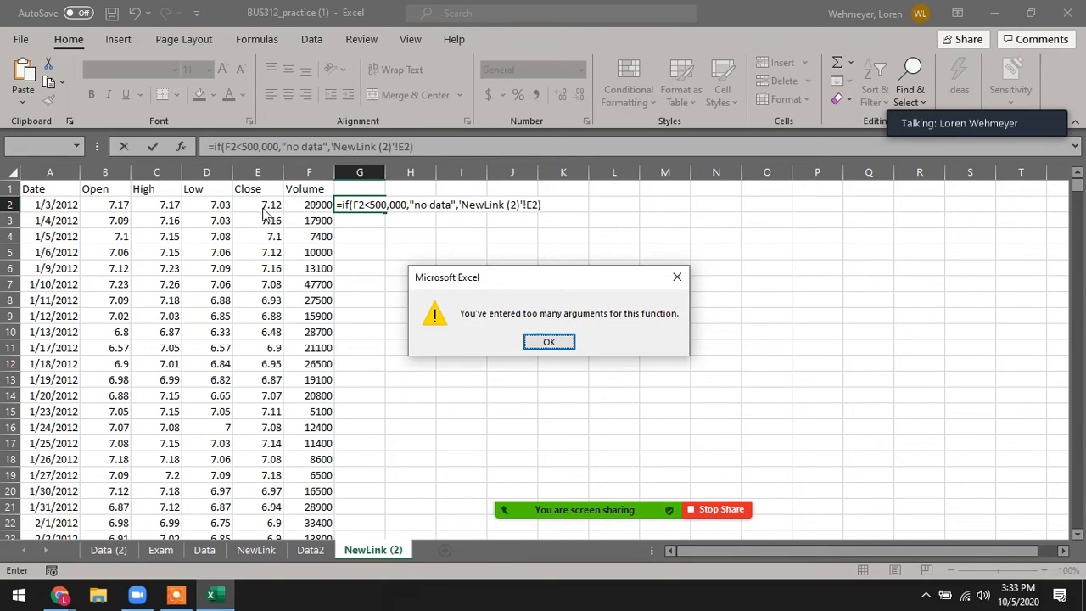
pyautogui.press('Return')
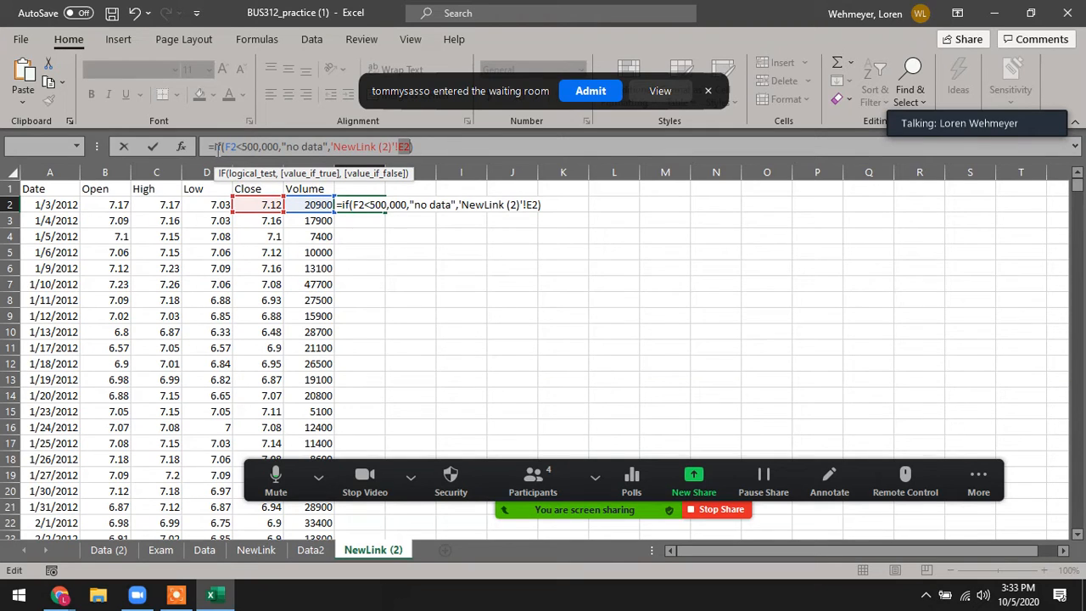
# Admit the waiting participant to the Zoom meeting and return to the Excel workbook.
pyautogui.click(592, 92)
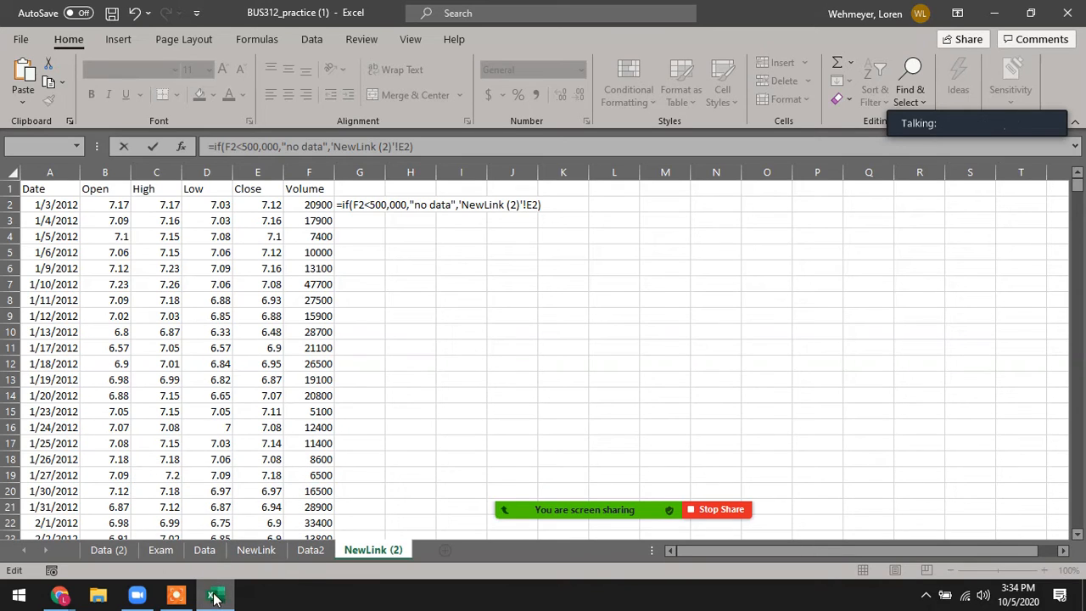
pyautogui.moveTo(212, 596)
pyautogui.click(218, 481)
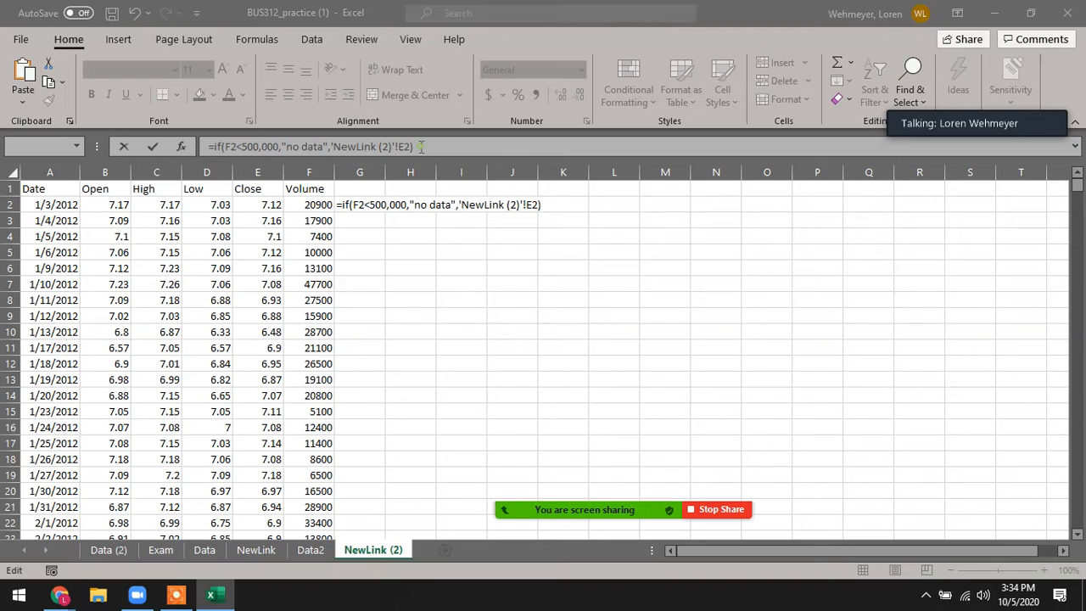
# Clear the entire faulty IF formula from cell G2.
pyautogui.moveTo(410, 146); pyautogui.dragTo(337, 146)
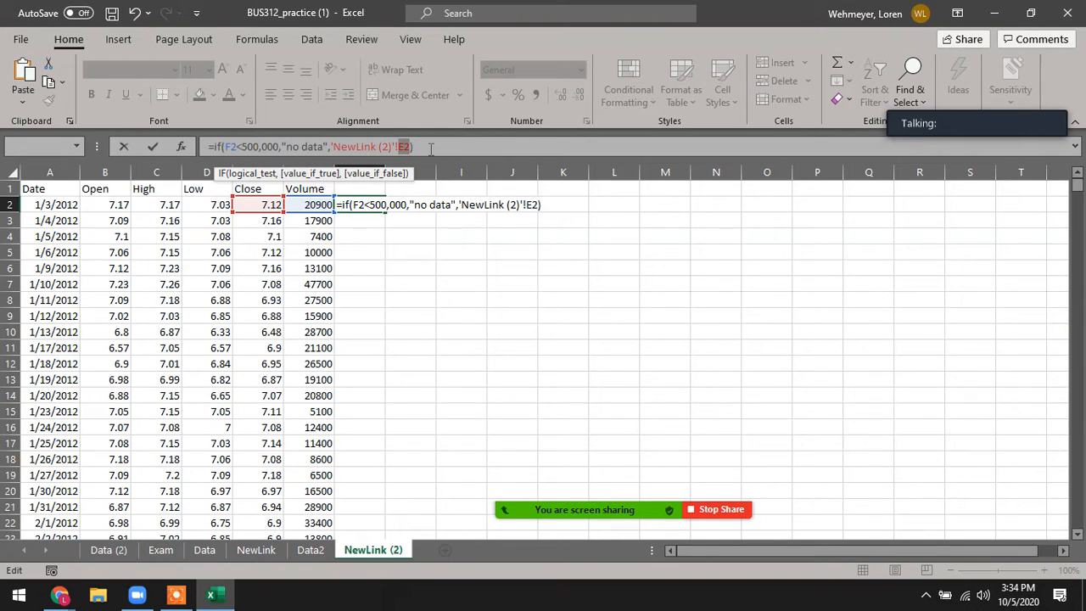
pyautogui.press('BackSpace')
pyautogui.press('BackSpace')
pyautogui.press('BackSpace')
pyautogui.press('BackSpace')
pyautogui.press('BackSpace')
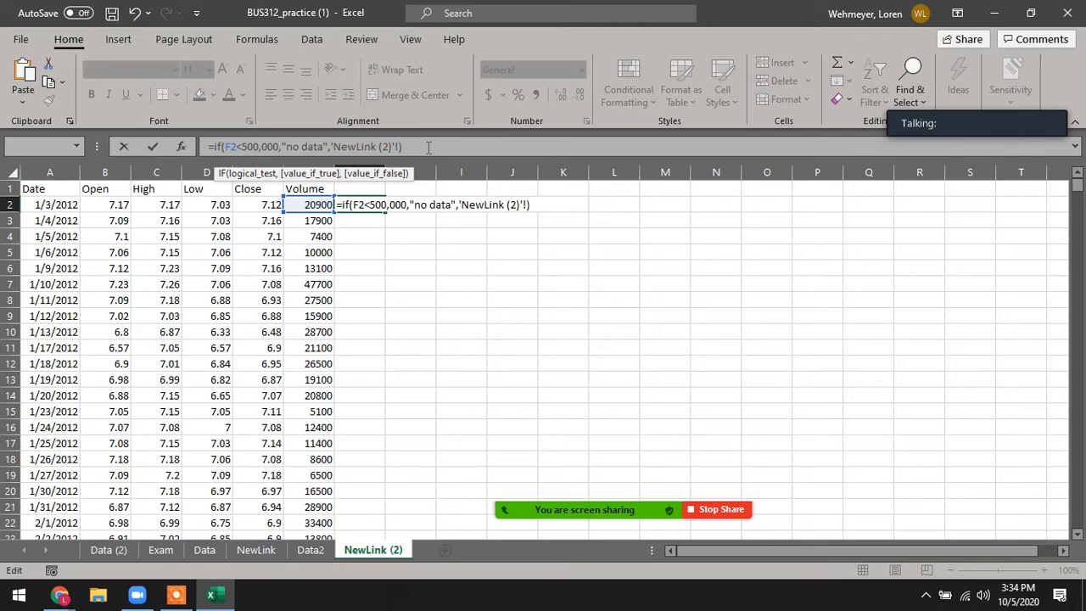
pyautogui.moveTo(411, 146); pyautogui.dragTo(166, 150)
pyautogui.press('BackSpace')
pyautogui.press('Return')
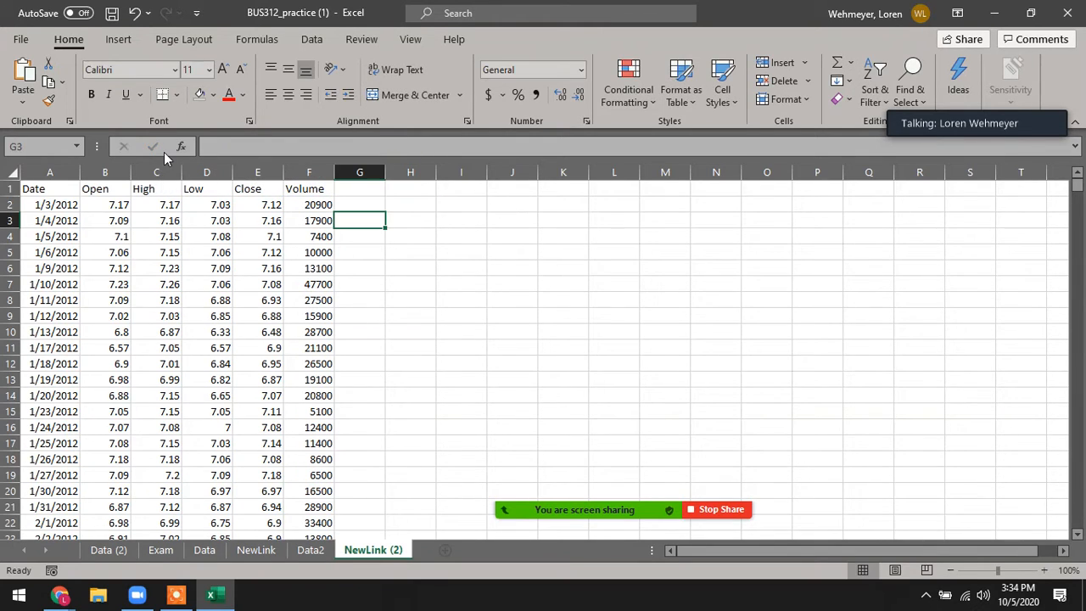
# Enter =IF(F2<500000,"no data",E2) in cell G2 to keep closing prices only for high-volume days.
pyautogui.press('Up')
pyautogui.write('=i')
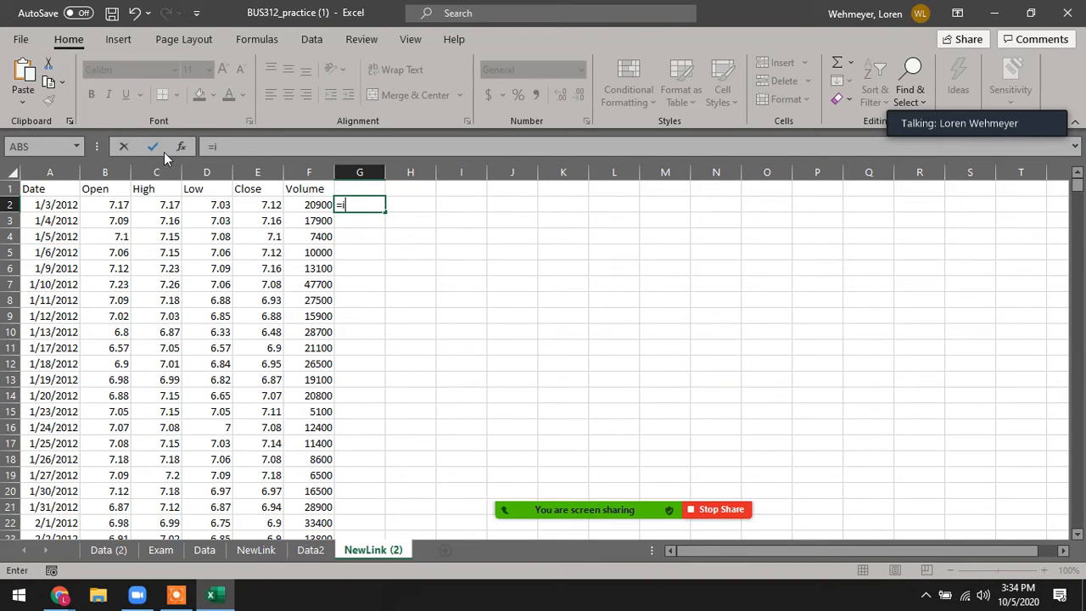
pyautogui.write('f(')
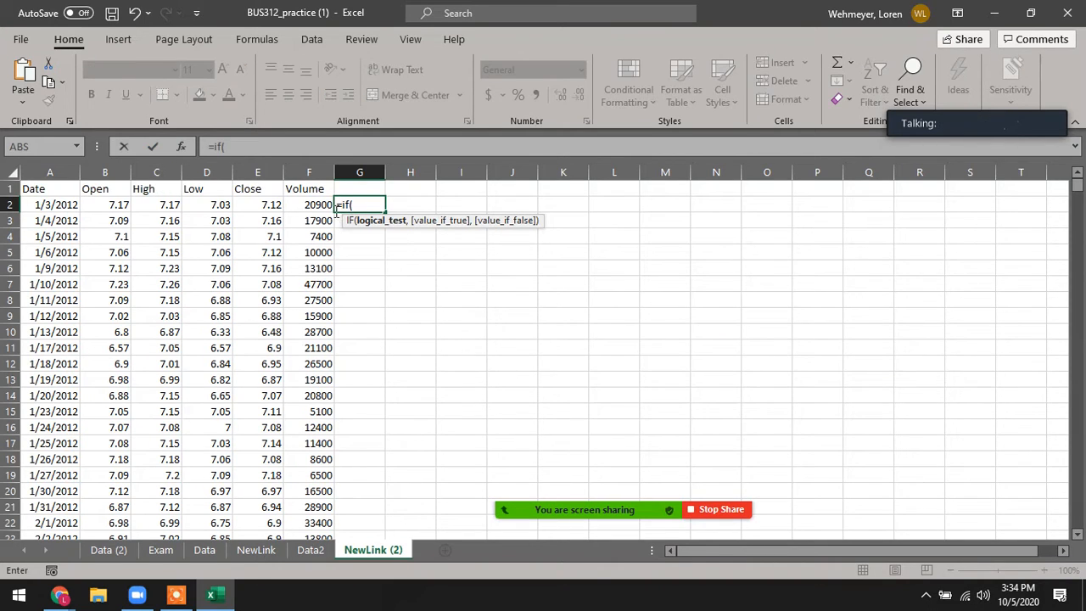
pyautogui.click(317, 204)
pyautogui.write('<')
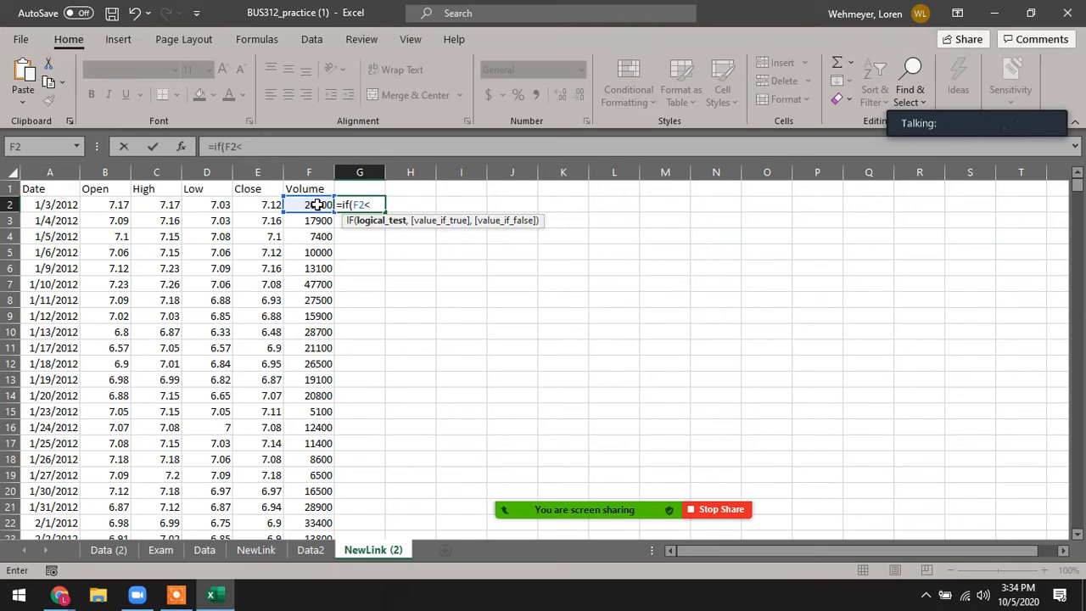
pyautogui.write('50000')
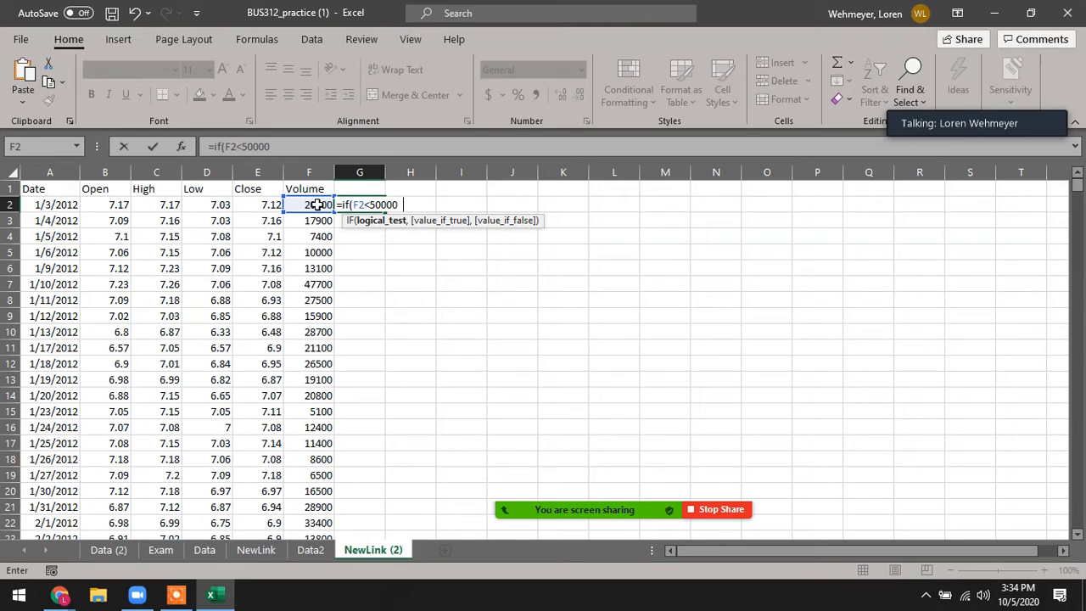
pyautogui.write('0,"no')
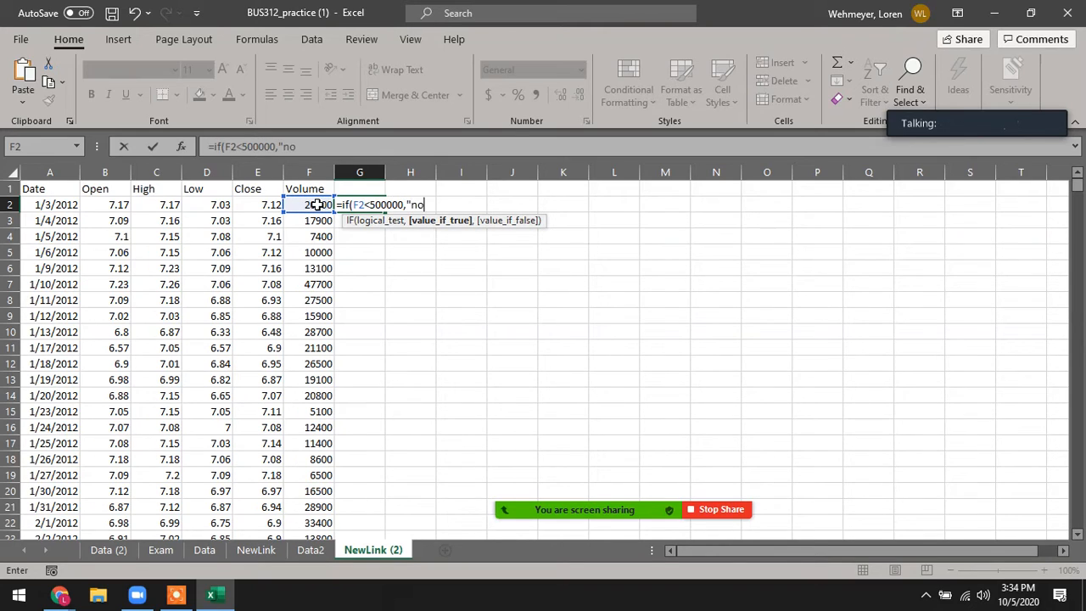
pyautogui.write(' data",')
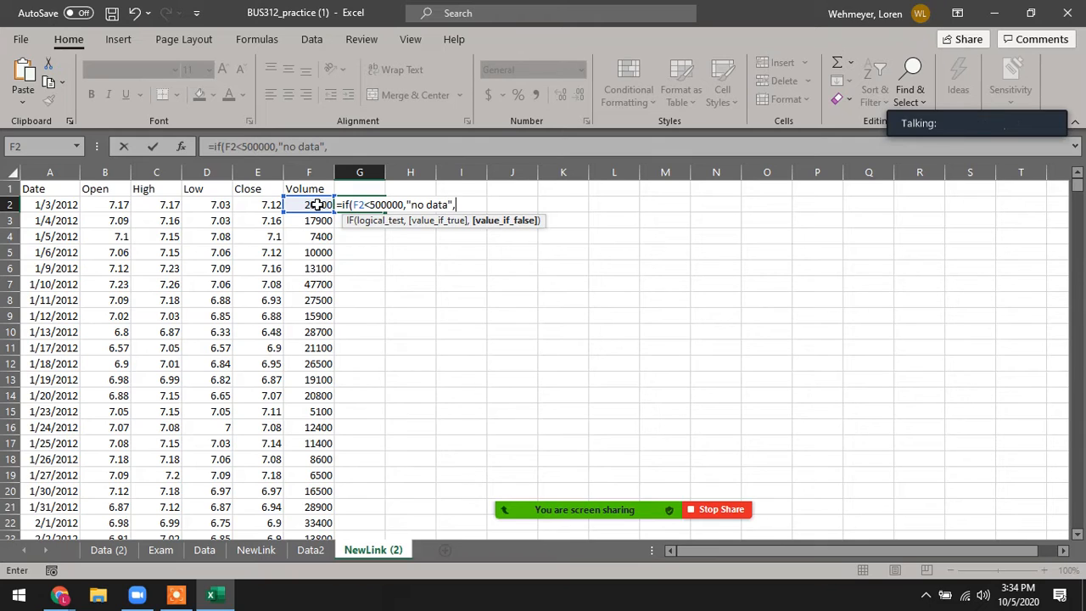
pyautogui.click(252, 205)
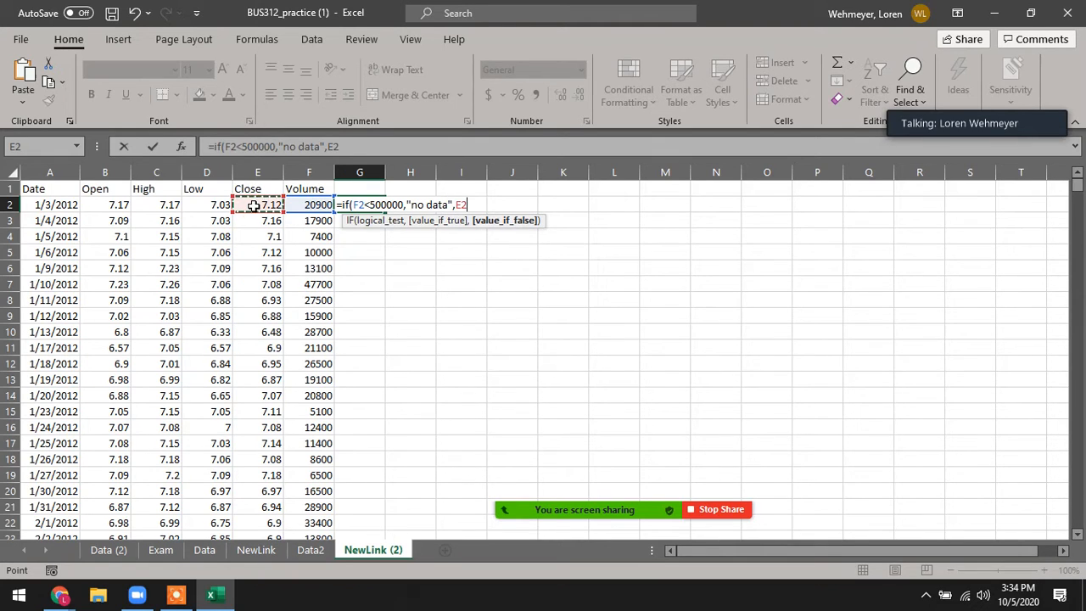
pyautogui.press('Return')
pyautogui.press('Up')
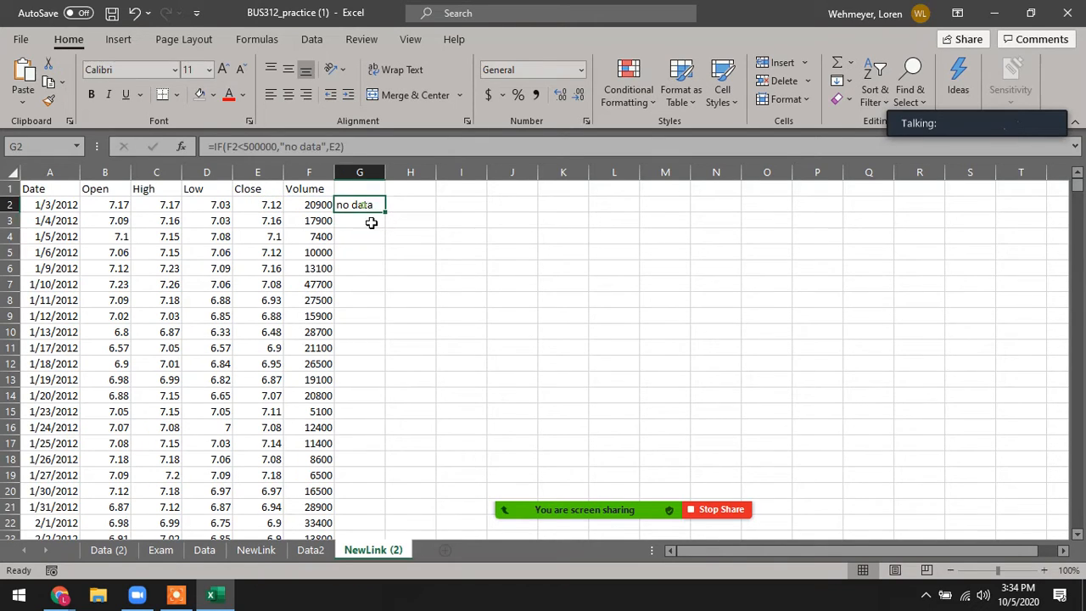
# Fill the G2 formula down column G for all data rows and paste the results as values starting at H2.
pyautogui.doubleClick(385, 213)
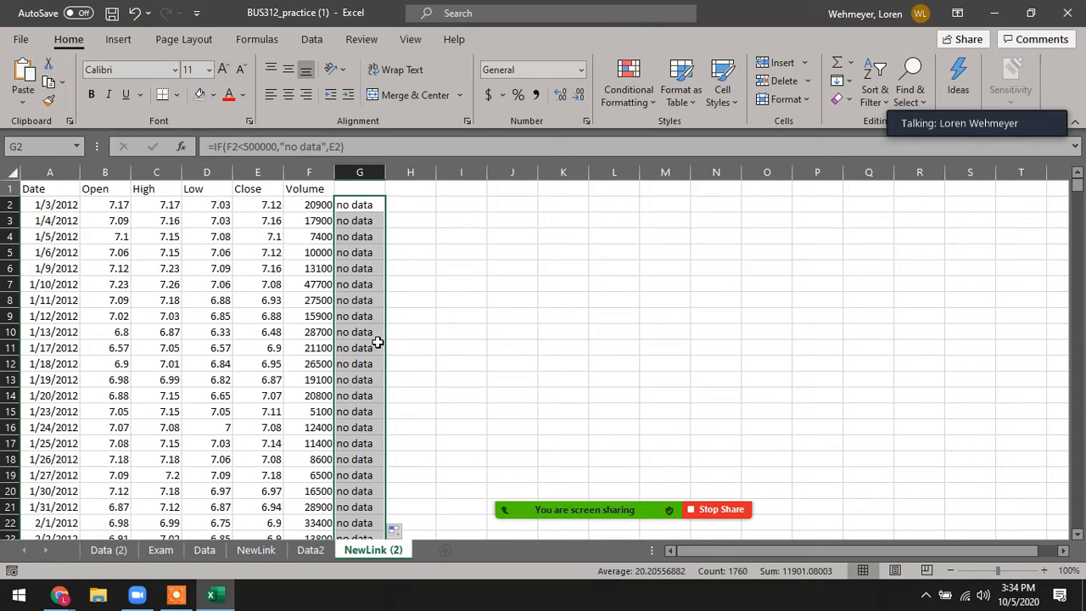
pyautogui.hotkey('ctrl', 'c')
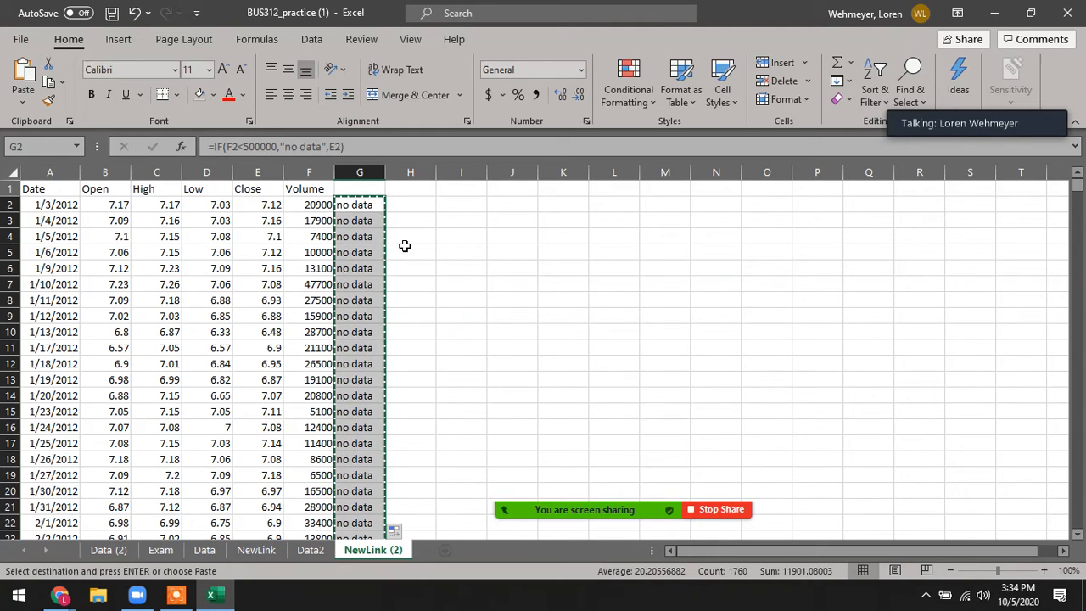
pyautogui.click(410, 205)
pyautogui.rightClick(411, 205)
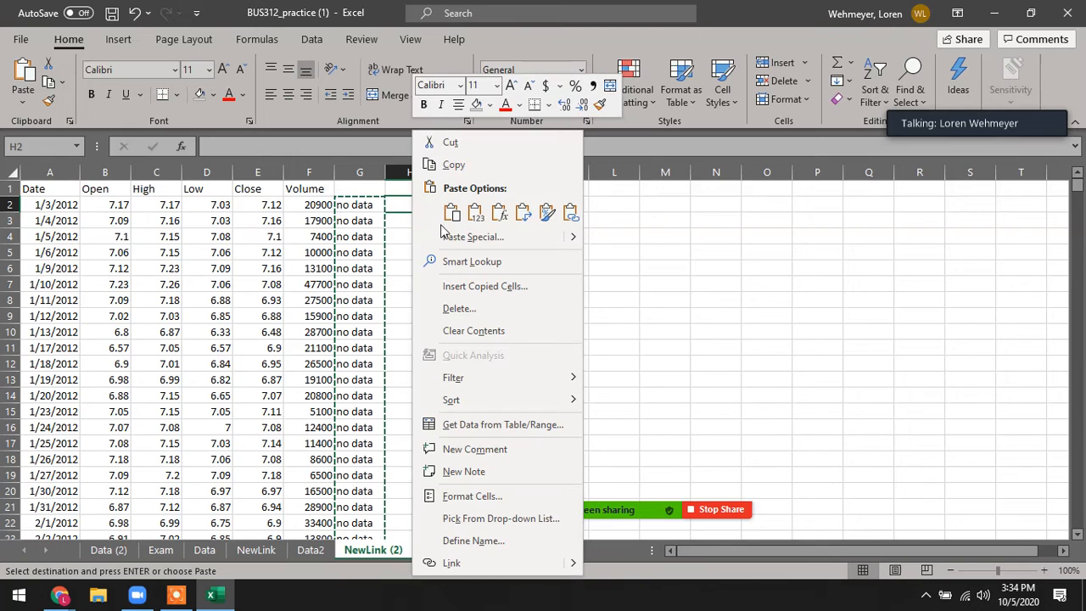
pyautogui.click(478, 213)
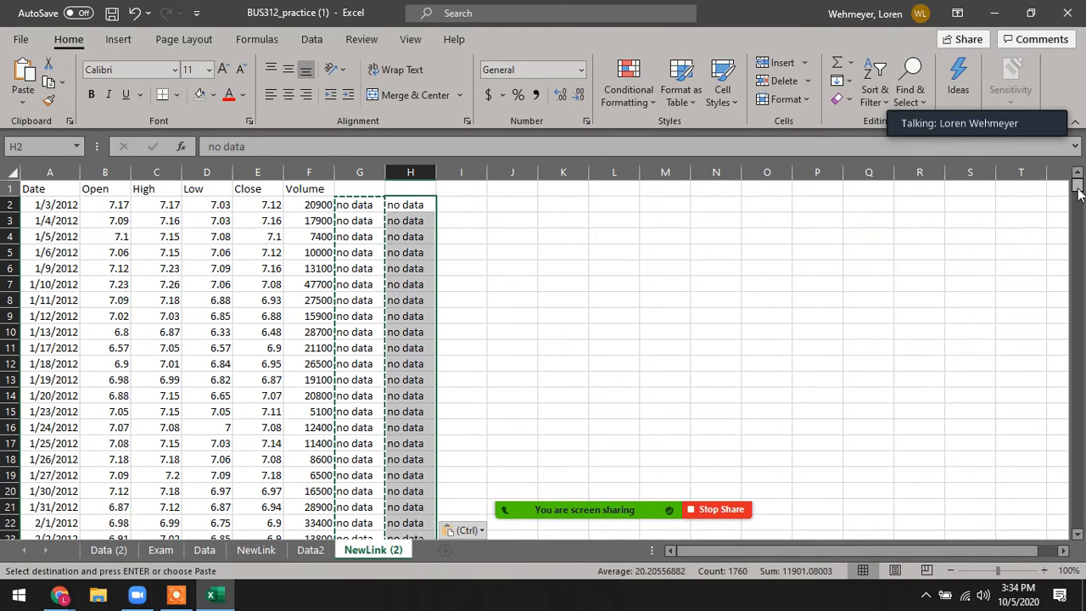
pyautogui.moveTo(1031, 551); pyautogui.dragTo(1039, 167)
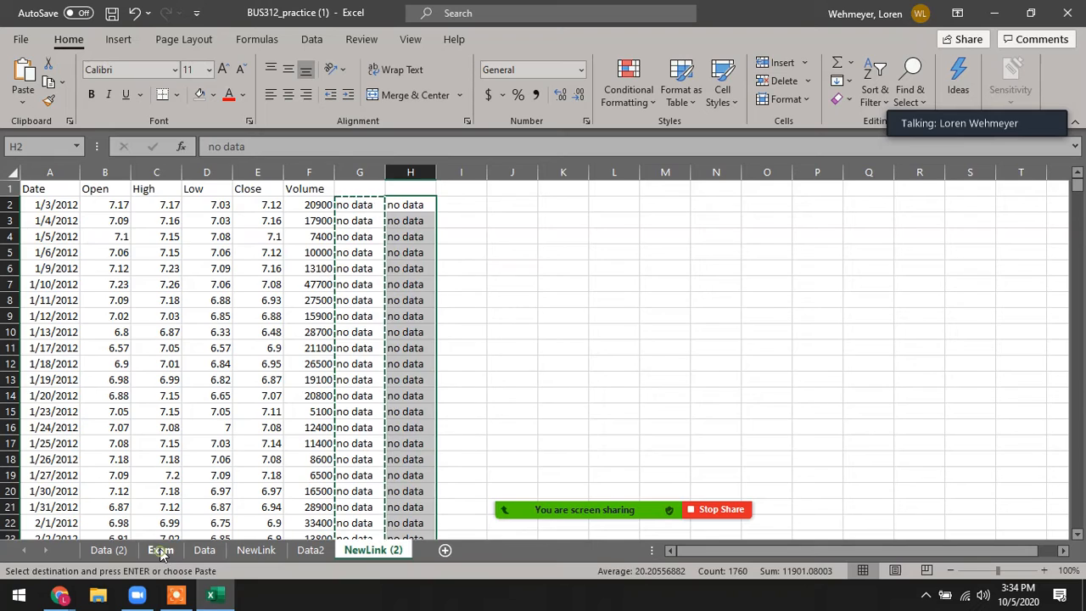
# Enter =AVERAGE('NewLink (2)'!H2:H1761) in cell A81 of the Exam sheet as the answer to question 19.
pyautogui.click(157, 549)
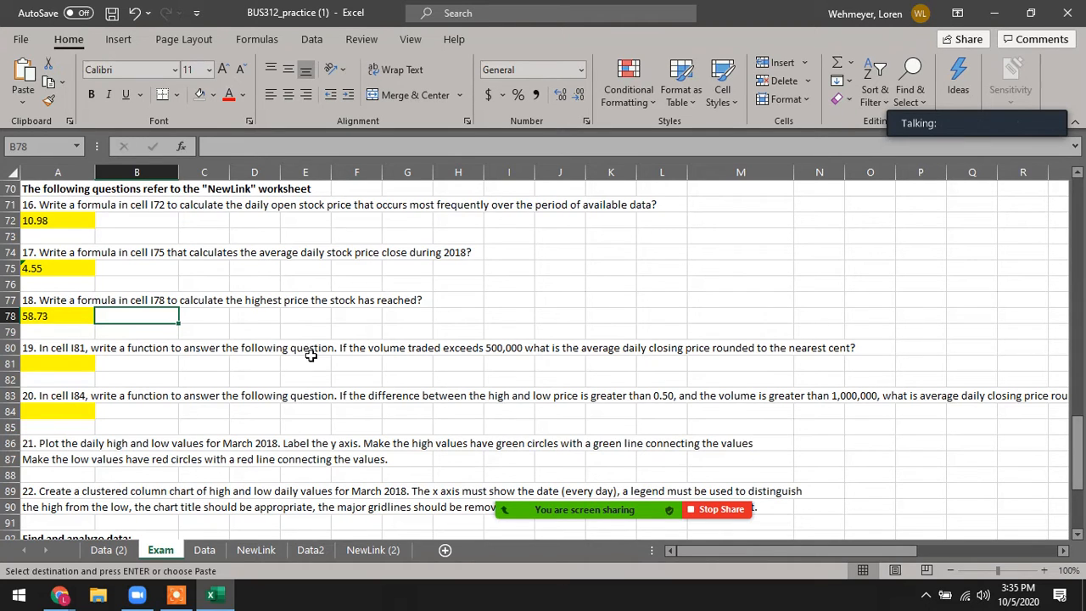
pyautogui.click(203, 551)
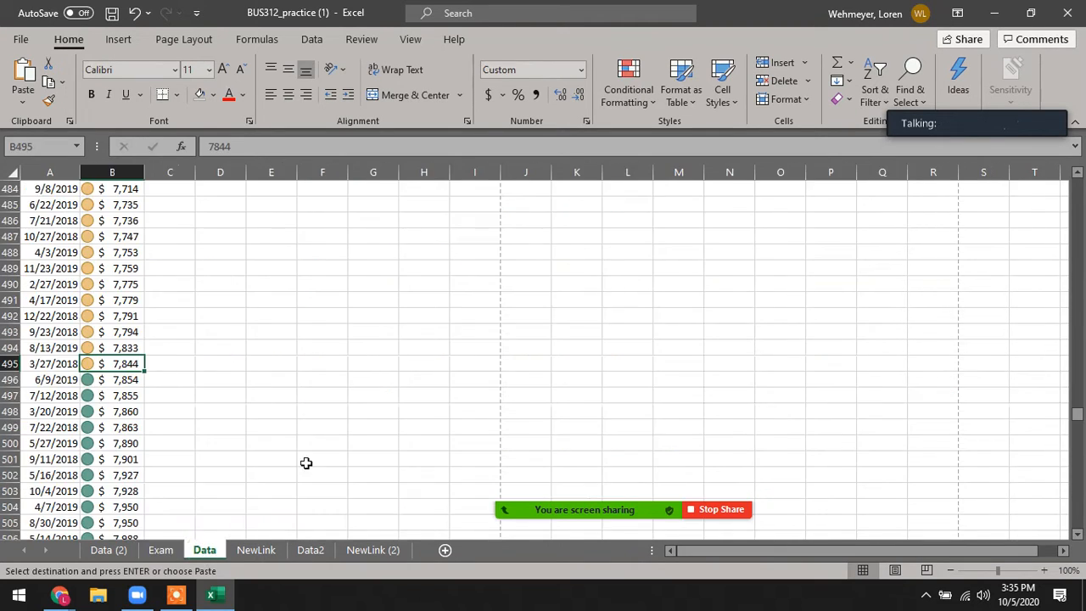
pyautogui.click(361, 554)
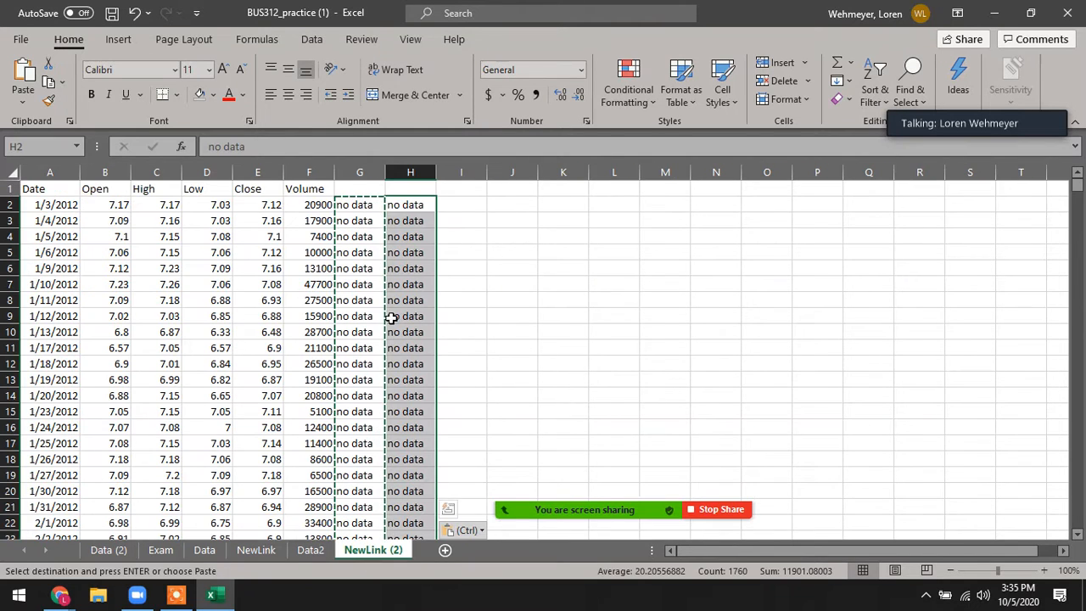
pyautogui.click(474, 187)
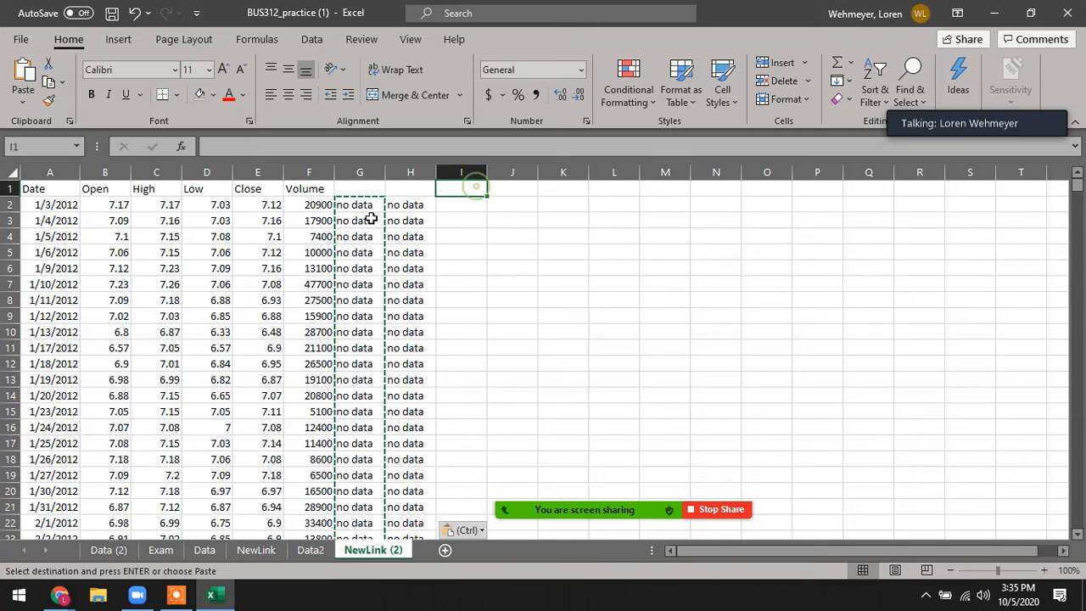
pyautogui.click(160, 550)
pyautogui.click(67, 360)
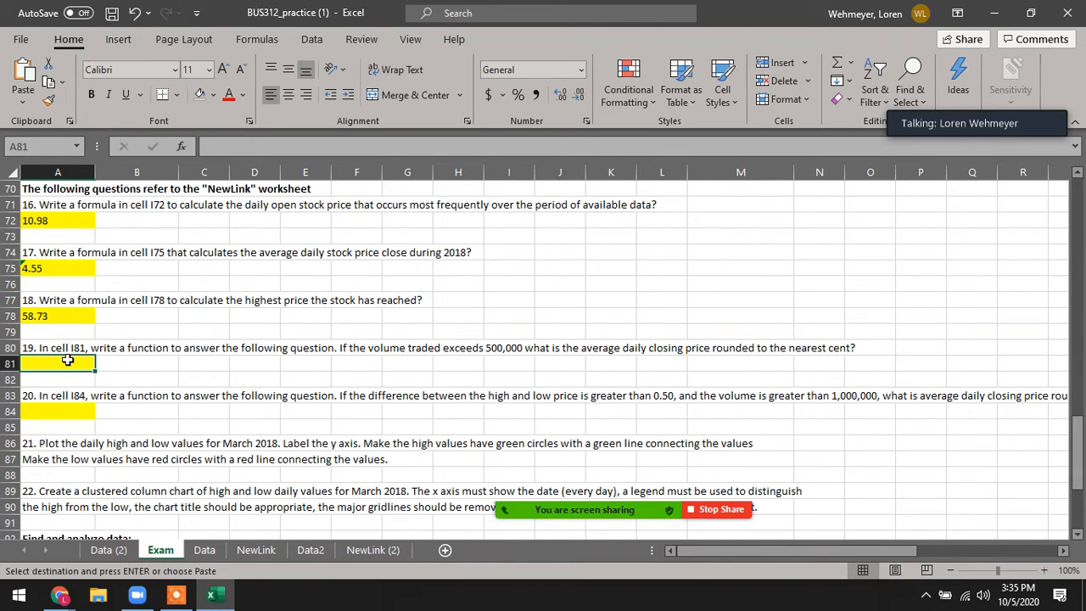
pyautogui.write('=average')
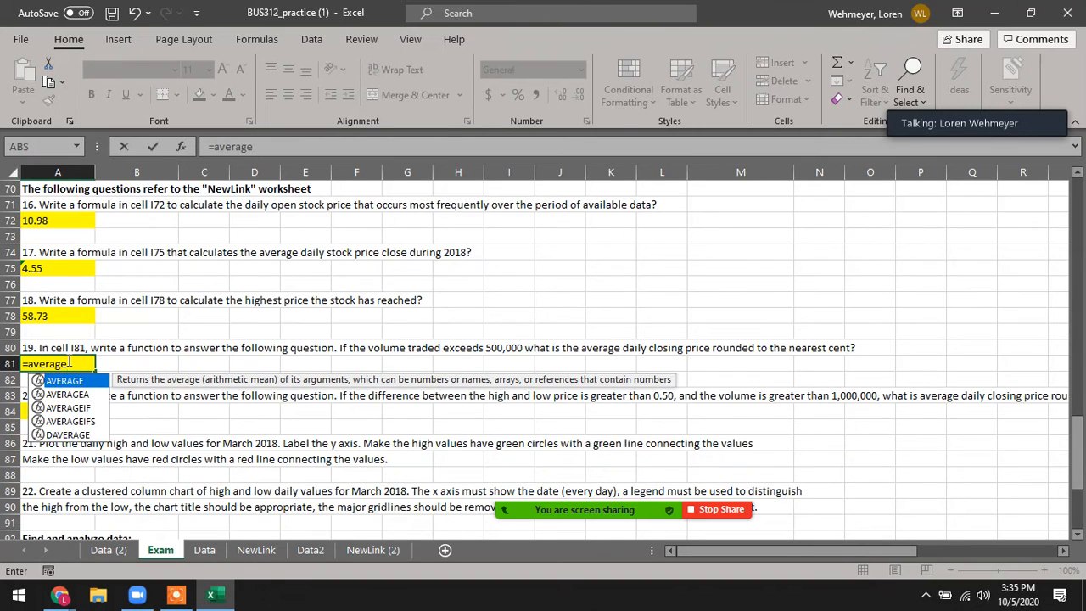
pyautogui.write('(')
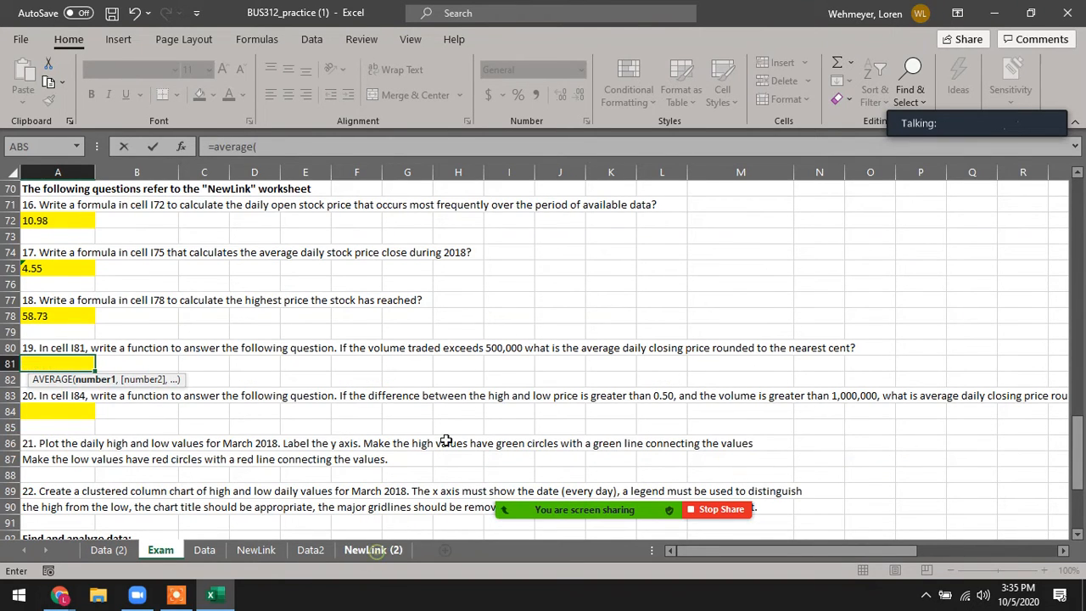
pyautogui.click(372, 549)
pyautogui.click(423, 207)
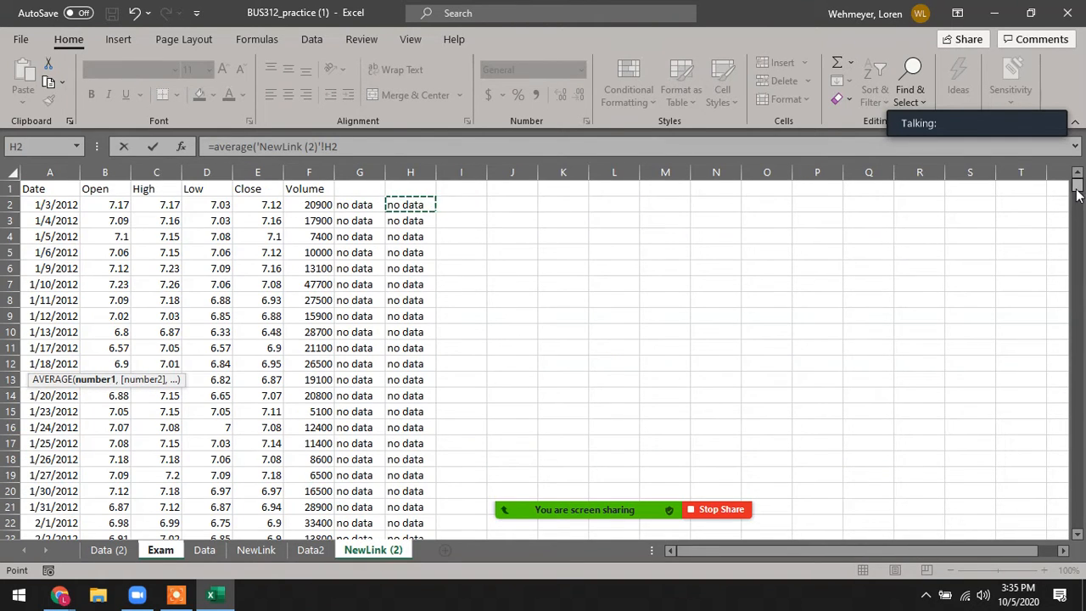
pyautogui.moveTo(1078, 191); pyautogui.dragTo(1077, 543)
pyautogui.keyDown('shift'); pyautogui.click(420, 522); pyautogui.keyUp('shift')
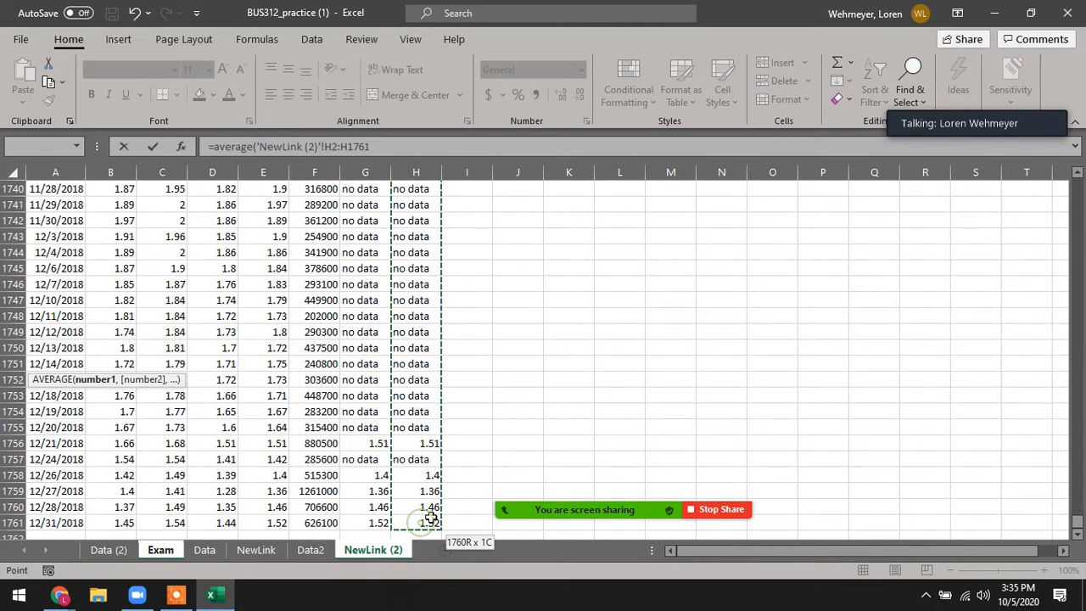
pyautogui.press('Return')
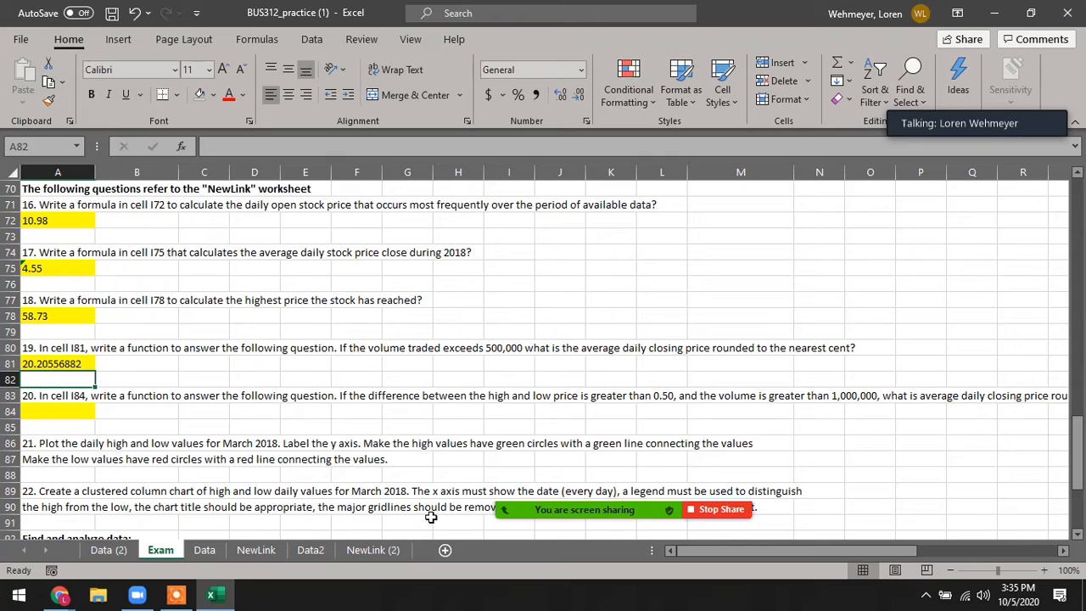
# Wrap the average formula in A81 in a ROUND function with 1 as the number of digits.
pyautogui.press('Up')
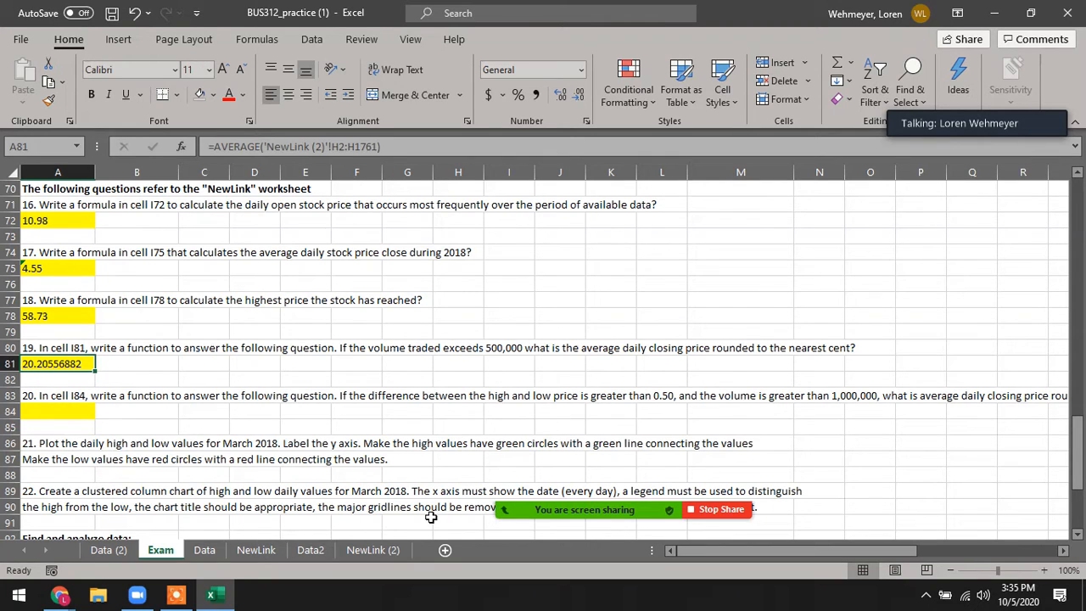
pyautogui.click(216, 146)
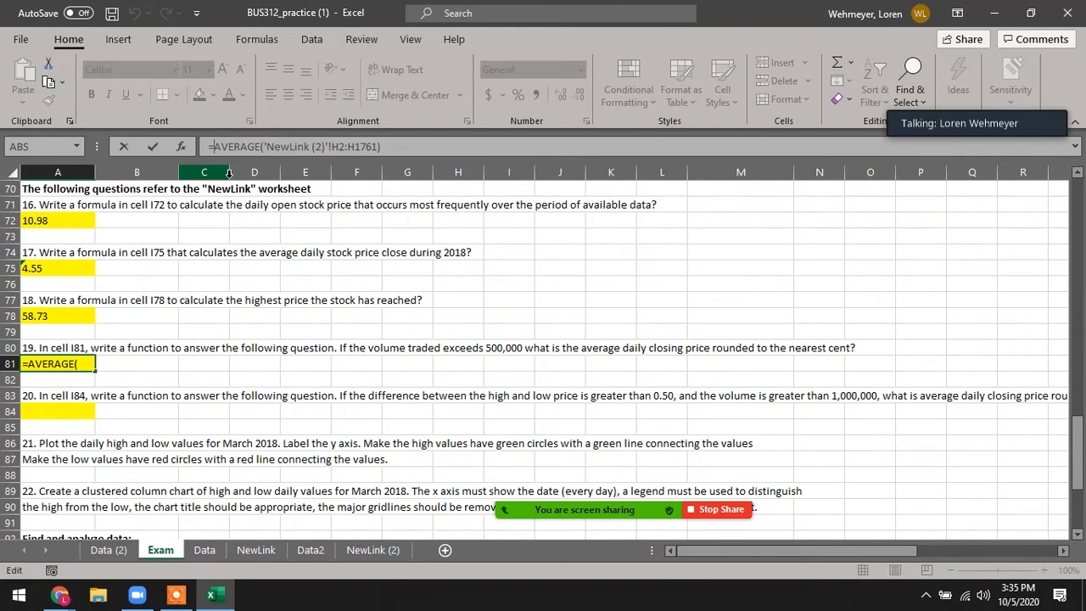
pyautogui.write('round')
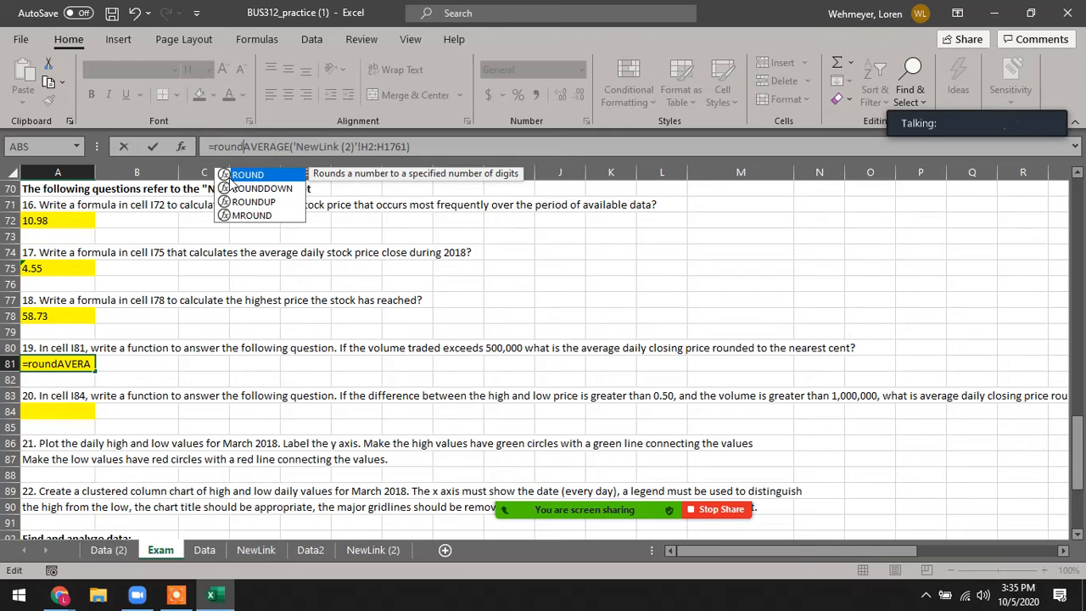
pyautogui.write('(')
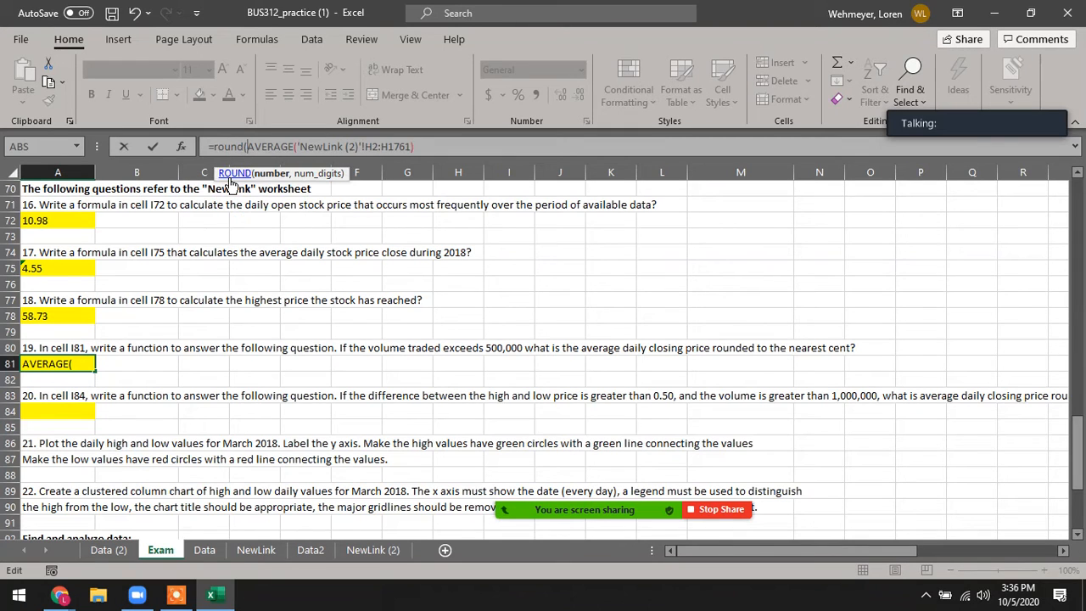
pyautogui.click(425, 146)
pyautogui.write(',')
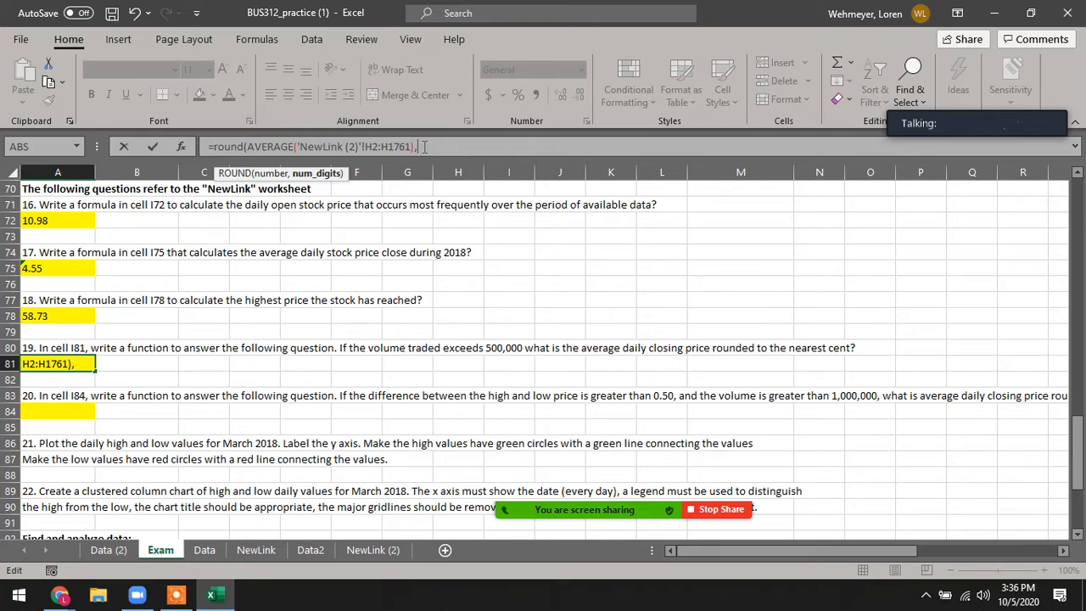
pyautogui.write('2)')
pyautogui.press('Return')
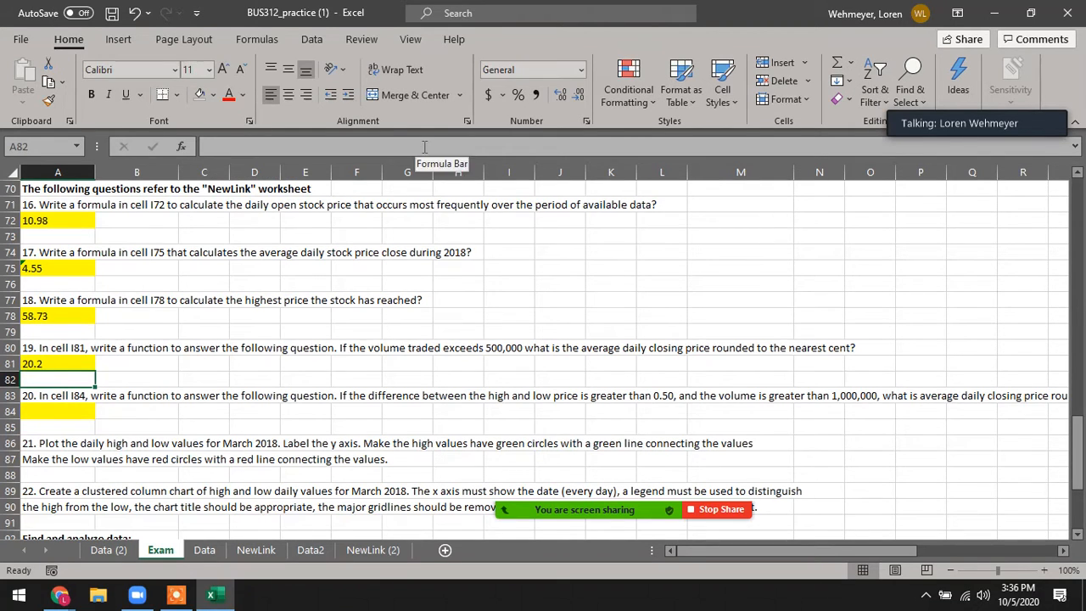
# Set the number of digits in A81's ROUND function to 2.
pyautogui.press('Up')
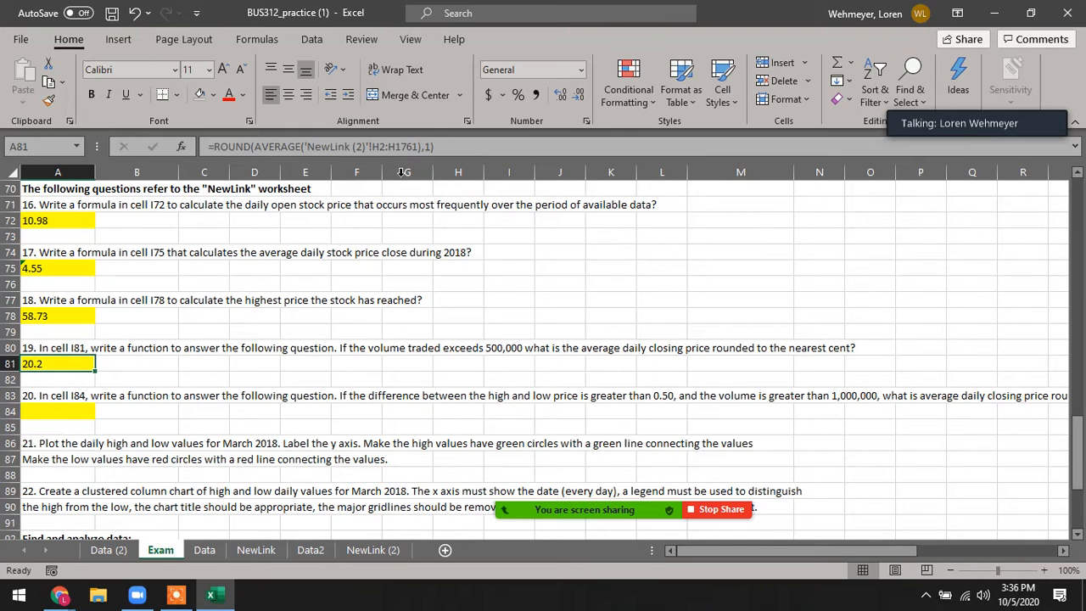
pyautogui.doubleClick(429, 146)
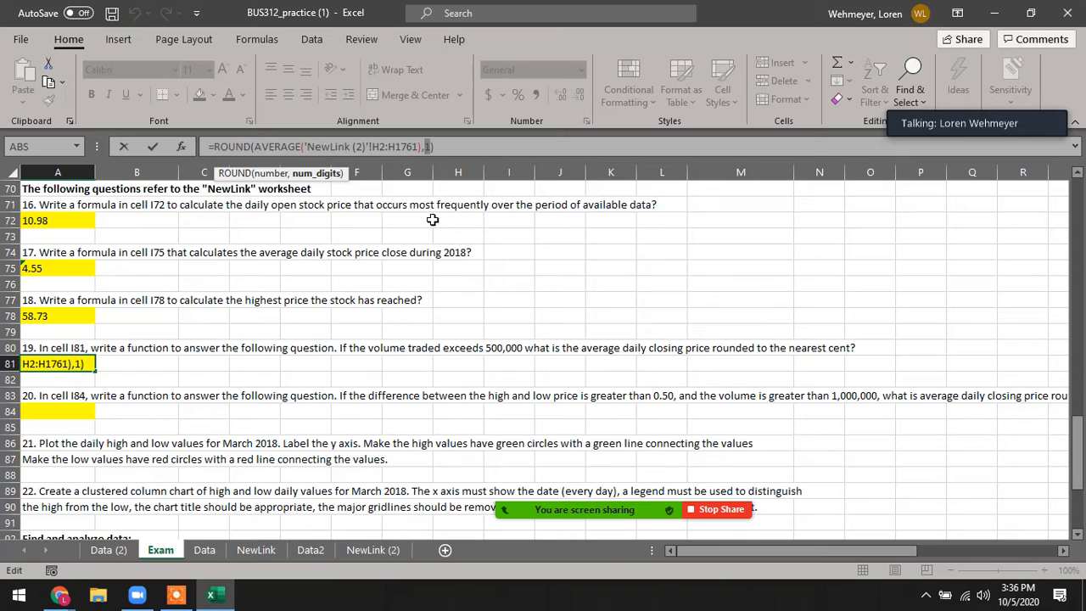
pyautogui.write('2')
pyautogui.press('Return')
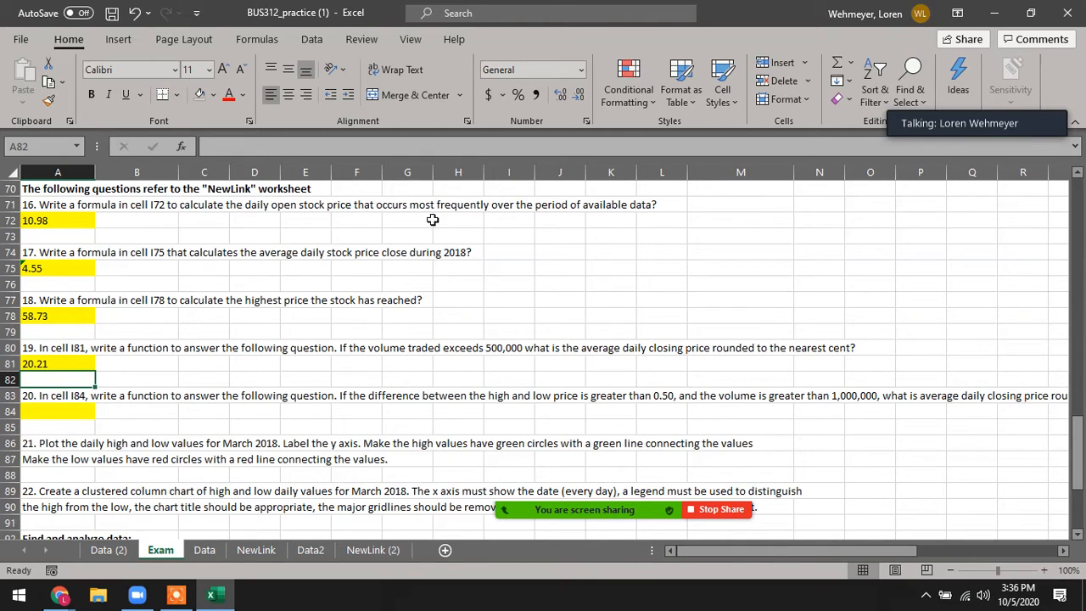
# Try displaying A81 with one decimal place, restore two decimal places, and review its ROUND formula without changing it.
pyautogui.press('Up')
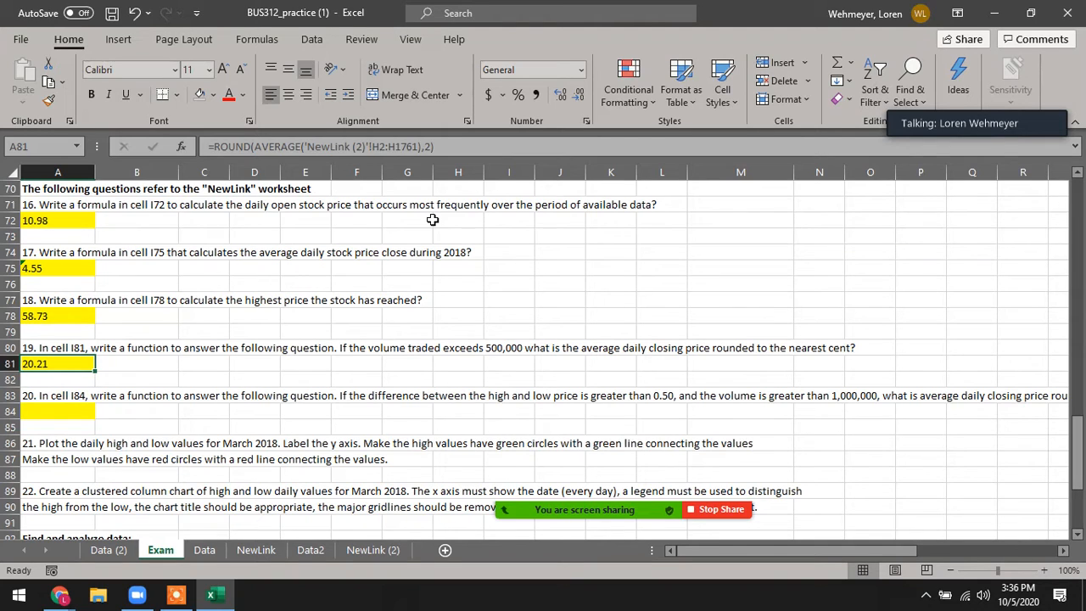
pyautogui.click(559, 95)
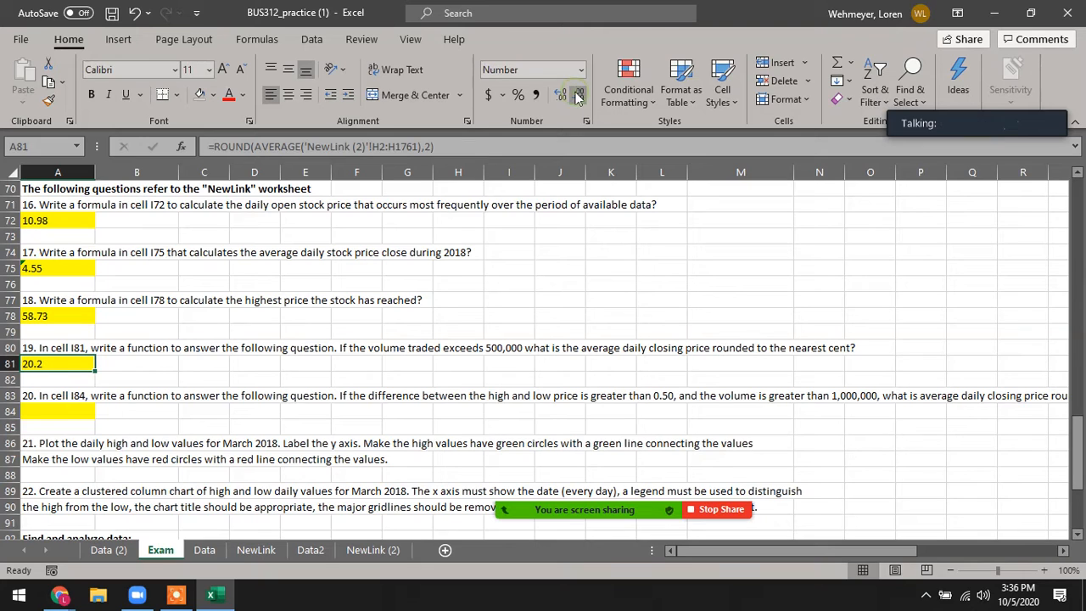
pyautogui.click(558, 98)
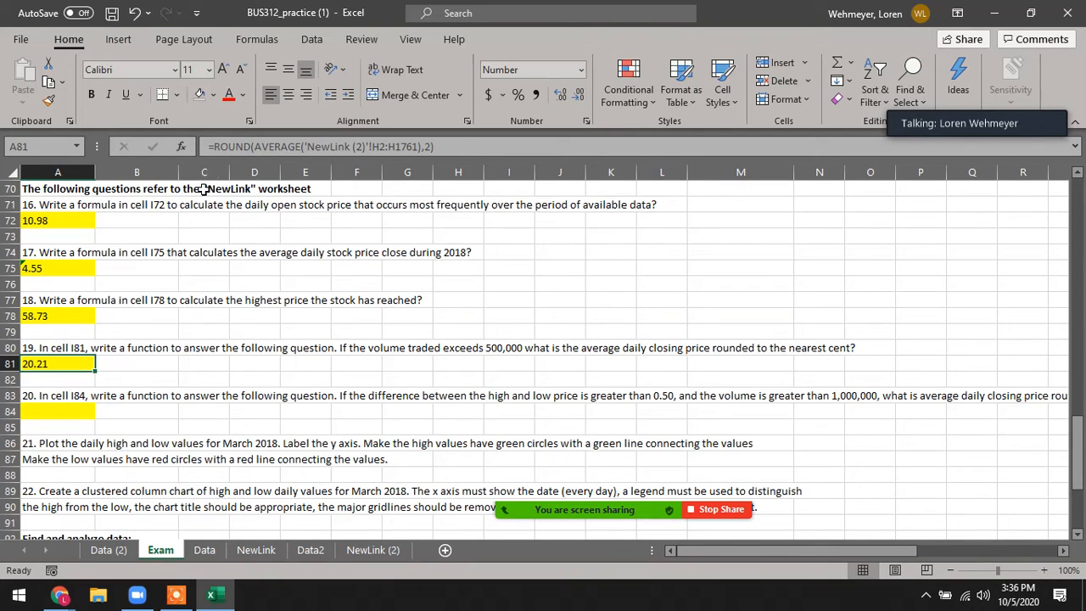
pyautogui.click(218, 147)
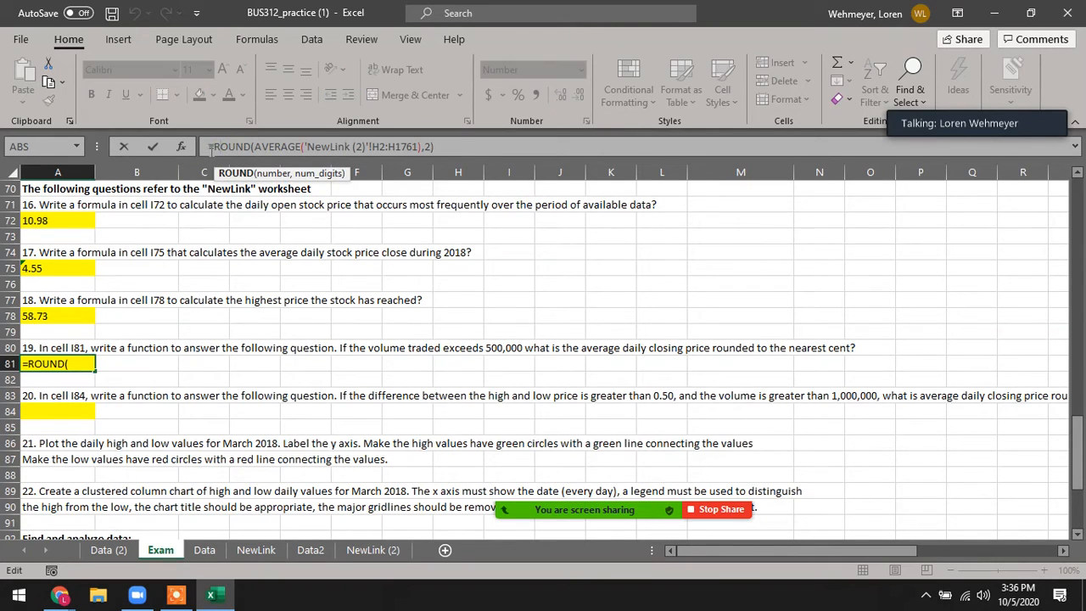
pyautogui.click(443, 148)
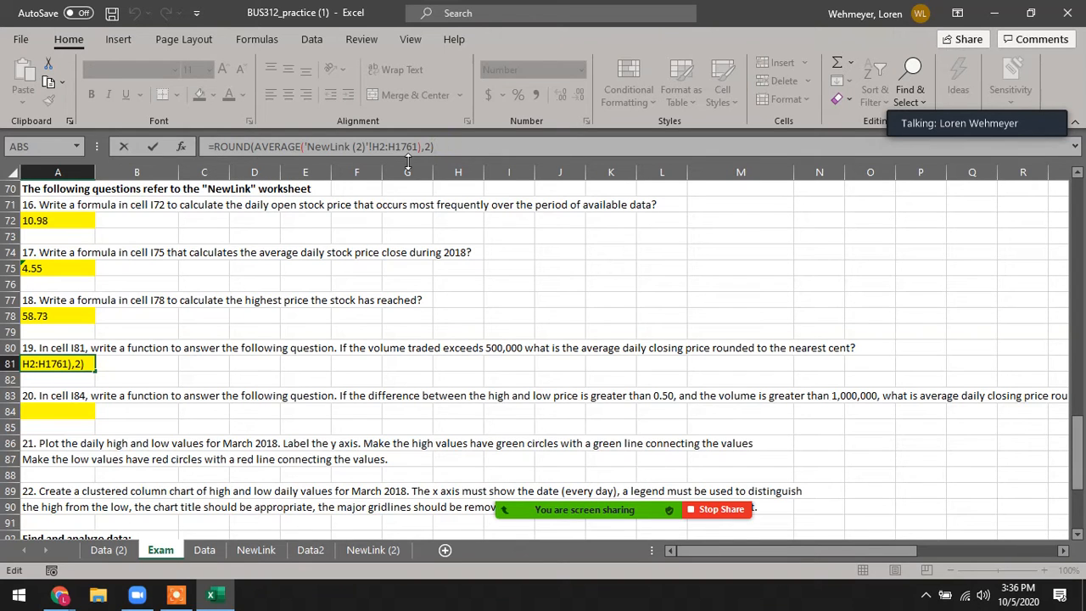
pyautogui.press('Return')
# Examine question 20 on the Exam sheet, focusing on its condition about the difference between high and low prices.
pyautogui.press('Down')
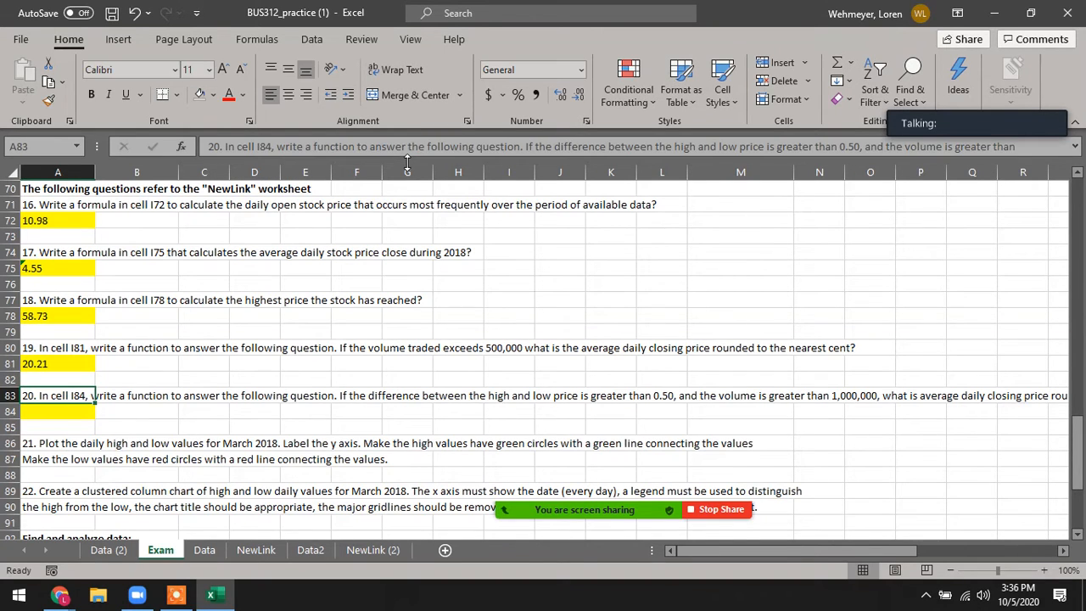
pyautogui.press('Down')
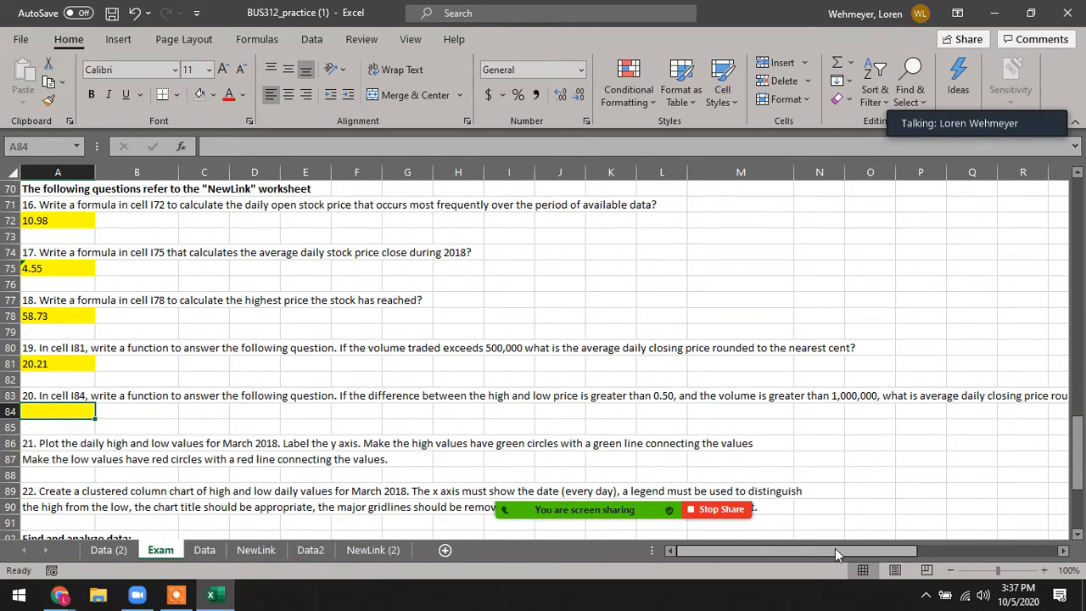
pyautogui.moveTo(835, 548); pyautogui.dragTo(738, 540)
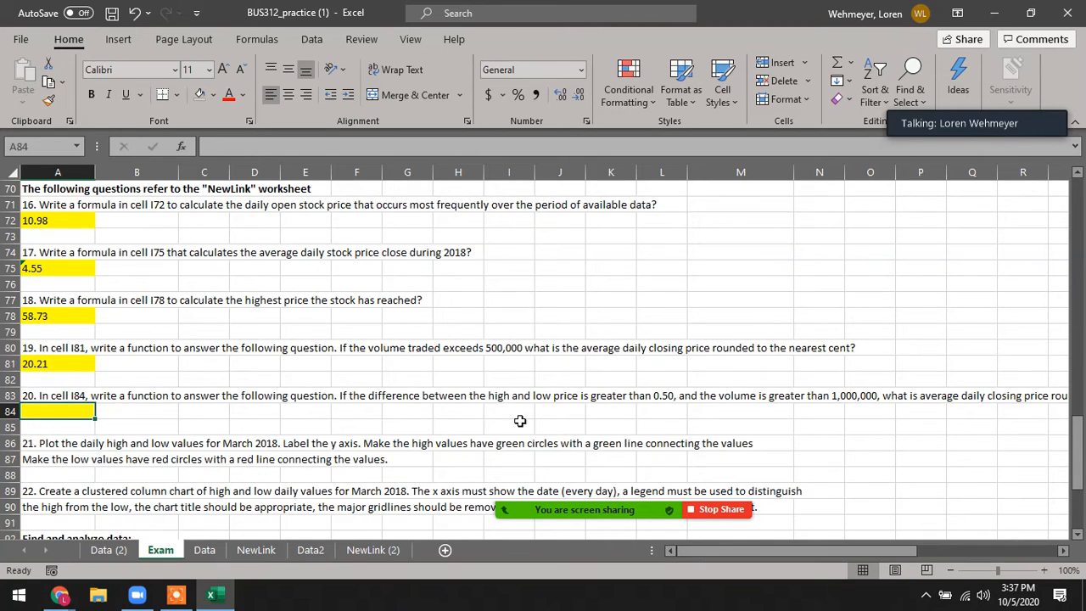
pyautogui.click(658, 399)
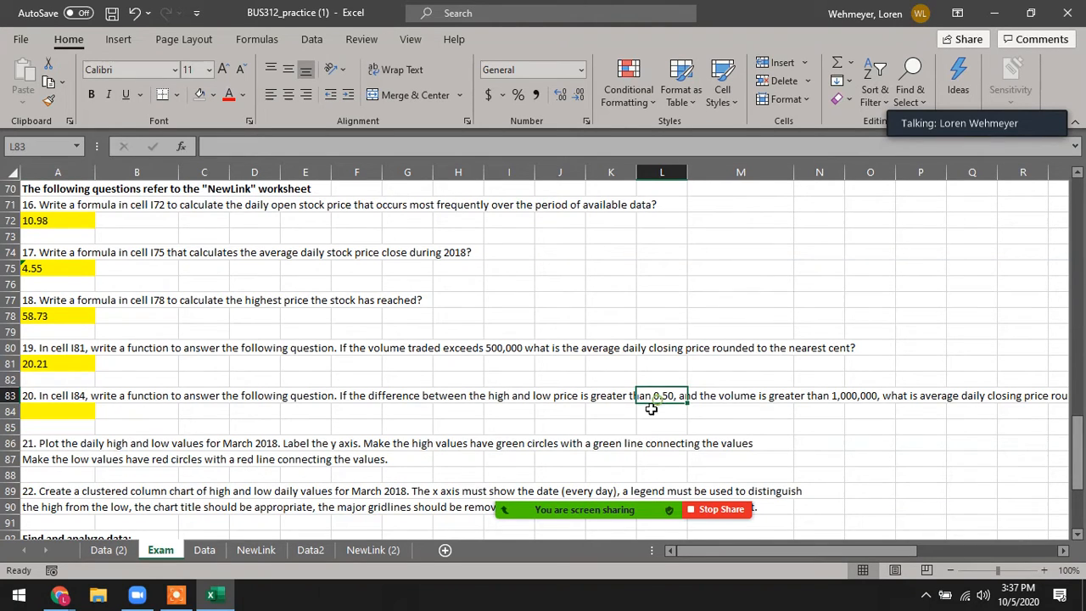
pyautogui.click(362, 395)
pyautogui.moveTo(424, 395); pyautogui.dragTo(659, 395)
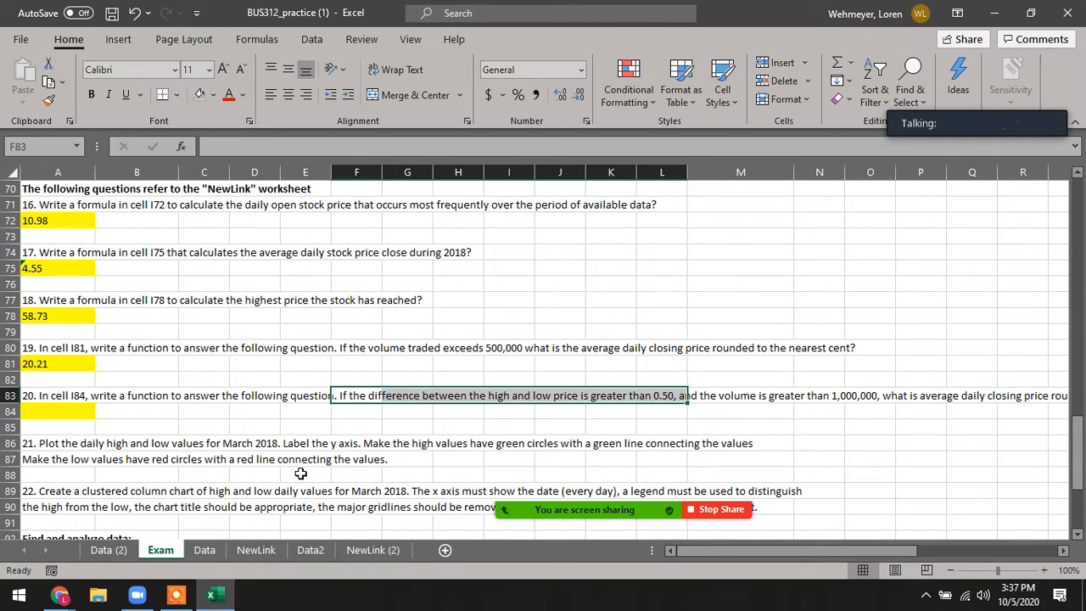
# Add the column header "difference" in cell I1 of the NewLink (2) sheet.
pyautogui.click(366, 550)
pyautogui.scroll(15, 694, 348)
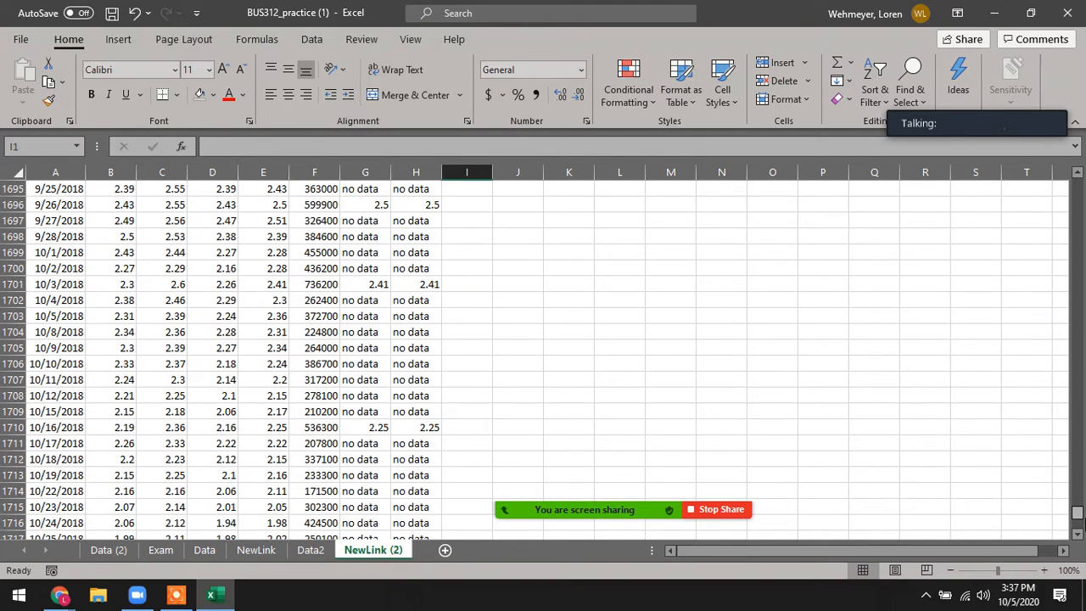
pyautogui.moveTo(1077, 520); pyautogui.dragTo(1078, 183)
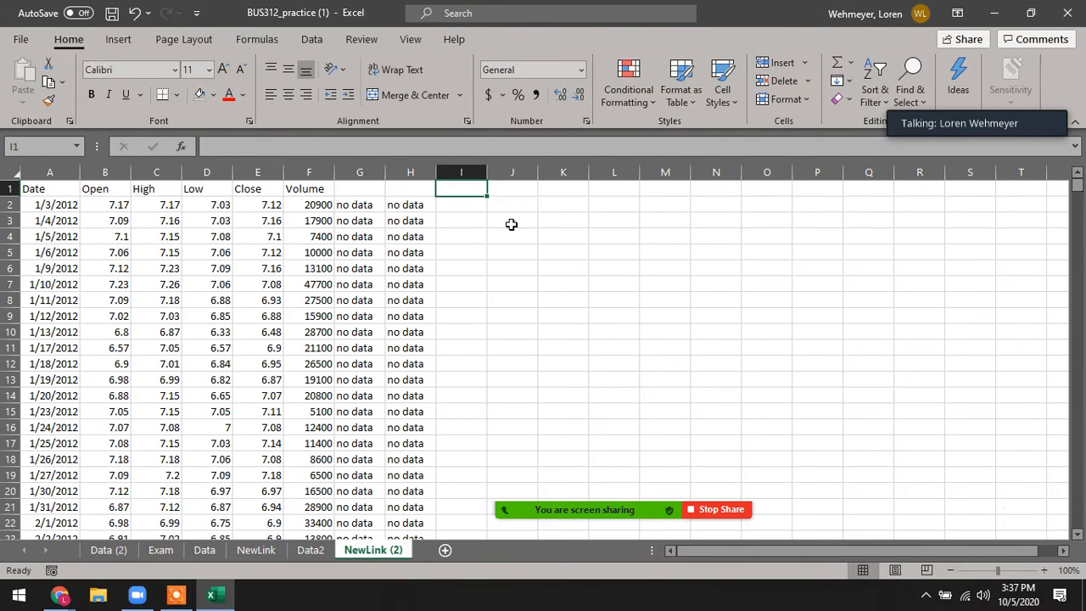
pyautogui.write('difference')
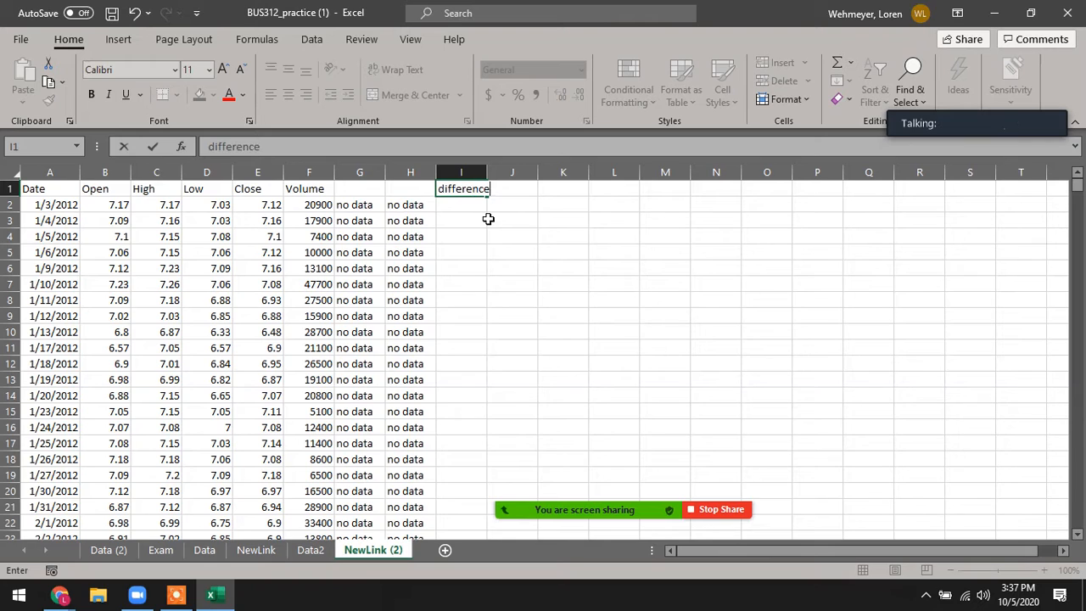
pyautogui.press('Return')
# Enter the formula =ABS(C2-D2) in I2 to compute the absolute difference between the high and low prices.
pyautogui.write('=')
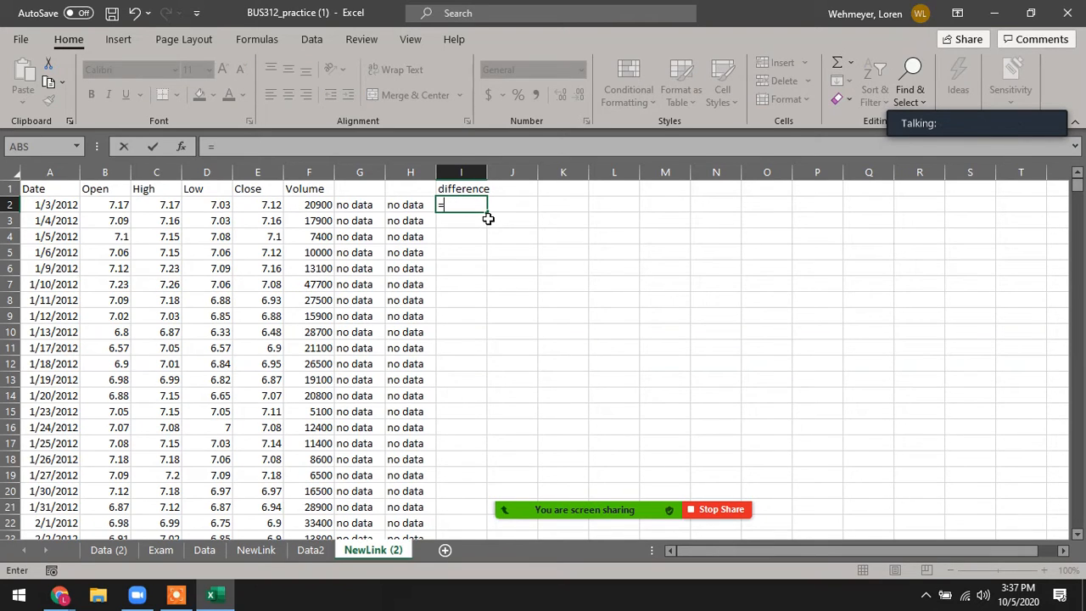
pyautogui.write('abs')
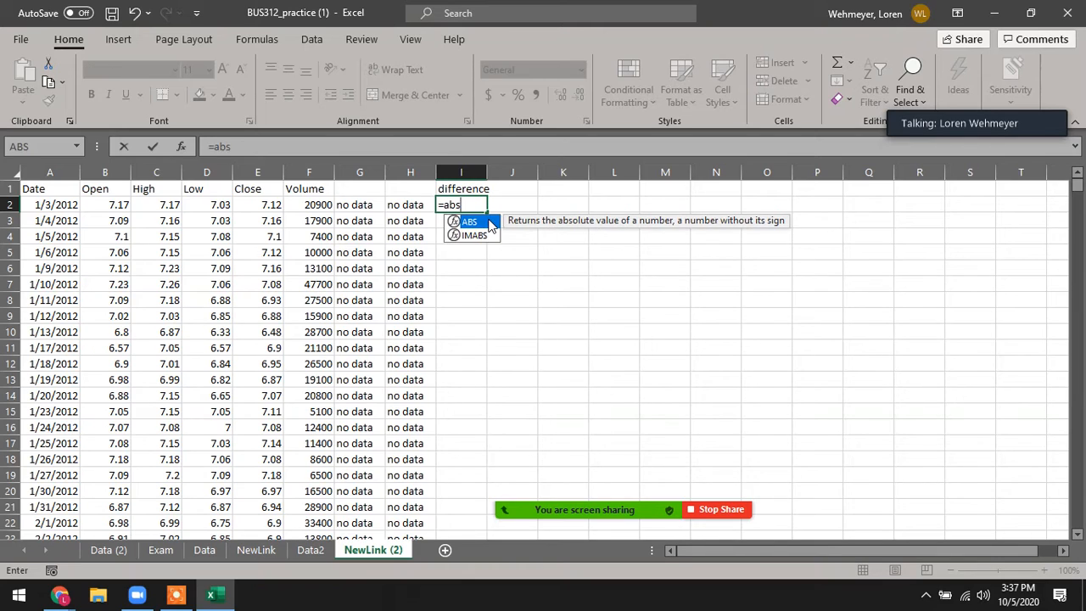
pyautogui.write('(')
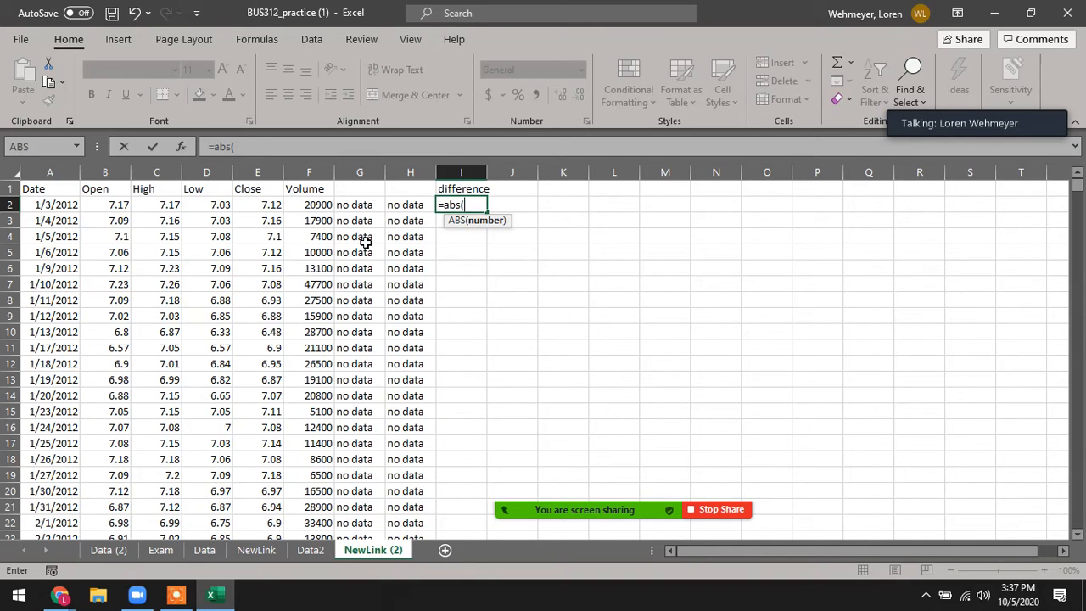
pyautogui.click(169, 202)
pyautogui.write('-')
pyautogui.click(215, 204)
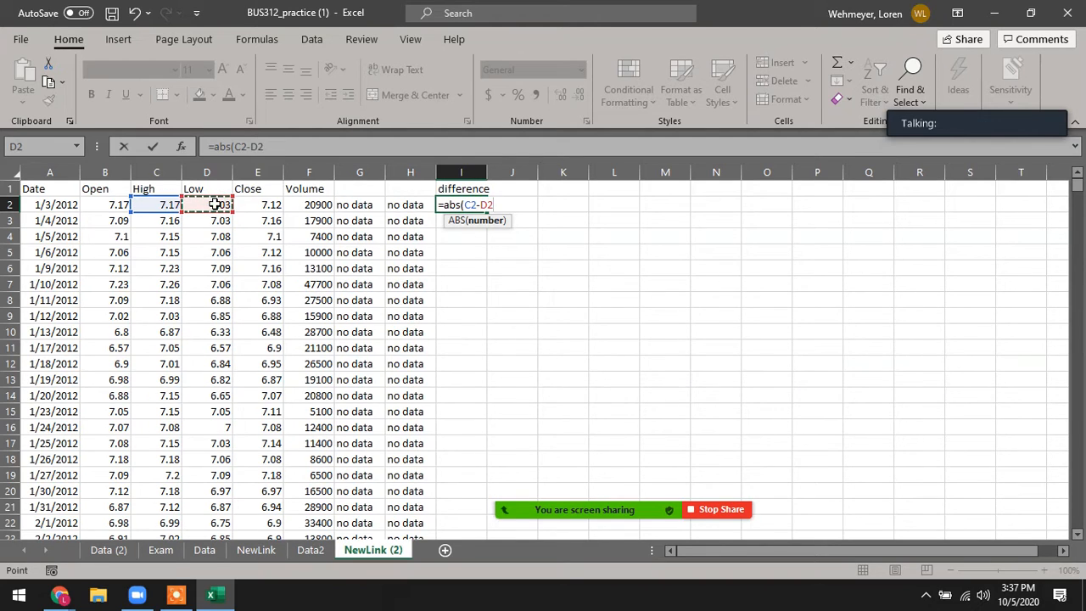
pyautogui.write(')')
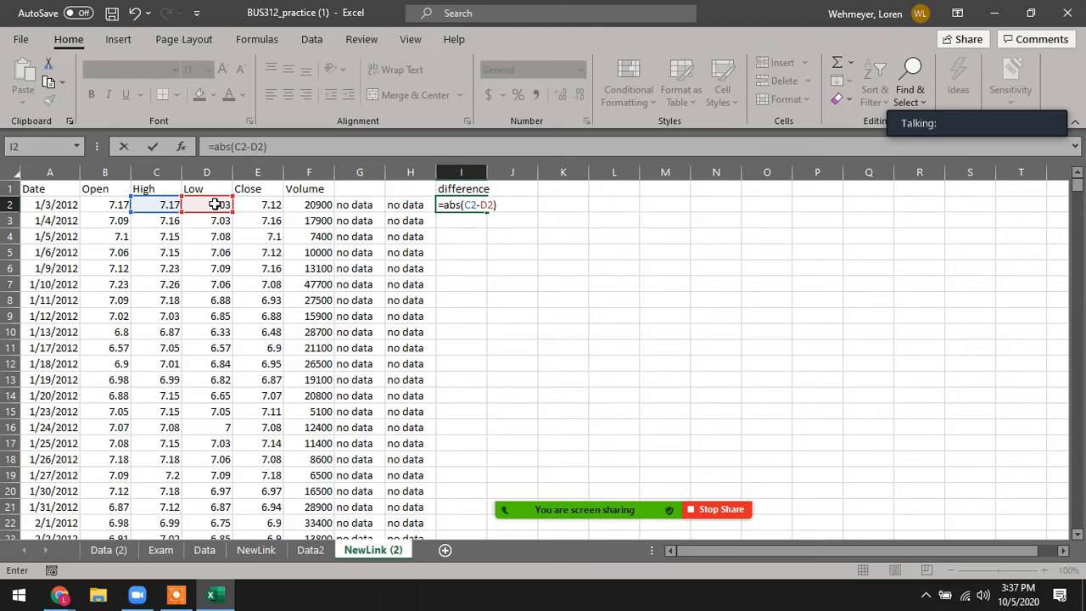
pyautogui.press('Return')
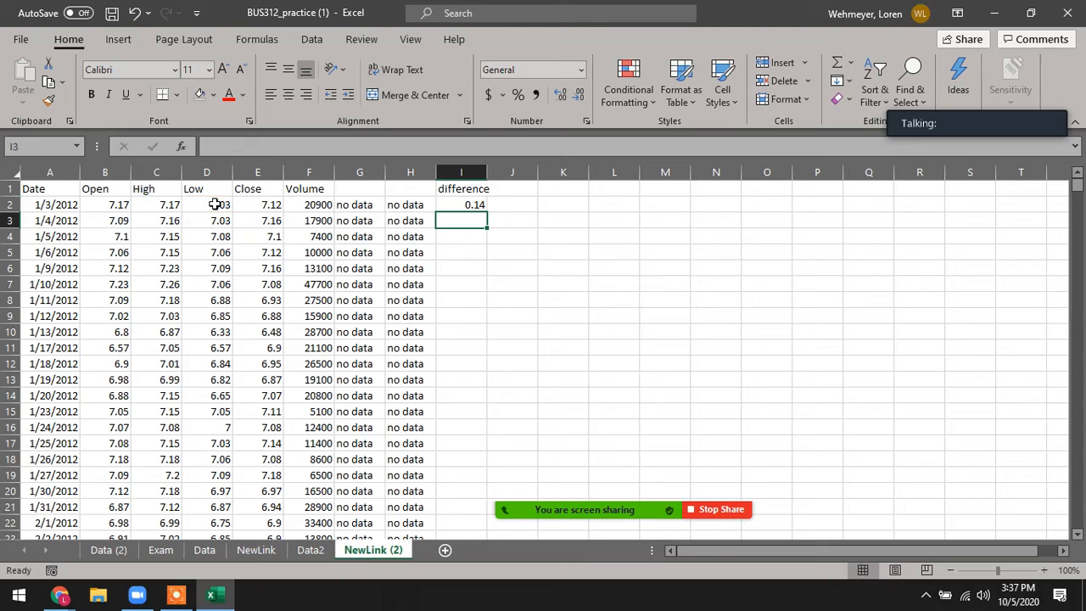
# Recheck question 20 on the Exam sheet and fill I2's difference formula down column I of NewLink (2).
pyautogui.click(159, 550)
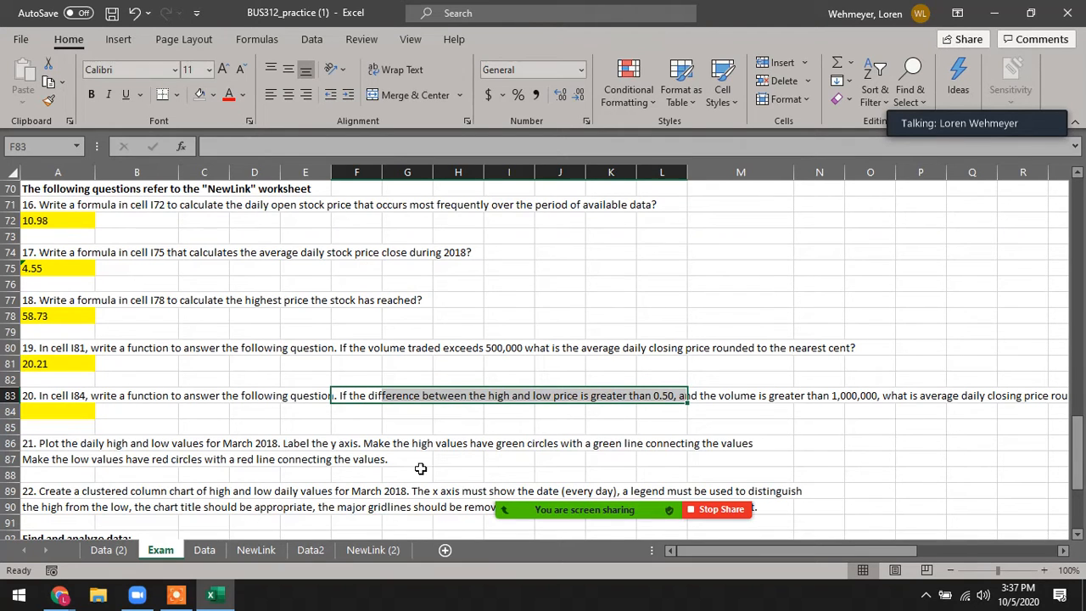
pyautogui.click(102, 549)
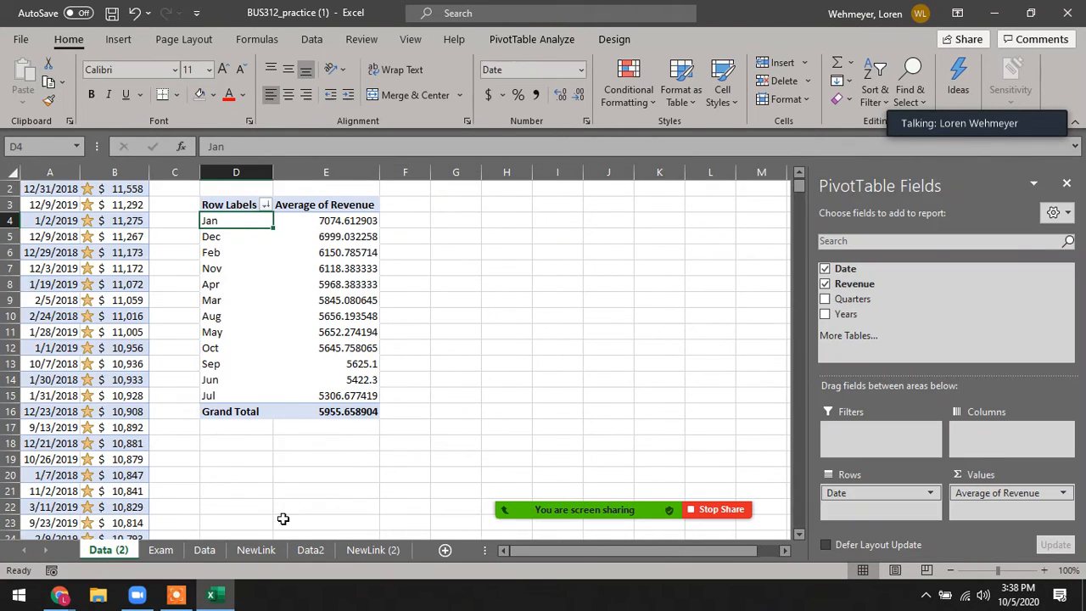
pyautogui.click(373, 549)
pyautogui.click(470, 205)
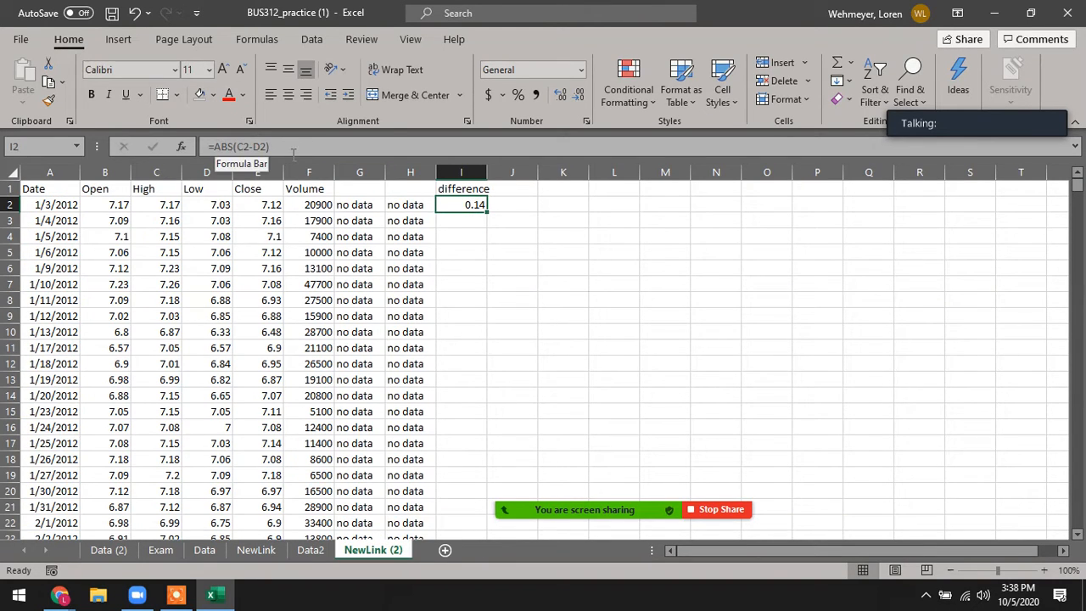
pyautogui.doubleClick(489, 210)
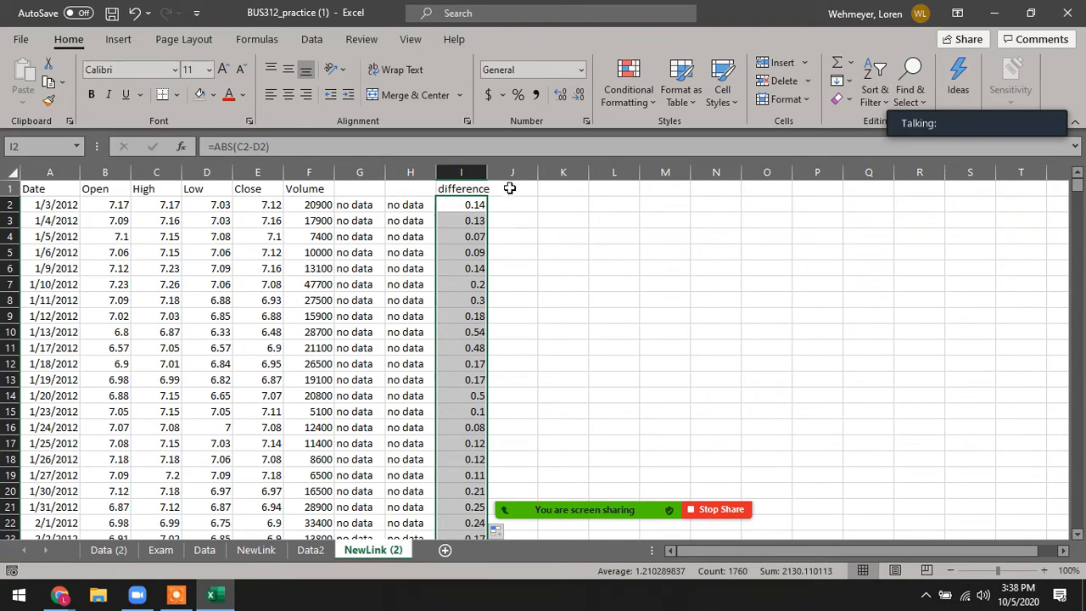
# Consult question 20's volume condition on the Exam sheet and add the header "vol>1000000" in J1 of NewLink (2).
pyautogui.click(507, 188)
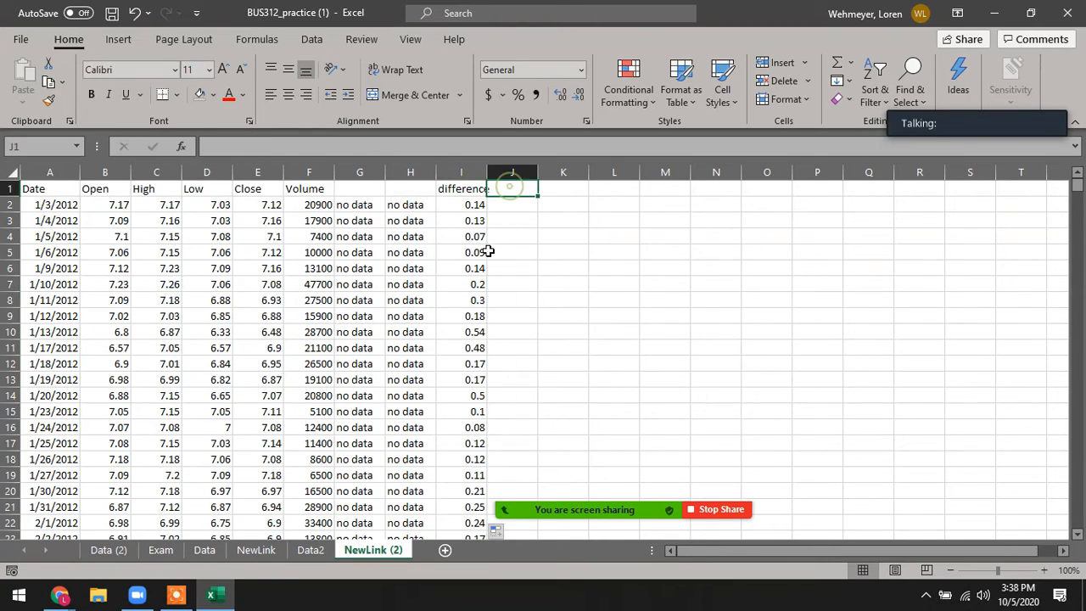
pyautogui.click(163, 549)
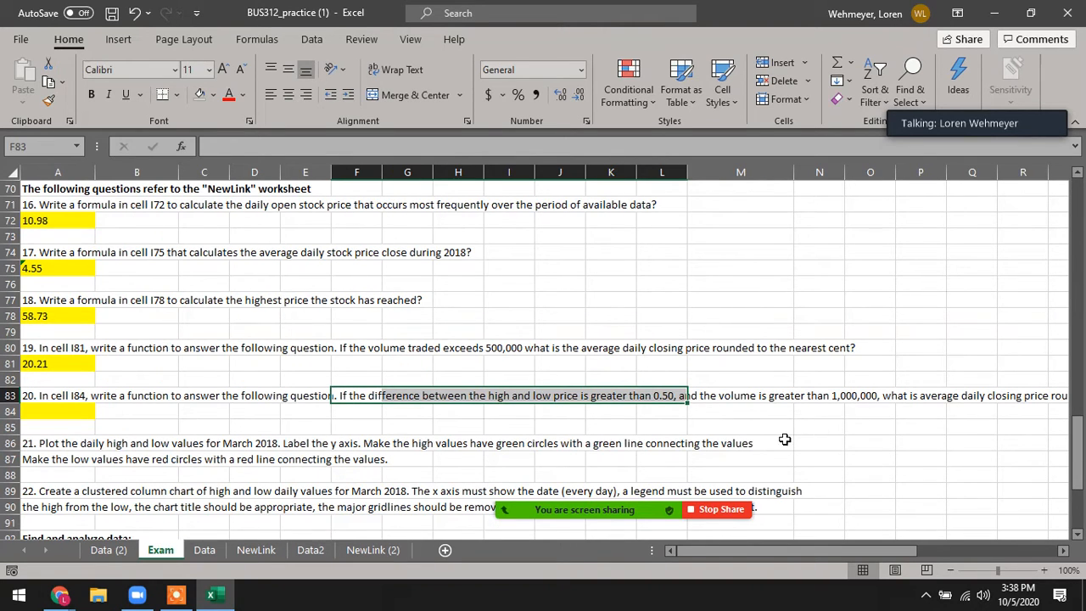
pyautogui.click(105, 553)
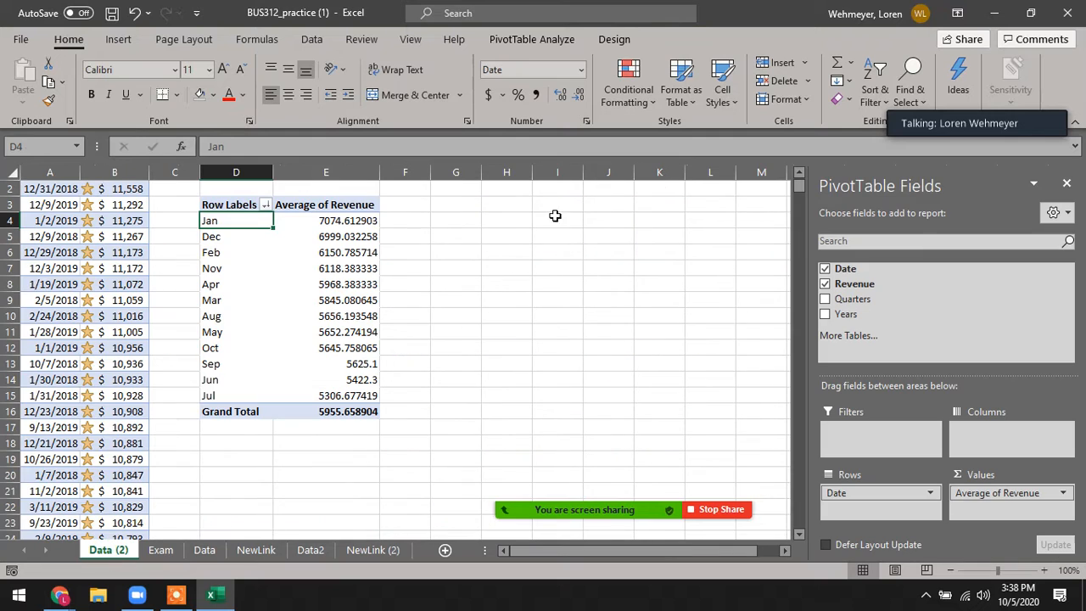
pyautogui.click(364, 550)
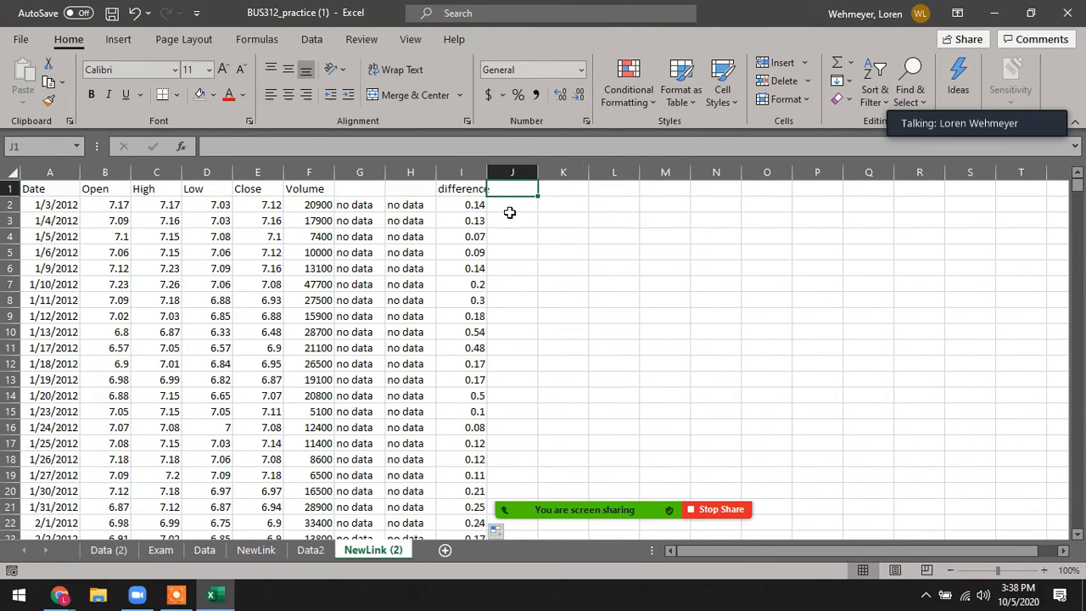
pyautogui.click(515, 206)
pyautogui.press('Up')
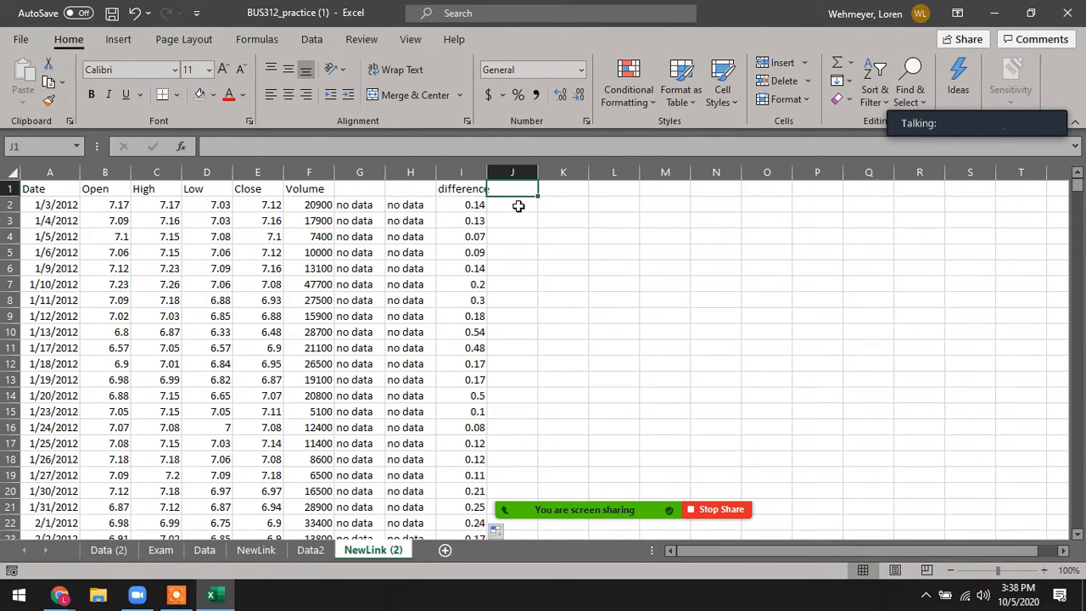
pyautogui.write('vol')
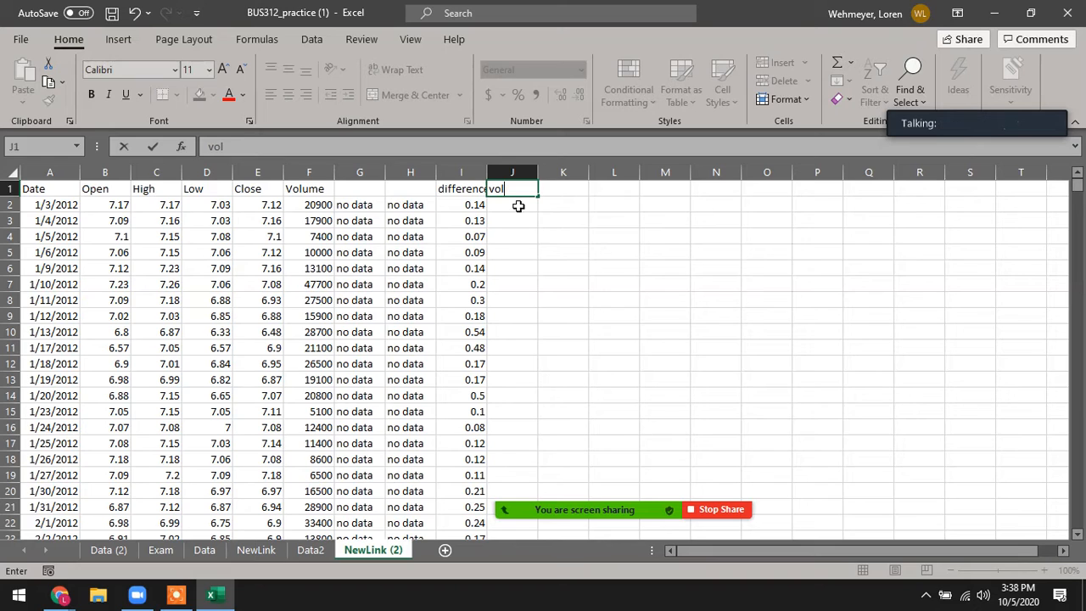
pyautogui.write('>1000000')
pyautogui.press('Return')
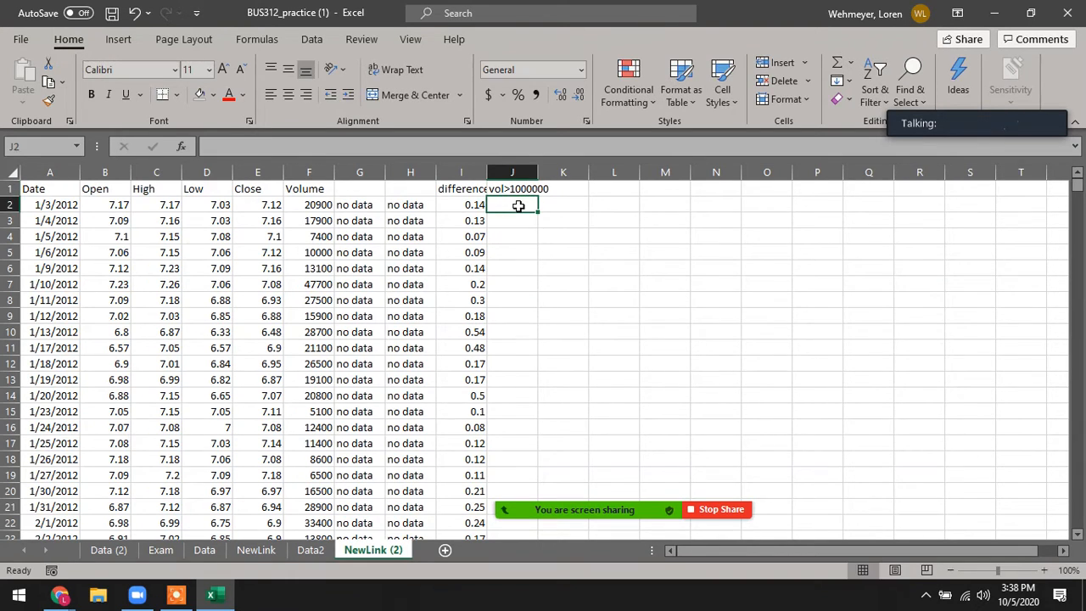
# Start an IF formula in J2 with the logical test F2>100000 on the volume.
pyautogui.write('=if(')
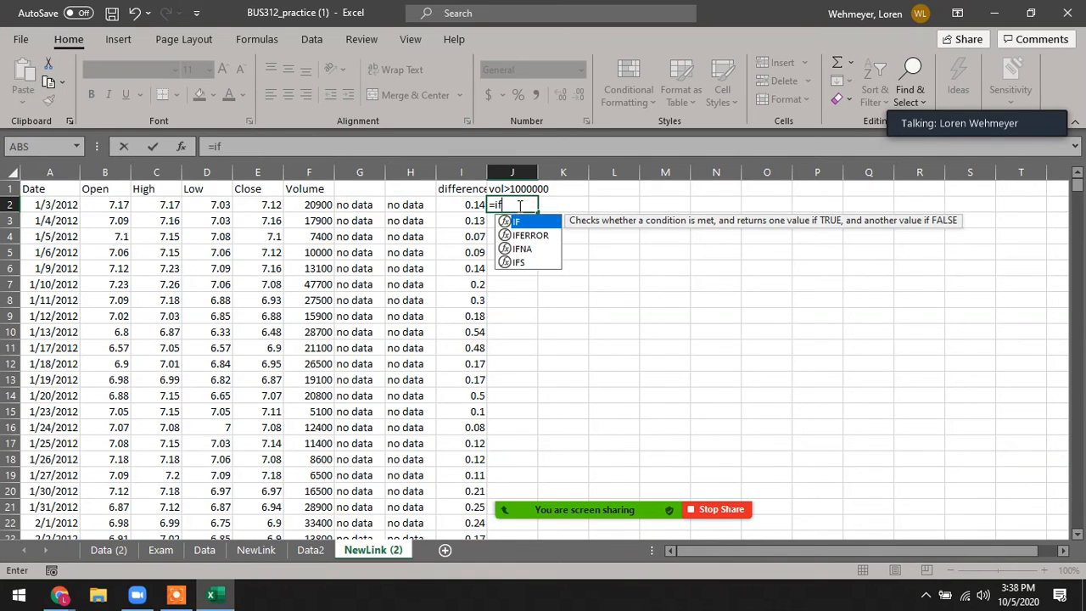
pyautogui.click(313, 205)
pyautogui.write('>')
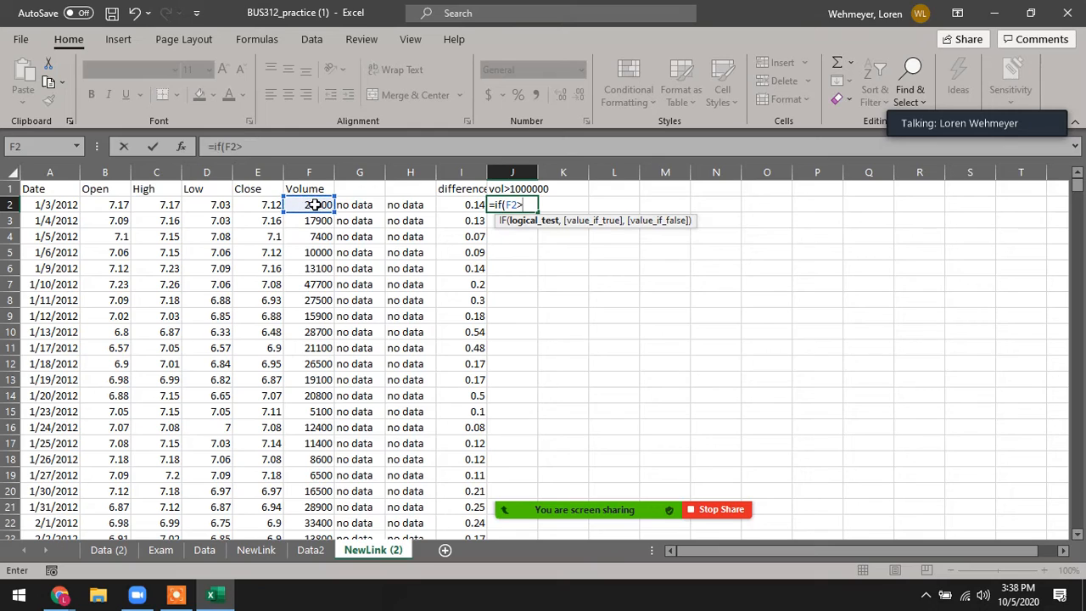
pyautogui.write('1000 ')
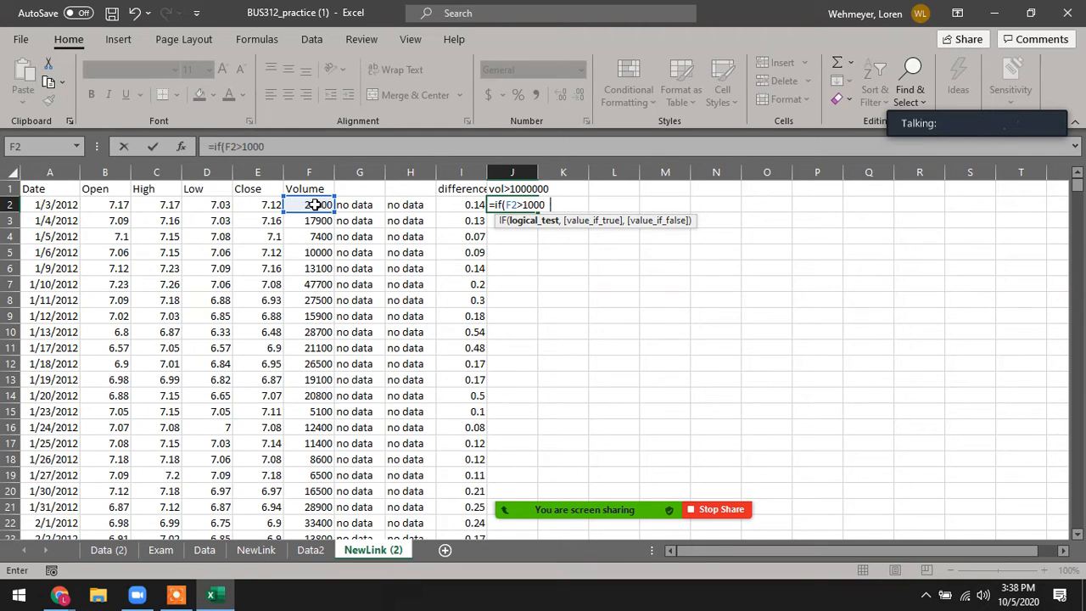
pyautogui.write('00,')
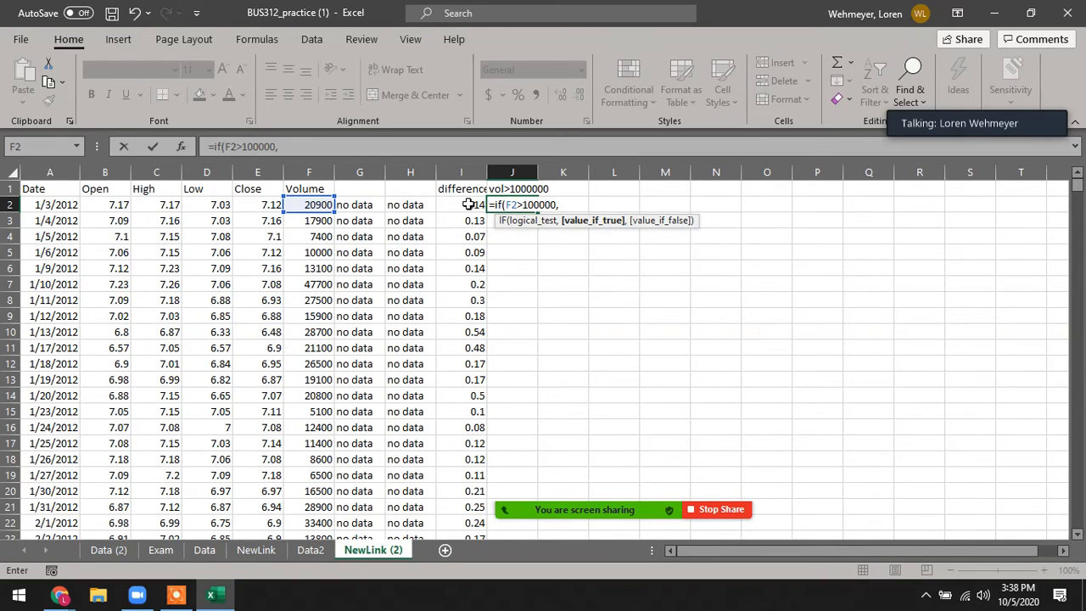
pyautogui.click(165, 552)
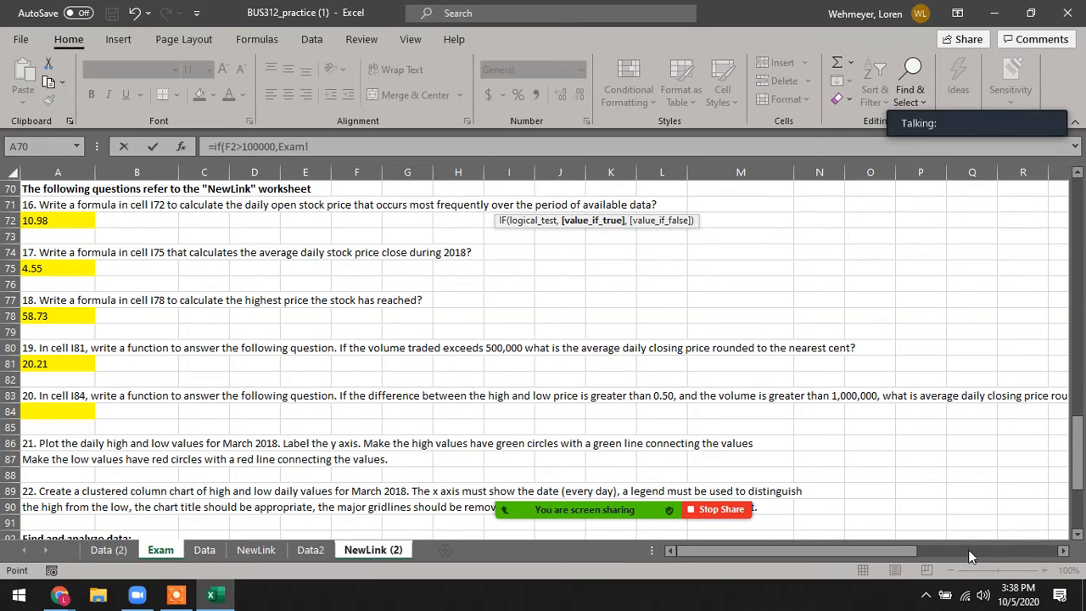
pyautogui.click(317, 489)
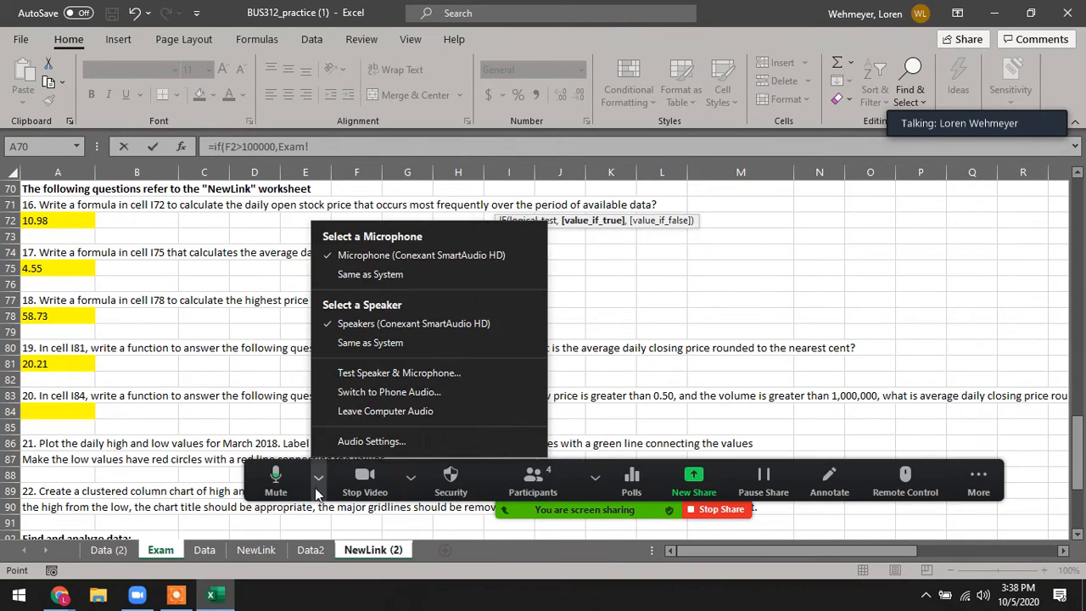
pyautogui.click(317, 489)
pyautogui.click(108, 550)
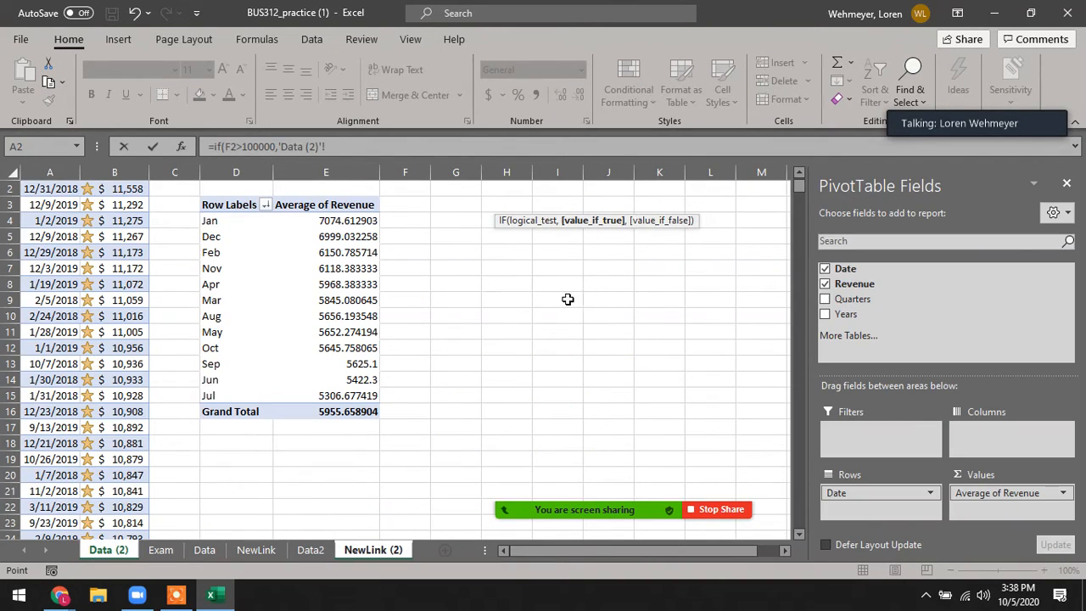
pyautogui.moveTo(332, 150); pyautogui.dragTo(279, 147)
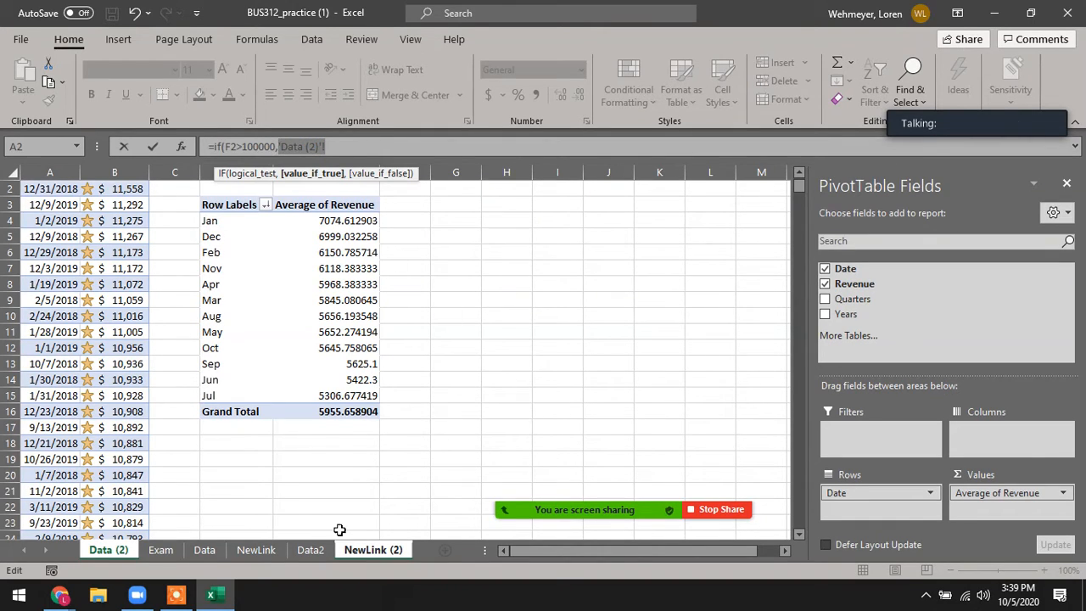
pyautogui.click(365, 552)
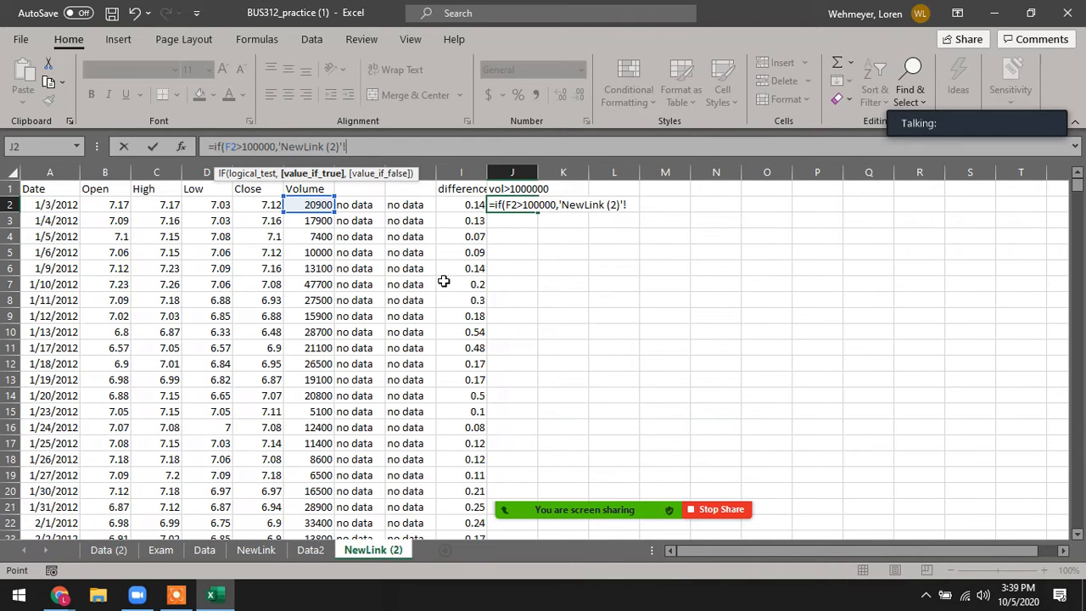
pyautogui.moveTo(361, 148); pyautogui.dragTo(279, 146)
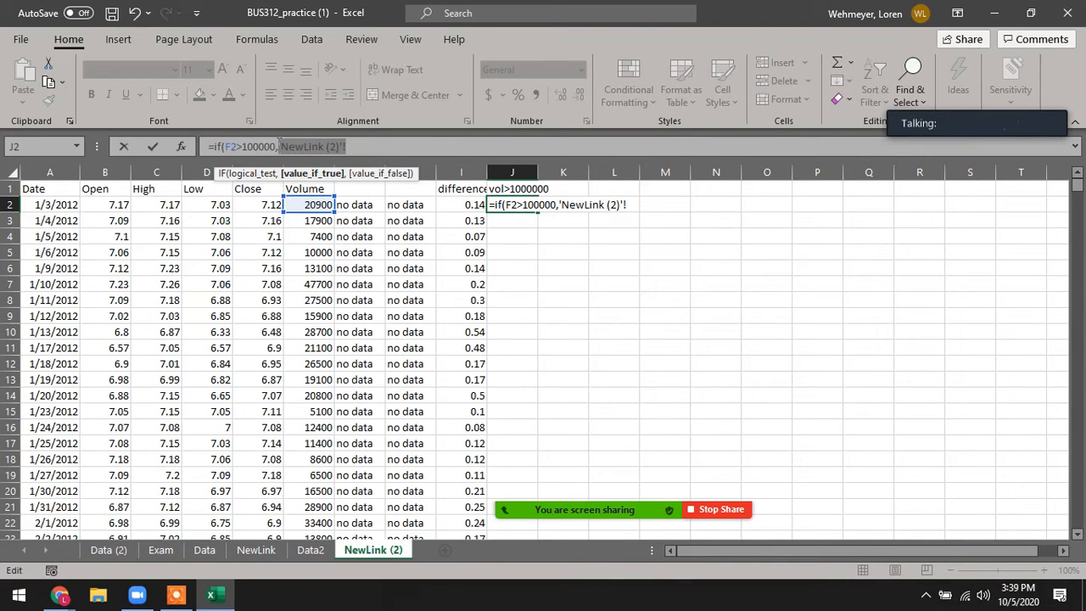
pyautogui.press('BackSpace')
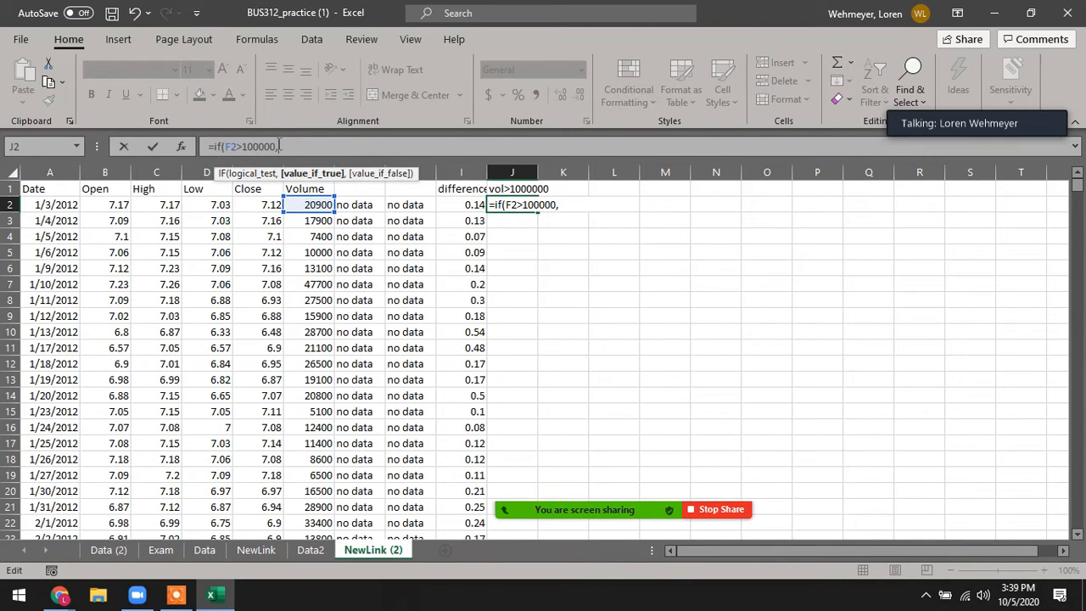
# Set the value-if-true of J2's IF formula to closing price E2, removing the 'NewLink (2)'! sheet prefix from the reference.
pyautogui.click(268, 205)
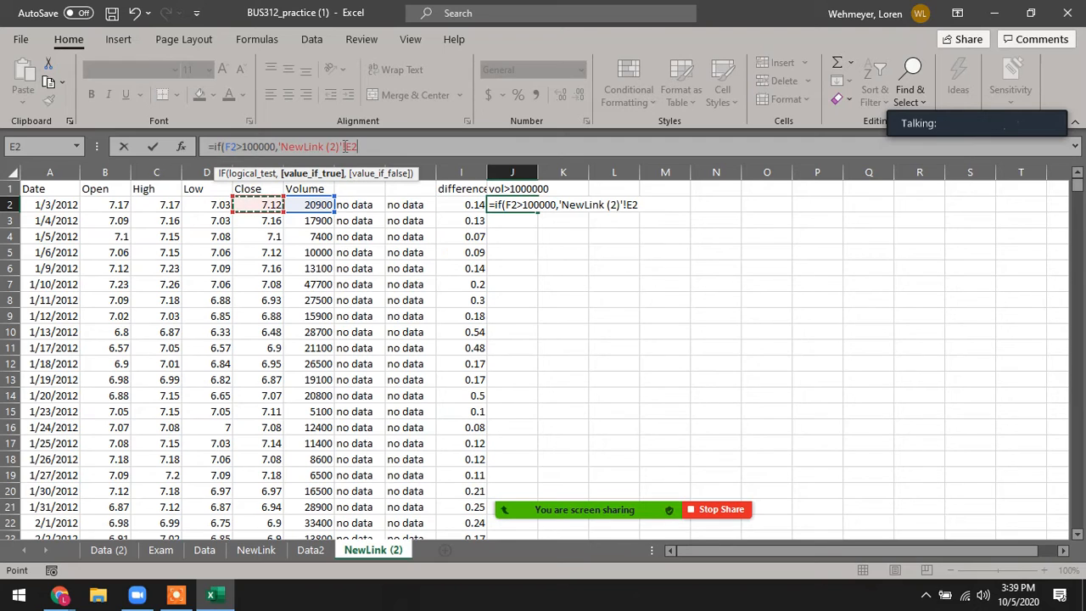
pyautogui.press('BackSpace')
pyautogui.press('BackSpace')
pyautogui.press('BackSpace')
pyautogui.press('BackSpace')
pyautogui.press('BackSpace')
pyautogui.press('BackSpace')
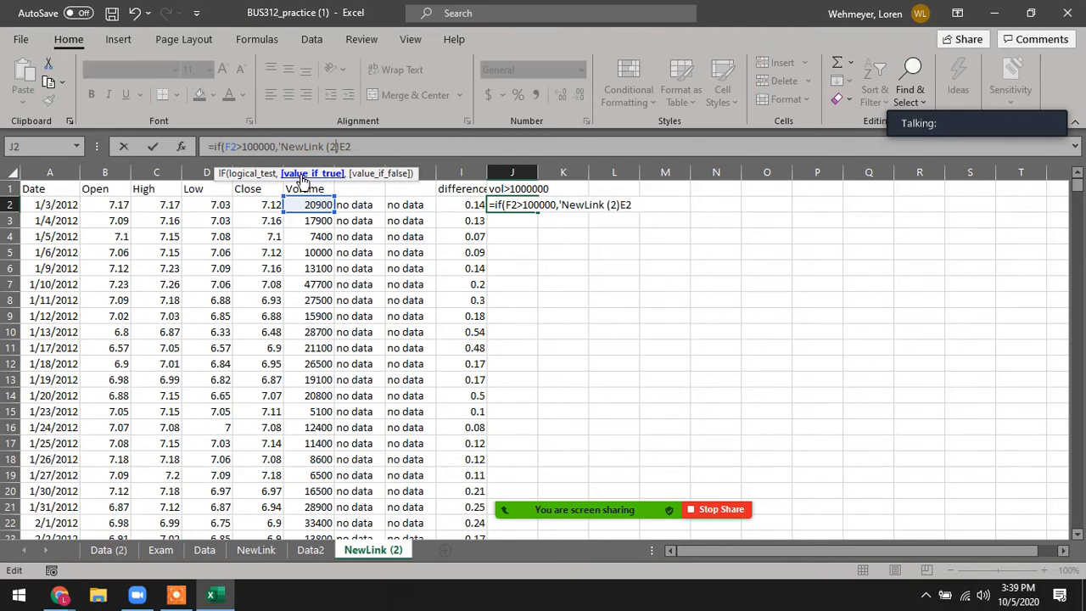
pyautogui.press('BackSpace')
pyautogui.press('BackSpace')
pyautogui.press('BackSpace')
pyautogui.press('BackSpace')
pyautogui.press('BackSpace')
pyautogui.press('BackSpace')
pyautogui.press('BackSpace')
pyautogui.press('BackSpace')
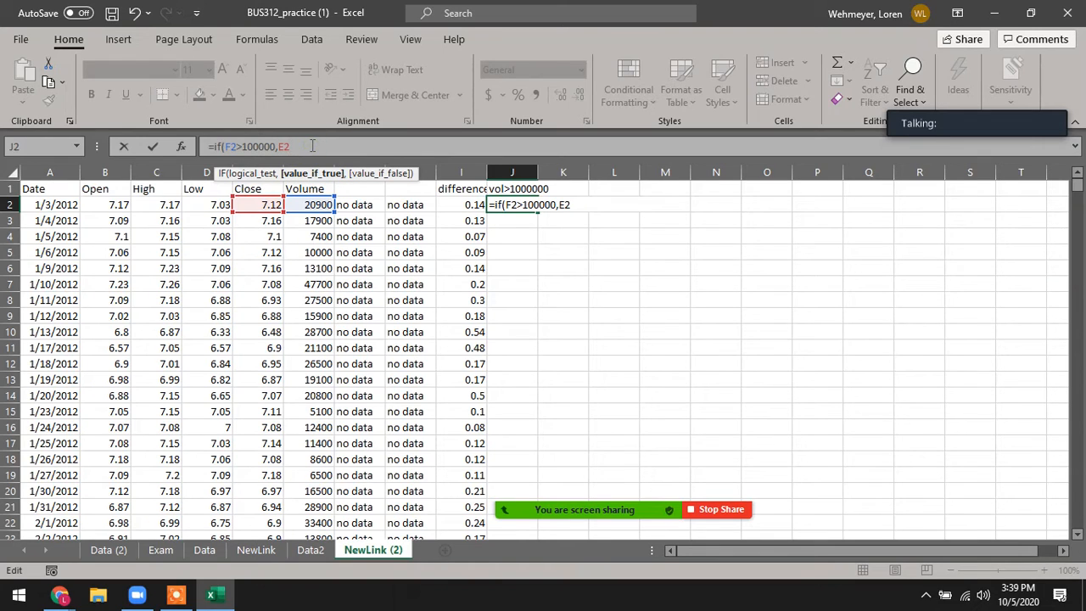
# Complete J2's IF formula with "no data" as the value-if-false and fill it down column J.
pyautogui.write(',')
pyautogui.write('"no')
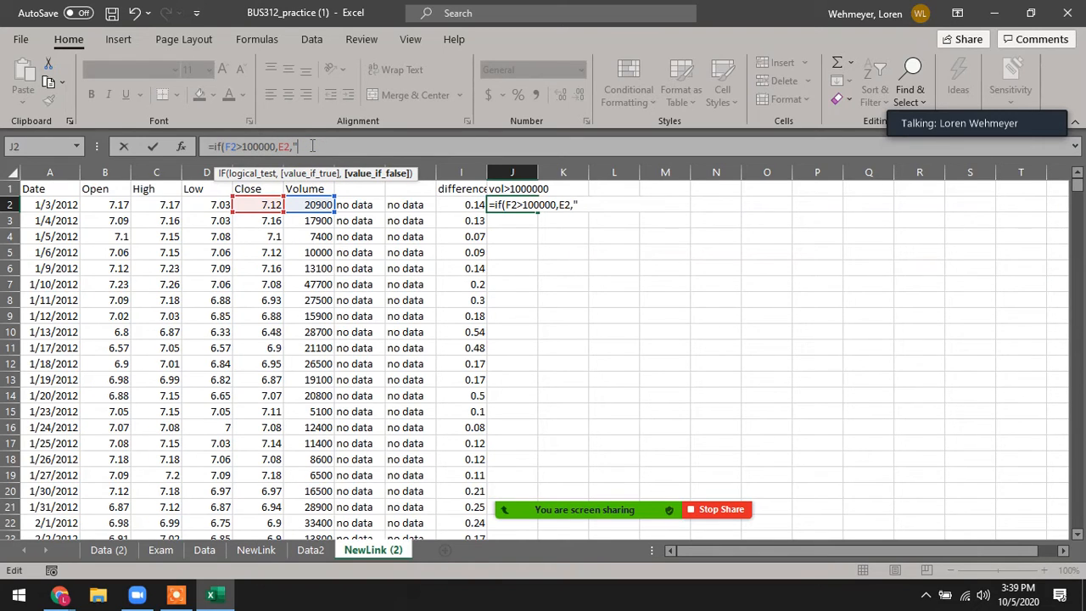
pyautogui.write(' data")')
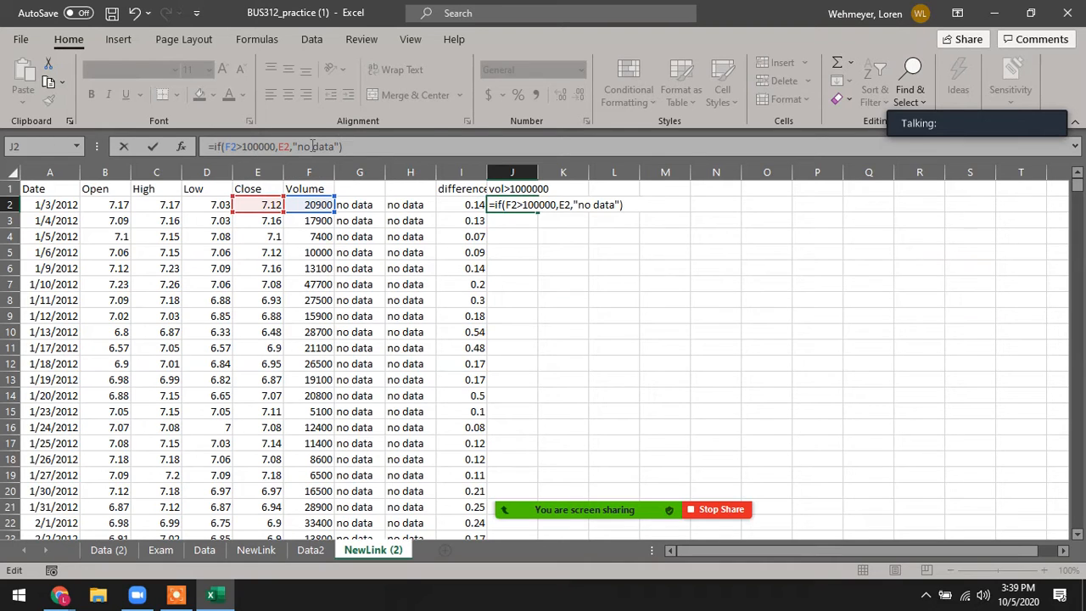
pyautogui.press('Return')
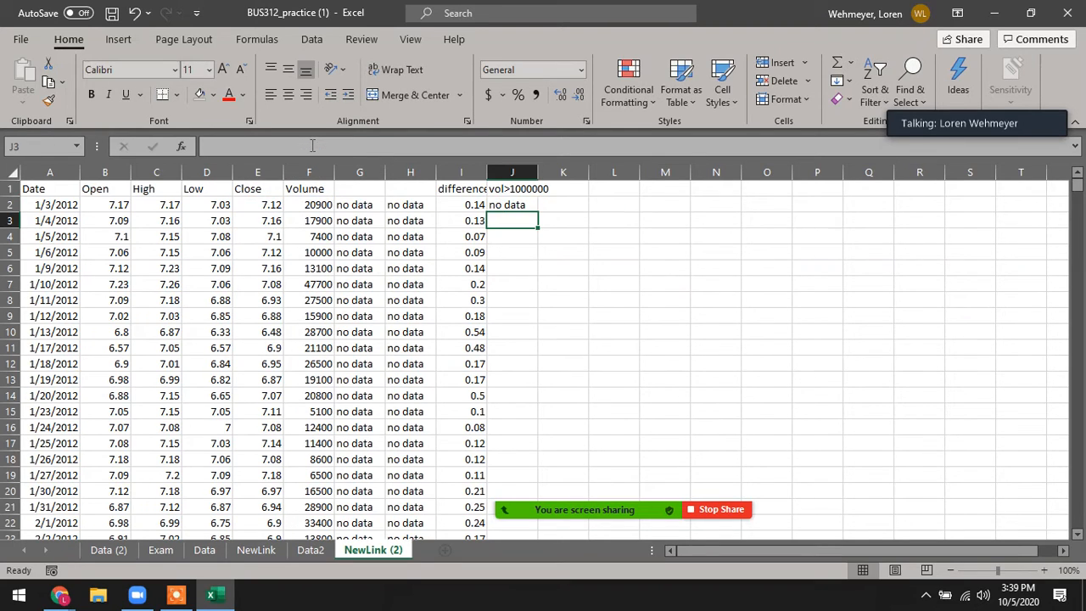
pyautogui.click(513, 206)
pyautogui.doubleClick(537, 213)
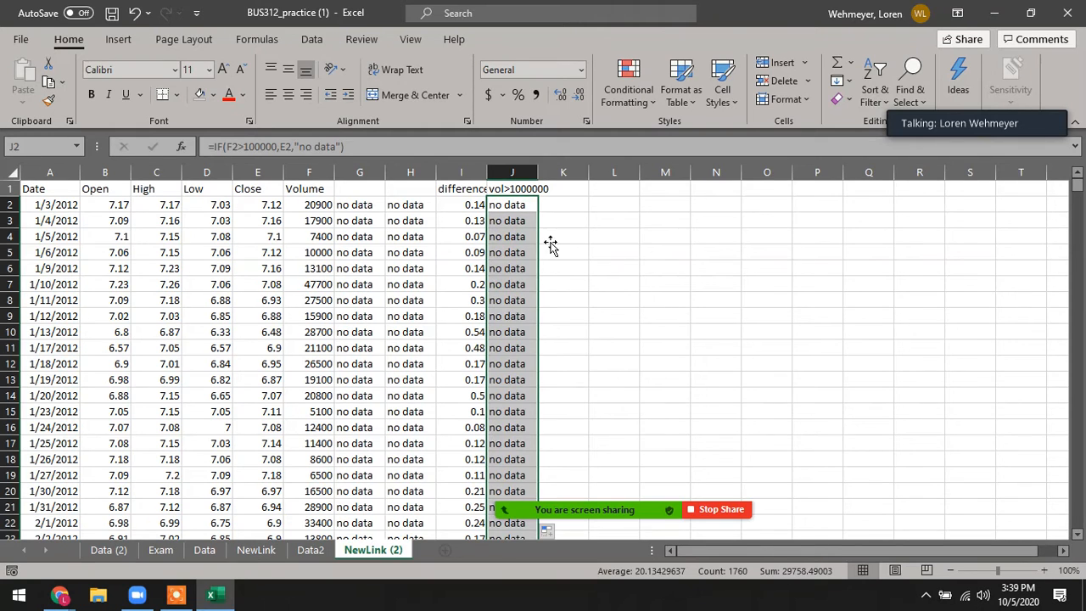
# Examine the volume condition's results in column J and the high-low difference formula in column I of NewLink (2).
pyautogui.scroll(-20, 542, 315)
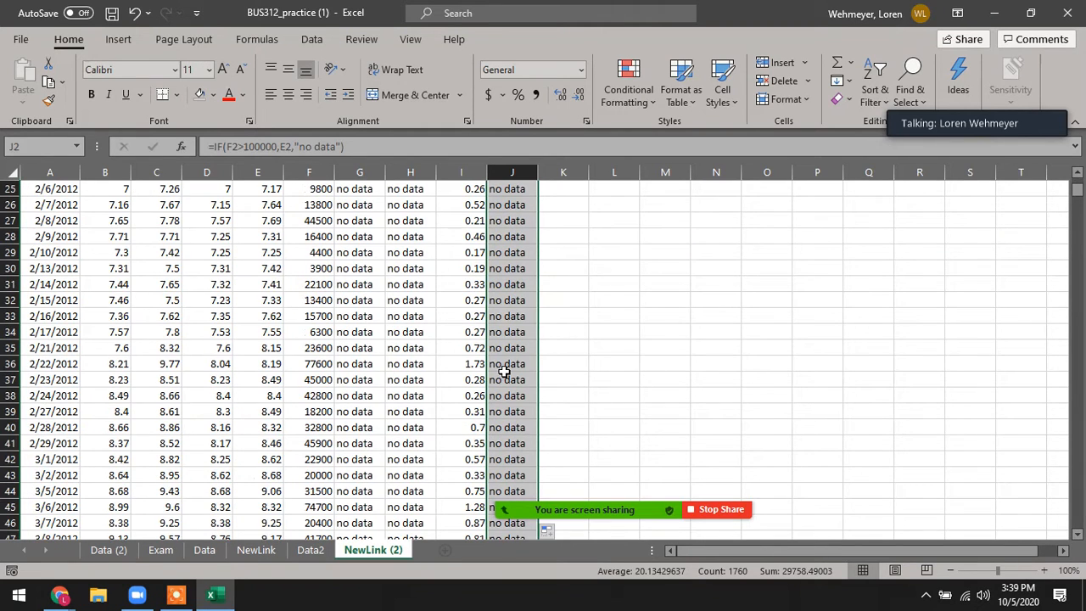
pyautogui.scroll(1, 508, 371)
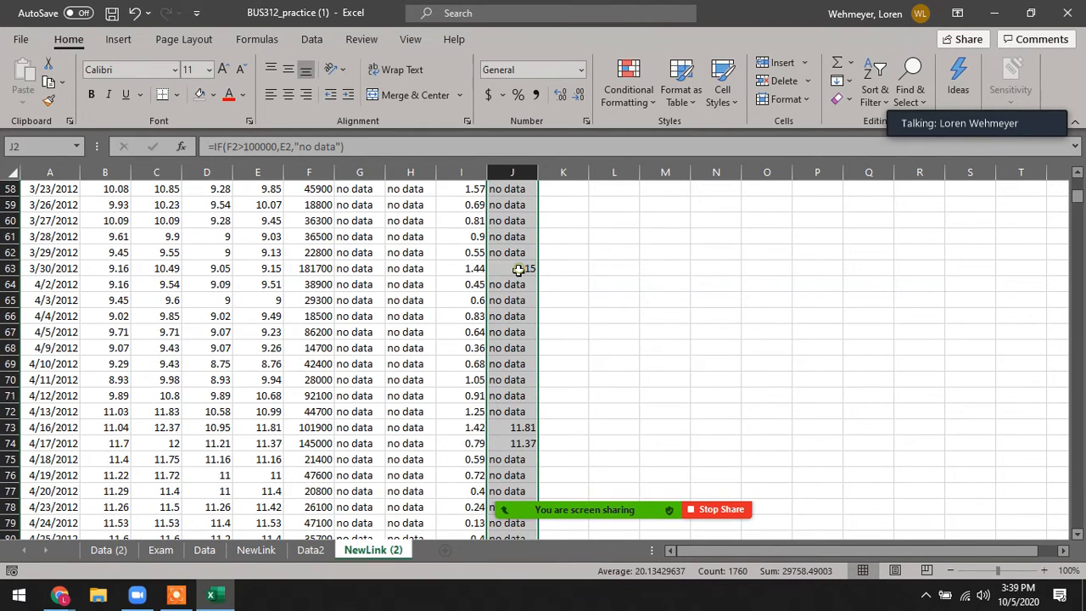
pyautogui.click(512, 268)
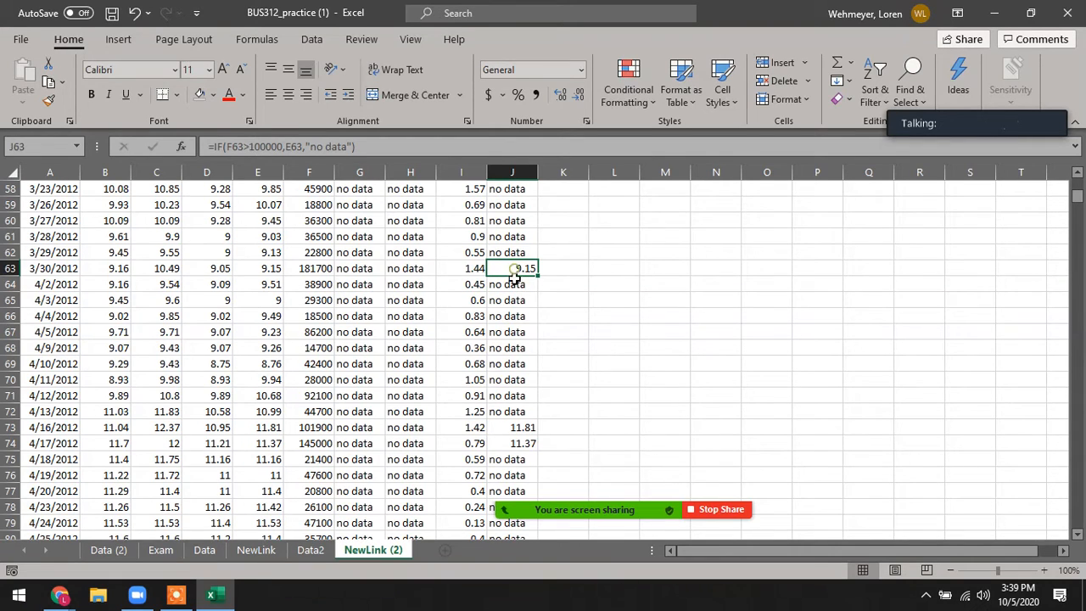
pyautogui.scroll(19, 526, 250)
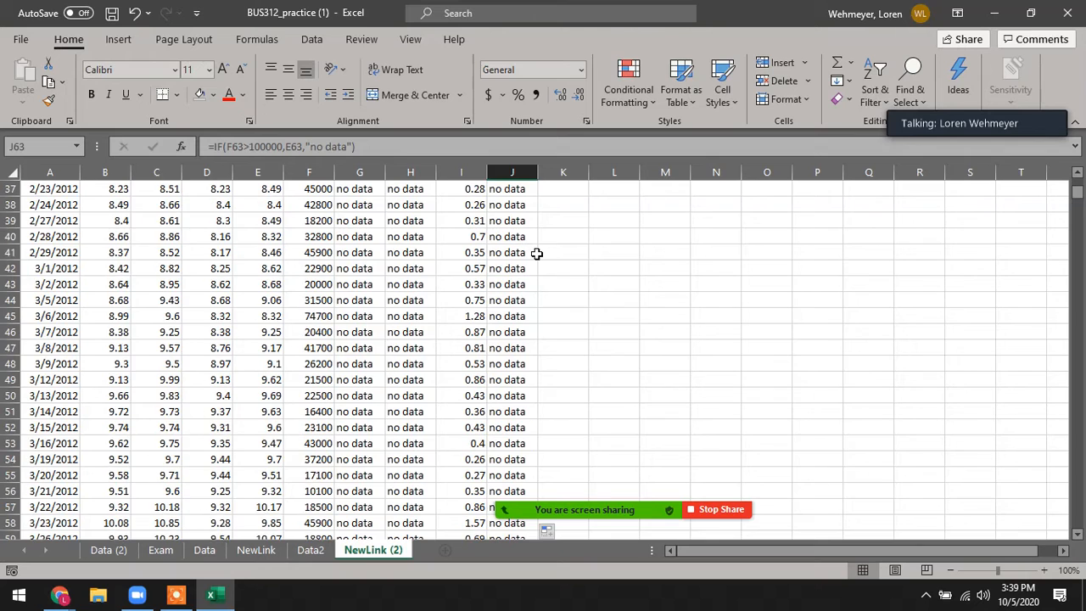
pyautogui.click(516, 188)
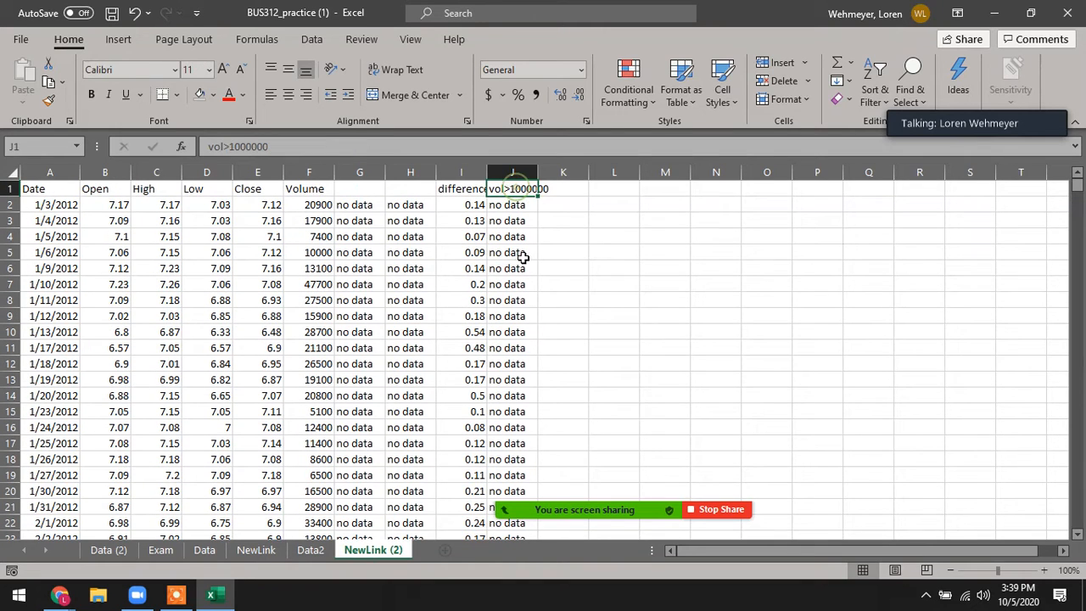
pyautogui.click(463, 188)
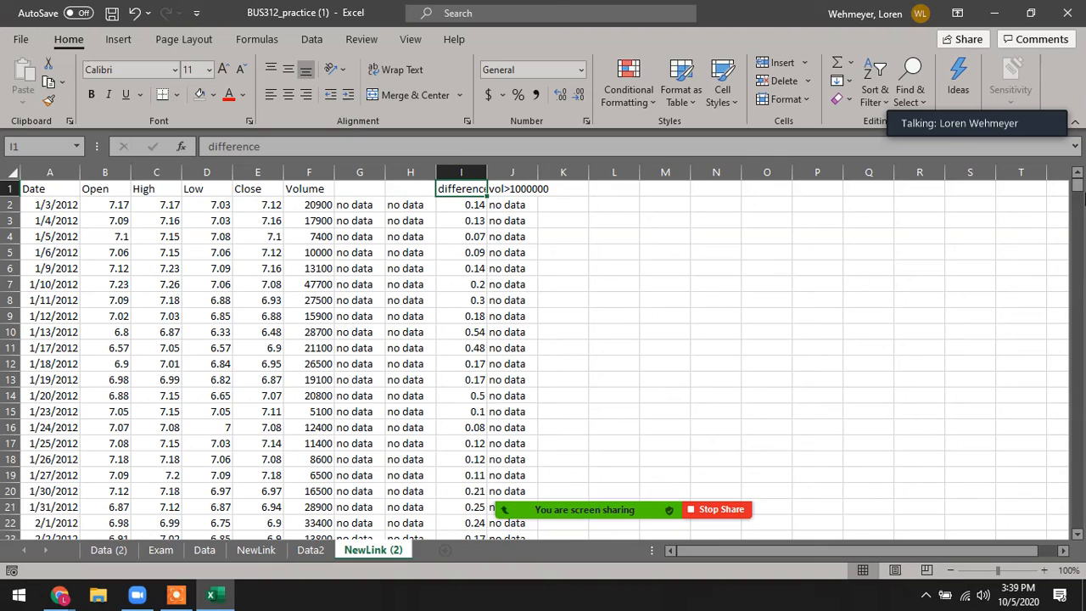
pyautogui.moveTo(1076, 188); pyautogui.dragTo(1084, 108)
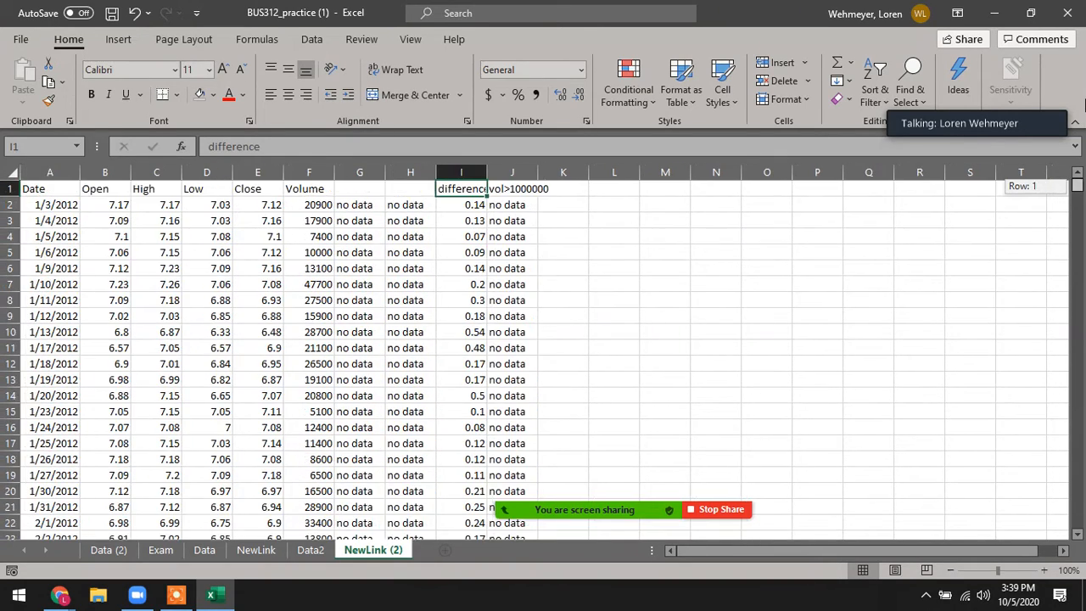
pyautogui.click(461, 206)
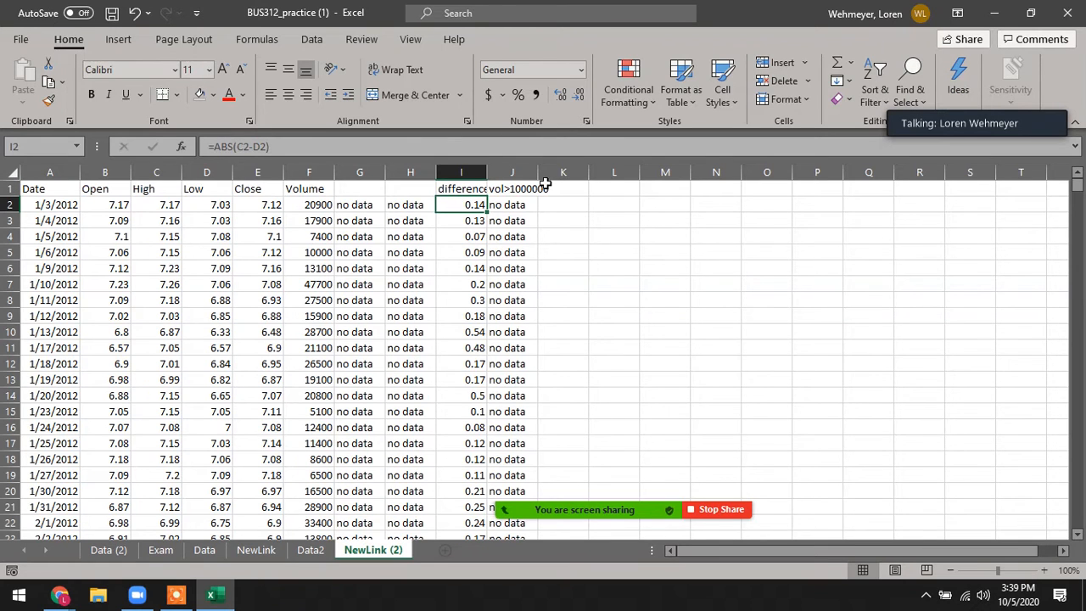
pyautogui.click(511, 172)
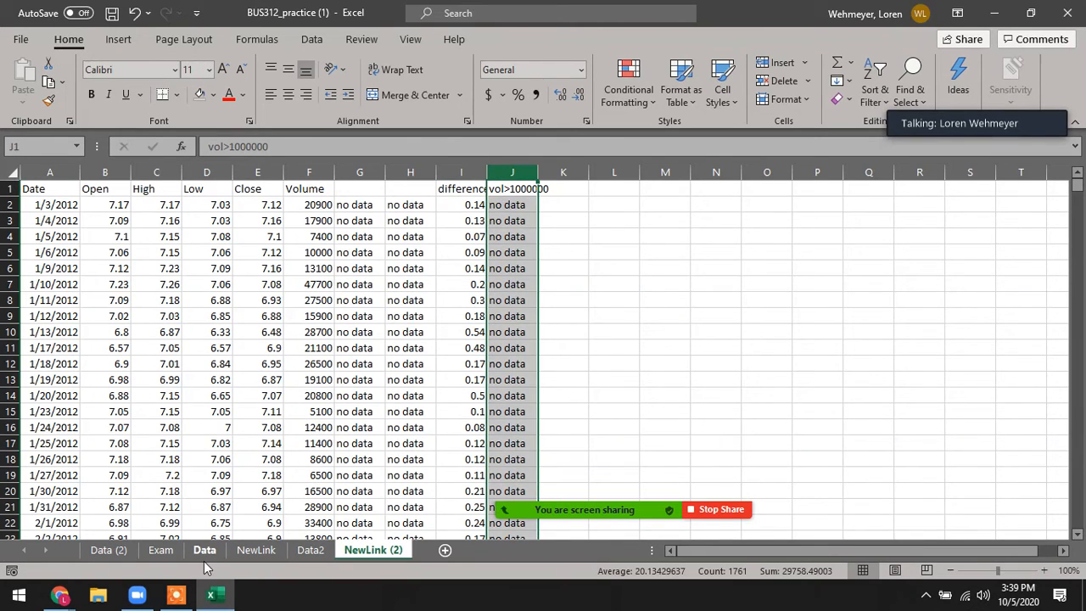
# Recheck question 20 on the Exam sheet and insert a blank column between difference and vol>1000000 on NewLink (2).
pyautogui.click(160, 549)
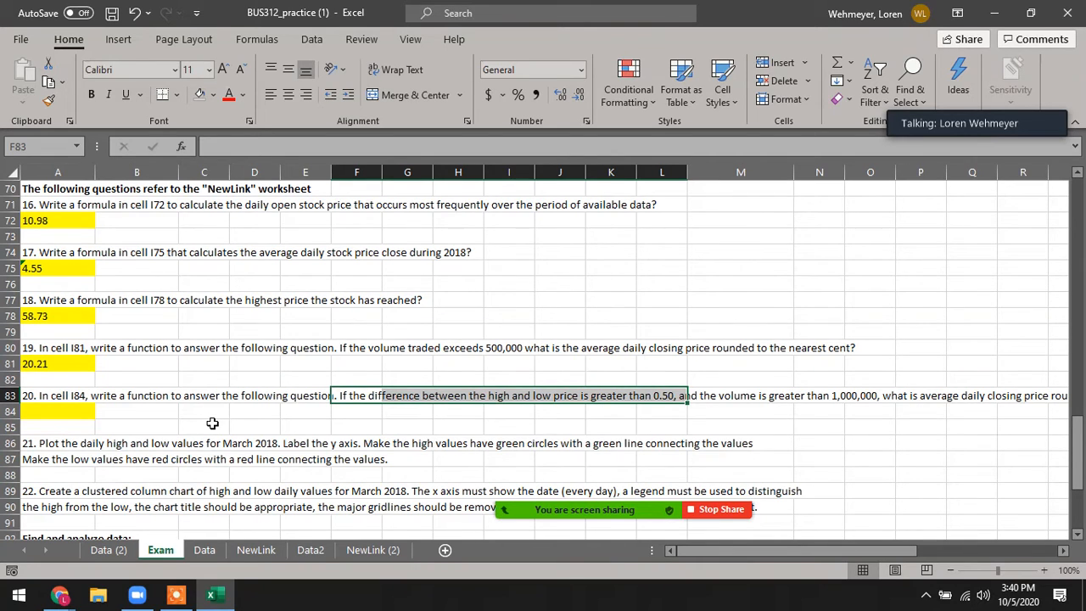
pyautogui.click(108, 550)
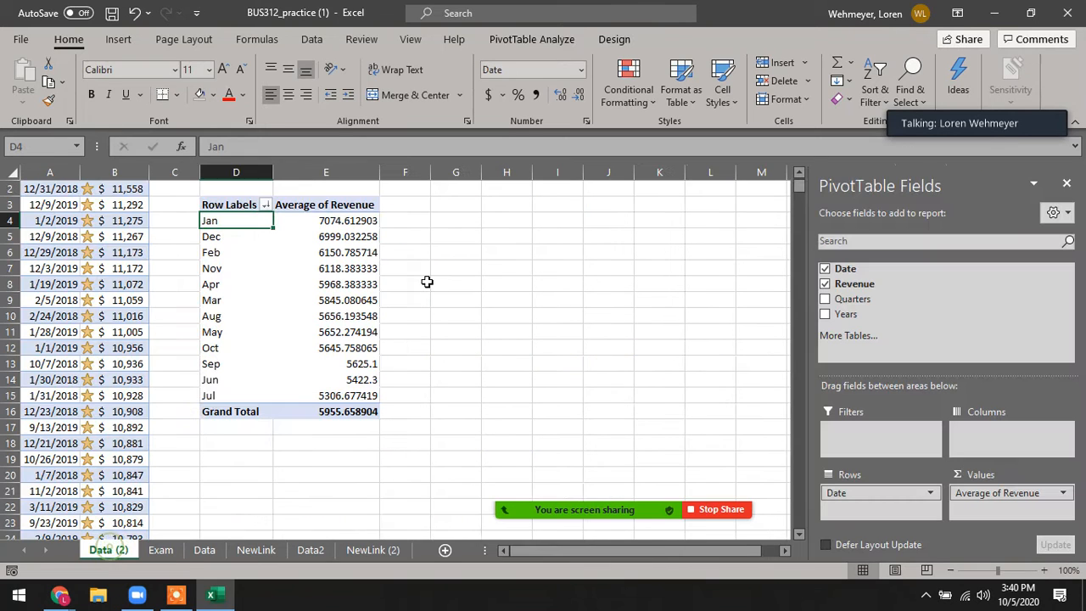
pyautogui.click(366, 552)
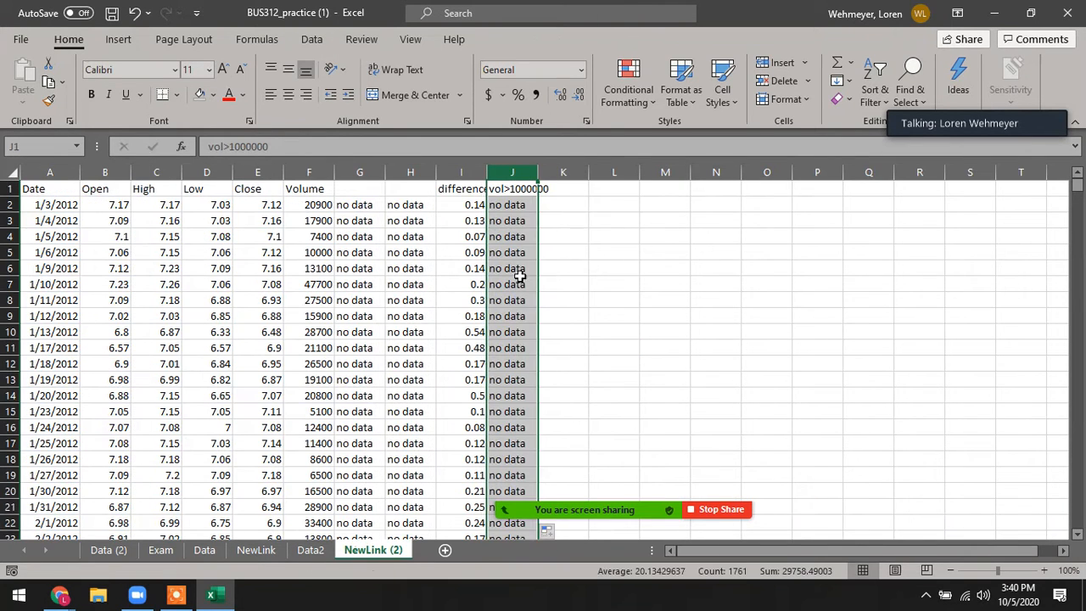
pyautogui.click(605, 270)
pyautogui.click(506, 168)
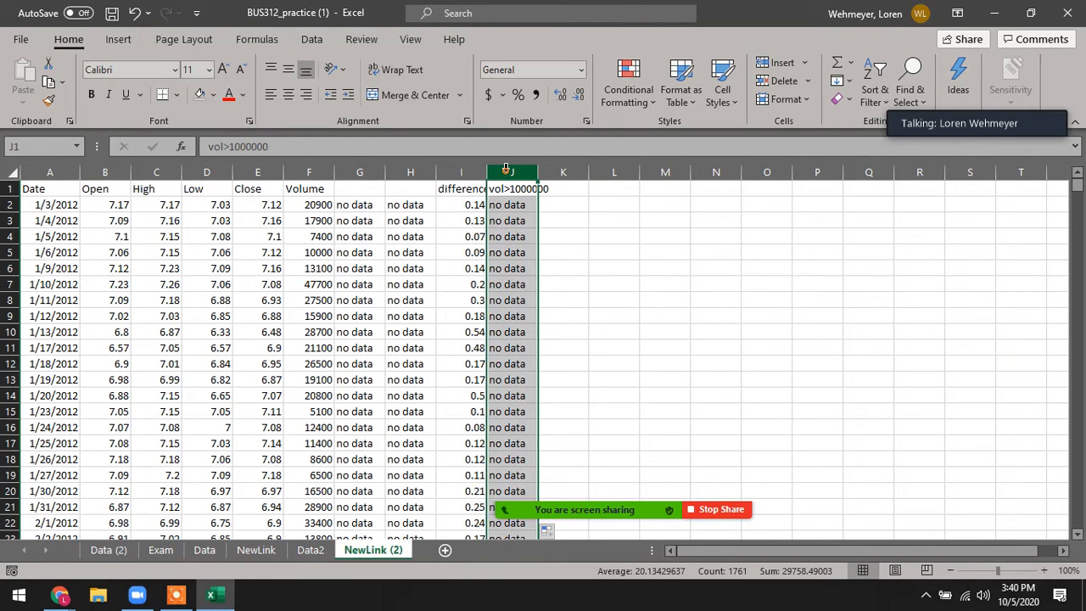
pyautogui.rightClick(507, 170)
pyautogui.click(551, 307)
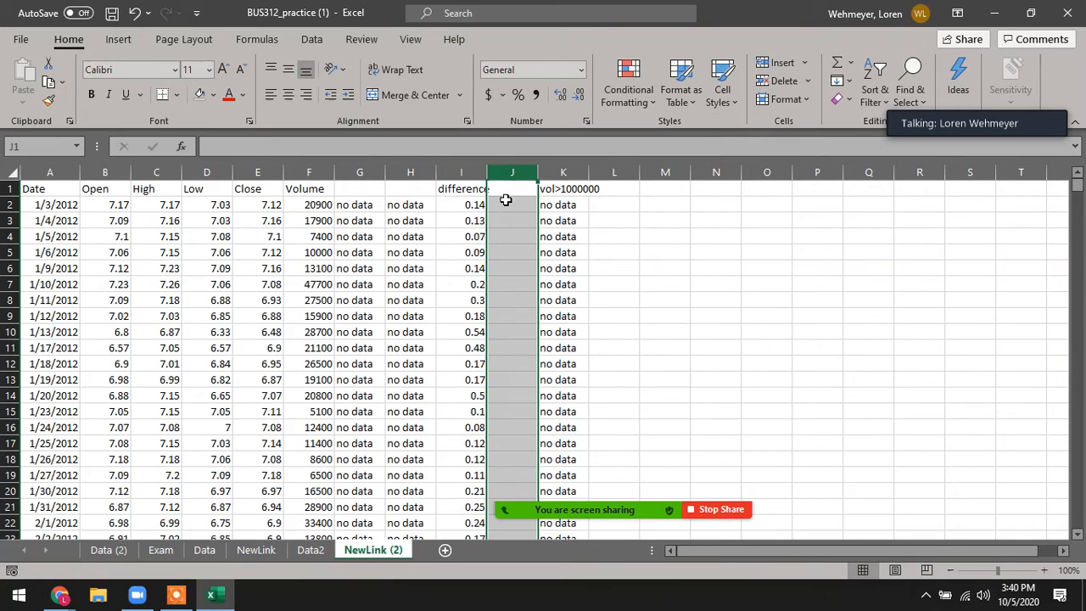
# Add the header "diff great enough?" in J1 and autofit column J's width to it.
pyautogui.click(507, 188)
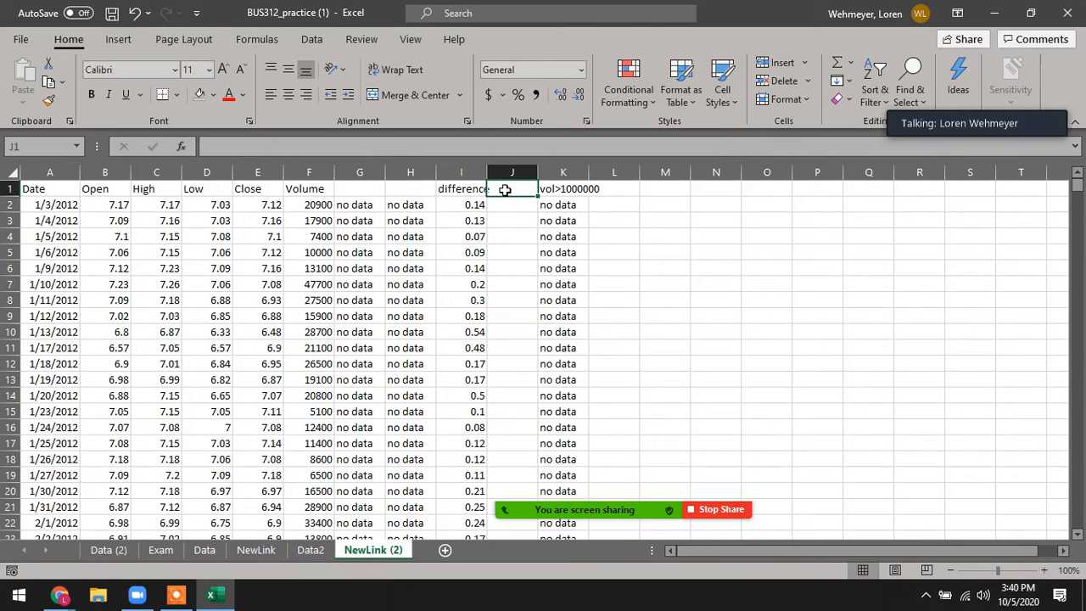
pyautogui.write('diff gre')
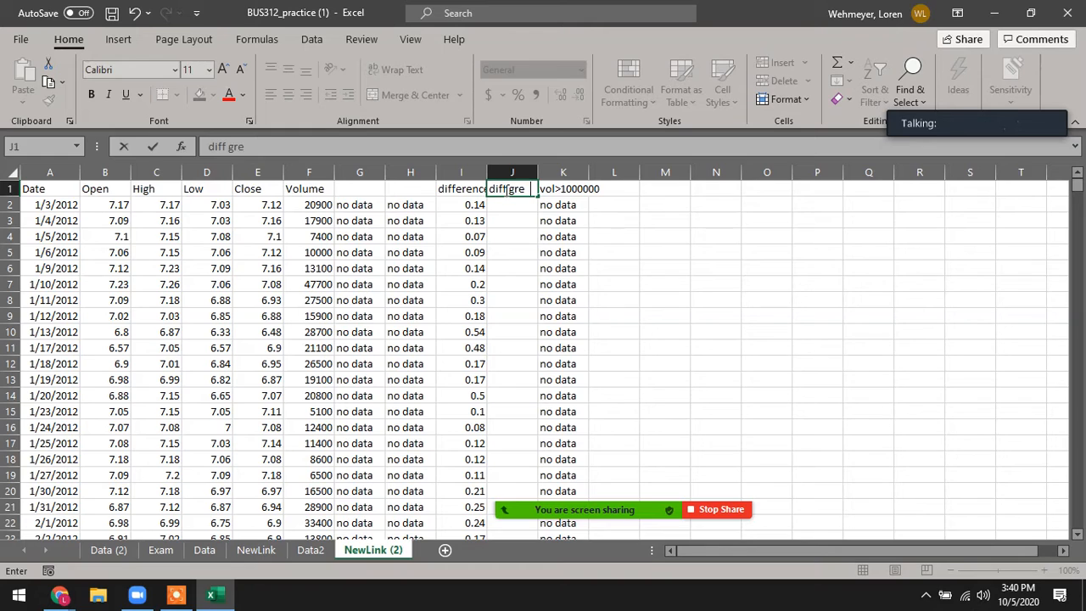
pyautogui.write('at enough')
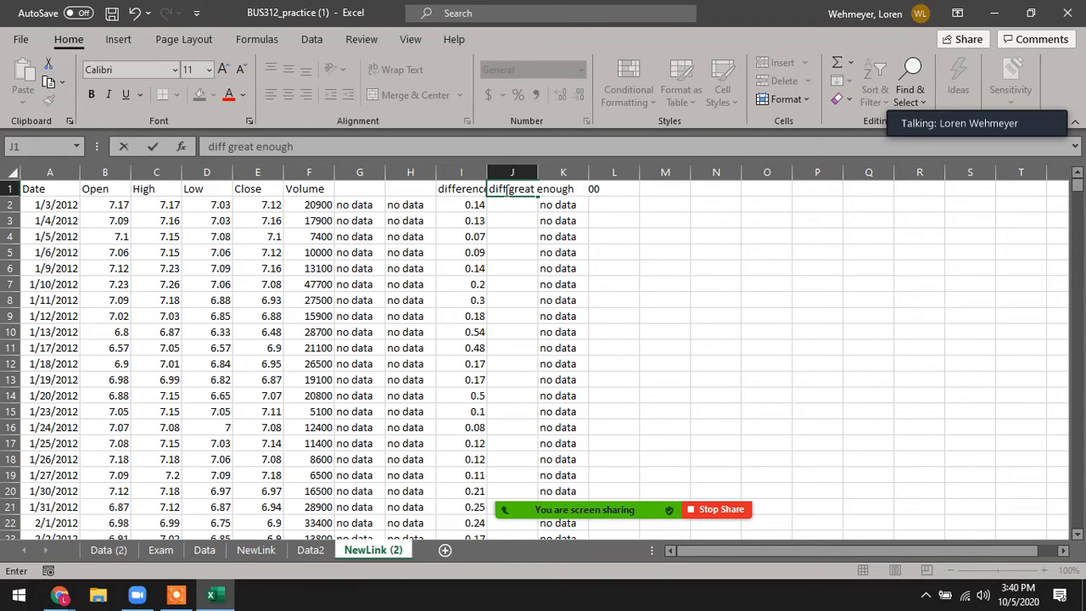
pyautogui.write('?')
pyautogui.press('Return')
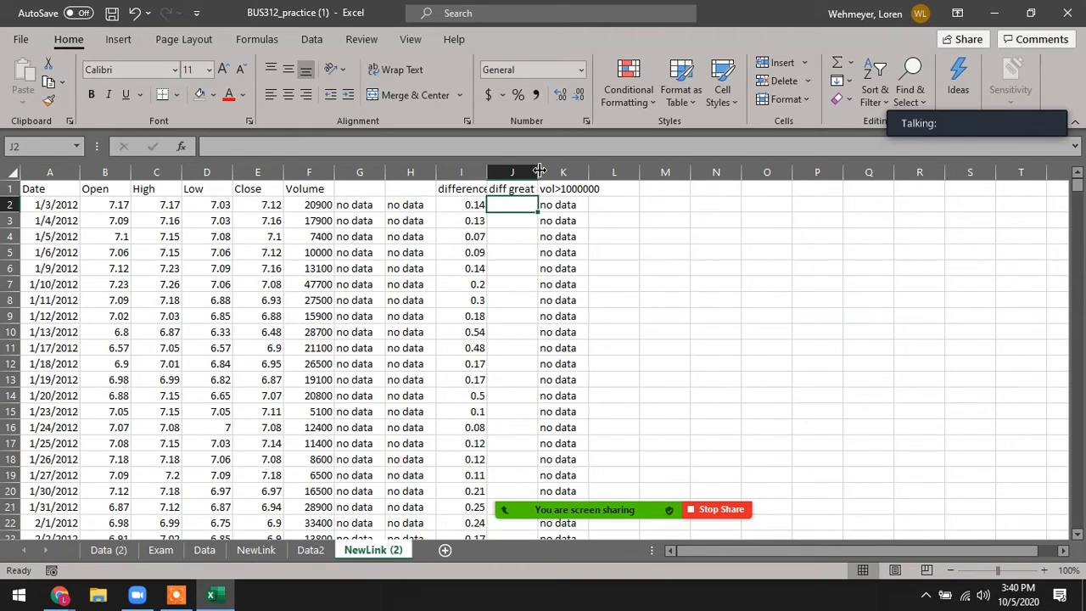
pyautogui.doubleClick(541, 165)
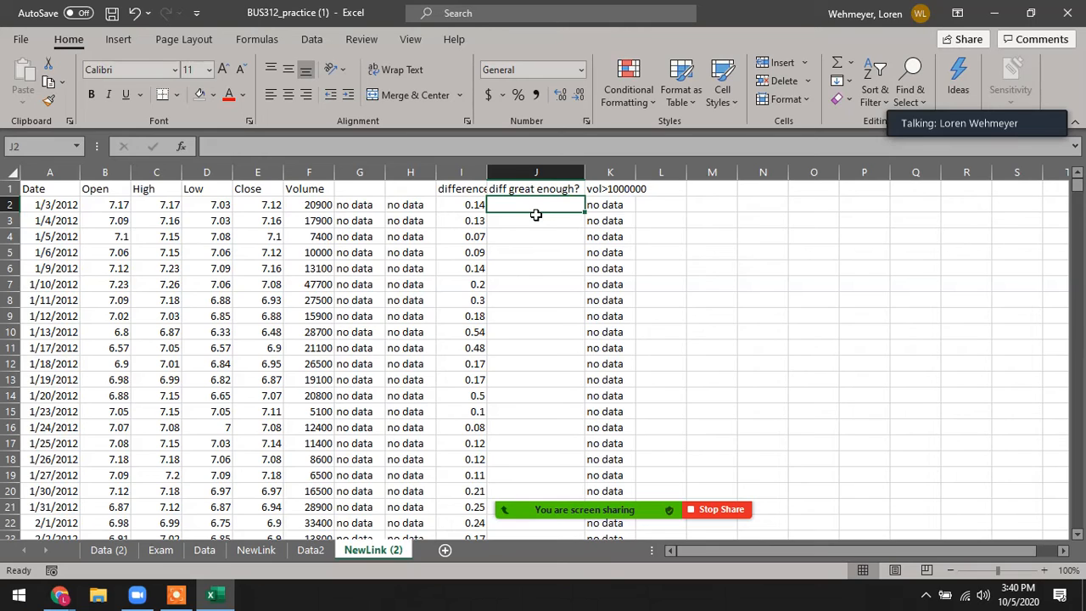
# Enter =IF(I2>0.5,E2,"no data") in J2 and fill the formula down column J.
pyautogui.write('=if(')
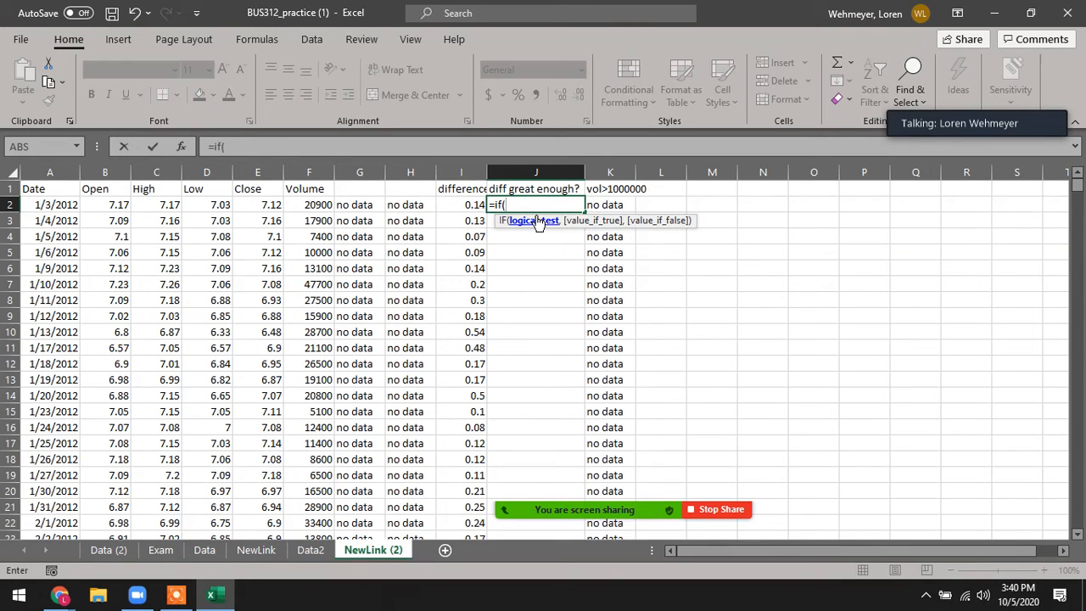
pyautogui.click(470, 203)
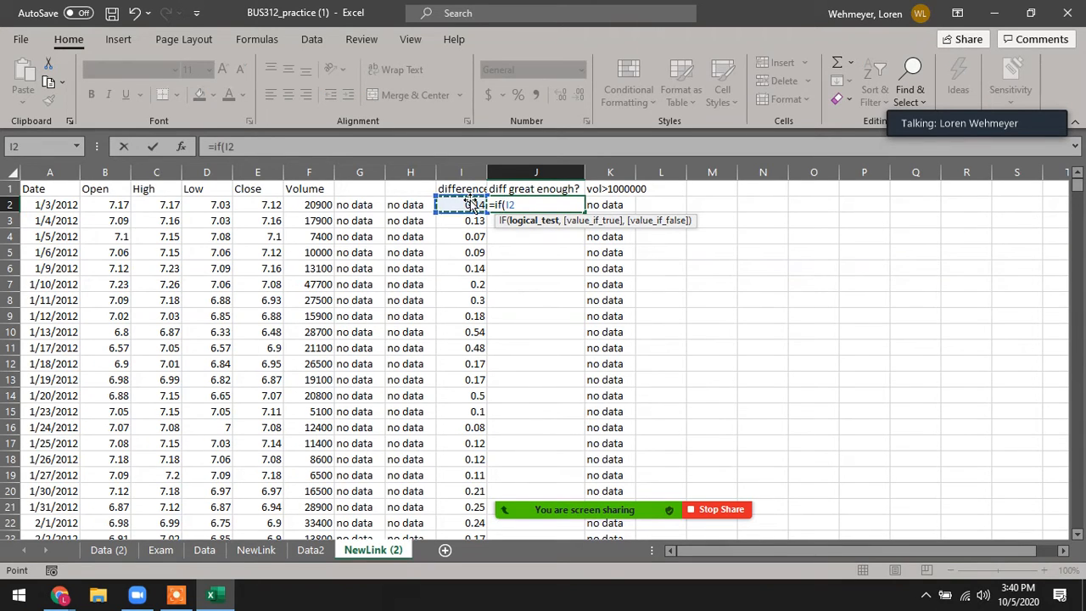
pyautogui.write('>0.5,')
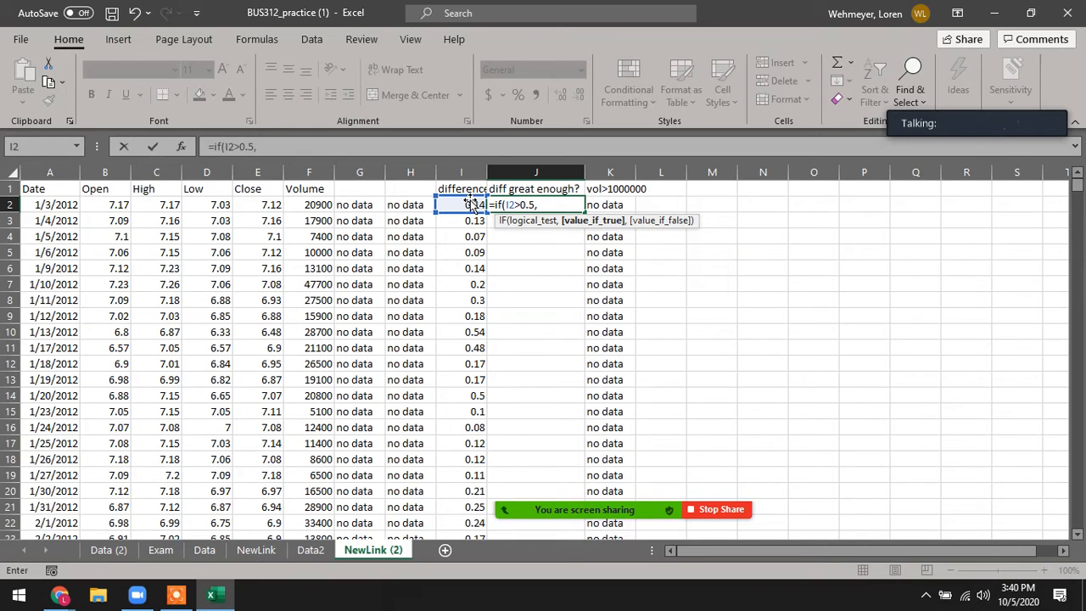
pyautogui.click(259, 204)
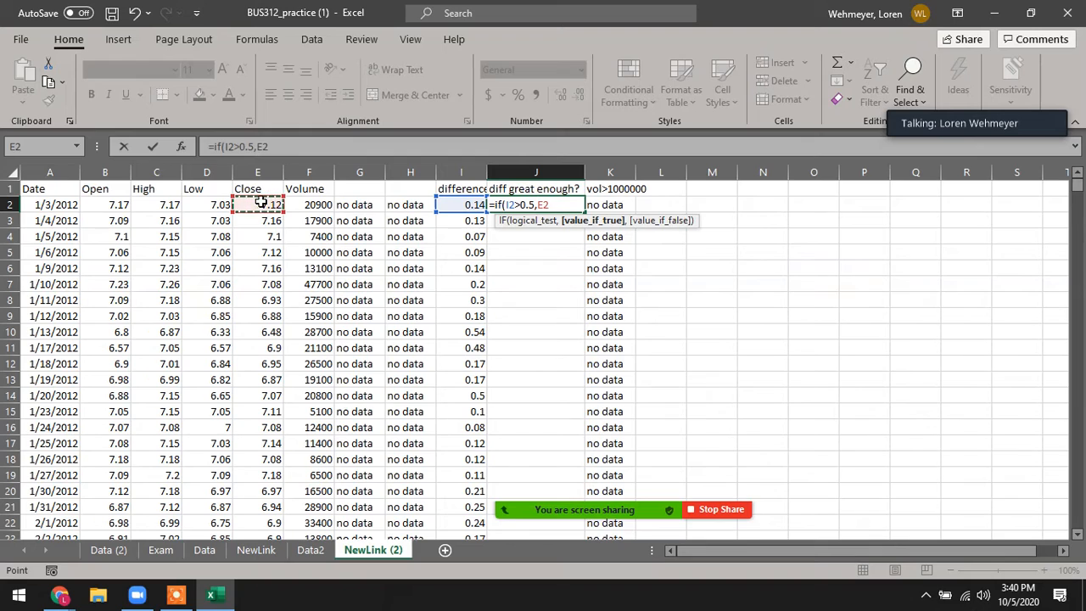
pyautogui.write(',"no')
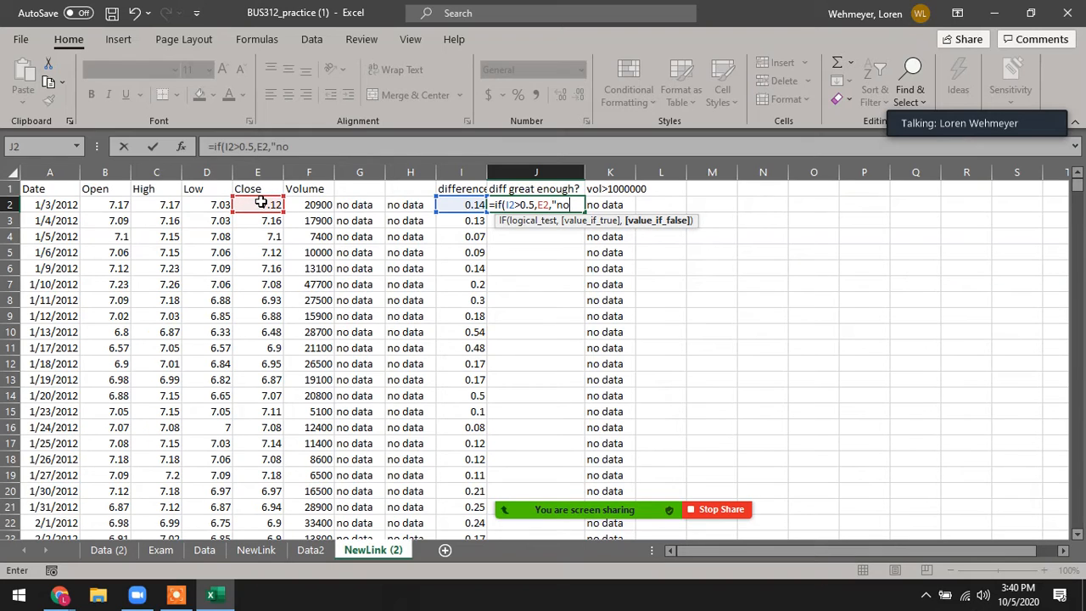
pyautogui.write(' data"')
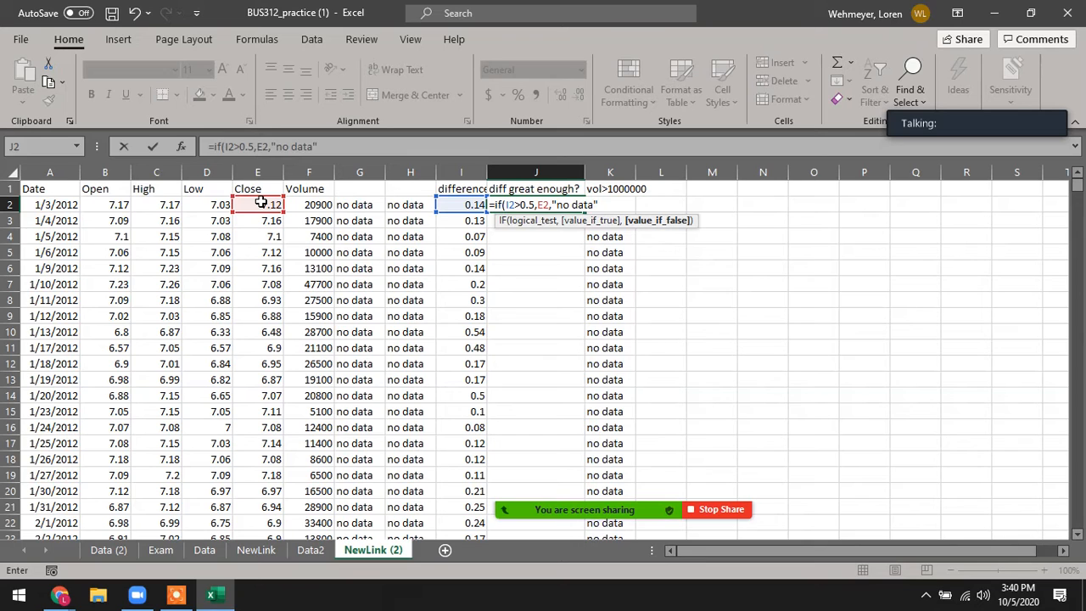
pyautogui.press('Return')
pyautogui.click(533, 201)
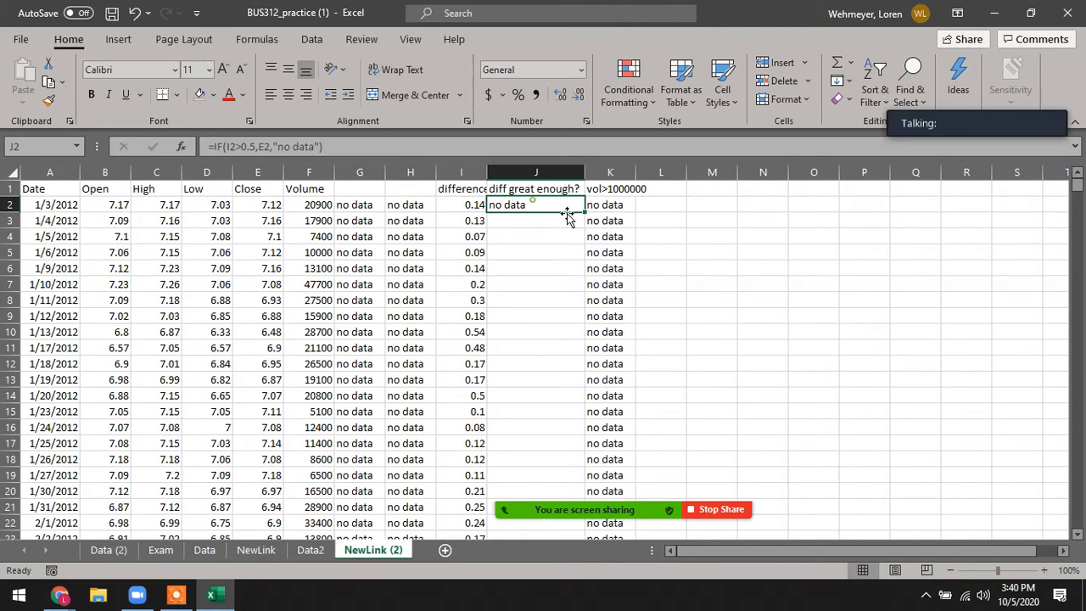
pyautogui.doubleClick(583, 212)
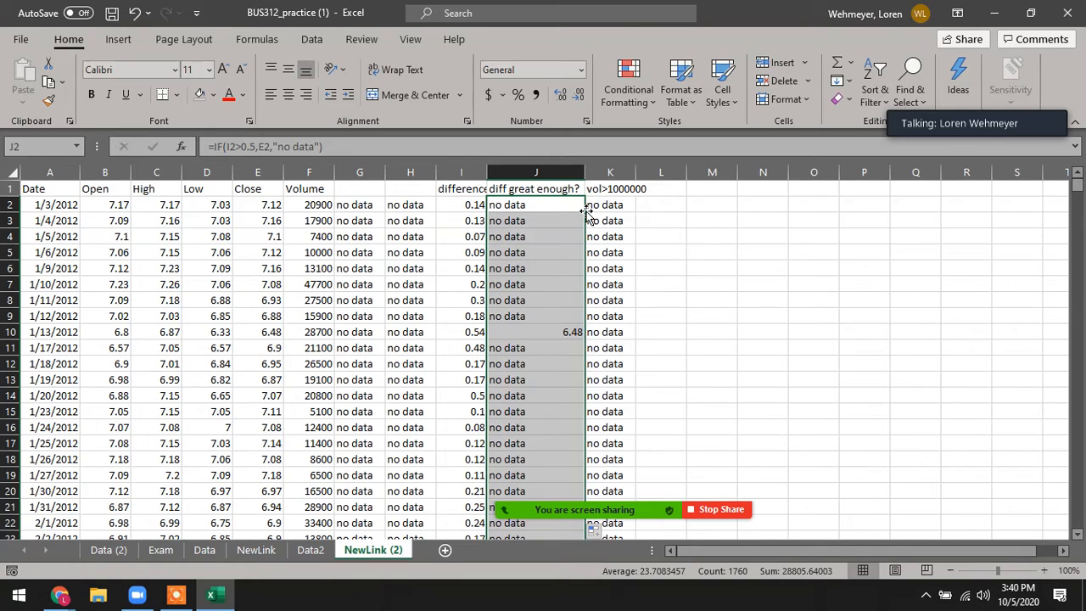
# Compare columns J and K row by row to examine which dates meet the difference condition, the volume condition, or both.
pyautogui.click(552, 335)
pyautogui.click(604, 332)
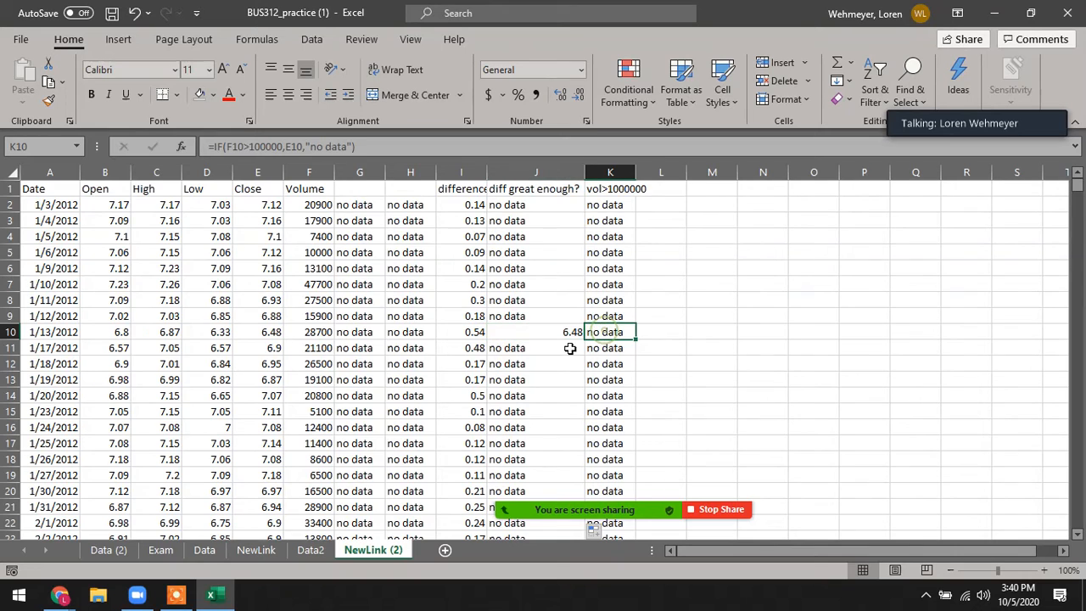
pyautogui.scroll(-6, 585, 365)
pyautogui.scroll(-13, 660, 361)
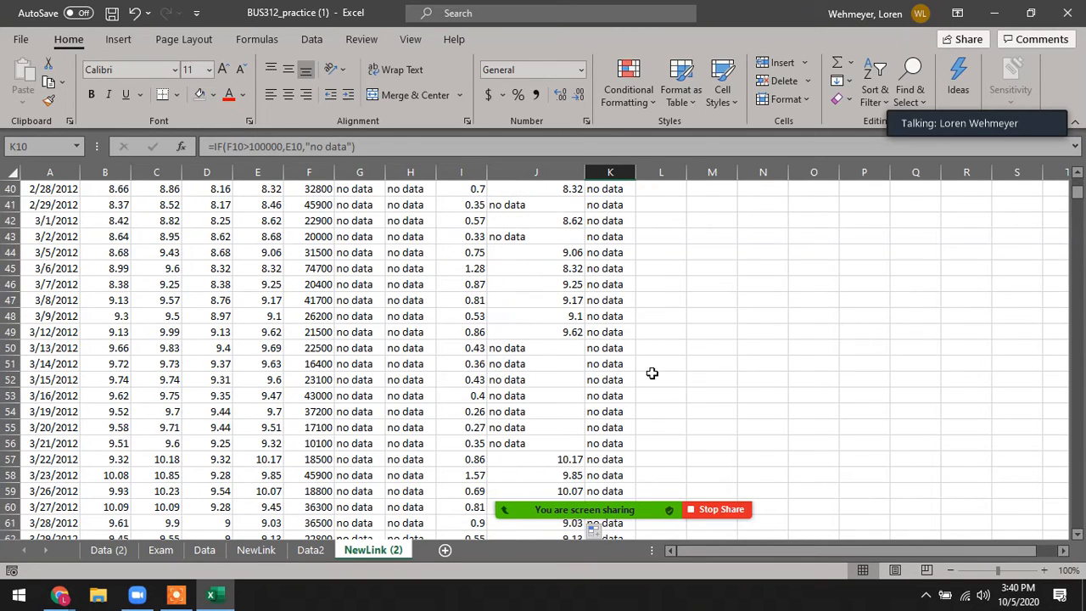
pyautogui.click(622, 427)
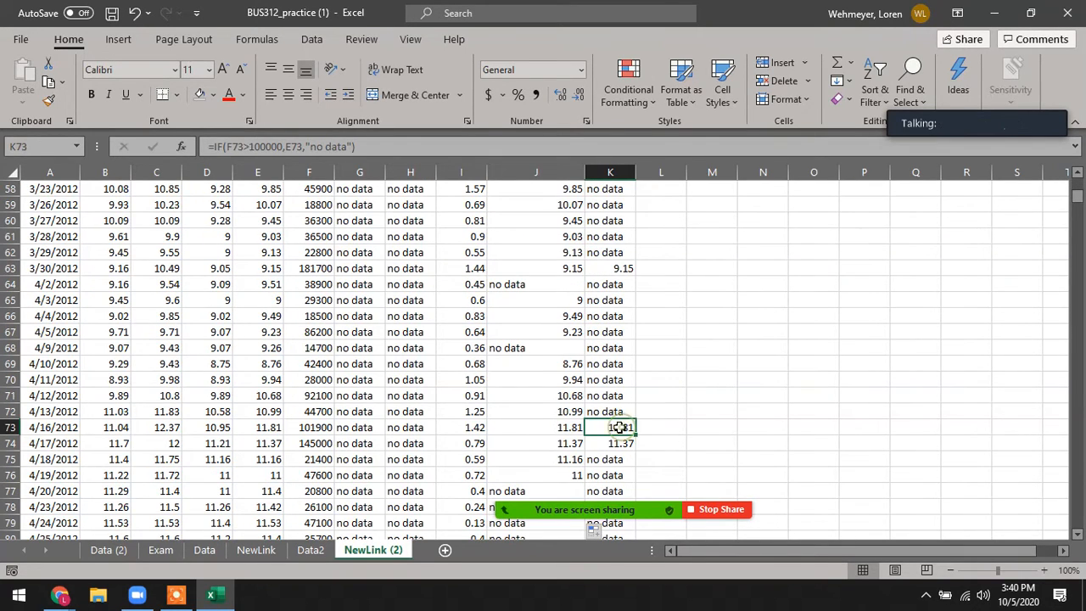
pyautogui.click(558, 427)
pyautogui.scroll(-3, 618, 402)
pyautogui.scroll(-4, 618, 403)
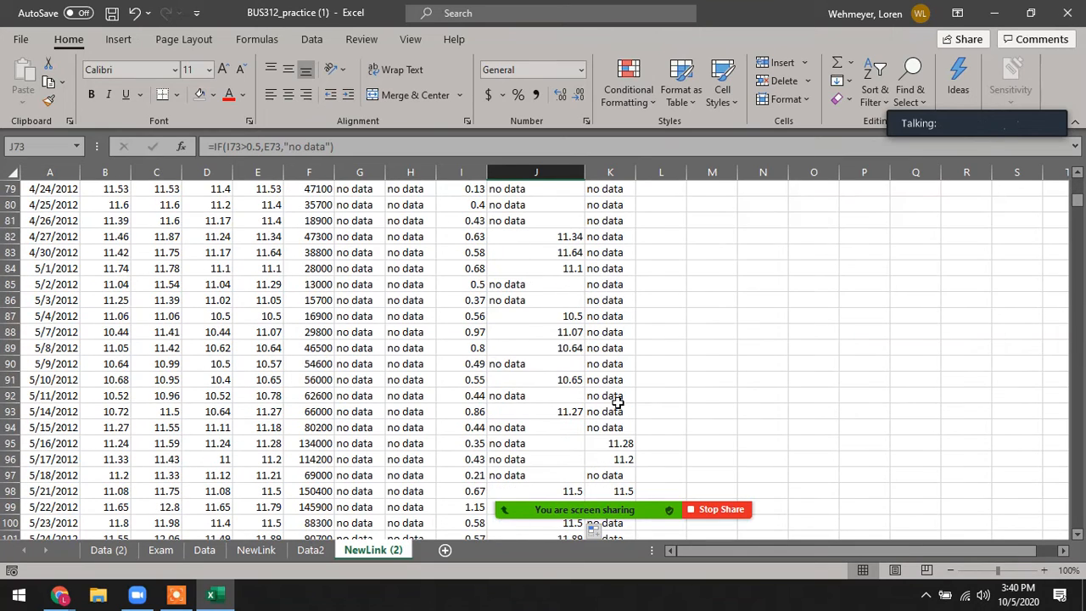
pyautogui.click(615, 443)
pyautogui.click(523, 444)
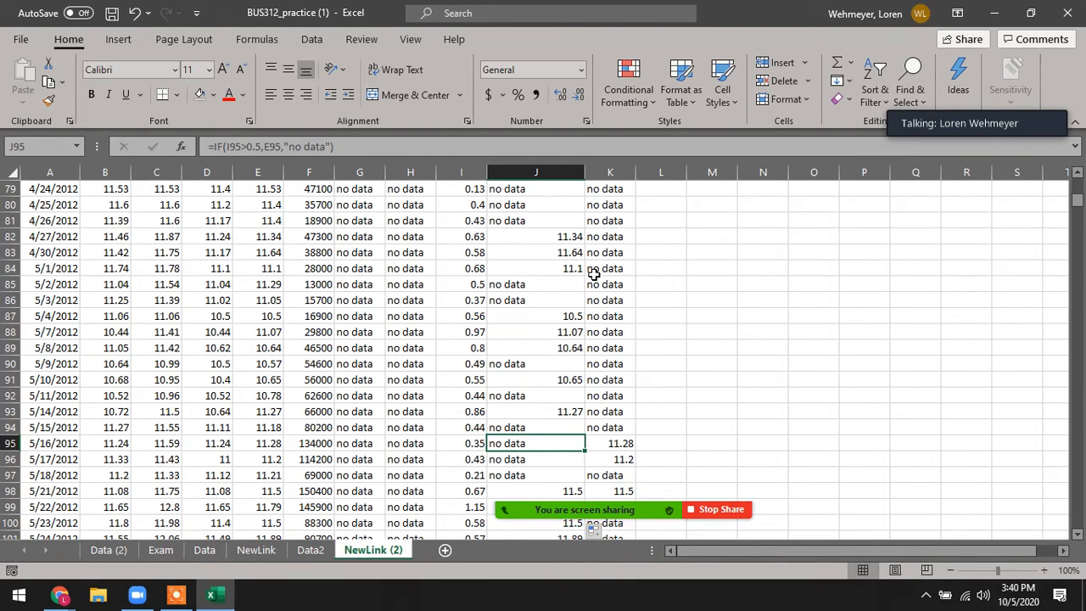
pyautogui.scroll(6, 609, 303)
pyautogui.scroll(20, 609, 303)
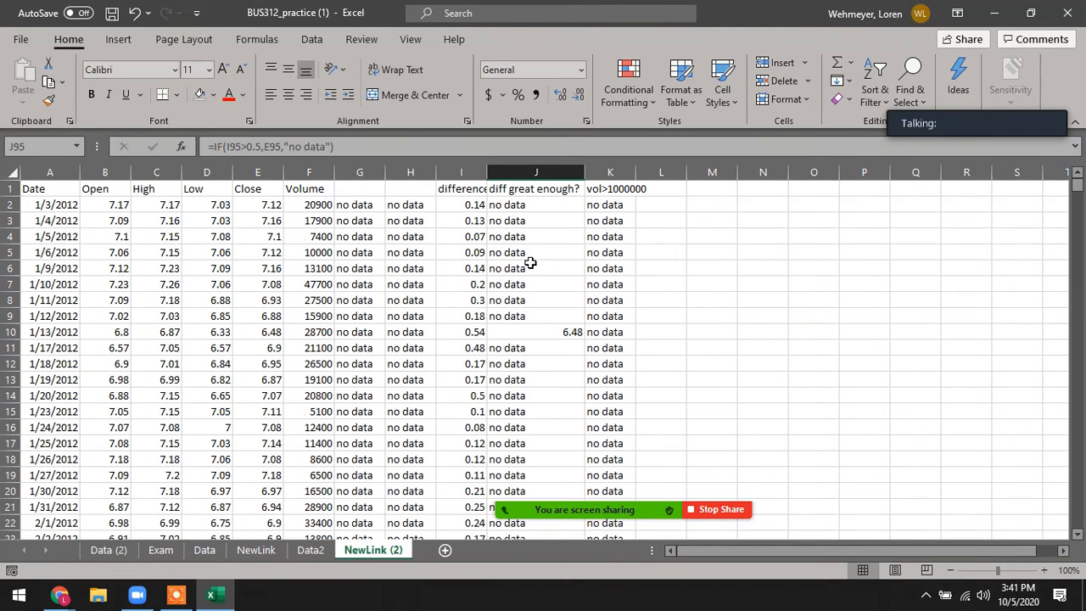
# Reread question 20's difference and volume conditions on the Exam sheet.
pyautogui.click(162, 550)
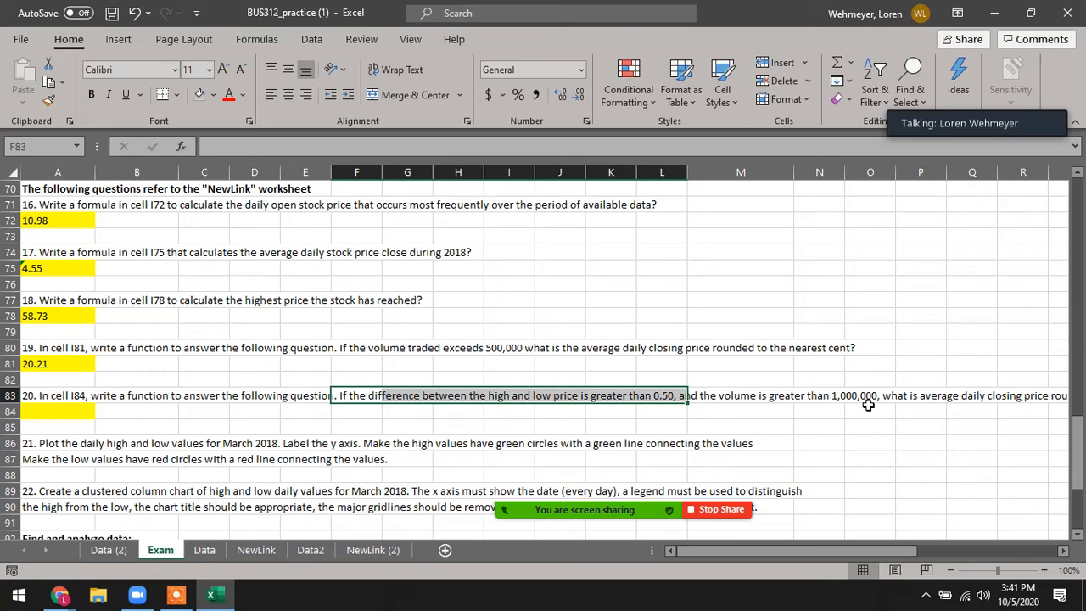
pyautogui.moveTo(914, 551); pyautogui.dragTo(793, 550)
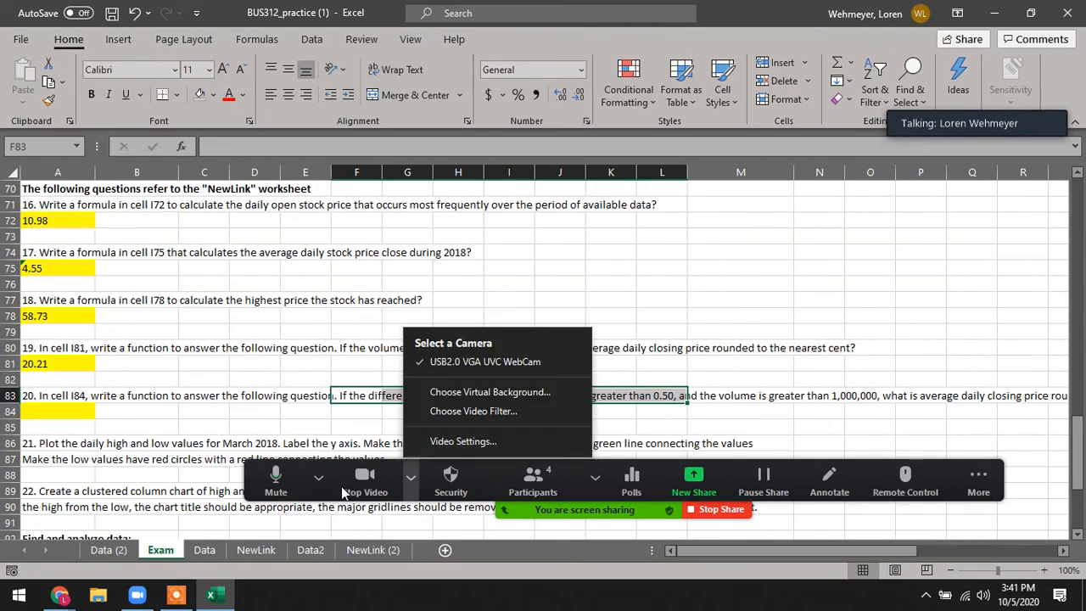
# On the NewLink (2) sheet, autofit column K's width to its "vol>1000000" header.
pyautogui.click(200, 549)
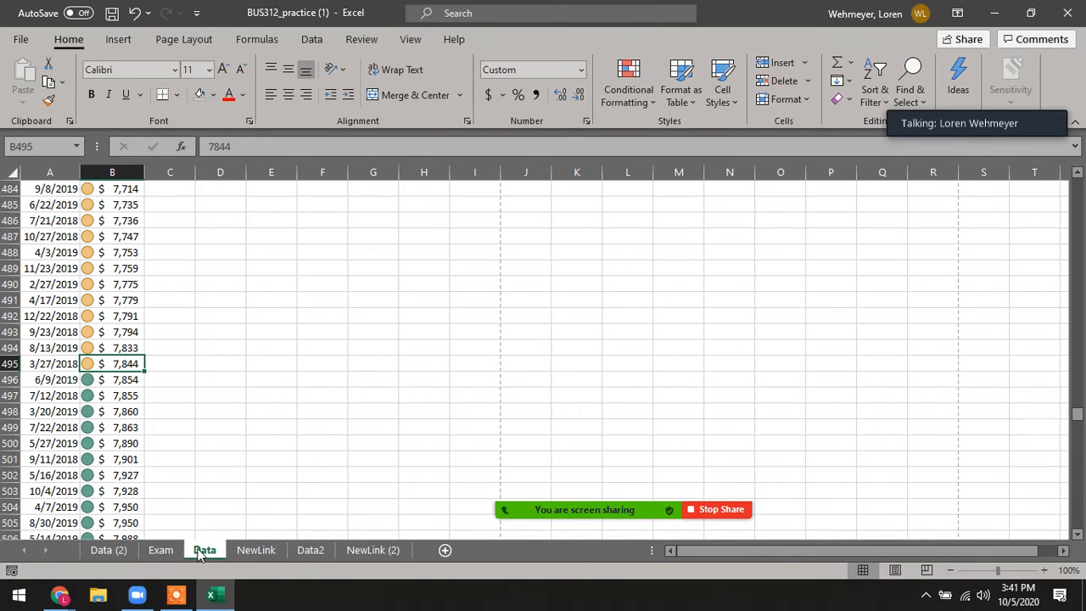
pyautogui.click(361, 550)
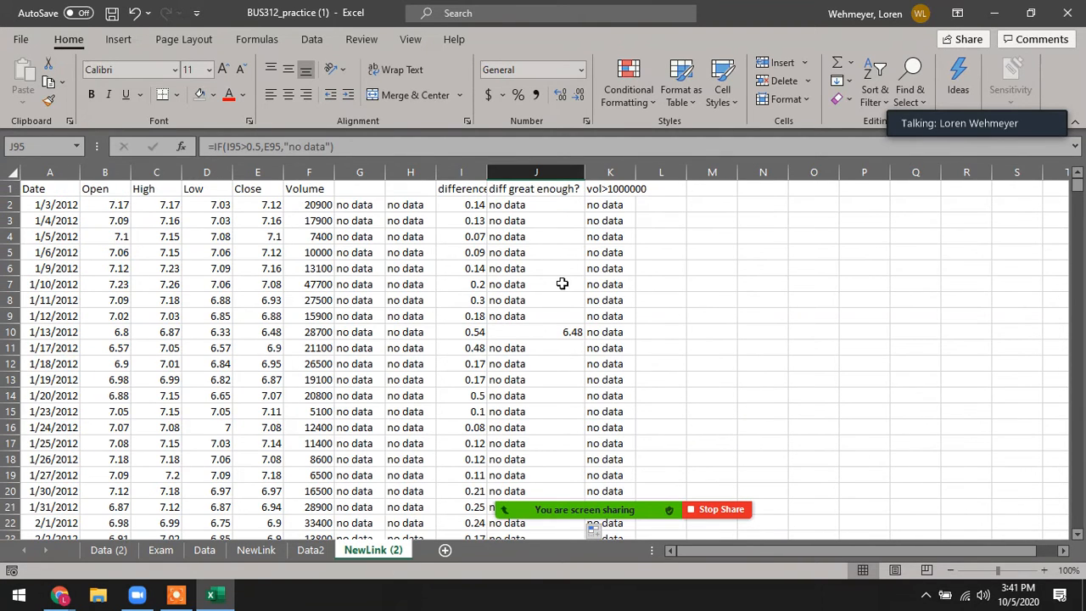
pyautogui.click(604, 253)
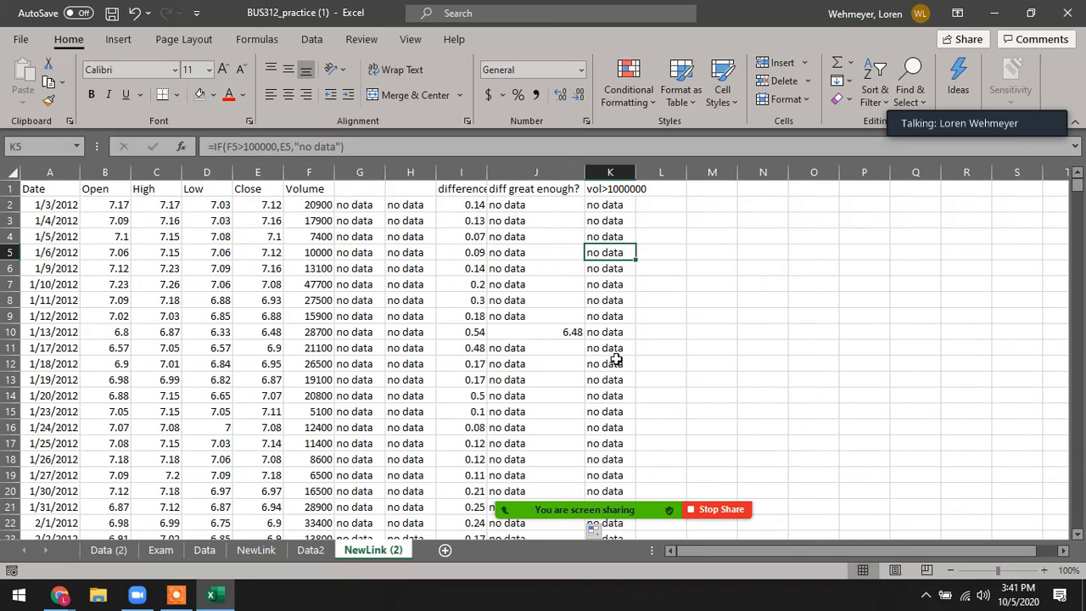
pyautogui.click(521, 237)
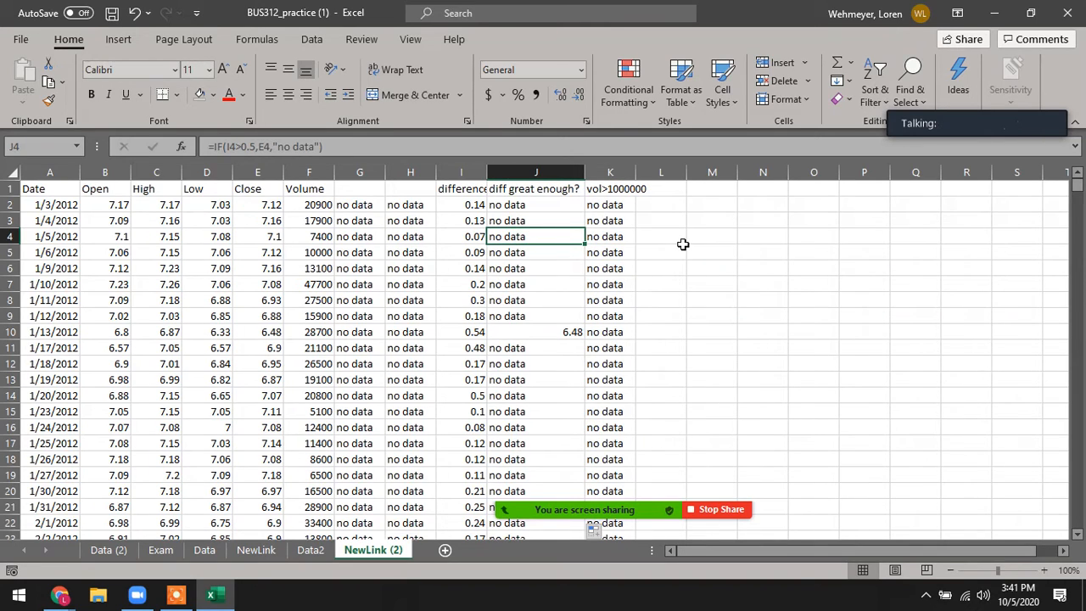
pyautogui.doubleClick(635, 172)
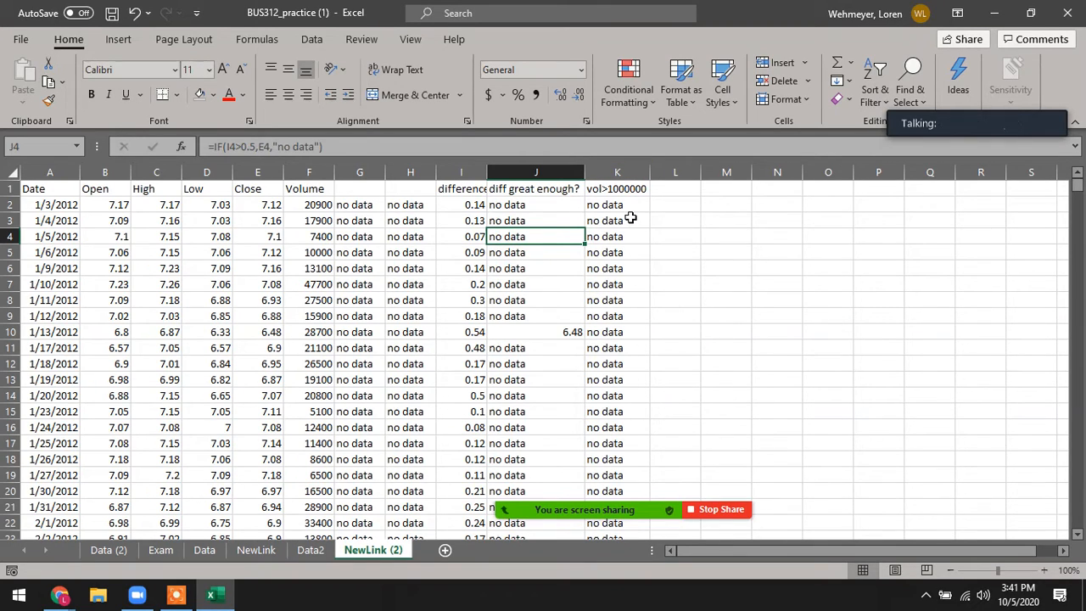
# Copy columns J and K and paste them as values only into columns L and M, starting at L1.
pyautogui.moveTo(616, 171); pyautogui.dragTo(534, 172)
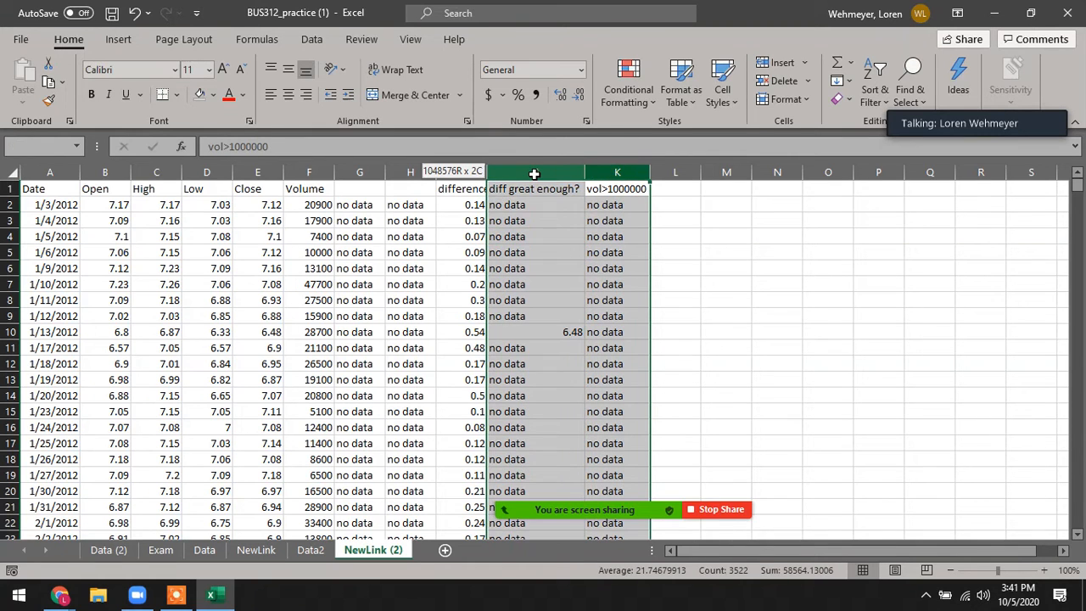
pyautogui.hotkey('ctrl', 'c')
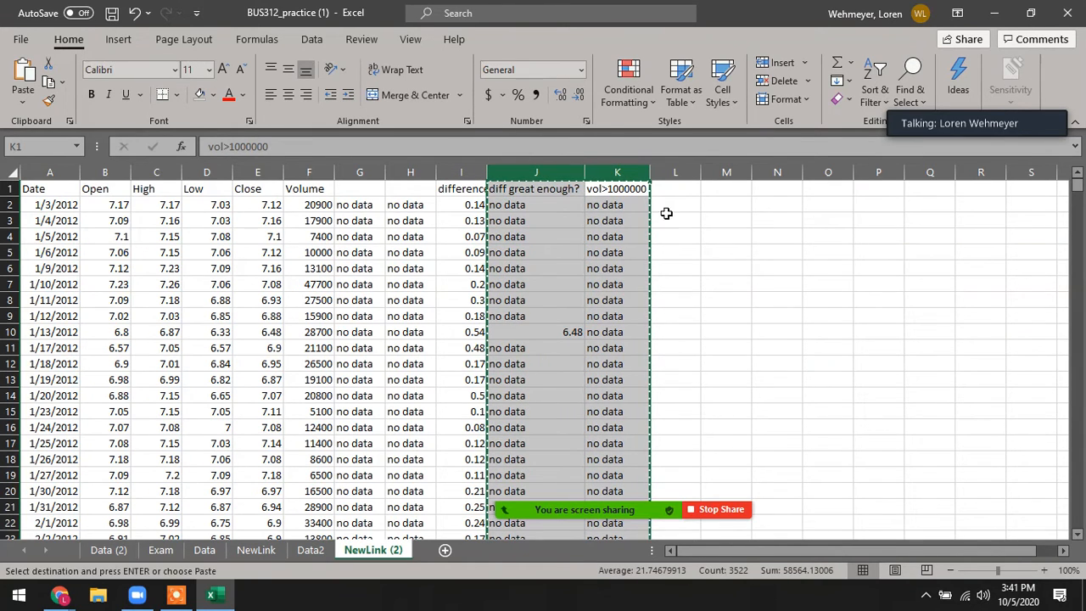
pyautogui.click(673, 188)
pyautogui.rightClick(676, 188)
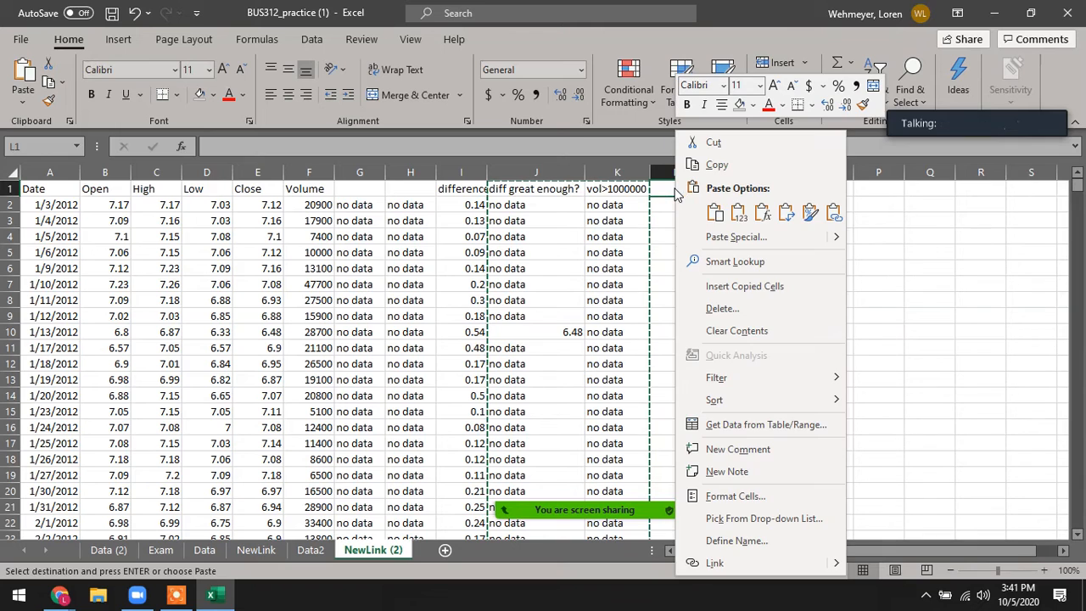
pyautogui.click(738, 214)
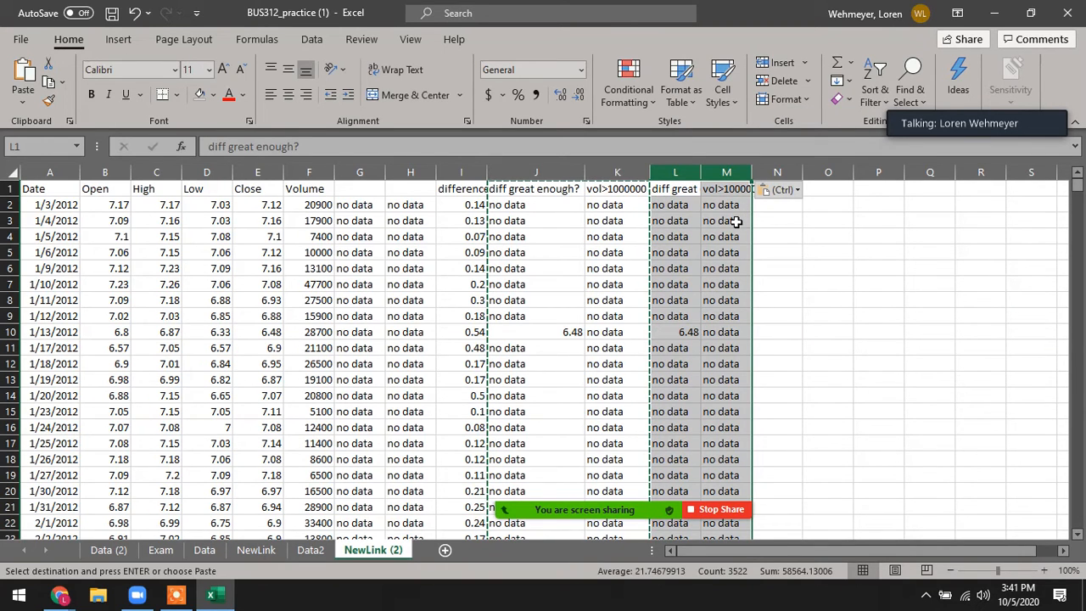
# Replace every "no data" in columns L and M with 0 and autofit column M's width.
pyautogui.hotkey('ctrl', 'f')
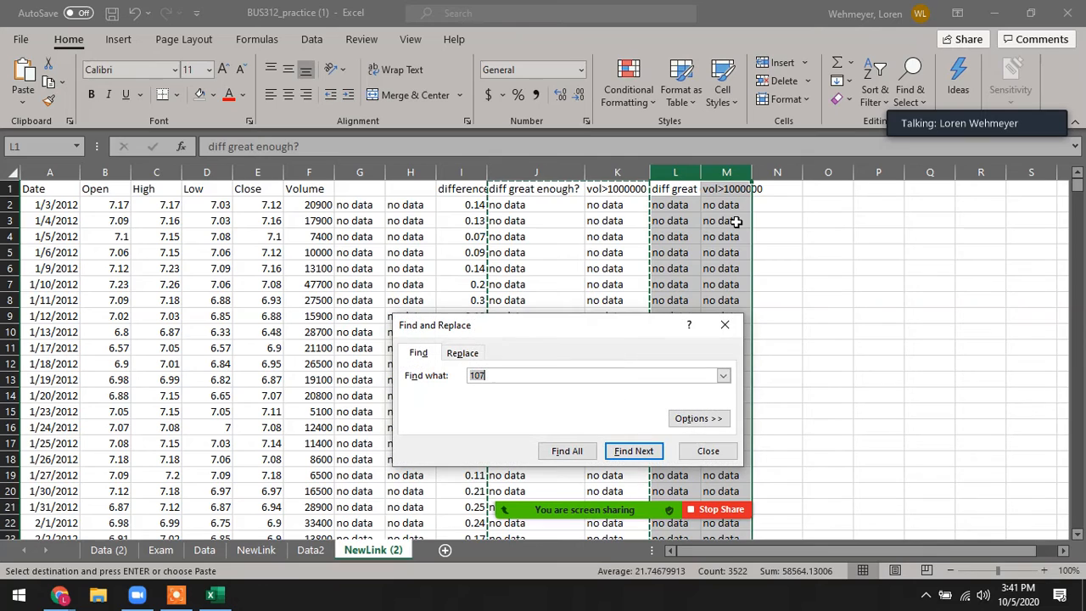
pyautogui.click(463, 353)
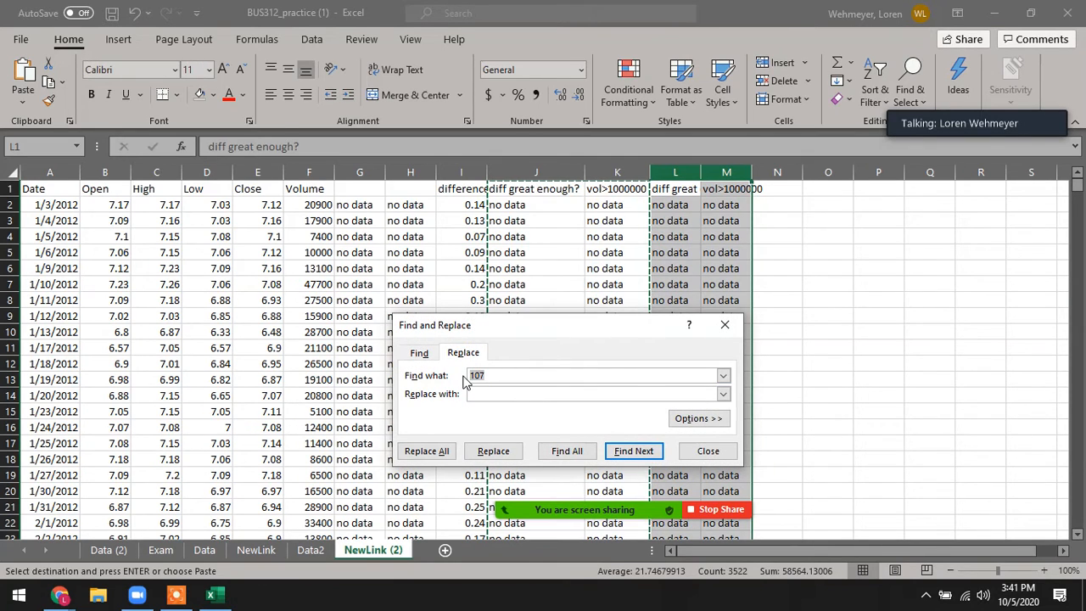
pyautogui.write('no data')
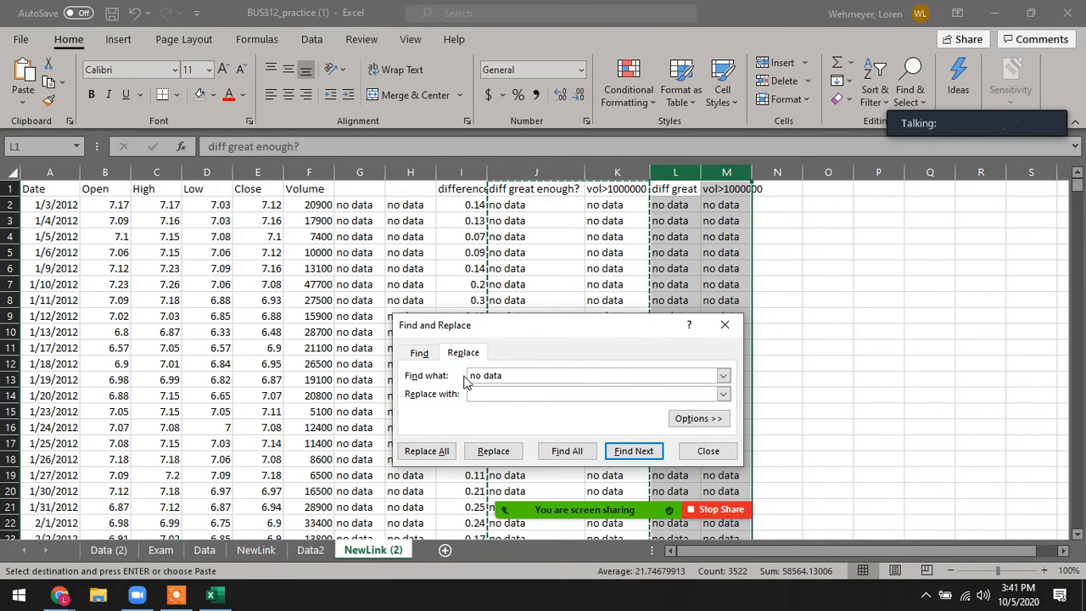
pyautogui.click(513, 393)
pyautogui.write('0')
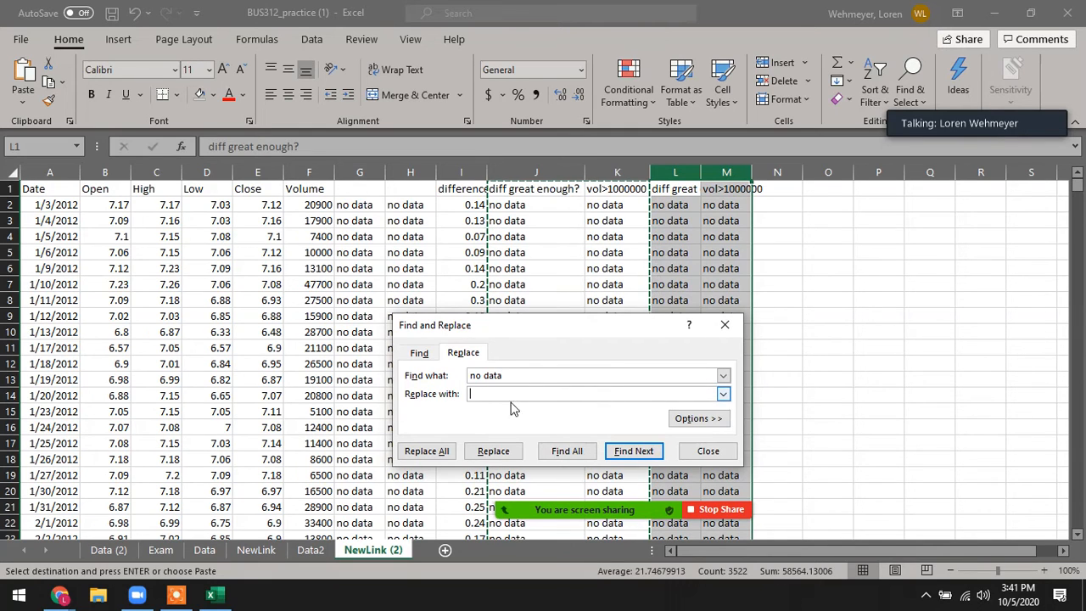
pyautogui.click(433, 455)
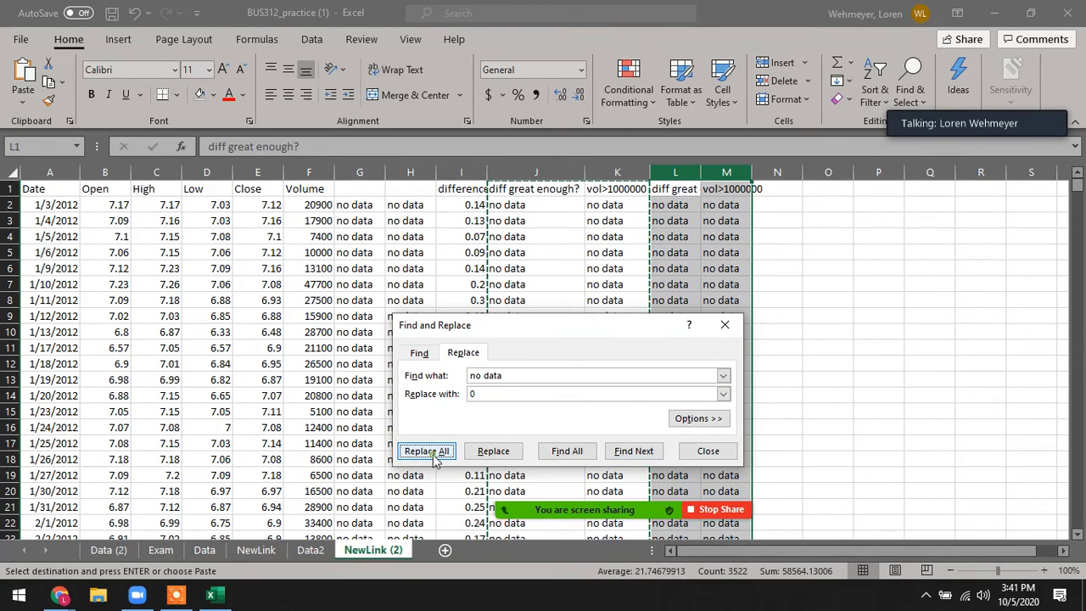
pyautogui.click(550, 342)
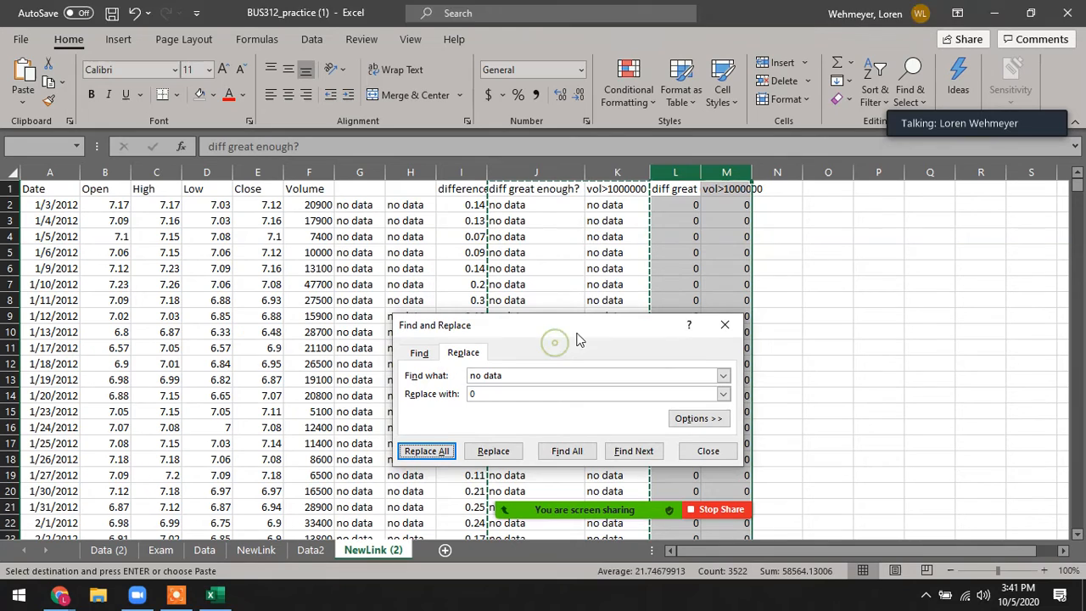
pyautogui.click(709, 451)
pyautogui.click(784, 190)
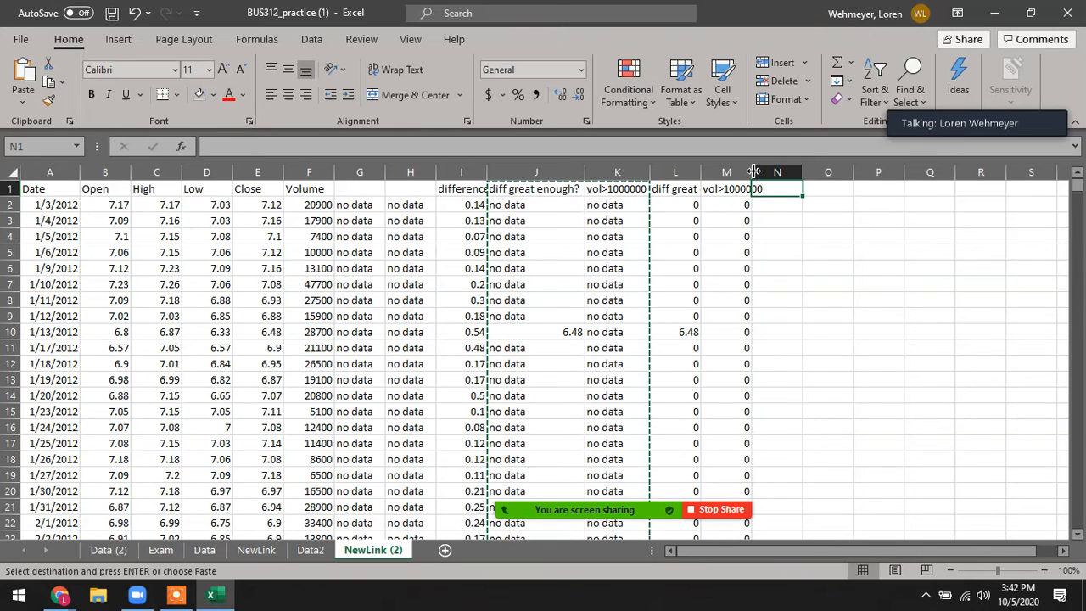
pyautogui.doubleClick(757, 170)
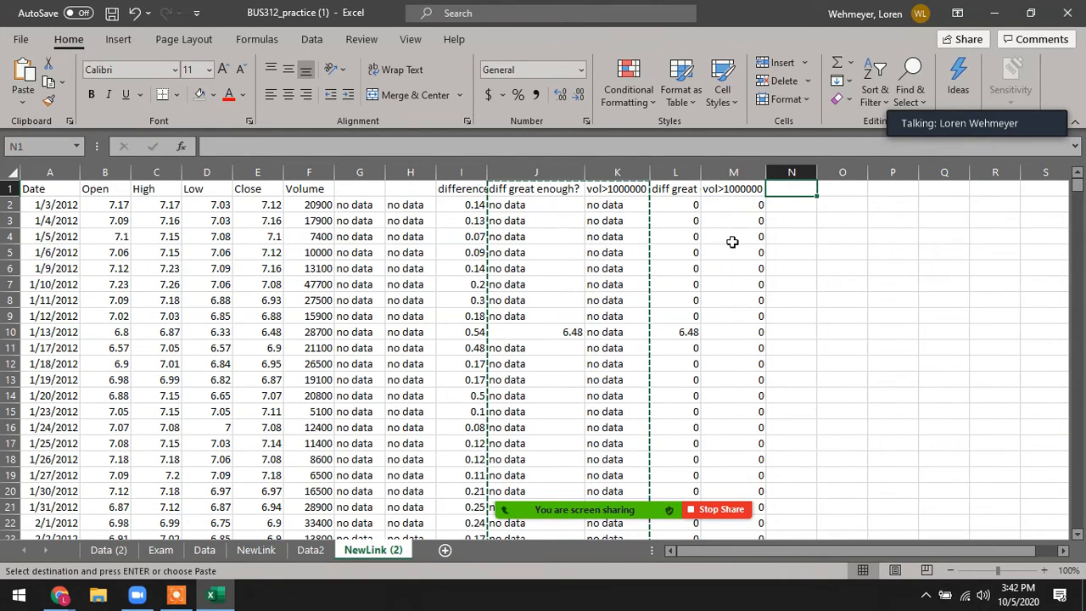
# Enter =IF(L2*M2=0,"no data",E2) in N2 and fill the formula down column N.
pyautogui.press('Down')
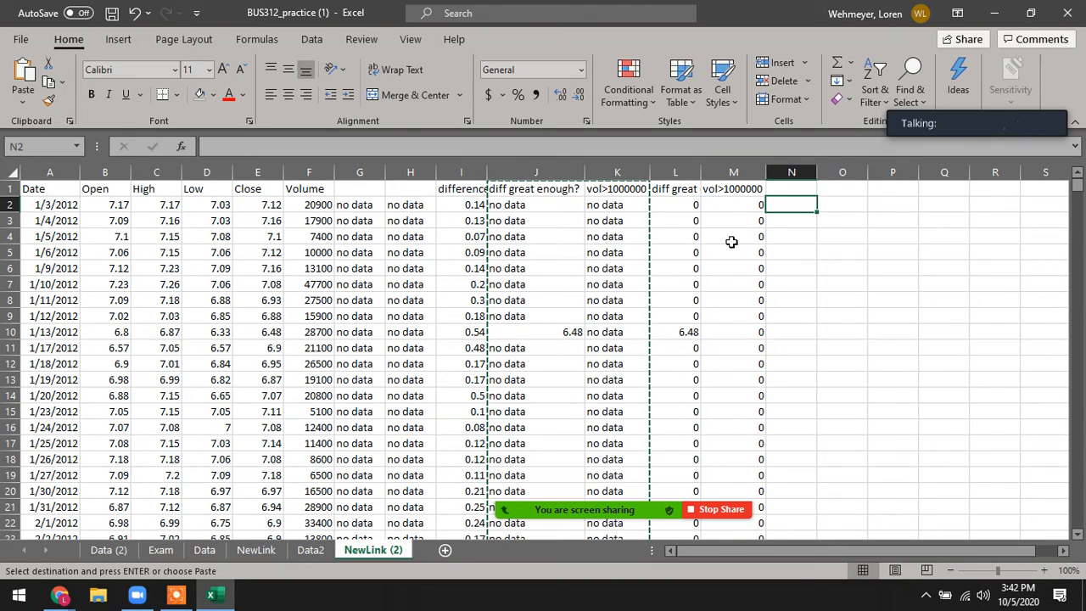
pyautogui.write('=if(')
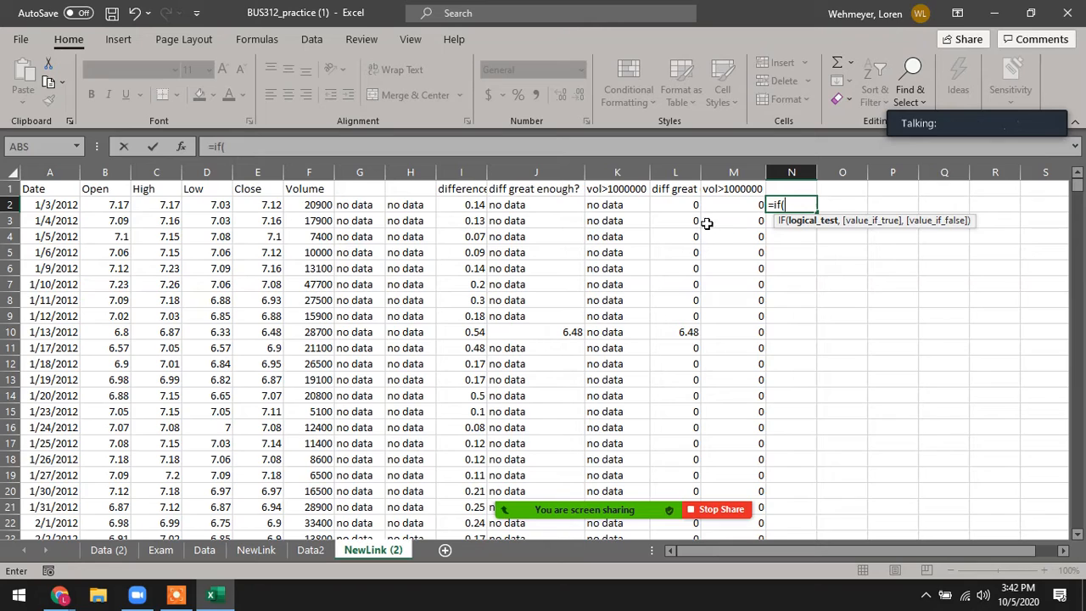
pyautogui.click(675, 208)
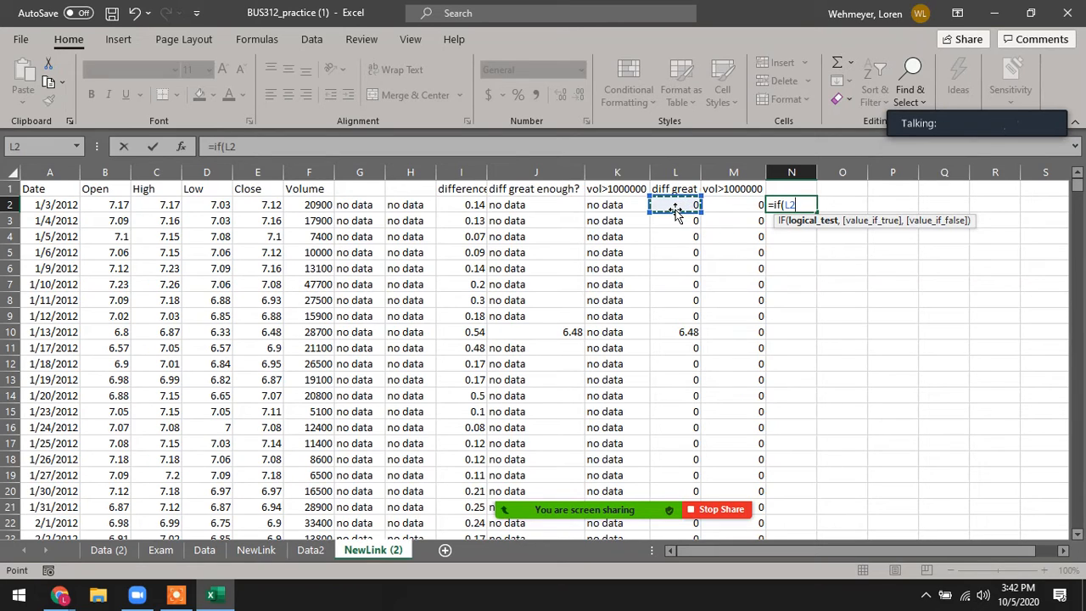
pyautogui.write('*')
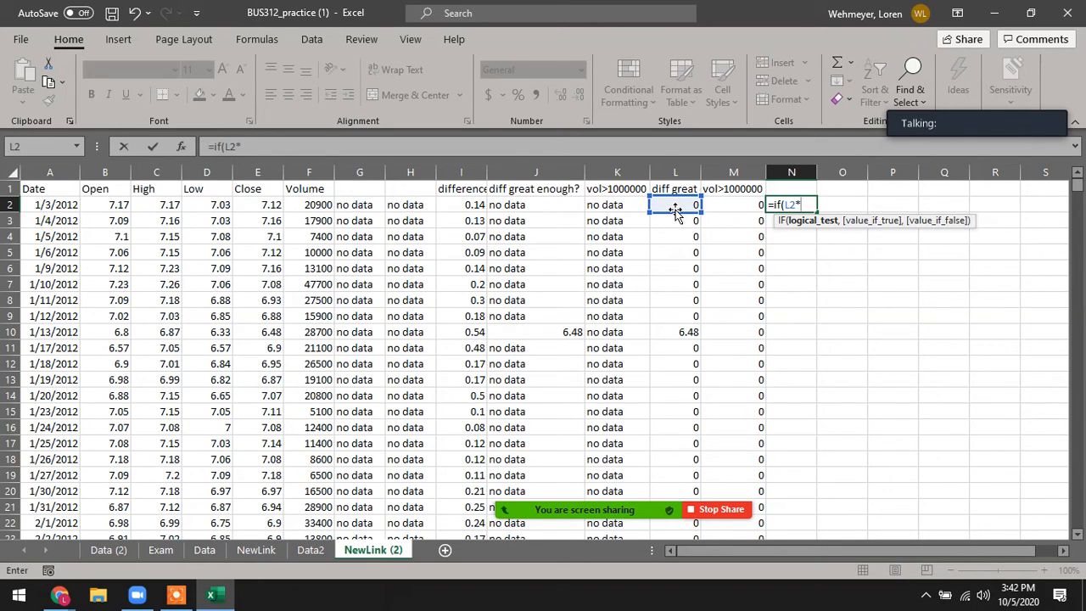
pyautogui.click(731, 205)
pyautogui.write('=')
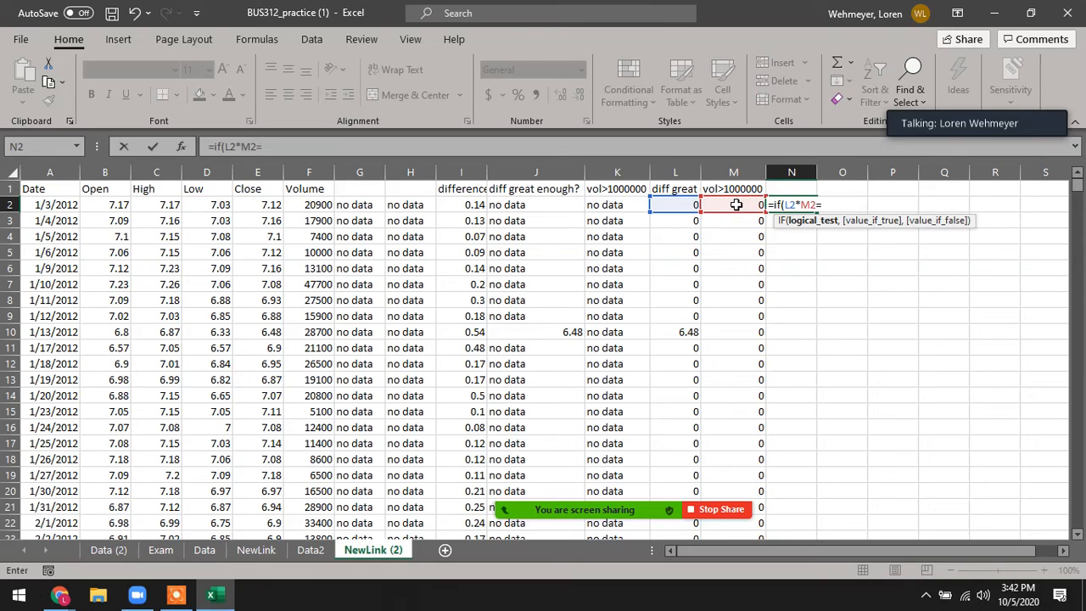
pyautogui.write('0,"')
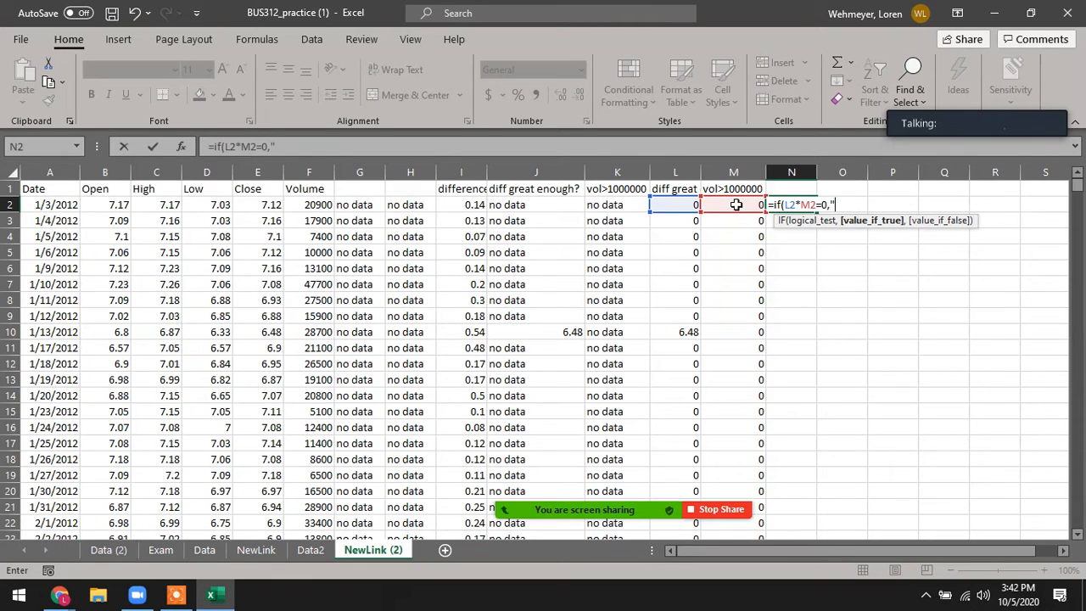
pyautogui.write('no data",')
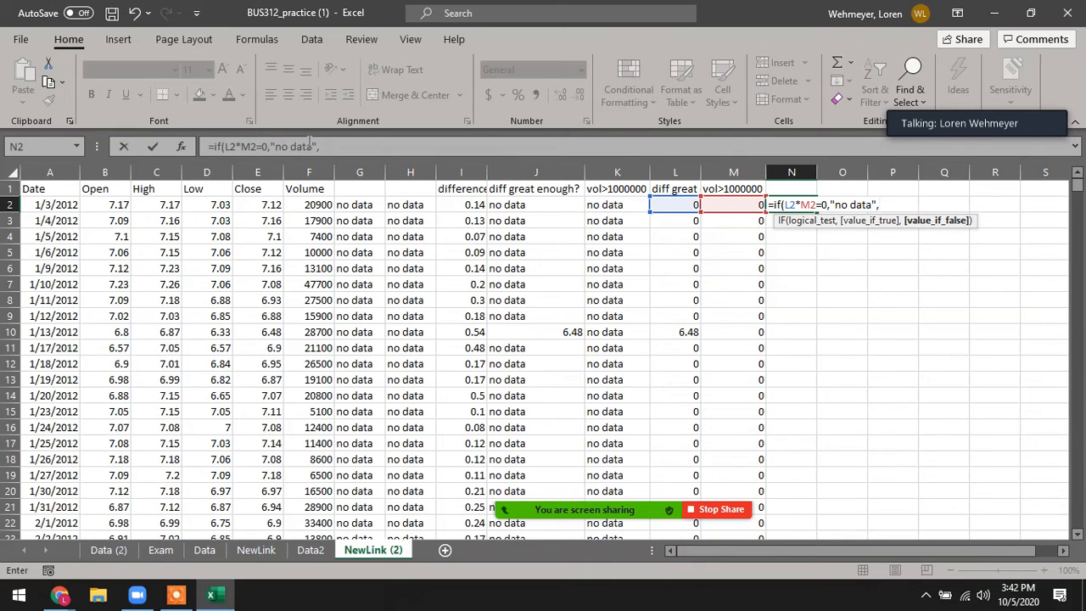
pyautogui.click(263, 204)
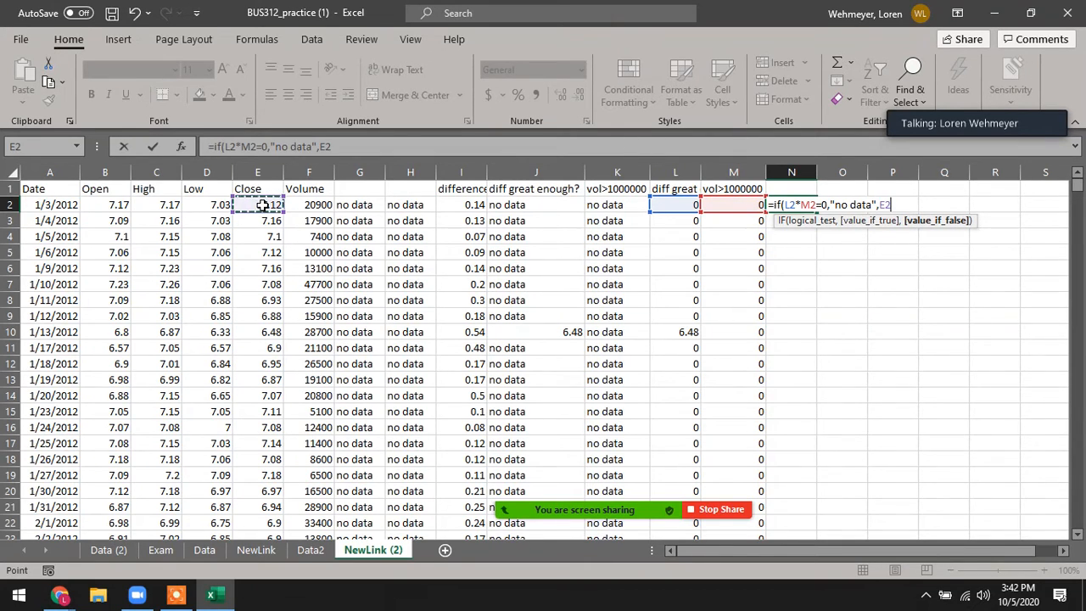
pyautogui.write(')')
pyautogui.press('Return')
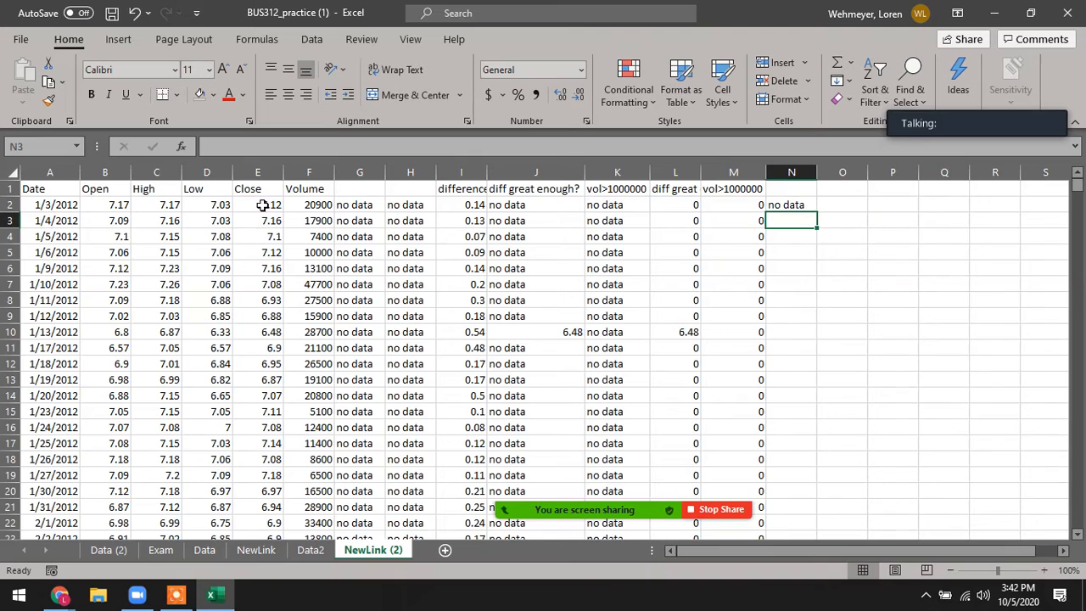
pyautogui.click(787, 208)
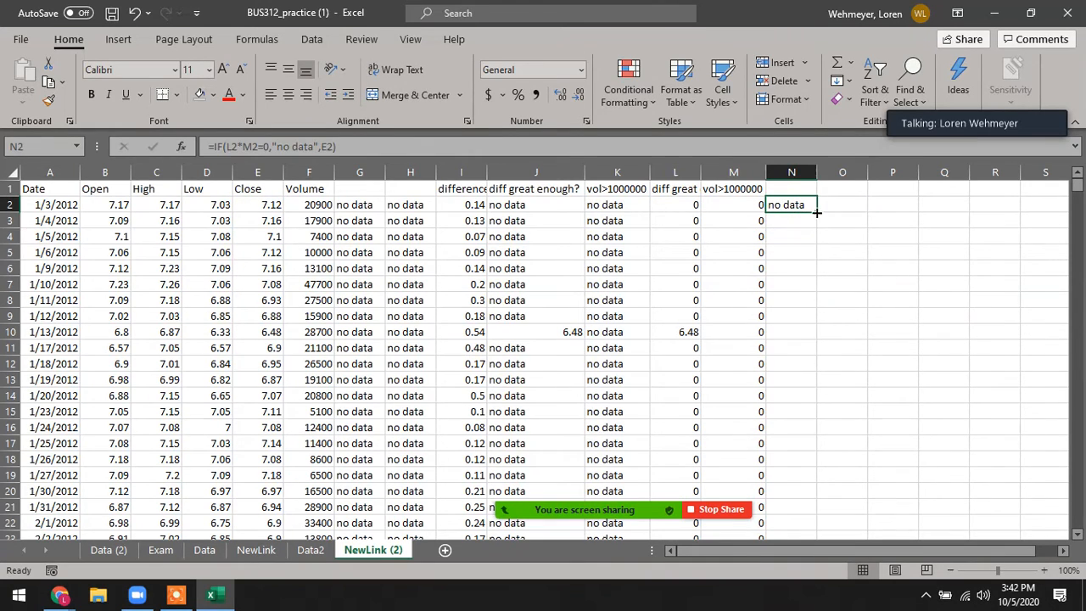
pyautogui.doubleClick(816, 212)
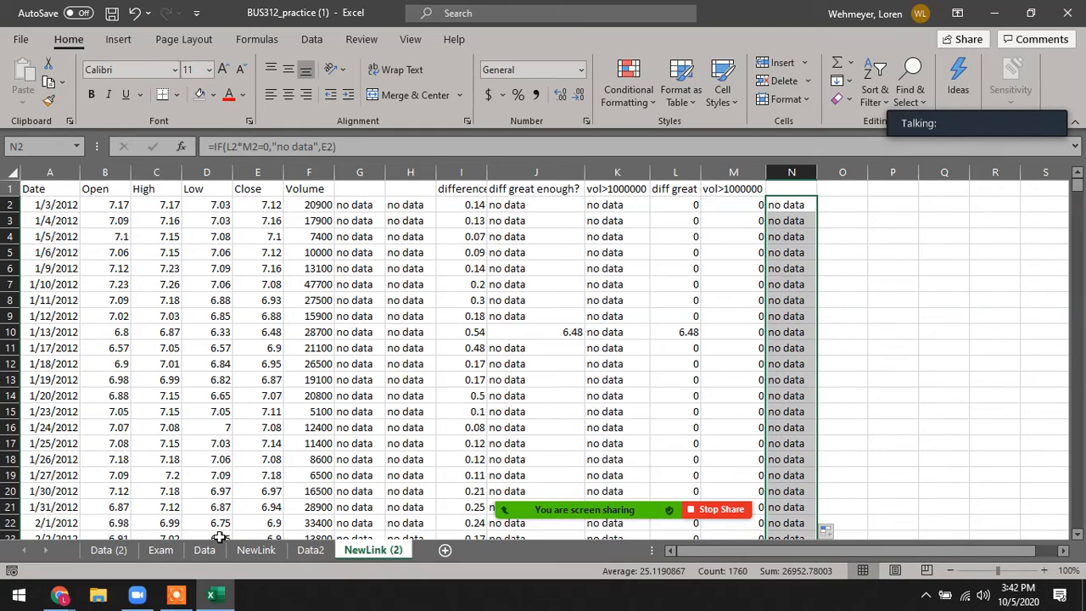
pyautogui.click(163, 551)
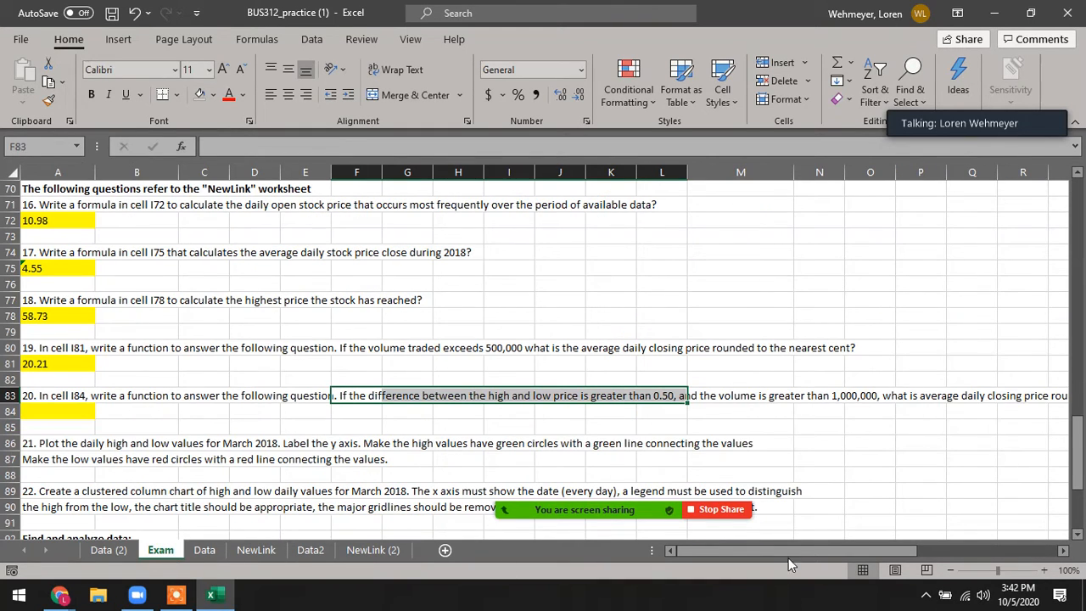
pyautogui.moveTo(814, 549); pyautogui.dragTo(699, 547)
pyautogui.click(108, 549)
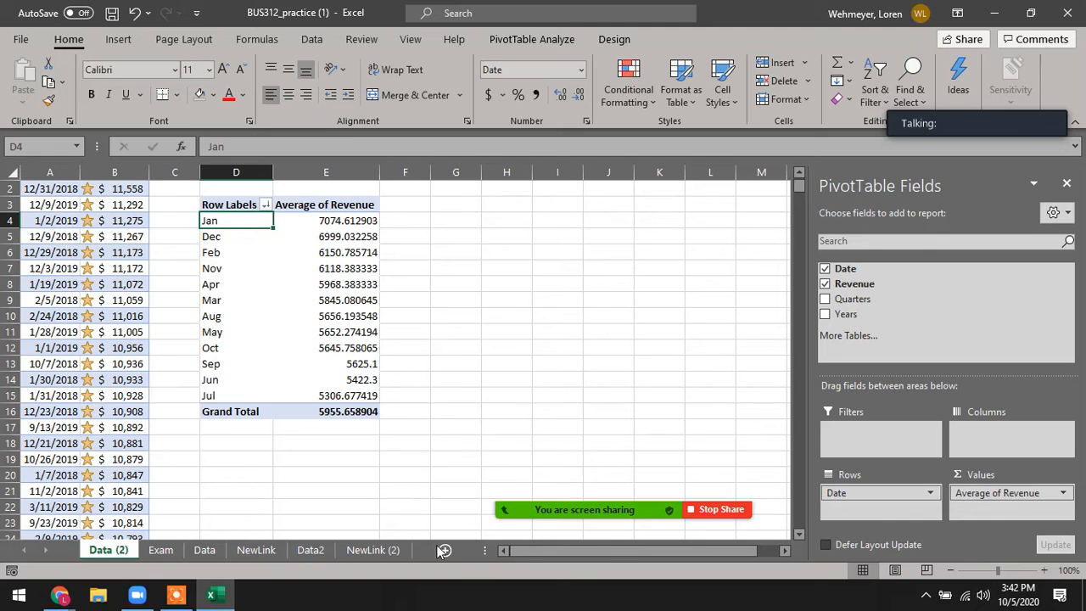
pyautogui.click(373, 549)
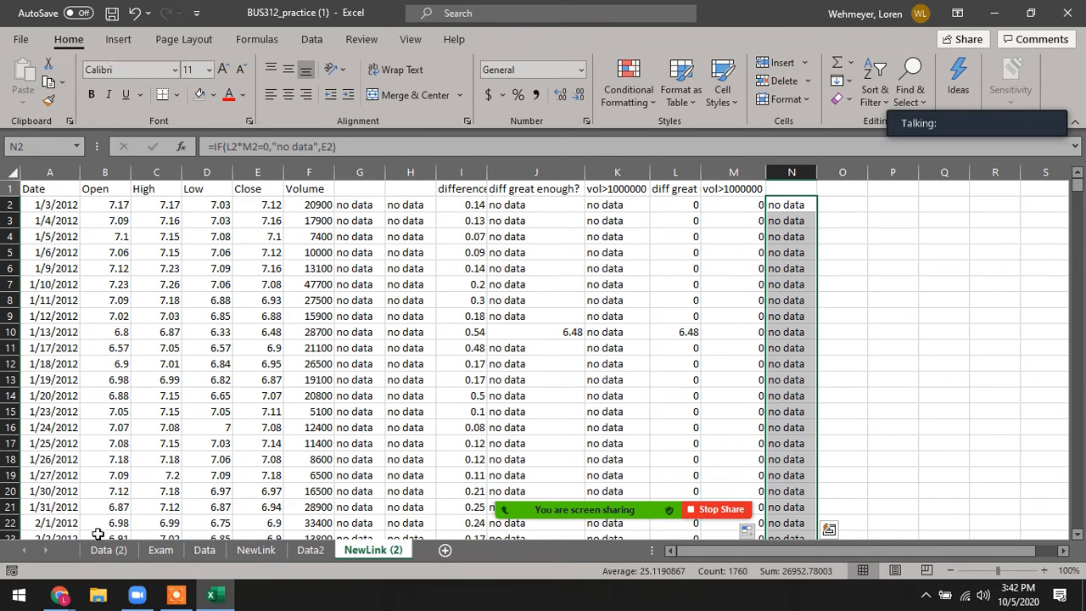
# In cell A84 of the Exam sheet, enter a formula averaging N2:N1761 on the NewLink (2) sheet.
pyautogui.click(161, 549)
pyautogui.click(66, 413)
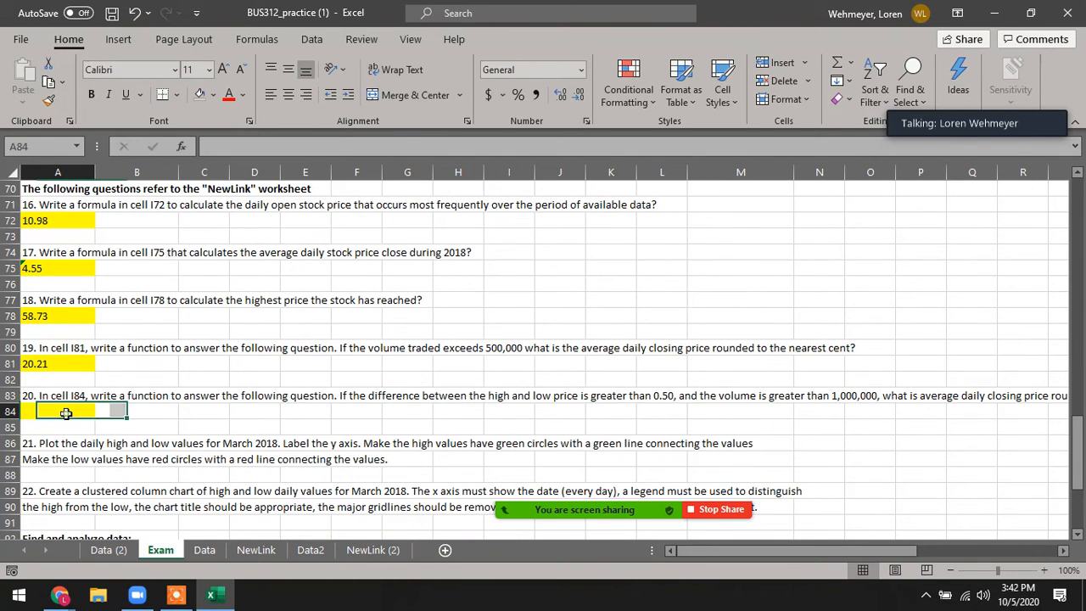
pyautogui.write('=average')
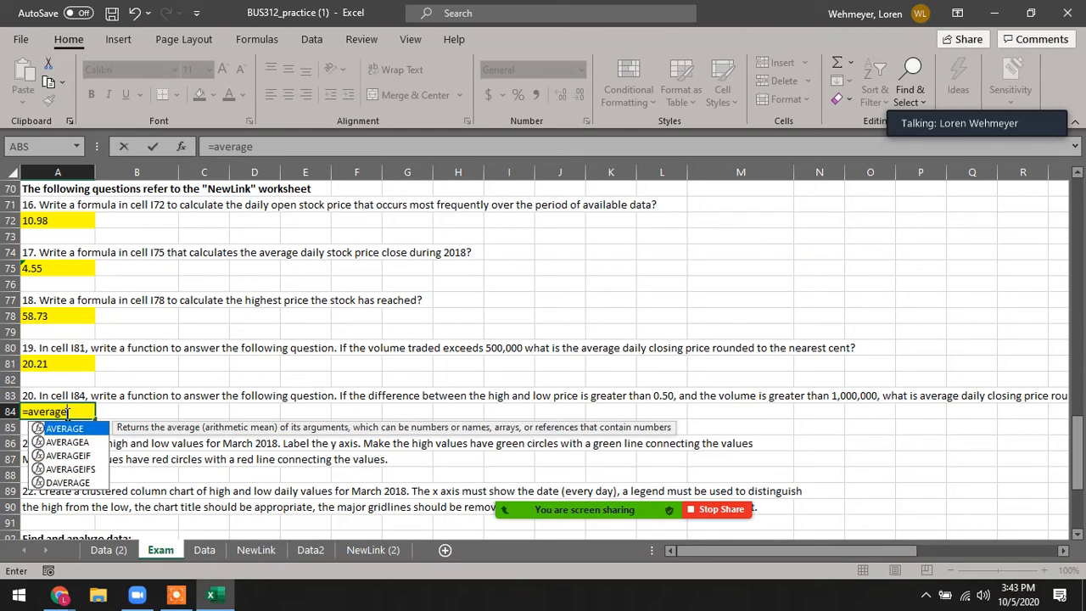
pyautogui.write('(')
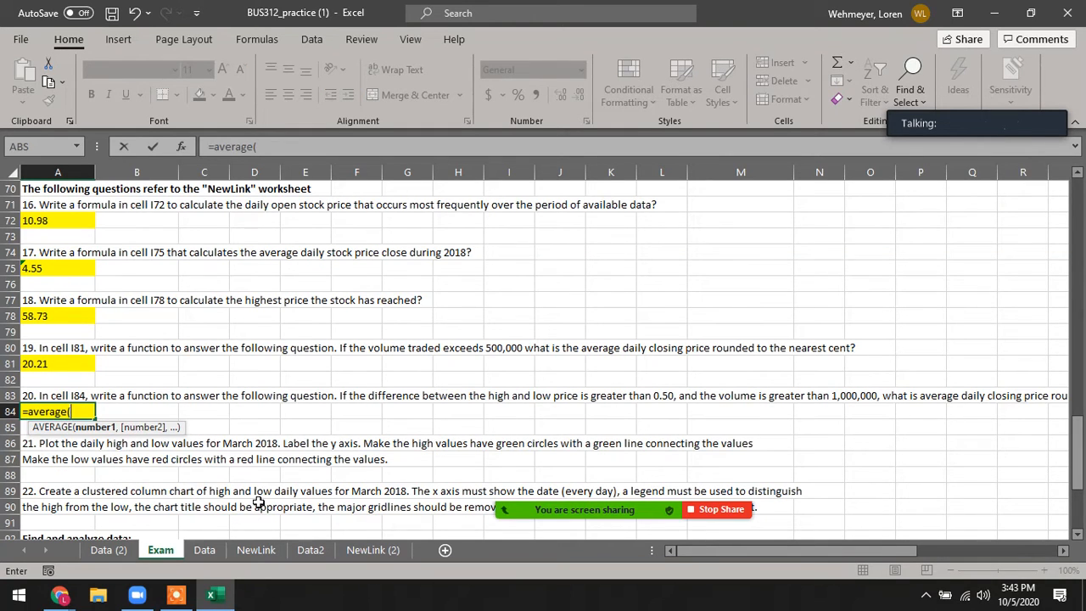
pyautogui.click(373, 550)
pyautogui.click(793, 208)
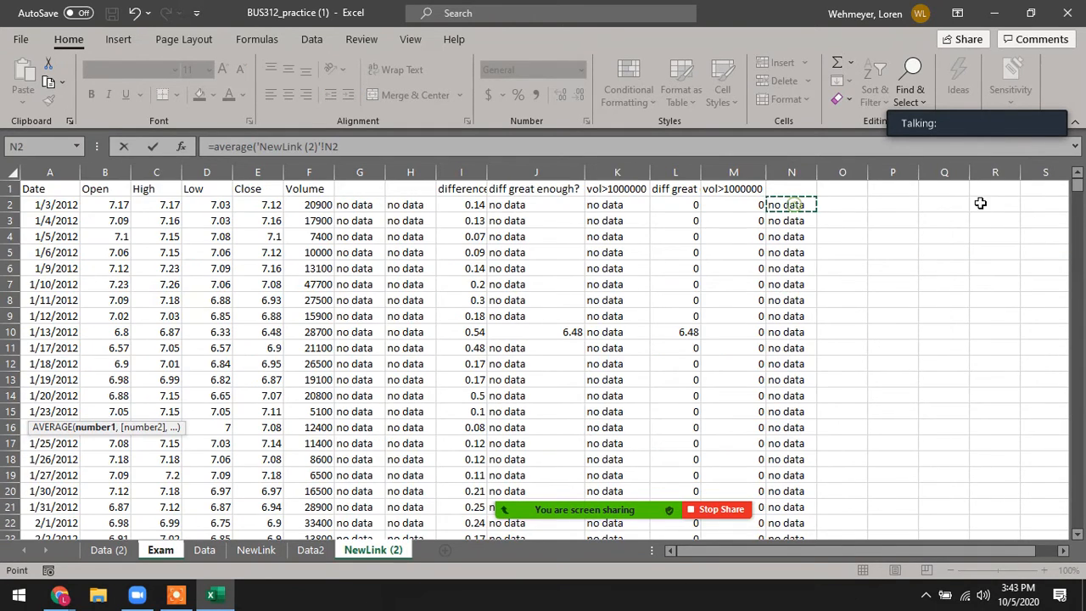
pyautogui.moveTo(1076, 187); pyautogui.dragTo(1077, 550)
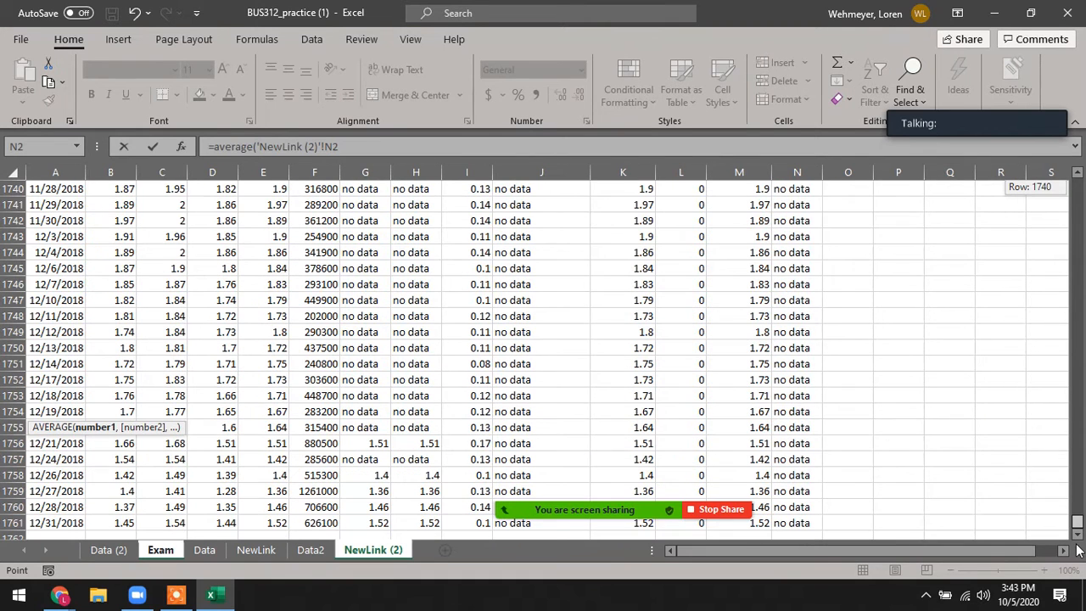
pyautogui.keyDown('shift'); pyautogui.click(798, 519); pyautogui.keyUp('shift')
pyautogui.press('Return')
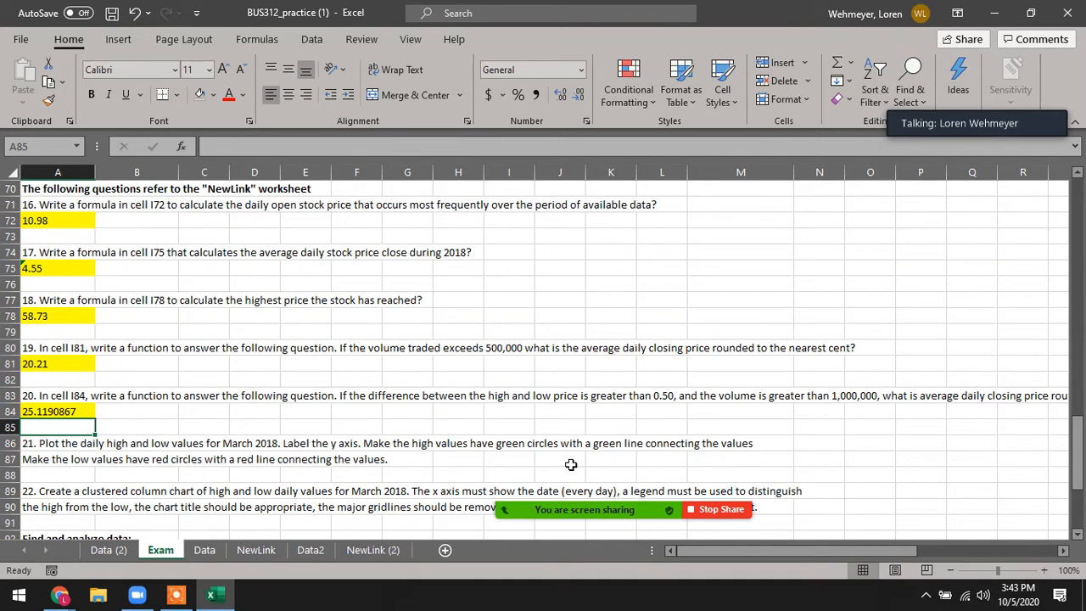
# Wrap the average formula in A84 in ROUND with 2 decimal digits.
pyautogui.moveTo(894, 551); pyautogui.dragTo(805, 549)
pyautogui.click(30, 410)
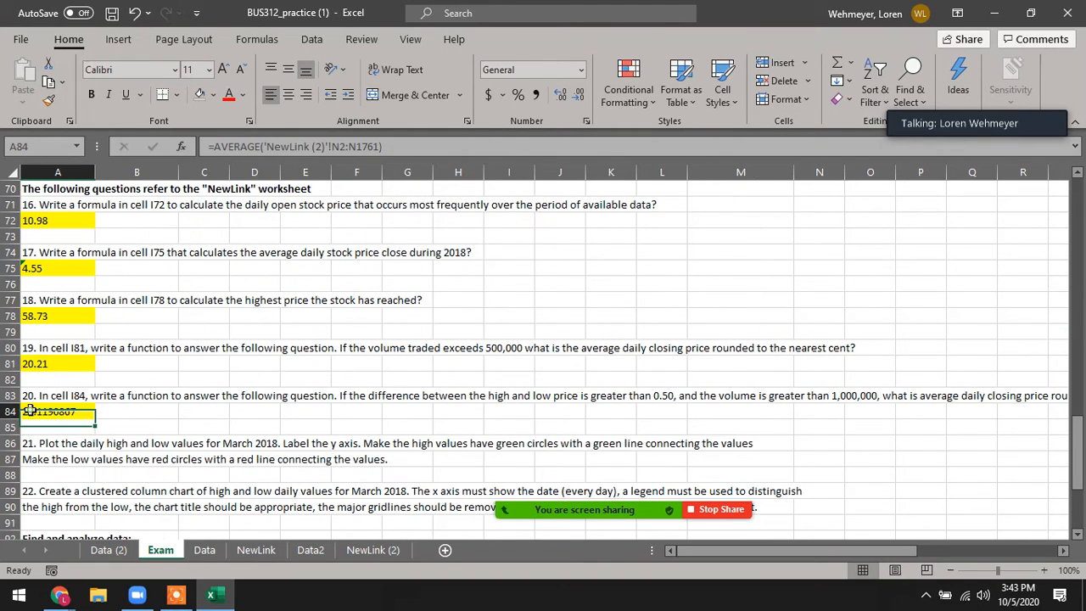
pyautogui.click(216, 145)
pyautogui.write('round')
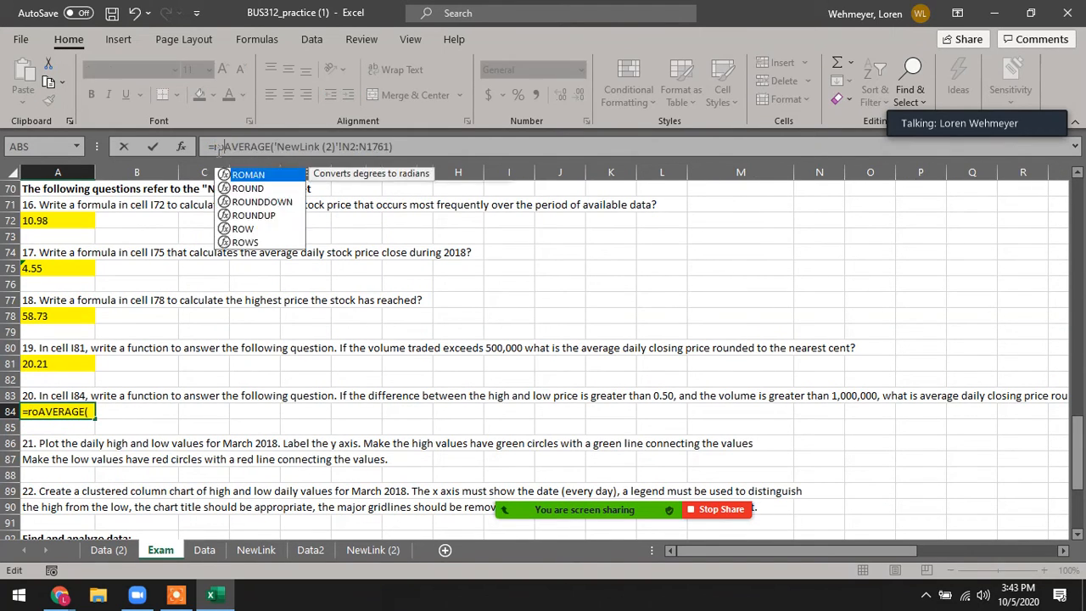
pyautogui.write('(')
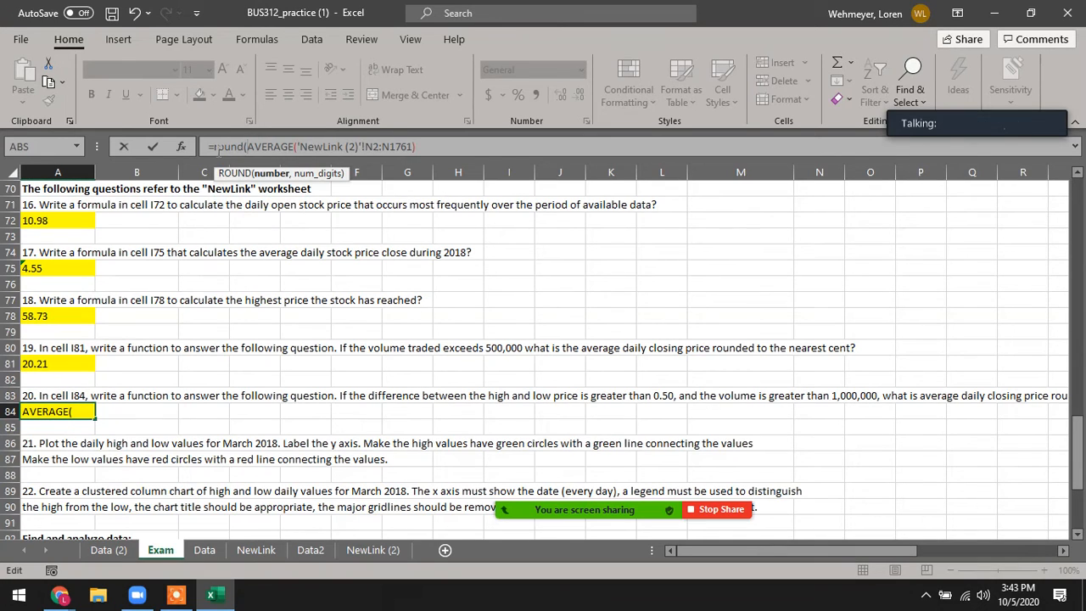
pyautogui.click(422, 146)
pyautogui.write(',2')
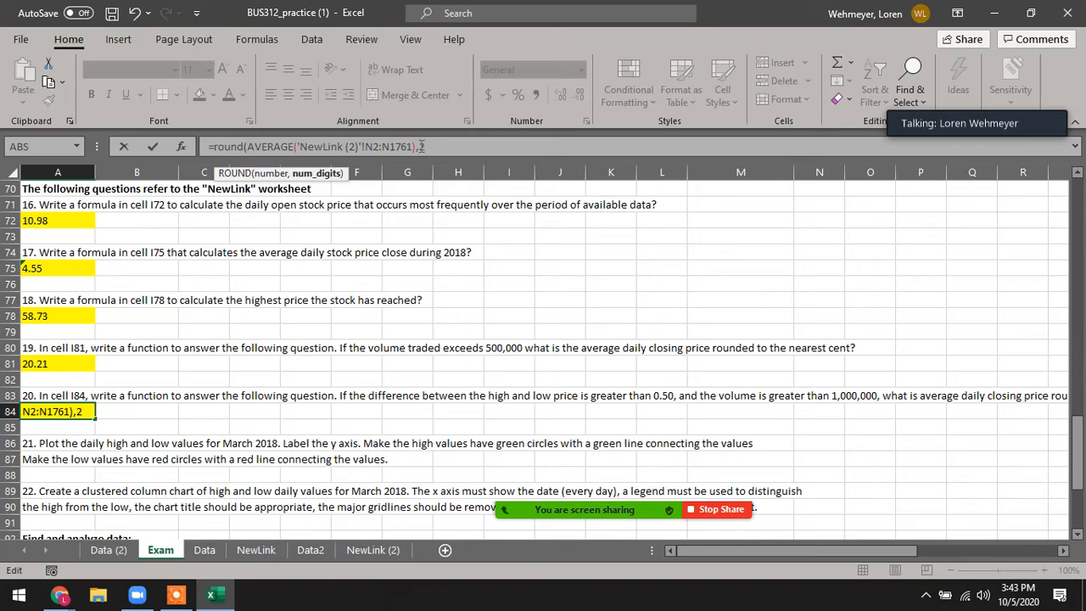
pyautogui.write(')')
pyautogui.press('Return')
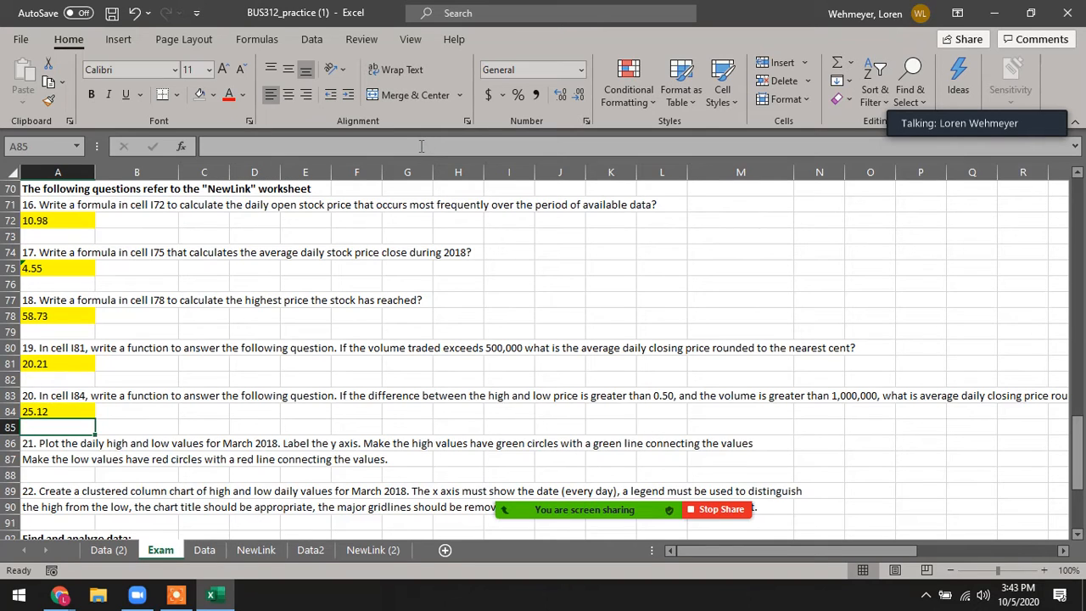
# Read the full wording of question 20 in row 83 to check the answer in A84 against its conditions.
pyautogui.press('Up')
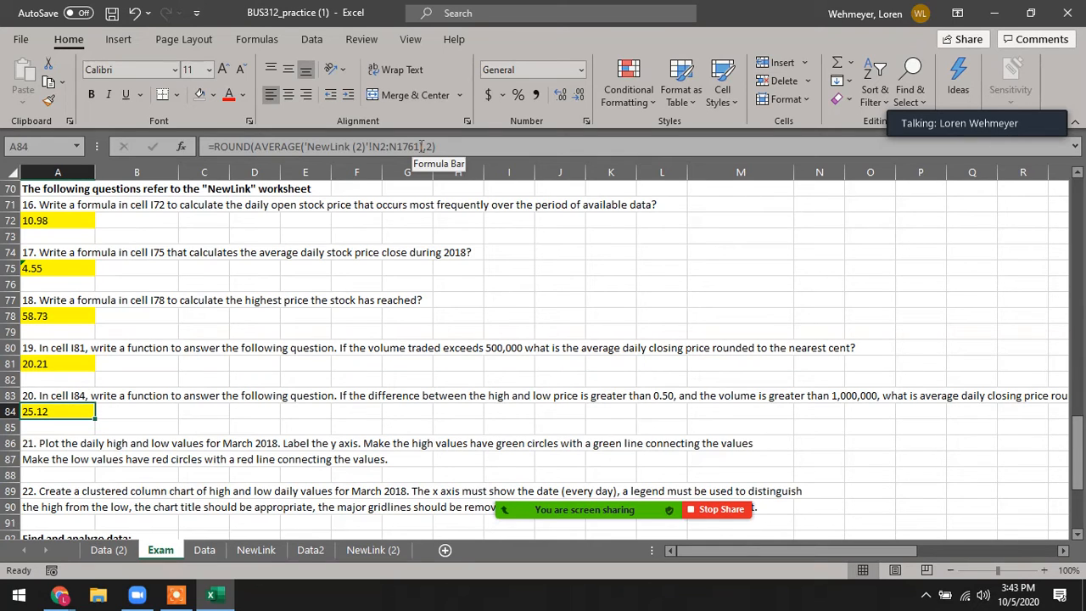
pyautogui.press('Right')
pyautogui.press('Right')
pyautogui.press('Right')
pyautogui.press('Right')
pyautogui.press('Right')
pyautogui.press('Right')
pyautogui.press('Right')
pyautogui.press('Right')
pyautogui.press('Right')
pyautogui.press('Right')
pyautogui.press('Right')
pyautogui.press('Right')
pyautogui.press('Right')
pyautogui.press('Right')
pyautogui.press('Right')
pyautogui.press('Right')
pyautogui.press('Right')
pyautogui.press('Right')
pyautogui.press('Right')
pyautogui.press('Right')
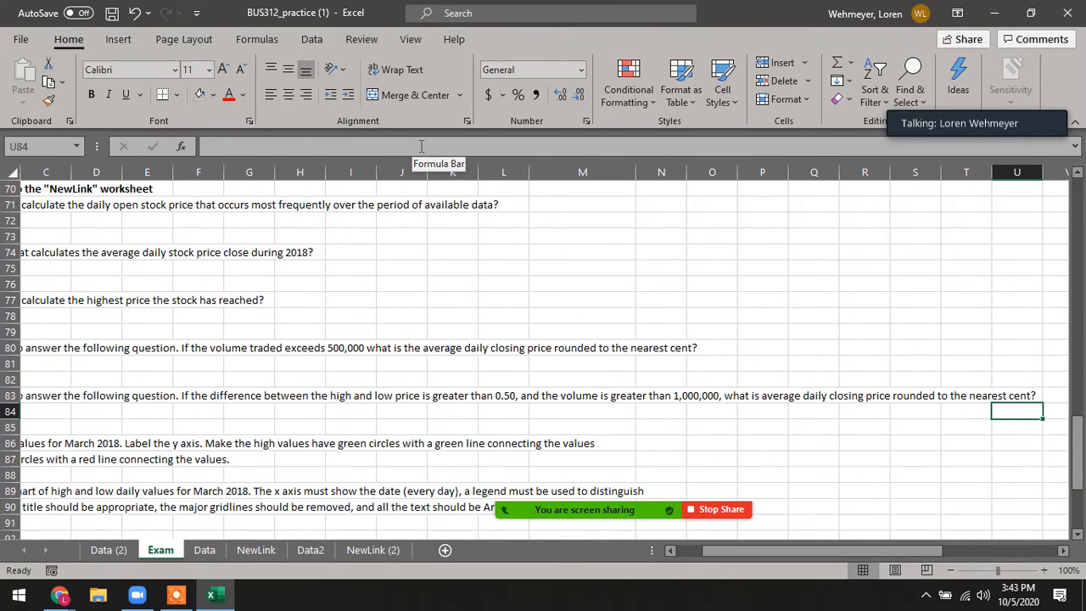
pyautogui.press('Left')
pyautogui.press('Left')
pyautogui.press('Left')
pyautogui.press('Left')
pyautogui.press('Left')
pyautogui.press('Left')
pyautogui.press('Left')
pyautogui.press('Left')
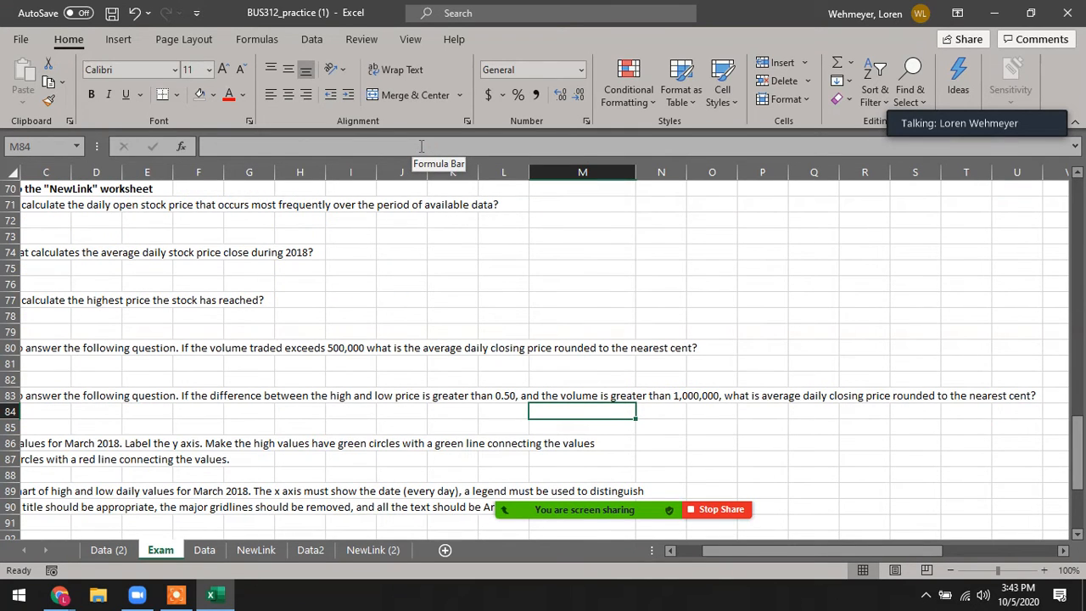
pyautogui.press('Left')
pyautogui.press('Left')
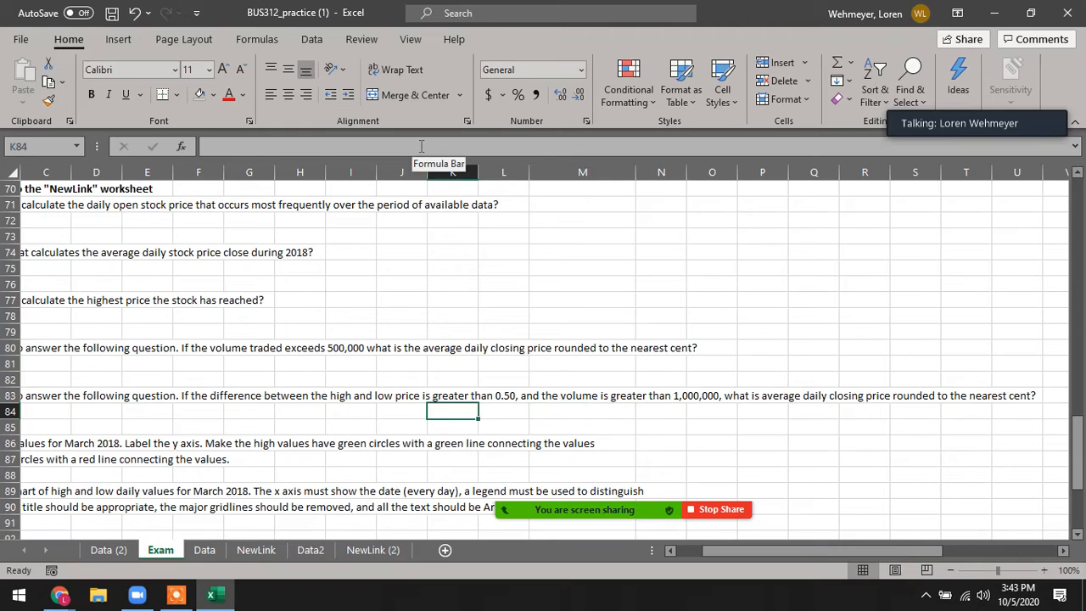
pyautogui.press('Left')
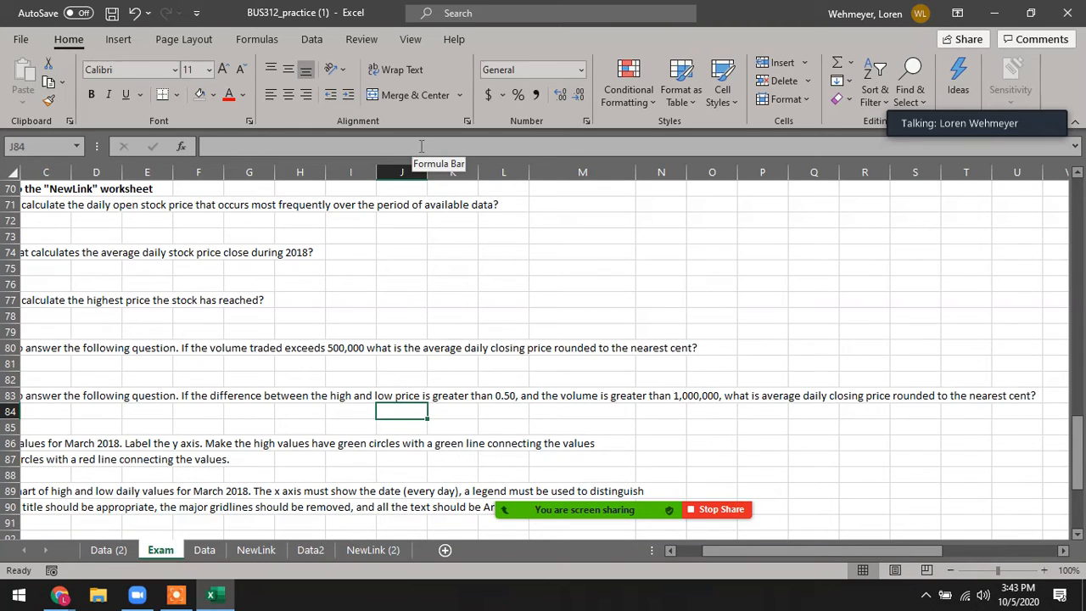
pyautogui.press('Left')
pyautogui.press('Left')
pyautogui.press('Left')
pyautogui.press('Left')
pyautogui.press('Left')
pyautogui.press('Left')
pyautogui.press('Left')
pyautogui.press('Left')
pyautogui.press('Left')
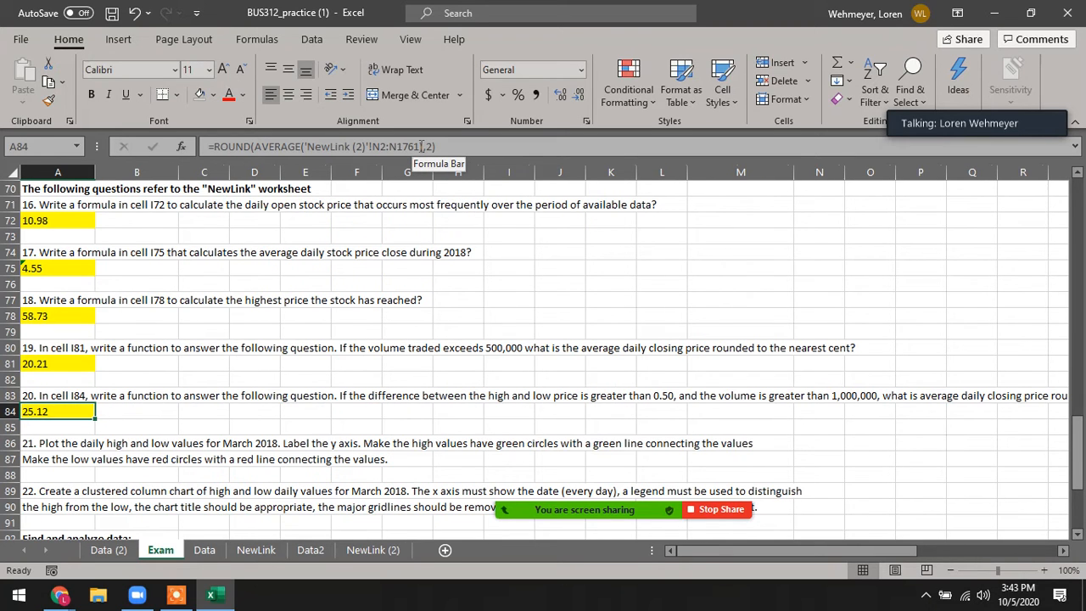
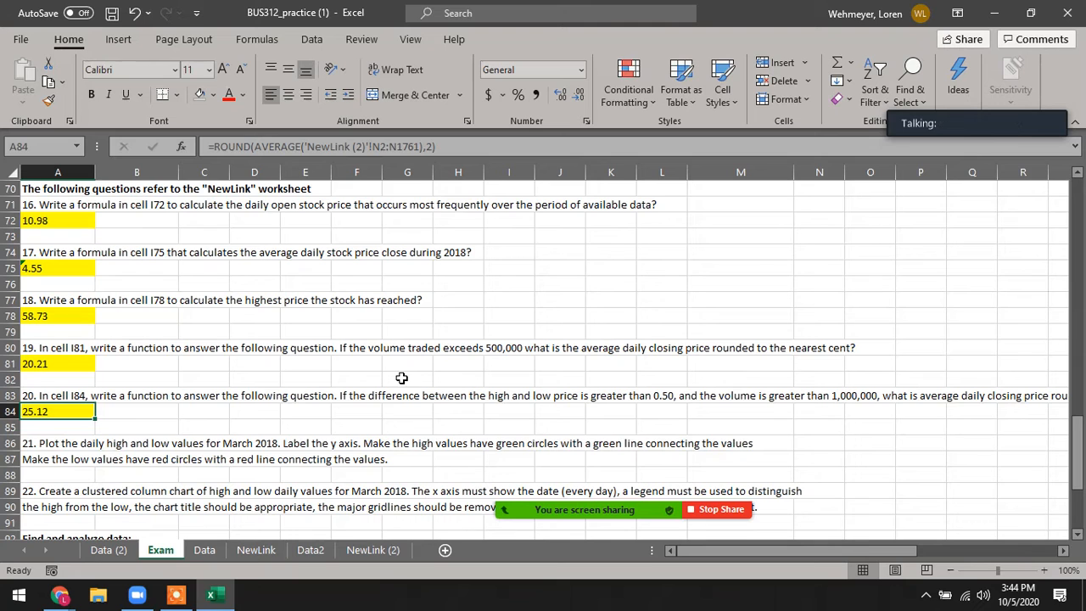
# On the NewLink sheet, insert a blank column before the Close column.
pyautogui.click(72, 427)
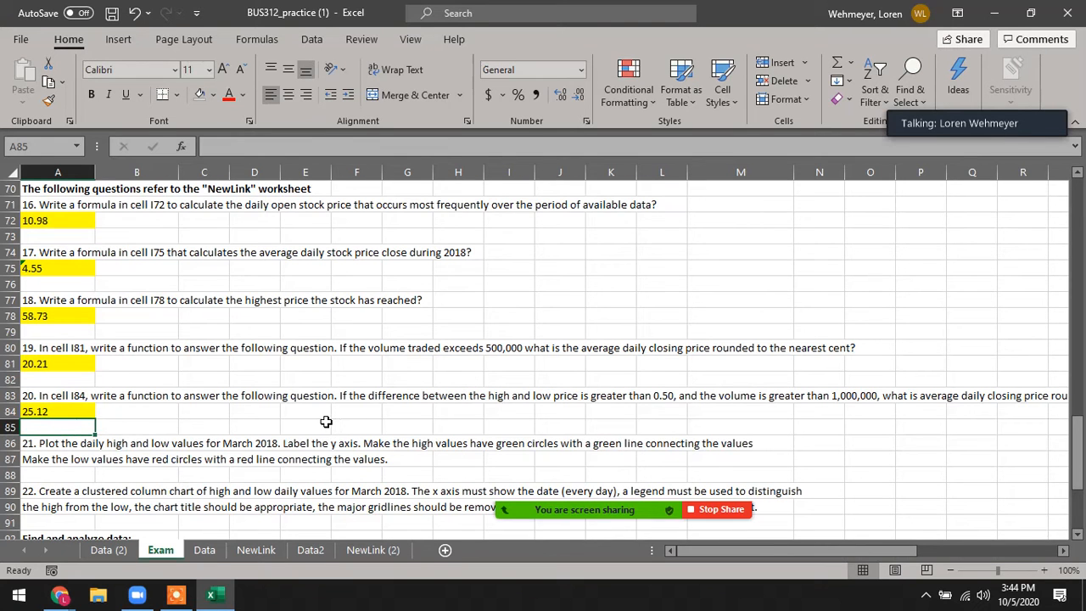
pyautogui.scroll(-3, 326, 421)
pyautogui.scroll(-1, 325, 421)
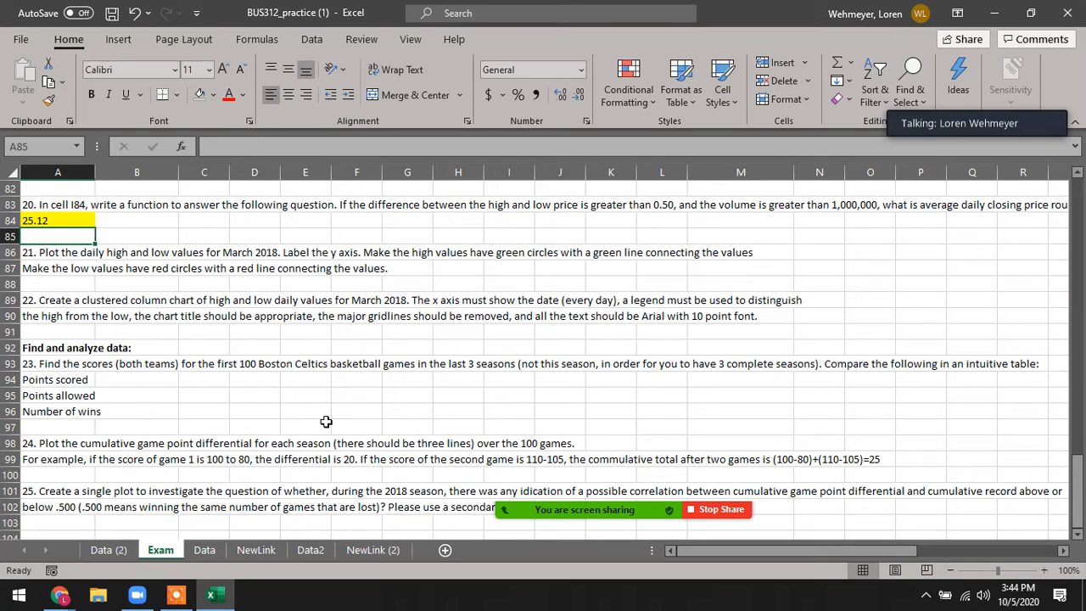
pyautogui.click(256, 549)
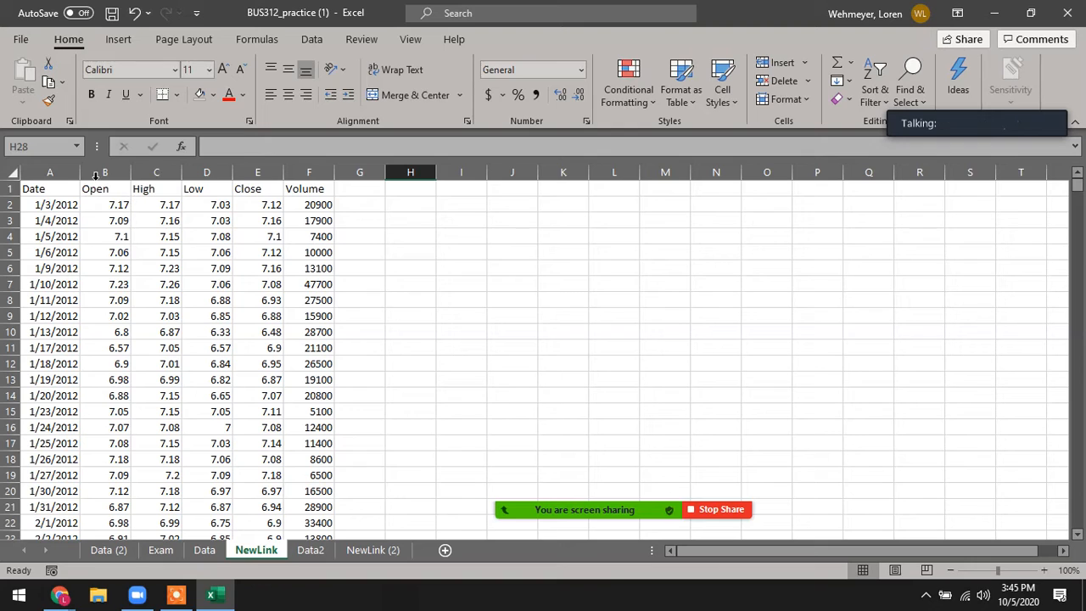
pyautogui.click(257, 171)
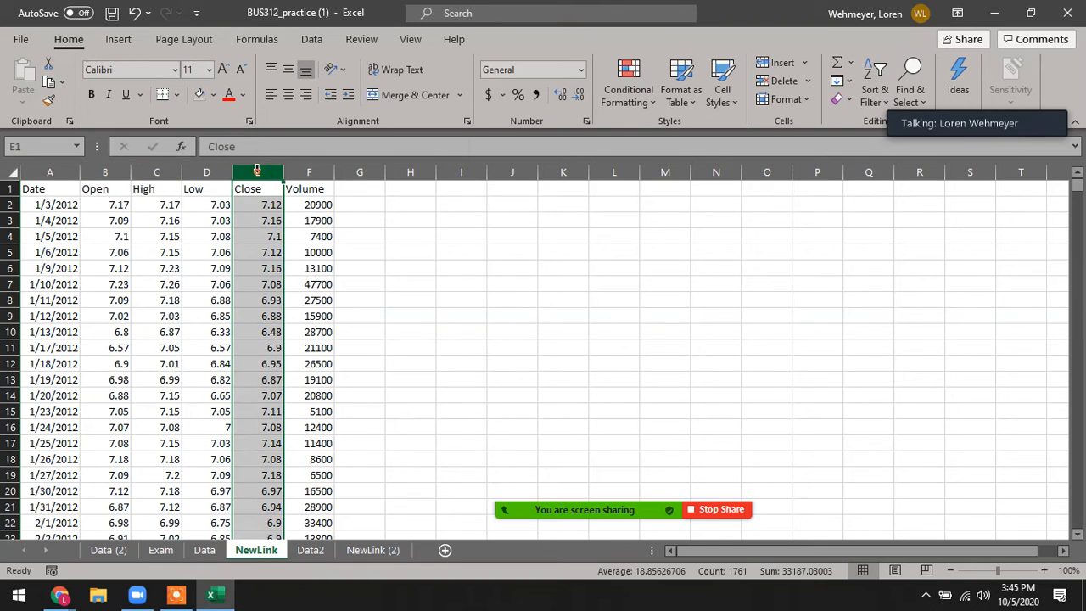
pyautogui.rightClick(257, 172)
pyautogui.click(315, 308)
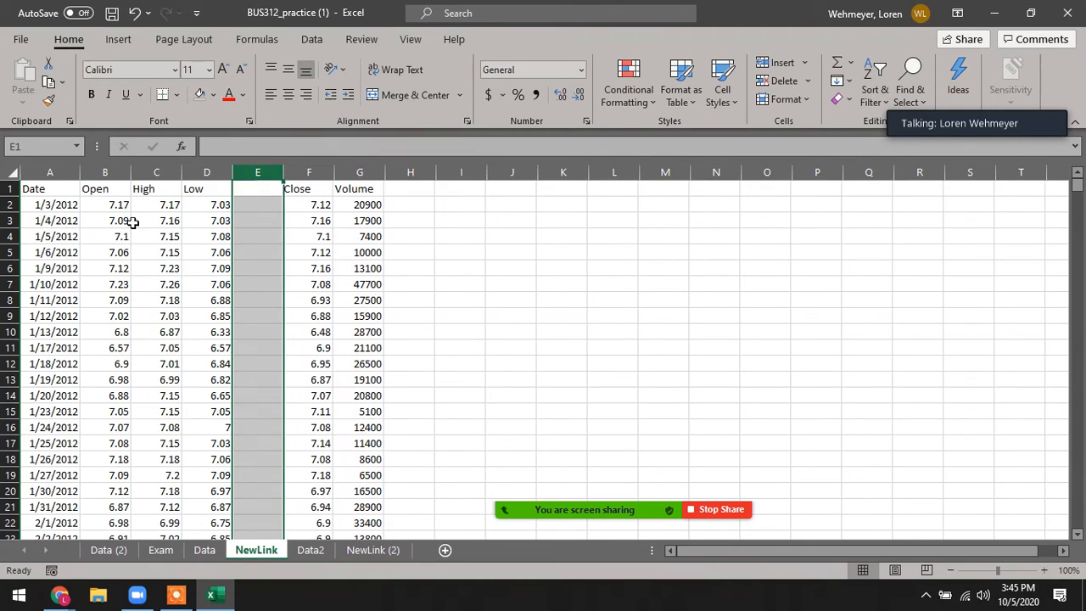
# Move the Open column into the blank column E and delete the emptied column B.
pyautogui.click(104, 171)
pyautogui.hotkey('ctrl', 'c')
pyautogui.click(266, 189)
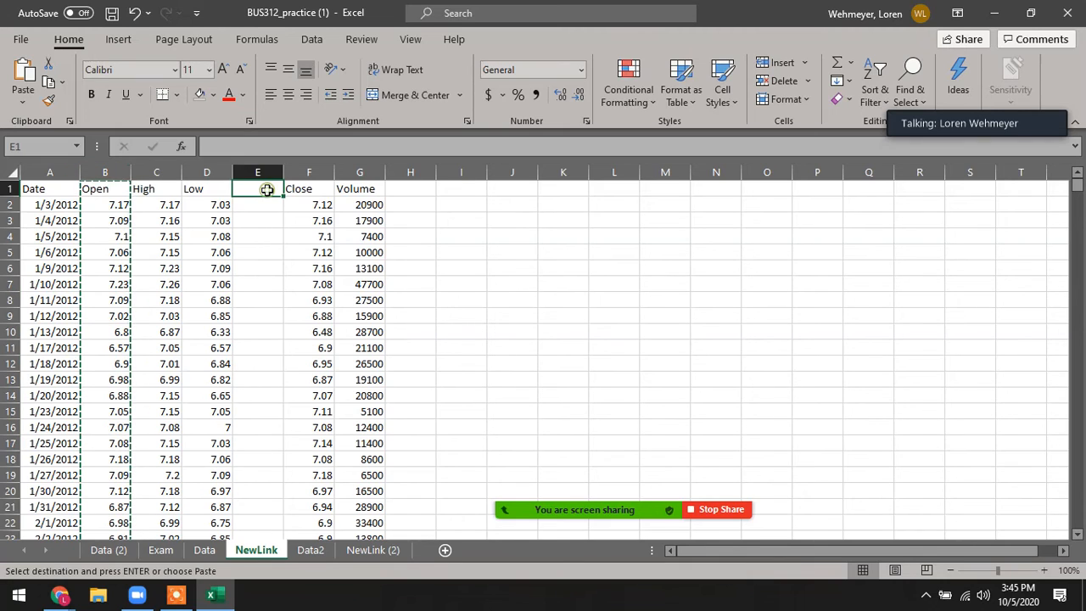
pyautogui.hotkey('ctrl', 'v')
pyautogui.click(106, 170)
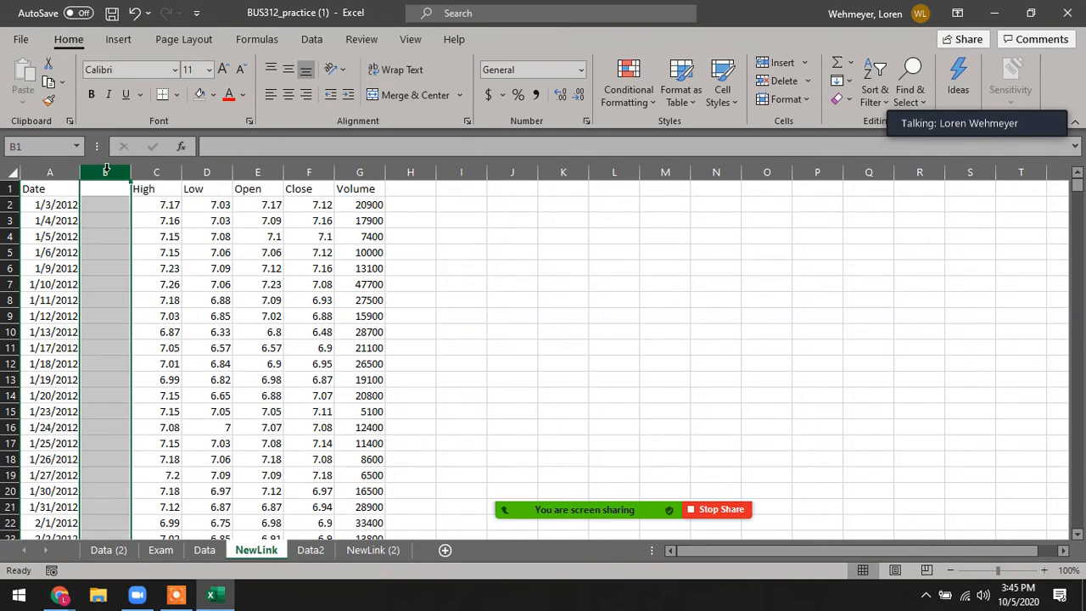
pyautogui.rightClick(105, 170)
pyautogui.click(160, 322)
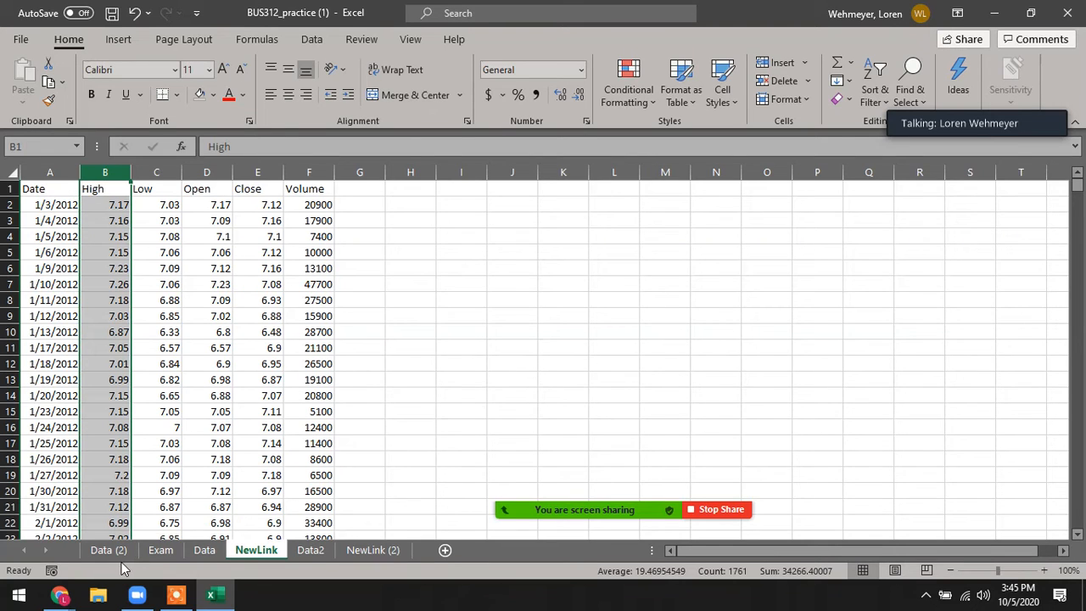
# Copy the March 2018 dates with their high and low values from the NewLink sheet into a new worksheet at A1.
pyautogui.click(161, 549)
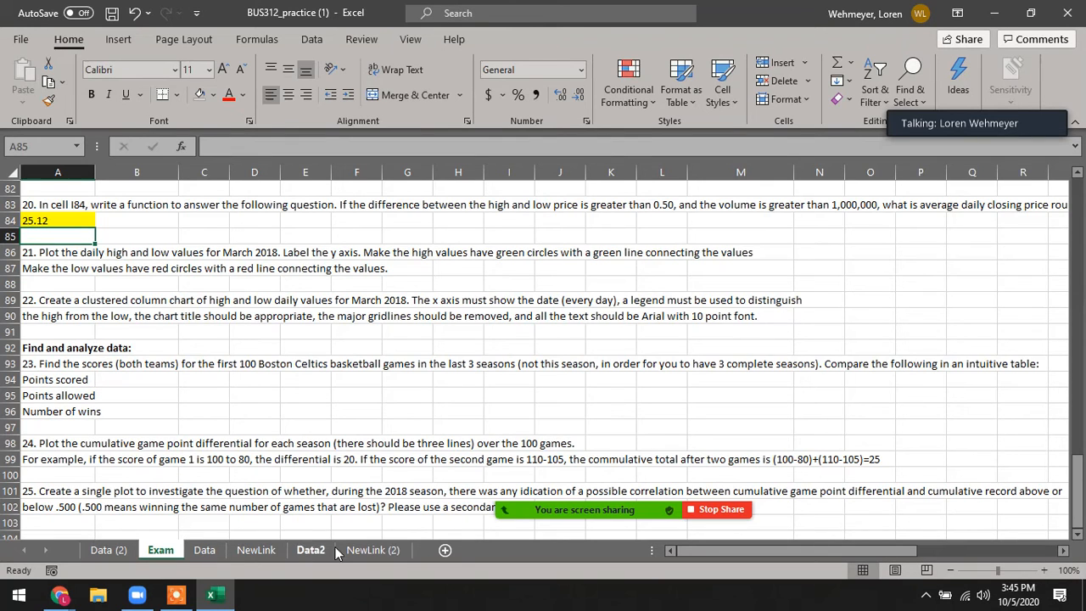
pyautogui.click(366, 551)
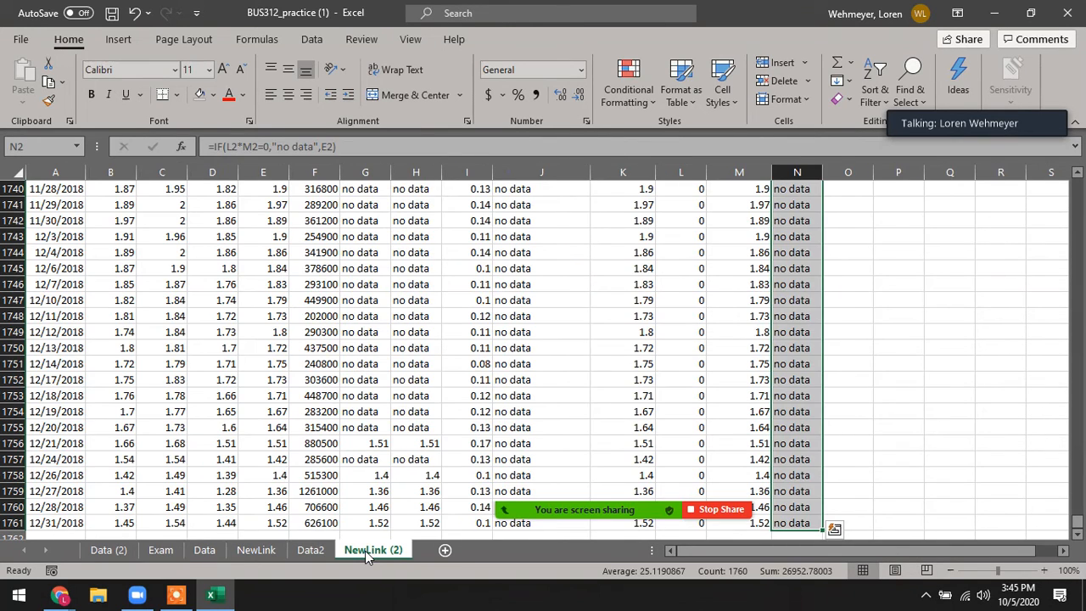
pyautogui.click(259, 550)
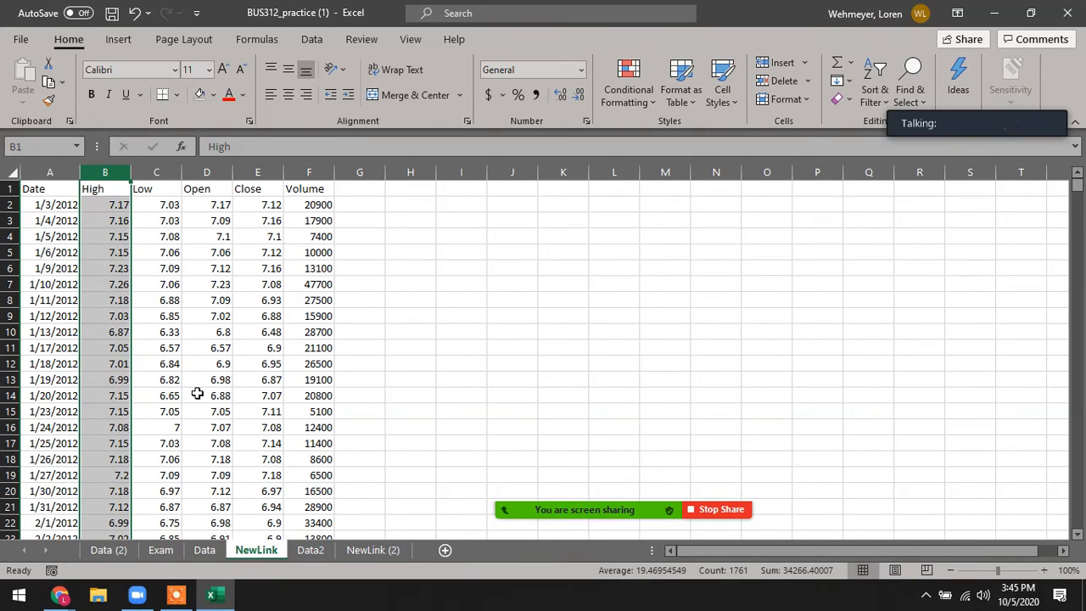
pyautogui.moveTo(1075, 188); pyautogui.dragTo(975, 483)
pyautogui.moveTo(55, 314); pyautogui.dragTo(172, 425)
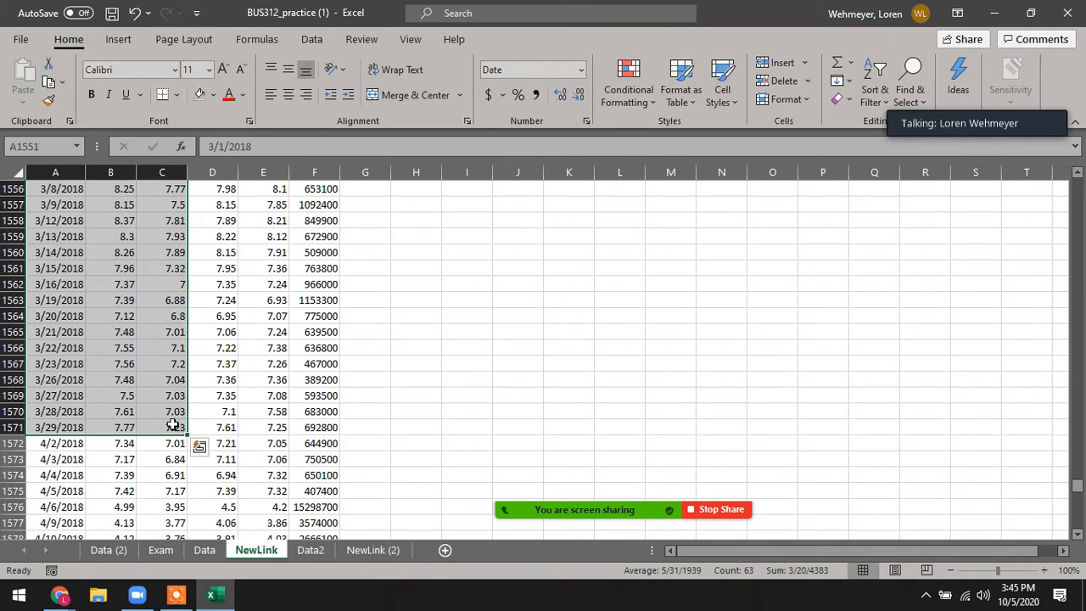
pyautogui.hotkey('ctrl', 'c')
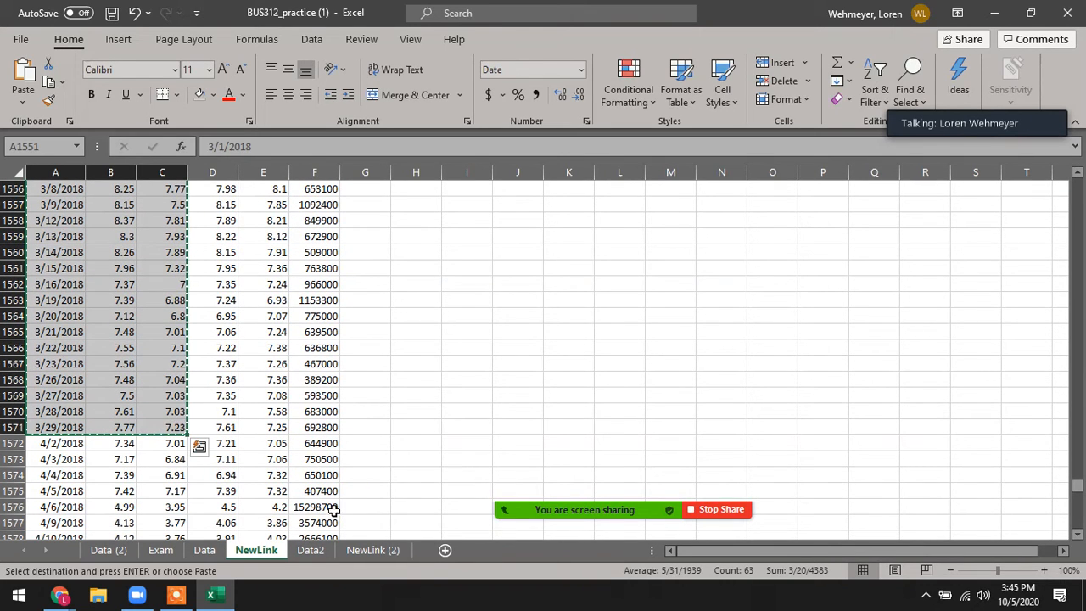
pyautogui.hotkey('shift', 'F11')
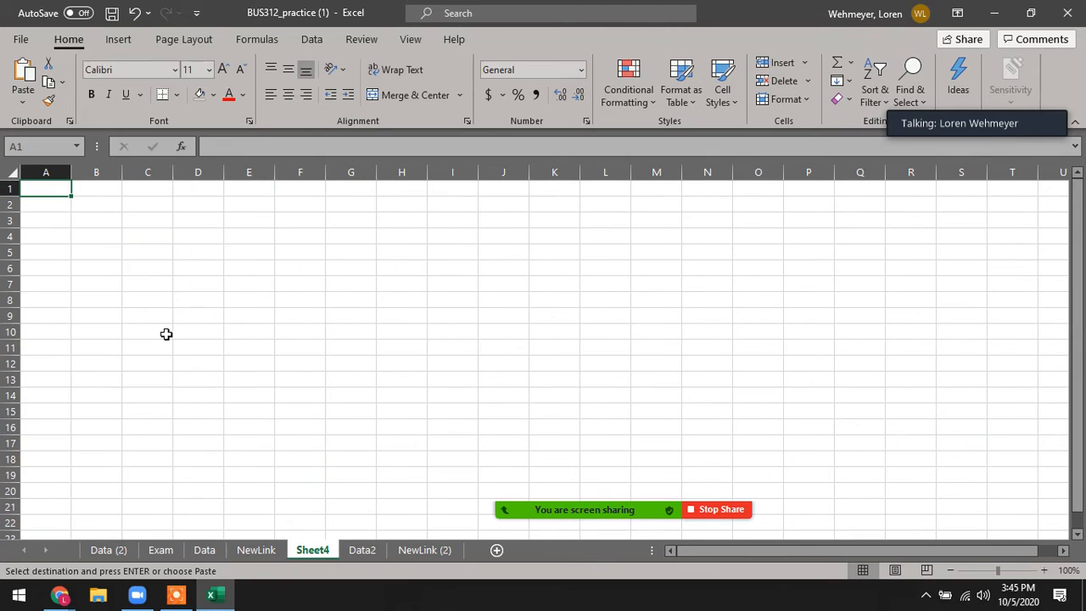
pyautogui.hotkey('ctrl', 'v')
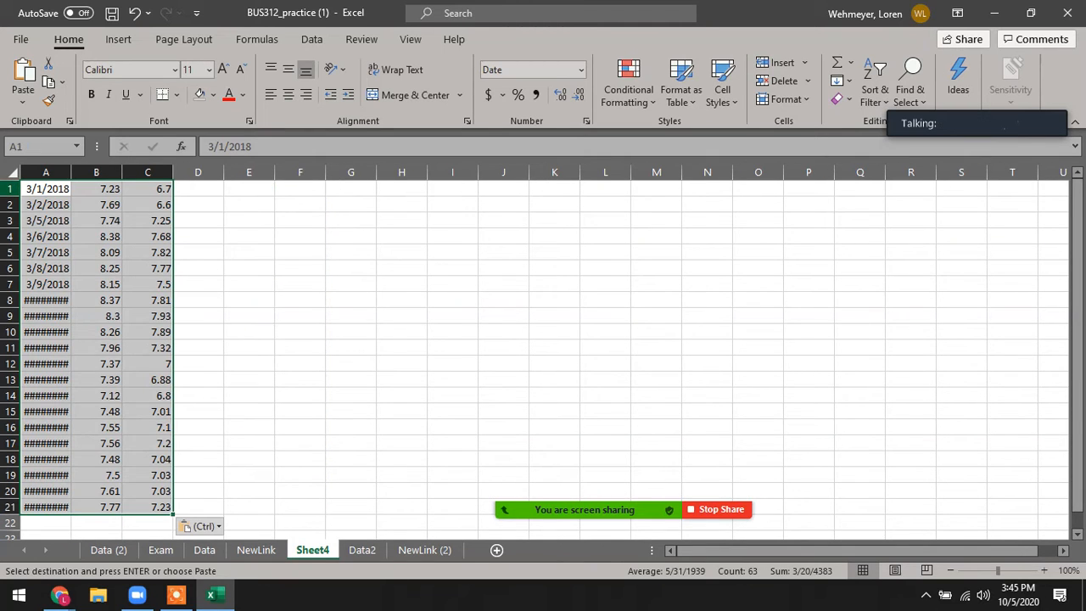
# Insert a row above the pasted data with the headers date, high and low, and autofit column A.
pyautogui.click(10, 187)
pyautogui.rightClick(10, 188)
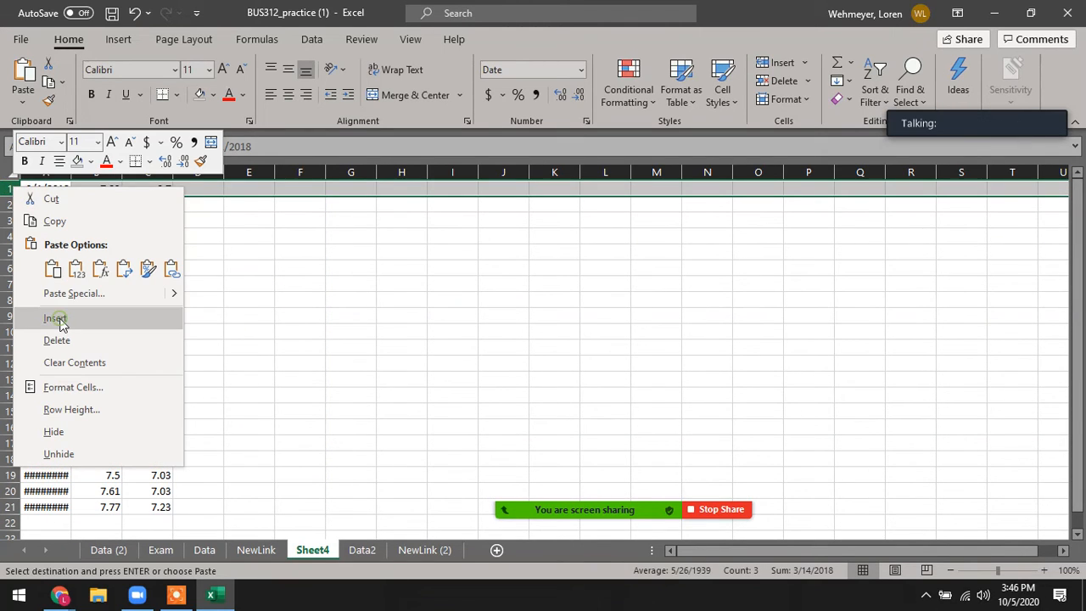
pyautogui.click(56, 314)
pyautogui.click(45, 189)
pyautogui.write('date')
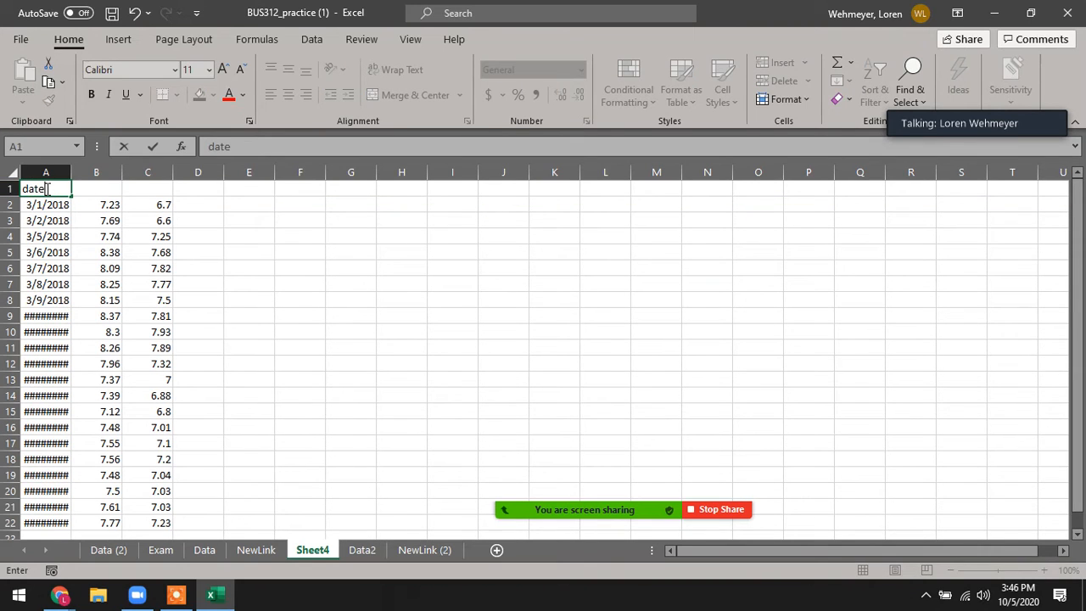
pyautogui.press('Tab')
pyautogui.write('high')
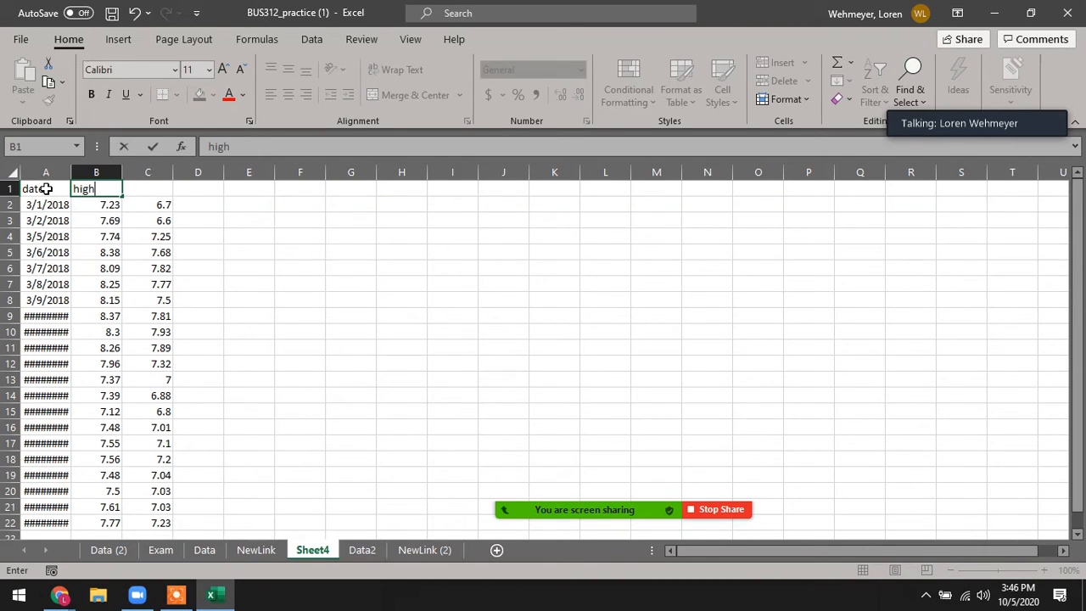
pyautogui.press('Tab')
pyautogui.write('low')
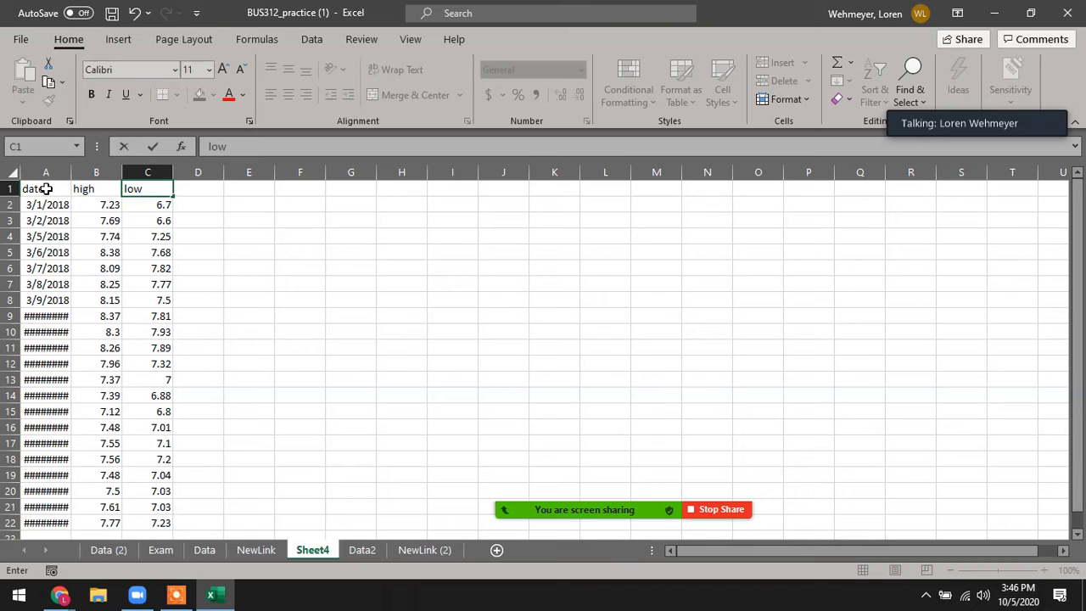
pyautogui.click(215, 282)
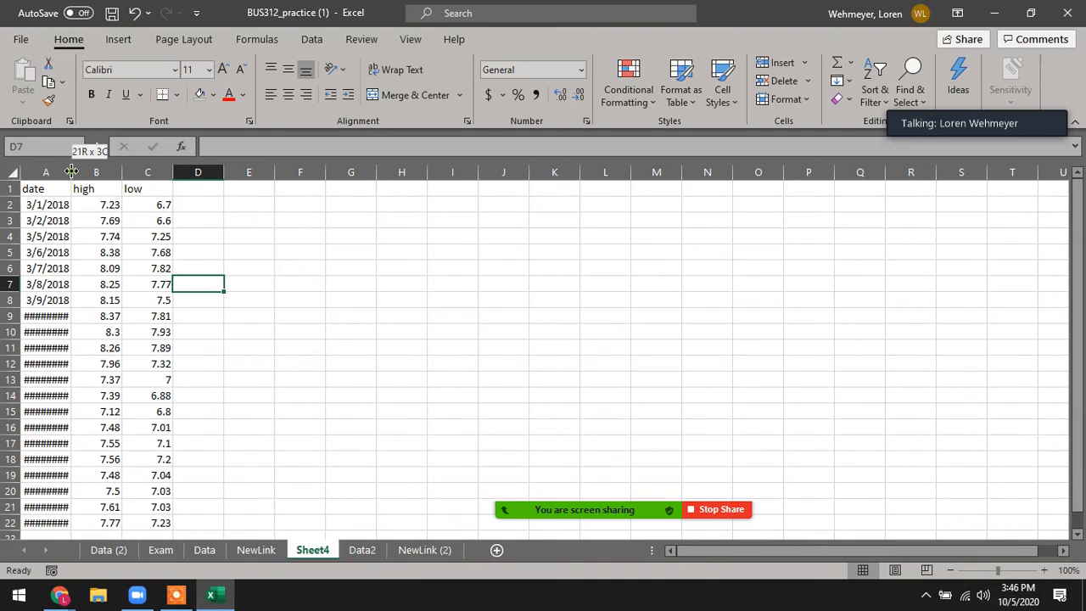
pyautogui.doubleClick(72, 171)
# Insert the recommended line chart for the March 2018 data in A2:C22.
pyautogui.moveTo(47, 210); pyautogui.dragTo(154, 522)
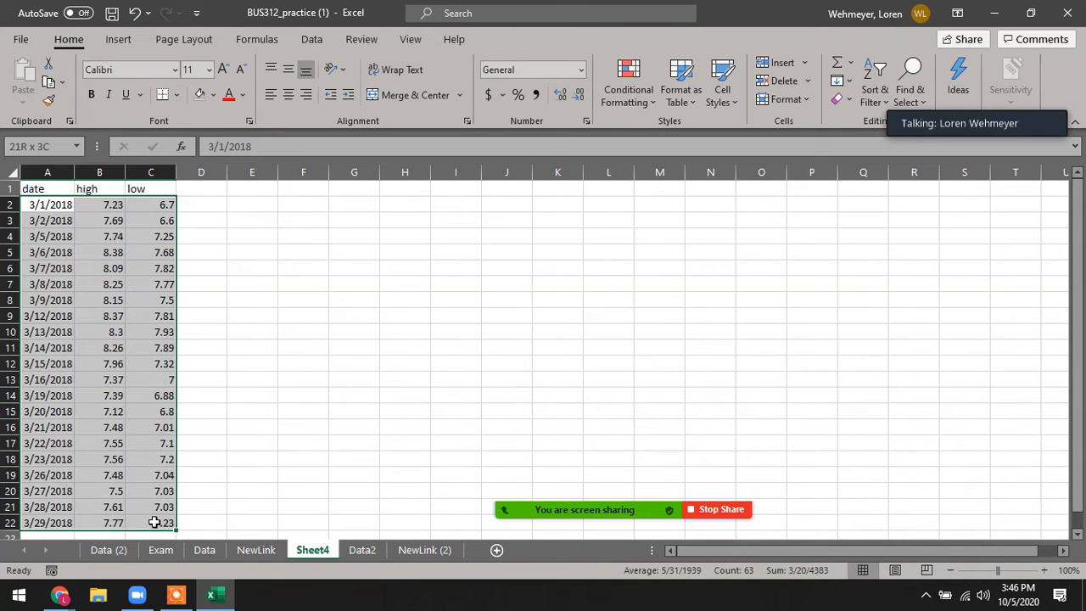
pyautogui.click(119, 40)
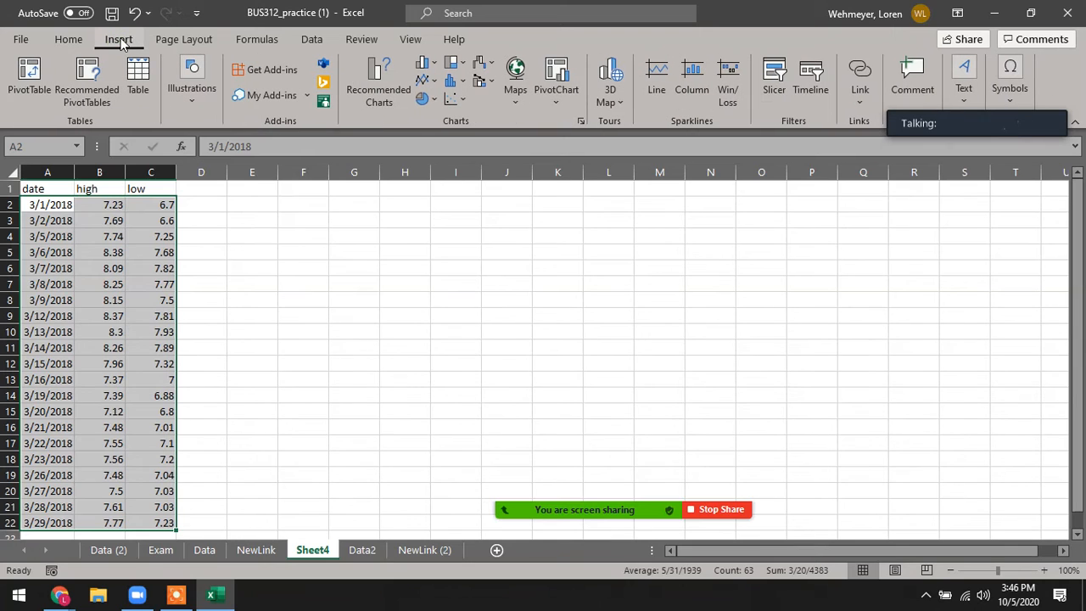
pyautogui.click(378, 78)
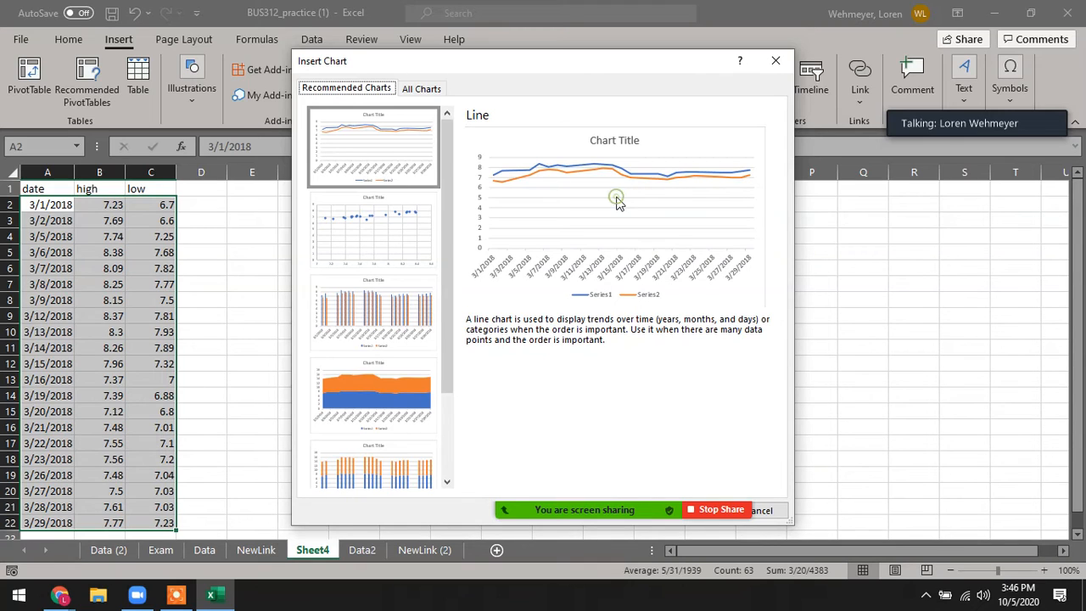
pyautogui.moveTo(637, 530)
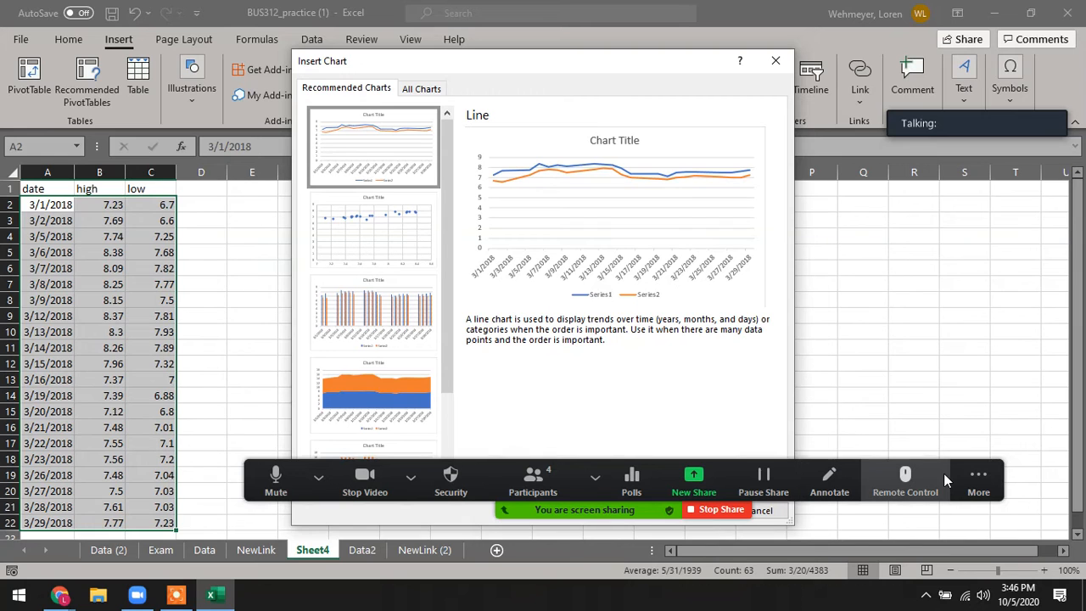
pyautogui.click(969, 475)
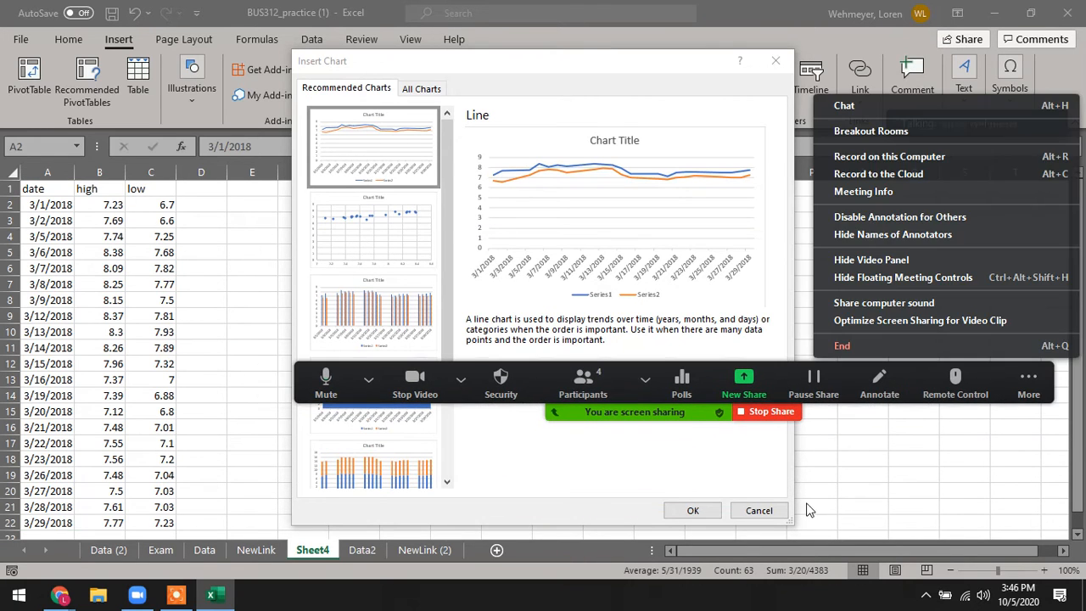
pyautogui.click(698, 510)
pyautogui.click(697, 510)
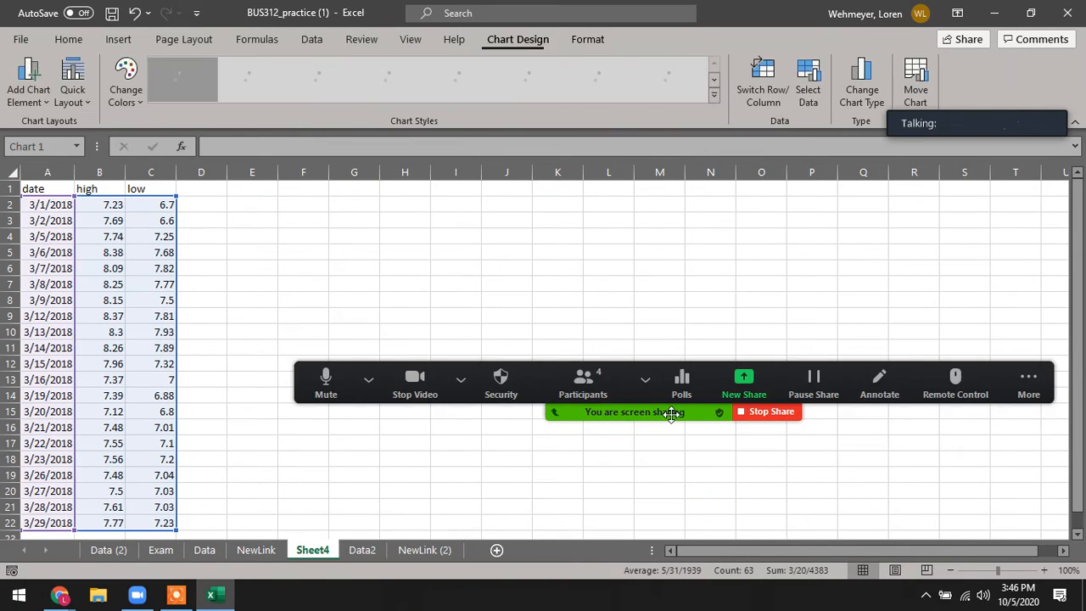
pyautogui.click(1013, 373)
pyautogui.moveTo(1013, 371); pyautogui.dragTo(999, 494)
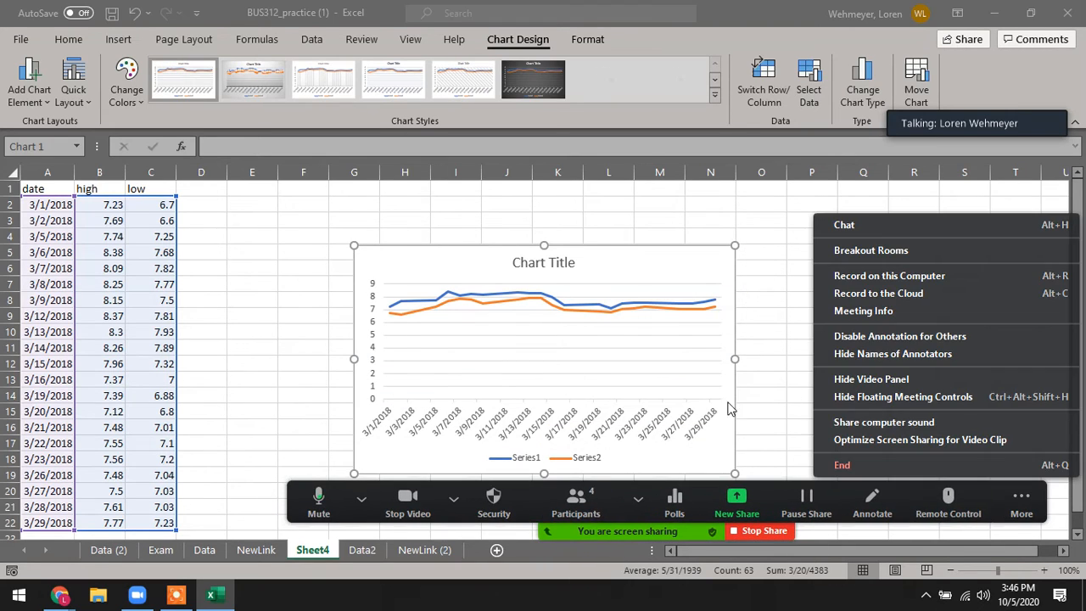
# Add a primary vertical axis title to the chart reading "Share price ($)".
pyautogui.click(371, 307)
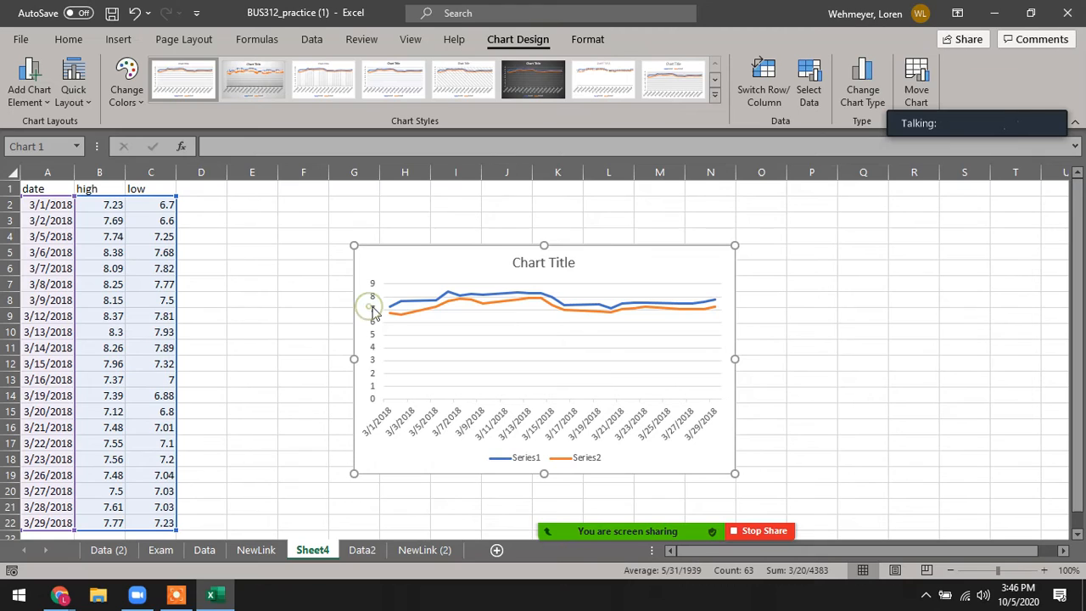
pyautogui.doubleClick(372, 311)
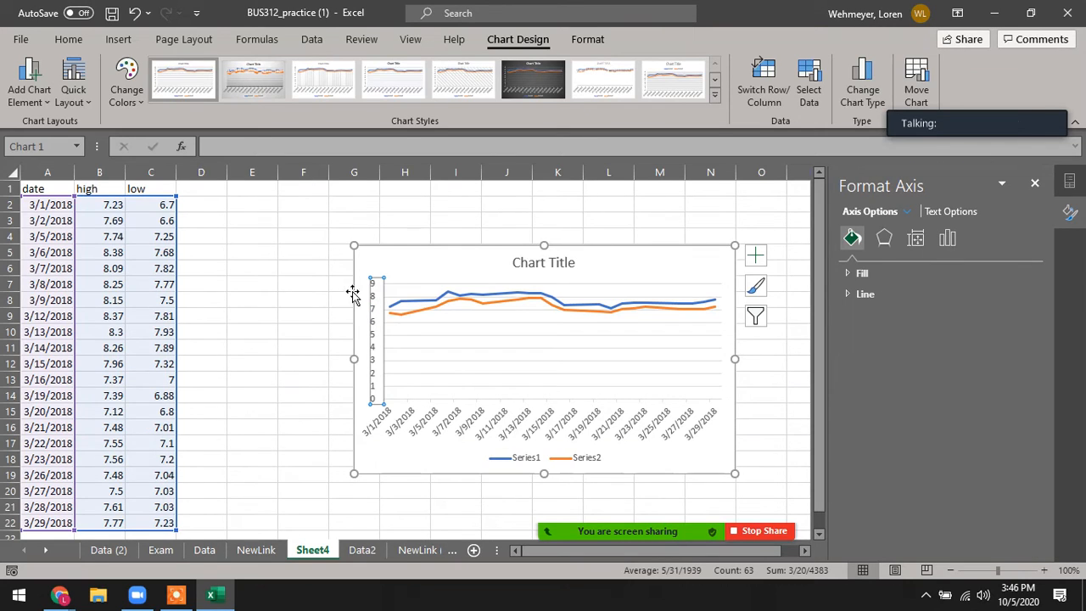
pyautogui.click(38, 95)
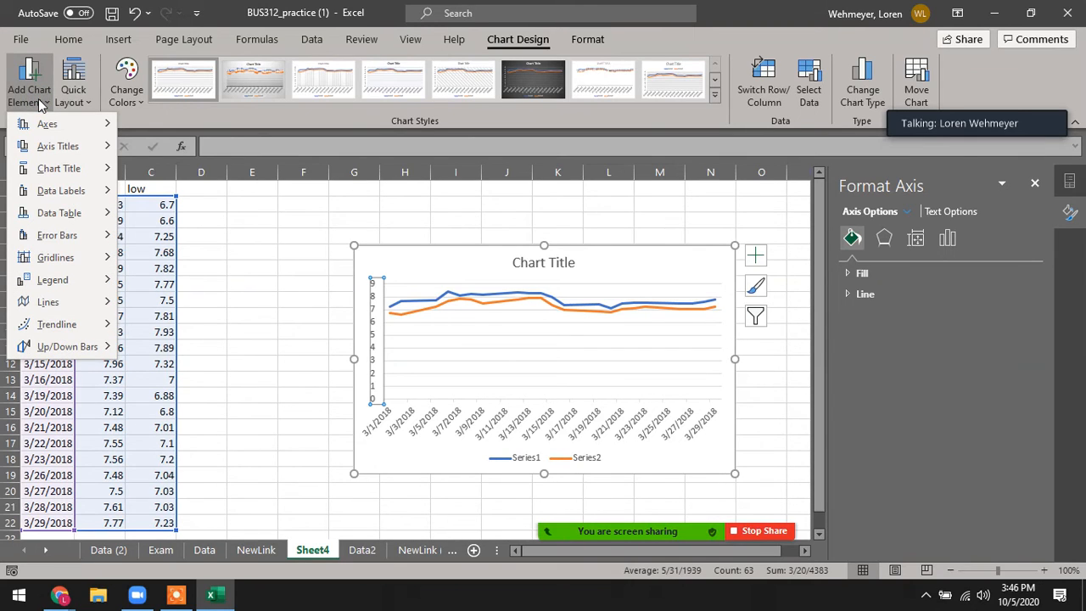
pyautogui.moveTo(67, 148)
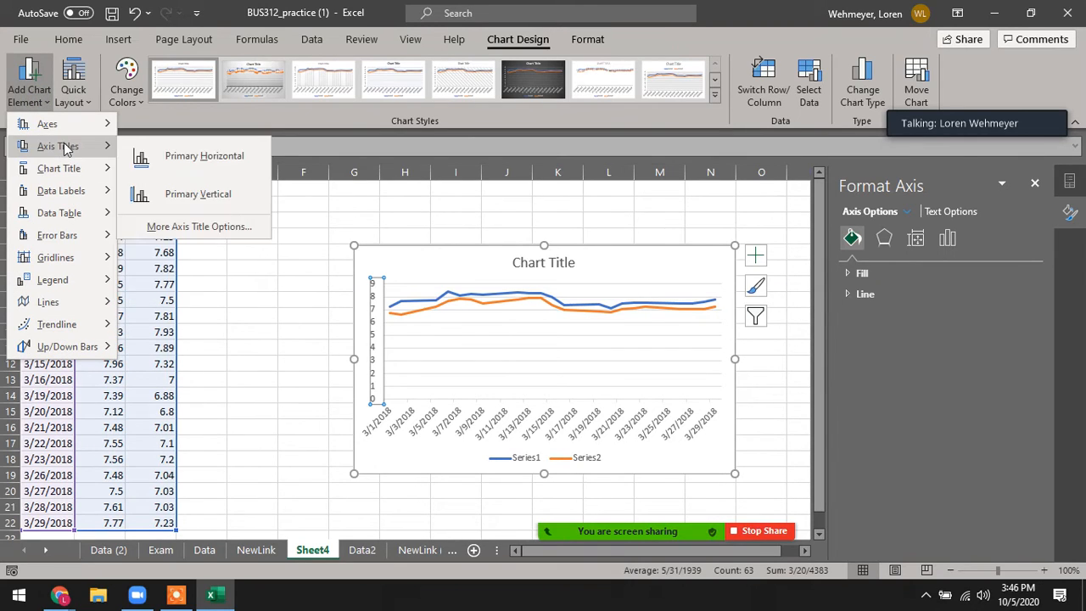
pyautogui.click(207, 195)
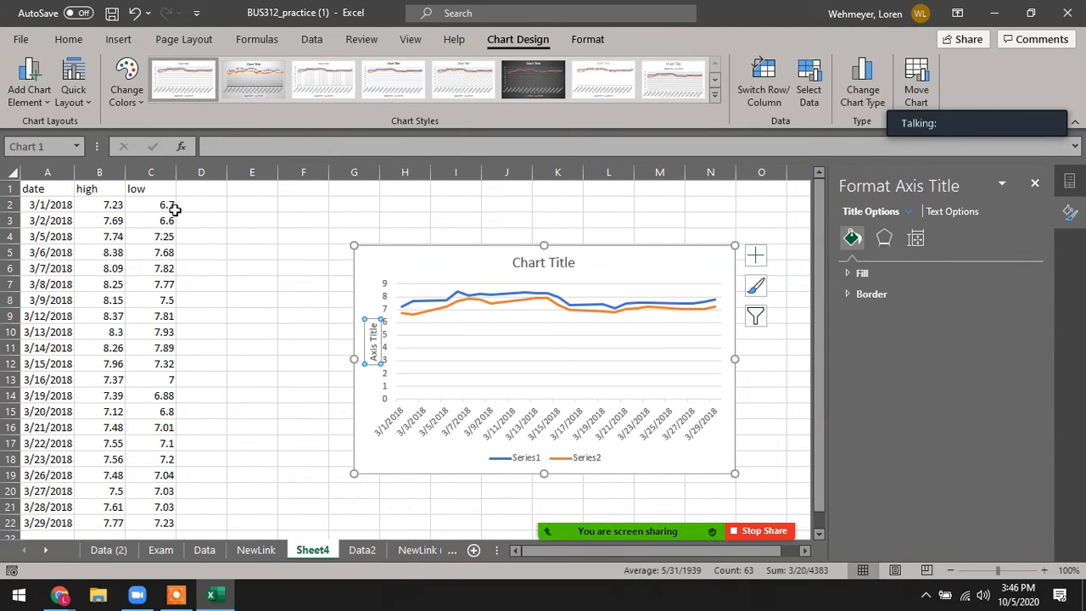
pyautogui.write('Share price')
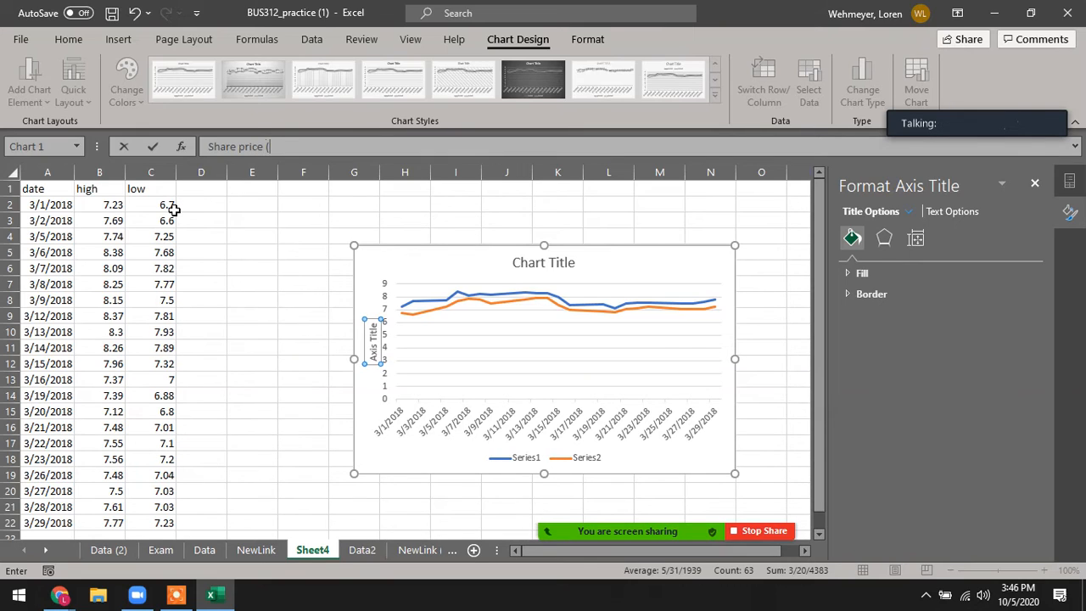
pyautogui.write(' (&')
pyautogui.write('$)')
pyautogui.press('Return')
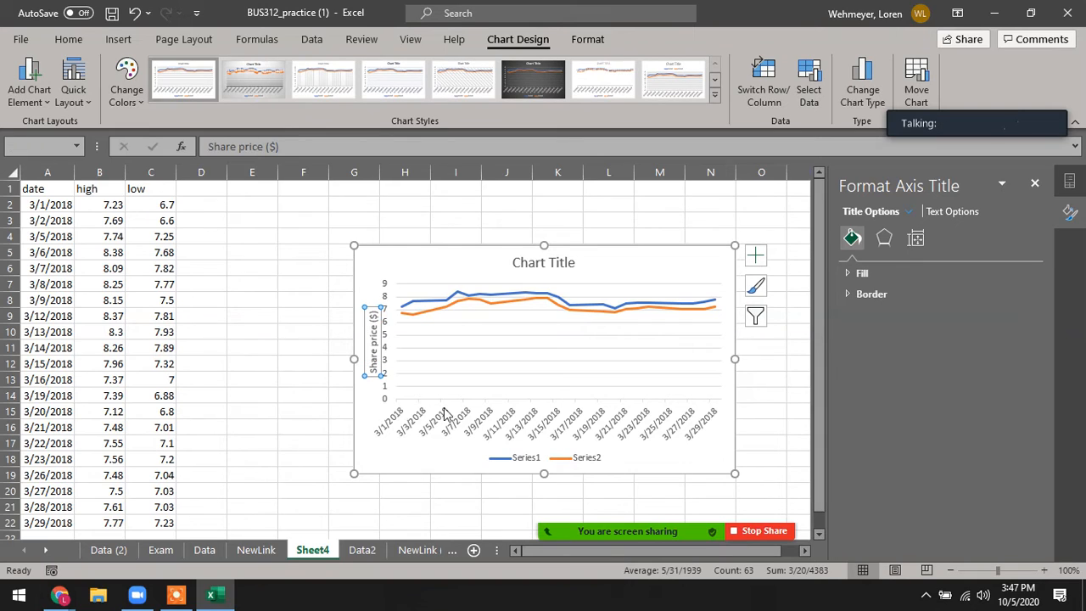
# Move the legend into the lower right part of the plot area and stack its two entries vertically.
pyautogui.click(524, 462)
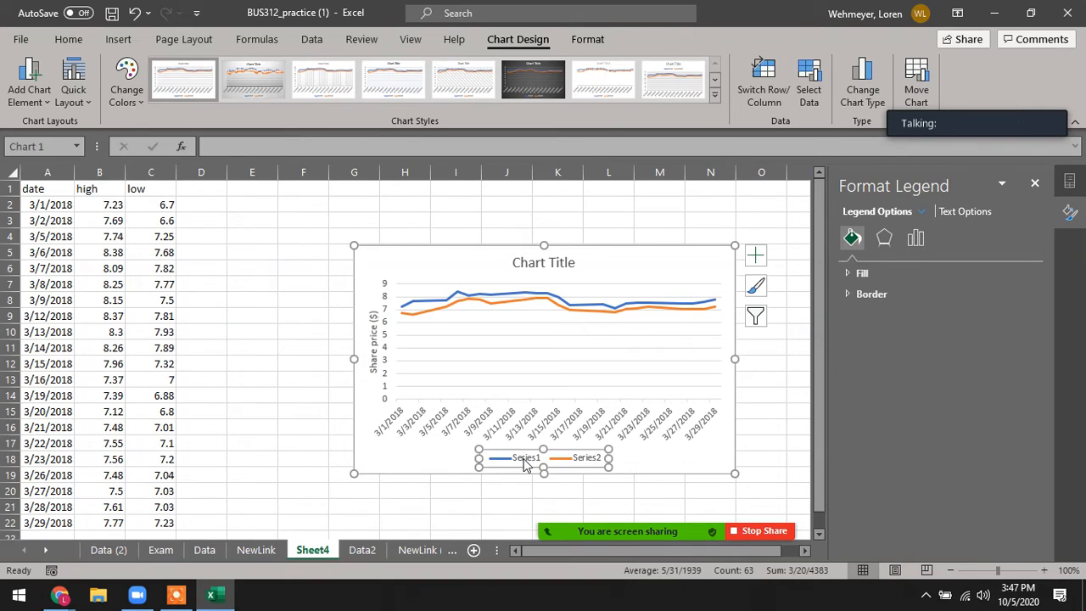
pyautogui.moveTo(560, 413); pyautogui.dragTo(657, 361)
pyautogui.moveTo(635, 368); pyautogui.dragTo(635, 368)
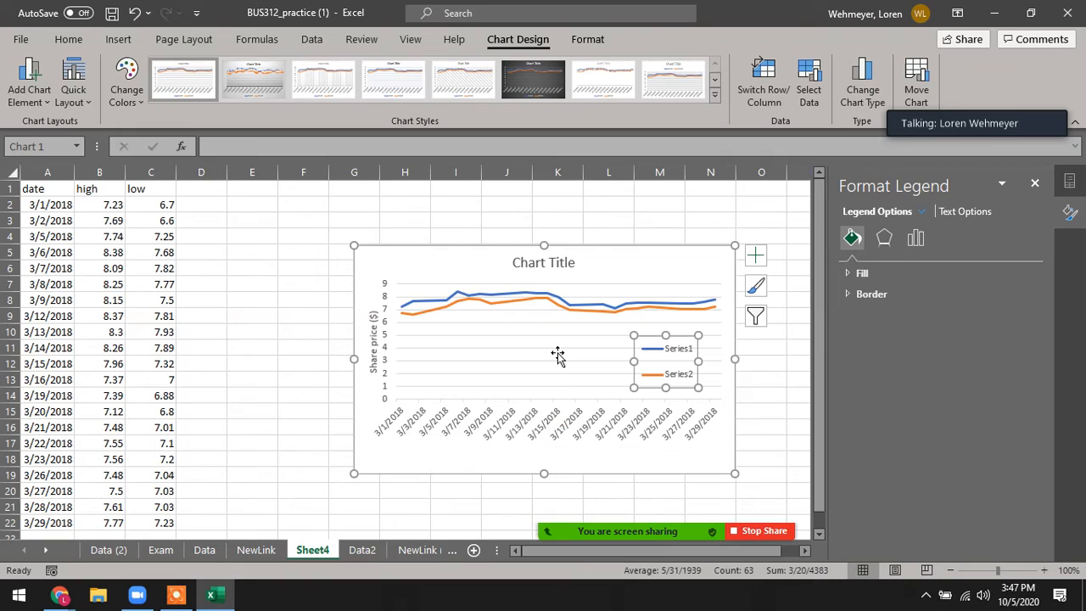
# Set the vertical axis minimum to 6 and move the legend to the empty space below the lines, left of the plot's centre.
pyautogui.click(386, 331)
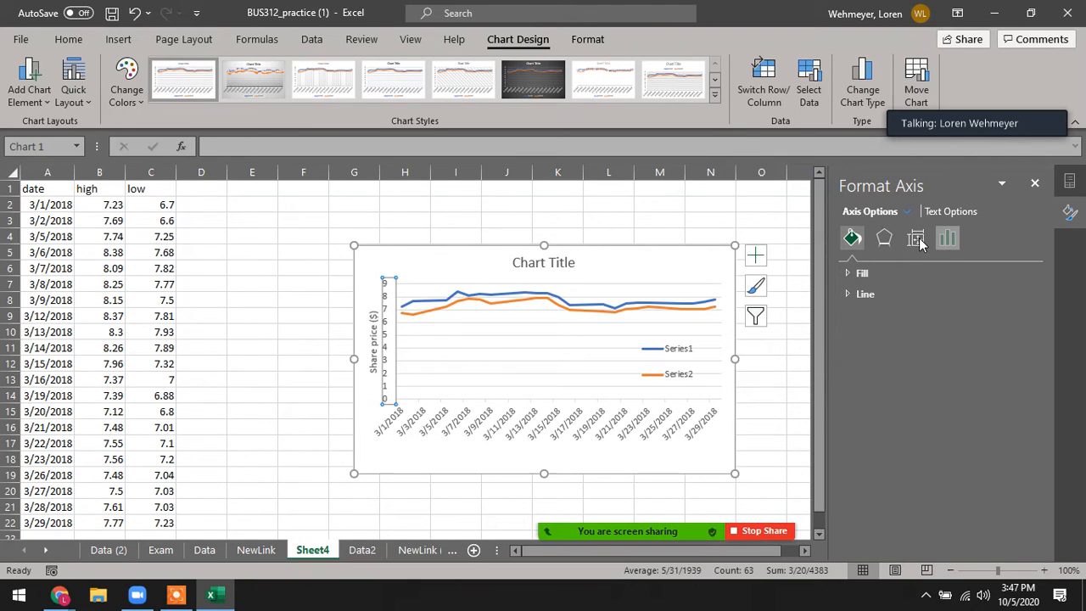
pyautogui.click(916, 240)
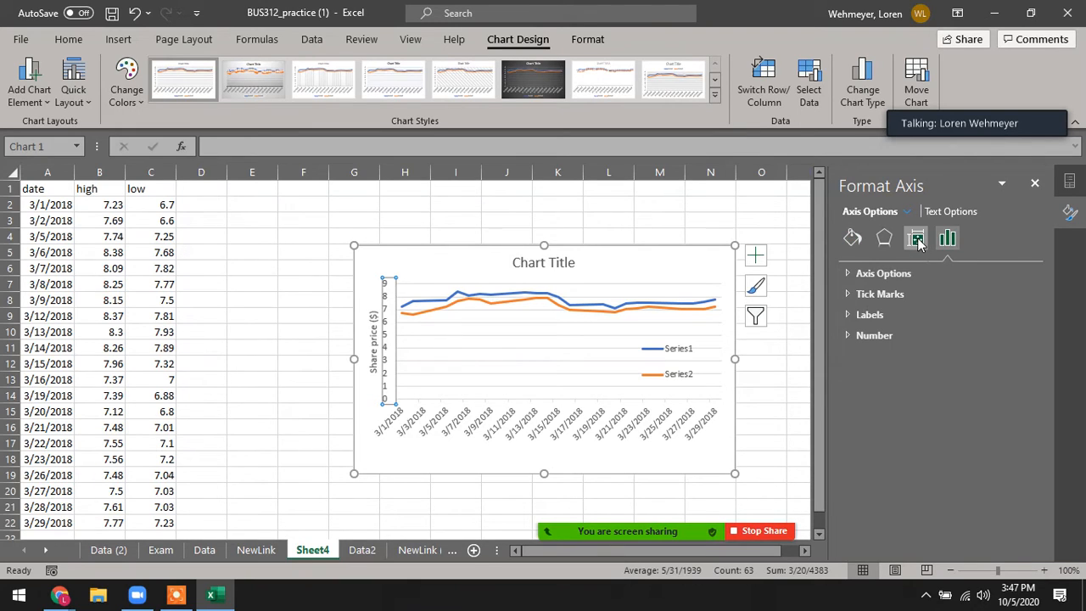
pyautogui.click(849, 273)
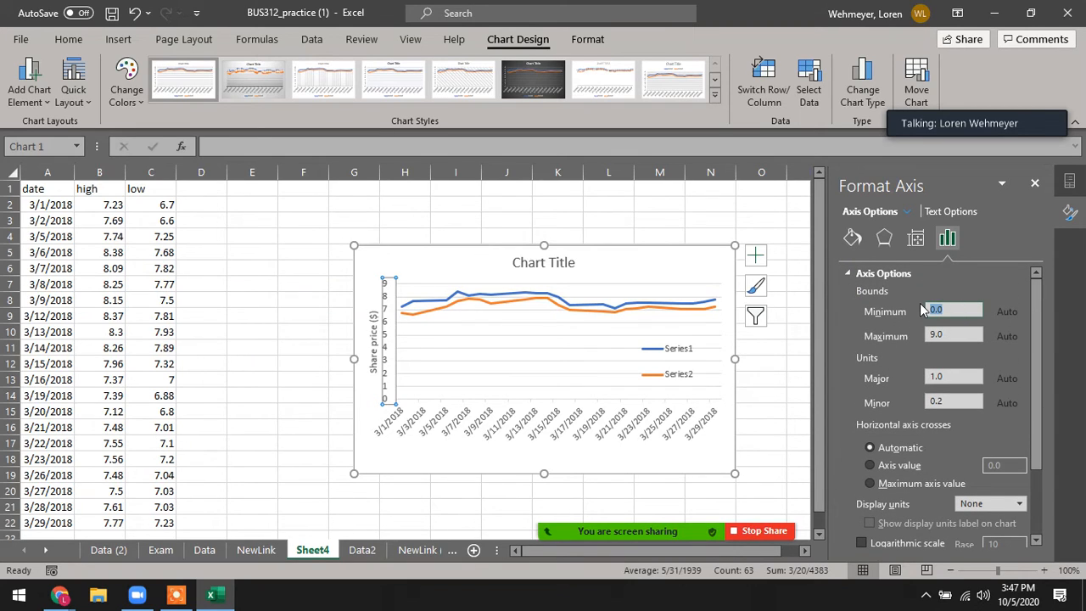
pyautogui.write('6')
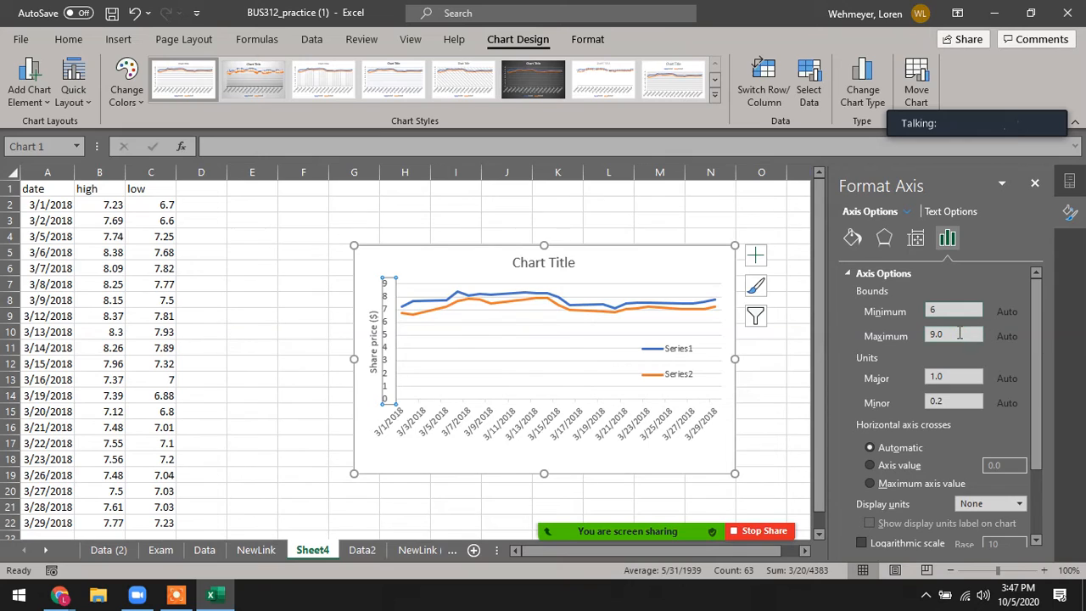
pyautogui.click(954, 334)
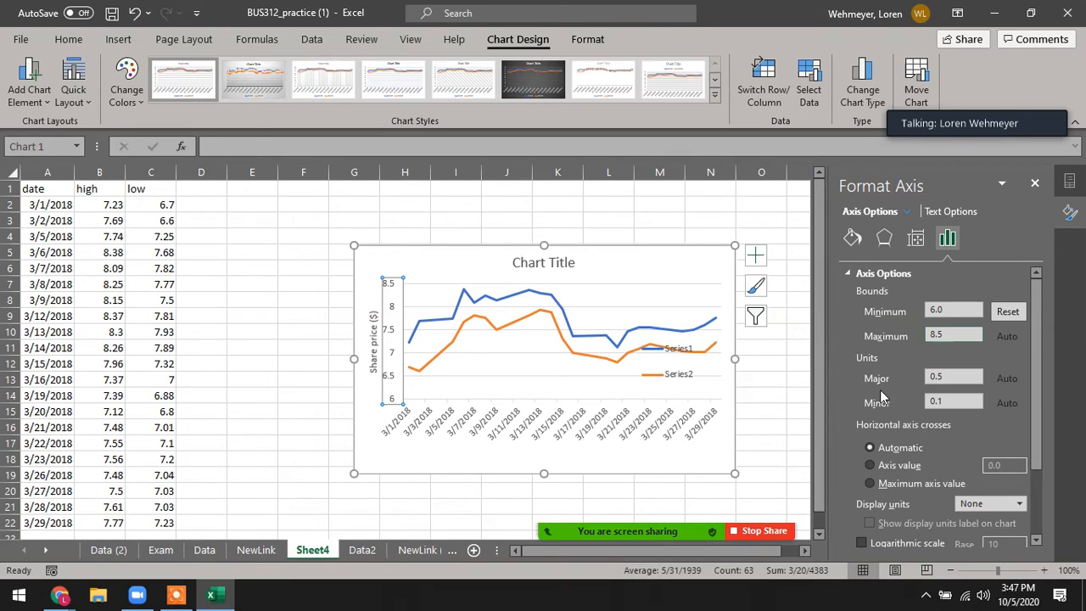
pyautogui.click(661, 378)
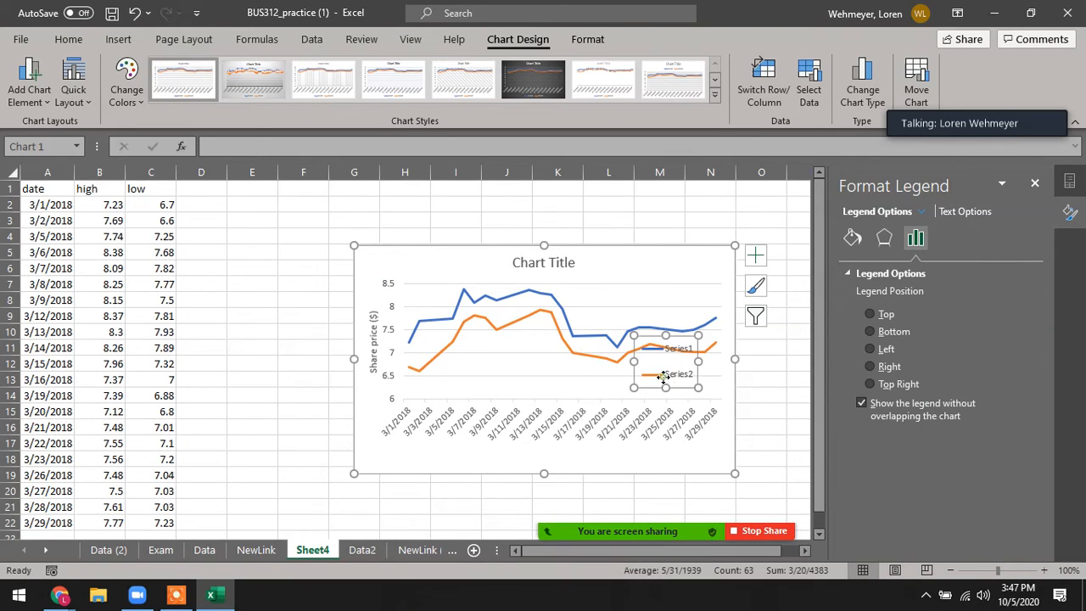
pyautogui.moveTo(660, 378); pyautogui.dragTo(506, 386)
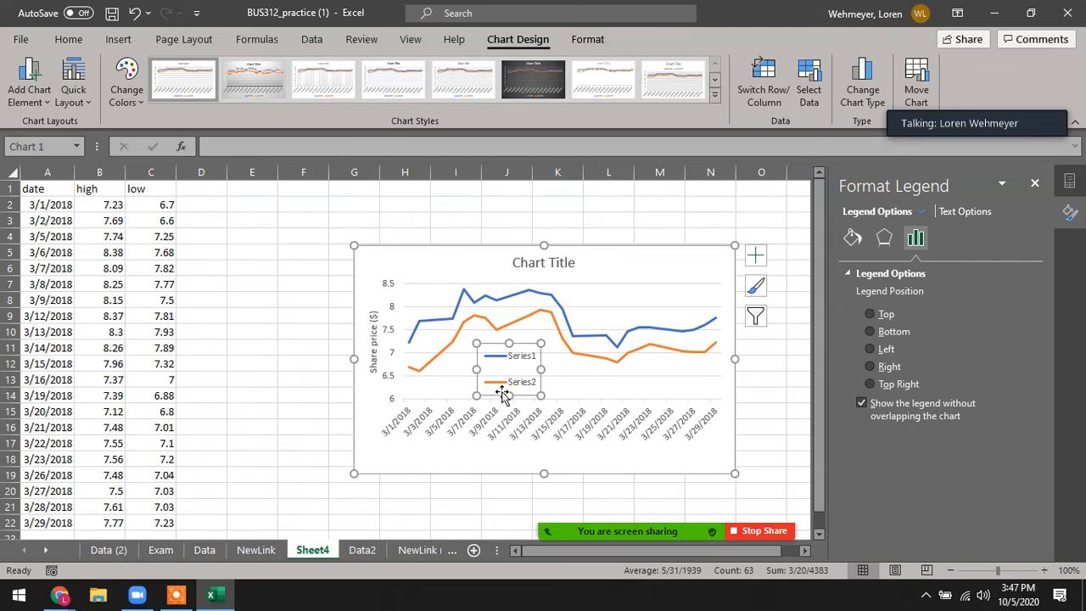
# Recolour the lower line, Series2 with the daily low values, to the standard red.
pyautogui.click(429, 370)
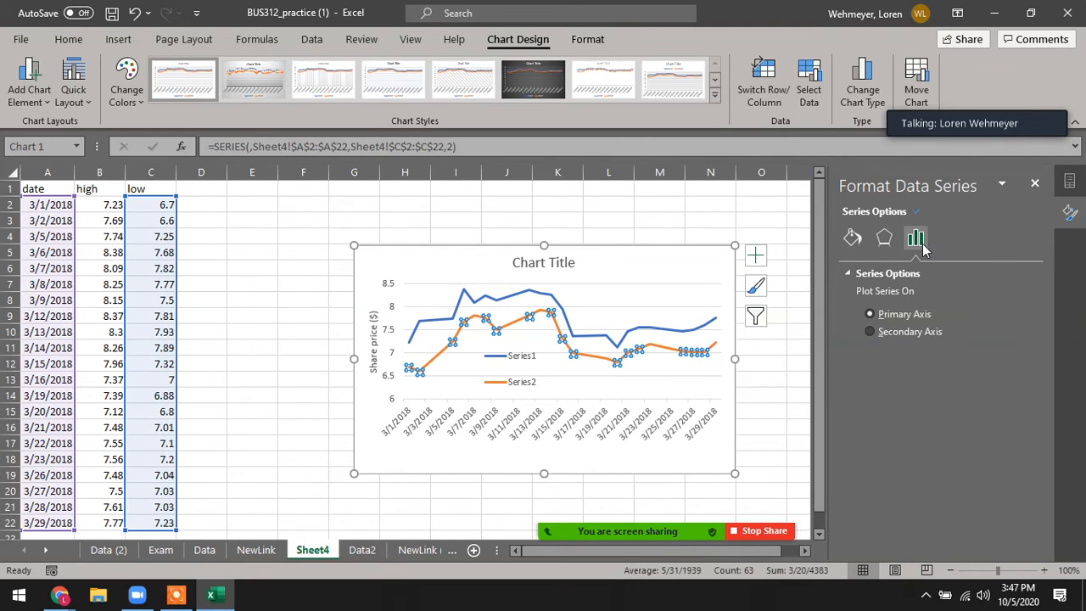
pyautogui.click(853, 238)
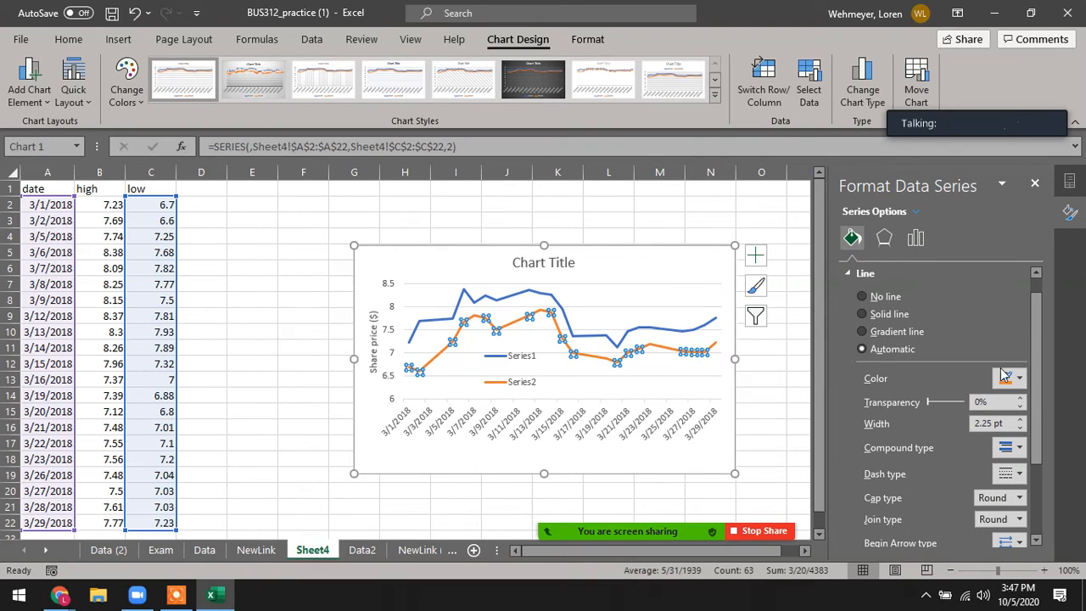
pyautogui.click(1019, 379)
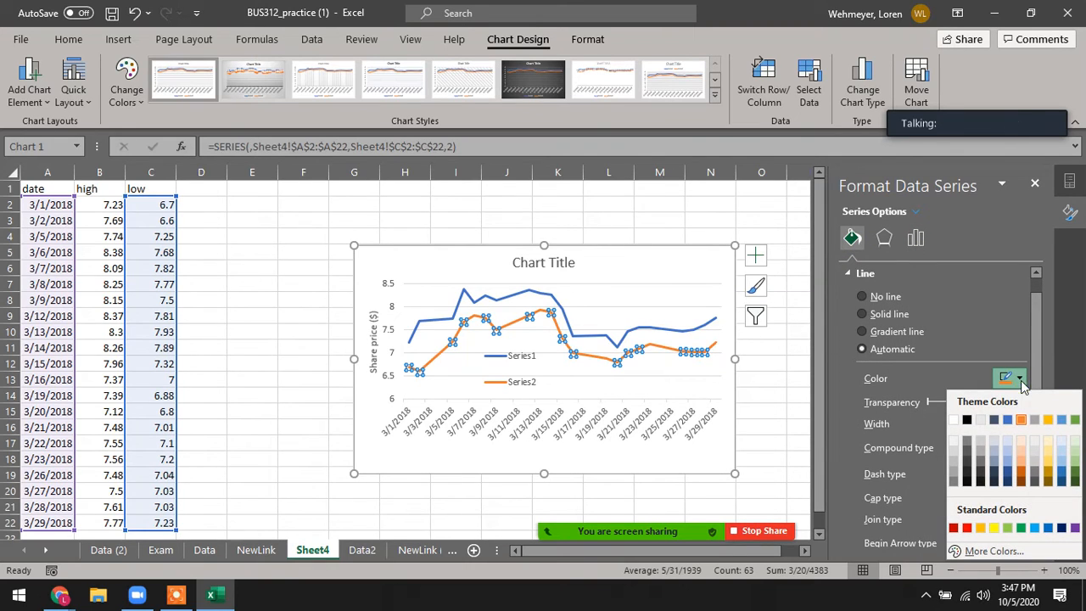
pyautogui.click(967, 527)
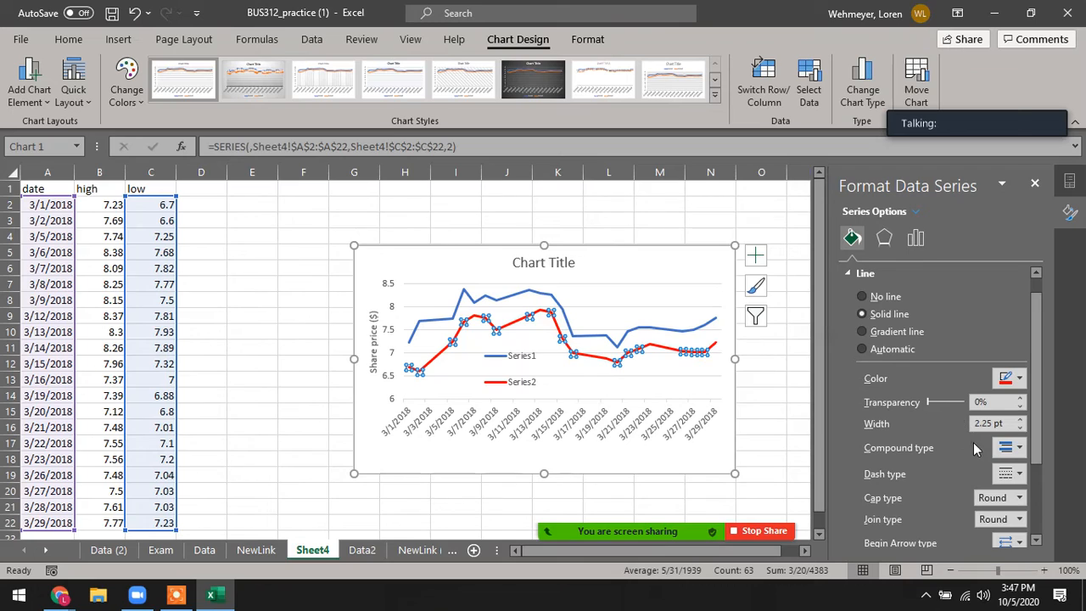
pyautogui.scroll(-3, 956, 396)
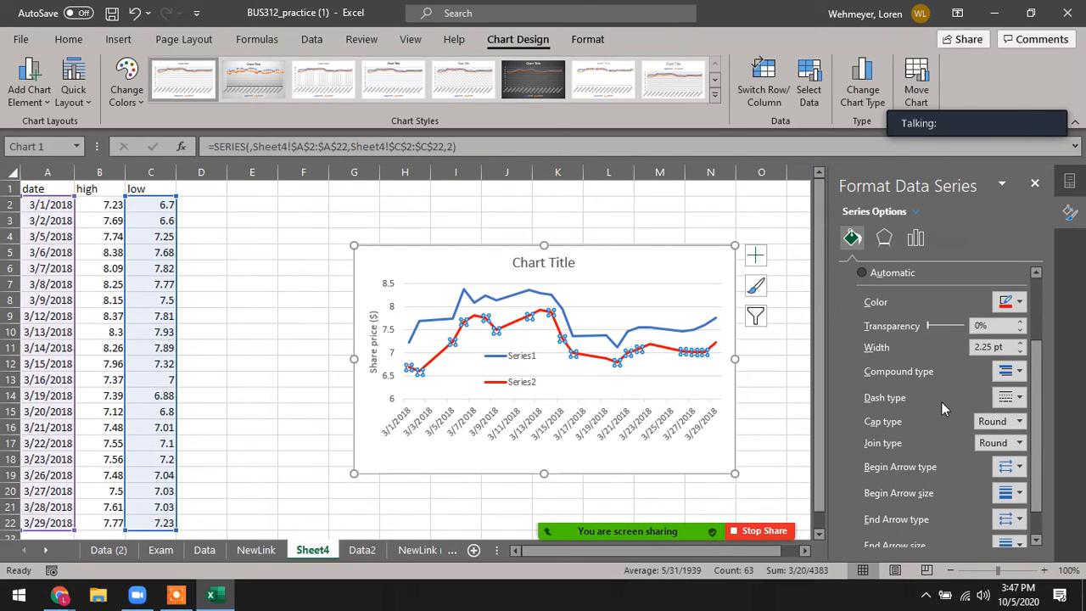
pyautogui.scroll(-1, 941, 402)
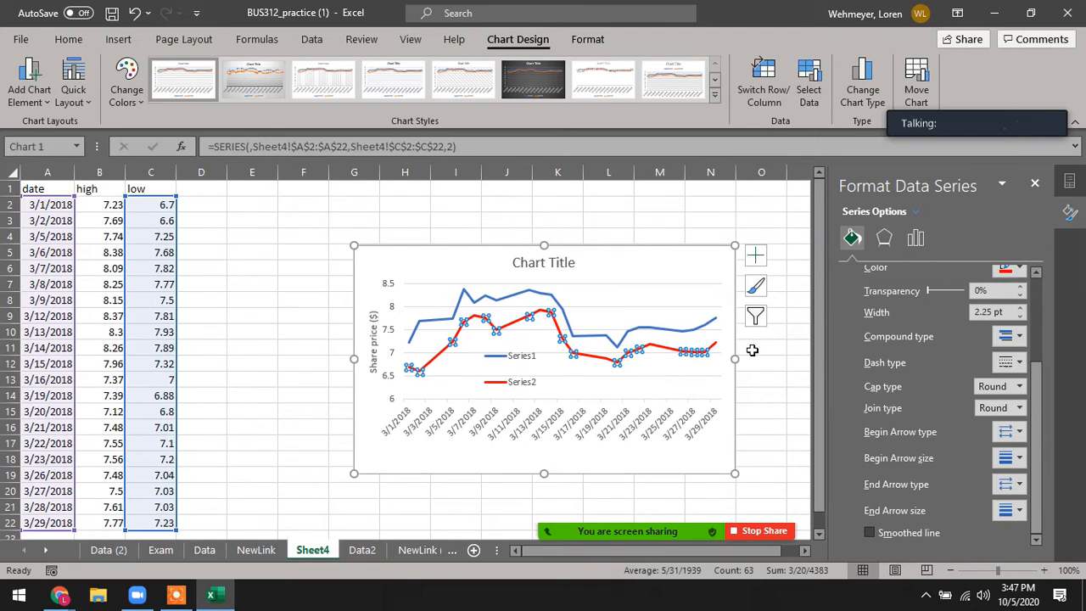
# Recolour the upper line, Series1 with the daily high values, to a darker shade of the theme green.
pyautogui.click(532, 293)
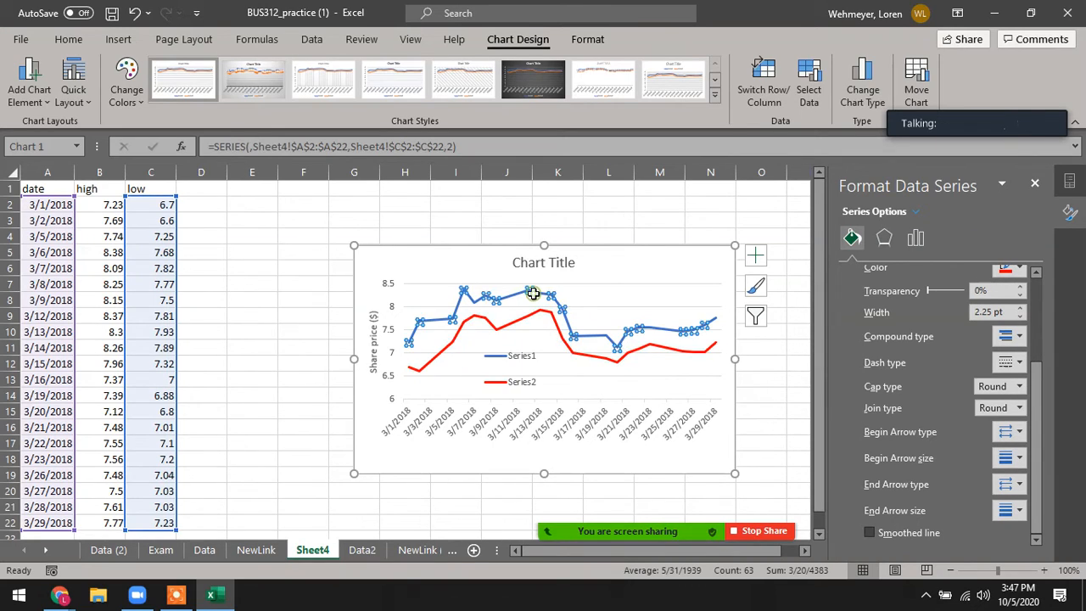
pyautogui.click(1019, 273)
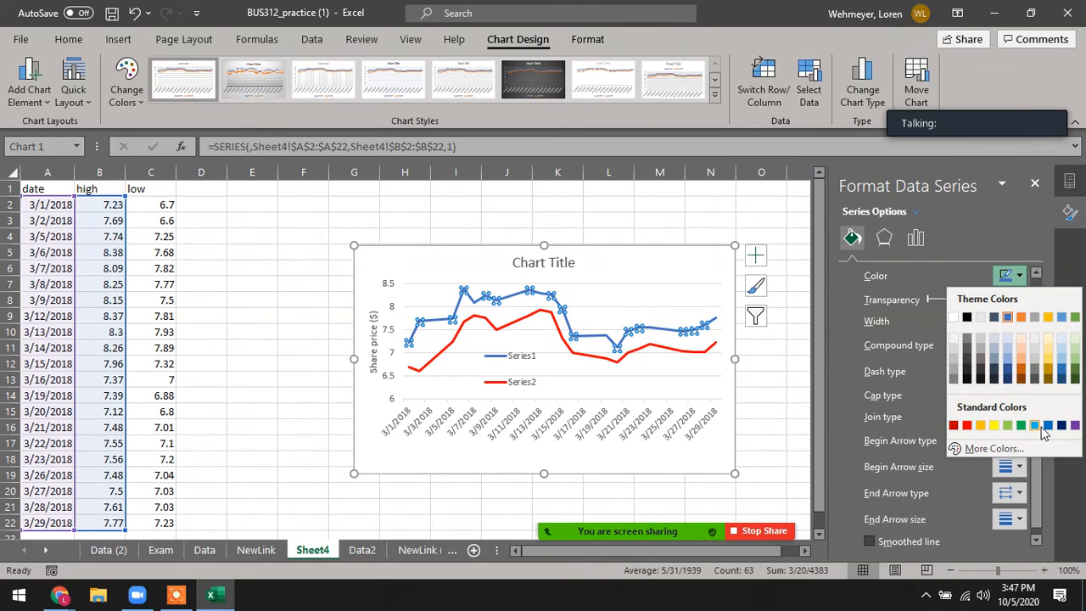
pyautogui.click(1075, 373)
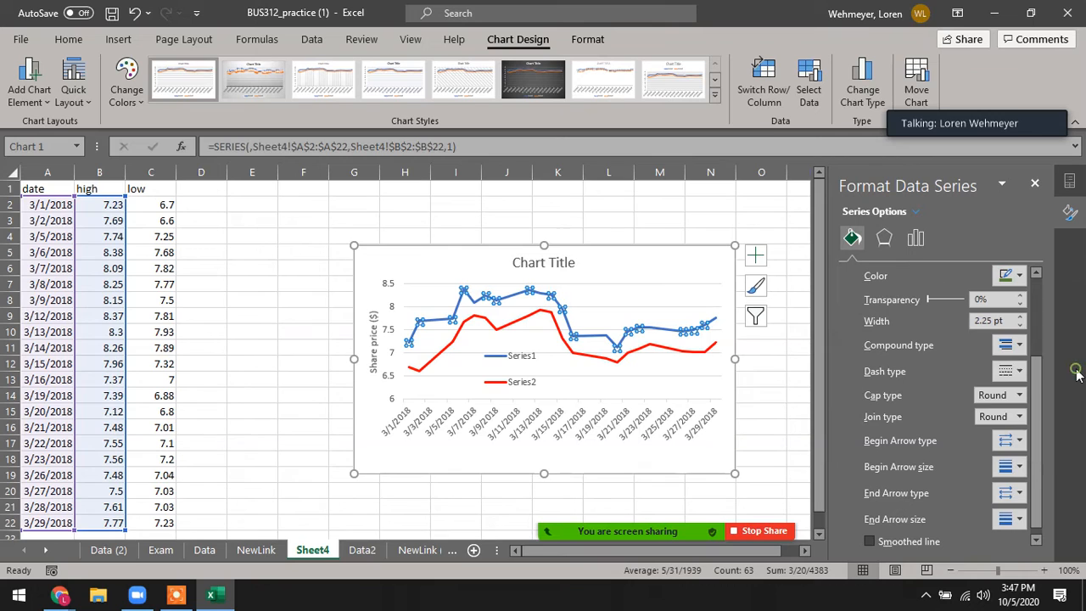
pyautogui.click(293, 282)
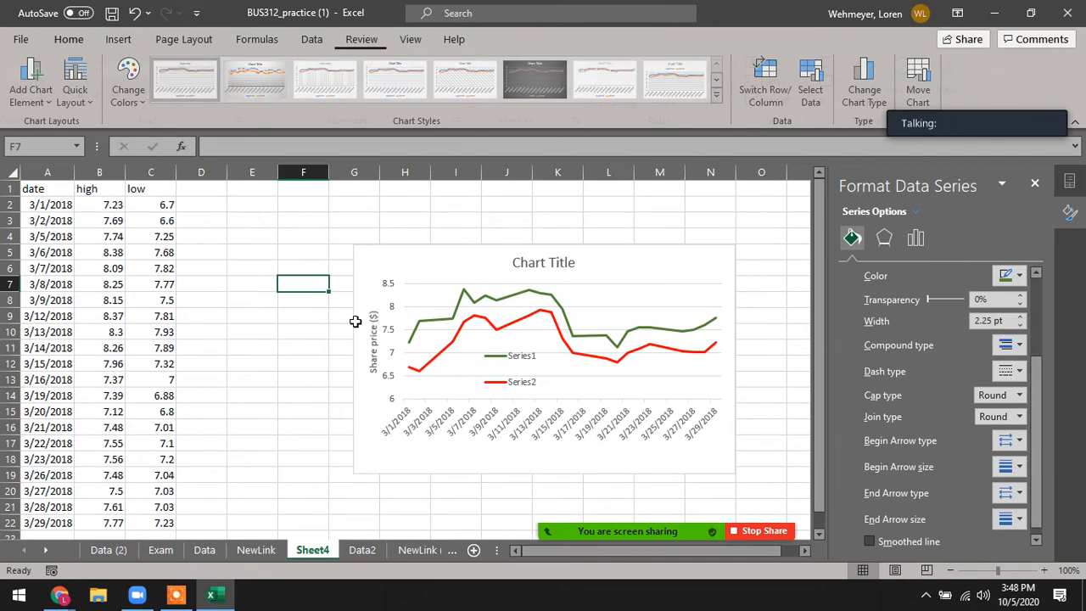
# Edit the chart's source data so that Series1 takes its name from the "high" header in cell B1.
pyautogui.click(551, 376)
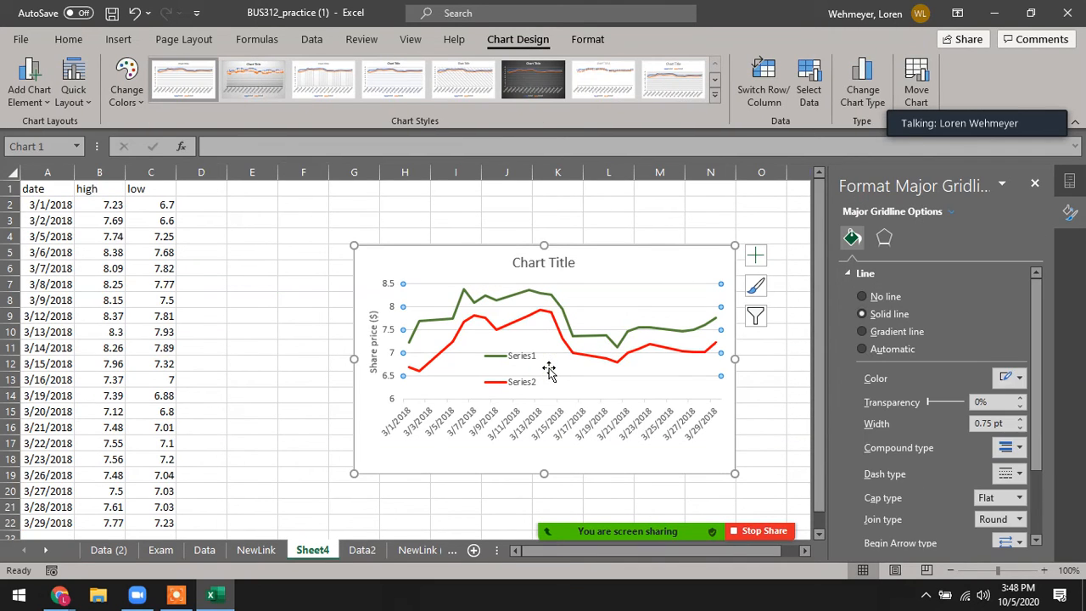
pyautogui.click(517, 366)
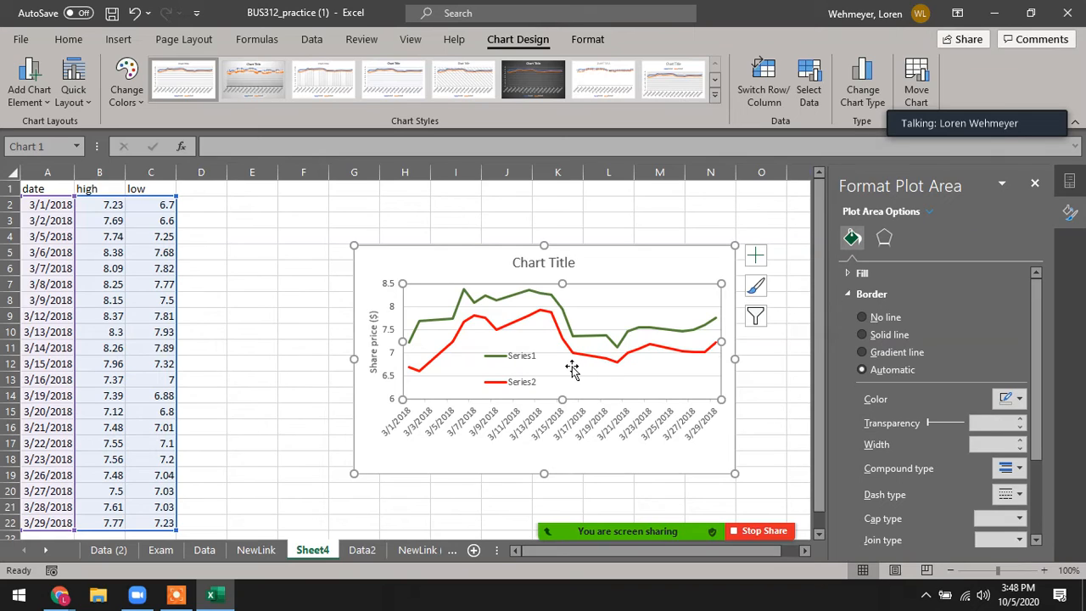
pyautogui.rightClick(556, 368)
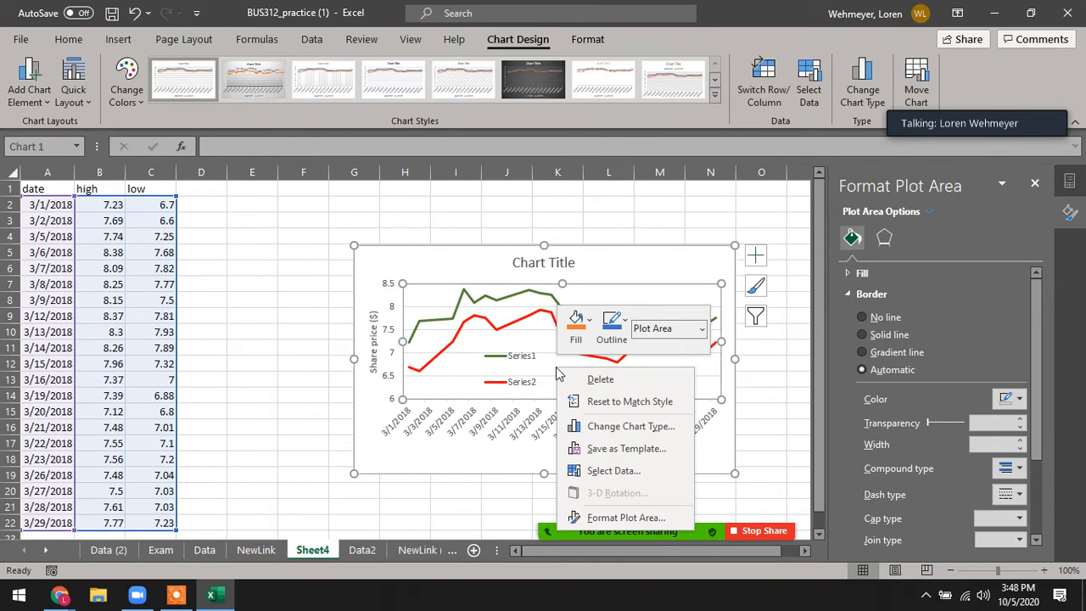
pyautogui.click(615, 470)
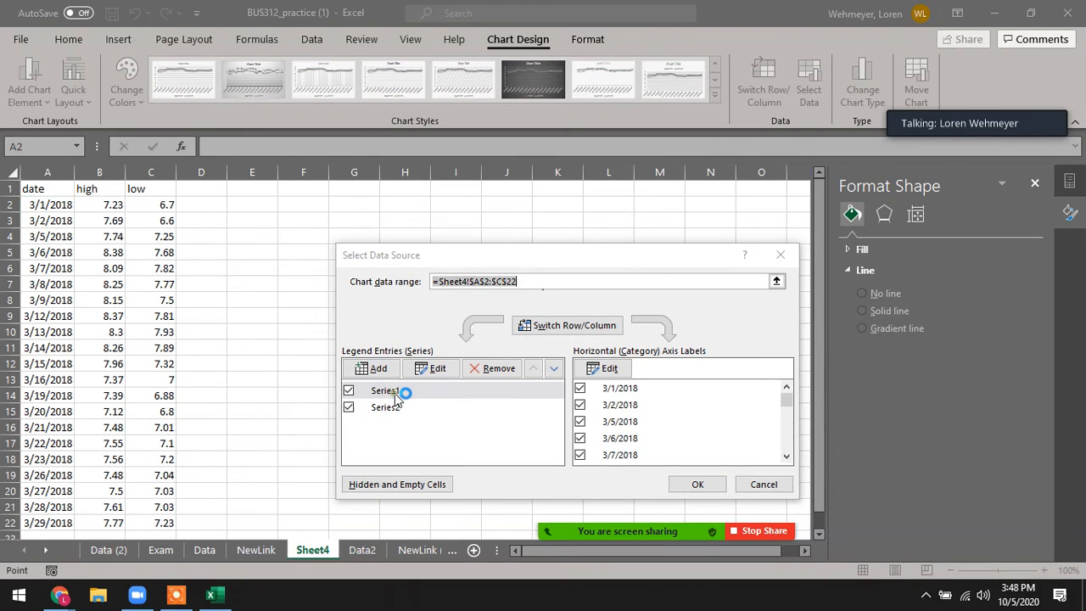
pyautogui.click(432, 368)
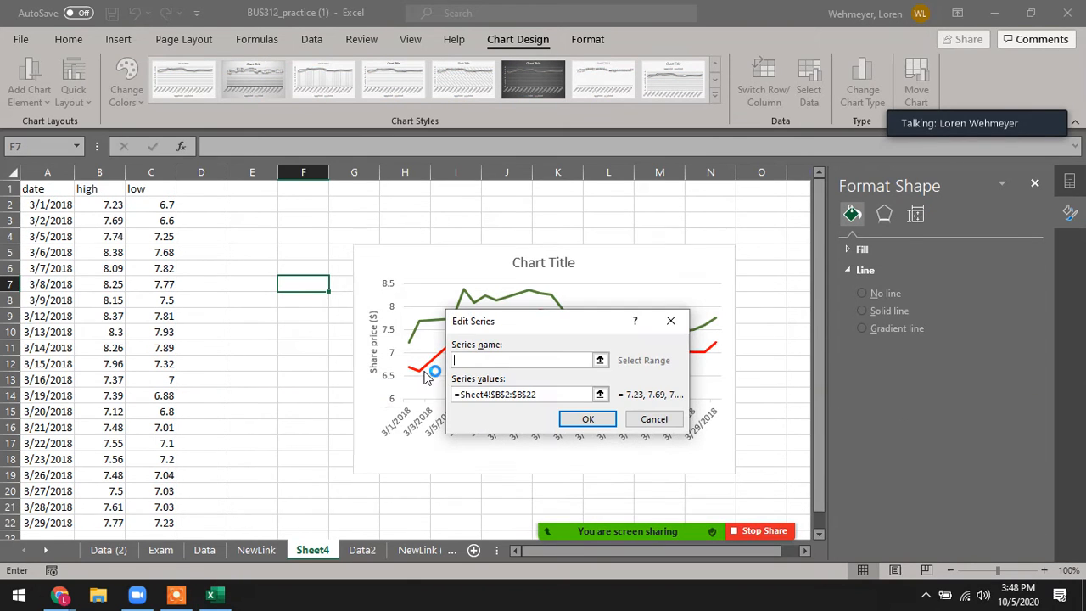
pyautogui.click(600, 361)
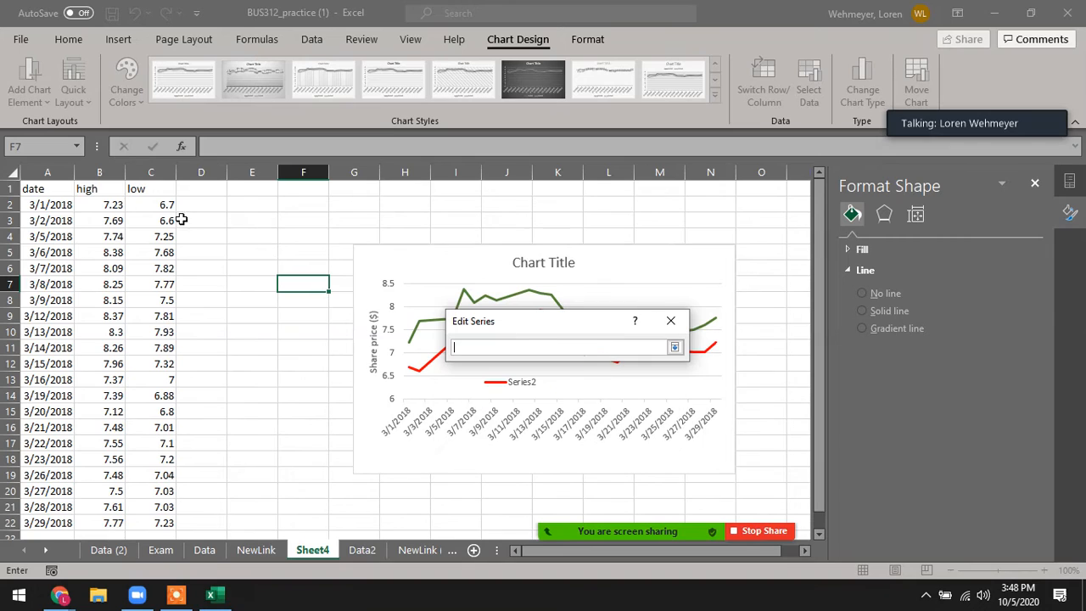
pyautogui.click(102, 195)
pyautogui.press('Return')
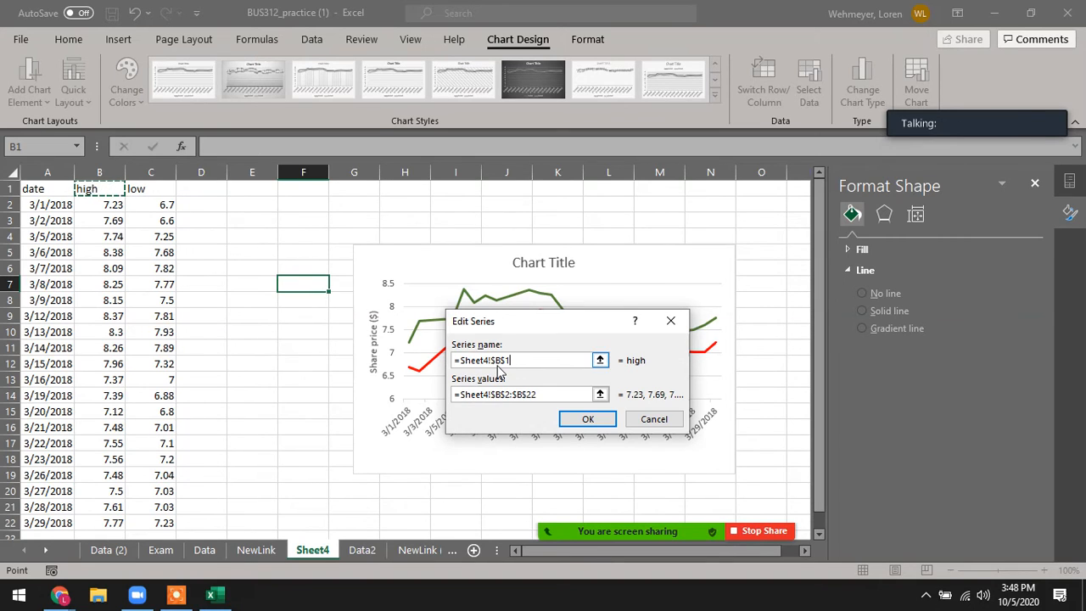
pyautogui.click(588, 417)
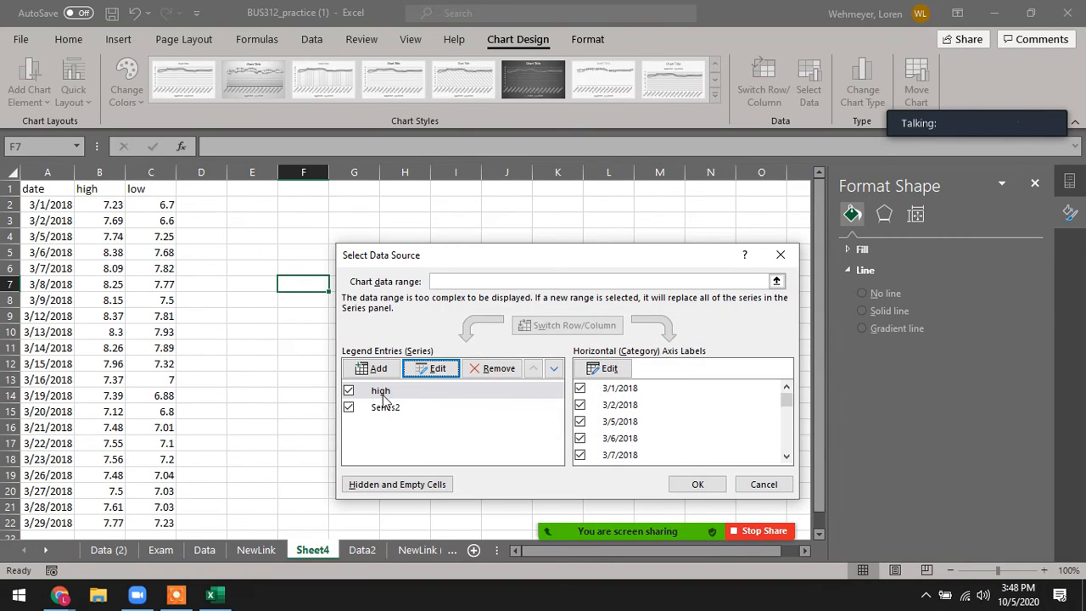
# Name Series2 from the "low" header in cell C1 and apply the data source changes.
pyautogui.click(390, 408)
pyautogui.click(432, 368)
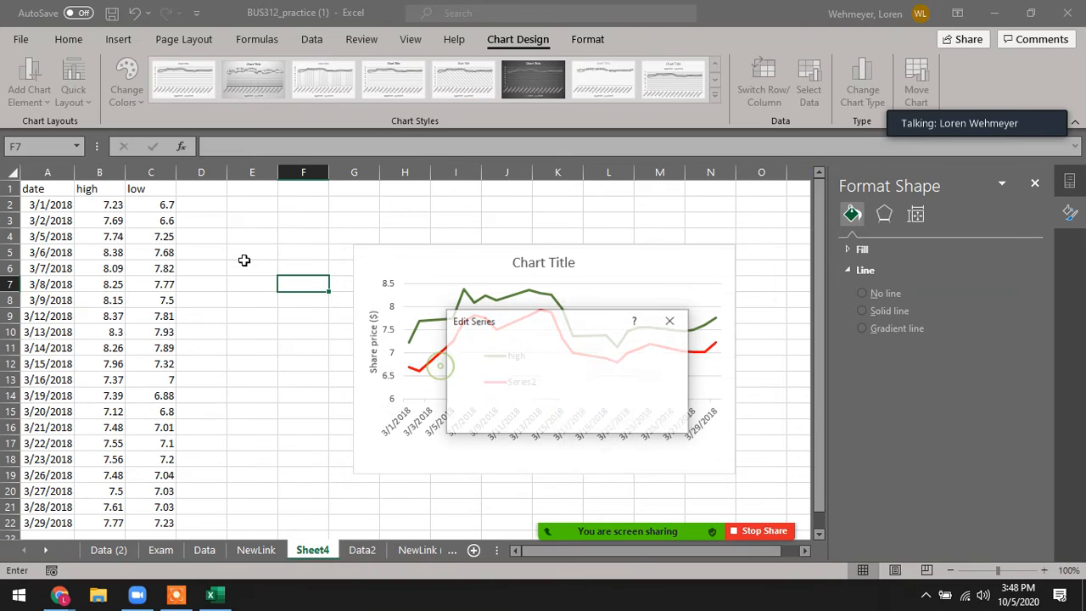
pyautogui.click(155, 194)
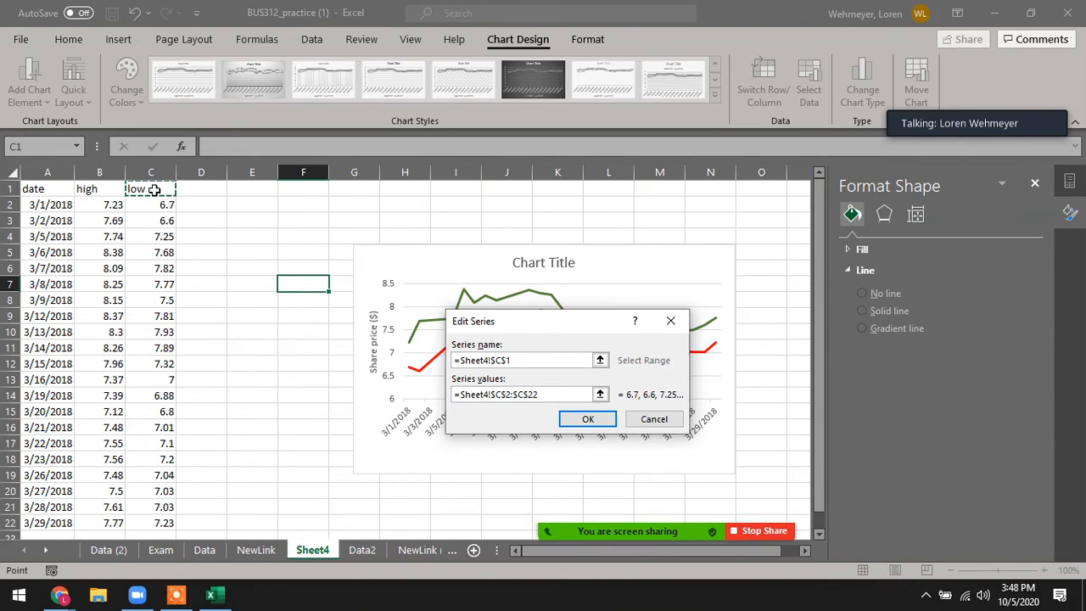
pyautogui.click(587, 418)
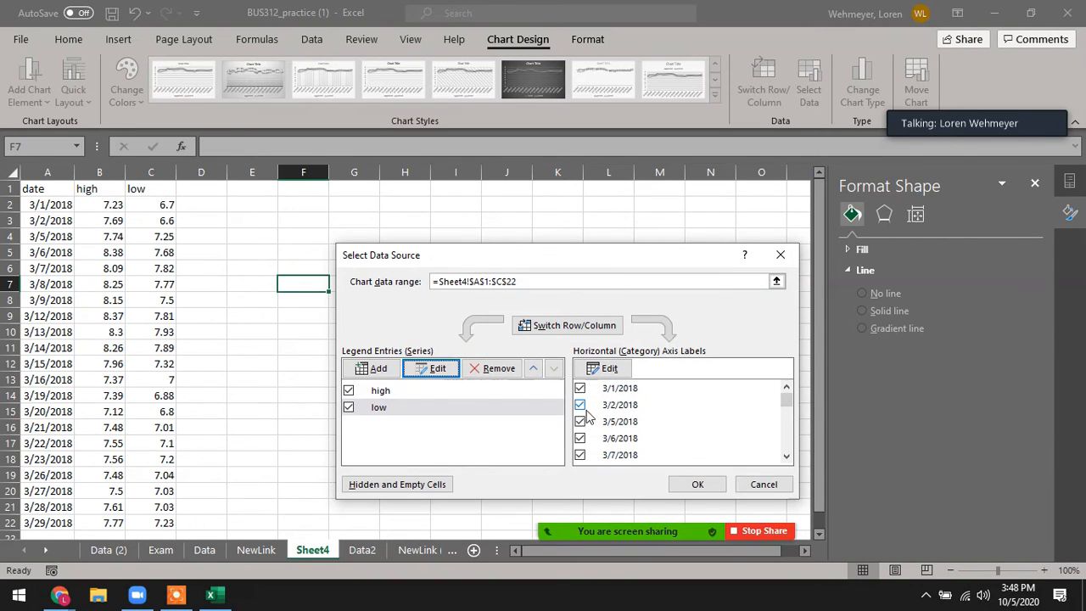
pyautogui.click(696, 484)
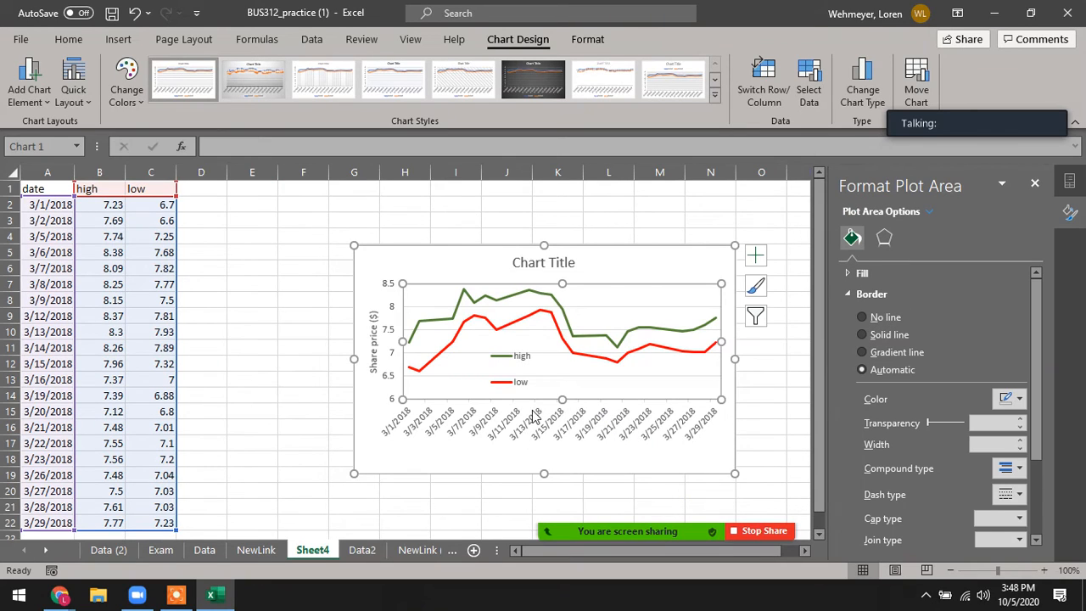
# Make the legend more compact and move it to the empty area above the lines at the plot's upper right.
pyautogui.click(494, 357)
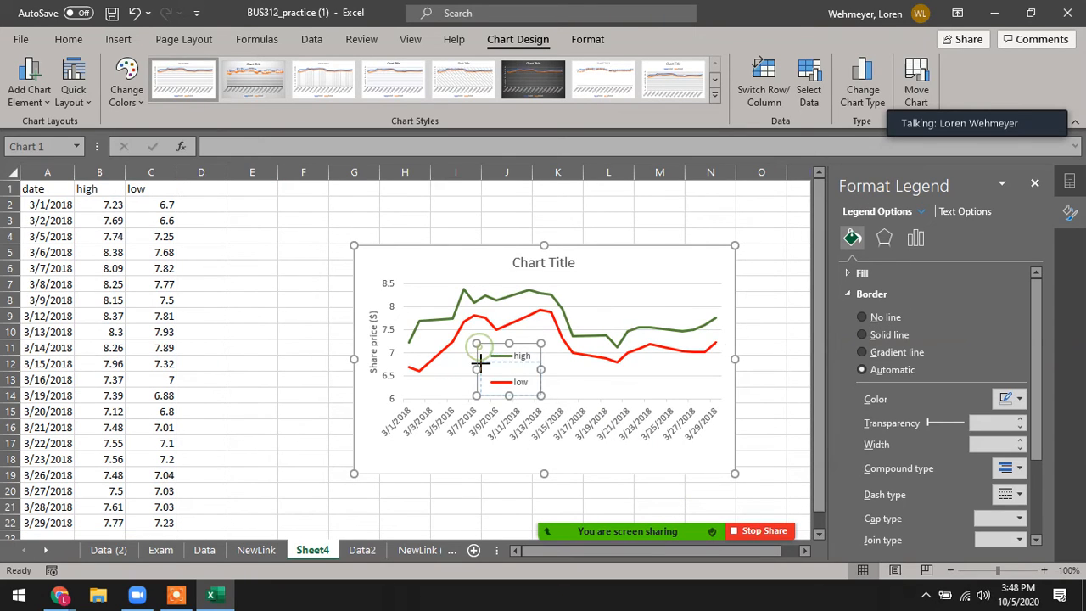
pyautogui.moveTo(477, 345); pyautogui.dragTo(672, 289)
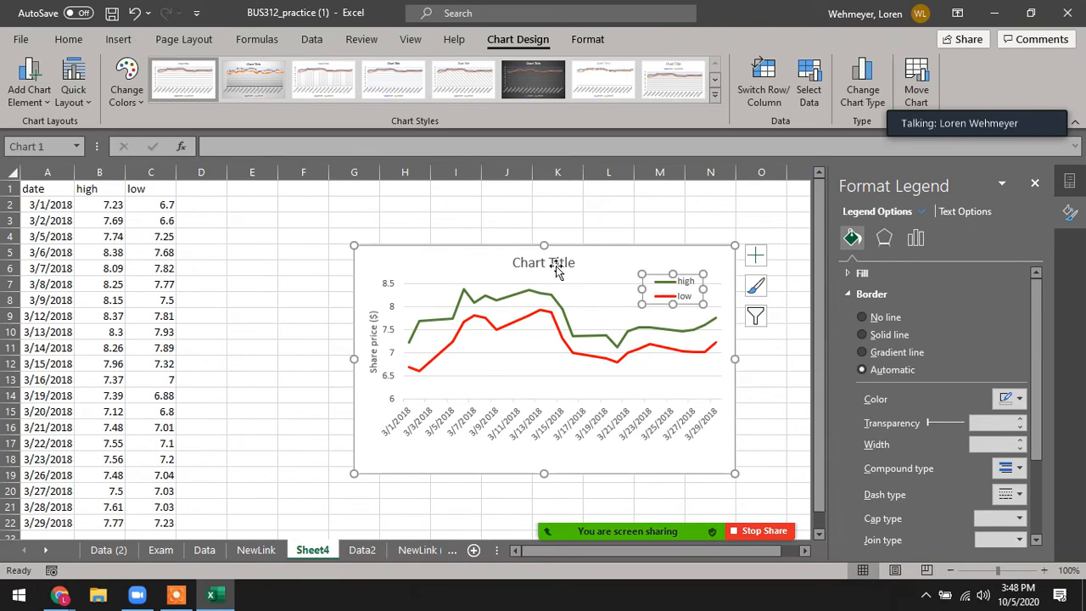
# Replace the chart title's placeholder text with "March 2018 daily stock range".
pyautogui.click(556, 264)
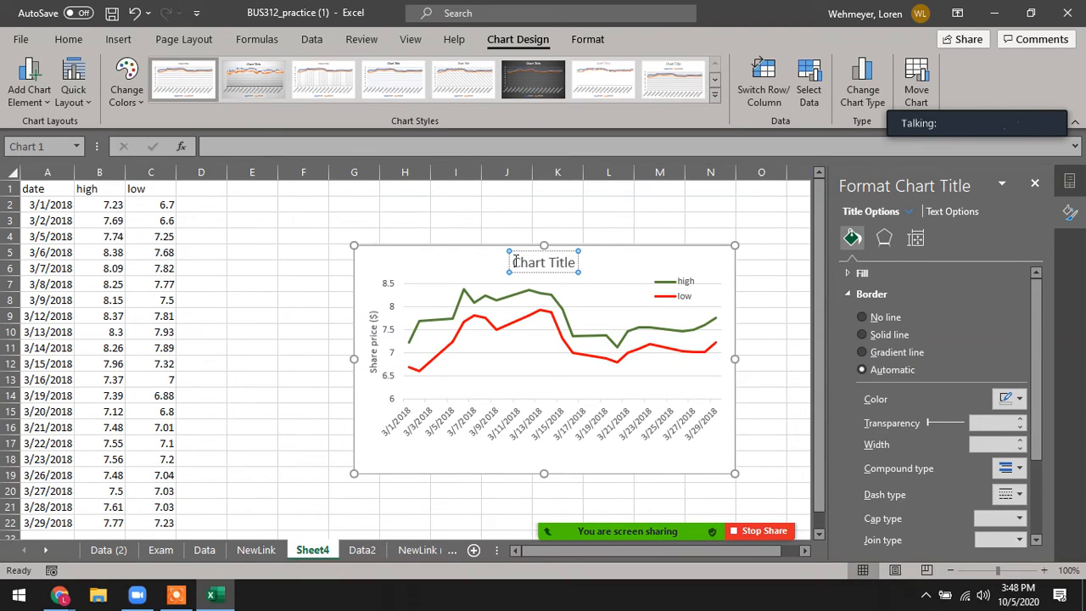
pyautogui.moveTo(512, 262); pyautogui.dragTo(615, 262)
pyautogui.write('MArch')
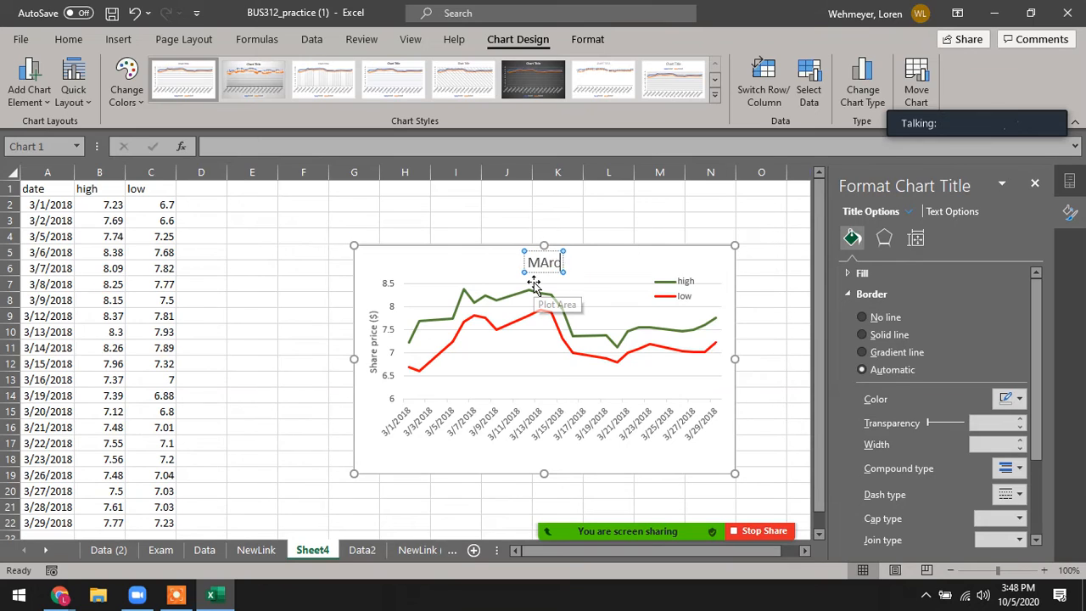
pyautogui.press('BackSpace')
pyautogui.press('BackSpace')
pyautogui.press('BackSpace')
pyautogui.press('BackSpace')
pyautogui.write('ar')
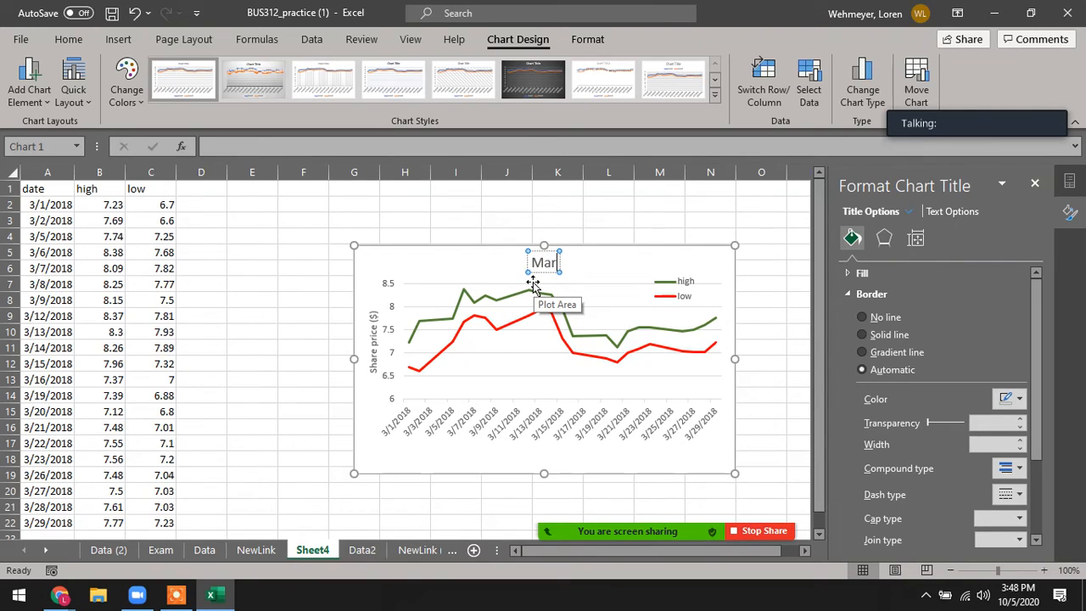
pyautogui.write('ch 2018')
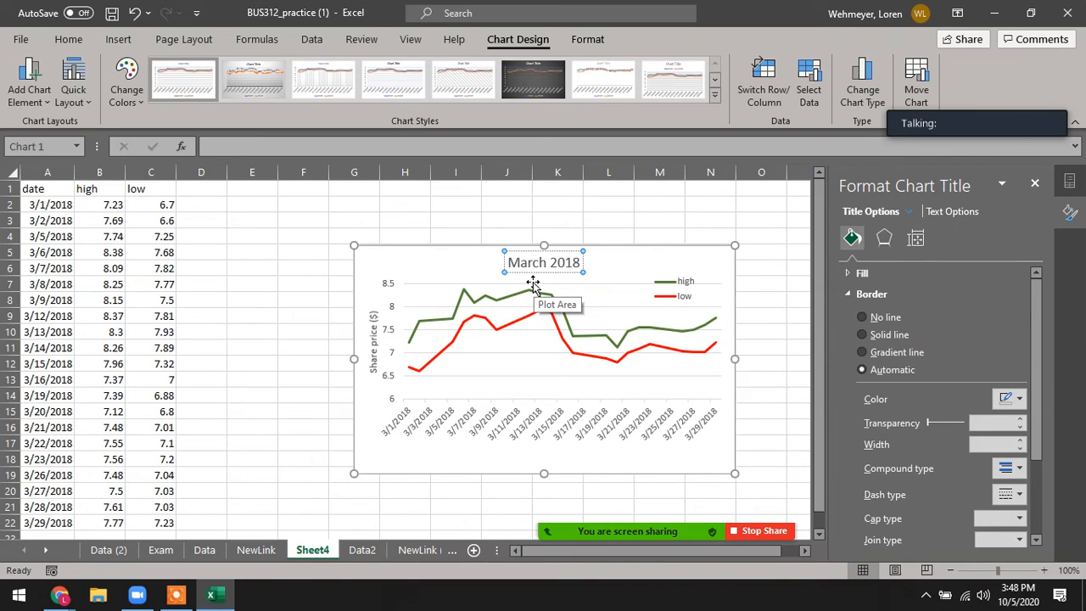
pyautogui.write(' stock')
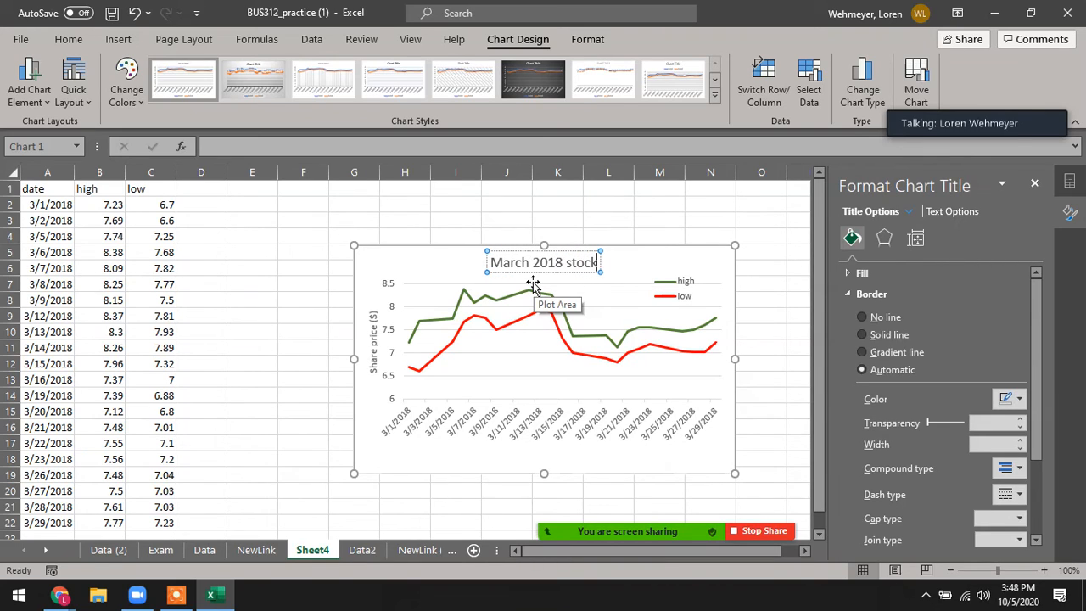
pyautogui.press('BackSpace')
pyautogui.press('BackSpace')
pyautogui.press('BackSpace')
pyautogui.press('BackSpace')
pyautogui.press('BackSpace')
pyautogui.press('BackSpace')
pyautogui.write('da')
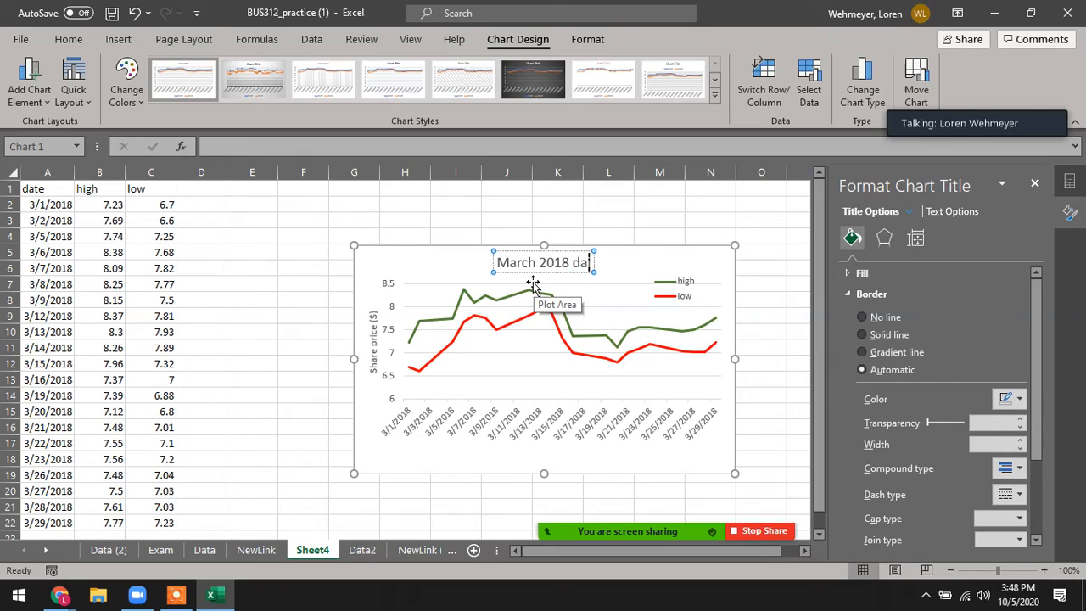
pyautogui.write('ily sto')
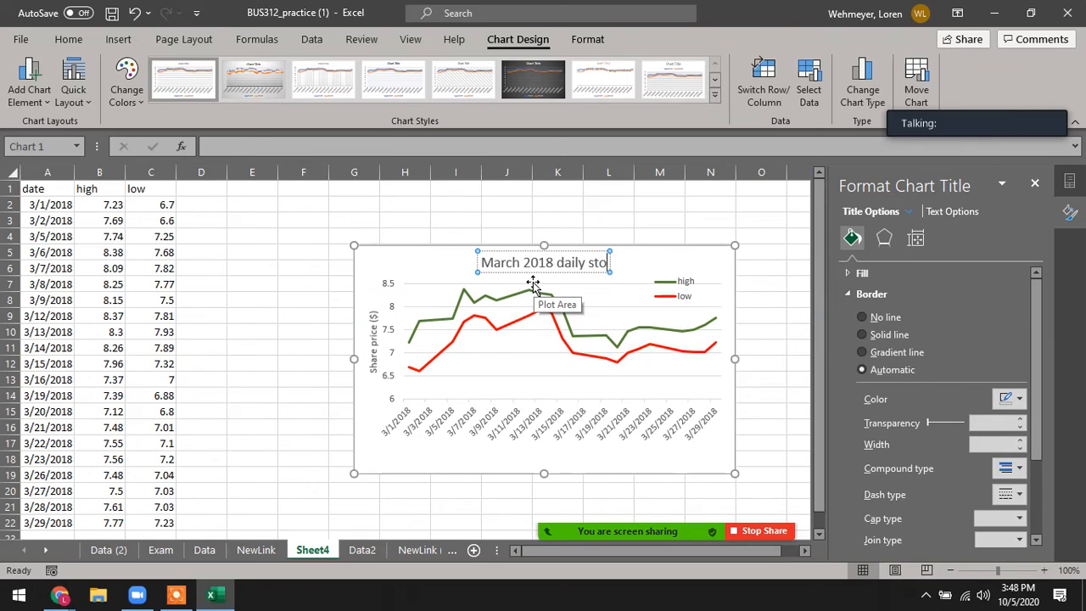
pyautogui.write('ck range')
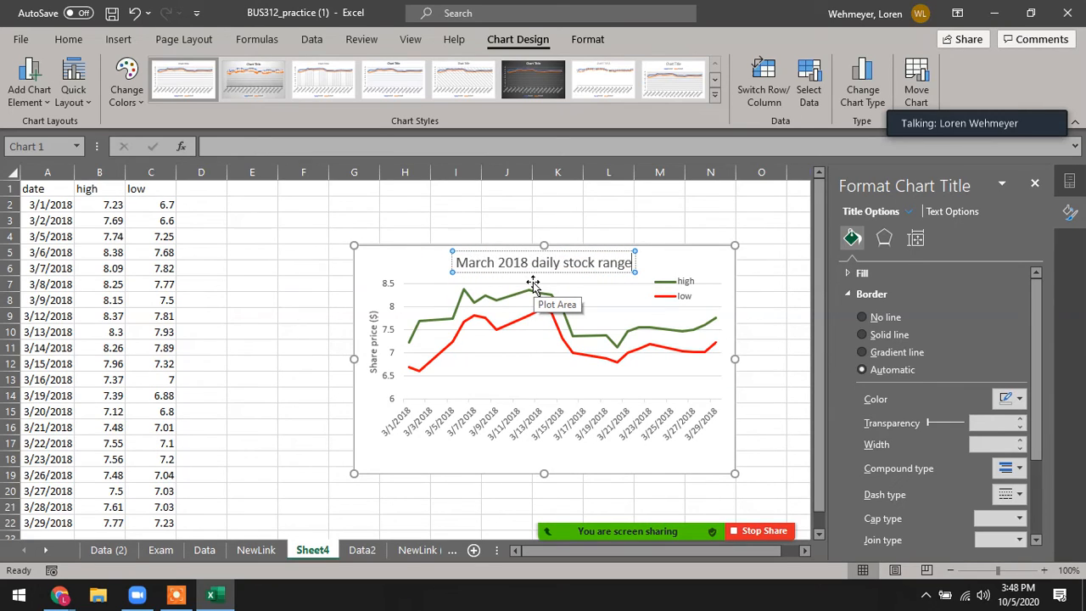
pyautogui.press('Return')
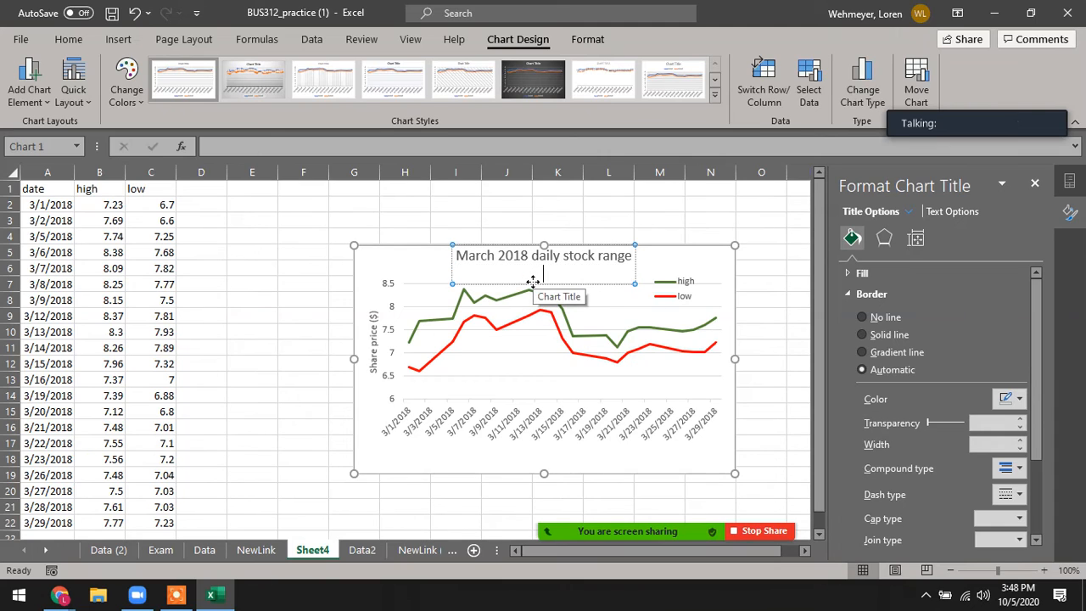
pyautogui.press('BackSpace')
pyautogui.click(759, 316)
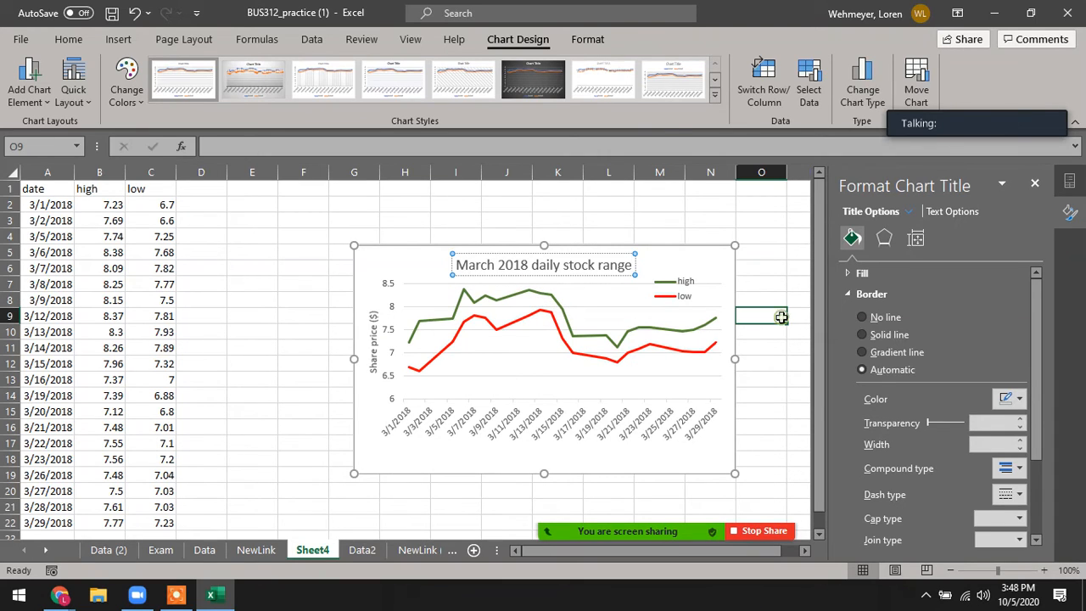
pyautogui.click(570, 333)
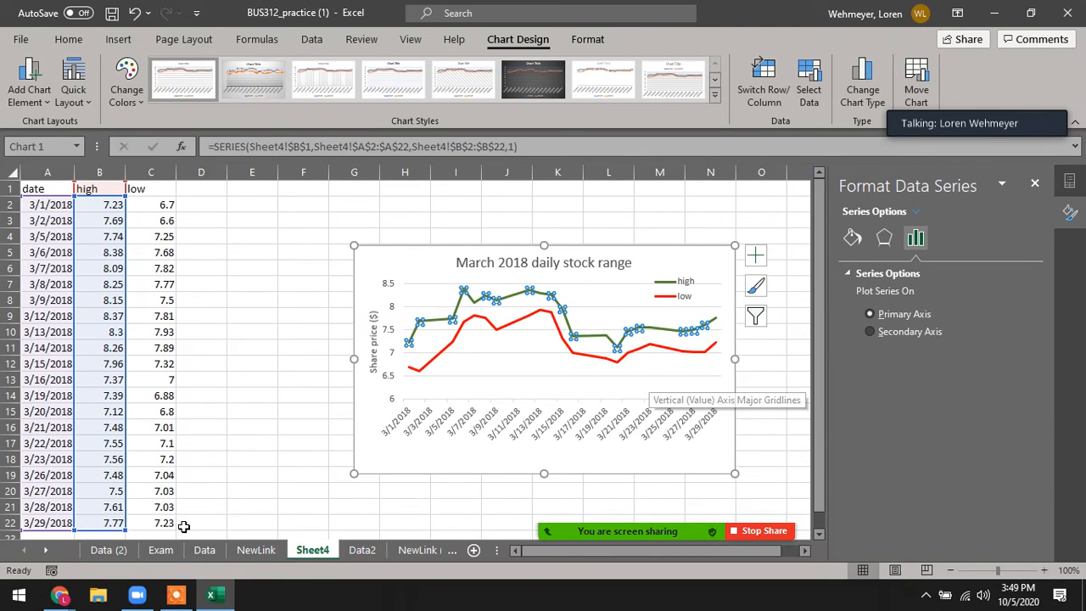
# Check question 21's marker and line requirements on the Exam sheet, look through the other sheets, and return to the chart on Sheet4.
pyautogui.click(158, 551)
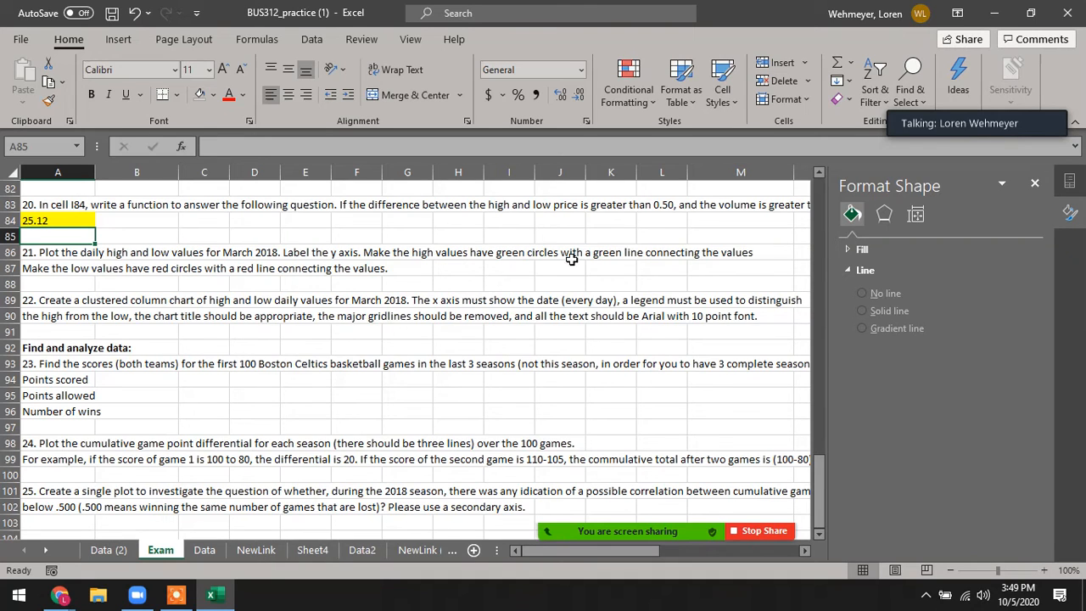
pyautogui.click(109, 550)
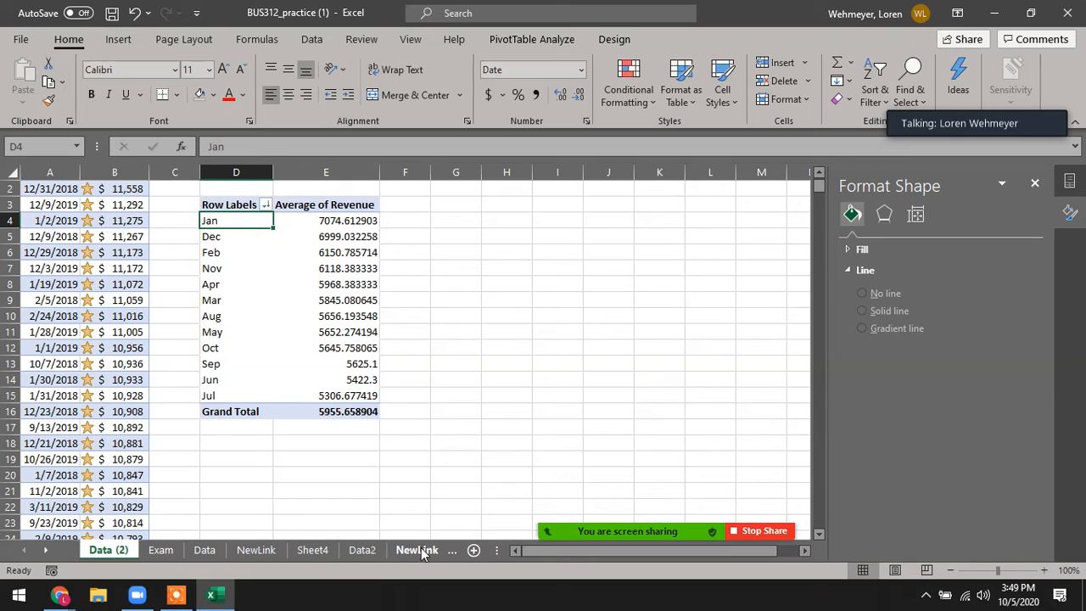
pyautogui.click(46, 549)
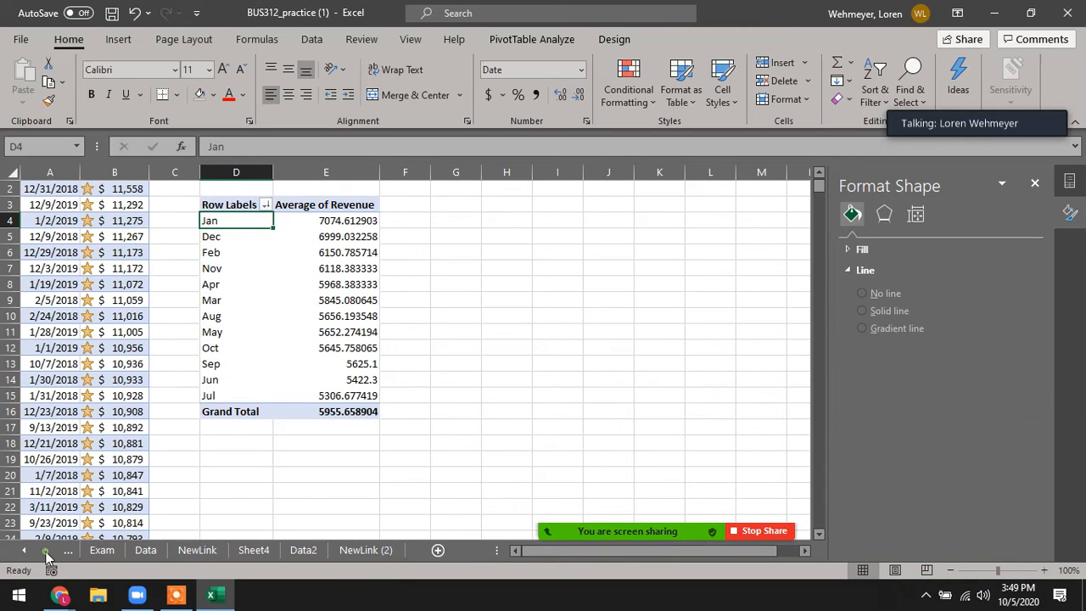
pyautogui.click(367, 553)
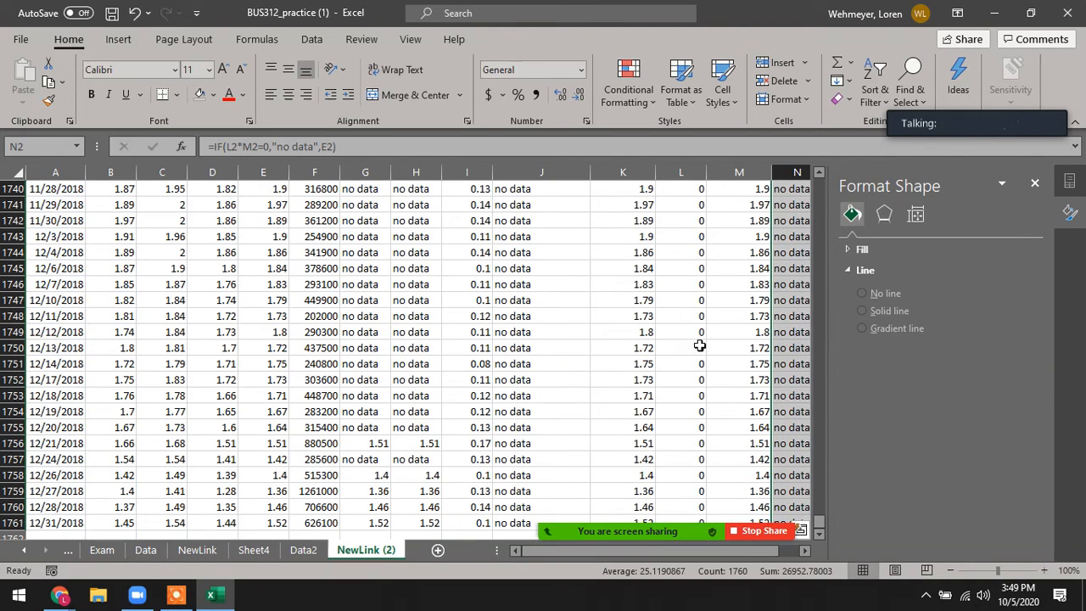
pyautogui.moveTo(707, 556); pyautogui.dragTo(785, 555)
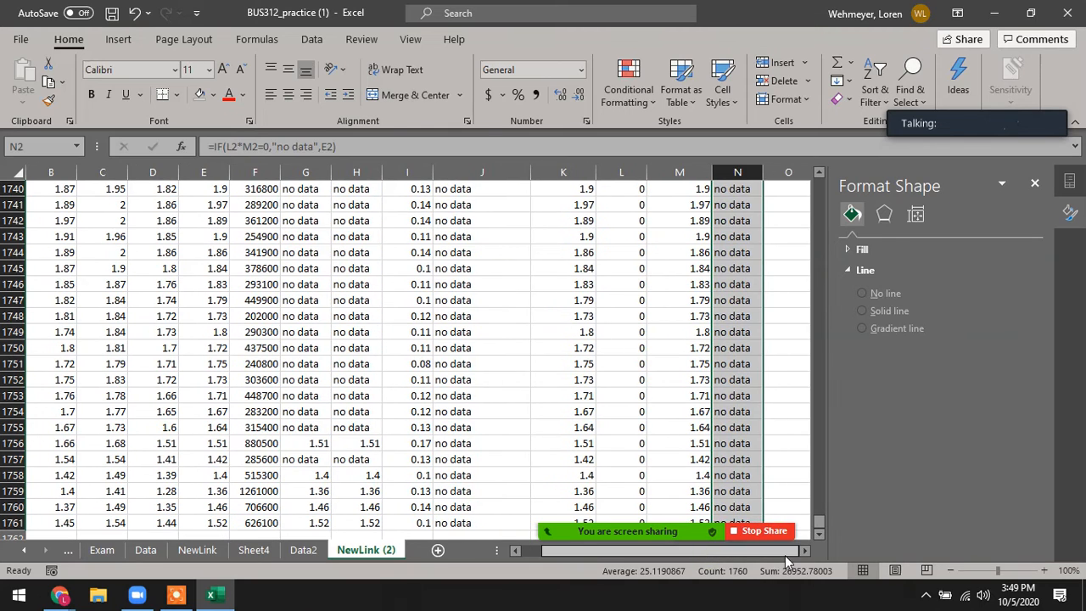
pyautogui.scroll(19, 779, 416)
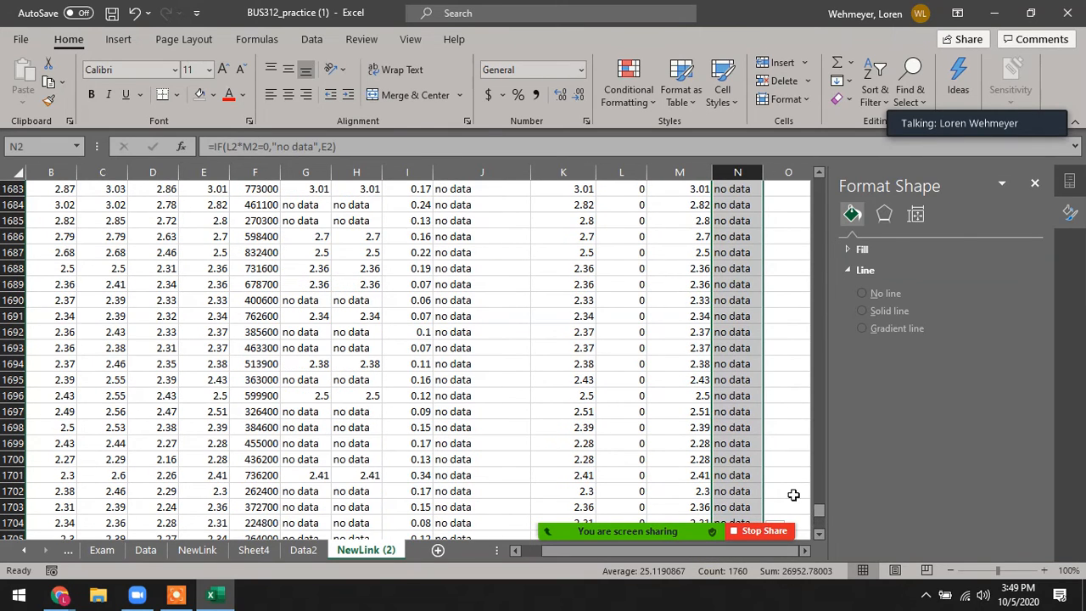
pyautogui.click(303, 551)
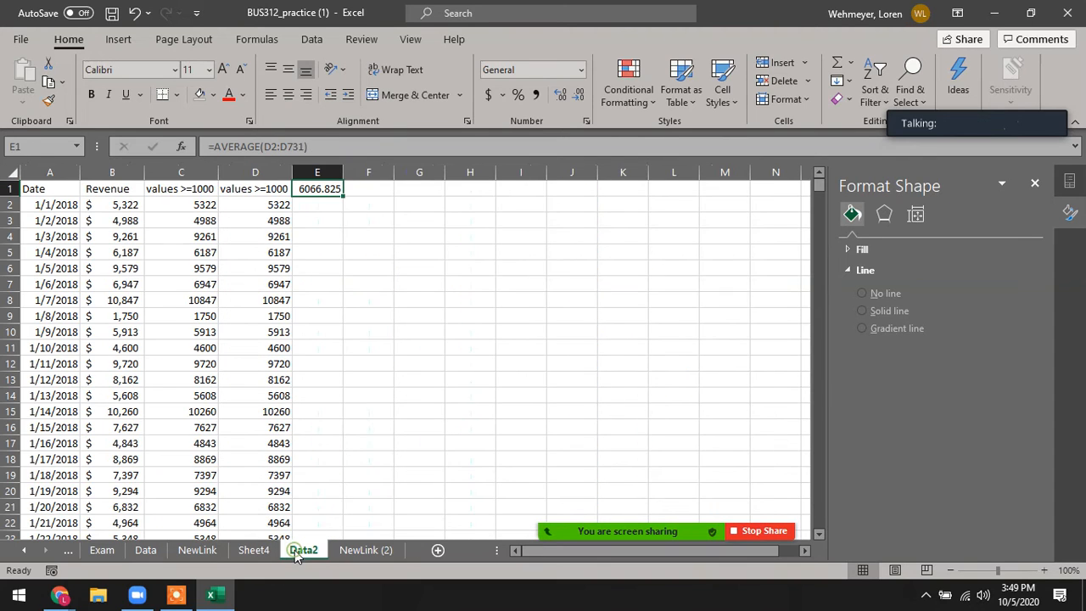
pyautogui.click(243, 551)
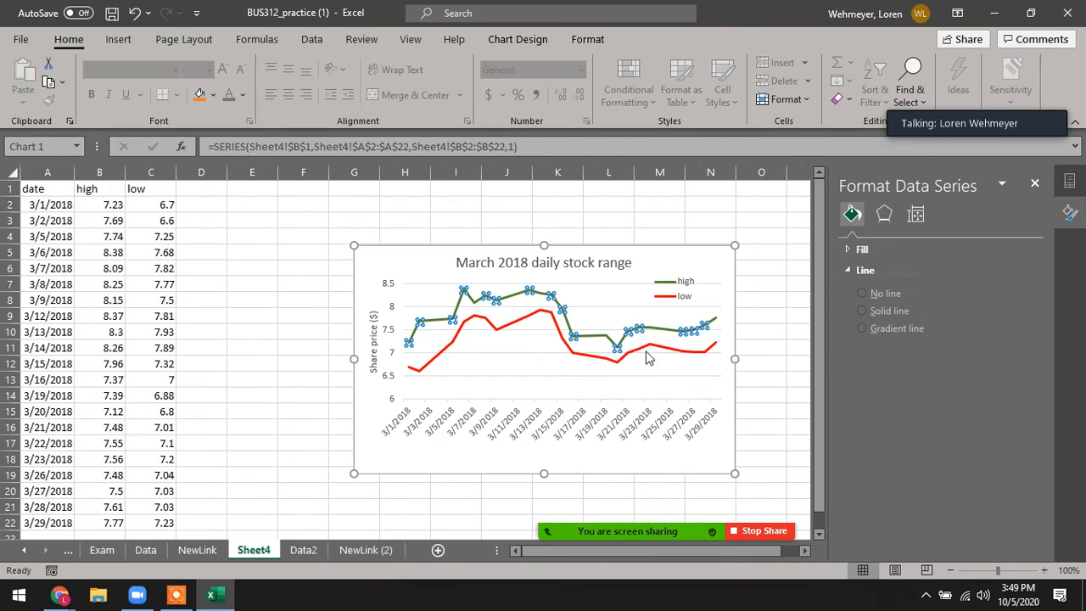
# Give the markers of the high series a solid dark green fill.
pyautogui.click(721, 381)
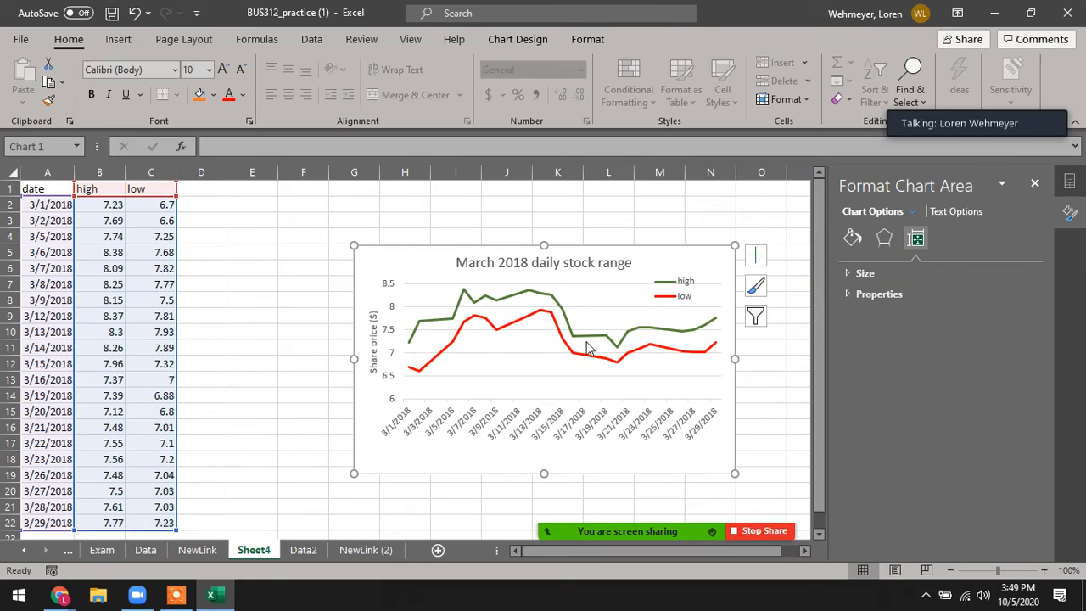
pyautogui.click(638, 330)
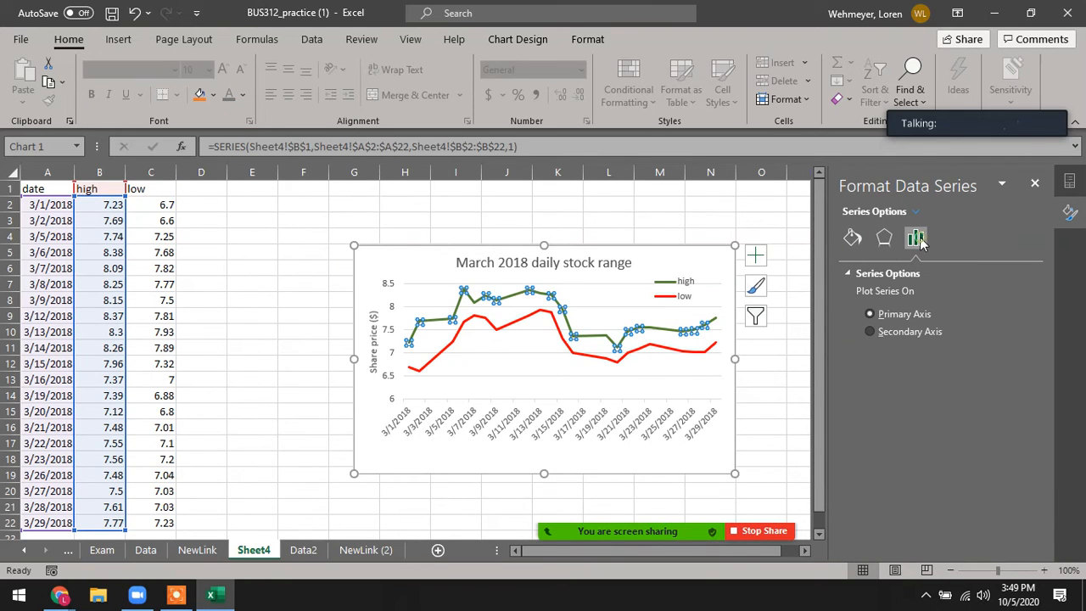
pyautogui.click(883, 239)
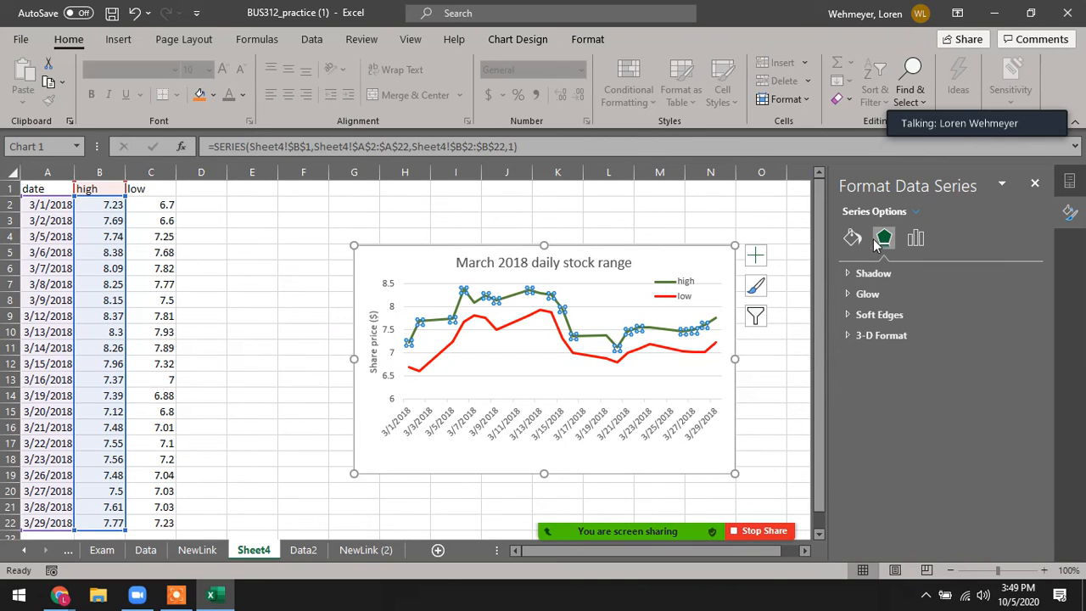
pyautogui.click(851, 239)
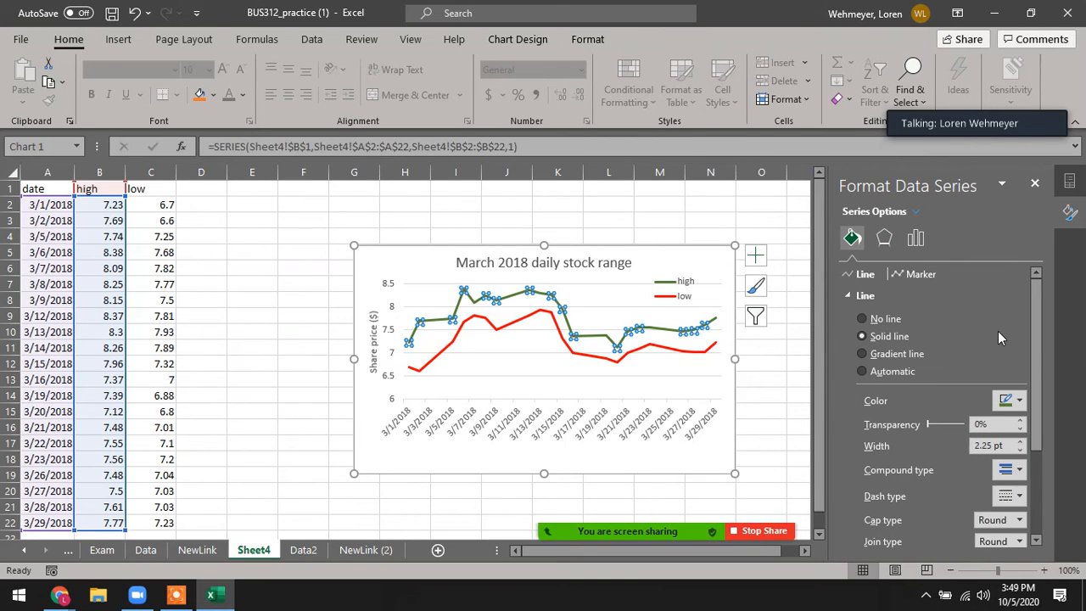
pyautogui.click(911, 274)
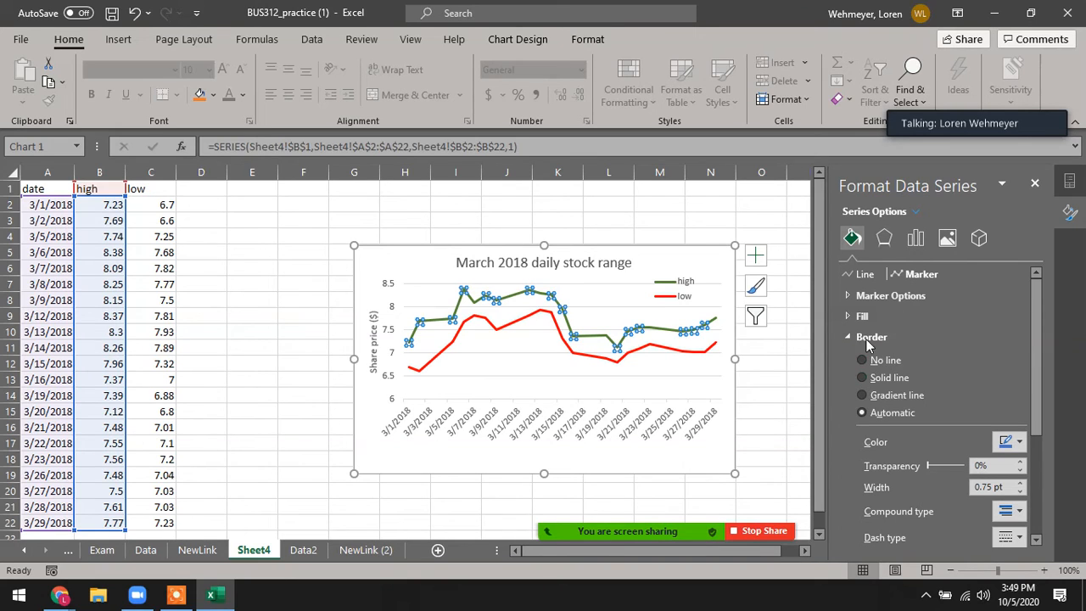
pyautogui.click(851, 316)
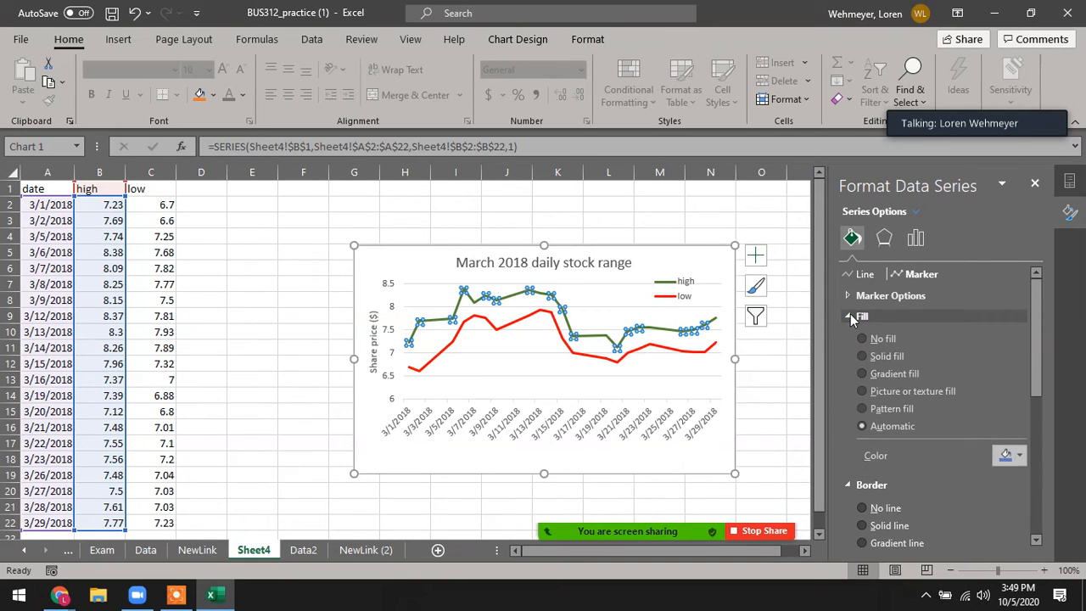
pyautogui.click(861, 357)
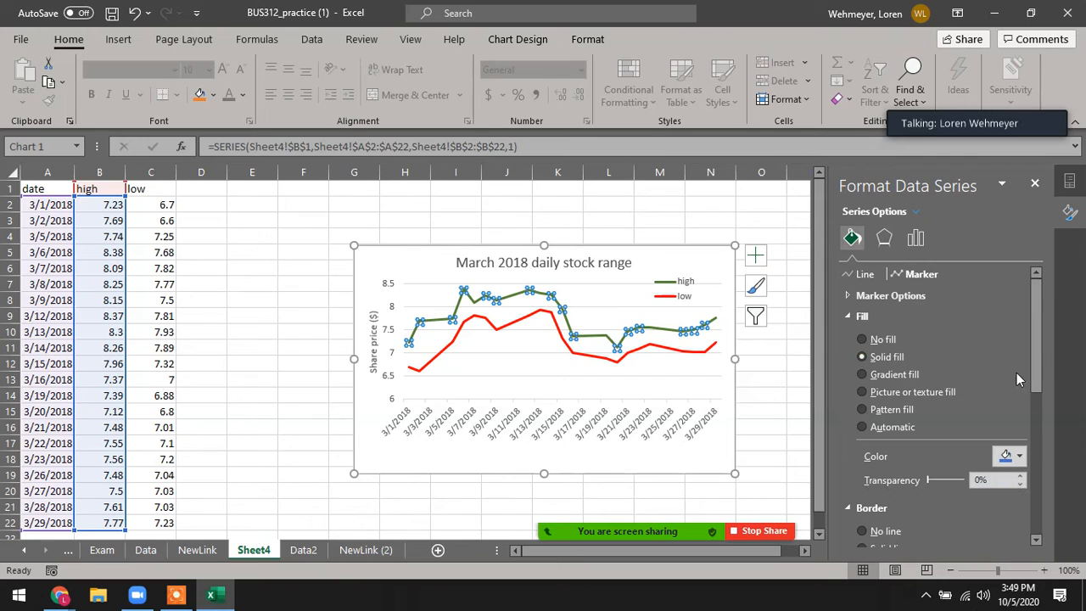
pyautogui.moveTo(1037, 339)
pyautogui.mouseDown()
pyautogui.moveTo(1039, 404)
pyautogui.moveTo(1042, 352)
pyautogui.mouseUp()
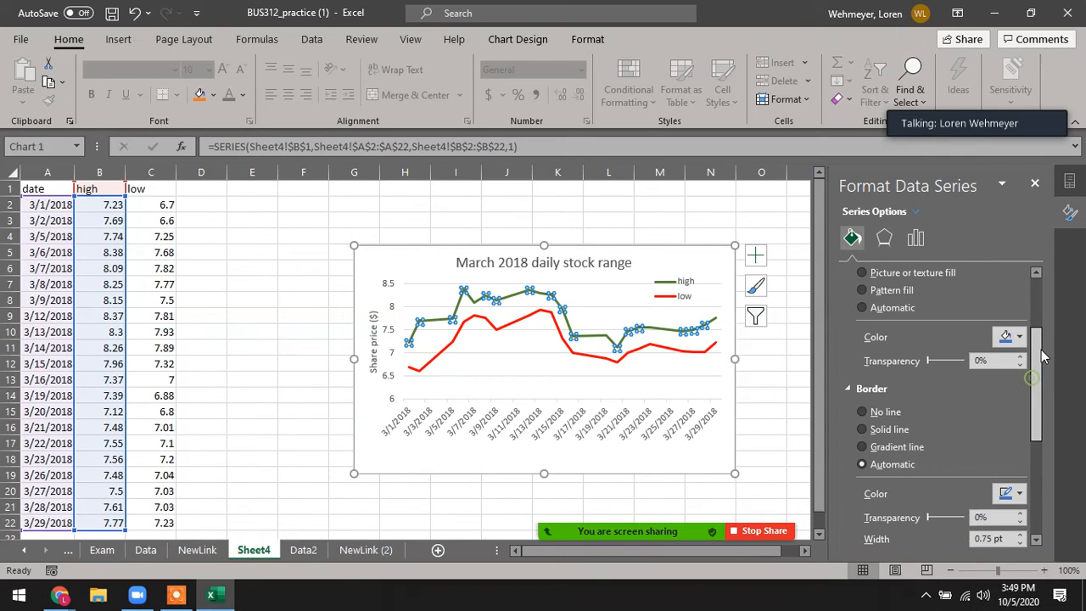
pyautogui.click(1020, 339)
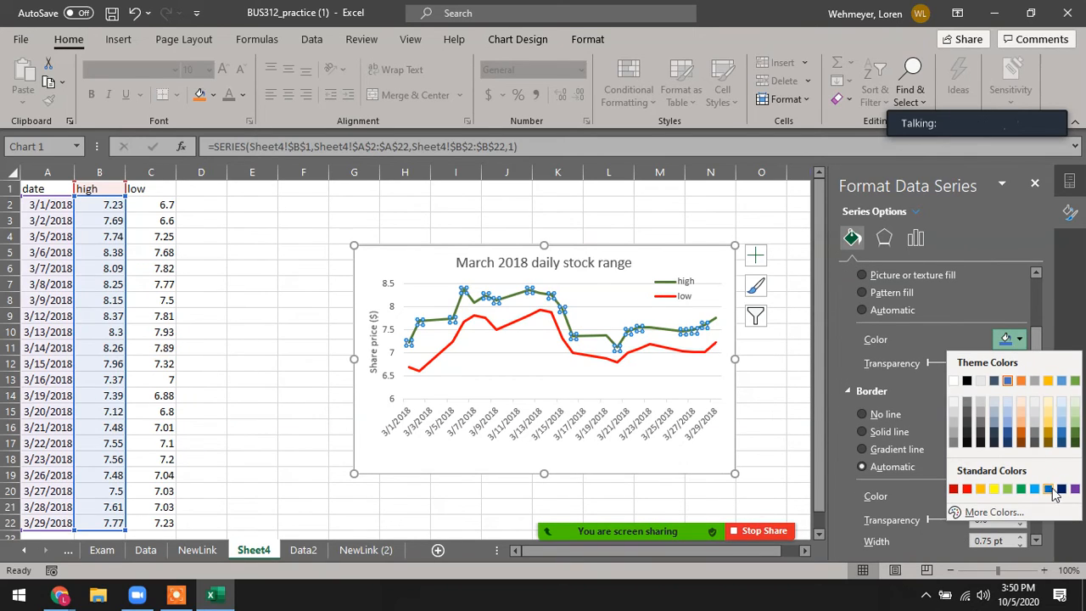
pyautogui.click(1074, 434)
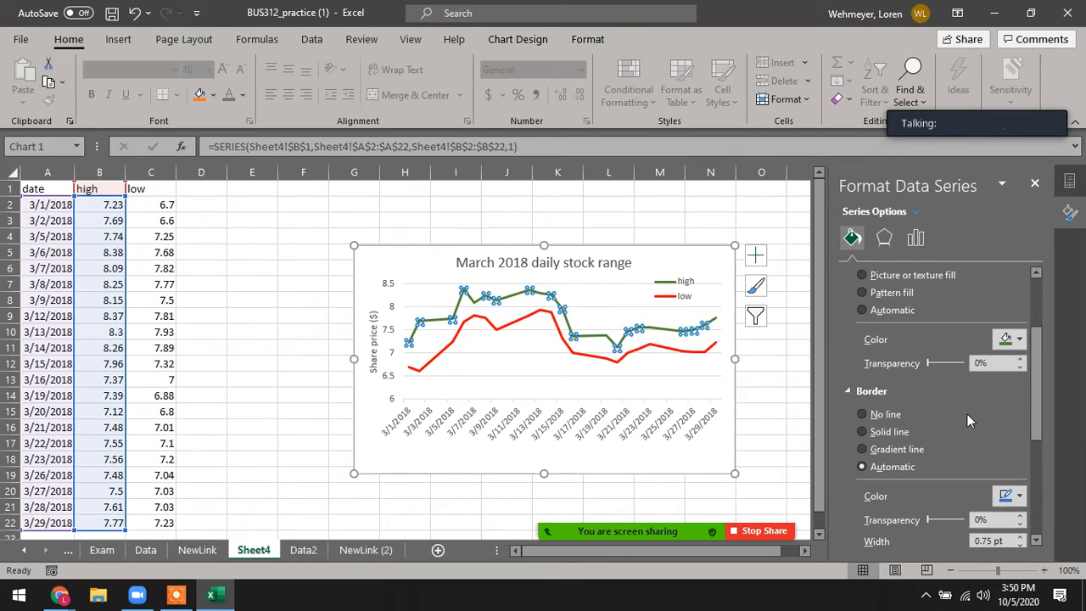
# Look through the high series' marker border settings for an option that controls the marker shape.
pyautogui.scroll(-2, 974, 414)
pyautogui.scroll(-2, 974, 414)
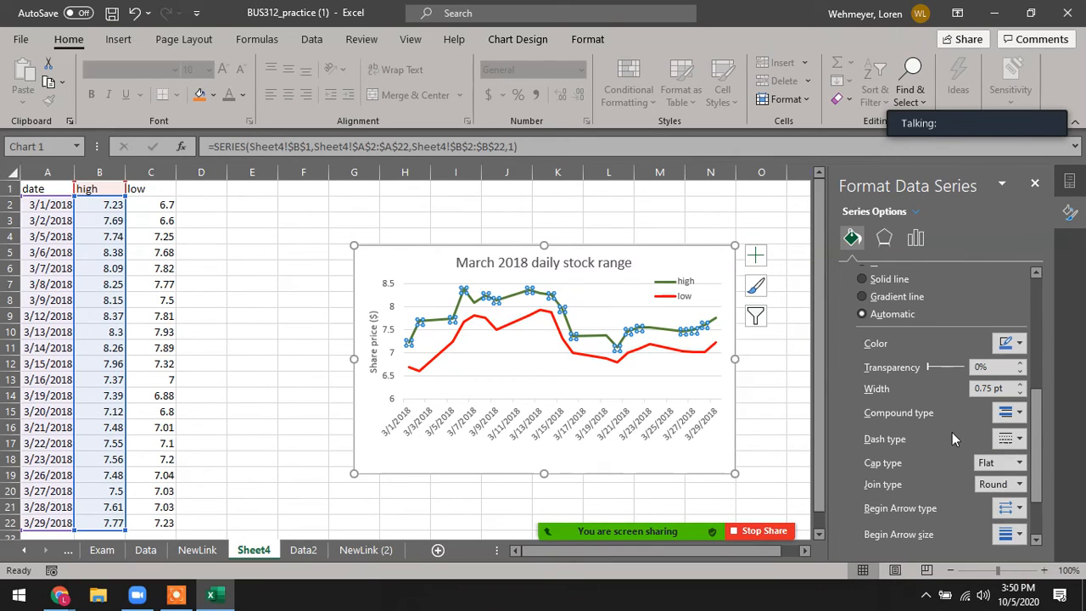
pyautogui.scroll(-2, 999, 479)
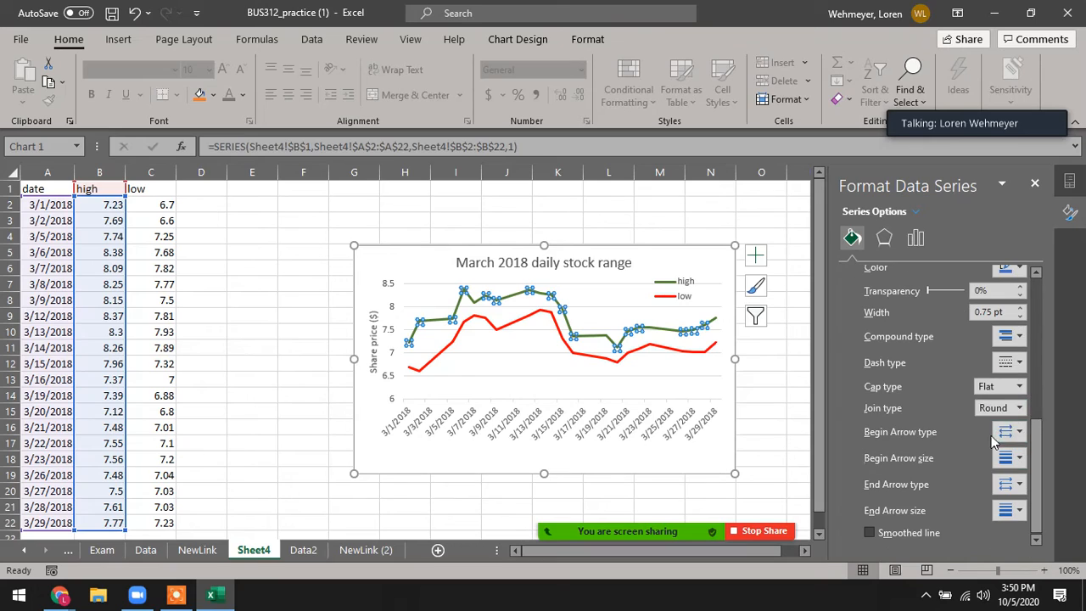
pyautogui.click(1019, 410)
pyautogui.click(1013, 411)
pyautogui.scroll(1, 968, 417)
pyautogui.scroll(2, 968, 425)
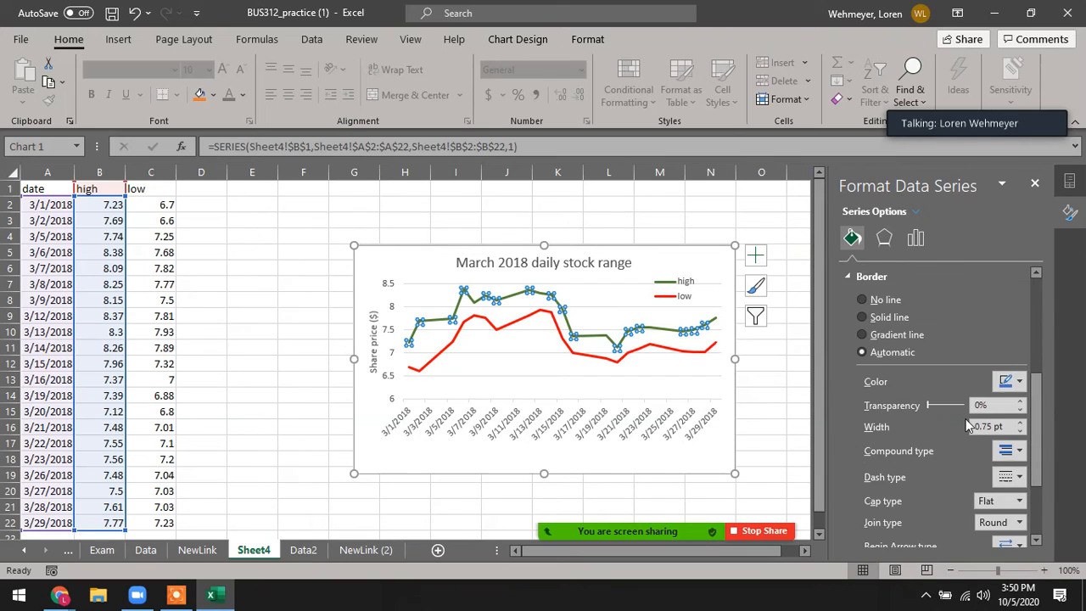
pyautogui.scroll(6, 967, 424)
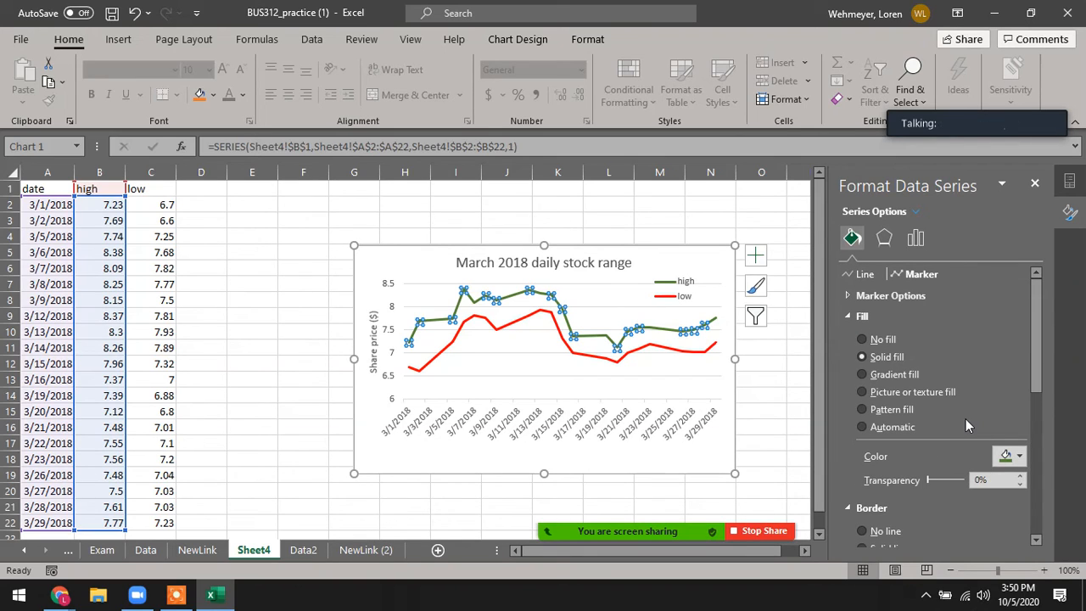
# Turn on built-in markers for the high series and choose the circle type.
pyautogui.click(848, 296)
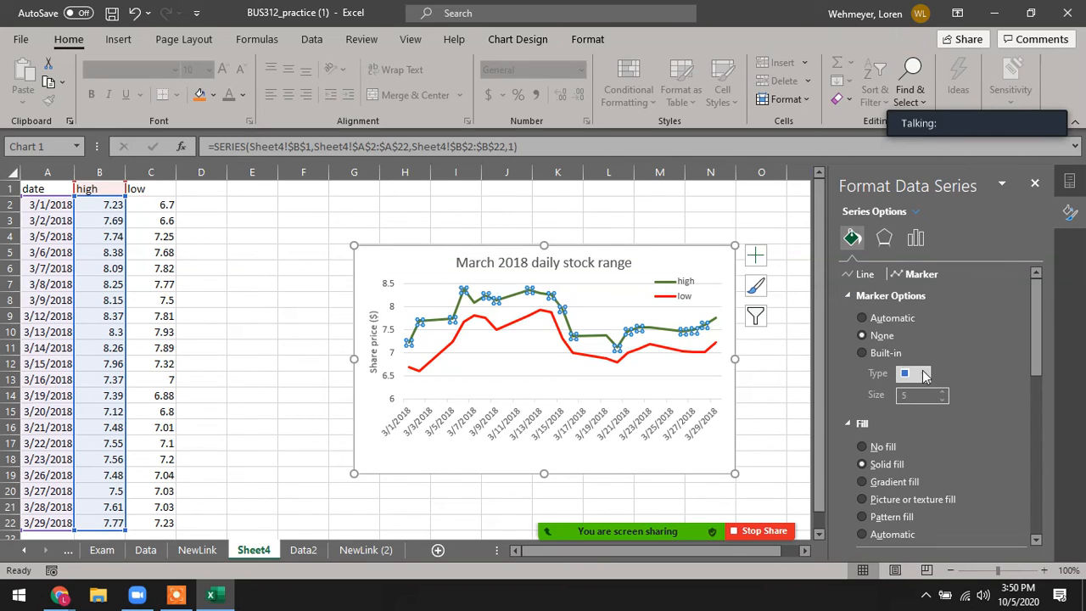
pyautogui.click(863, 353)
pyautogui.click(924, 375)
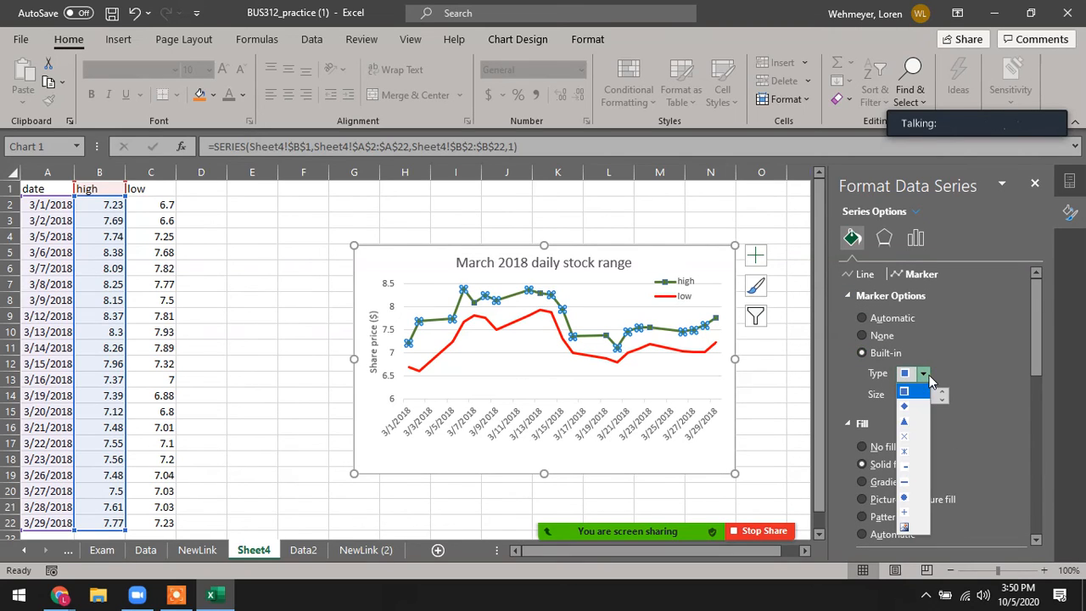
pyautogui.click(913, 498)
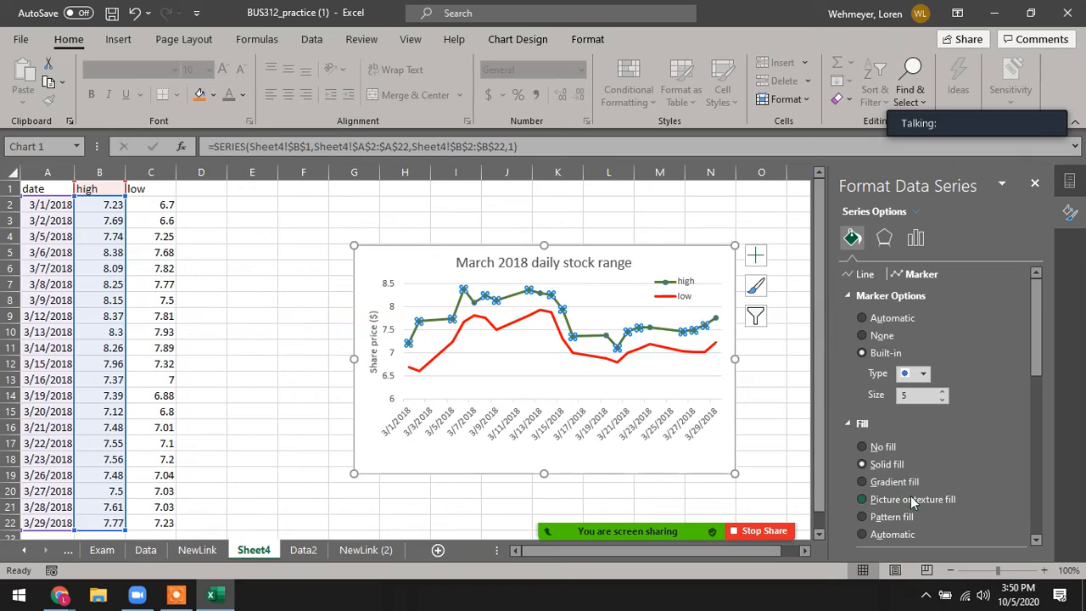
# Turn on built-in markers for the low series and choose the circle type.
pyautogui.click(640, 349)
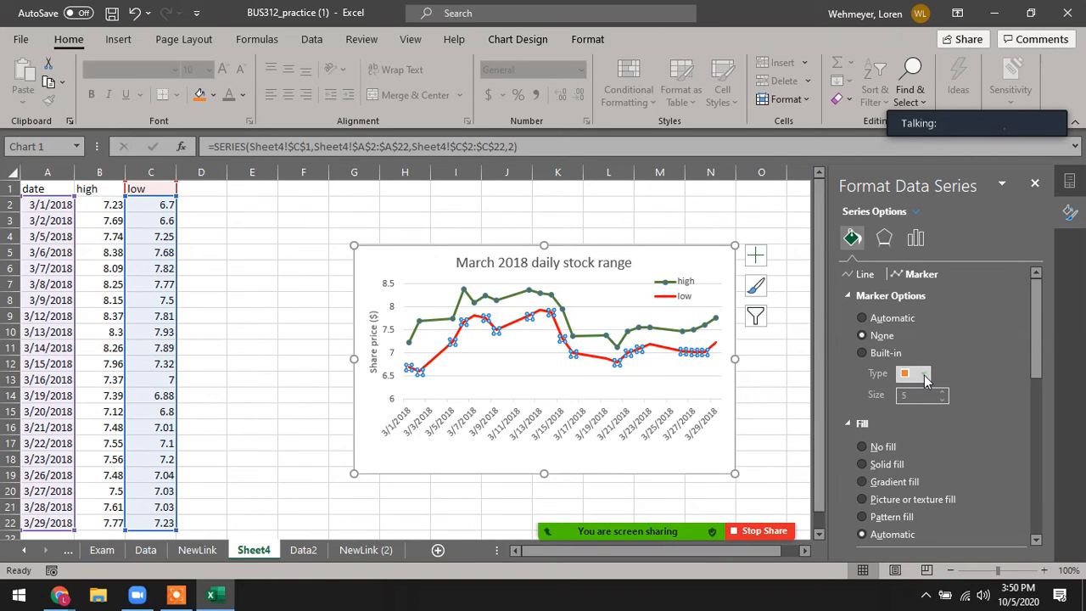
pyautogui.click(862, 352)
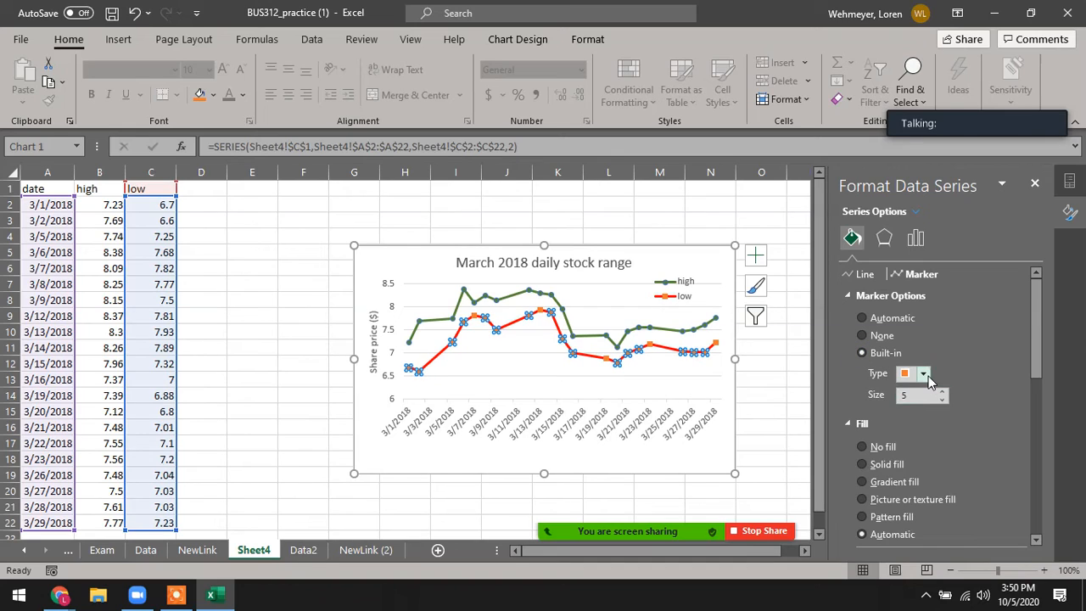
pyautogui.click(926, 374)
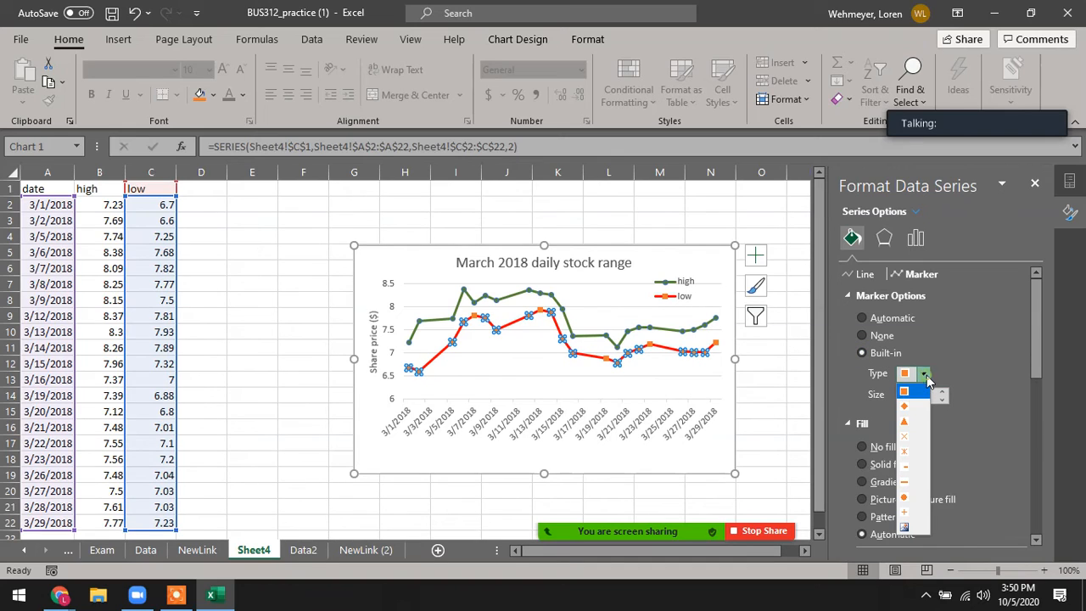
pyautogui.click(904, 497)
# Color the low series' circle markers red in both fill and border, and deselect the chart.
pyautogui.moveTo(1037, 352); pyautogui.dragTo(1028, 423)
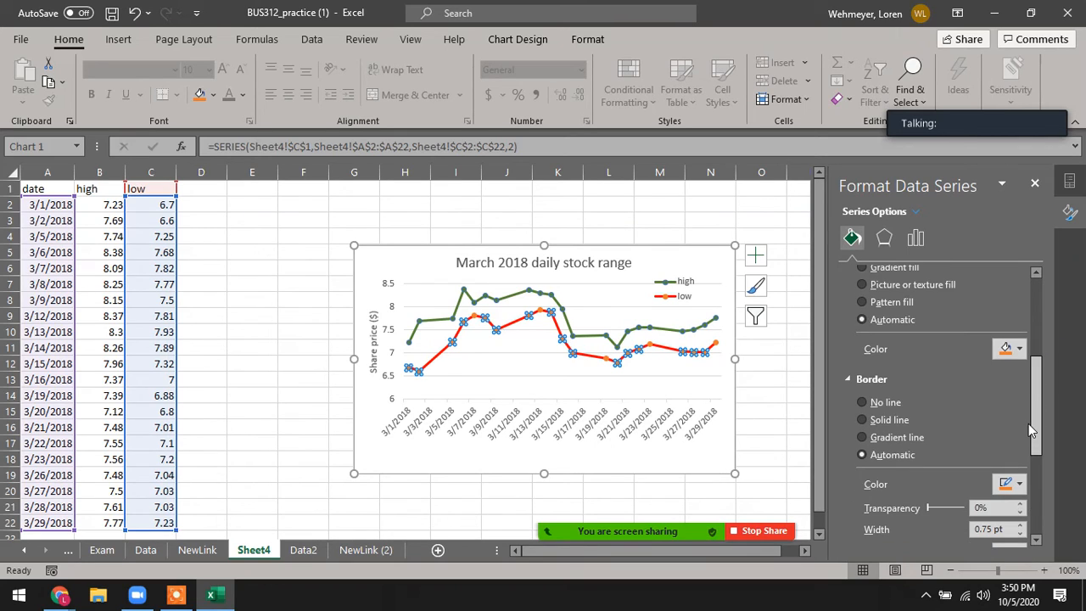
pyautogui.click(1019, 349)
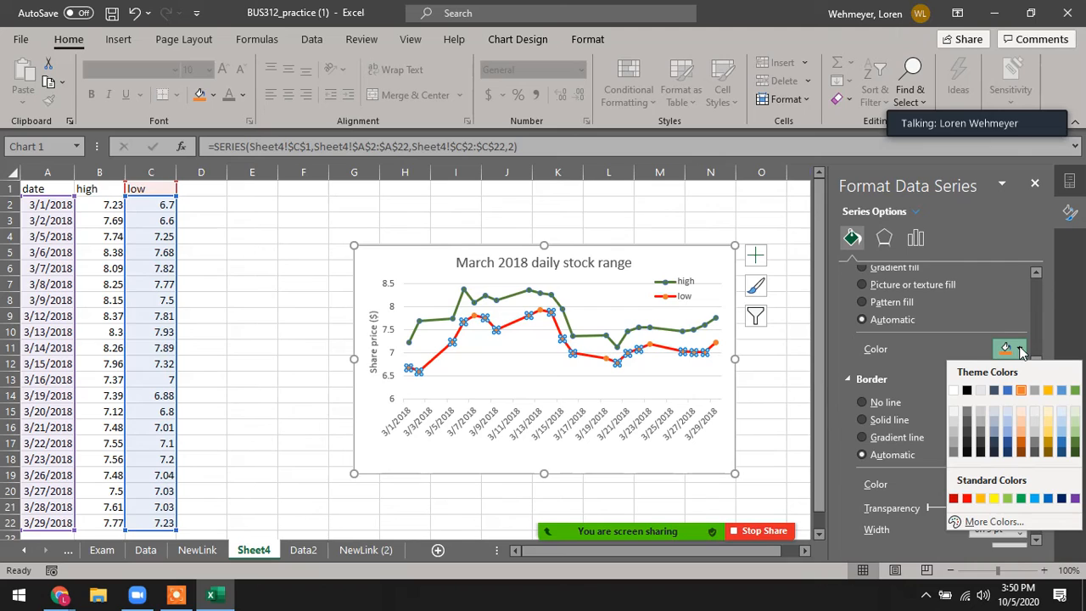
pyautogui.click(966, 498)
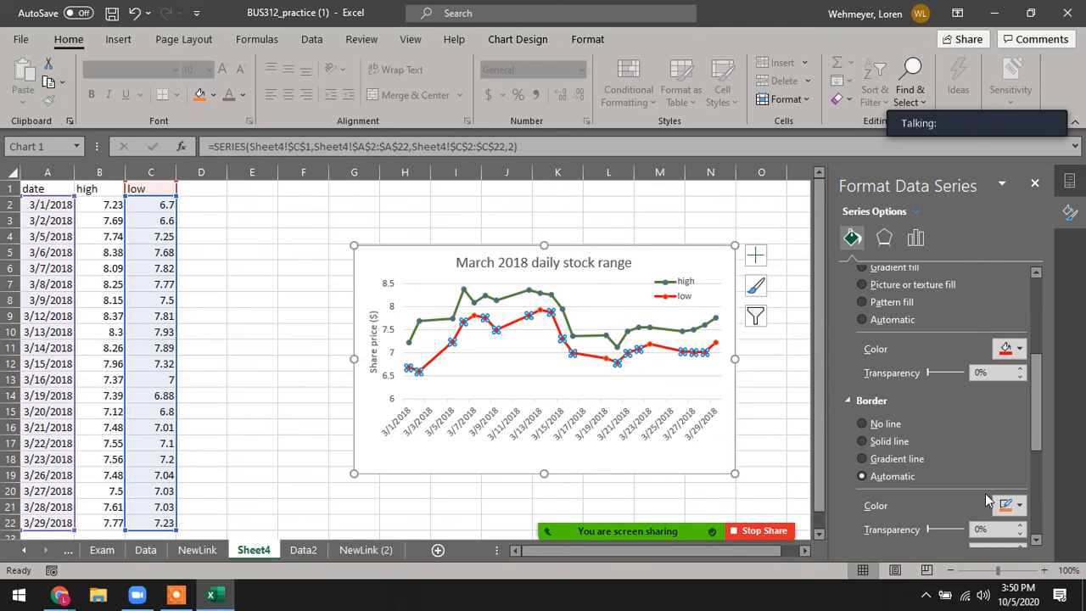
pyautogui.click(1018, 505)
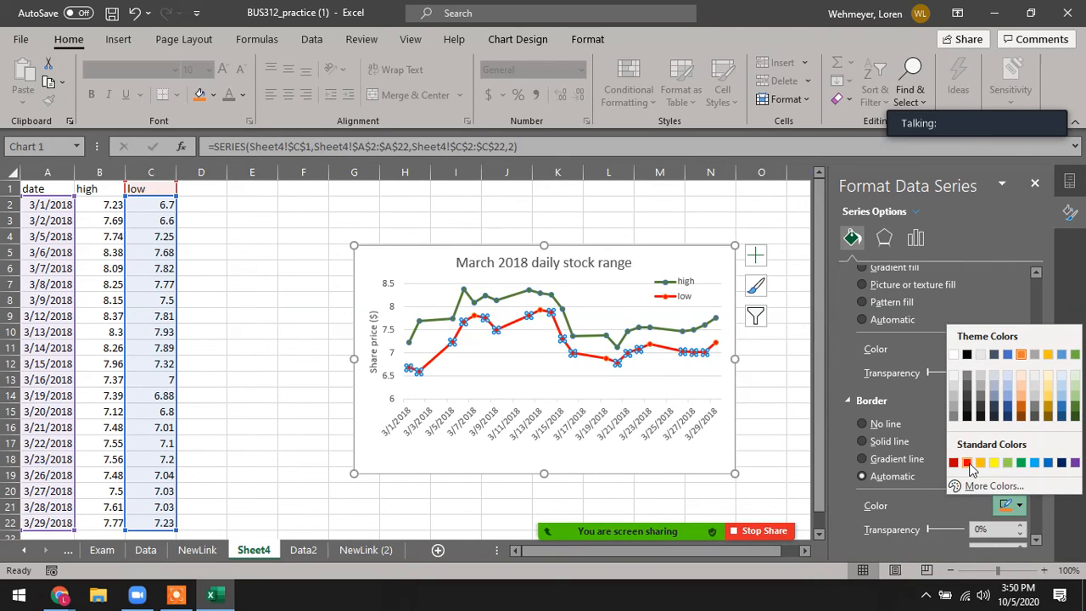
pyautogui.click(966, 462)
pyautogui.click(766, 380)
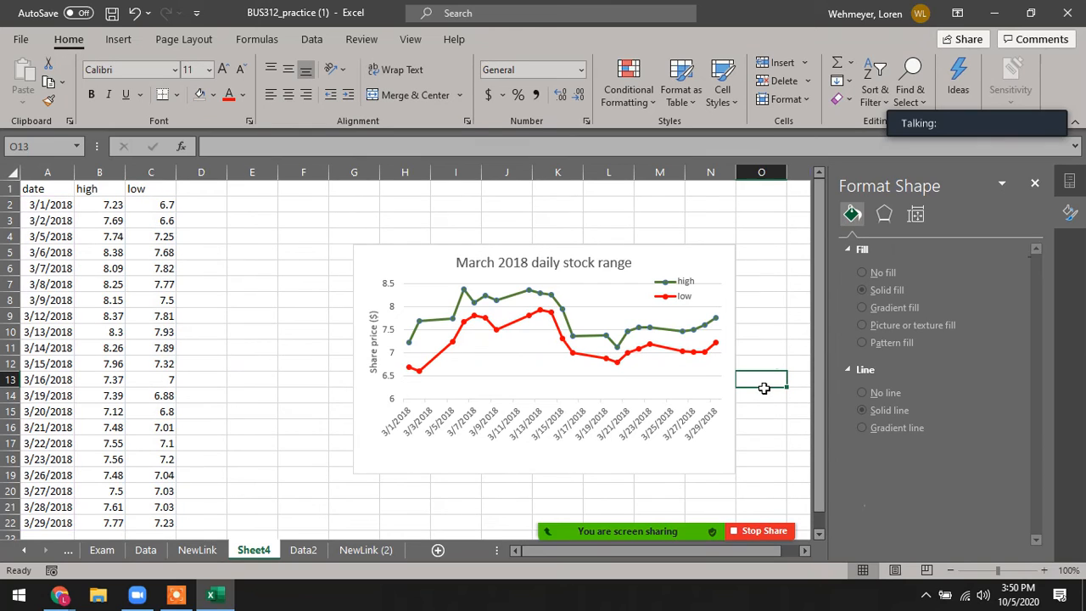
# Color the borders of the high series' circle markers dark green to match the line, and deselect the chart.
pyautogui.click(612, 347)
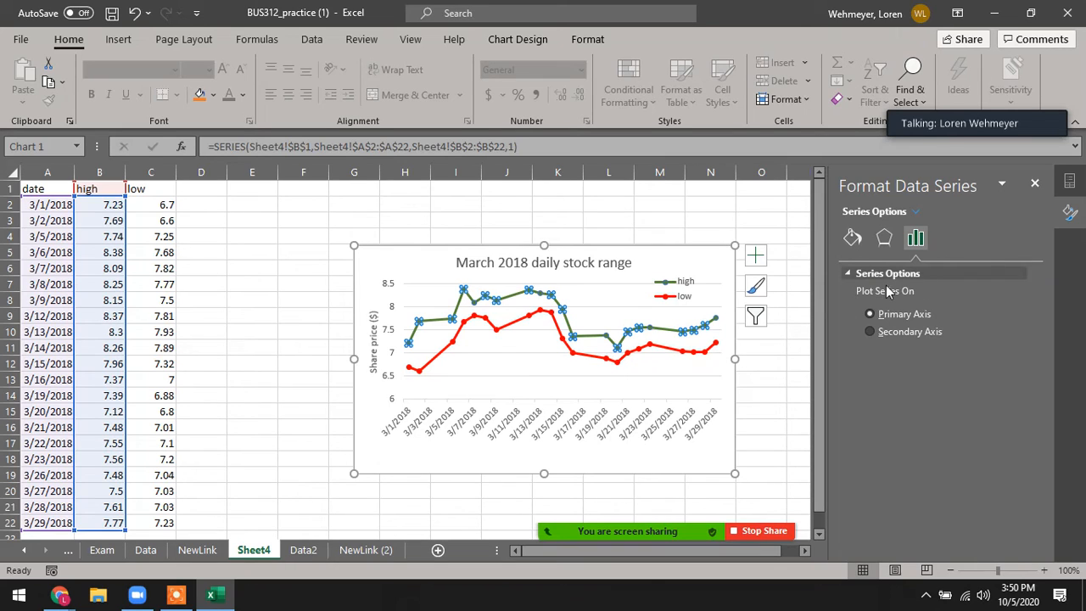
pyautogui.click(882, 243)
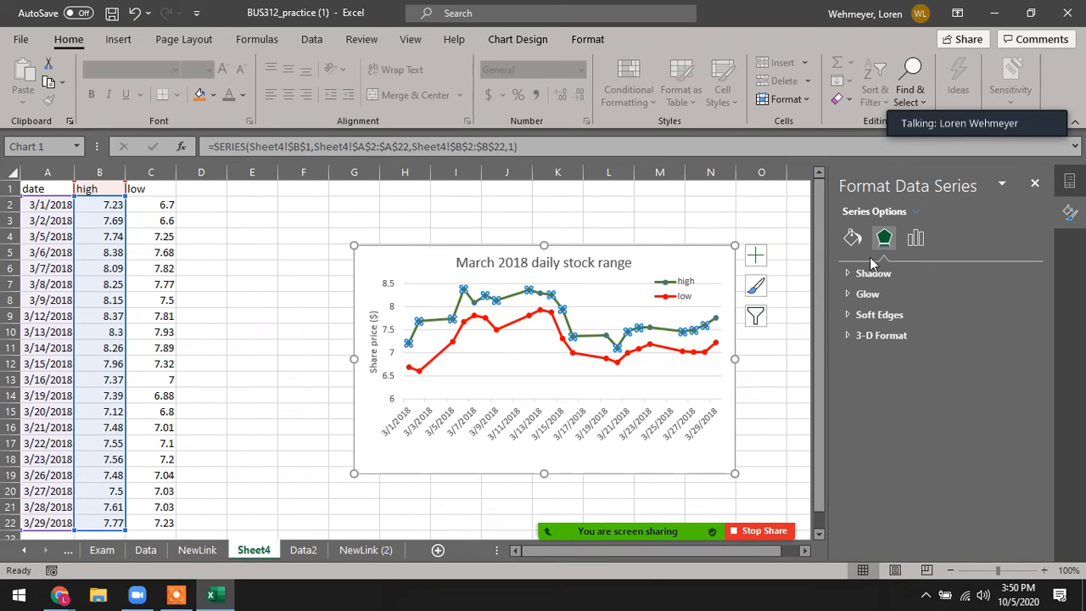
pyautogui.click(853, 239)
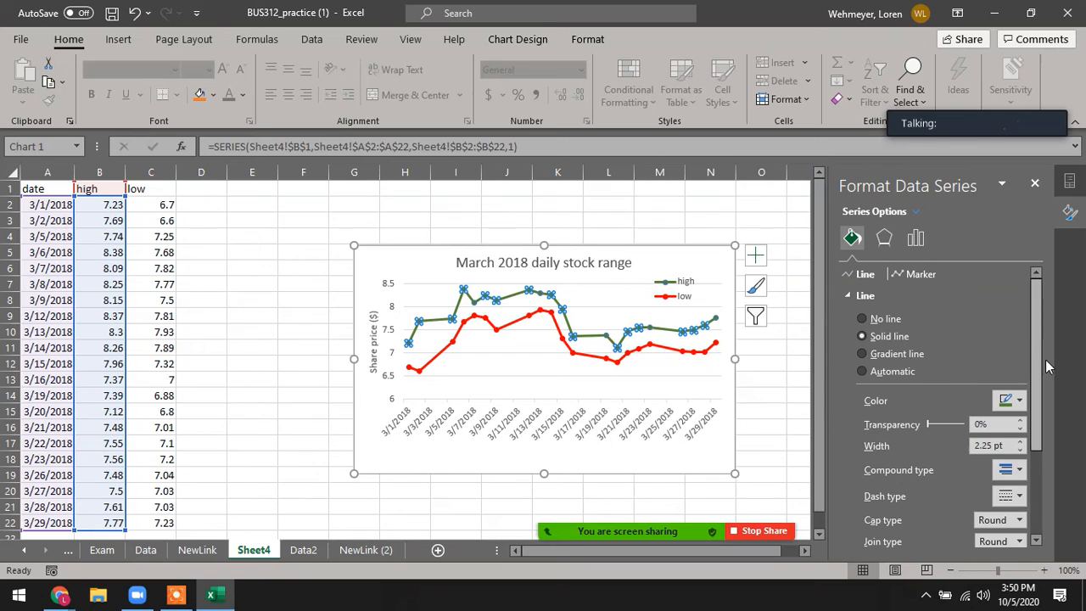
pyautogui.moveTo(1034, 361); pyautogui.dragTo(1050, 467)
pyautogui.moveTo(1058, 396); pyautogui.dragTo(1059, 357)
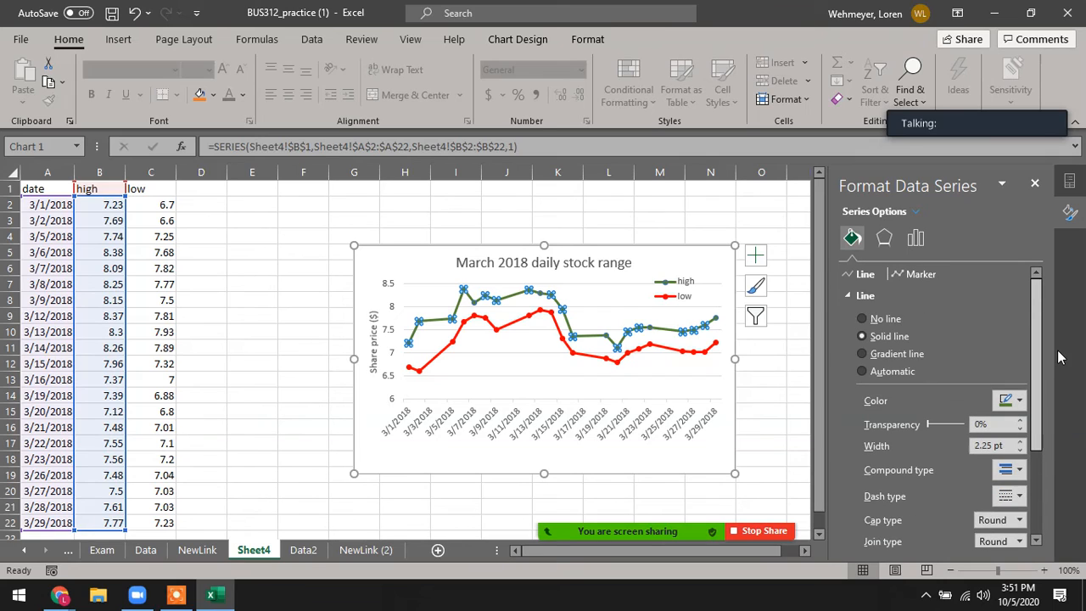
pyautogui.click(914, 273)
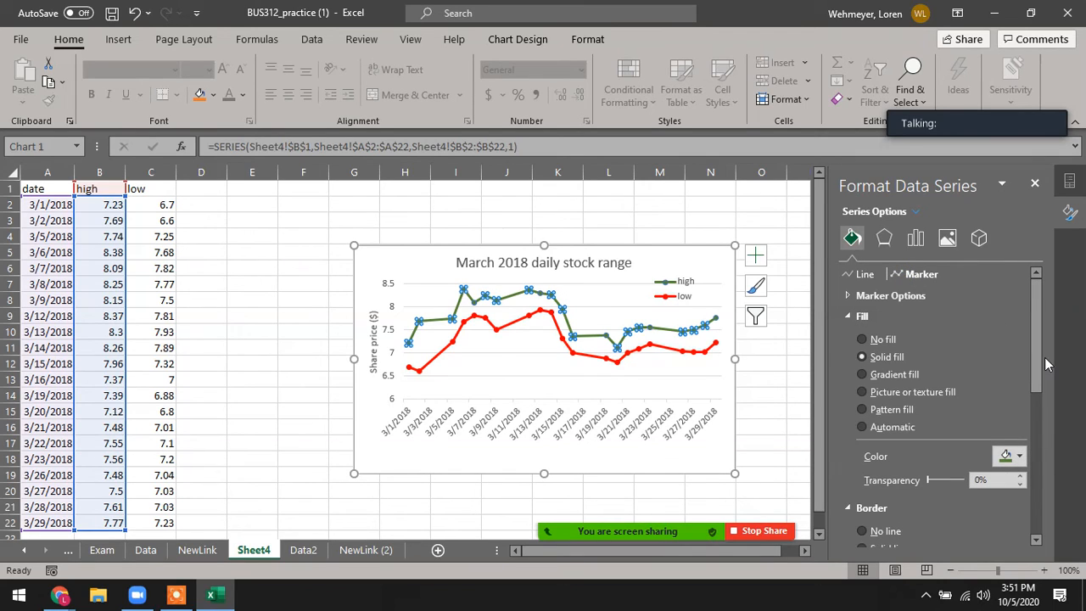
pyautogui.scroll(-5, 1032, 371)
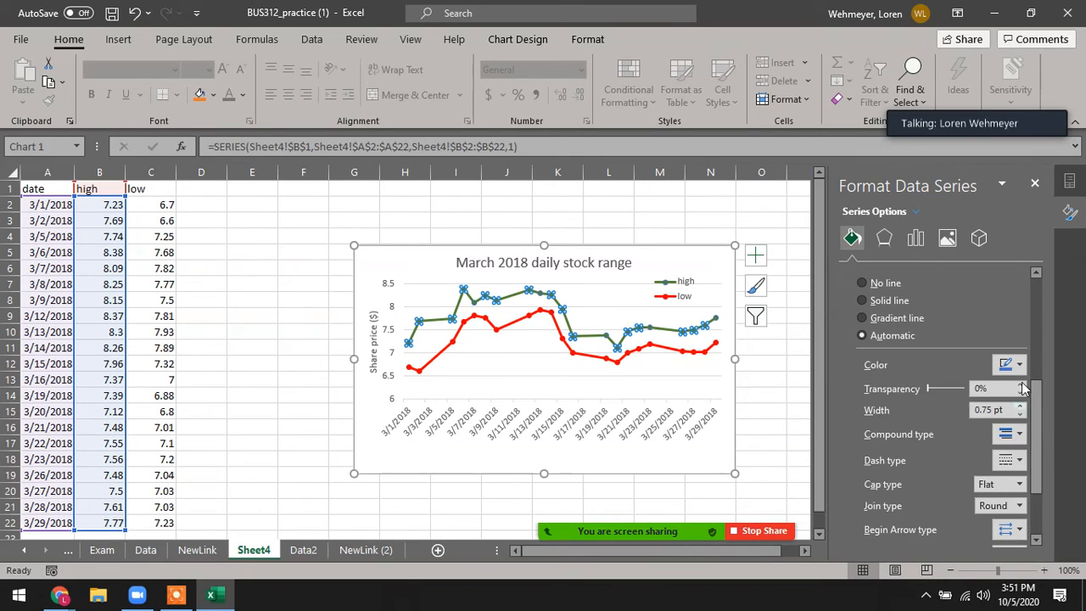
pyautogui.click(1018, 365)
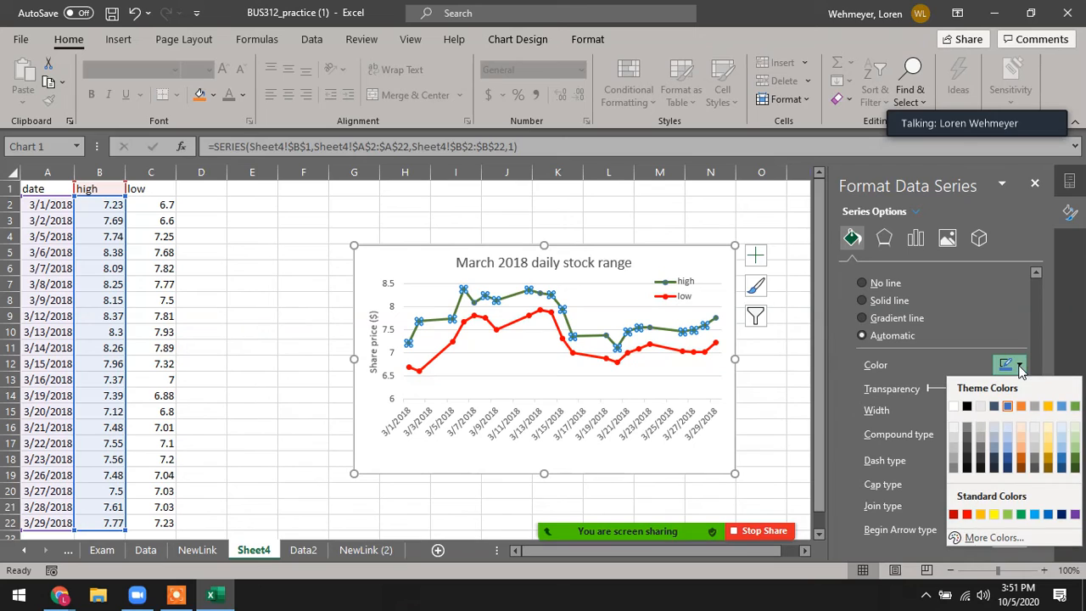
pyautogui.click(1074, 467)
pyautogui.click(778, 494)
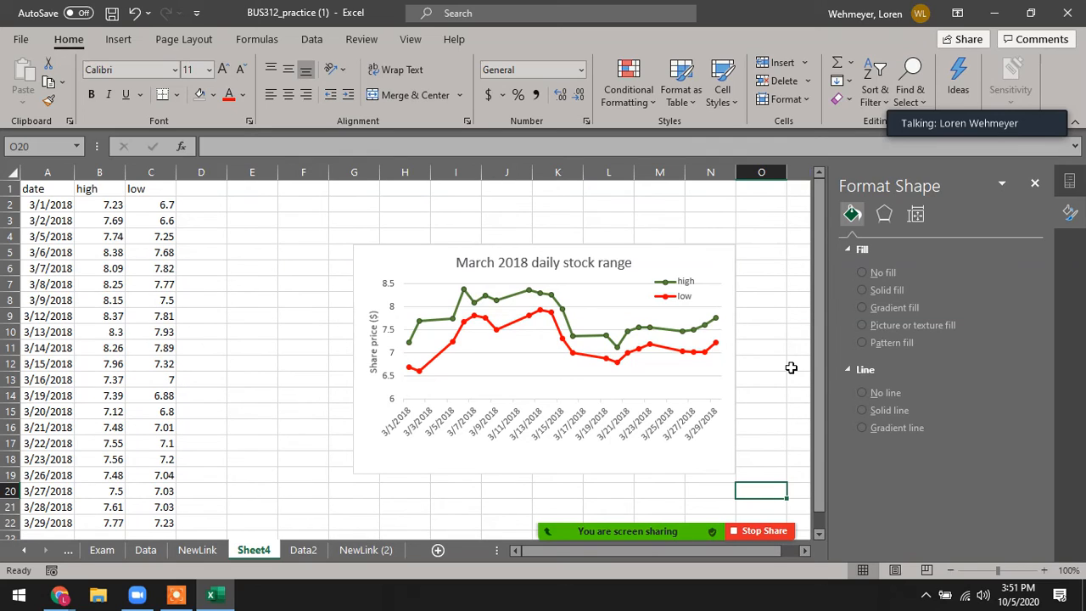
# Remove the line chart's major gridlines, and look over the date axis's formatting options before deselecting the chart.
pyautogui.click(515, 376)
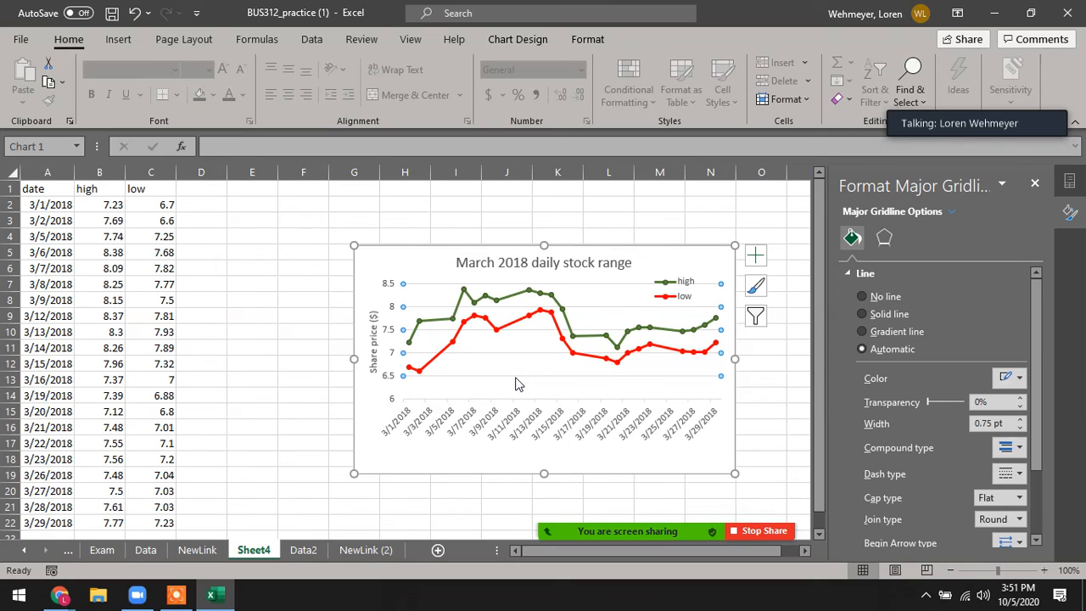
pyautogui.press('Escape')
pyautogui.click(460, 412)
pyautogui.rightClick(468, 413)
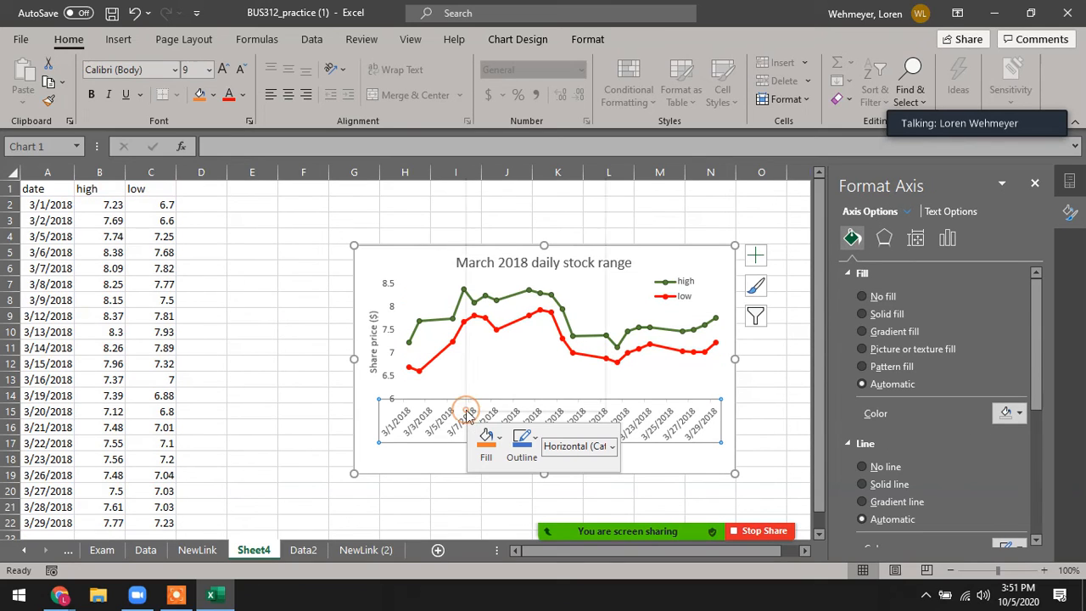
pyautogui.click(521, 403)
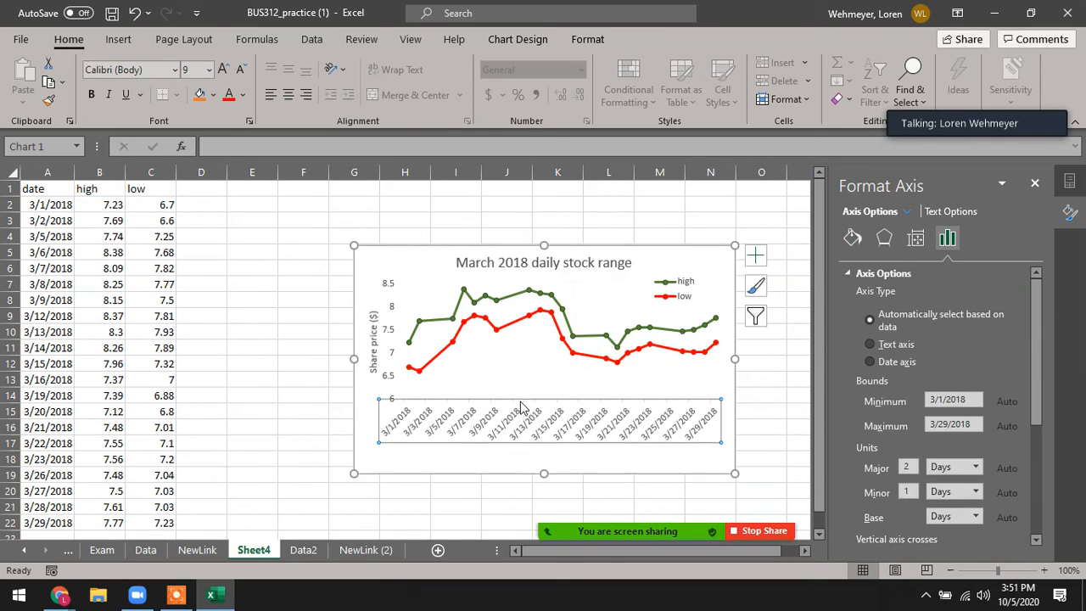
pyautogui.click(767, 404)
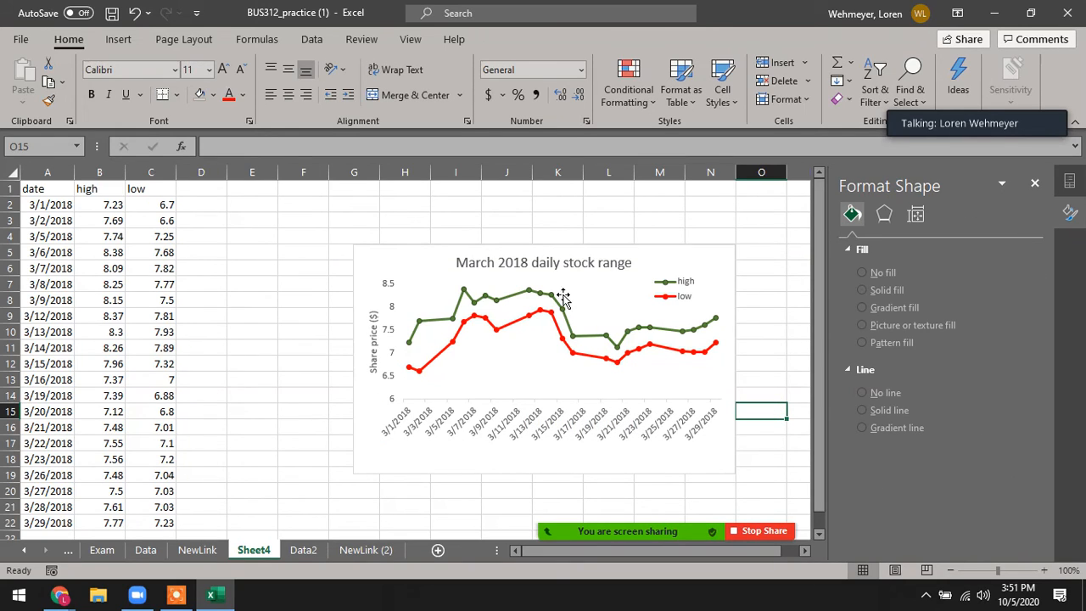
pyautogui.click(323, 377)
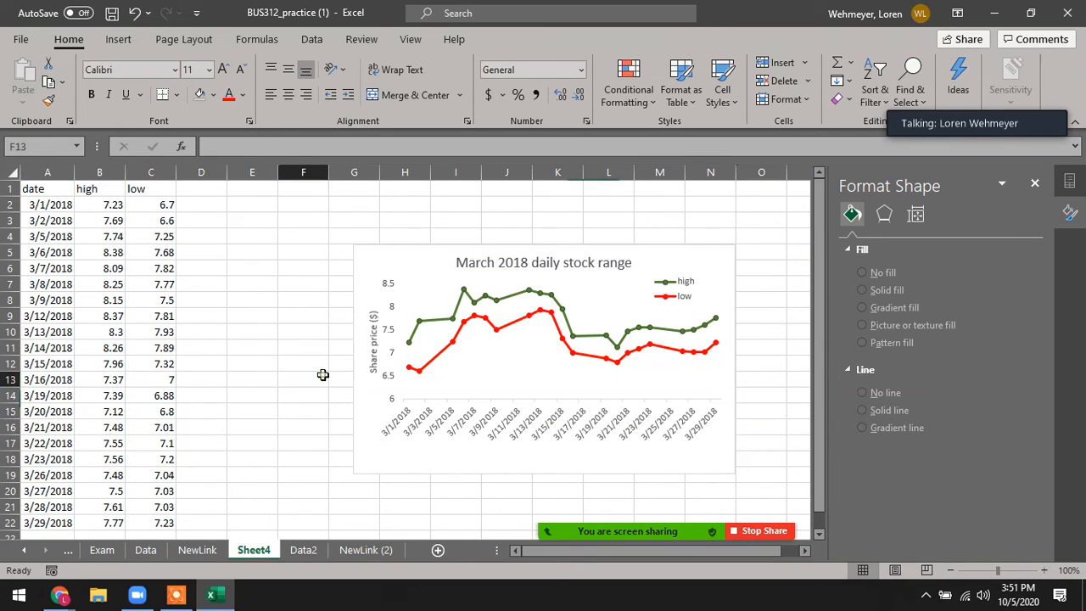
# Read question 22 on the Exam sheet and return to the March 2018 data on Sheet4.
pyautogui.click(102, 550)
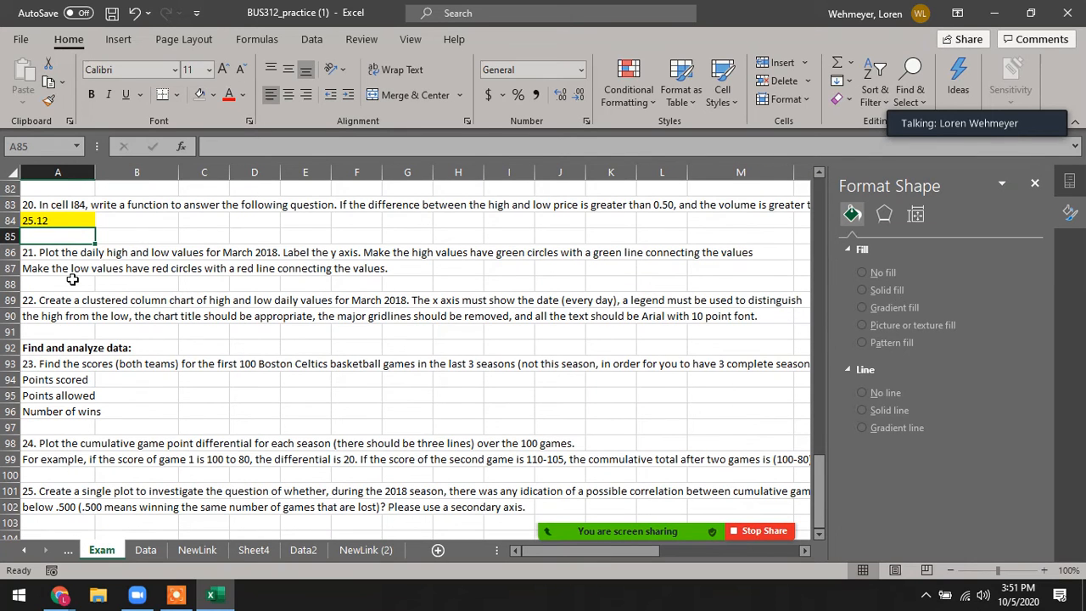
pyautogui.click(43, 330)
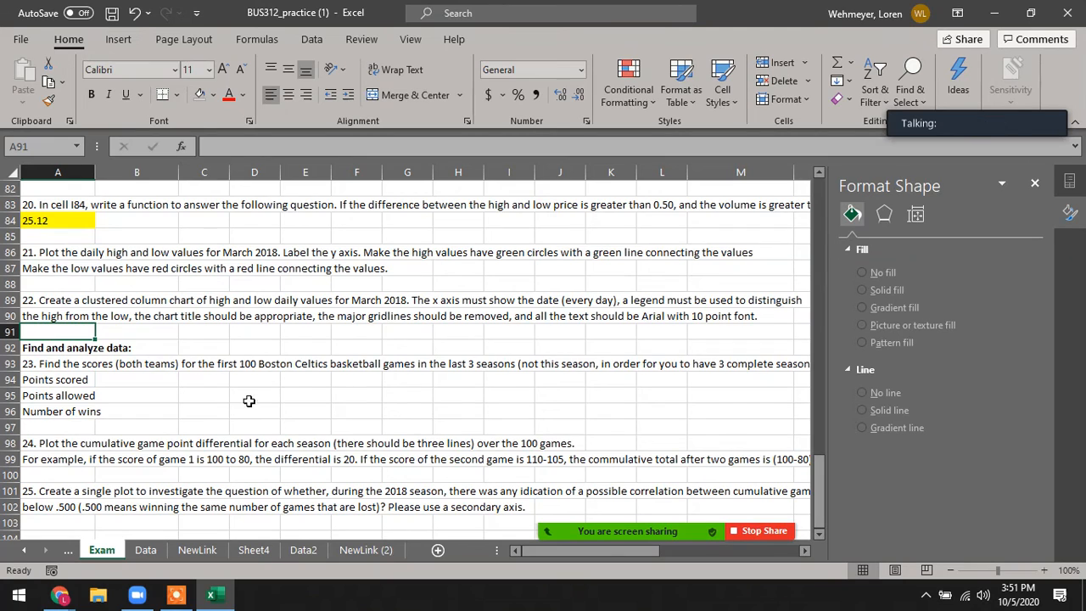
pyautogui.click(366, 550)
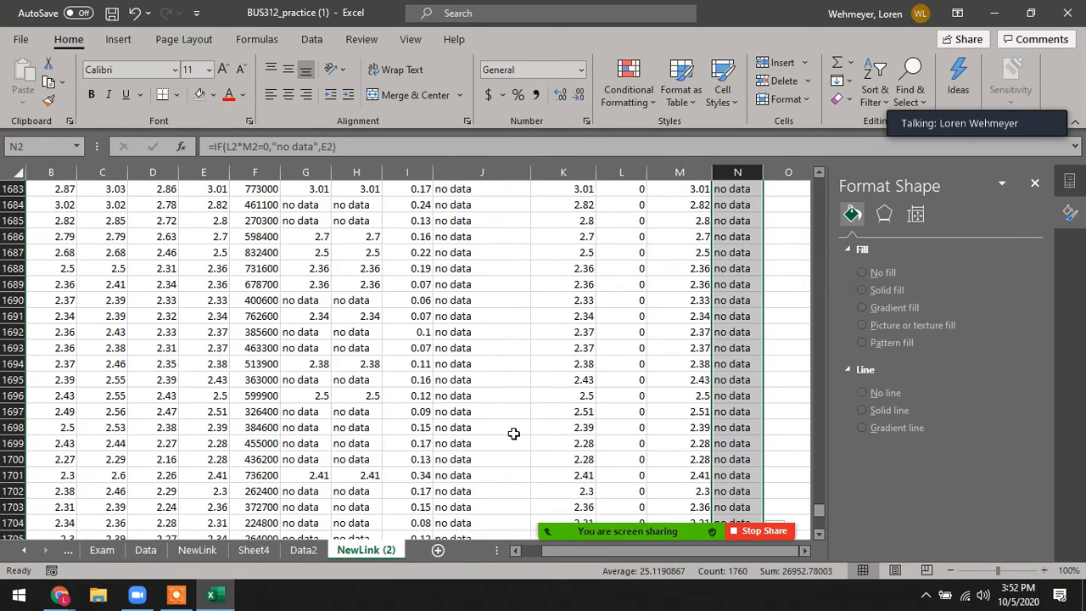
pyautogui.click(303, 549)
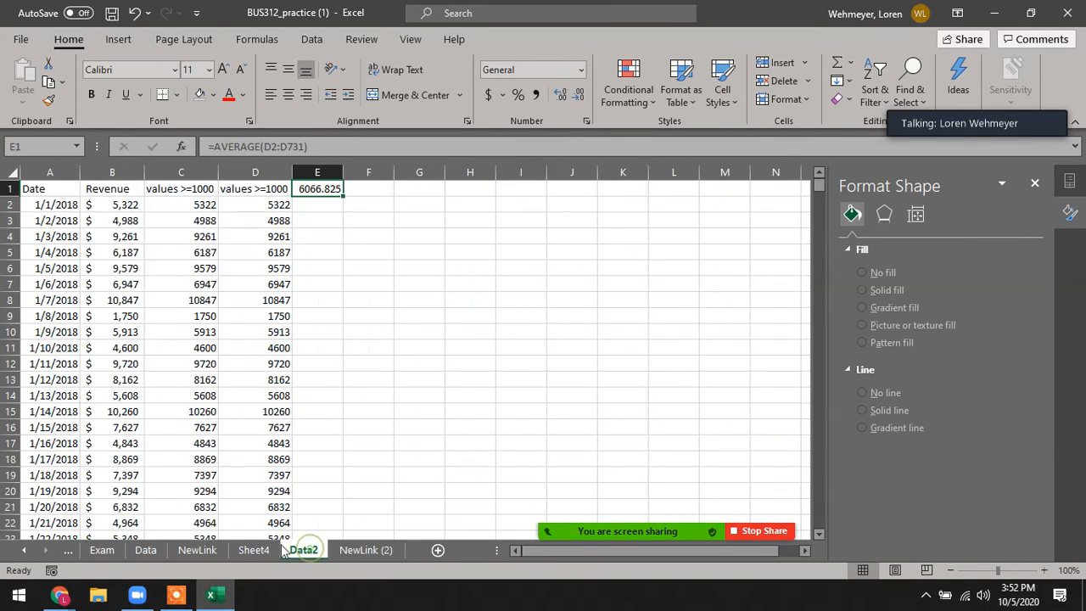
pyautogui.click(255, 550)
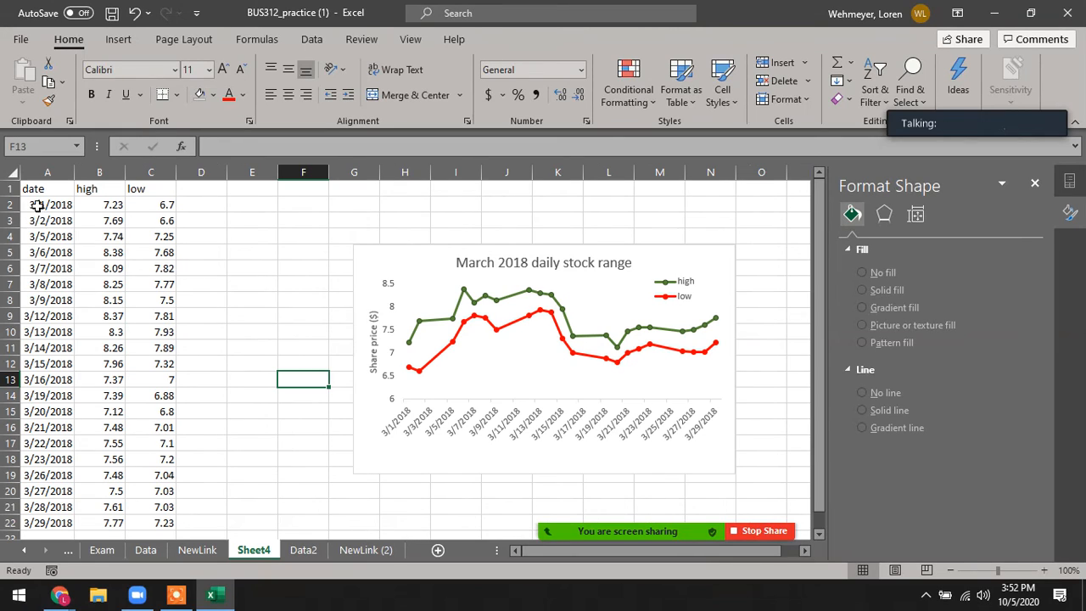
# Insert a 2-D clustered column chart of the dates, high and low values in A2:C22.
pyautogui.moveTo(38, 206); pyautogui.dragTo(150, 521)
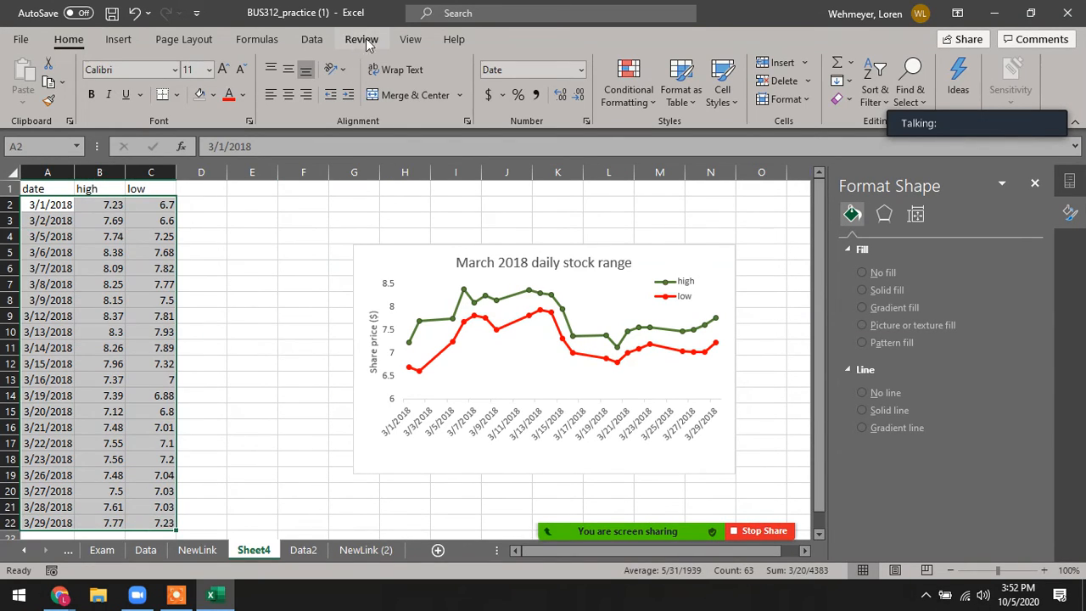
pyautogui.click(123, 39)
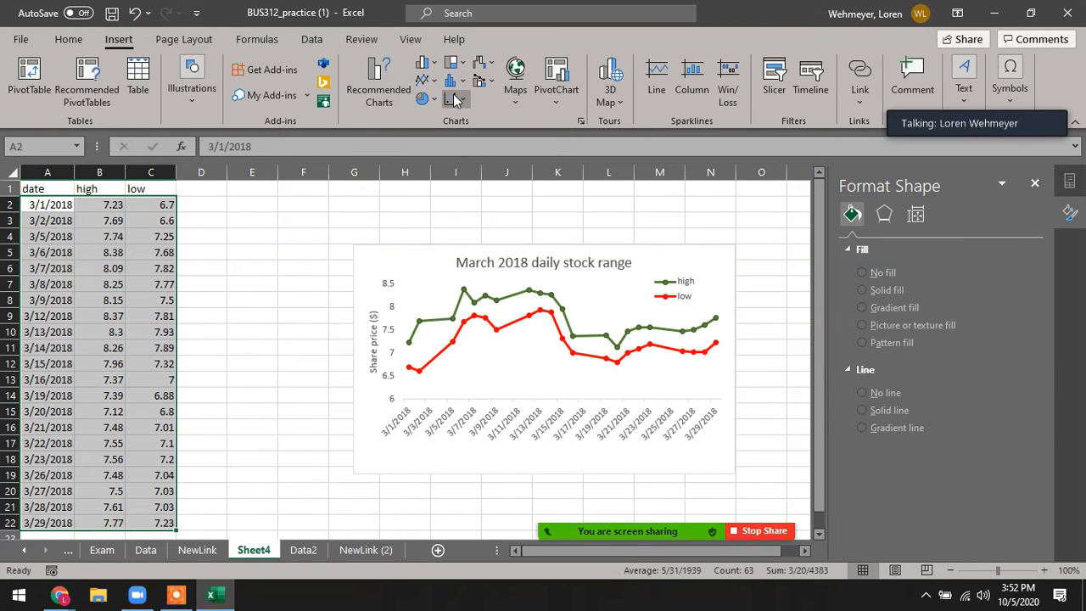
pyautogui.click(428, 64)
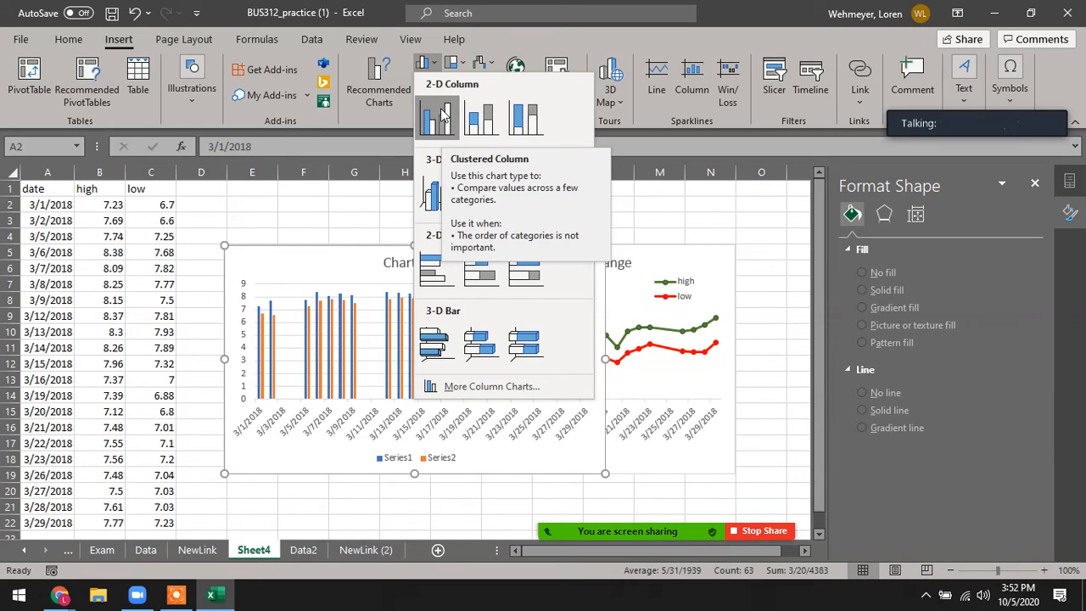
pyautogui.click(440, 116)
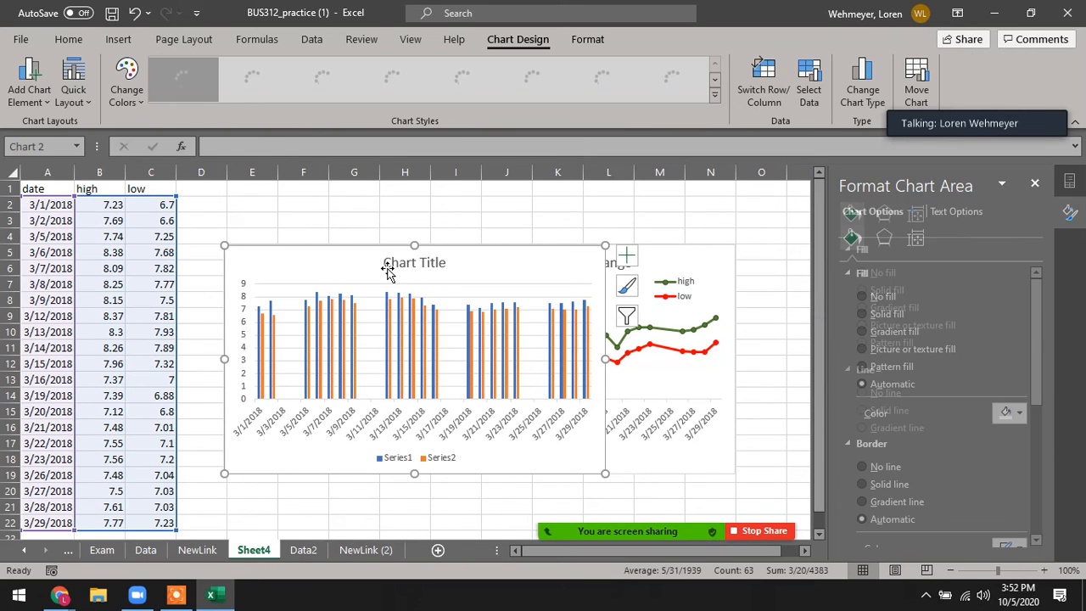
# Recheck question 22 on the Exam sheet, and widen the column chart on Sheet4 until the axis labels every day.
pyautogui.click(100, 551)
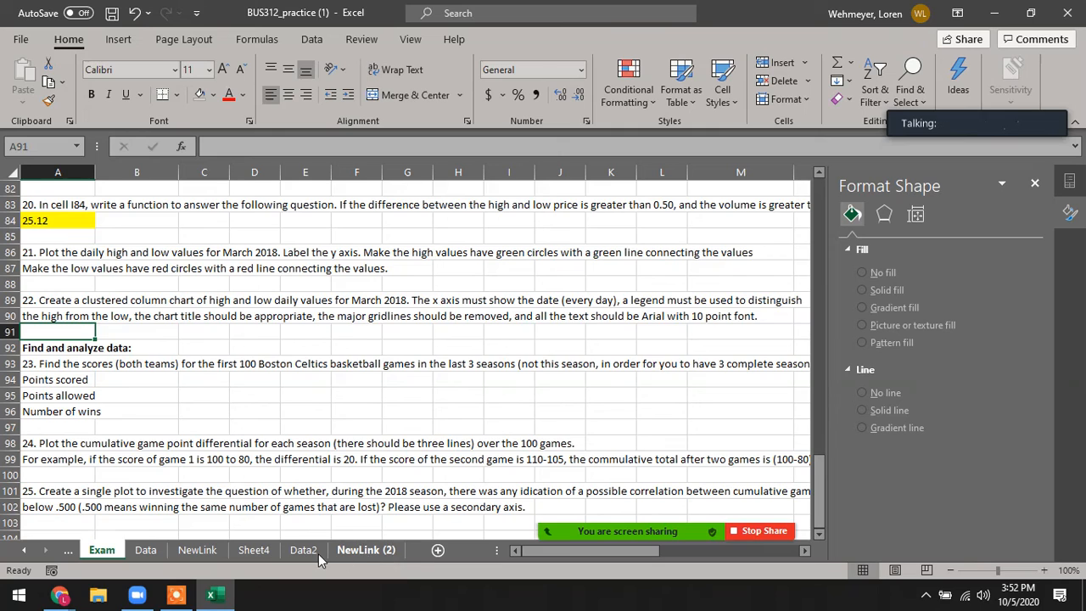
pyautogui.click(257, 551)
pyautogui.click(574, 448)
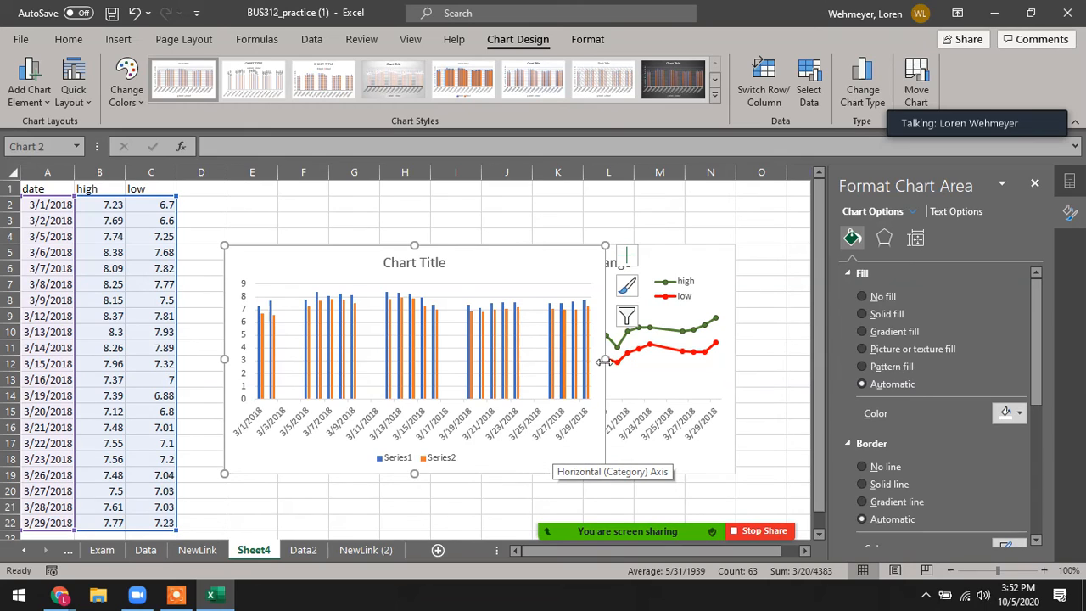
pyautogui.moveTo(605, 359); pyautogui.dragTo(742, 376)
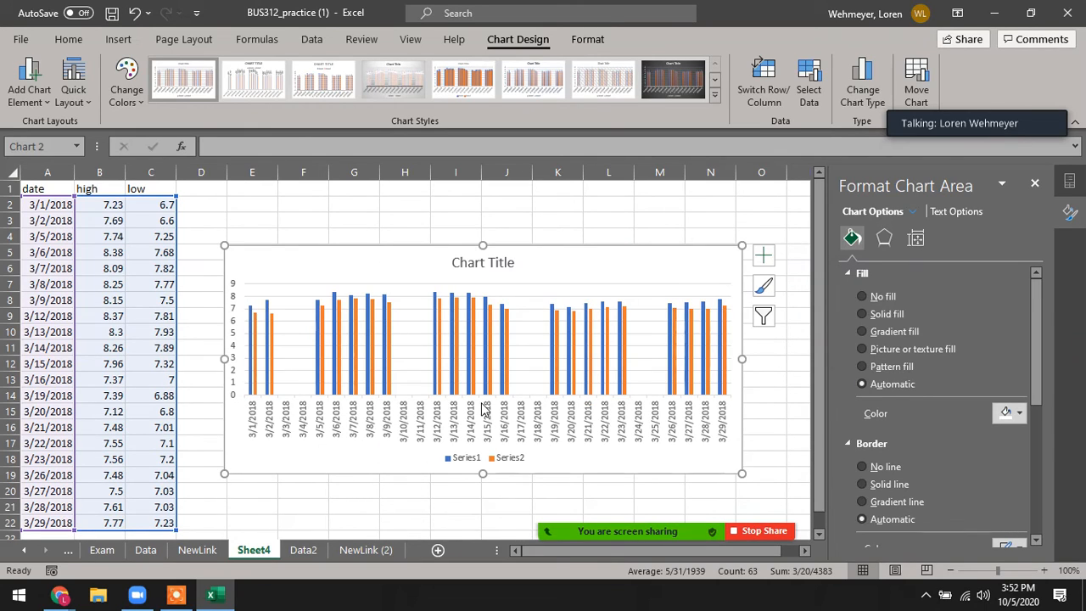
pyautogui.rightClick(383, 273)
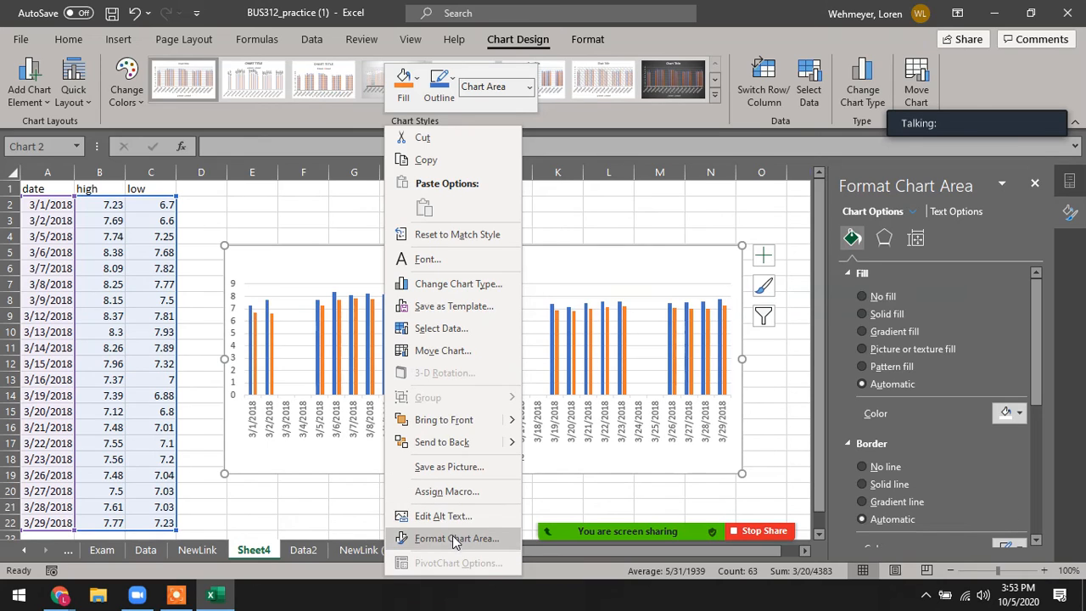
pyautogui.click(201, 297)
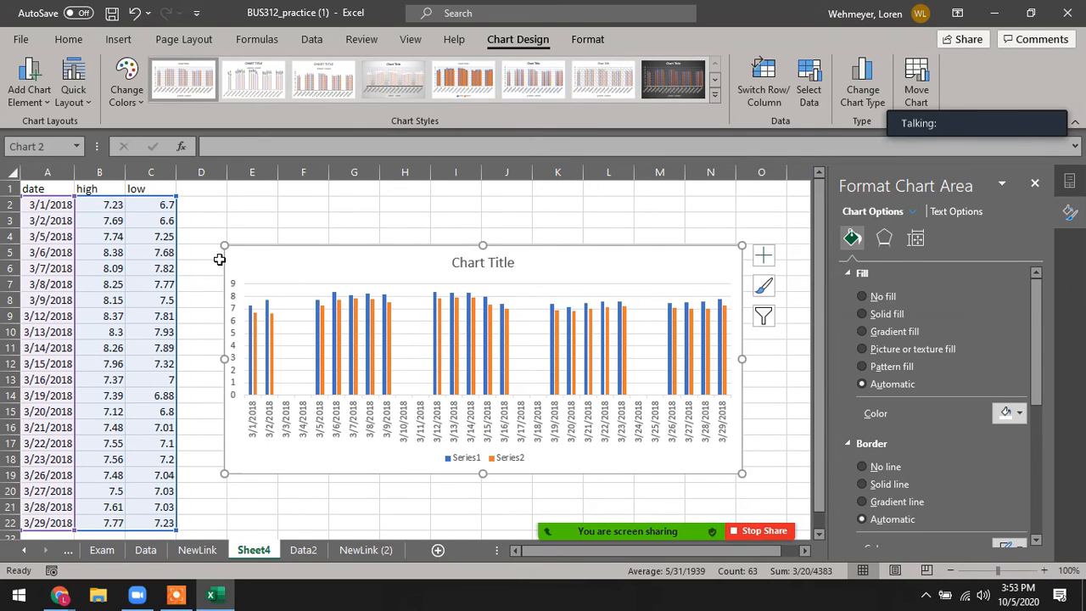
pyautogui.click(193, 269)
# Edit the column chart's data source to name the first series from the high header in cell B1.
pyautogui.click(305, 307)
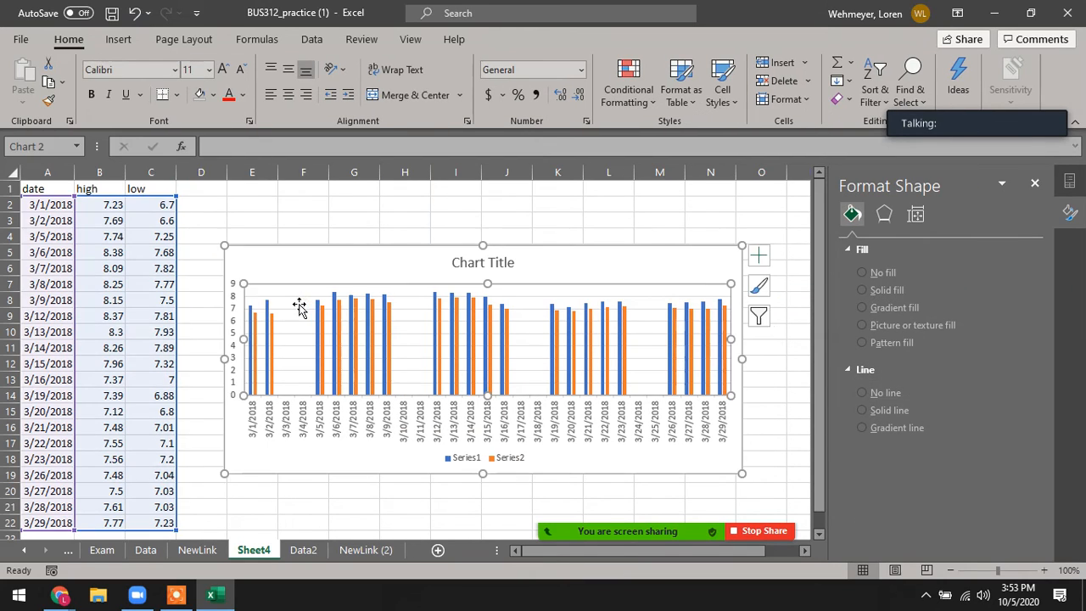
pyautogui.rightClick(299, 310)
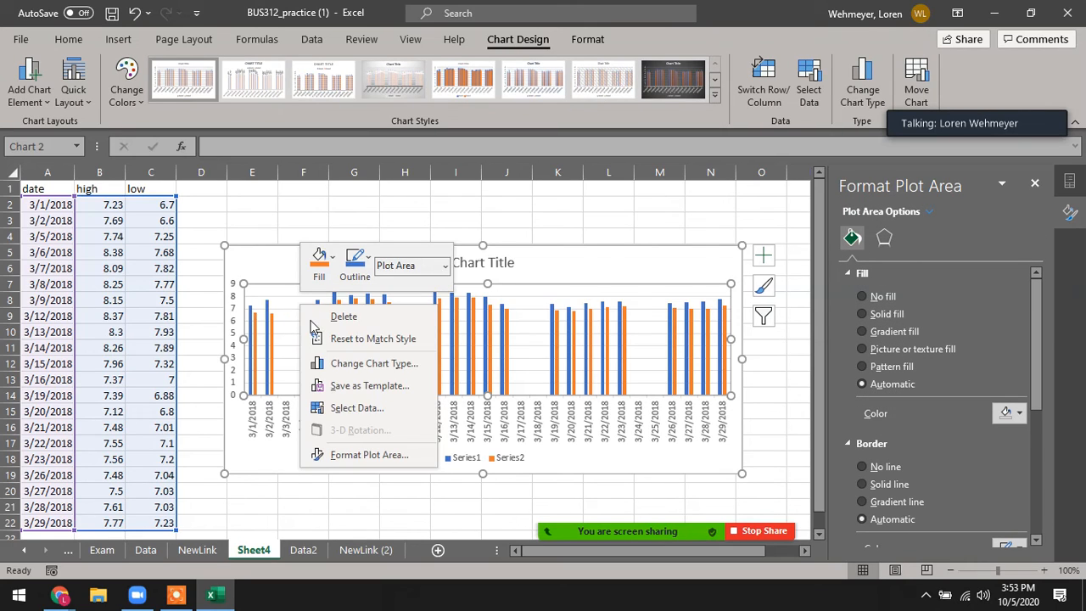
pyautogui.click(351, 407)
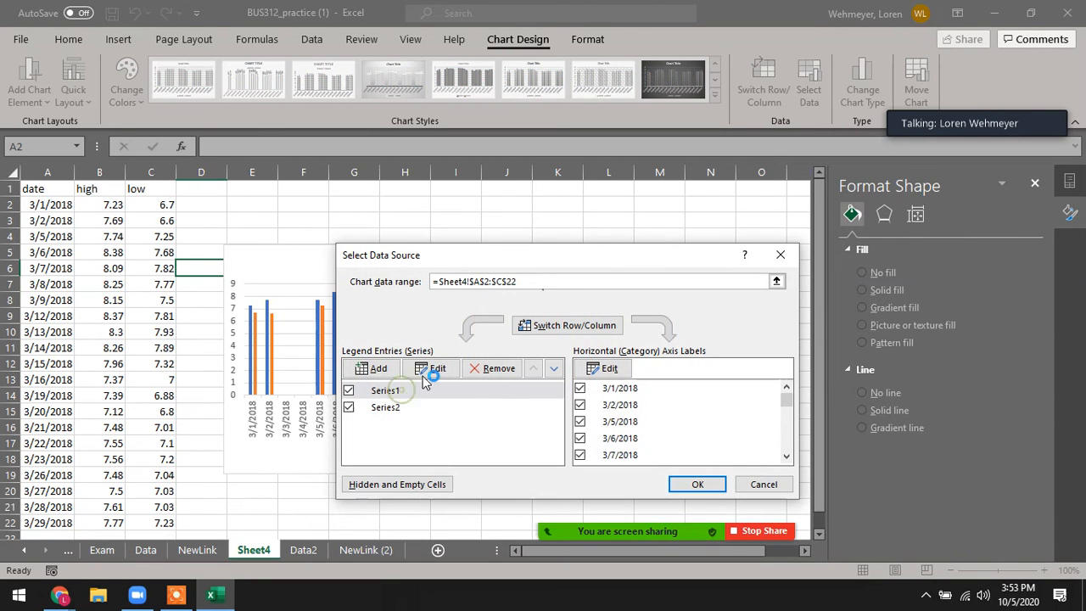
pyautogui.click(407, 390)
pyautogui.click(417, 372)
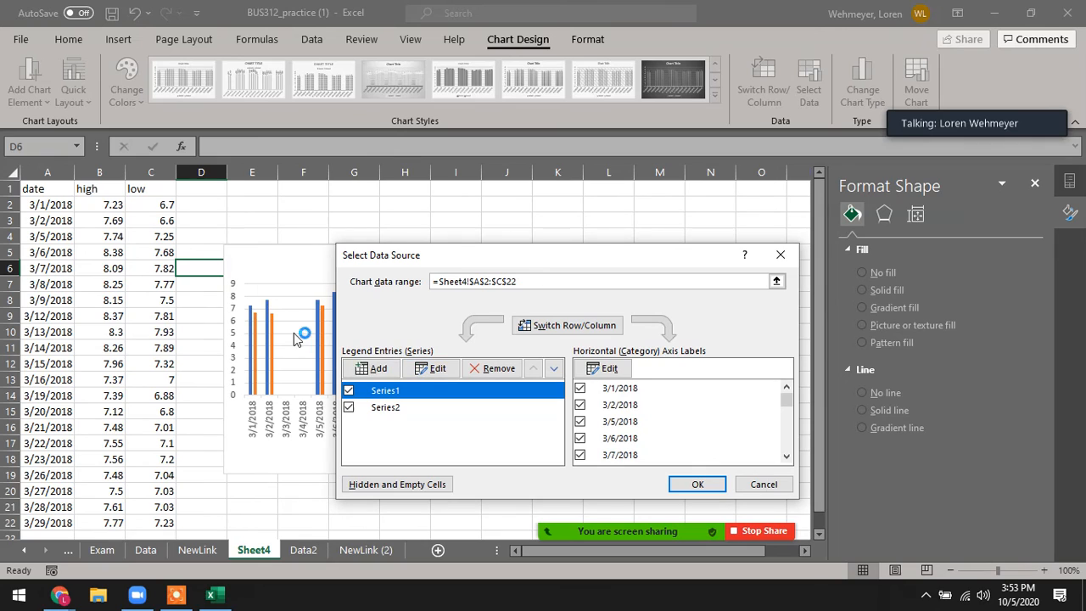
pyautogui.click(420, 373)
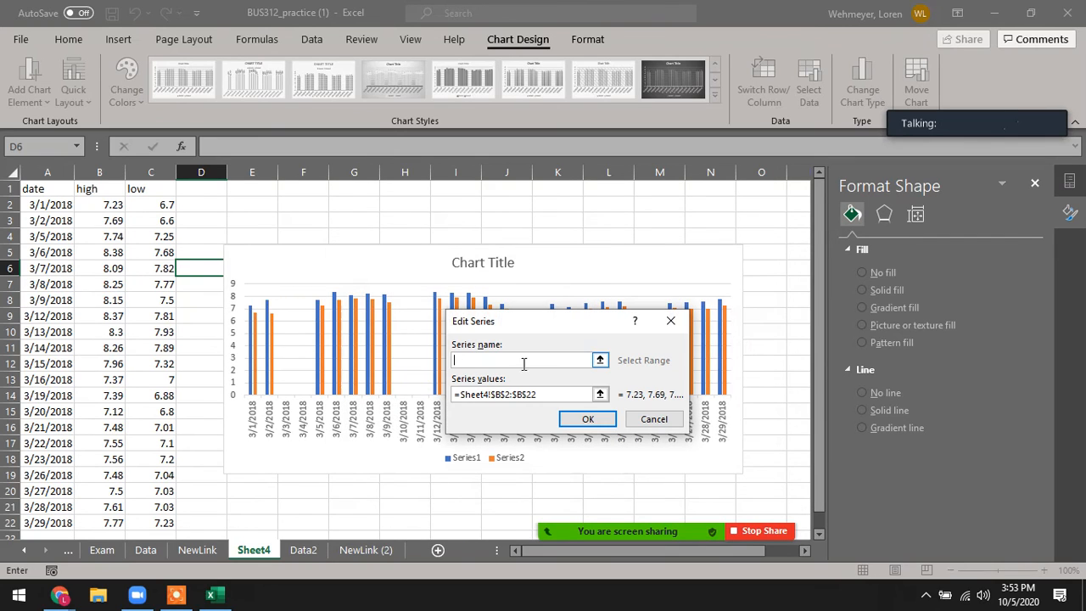
pyautogui.click(100, 189)
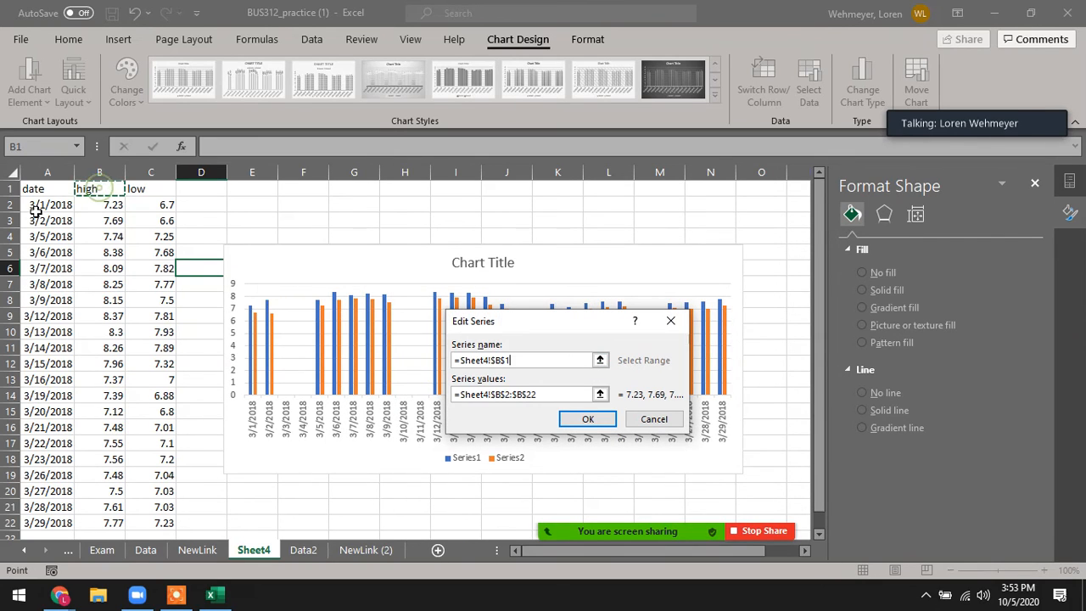
pyautogui.press('Return')
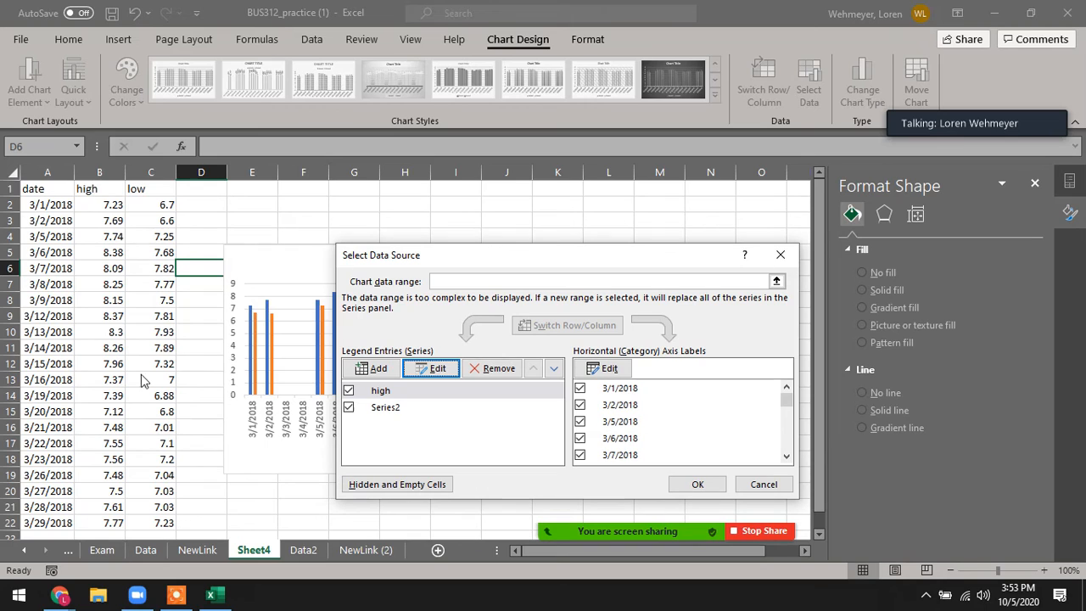
# Name the column chart's second series from the low header in cell C1 and apply the data source changes.
pyautogui.click(384, 407)
pyautogui.click(428, 371)
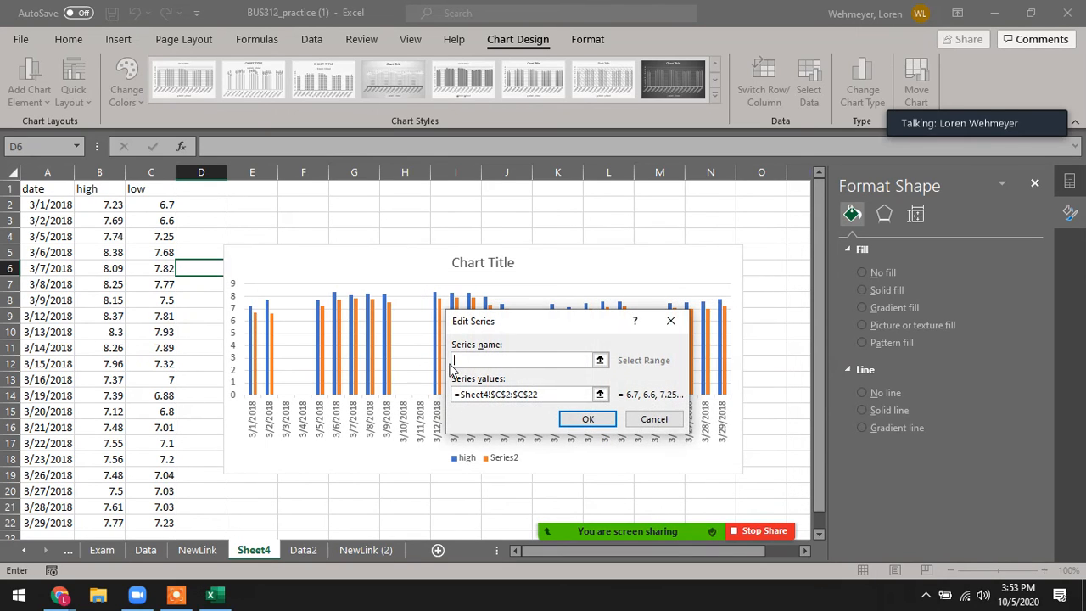
pyautogui.click(603, 362)
pyautogui.click(146, 188)
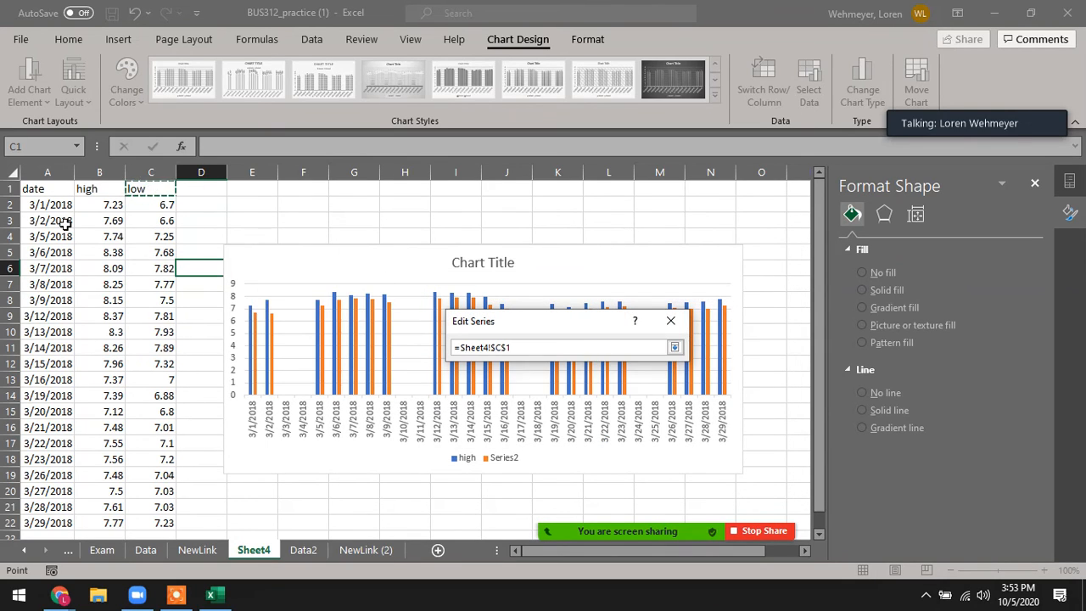
pyautogui.press('Return')
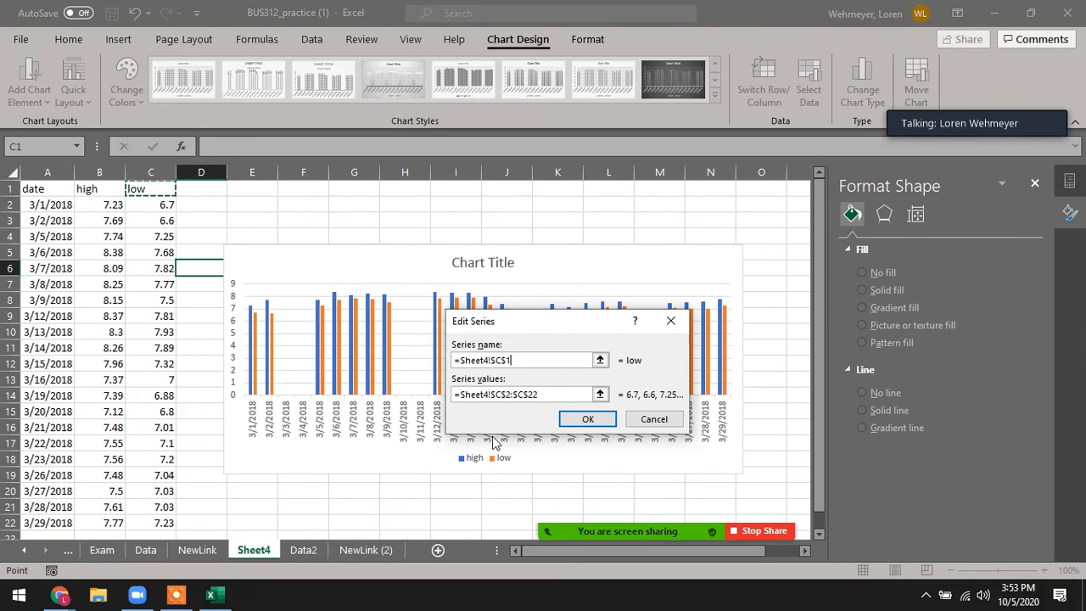
pyautogui.click(585, 418)
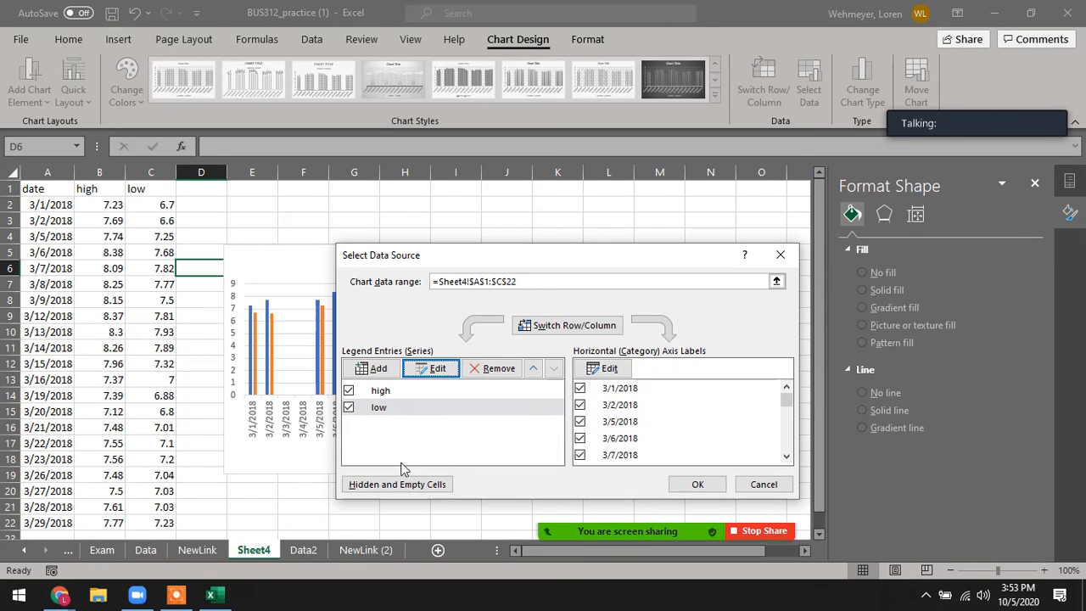
pyautogui.click(698, 483)
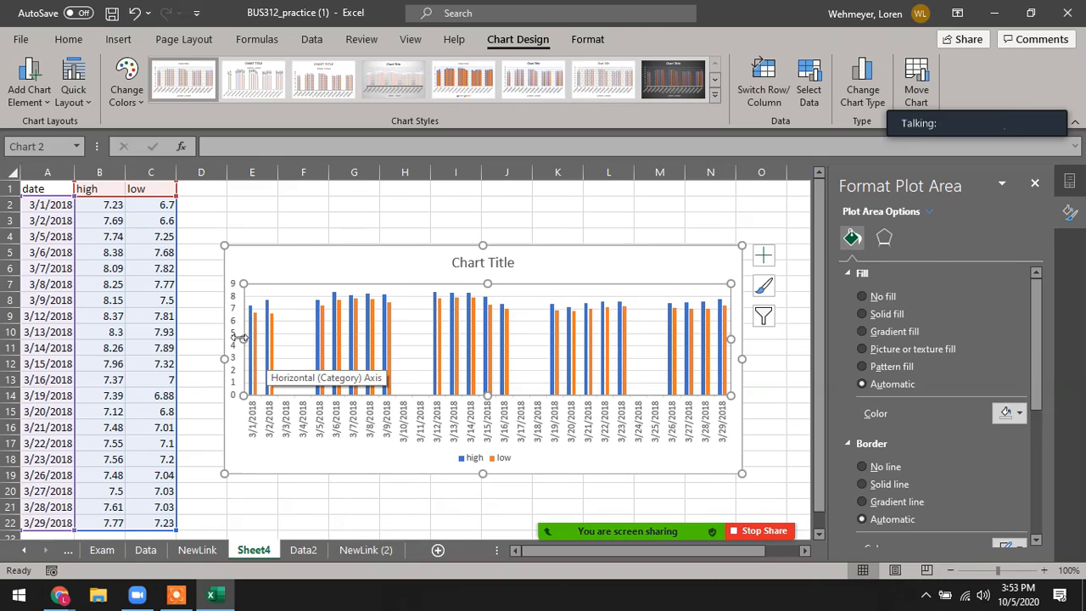
# Narrow the column chart's plot area from its left edge and add the primary vertical axis title "Daily stock Range ($)".
pyautogui.moveTo(243, 339); pyautogui.dragTo(270, 335)
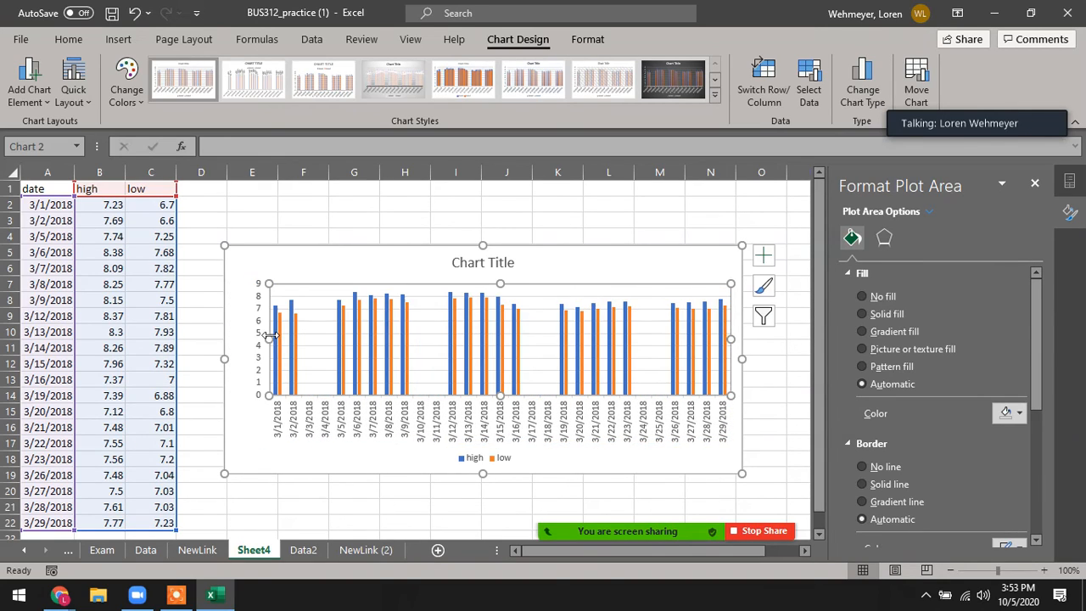
pyautogui.click(45, 96)
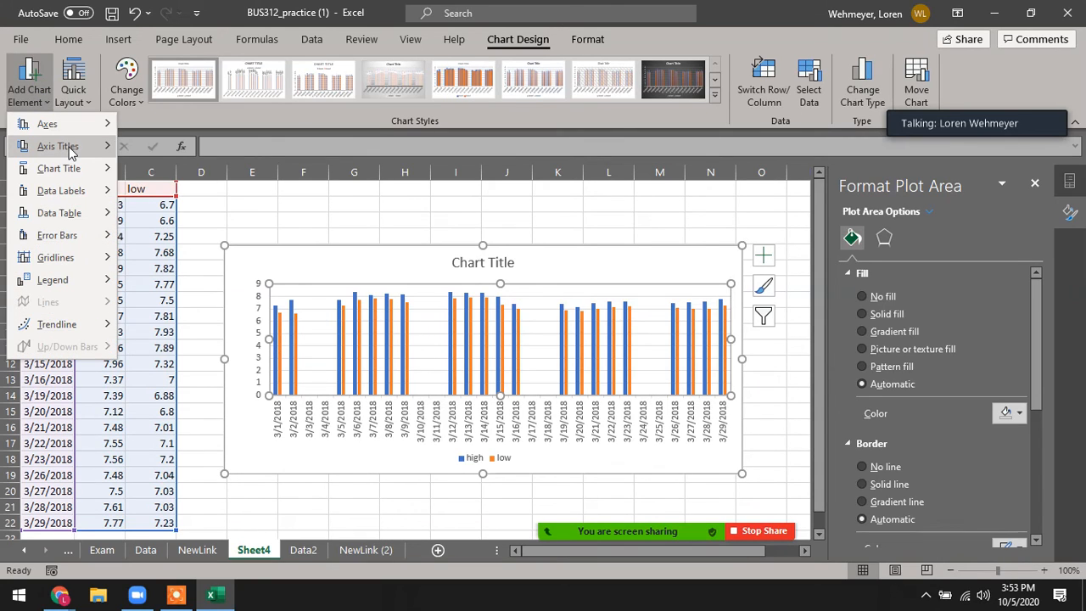
pyautogui.moveTo(76, 146)
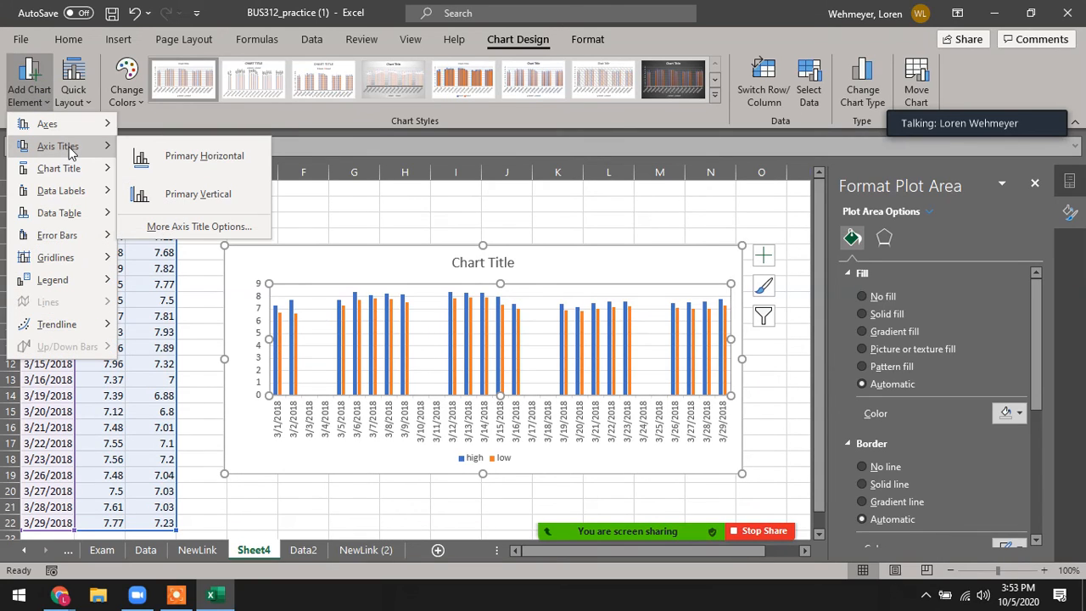
pyautogui.click(201, 196)
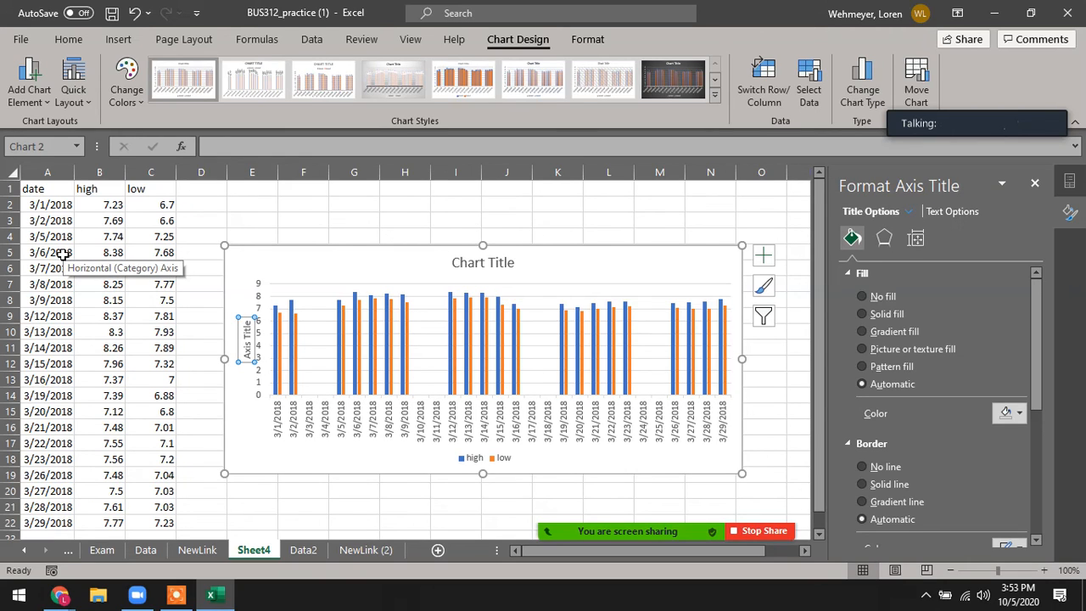
pyautogui.write('Stoc')
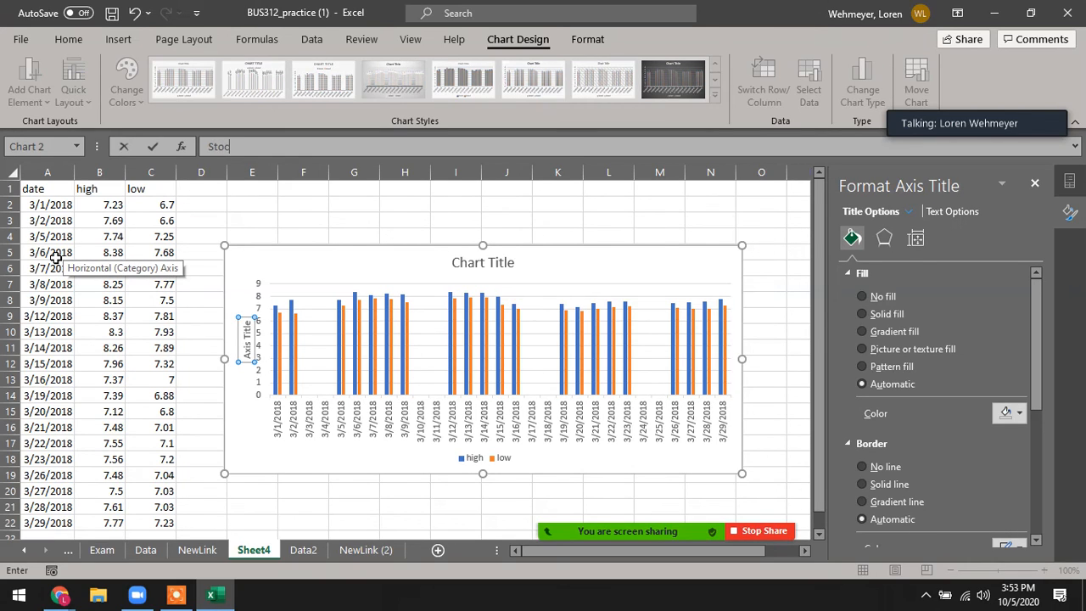
pyautogui.write('k')
pyautogui.press('BackSpace')
pyautogui.press('BackSpace')
pyautogui.press('BackSpace')
pyautogui.press('BackSpace')
pyautogui.press('BackSpace')
pyautogui.write('Daily st')
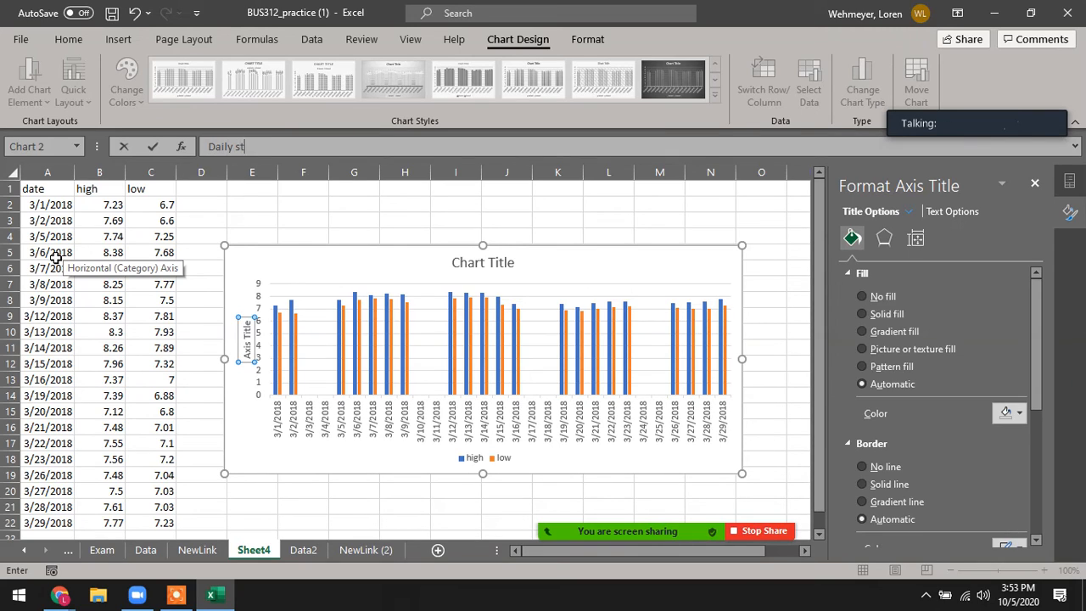
pyautogui.write('ock Range ($)')
# Replace the column chart's title with "March 2018 Daily Stock Range".
pyautogui.click(464, 265)
pyautogui.click(468, 265)
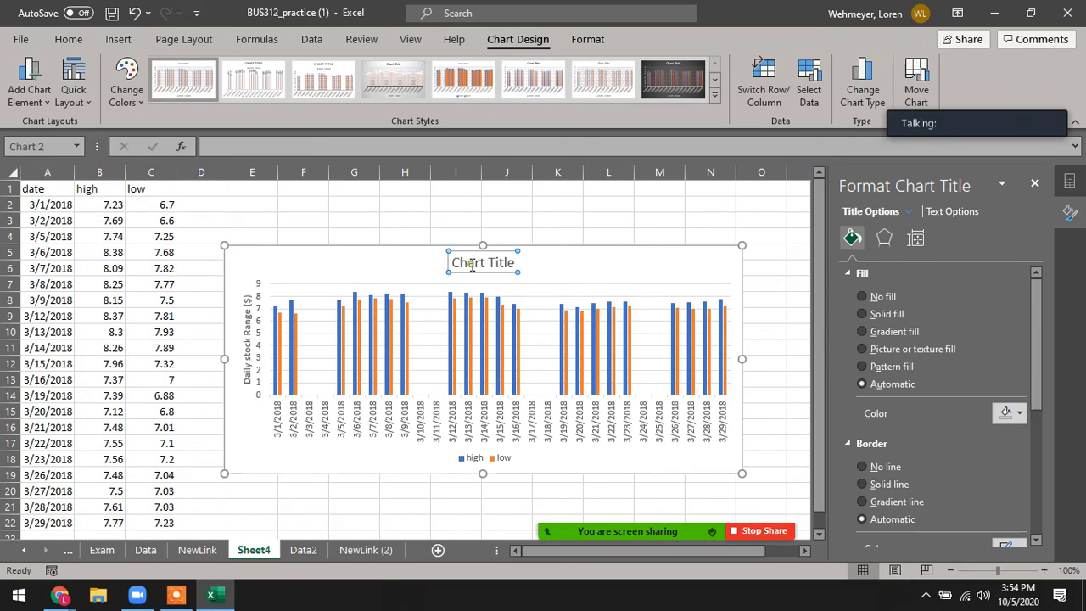
pyautogui.press('BackSpace')
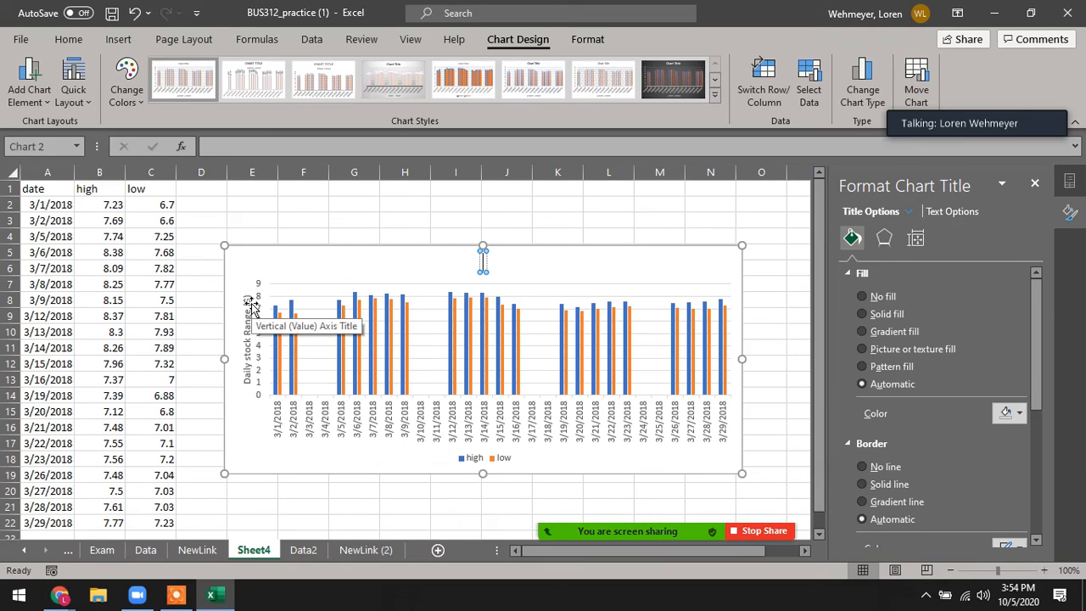
pyautogui.write('March 2018 Daily')
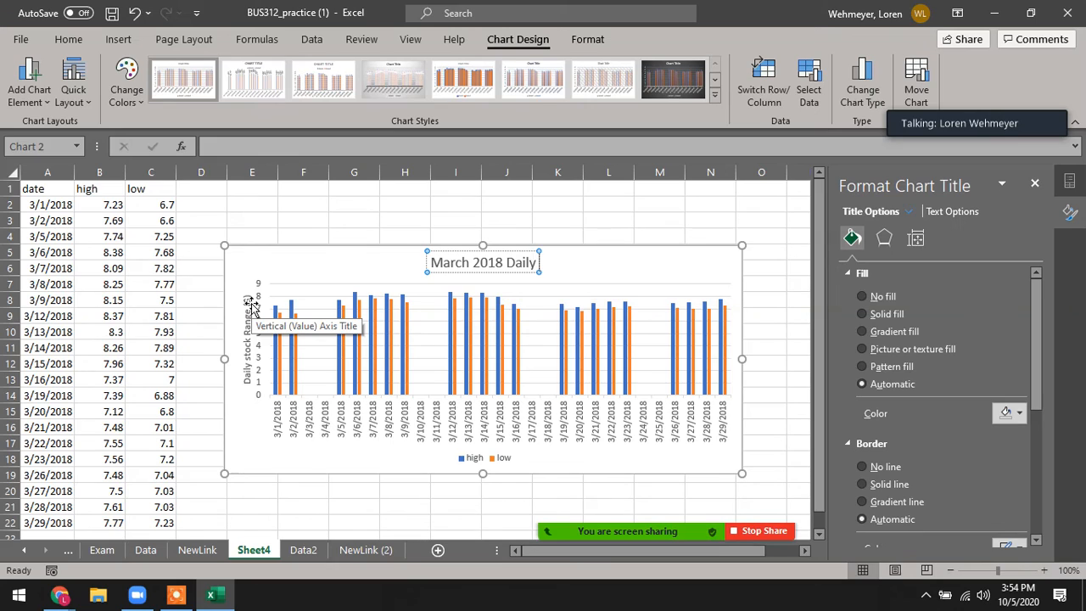
pyautogui.write(' Stock Range')
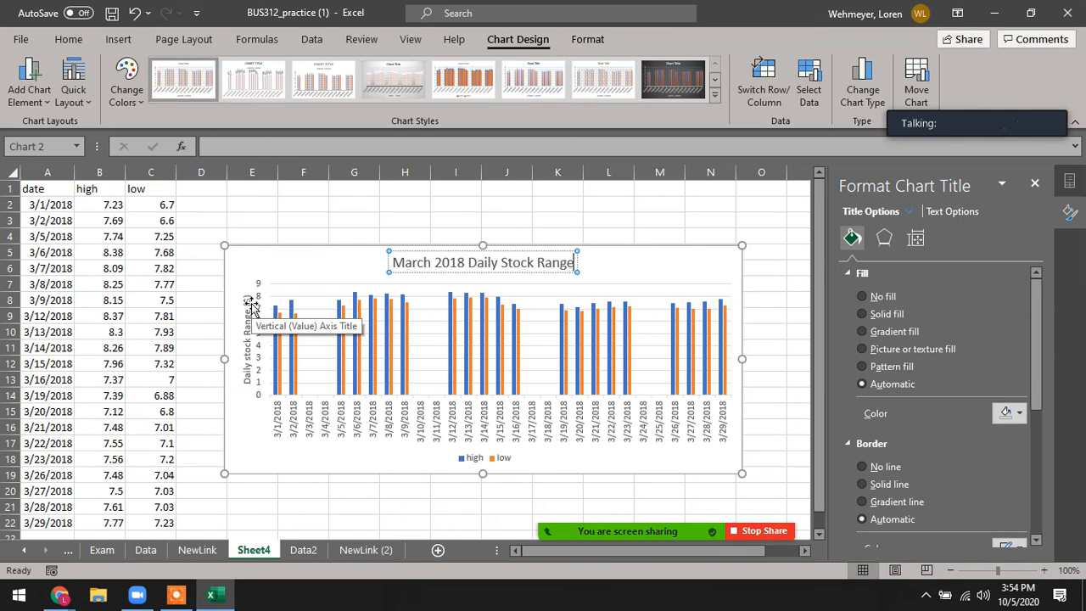
pyautogui.click(341, 219)
# Delete the major horizontal gridlines from the column chart.
pyautogui.click(313, 308)
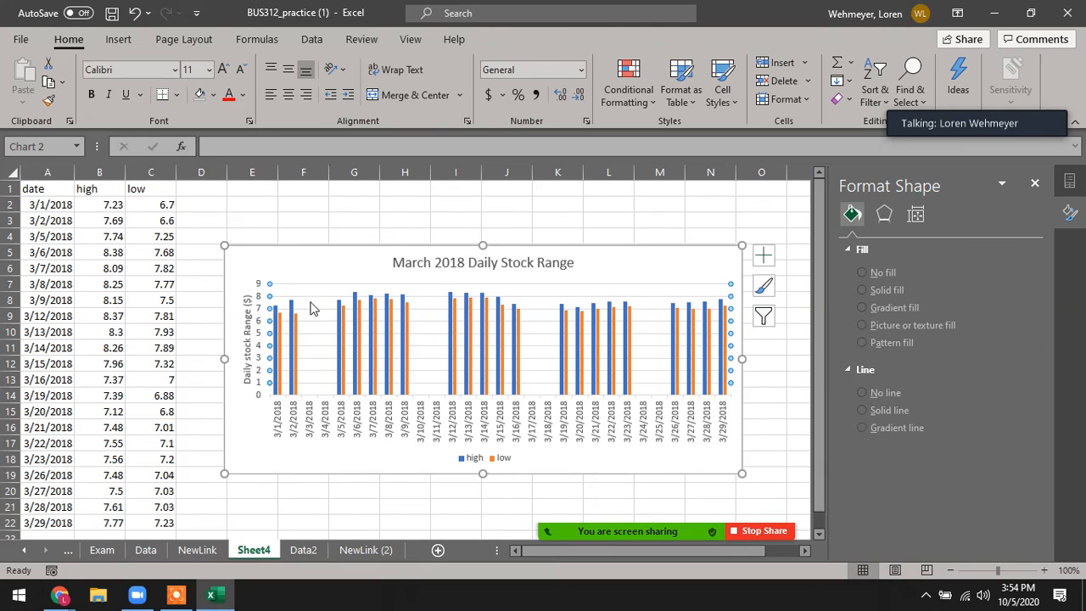
pyautogui.click(284, 312)
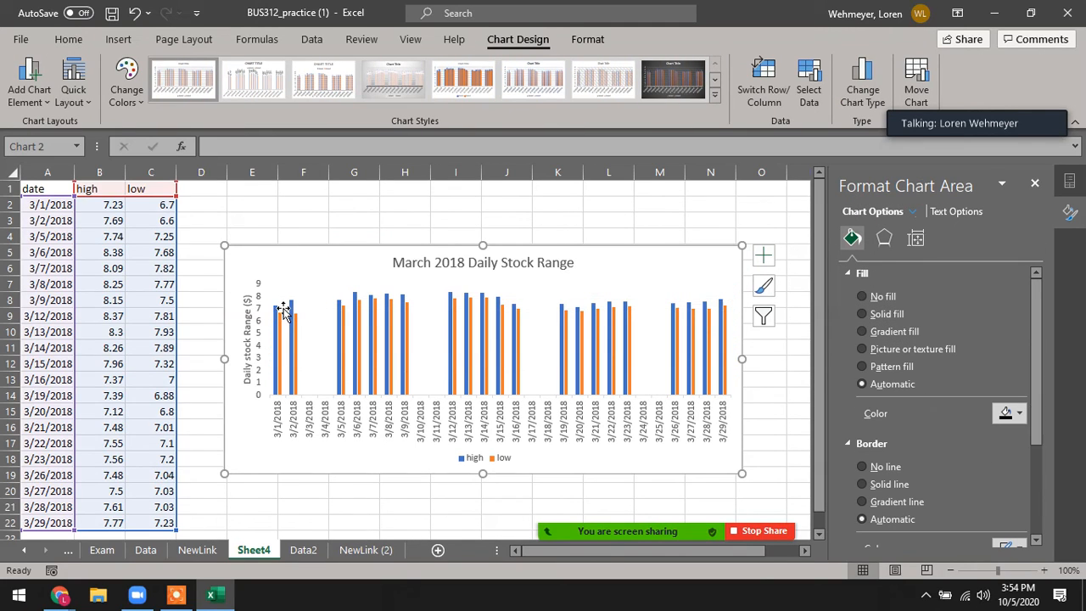
pyautogui.click(285, 221)
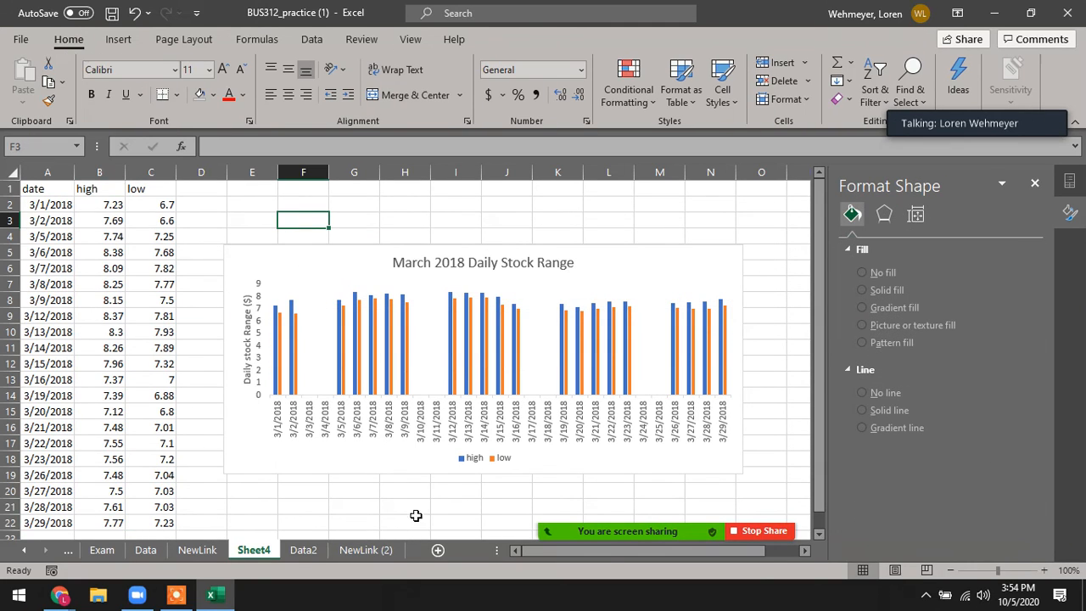
# Resize the column chart's legend to stack high above low, and move it to the chart's upper-right corner.
pyautogui.click(478, 461)
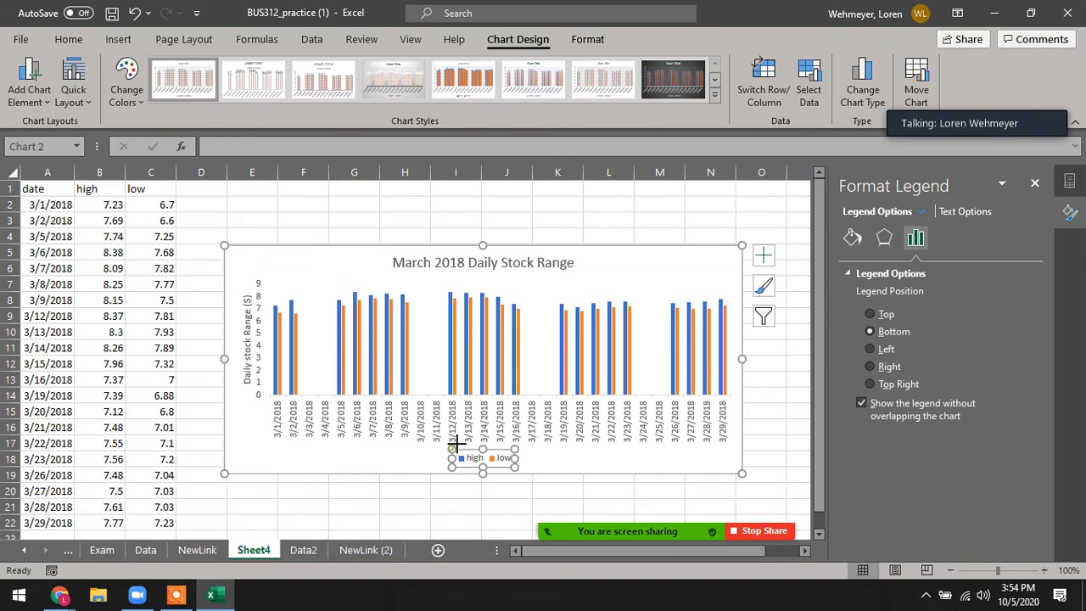
pyautogui.moveTo(452, 457); pyautogui.dragTo(681, 275)
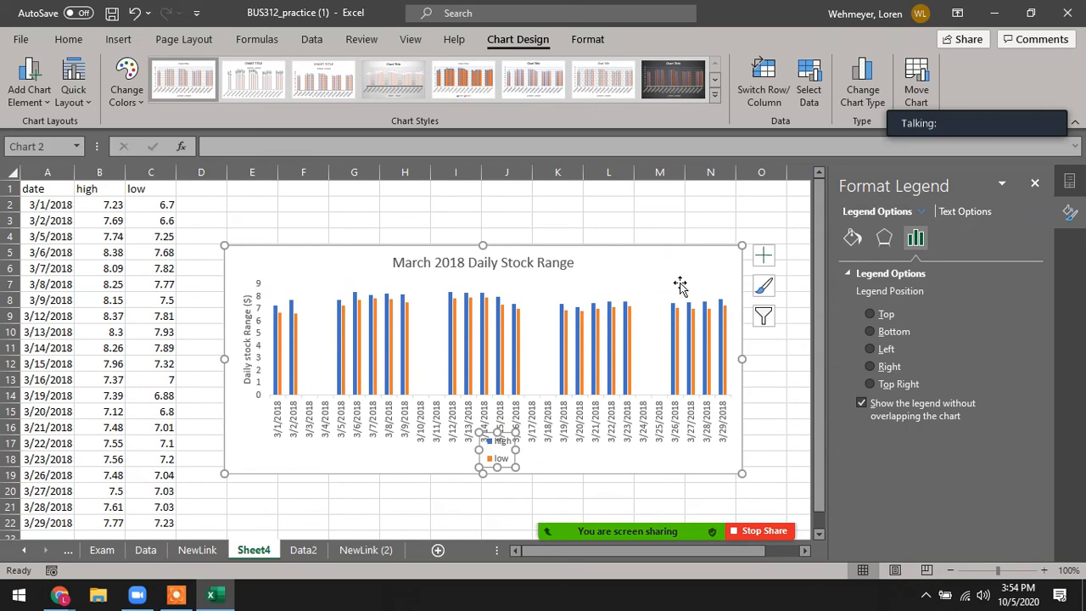
pyautogui.click(790, 396)
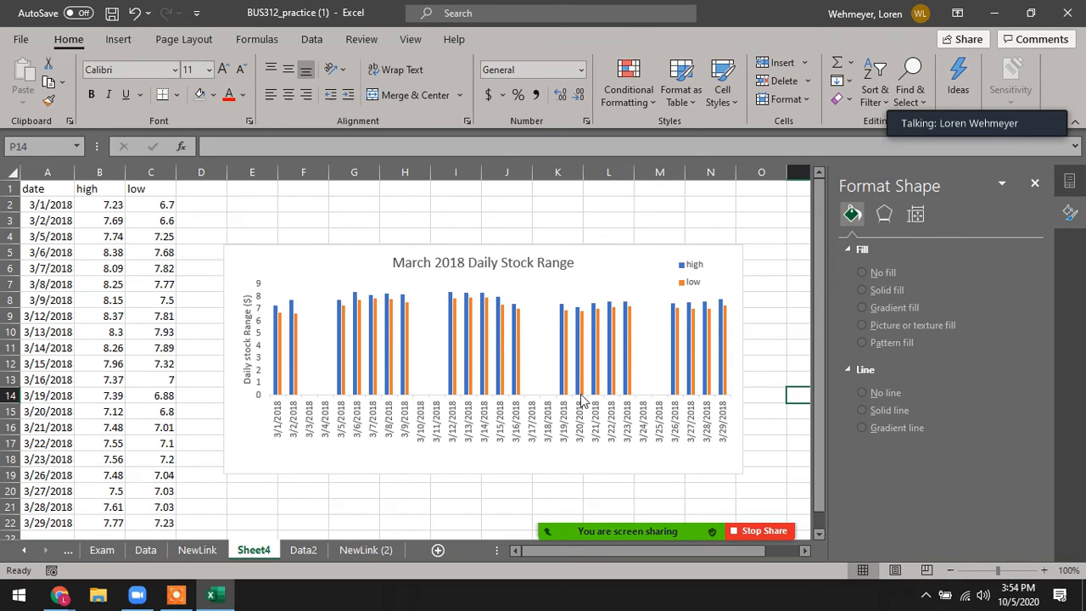
# Move the column chart below the line chart so that the two charts no longer overlap.
pyautogui.click(282, 253)
pyautogui.moveTo(294, 441); pyautogui.dragTo(282, 458)
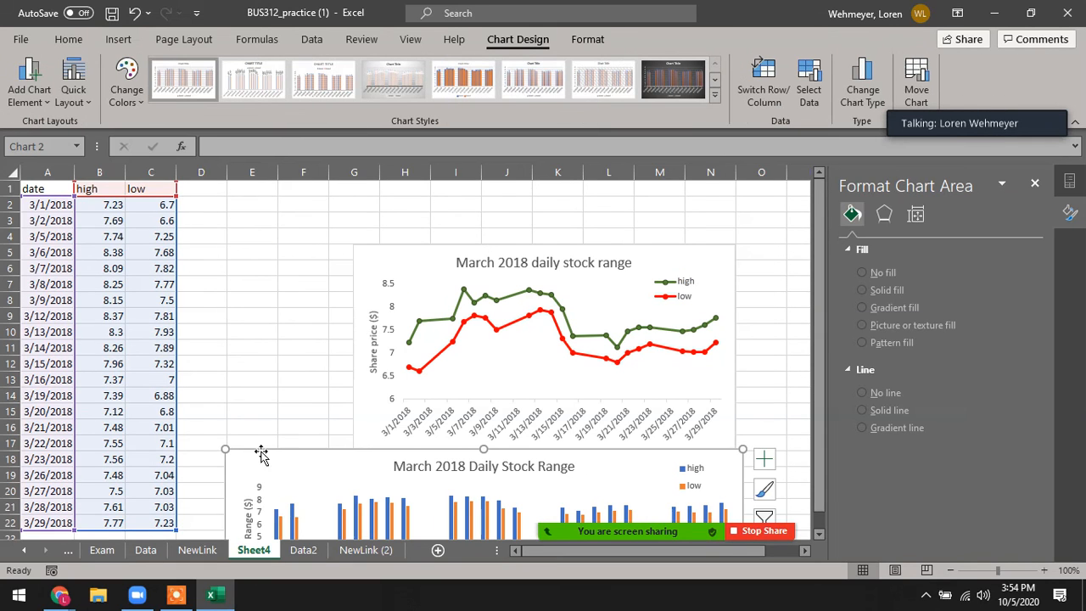
pyautogui.click(305, 370)
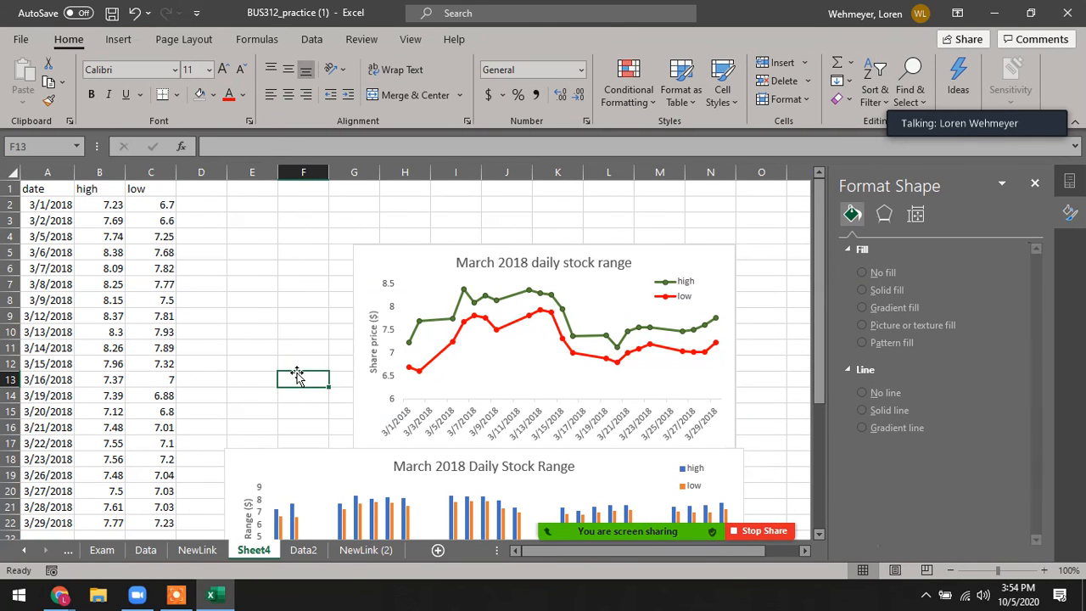
pyautogui.scroll(-4, 280, 365)
pyautogui.moveTo(286, 284); pyautogui.dragTo(286, 310)
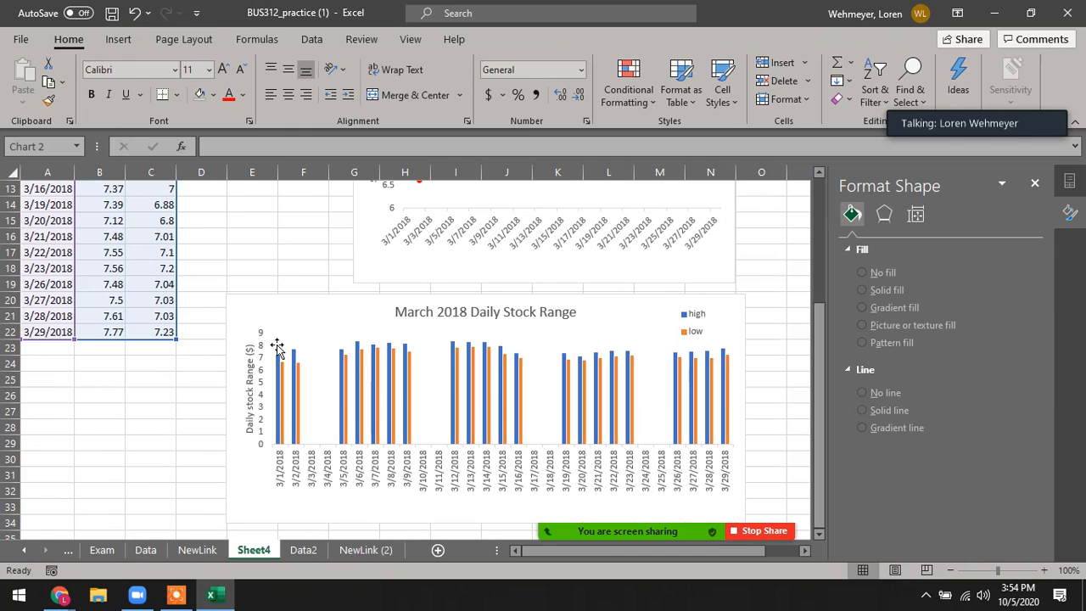
# Review question 22 and the remaining questions 23 to 25 on the Exam sheet.
pyautogui.click(100, 551)
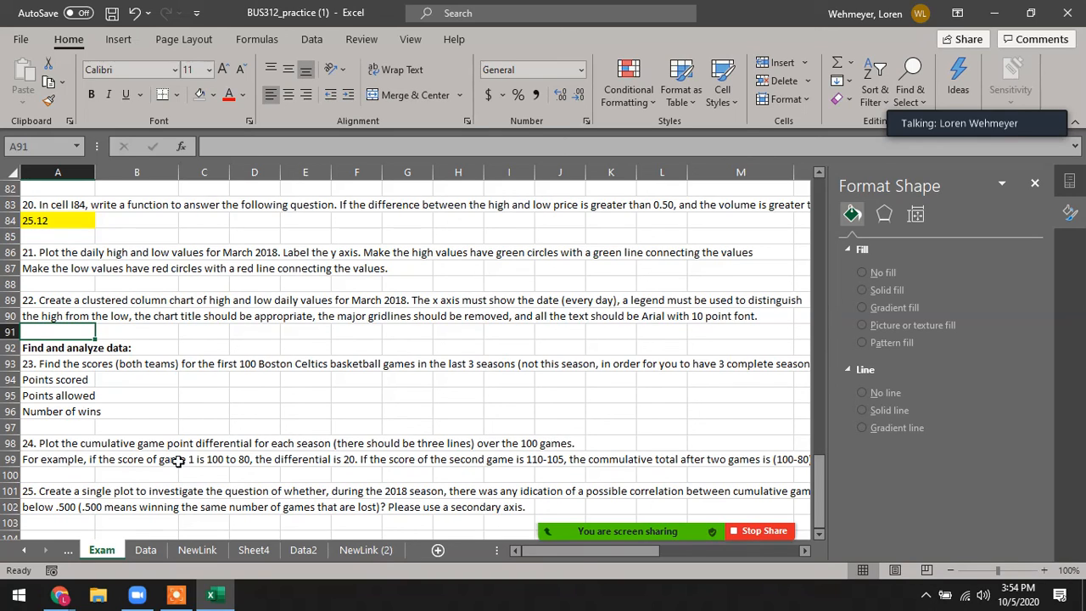
pyautogui.scroll(-5, 159, 452)
pyautogui.scroll(4, 159, 452)
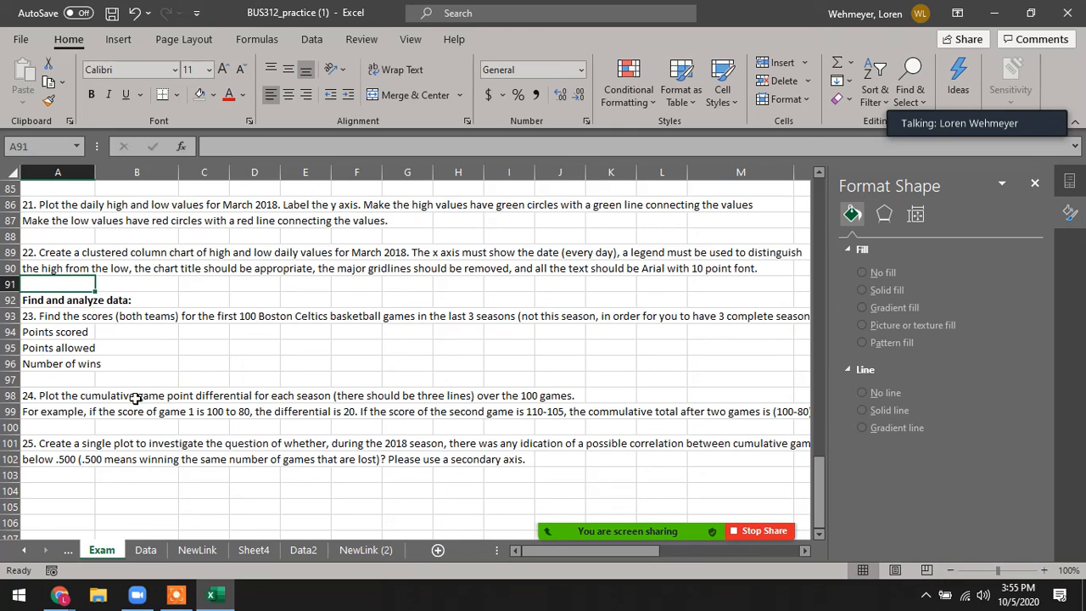
pyautogui.moveTo(48, 320); pyautogui.dragTo(76, 458)
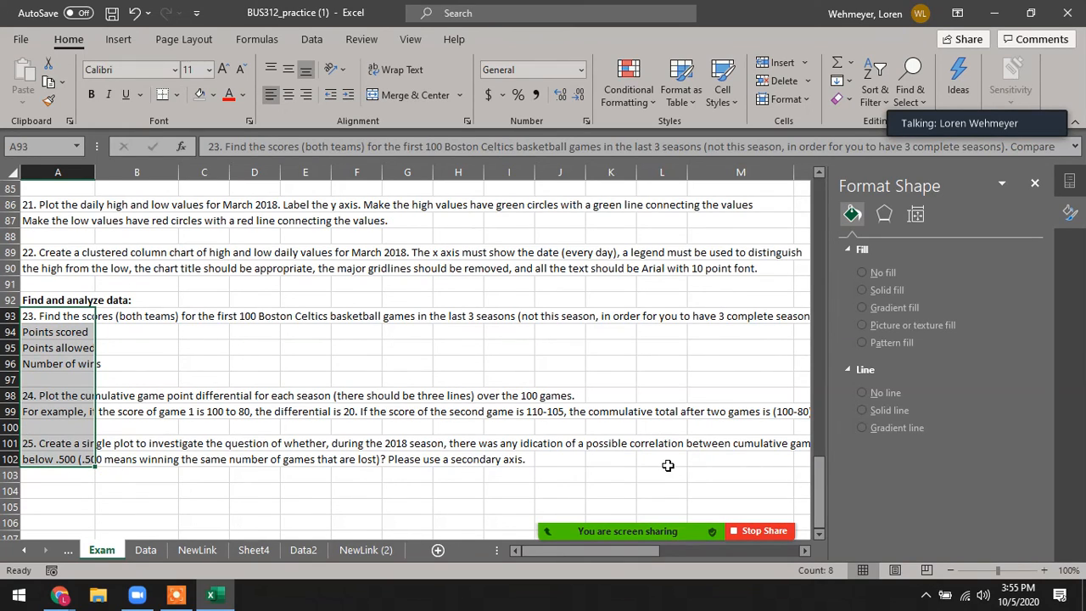
pyautogui.click(178, 593)
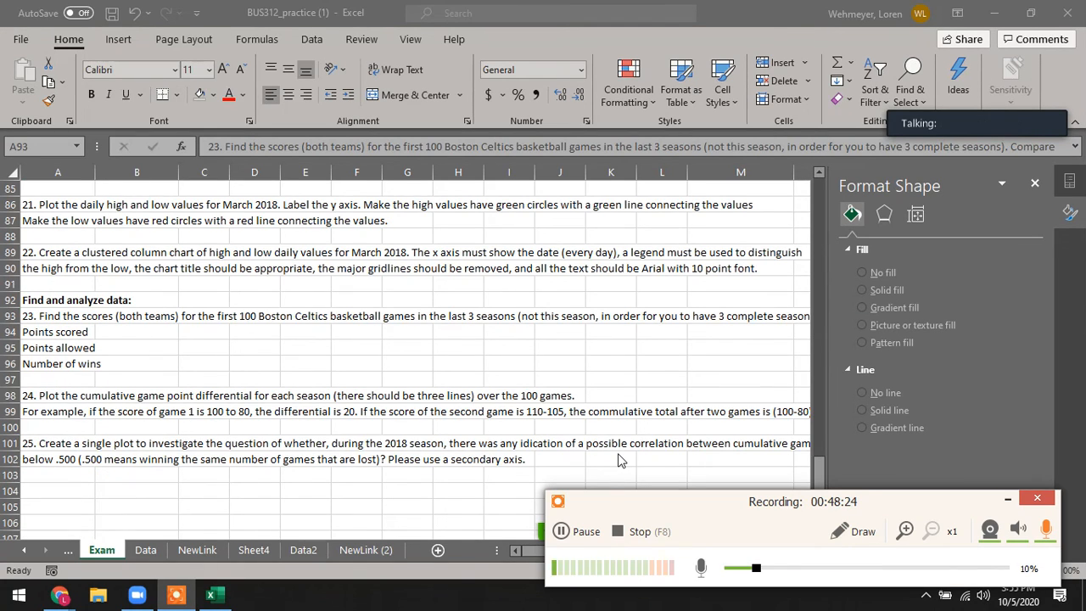